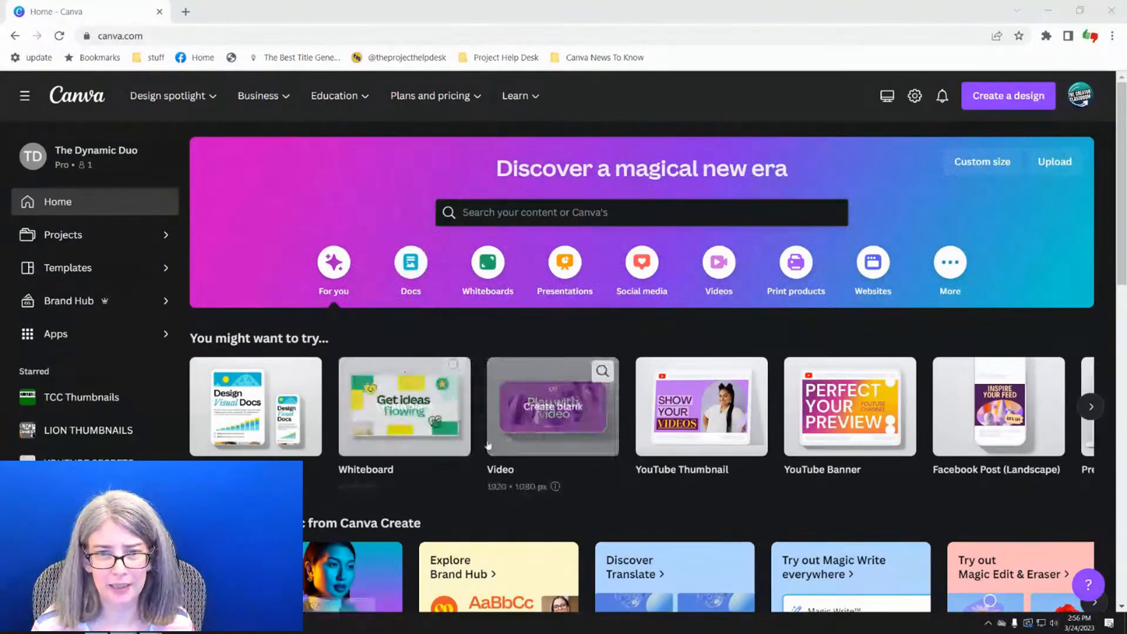
- Create a blank YouTube Thumbnail design and open the color choices for its page background
left_click(691, 423)
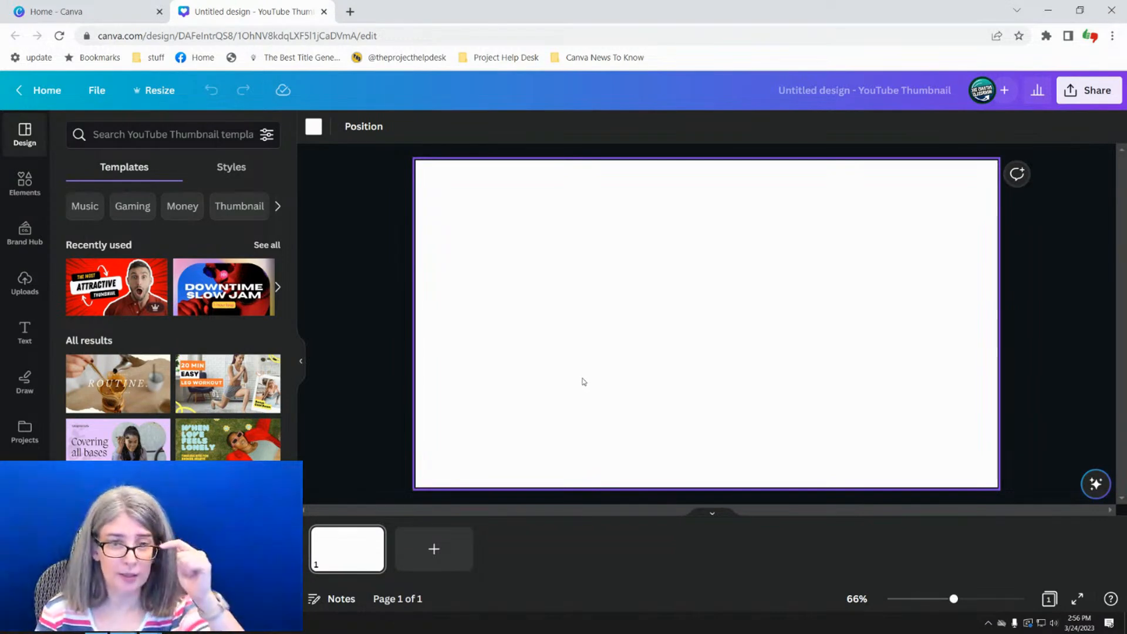
left_click(320, 130)
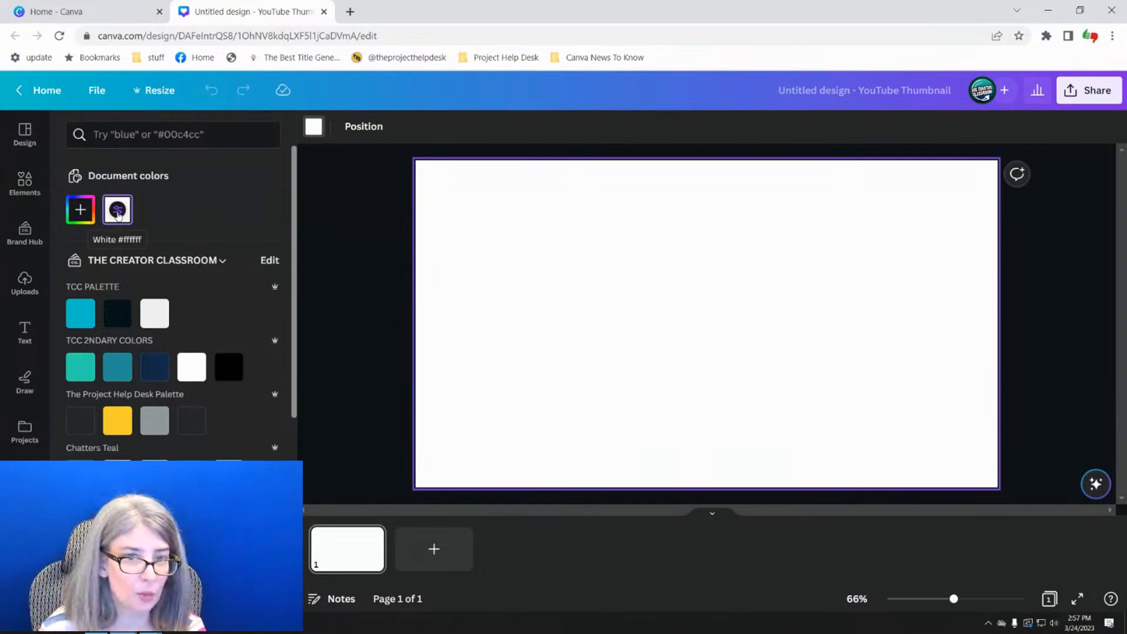
- Paste a screen capture of the Document colors section onto the page and enlarge it to span the page width
key("super+shift+s")
left_click_drag(63, 160, 215, 241)
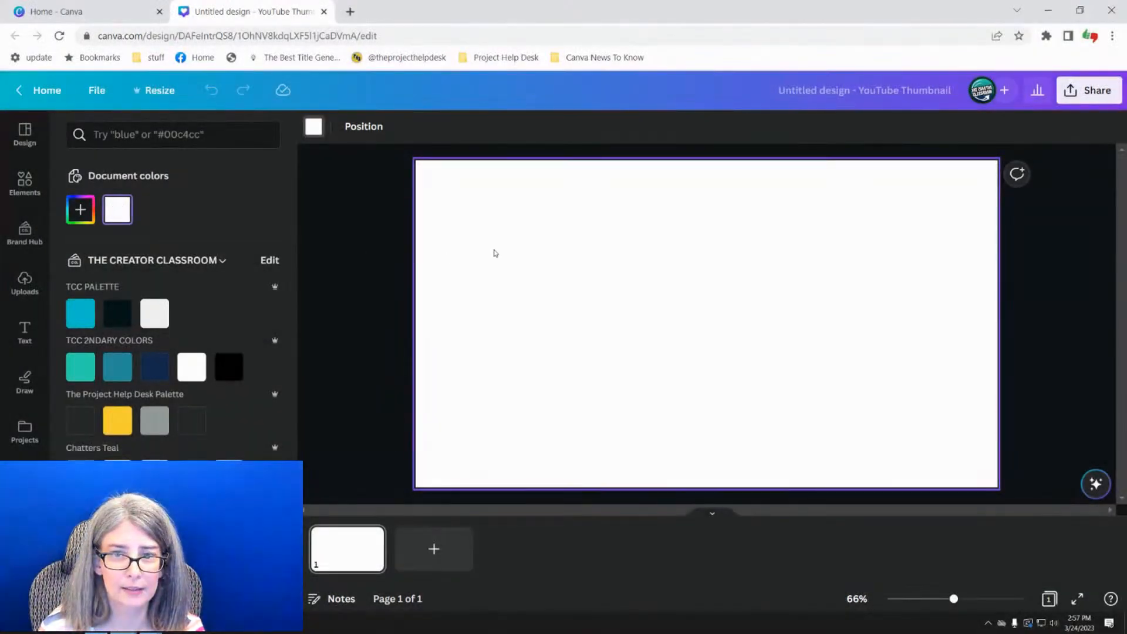
key("ctrl+v")
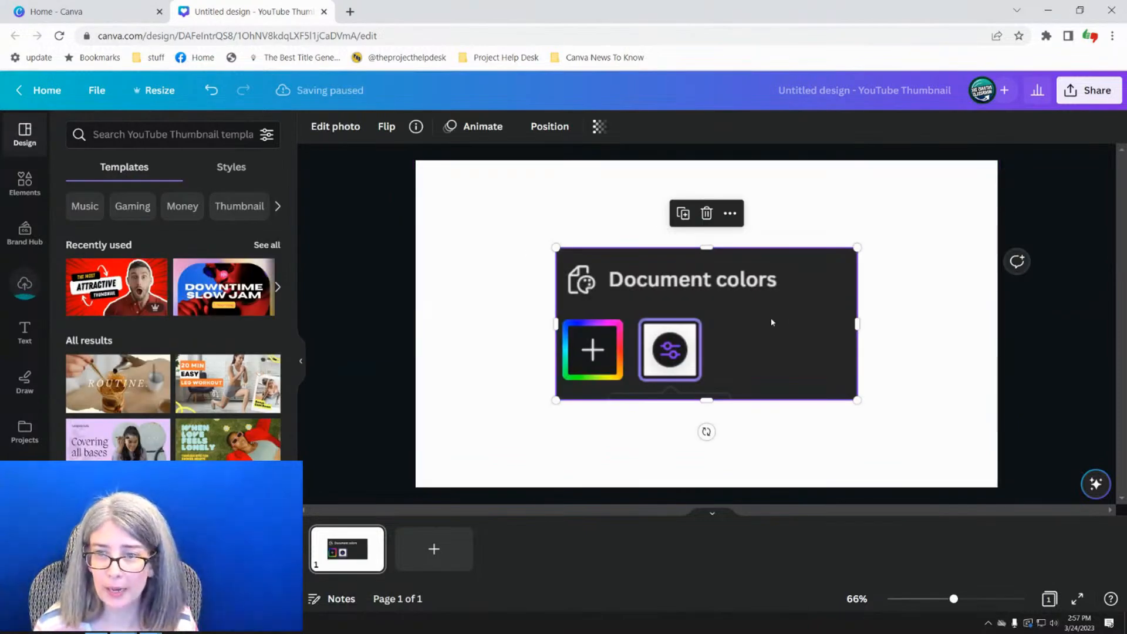
left_click_drag(558, 398, 416, 471)
left_click_drag(857, 248, 1051, 126)
left_click_drag(800, 302, 818, 258)
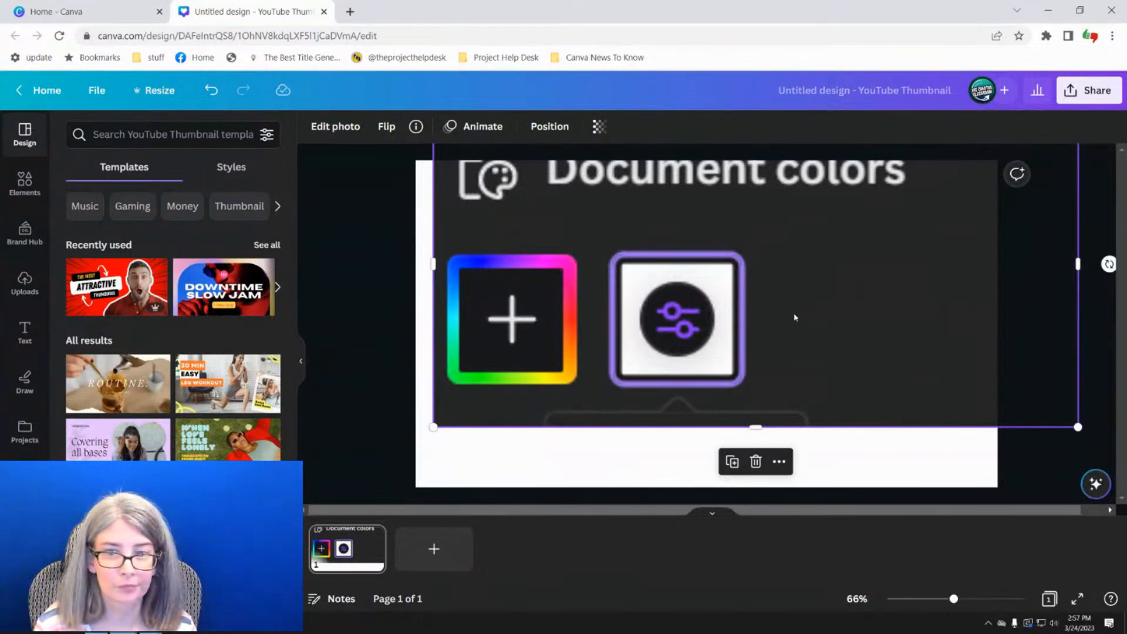
- Delete the pasted screen capture from the page
left_click(681, 296)
left_click(653, 294)
key("Delete")
- Change the page background from solid white to a 90° linear gradient of #ffffff and #9b9b9b
left_click(452, 219)
left_click(314, 127)
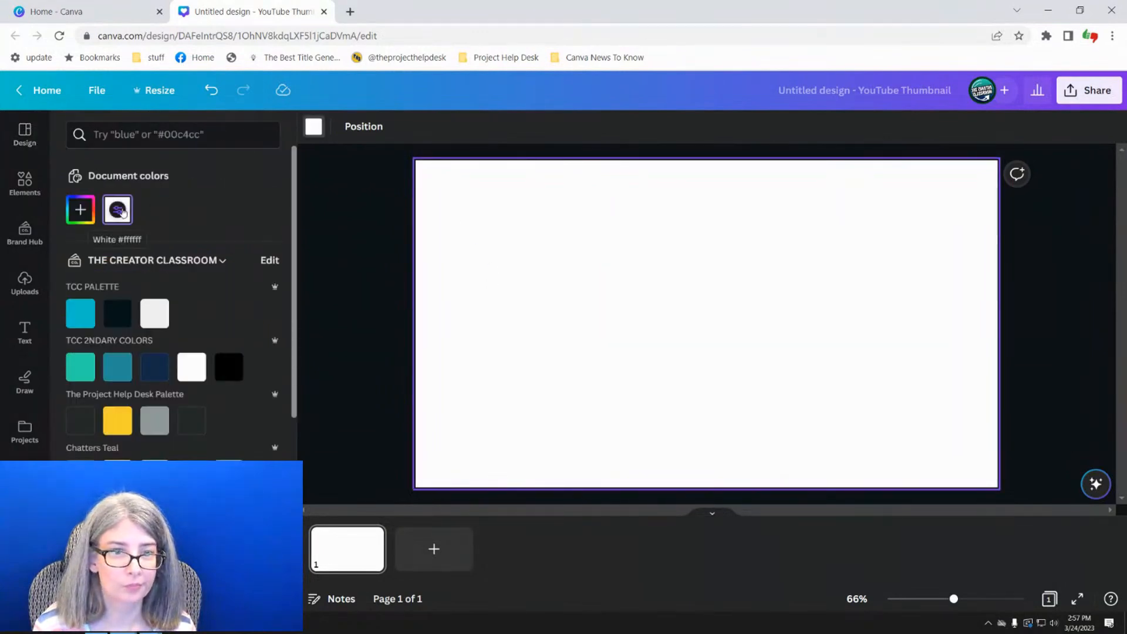
left_click(118, 211)
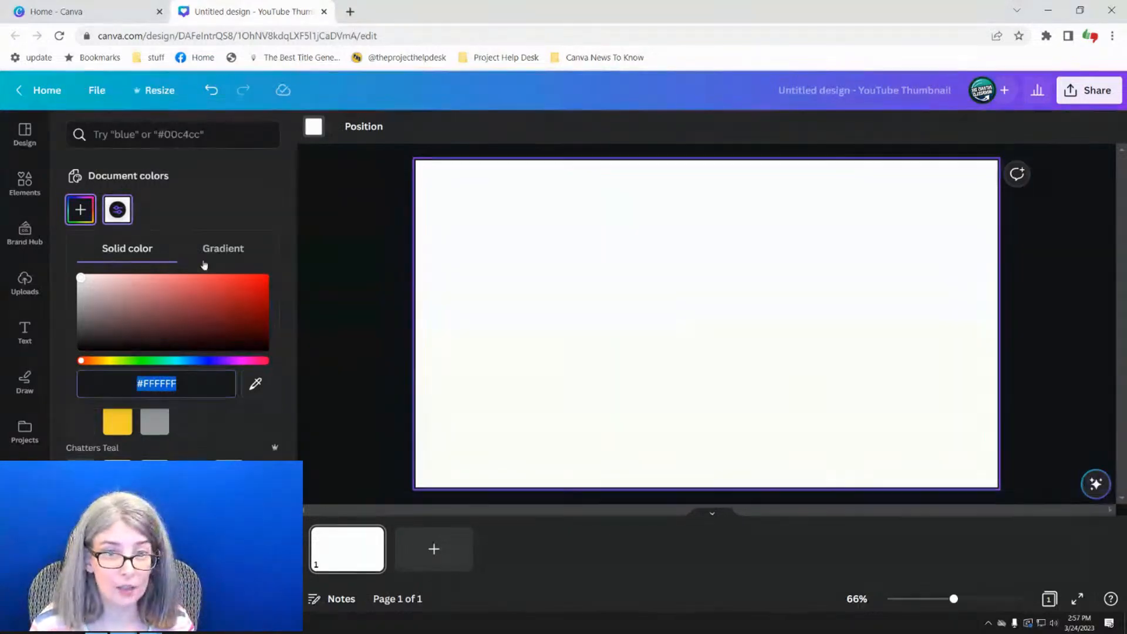
left_click(235, 249)
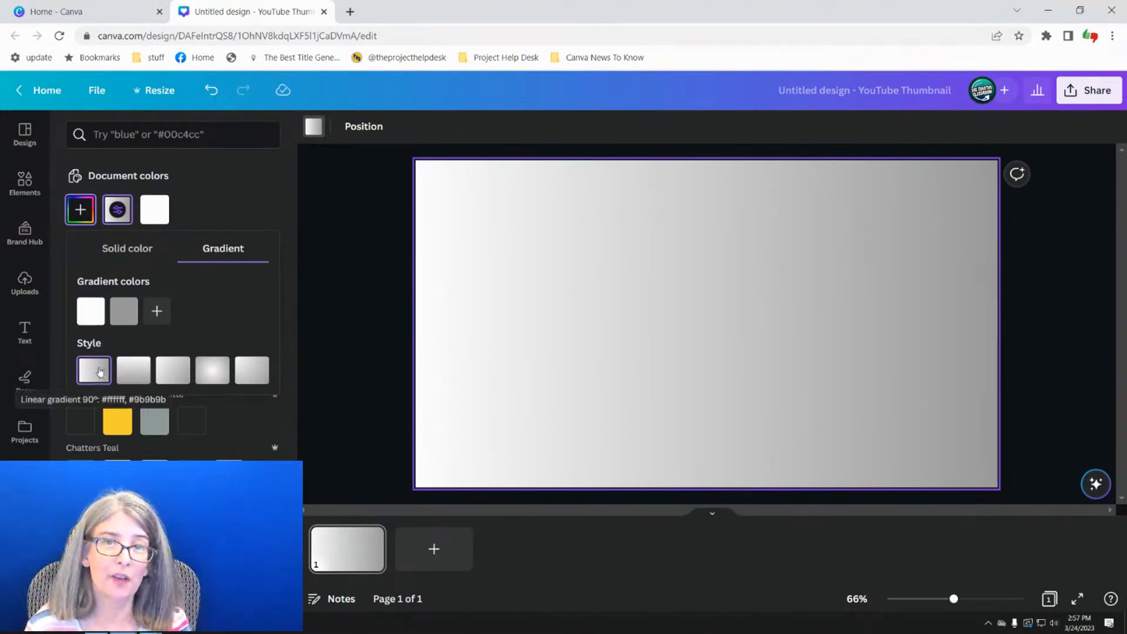
- Try the other gradient styles on the background one after another, ending with the fifth, which spreads from the page's upper-left corner
left_click(131, 376)
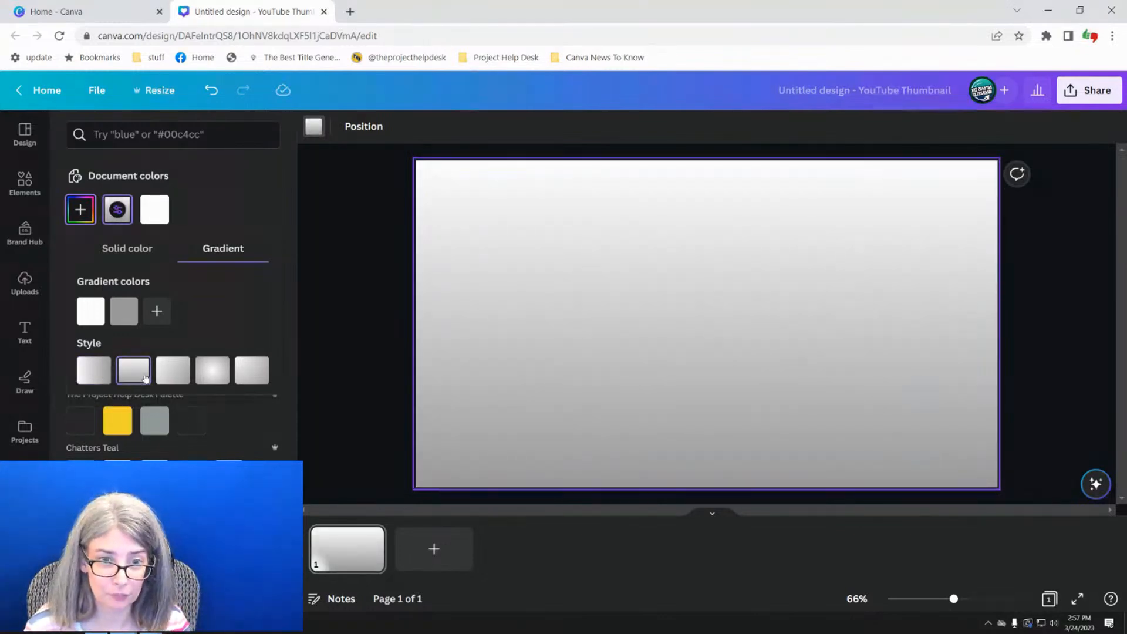
left_click(172, 375)
left_click(212, 376)
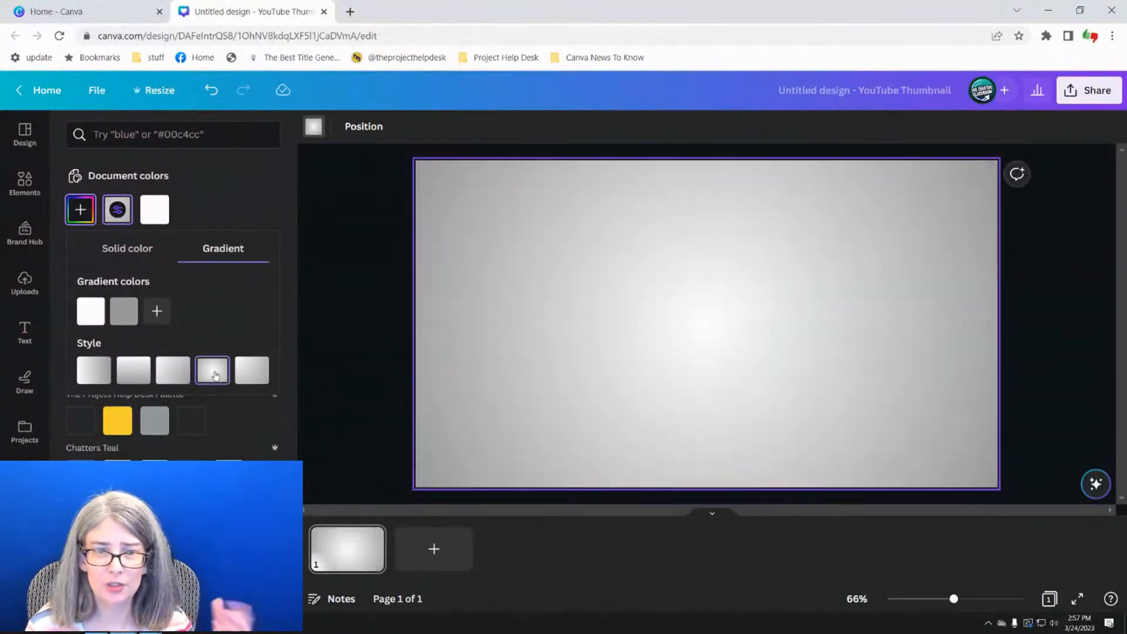
left_click(252, 376)
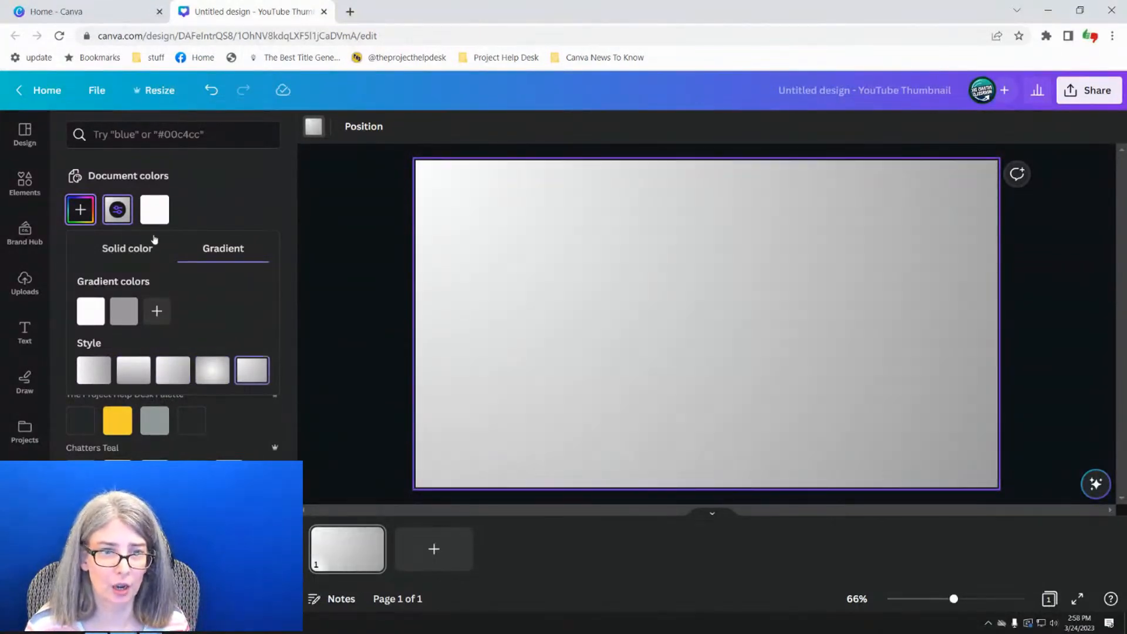
- Replace the background with the purple-to-turquoise gradient from the default colors
left_click(202, 194)
scroll(167, 333, "down", 4)
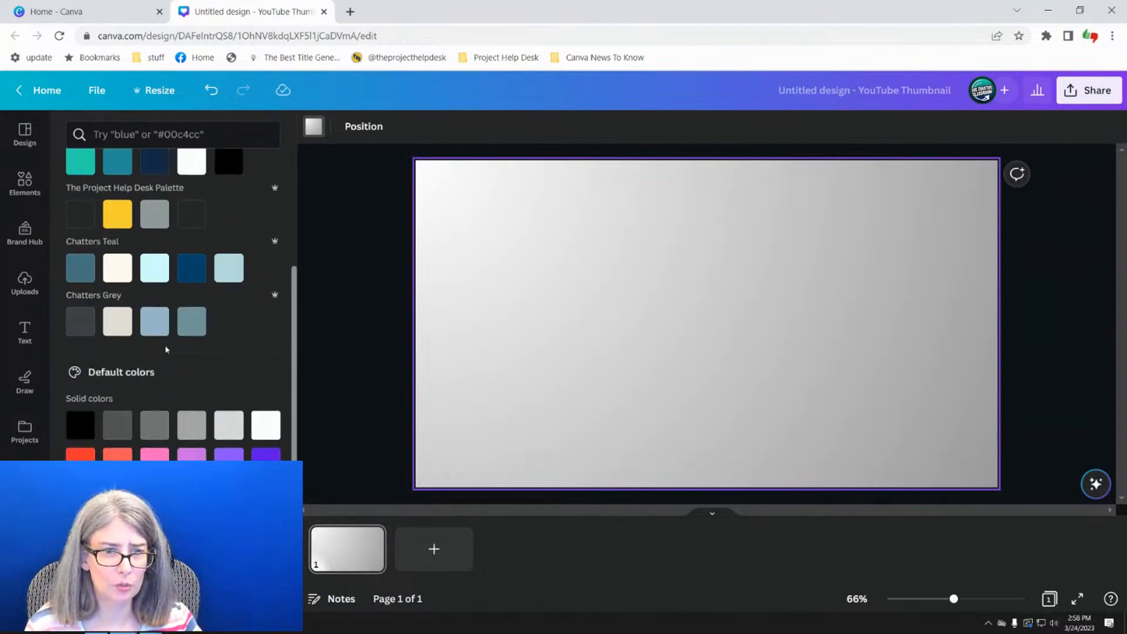
scroll(168, 345, "down", 2)
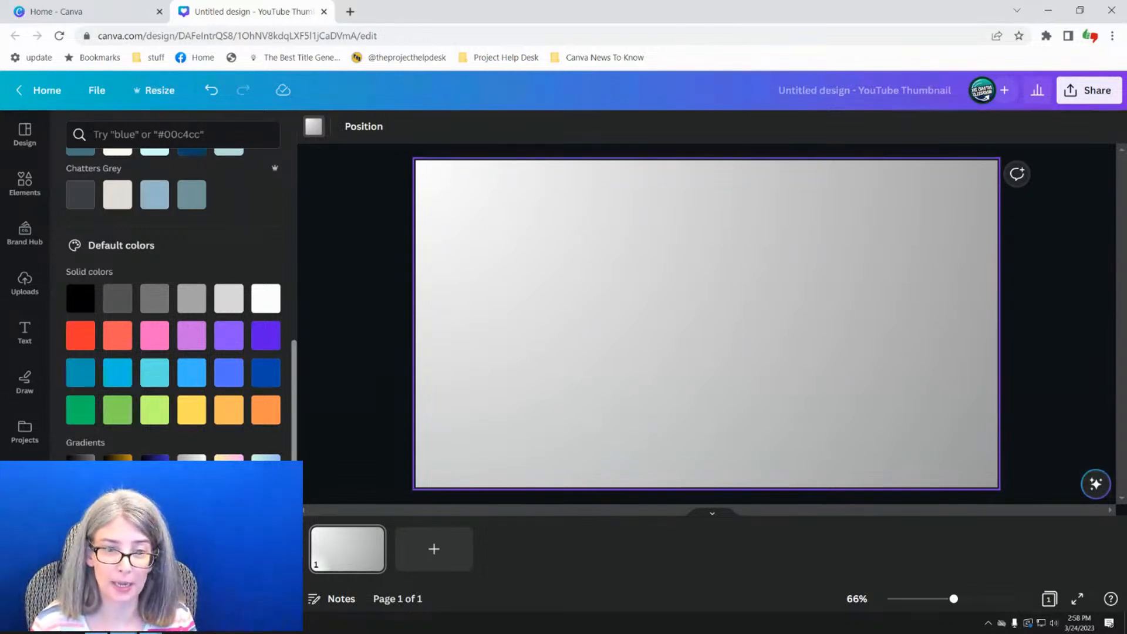
left_click(229, 505)
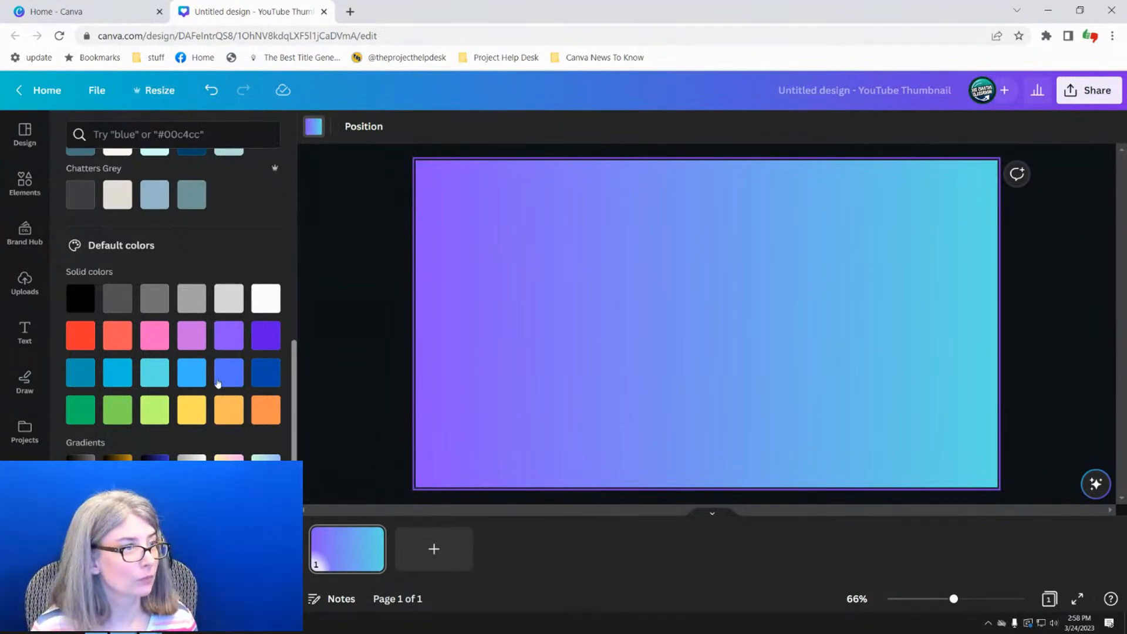
scroll(217, 389, "up", 5)
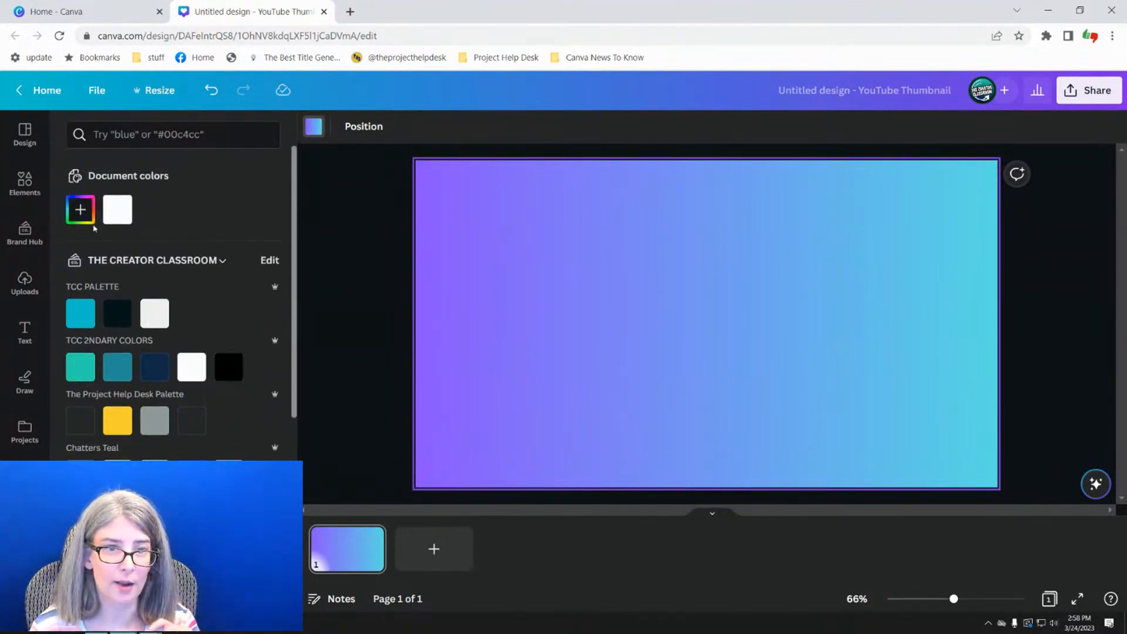
- Change the background gradient's first color to magenta #EB03FF and its second color to a fully saturated bright cyan
left_click(81, 212)
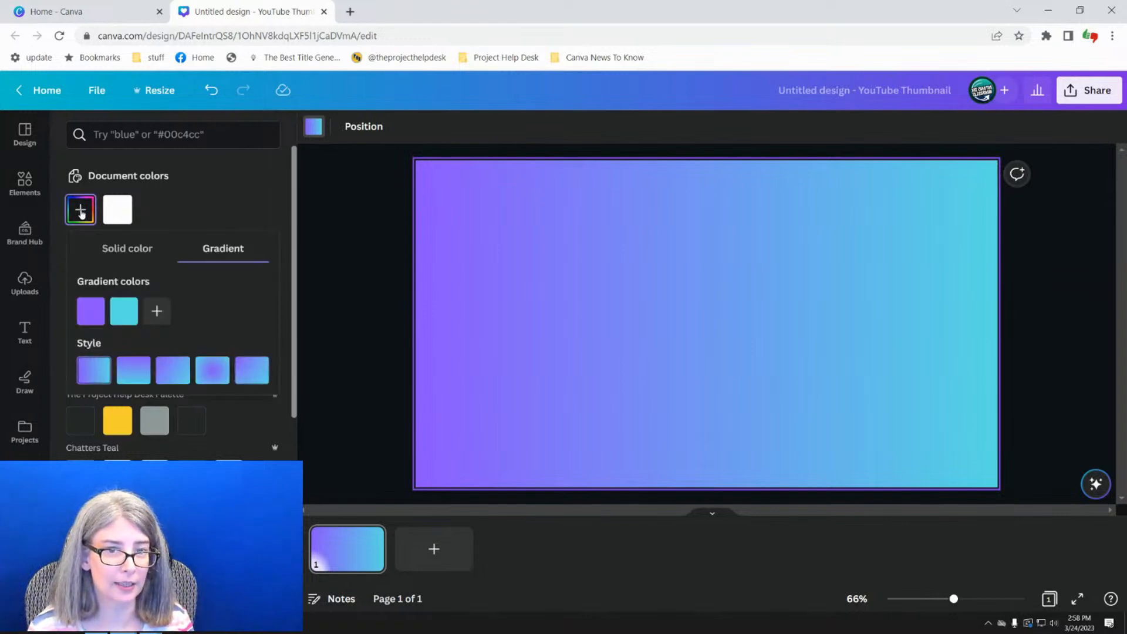
left_click(91, 312)
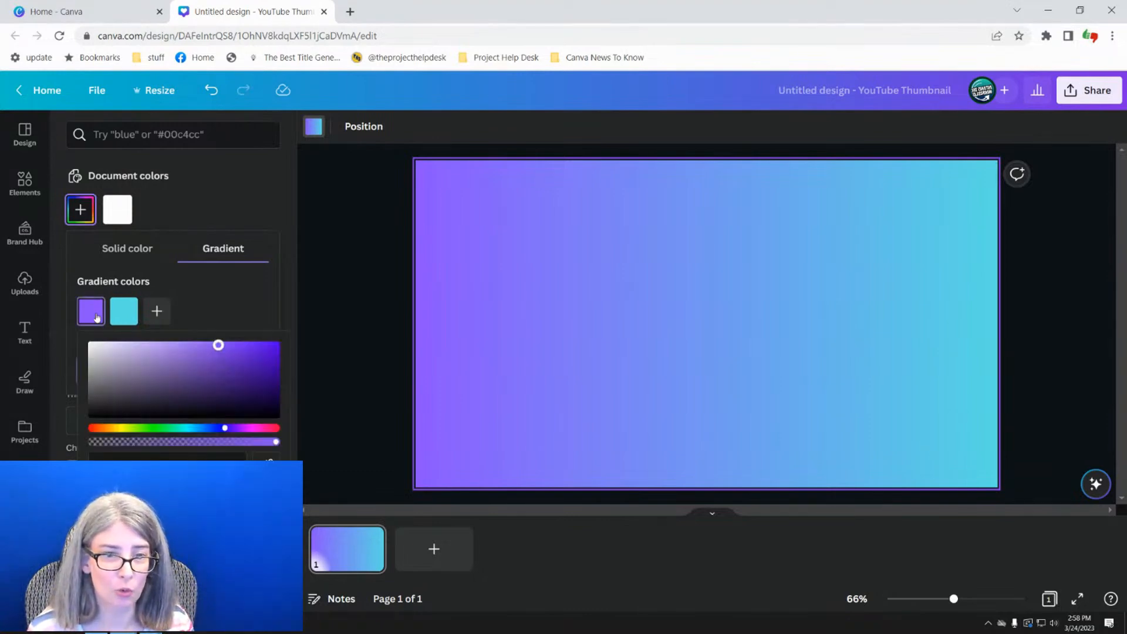
left_click_drag(225, 428, 245, 428)
left_click_drag(218, 345, 277, 345)
left_click(124, 312)
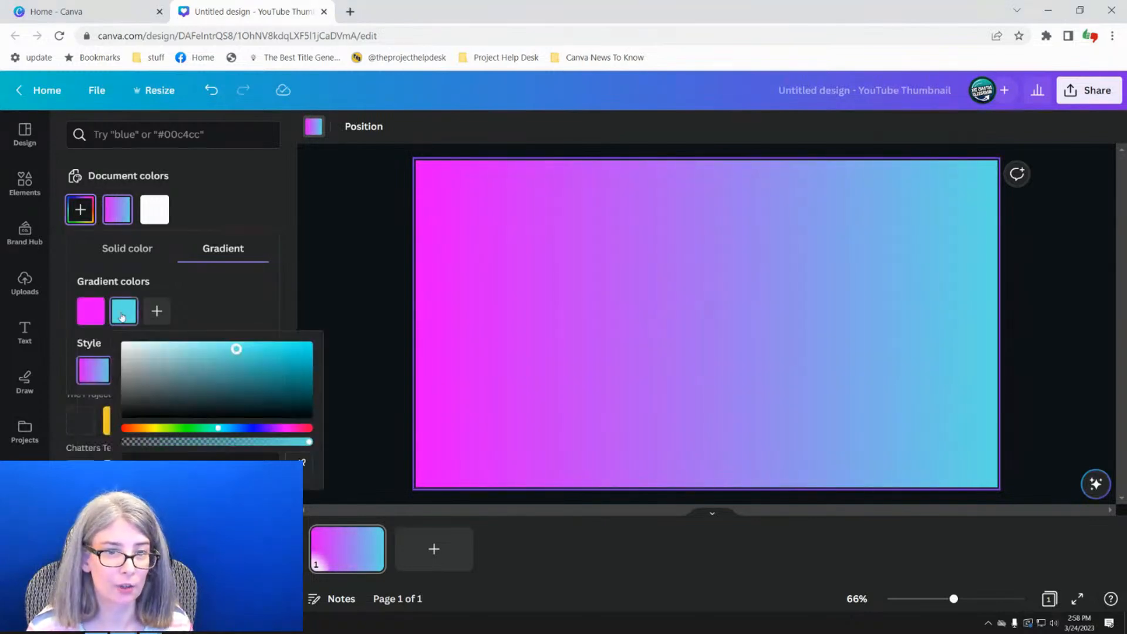
left_click_drag(236, 348, 334, 347)
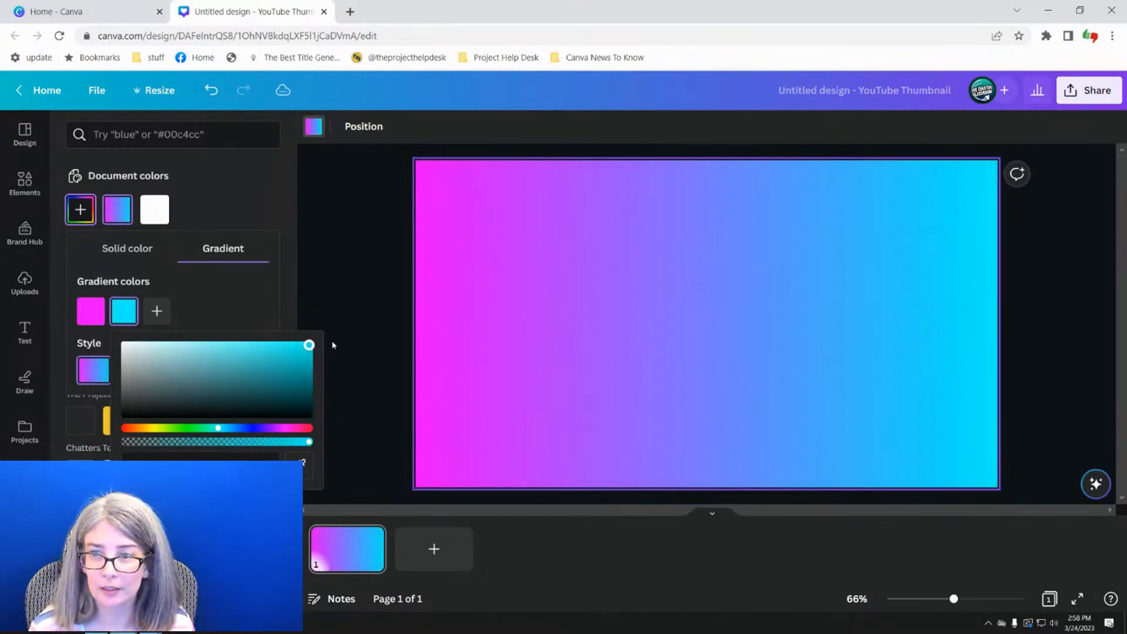
- Add a third gradient color, trying #FEFFFF and settling on bright cyan at 28% opacity
left_click(157, 311)
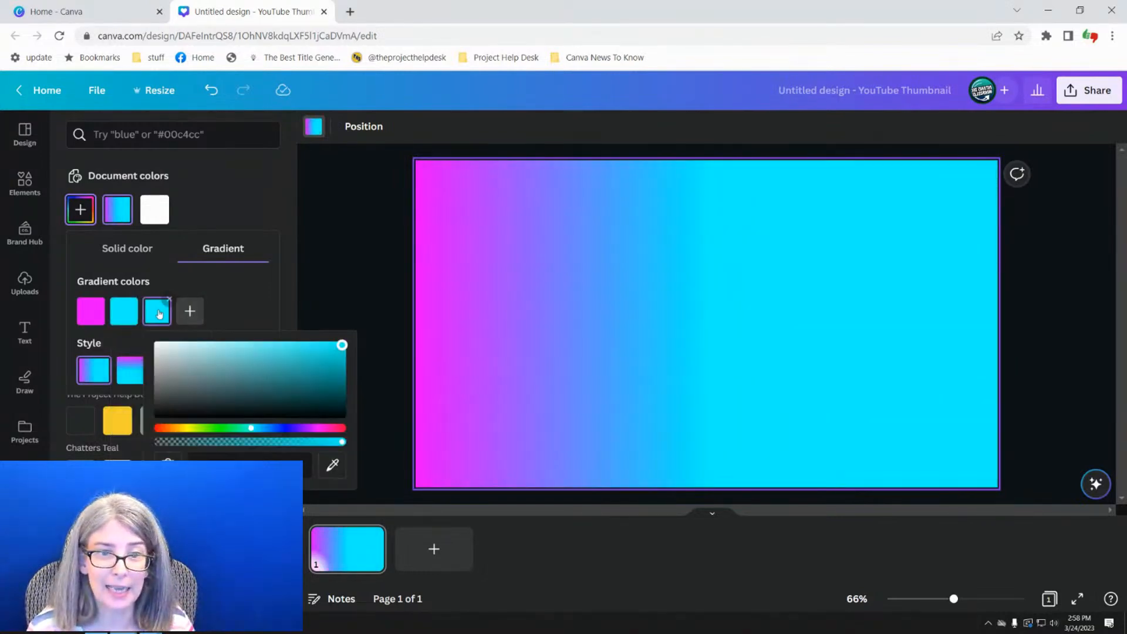
left_click_drag(341, 346, 158, 329)
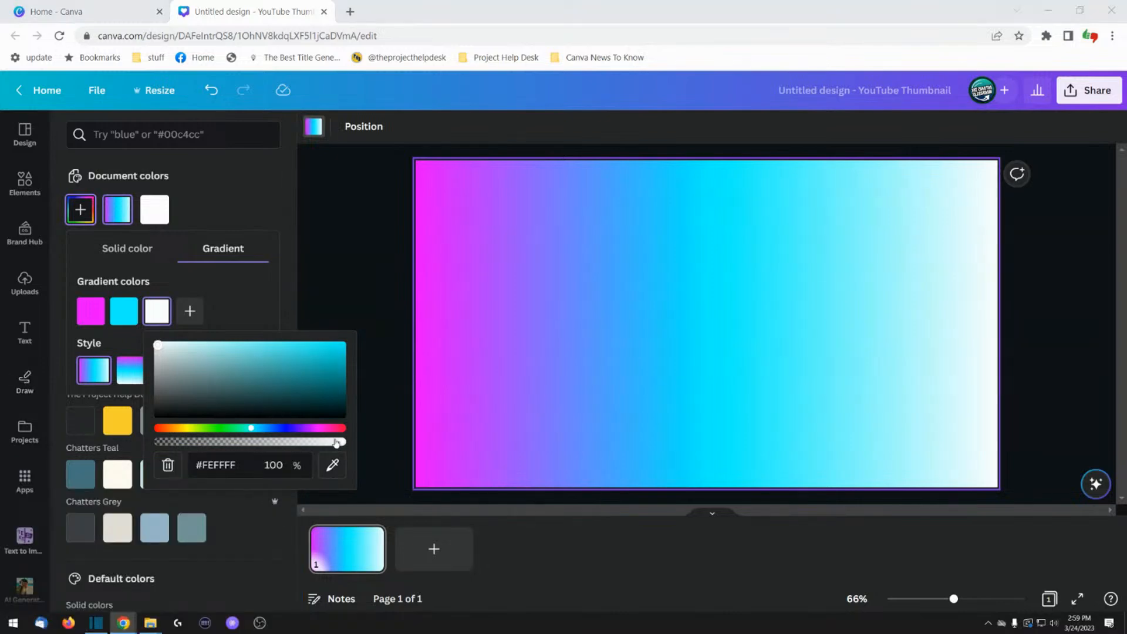
left_click_drag(342, 442, 210, 445)
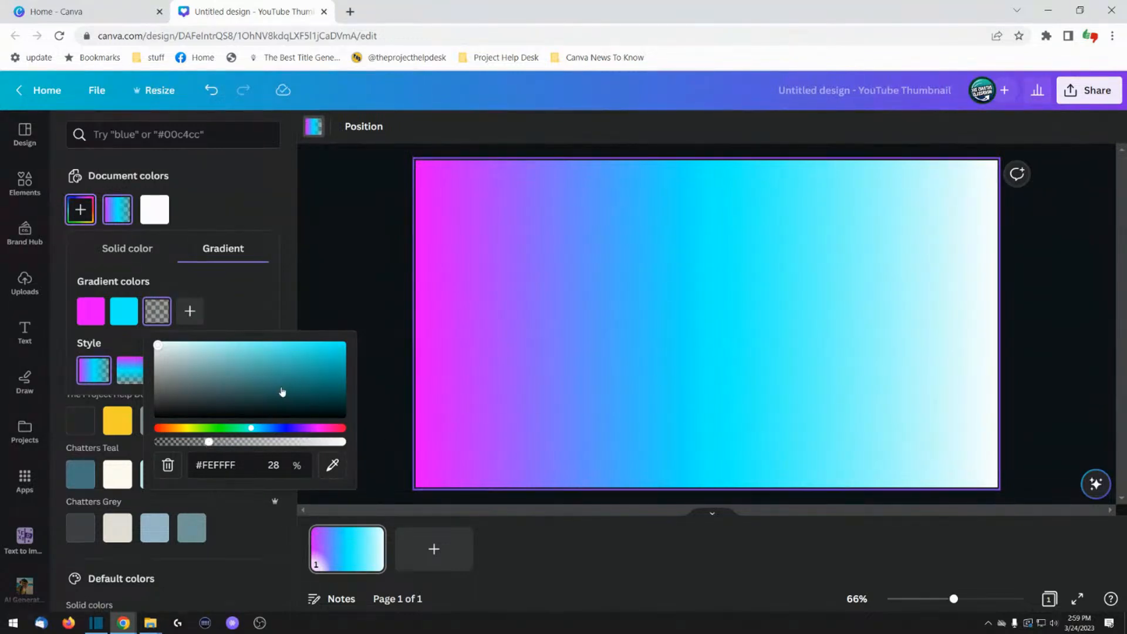
left_click_drag(291, 371, 351, 339)
left_click(433, 284)
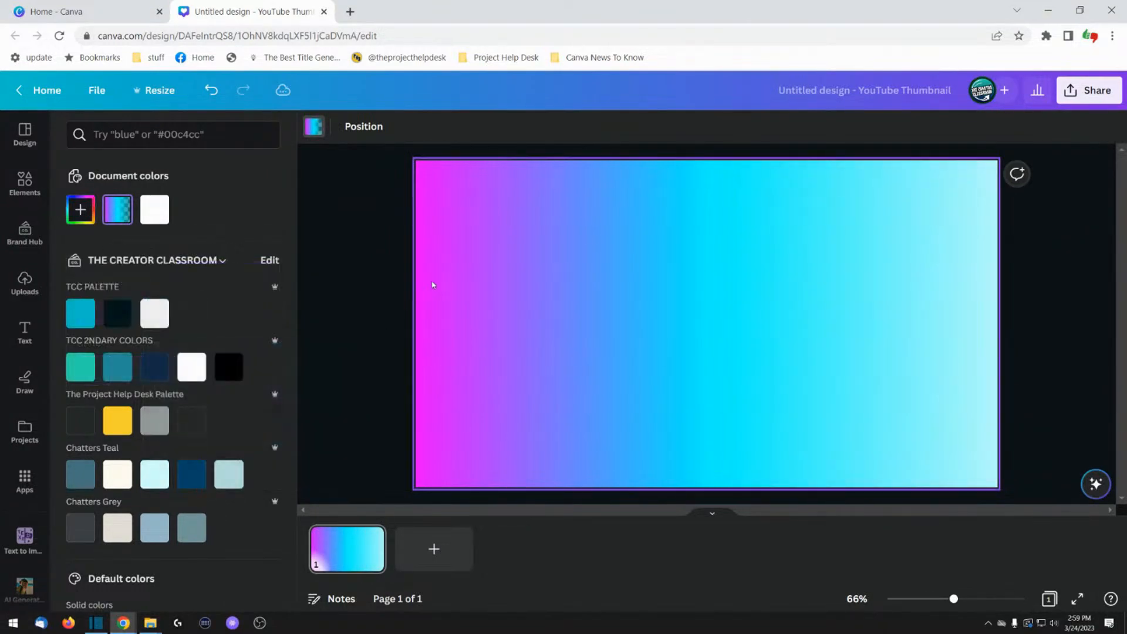
- Reduce the opacity of the gradient's magenta color to 50%
left_click(113, 211)
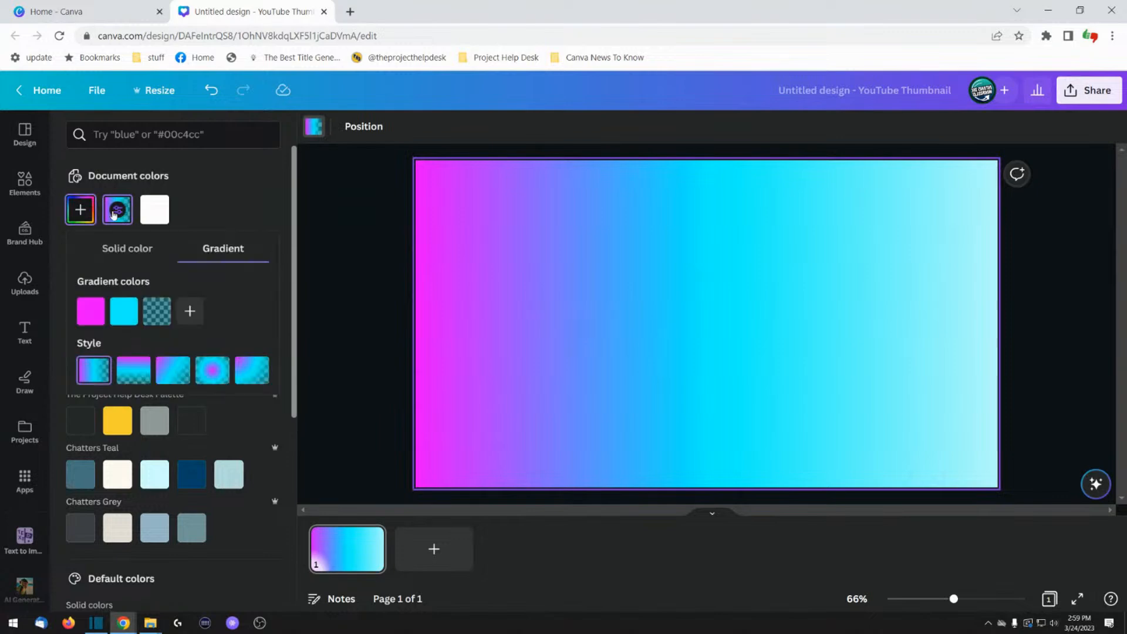
left_click(91, 312)
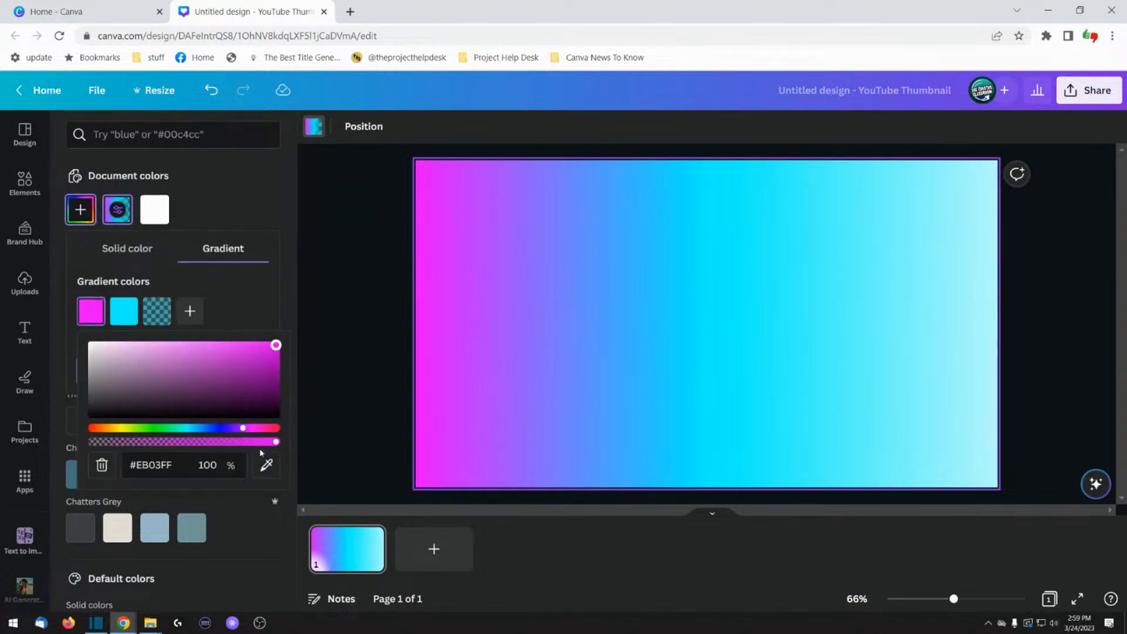
left_click_drag(276, 442, 185, 445)
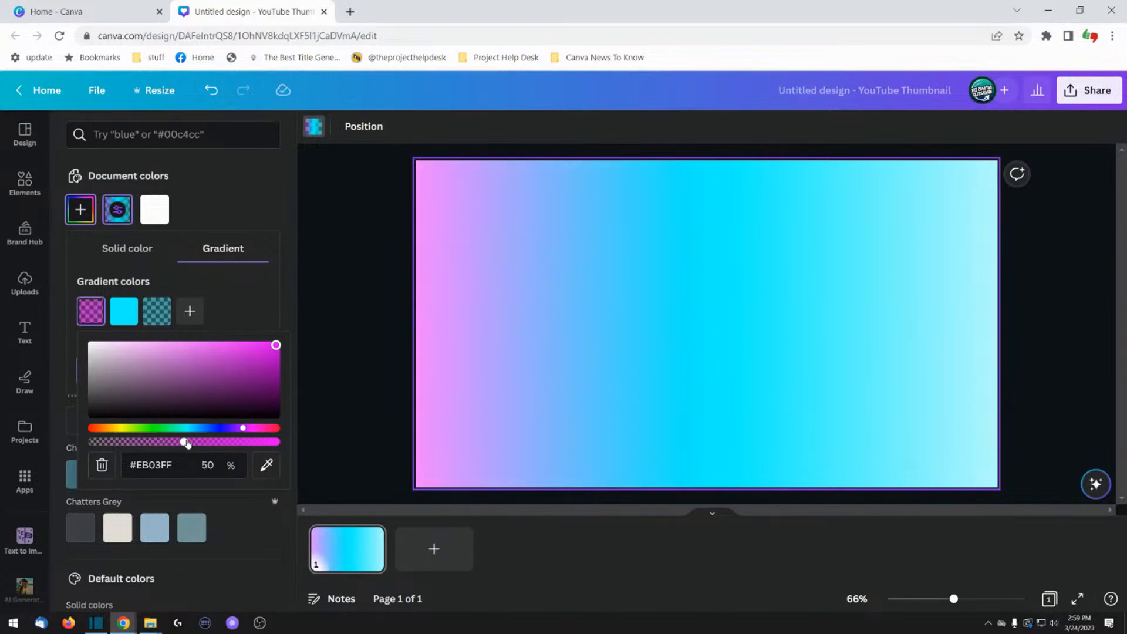
left_click(414, 347)
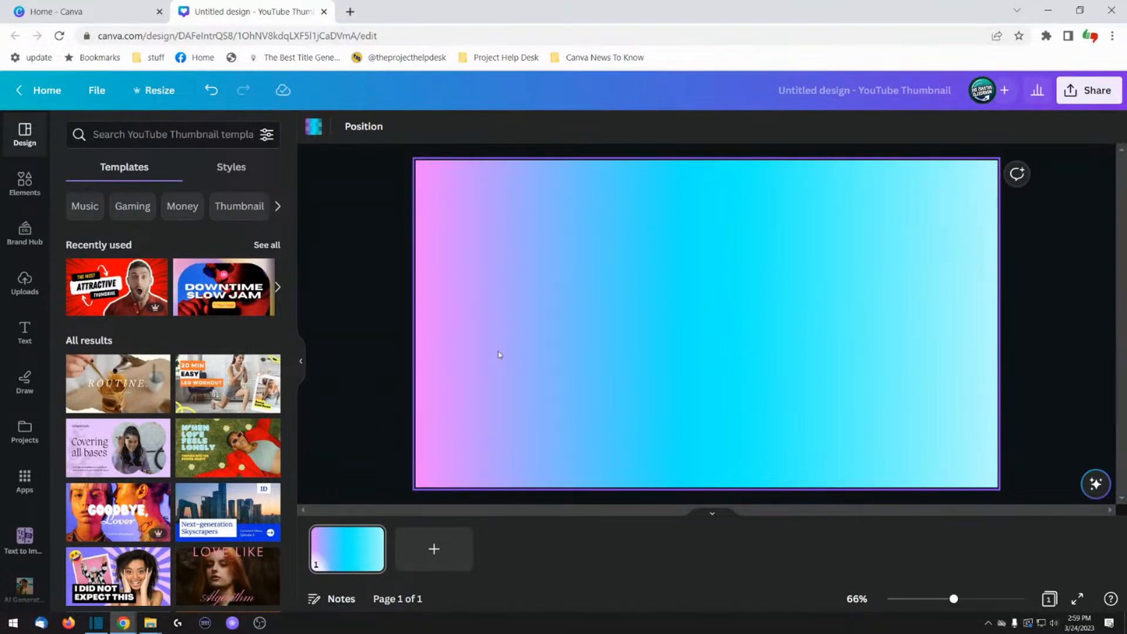
- Add a square shape, move it near the page's upper-left area, and enlarge it to about two-thirds of the page height
key("r")
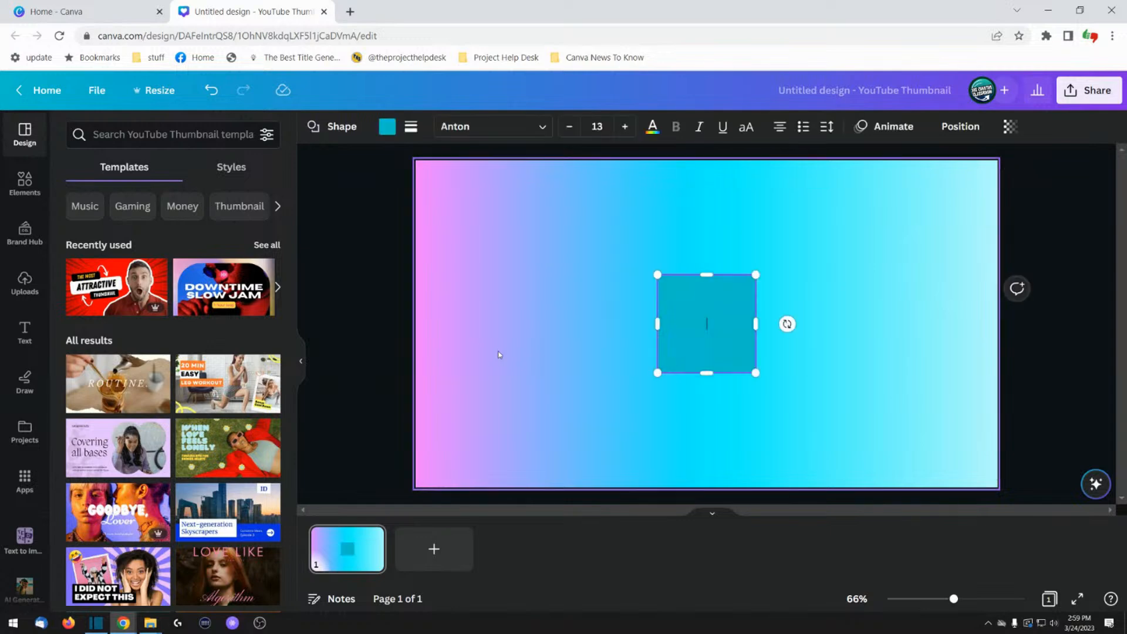
left_click(395, 282)
left_click_drag(723, 319, 519, 256)
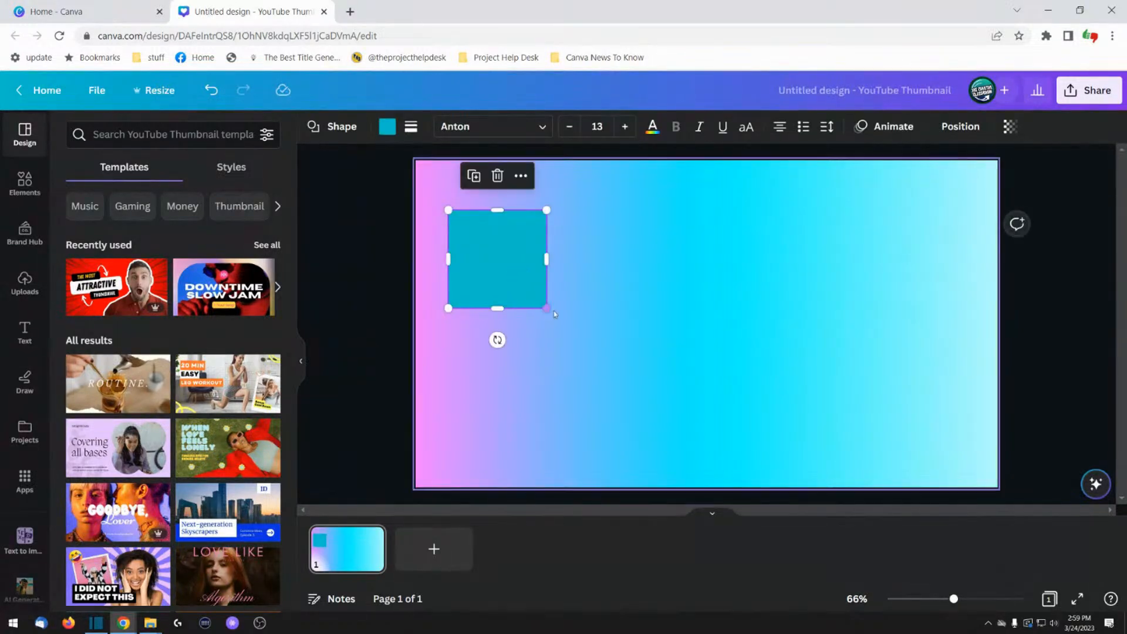
left_click_drag(548, 309, 688, 440)
left_click(728, 352)
left_click(646, 345)
- Set the page background to the solid light grey from the TCC PALETTE
left_click(796, 319)
left_click(314, 127)
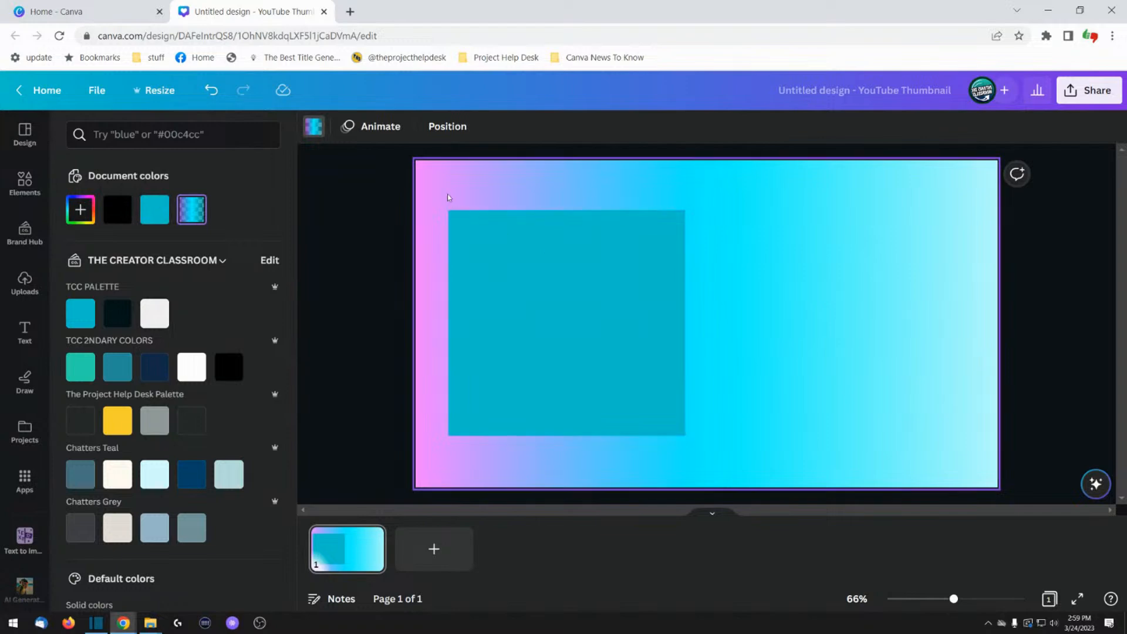
left_click(155, 313)
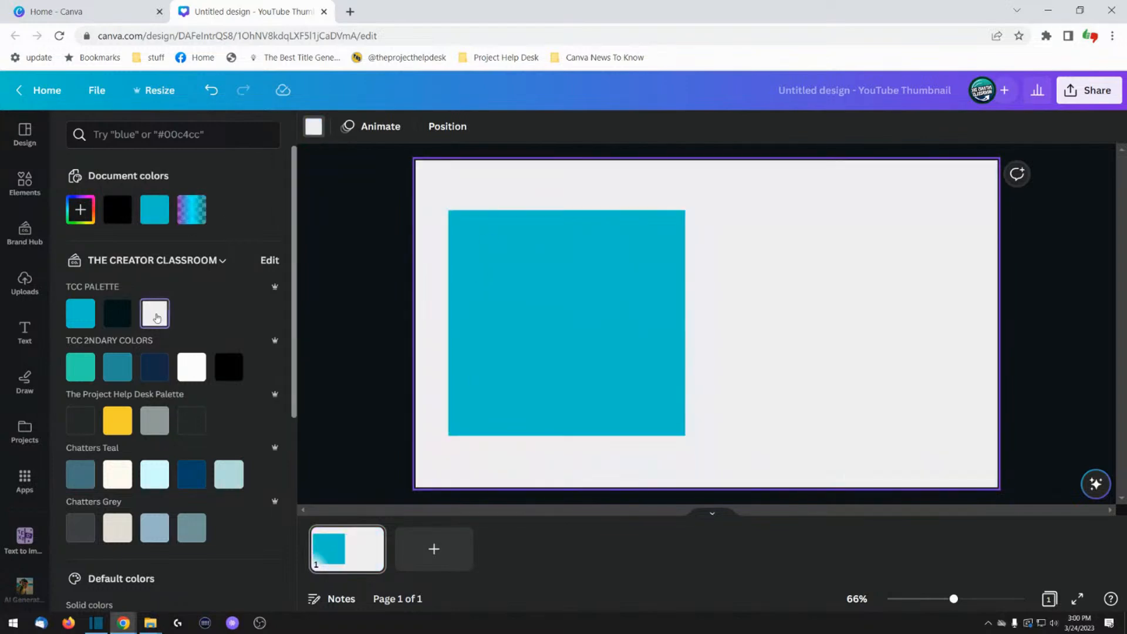
left_click(387, 249)
- Give the square a gradient fill based on its teal color #00C4CC
left_click(541, 283)
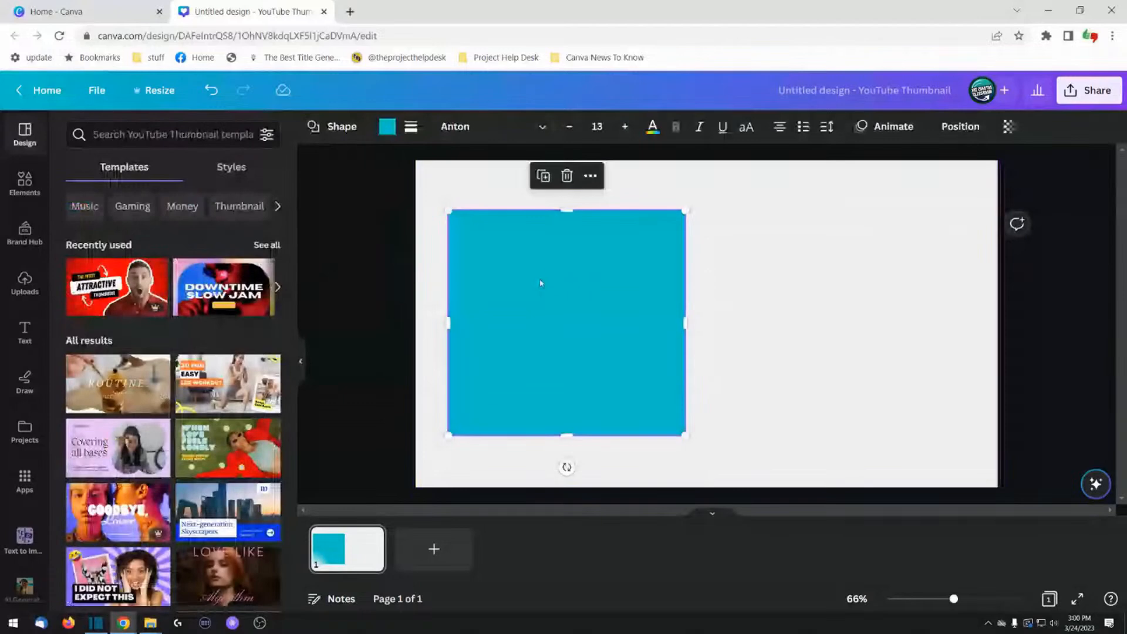
left_click(388, 126)
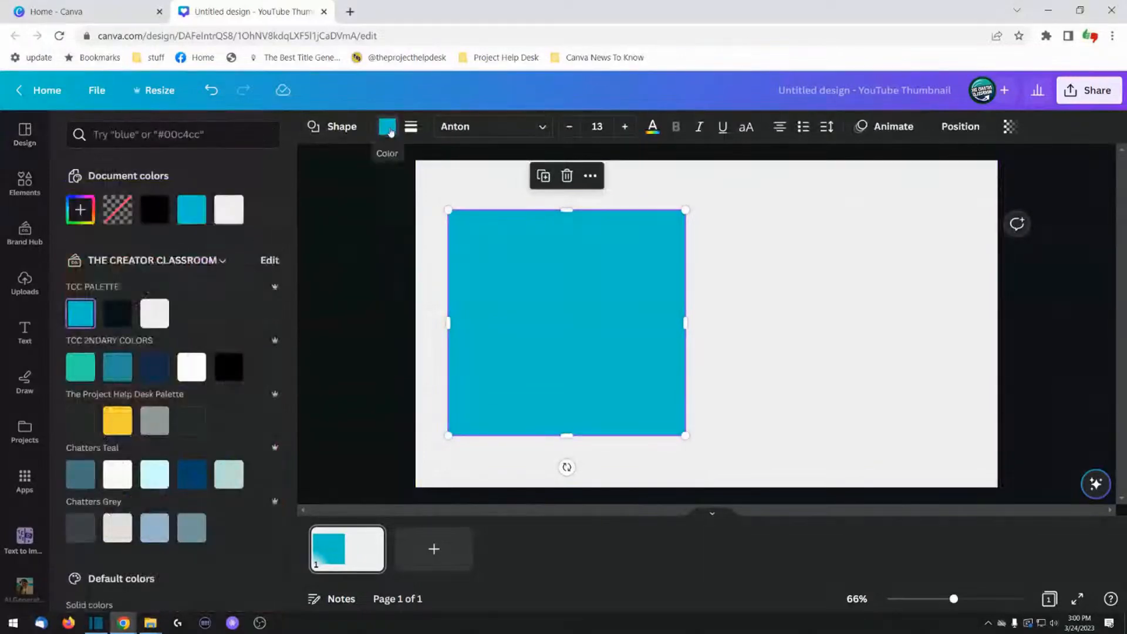
left_click(193, 211)
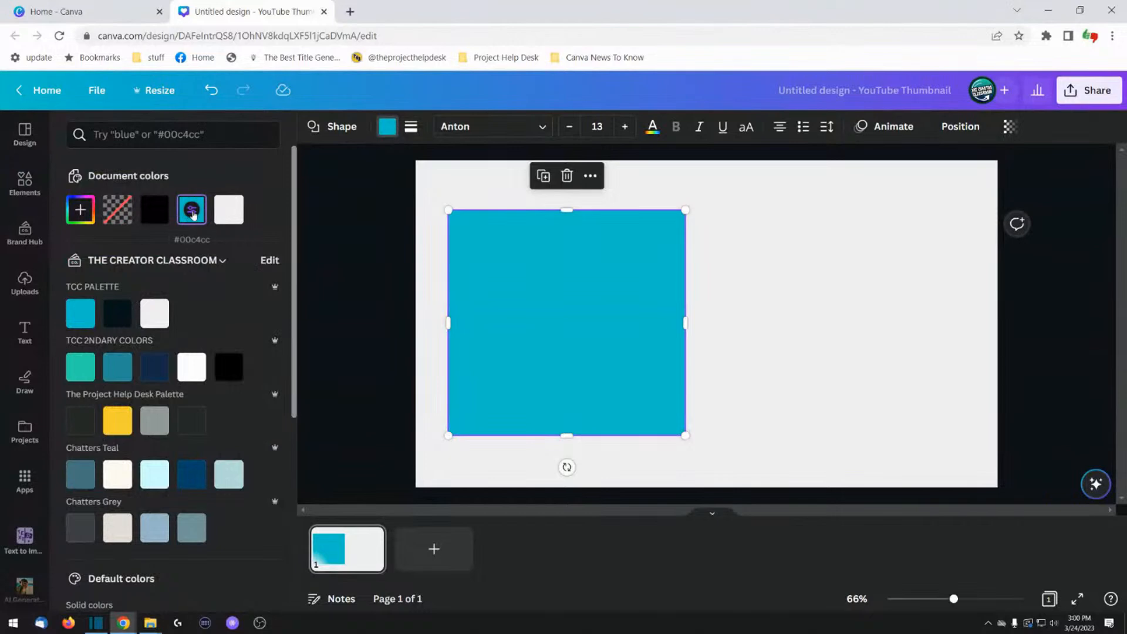
left_click(190, 213)
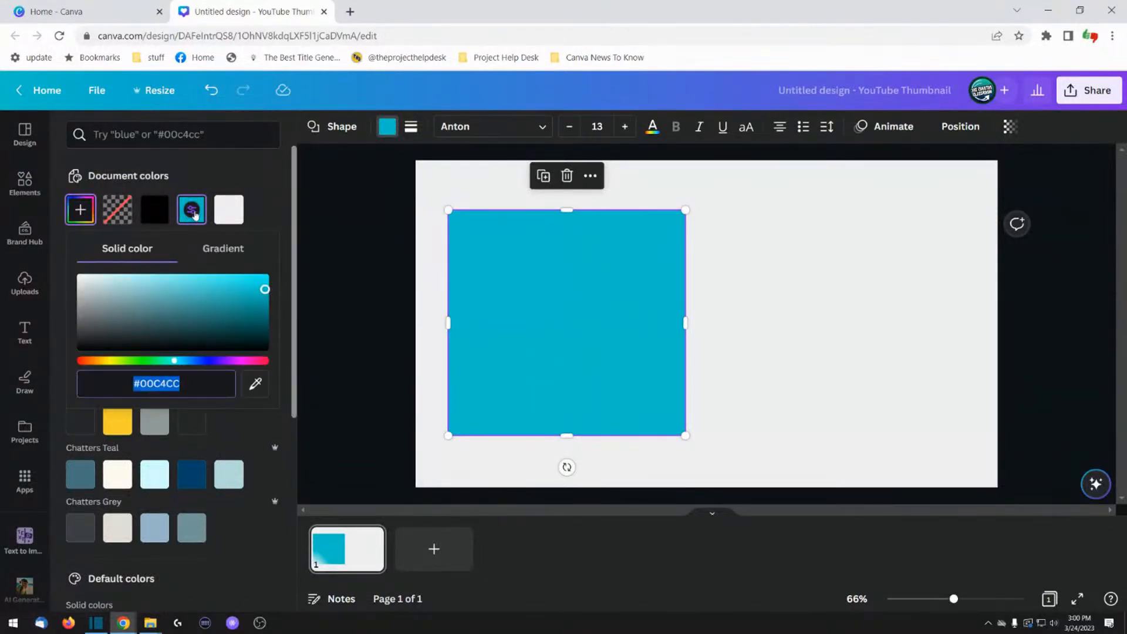
left_click(225, 250)
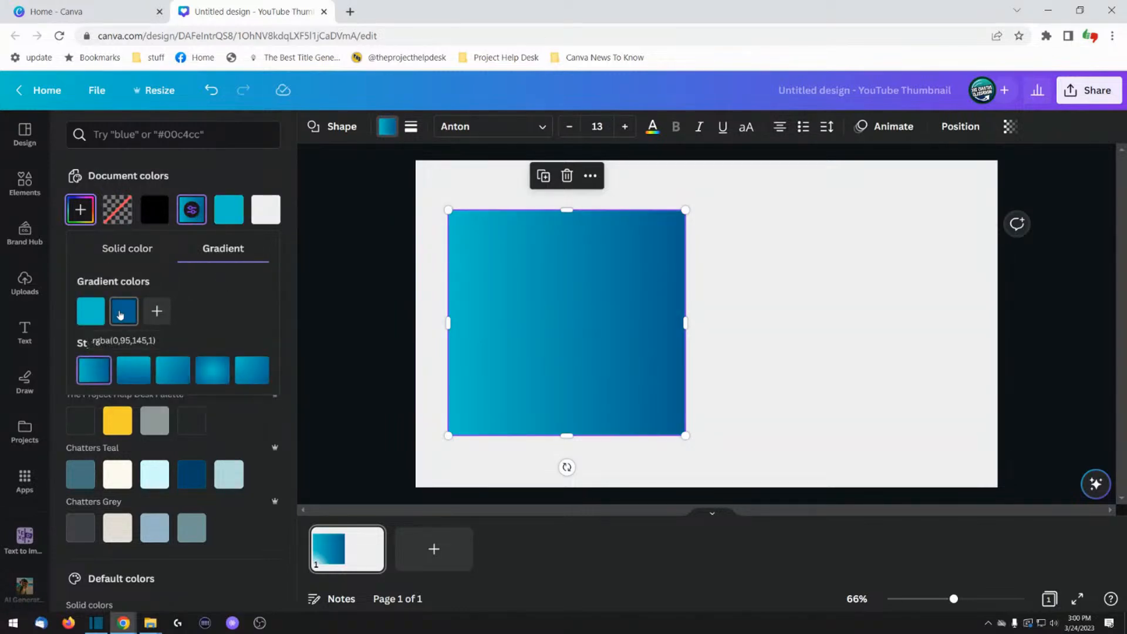
- Change the second gradient color of the square to bright purple #9105FF
left_click(120, 315)
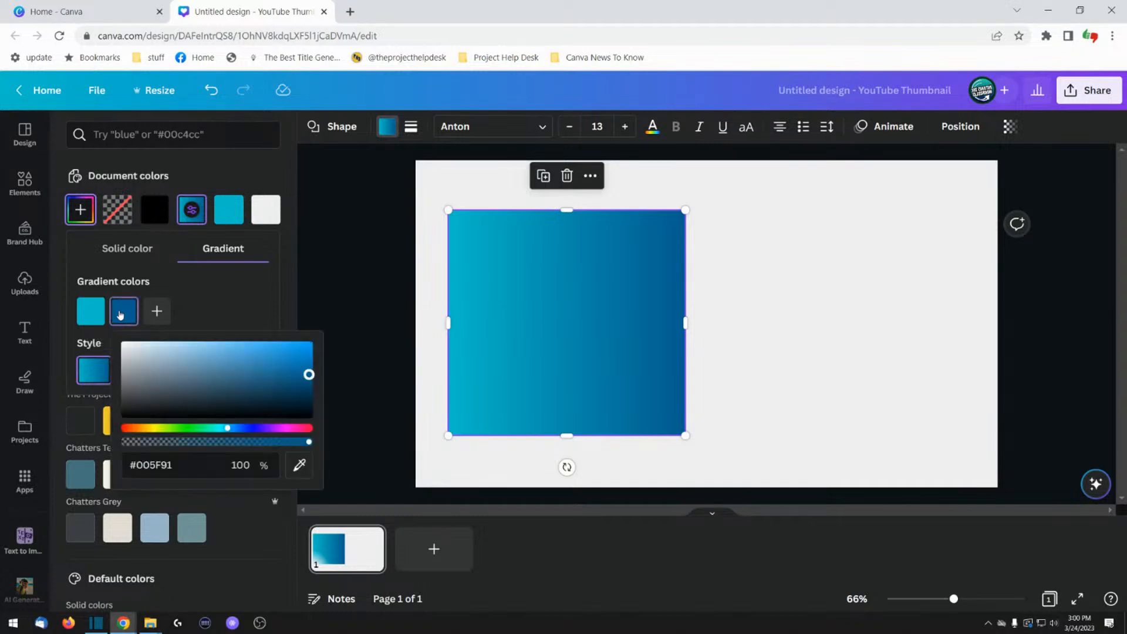
left_click_drag(227, 428, 265, 429)
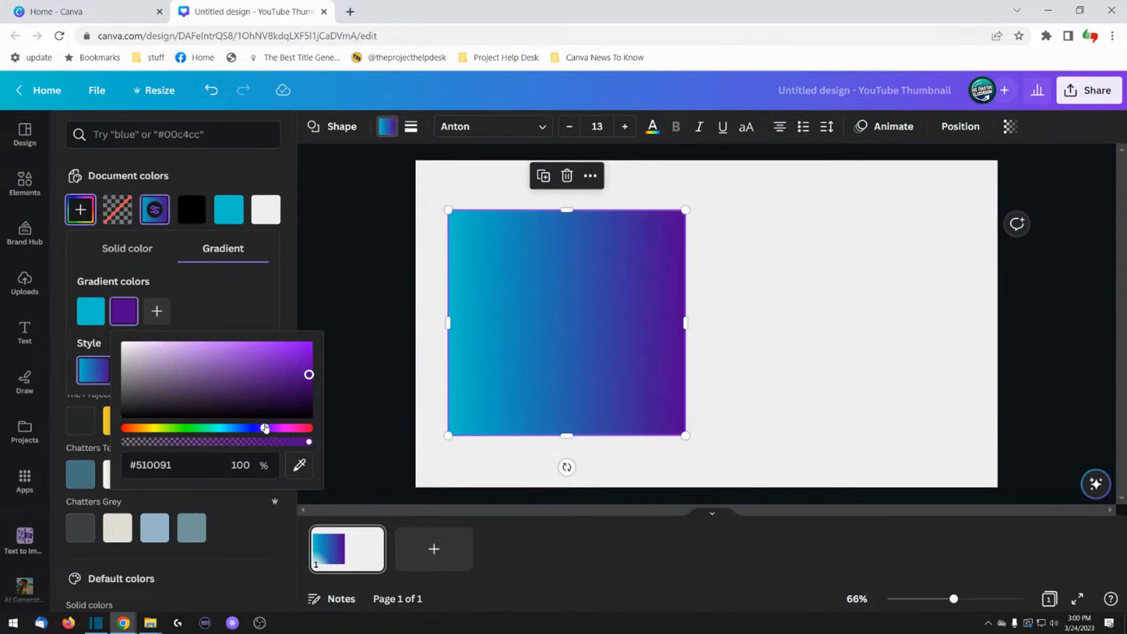
left_click_drag(308, 375, 308, 344)
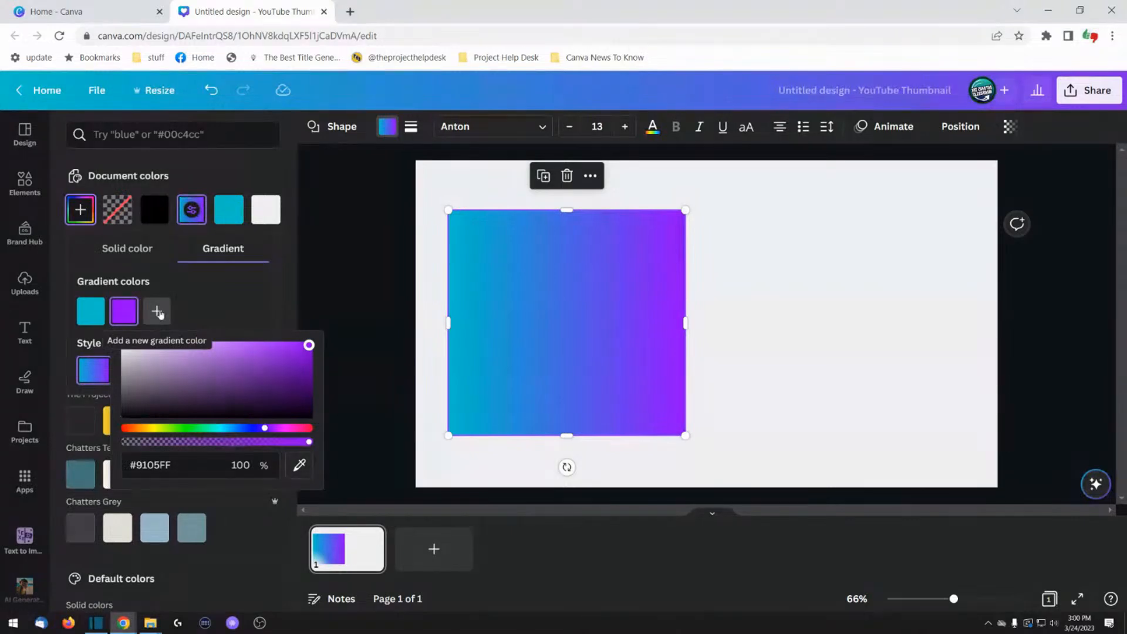
left_click(212, 305)
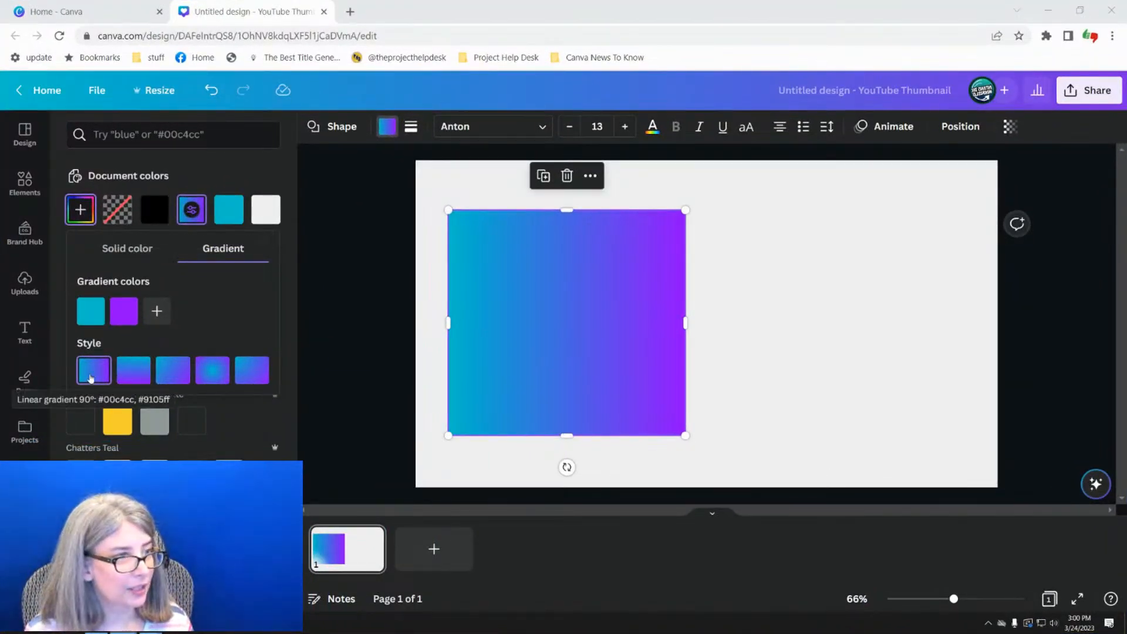
- Try the 180°, 90° and 125° linear and the centered radial gradient styles on the square, and settle on the radial from its upper-left corner
left_click(135, 375)
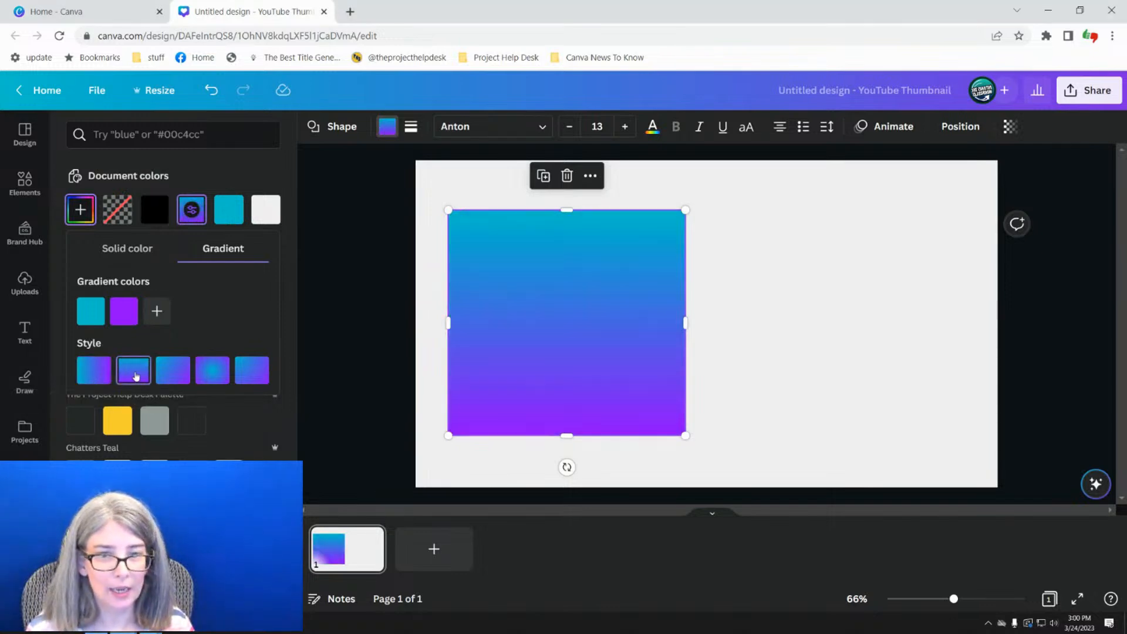
left_click(88, 374)
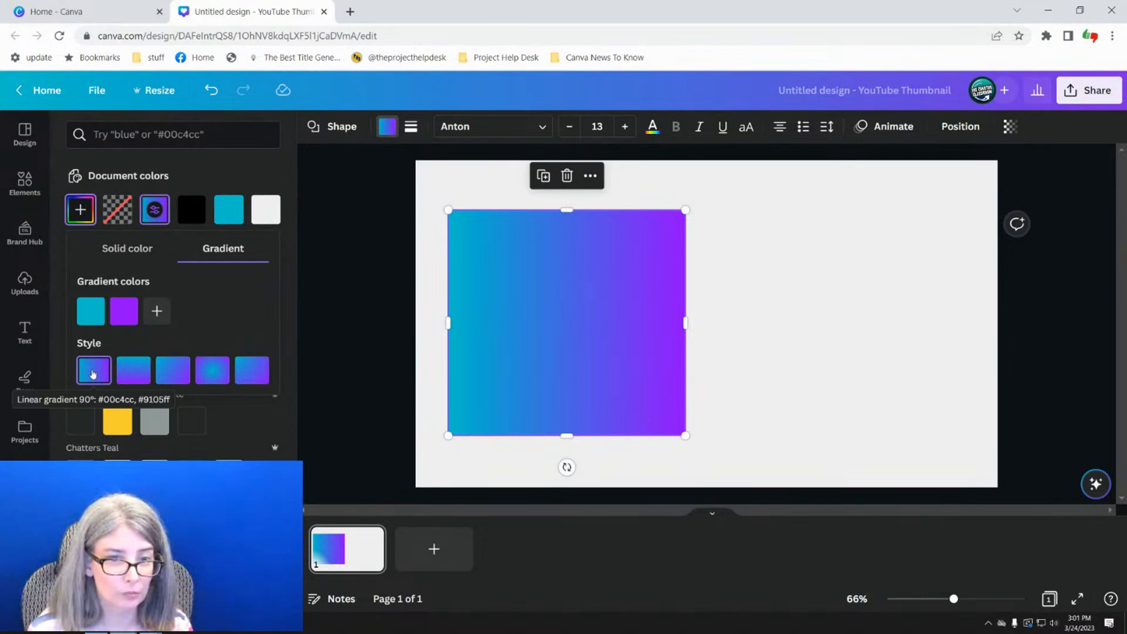
left_click(135, 373)
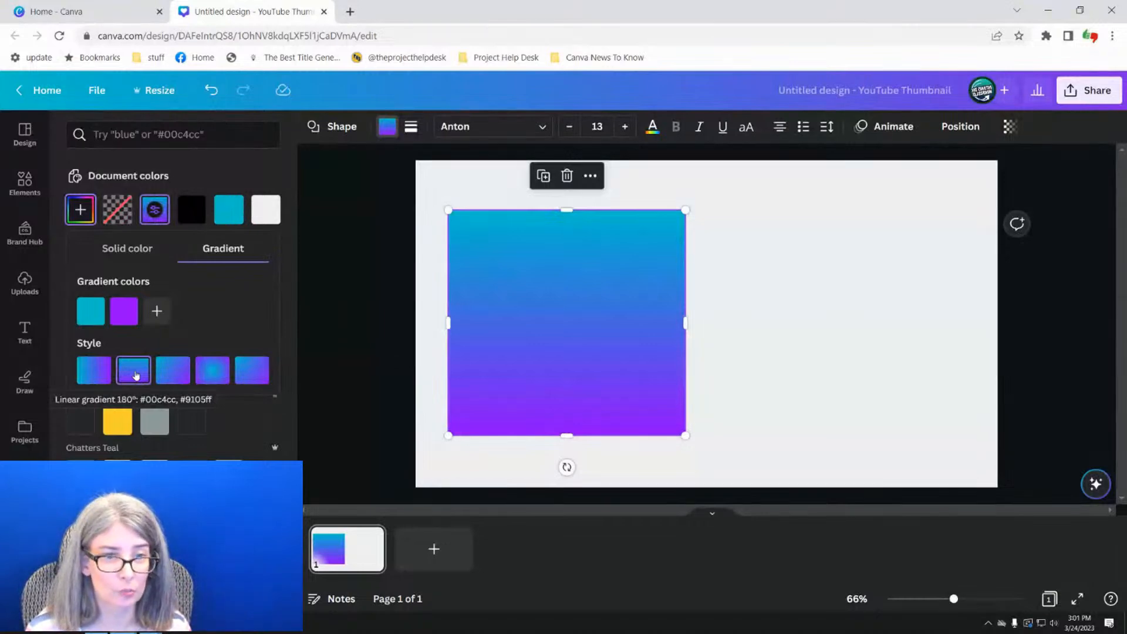
left_click(172, 370)
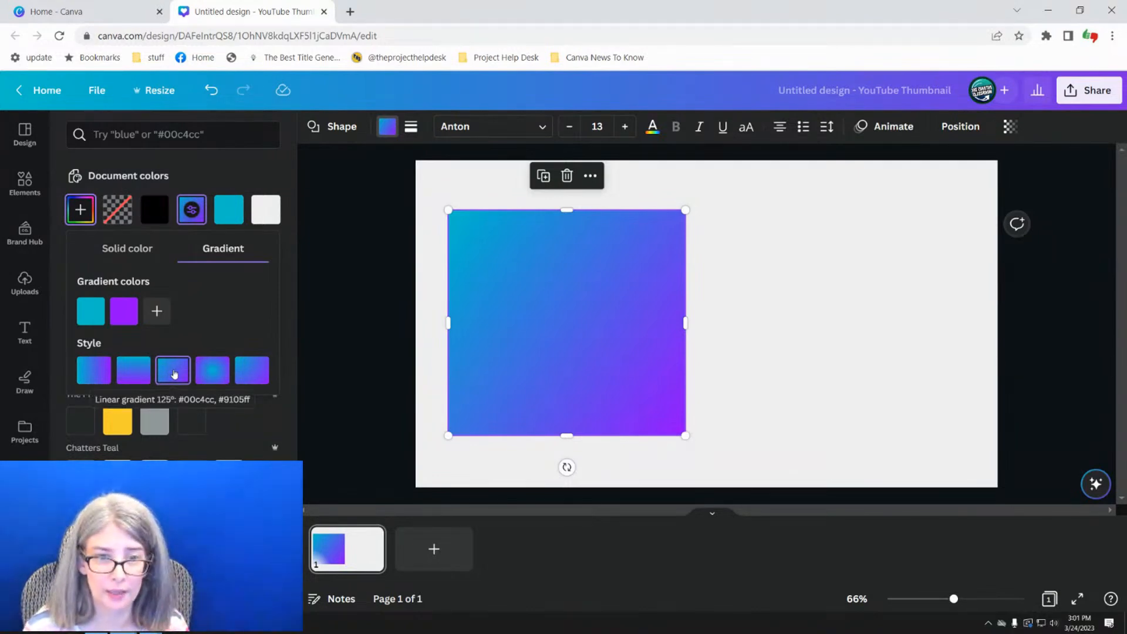
left_click(202, 370)
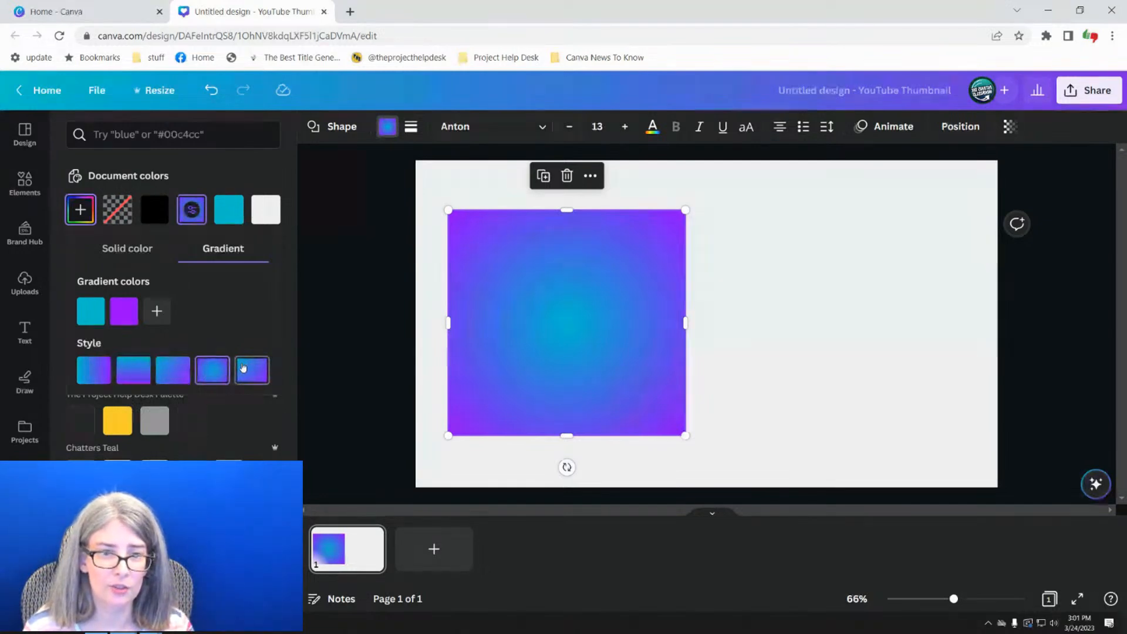
left_click(245, 367)
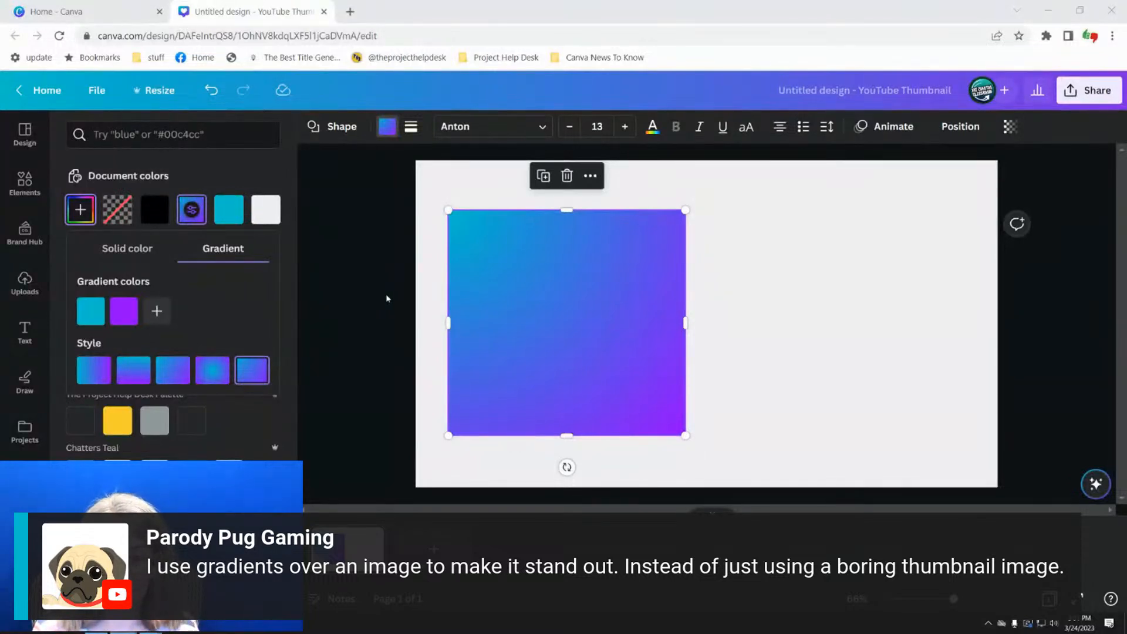
- Move the gradient square off the page and open the existing "thumbnail" design from the Canva home page
left_click_drag(523, 295, 254, 339)
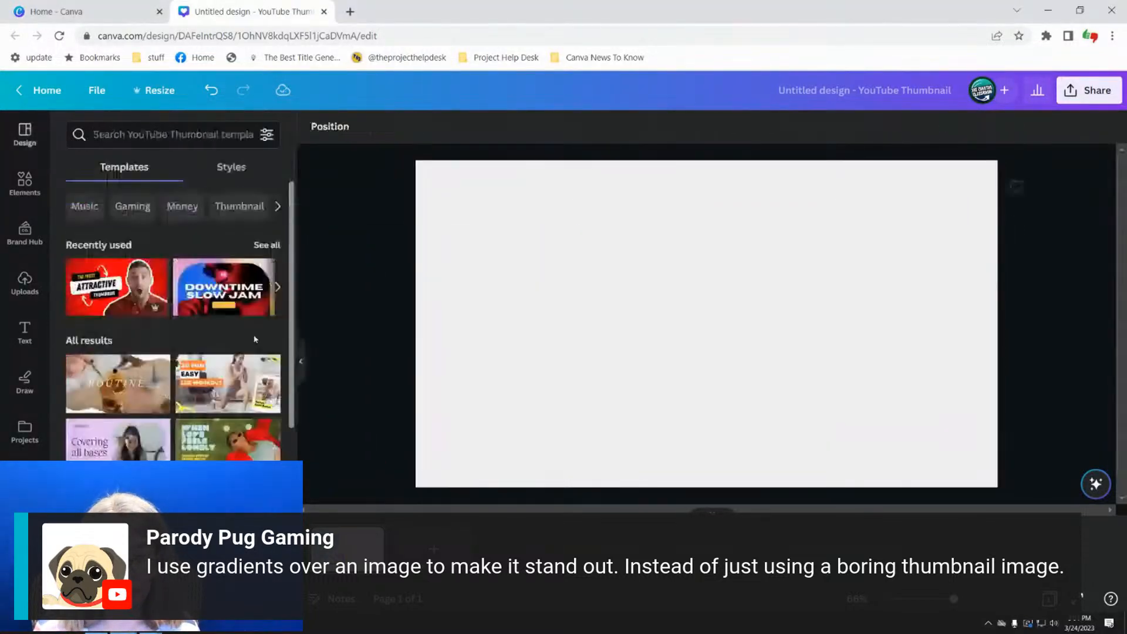
left_click(79, 10)
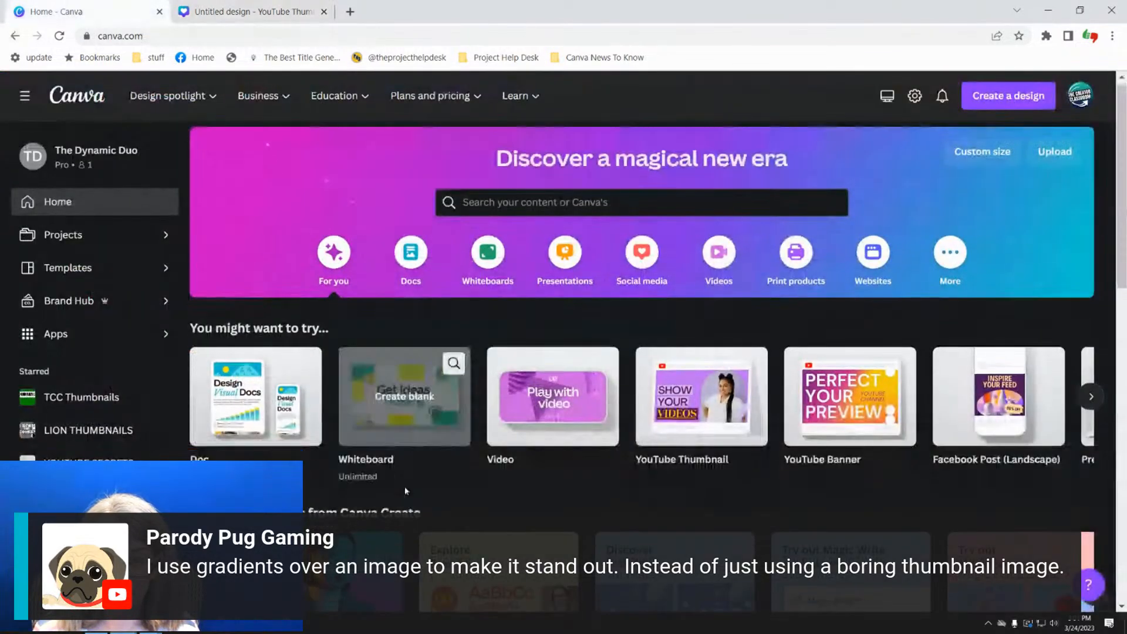
scroll(406, 486, "down", 7)
left_click(412, 289)
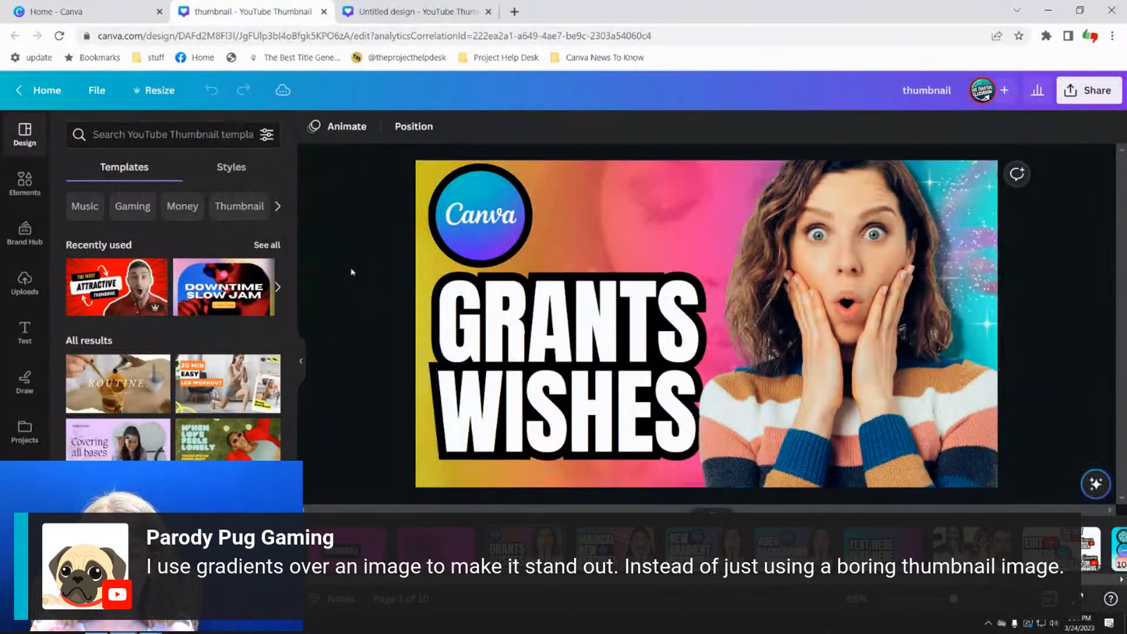
- Duplicate the "GRANTS WISHES" page and delete the title text, the black shape behind it and the woman's cut-out from the copy
right_click(560, 262)
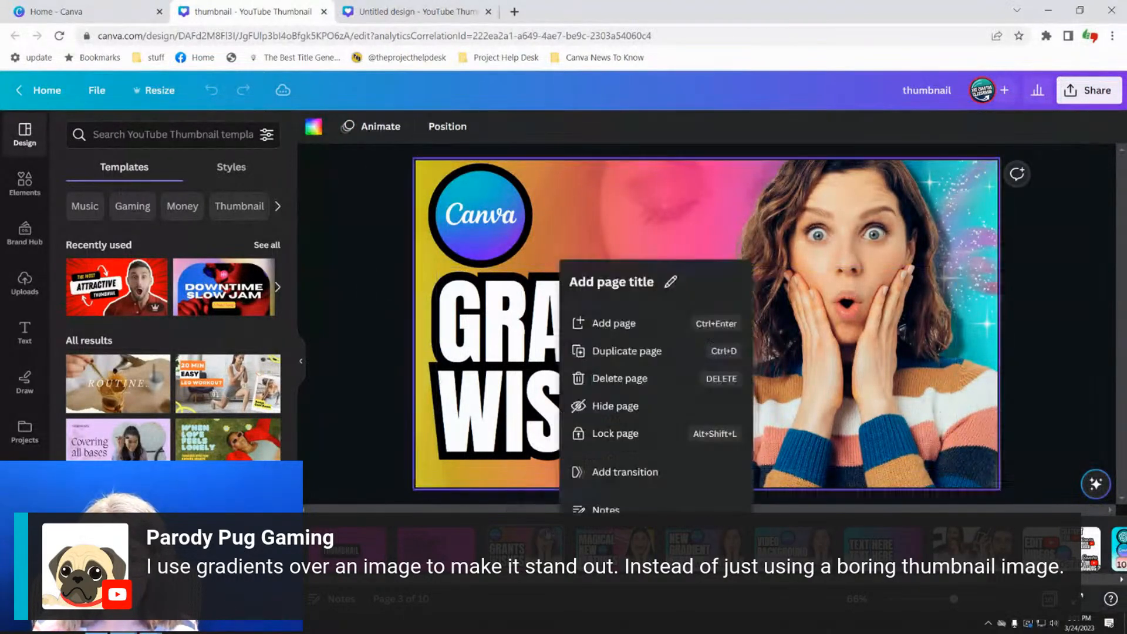
left_click(606, 359)
left_click(543, 405)
key("Delete")
left_click(553, 398)
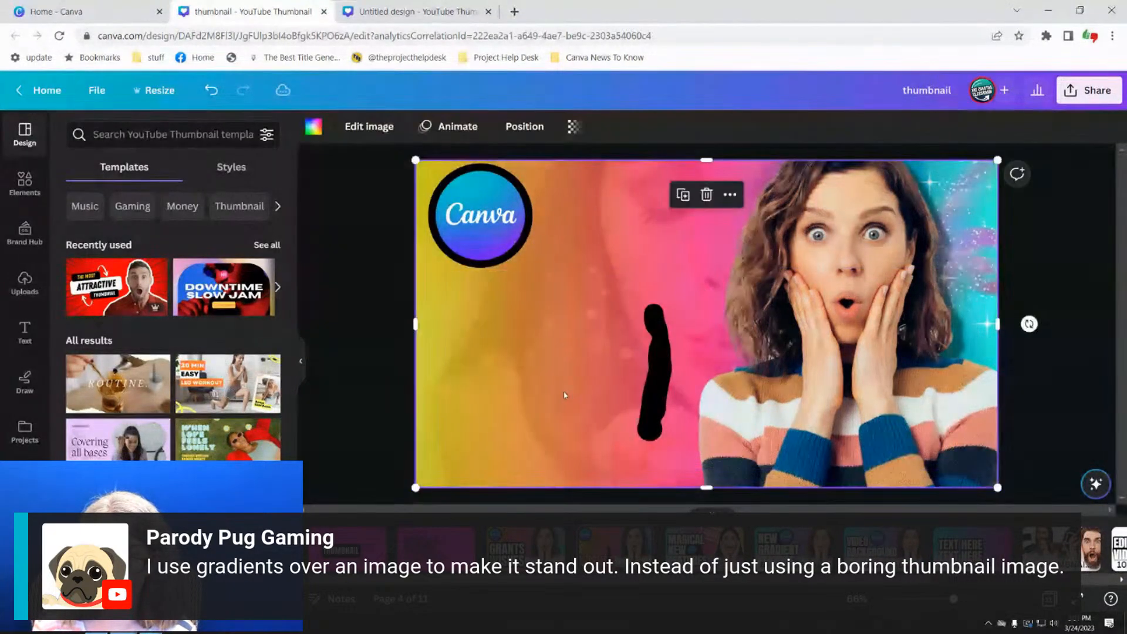
left_click(663, 373)
key("Delete")
left_click(797, 327)
key("Delete")
- Move the faded face photo down the copied page so that only its upper part overlaps the gradient background
left_click(927, 279)
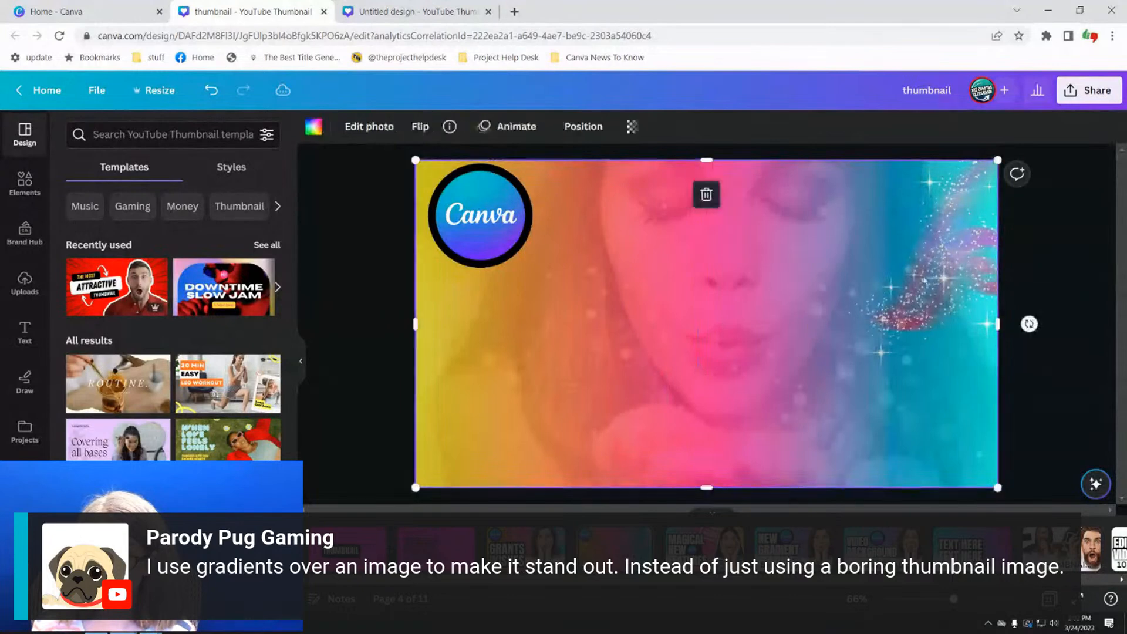
left_click_drag(927, 278, 825, 326)
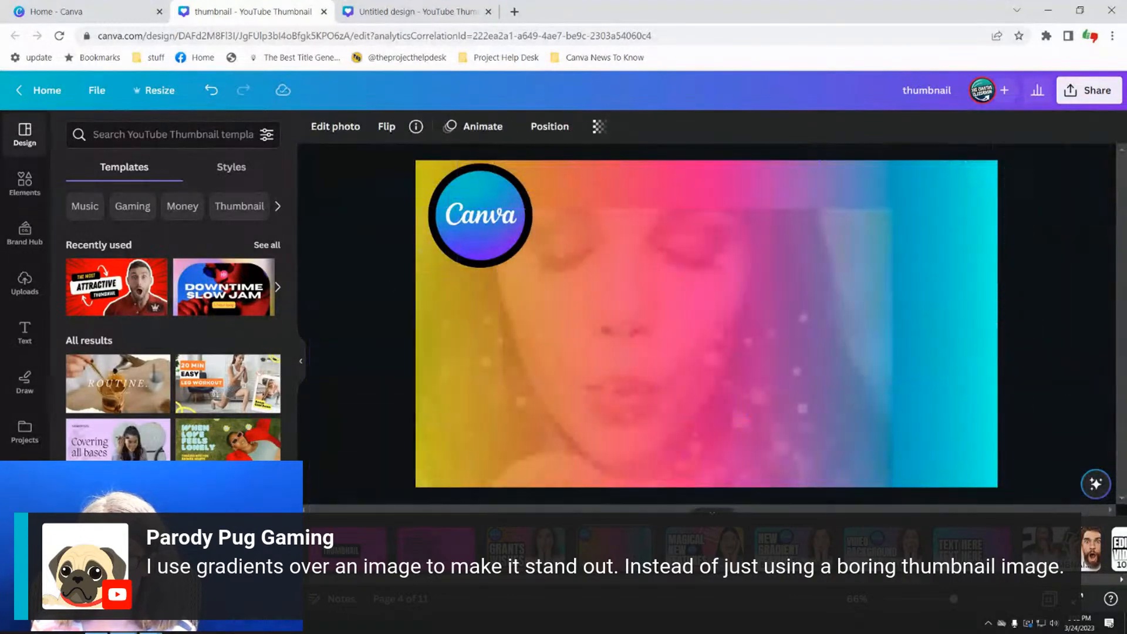
left_click_drag(734, 312, 876, 483)
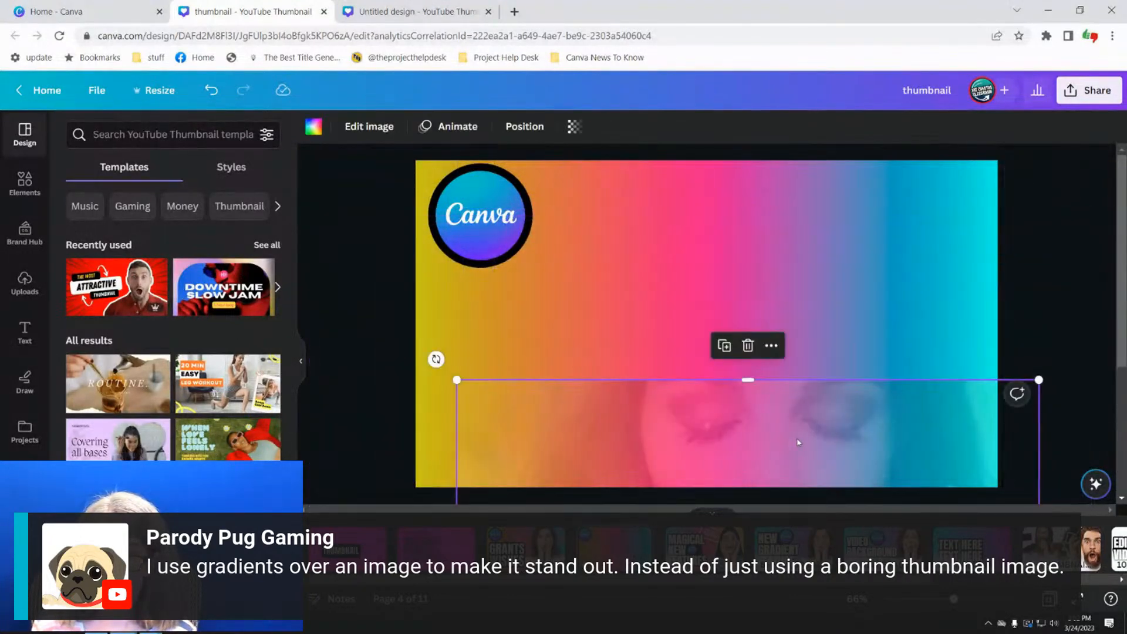
left_click_drag(799, 446, 792, 490)
left_click(629, 251)
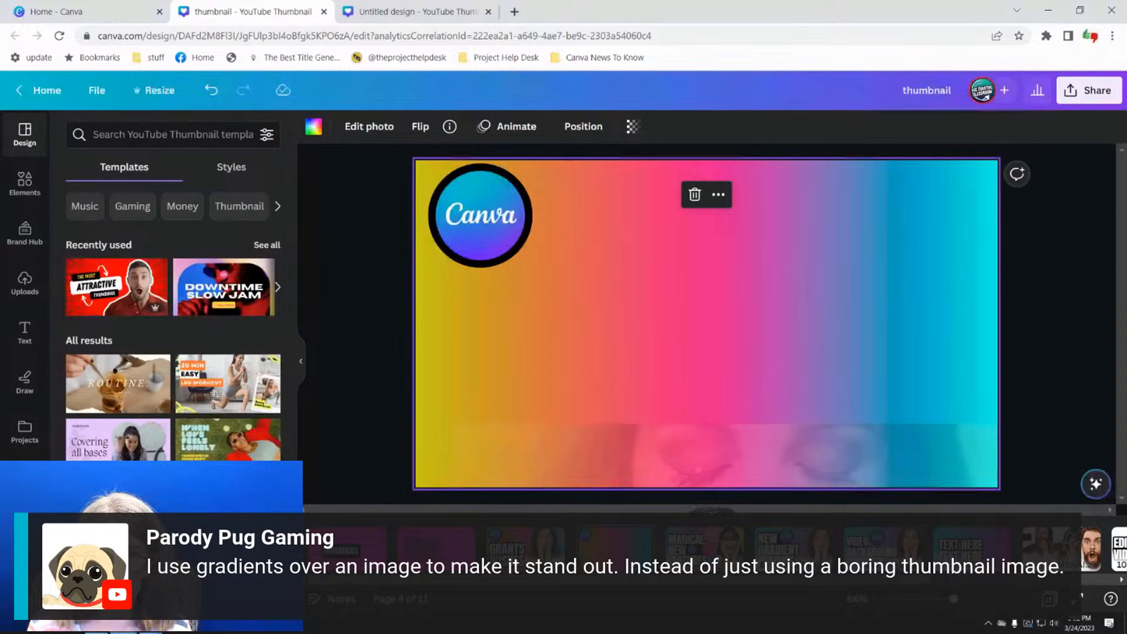
- On the "MAGICAL NEW FEATURES" page, shift the overlay photos down to expose the gradient background
left_click(704, 549)
left_click(822, 411)
left_click(734, 337)
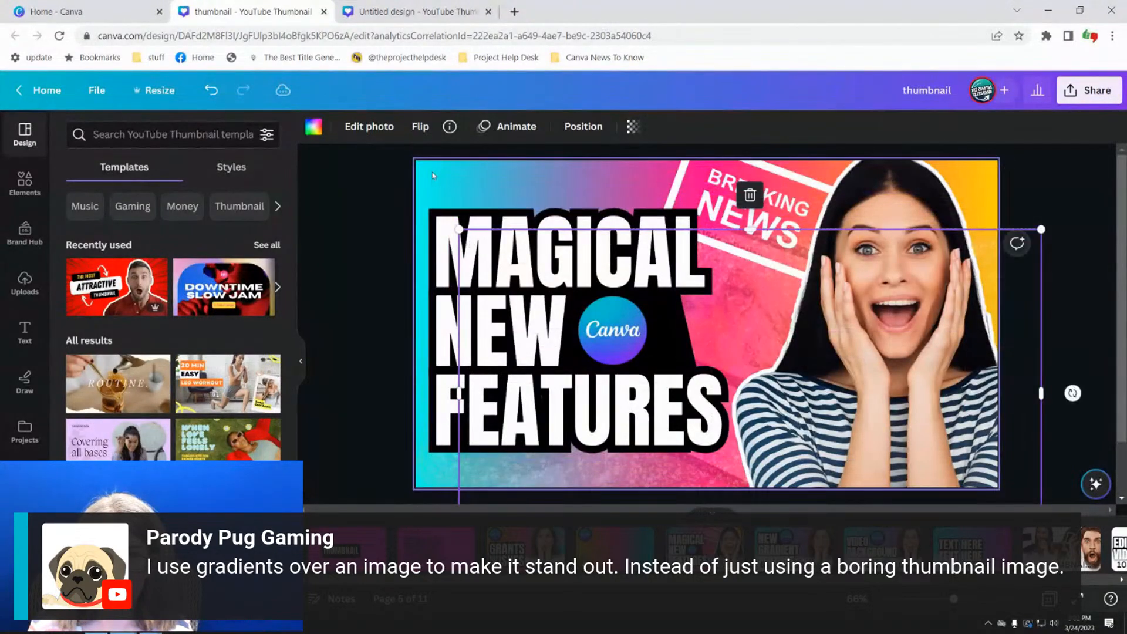
- Examine the cyan, pink and yellow gradient colors of the "MAGICAL NEW FEATURES" page background
left_click(432, 172)
left_click(313, 126)
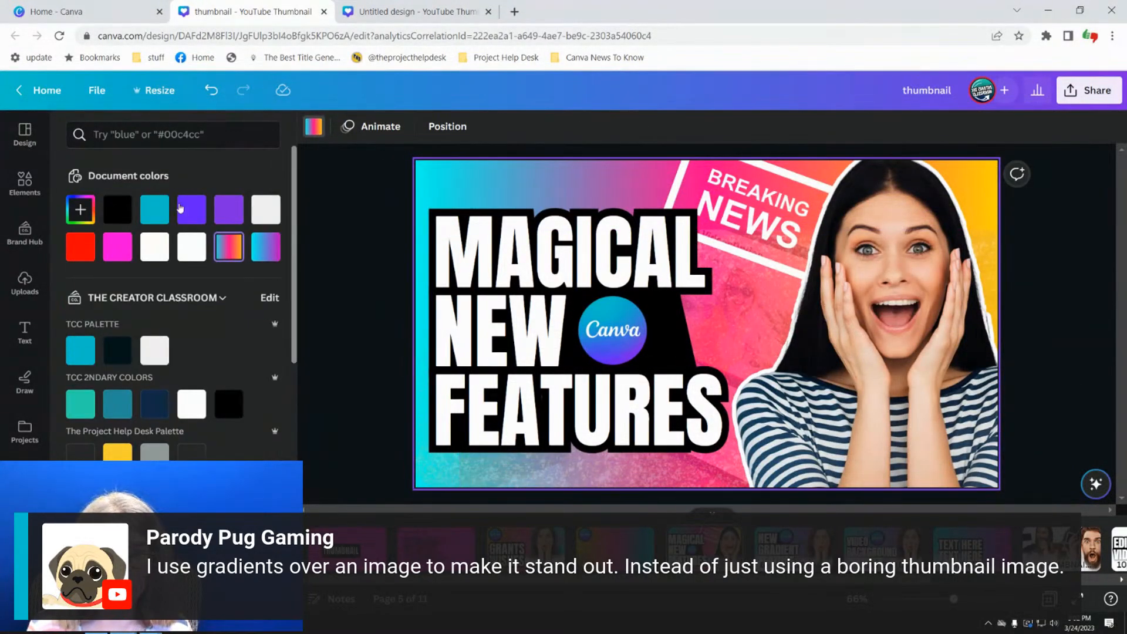
left_click(227, 248)
left_click(90, 322)
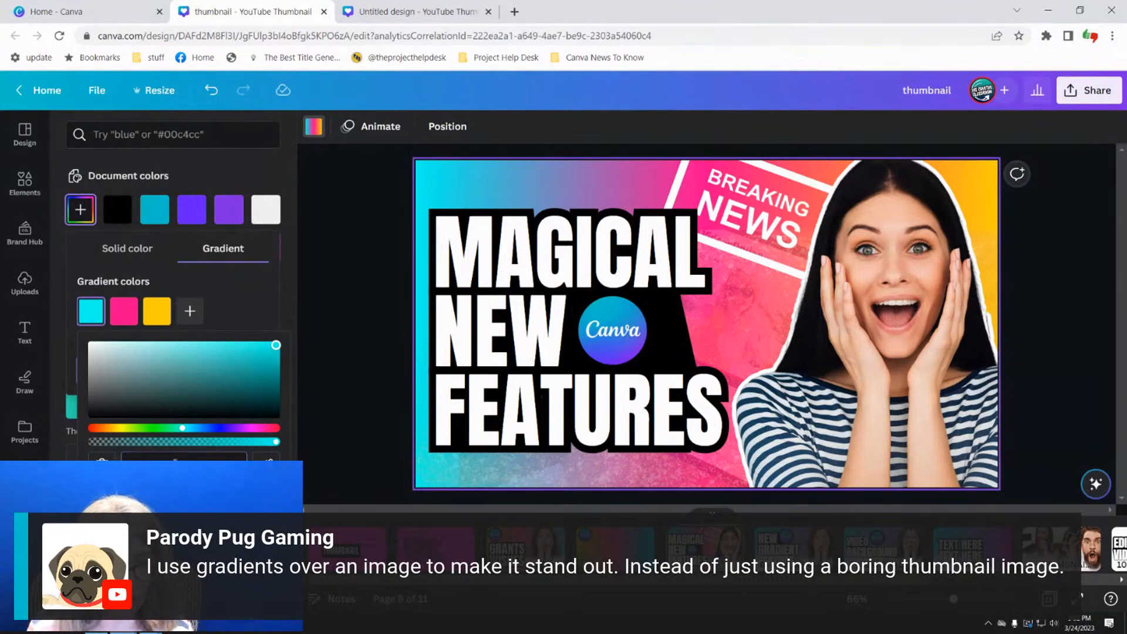
left_click(124, 311)
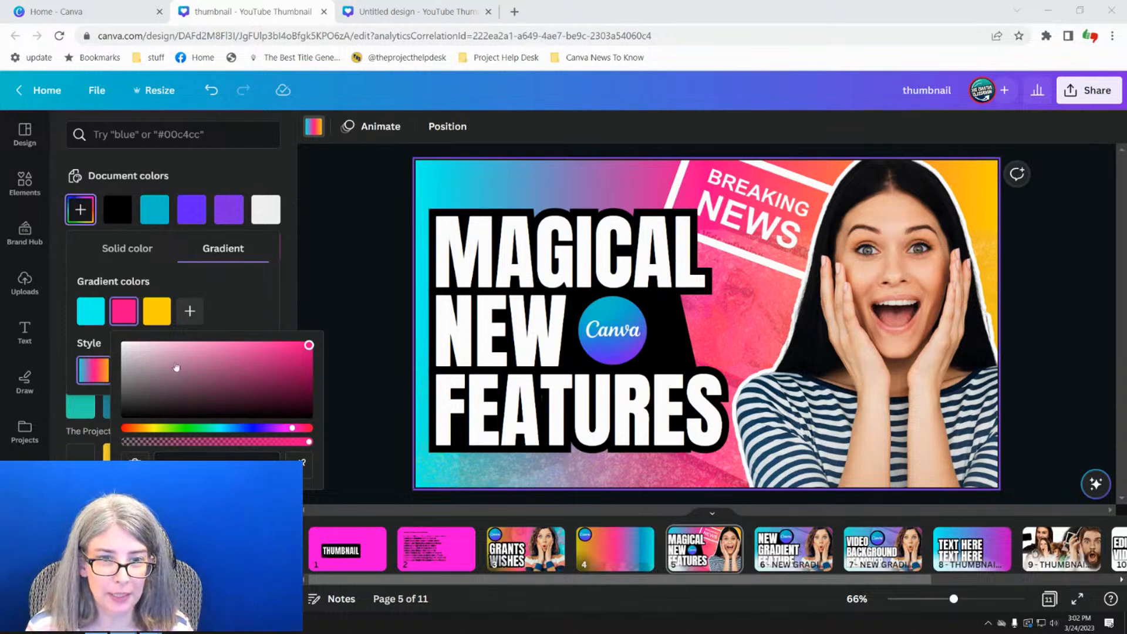
left_click(157, 311)
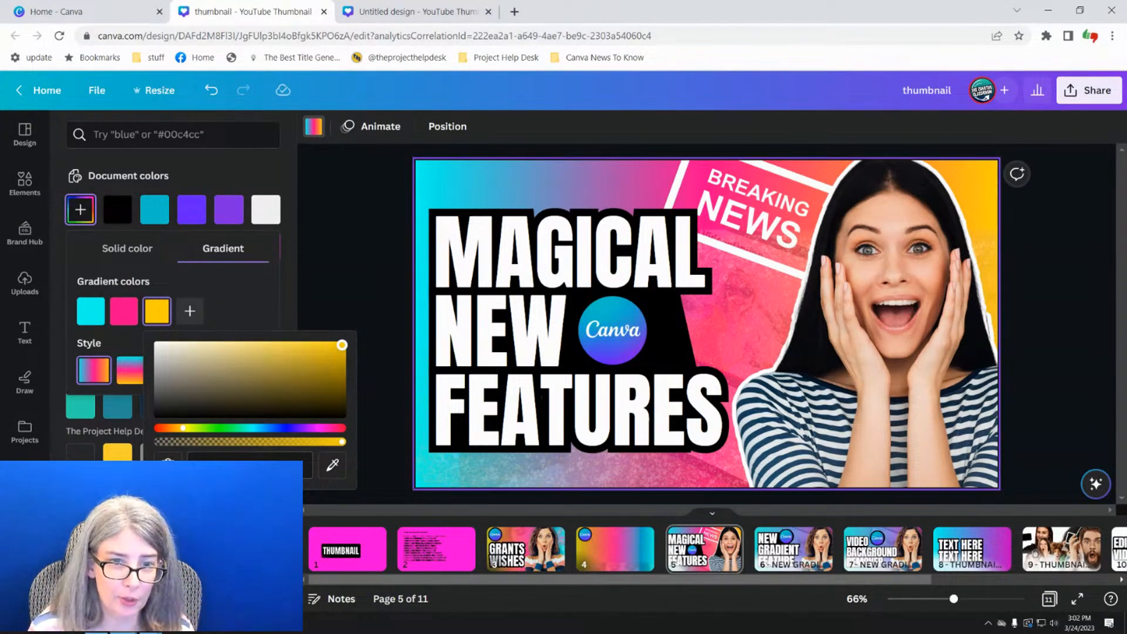
left_click(364, 254)
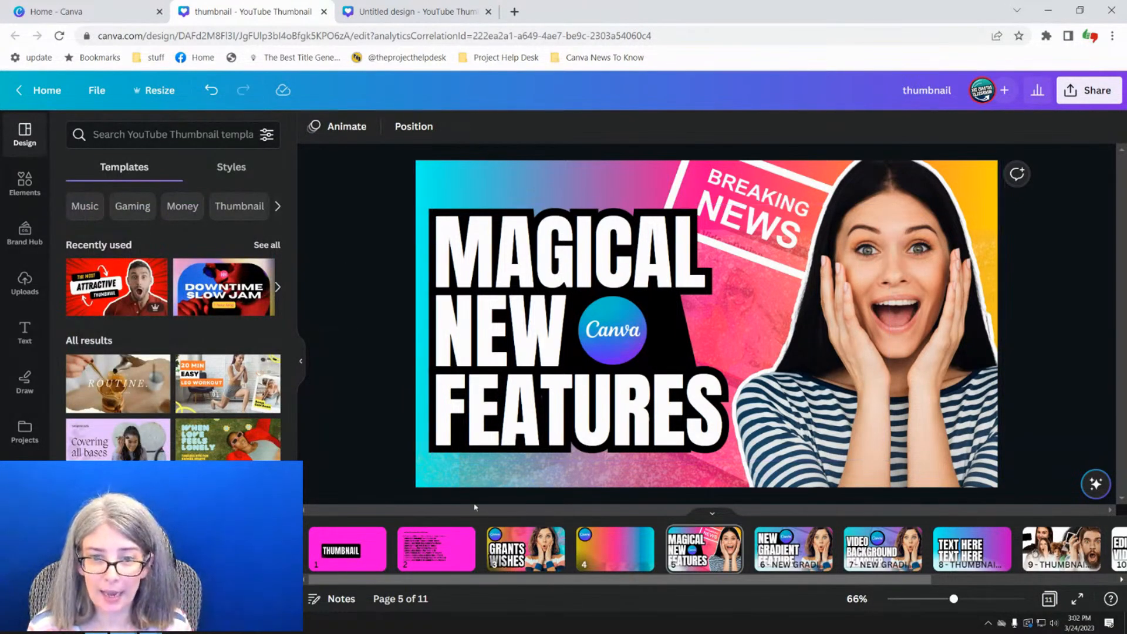
- Undo the overlay photo moves on the "MAGICAL NEW FEATURES" page
left_click(419, 333)
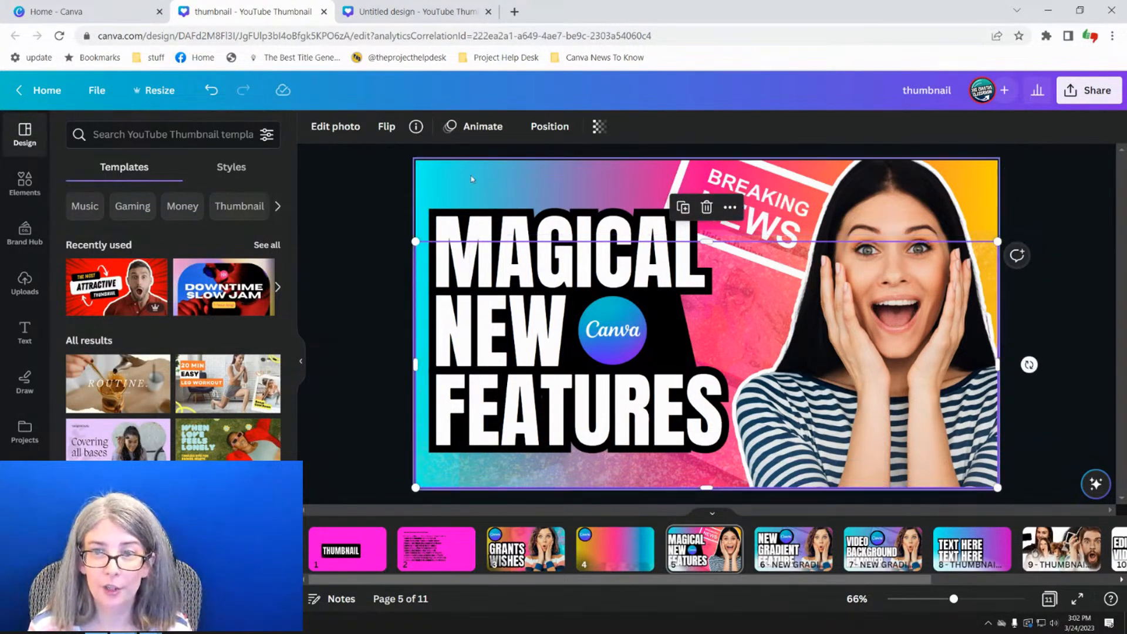
left_click(432, 194)
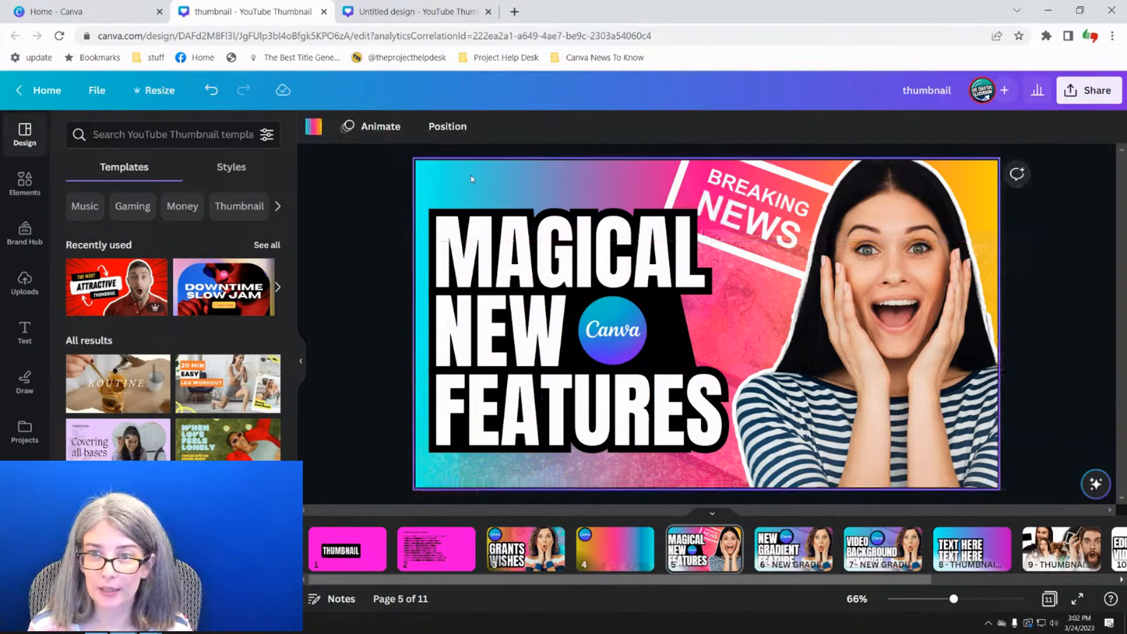
left_click(211, 89)
left_click(211, 90)
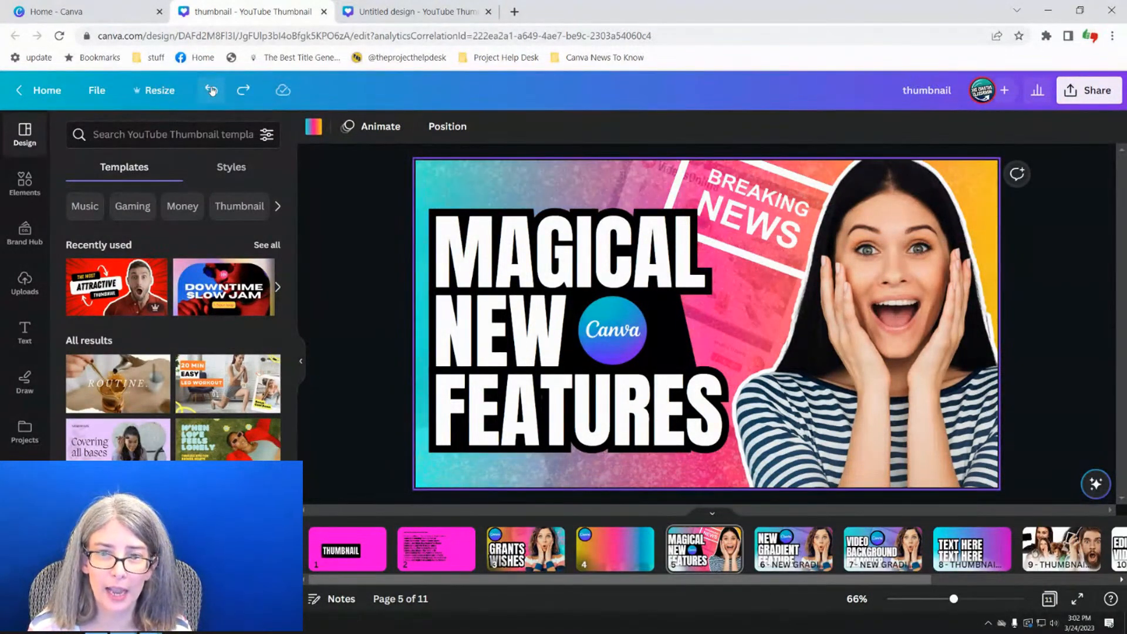
- View the "GRANTS WISHES" page, and remove the faded face photo from the gradient background of its copy on page 4
left_click(514, 544)
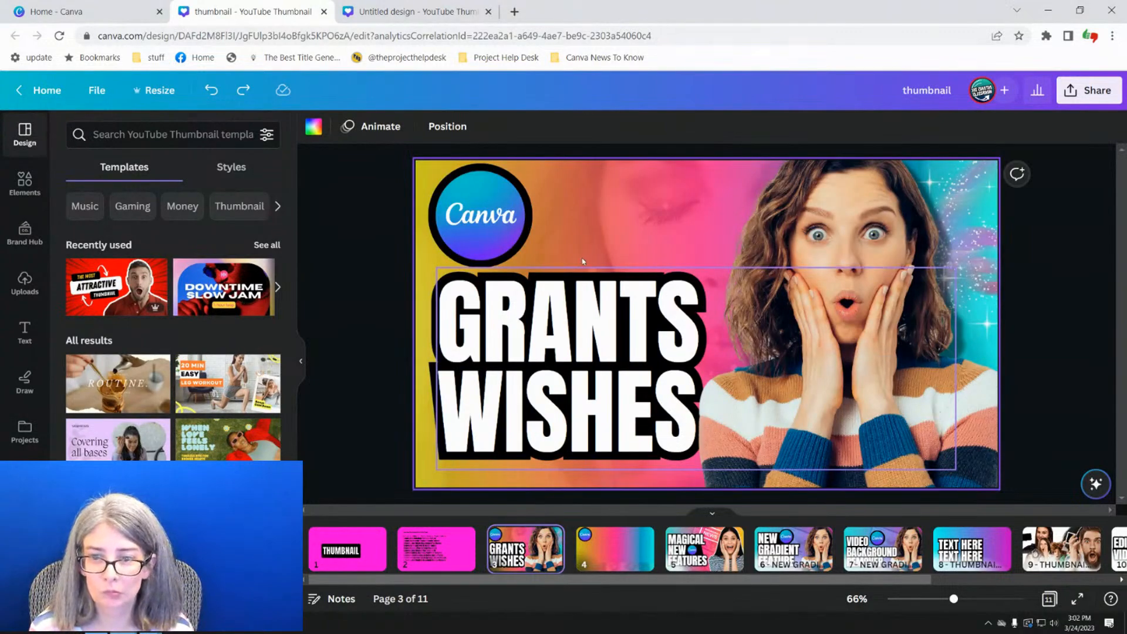
left_click(633, 533)
left_click_drag(640, 485, 678, 276)
left_click_drag(722, 315, 45, 325)
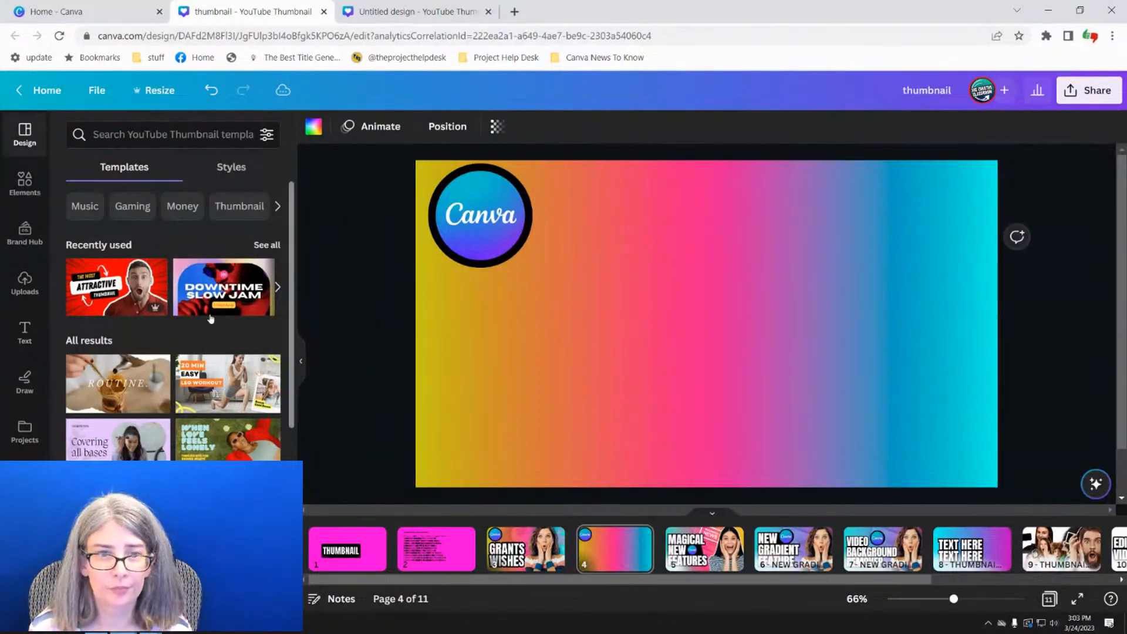
- Search the elements for "grid" and fill page 4 behind the Canva logo with the single-cell grid
left_click(24, 183)
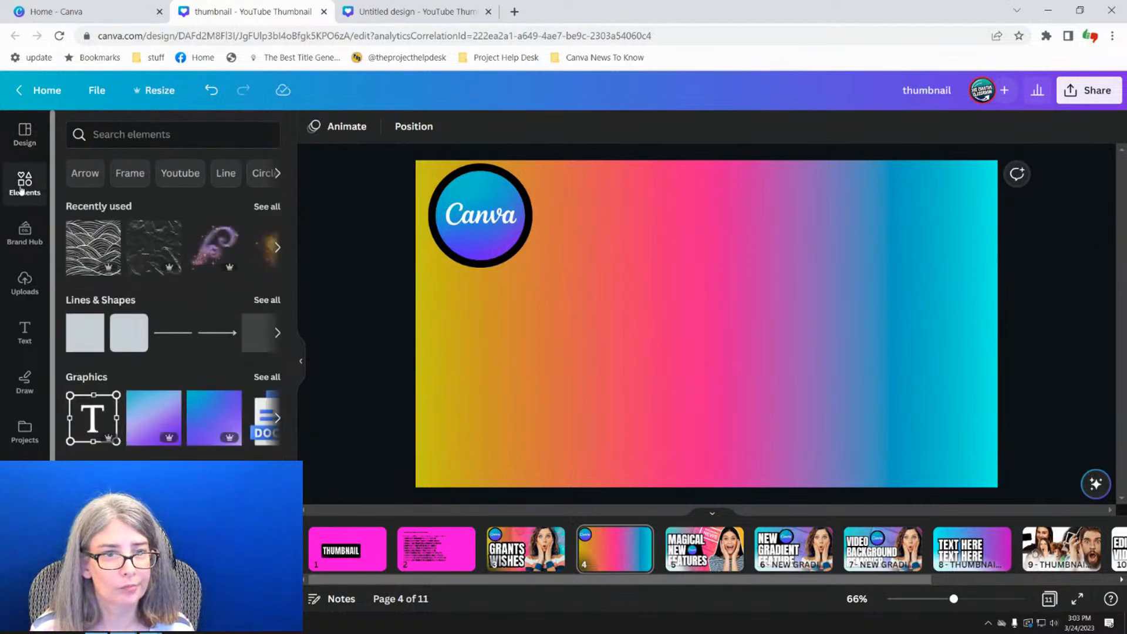
left_click(134, 134)
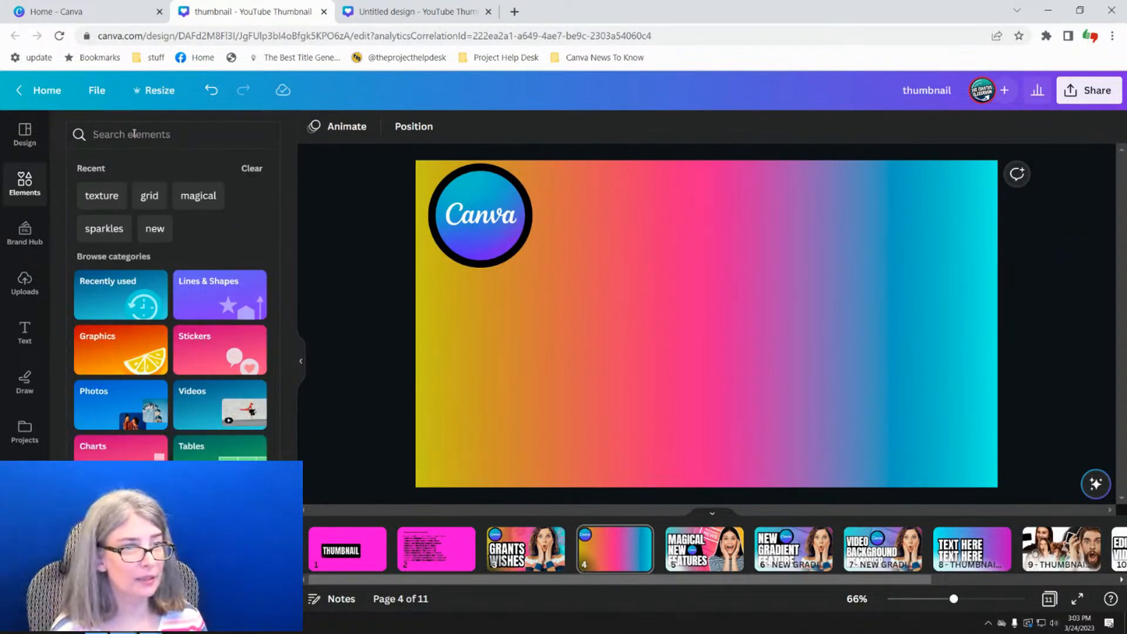
type("grid")
key("Return")
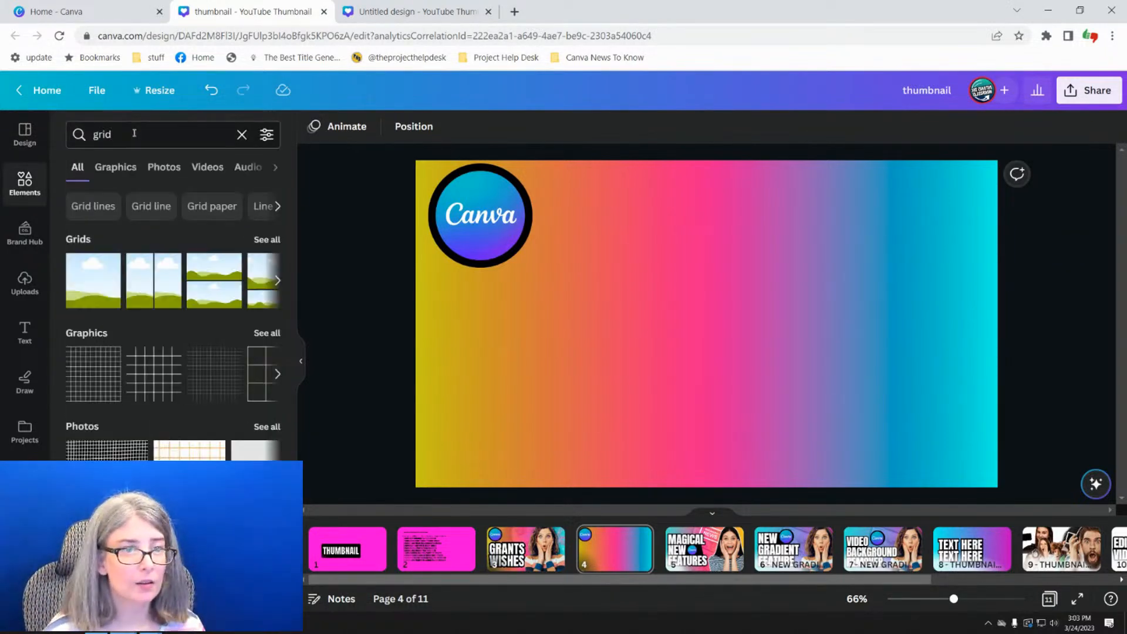
left_click(101, 273)
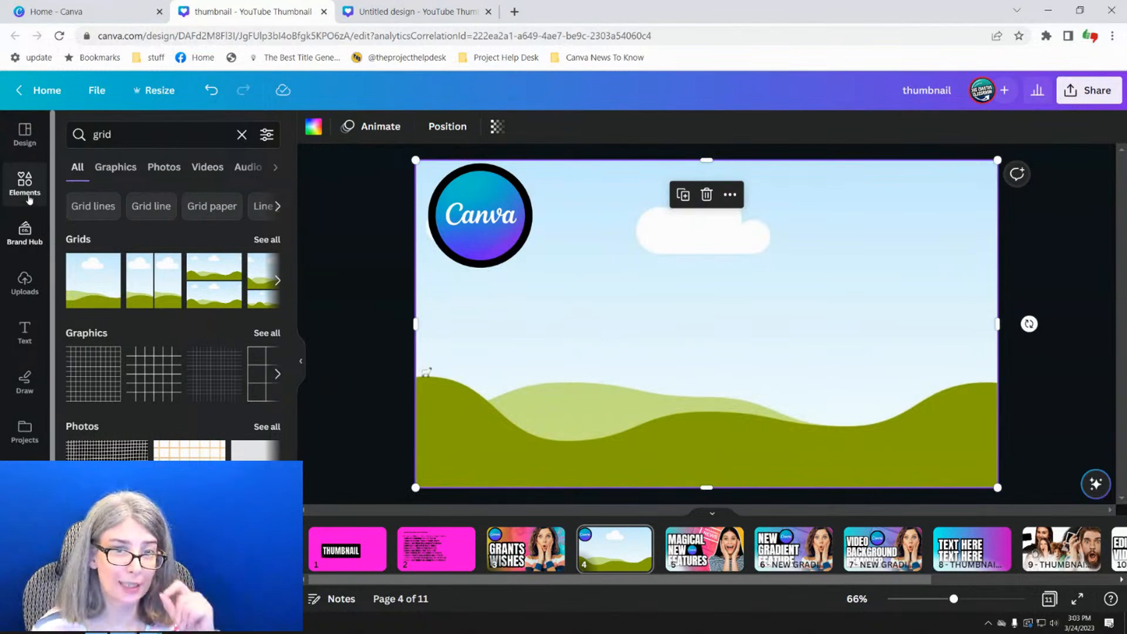
- Search the photos for "wishes" and place the picture of the woman blowing golden glitter into the page 4 grid
left_click(71, 138)
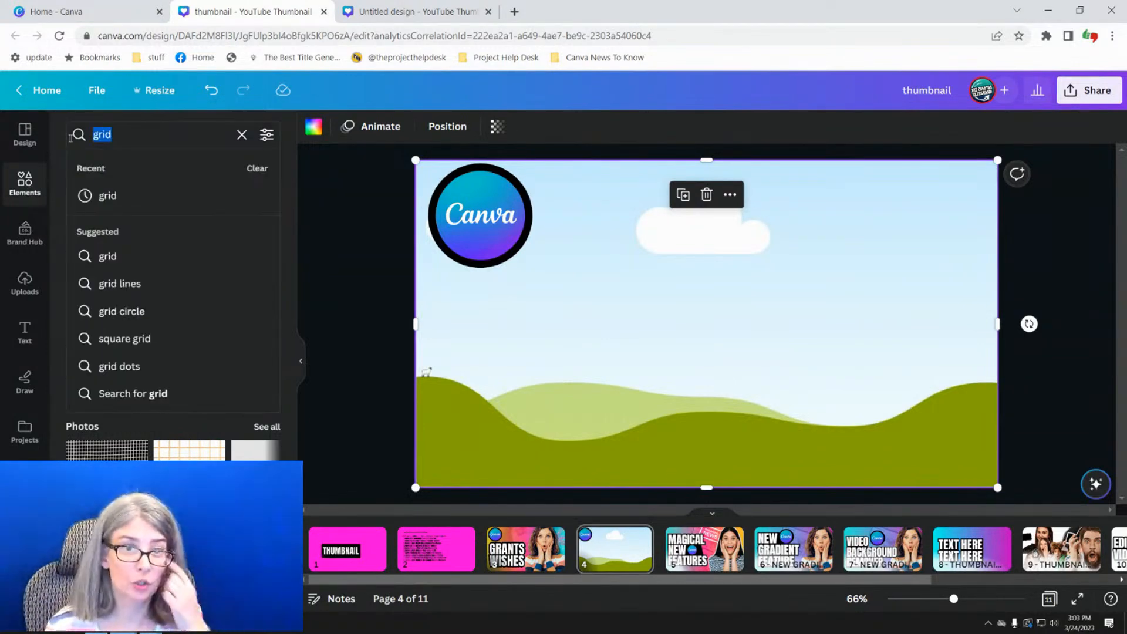
type("wishes")
key("Return")
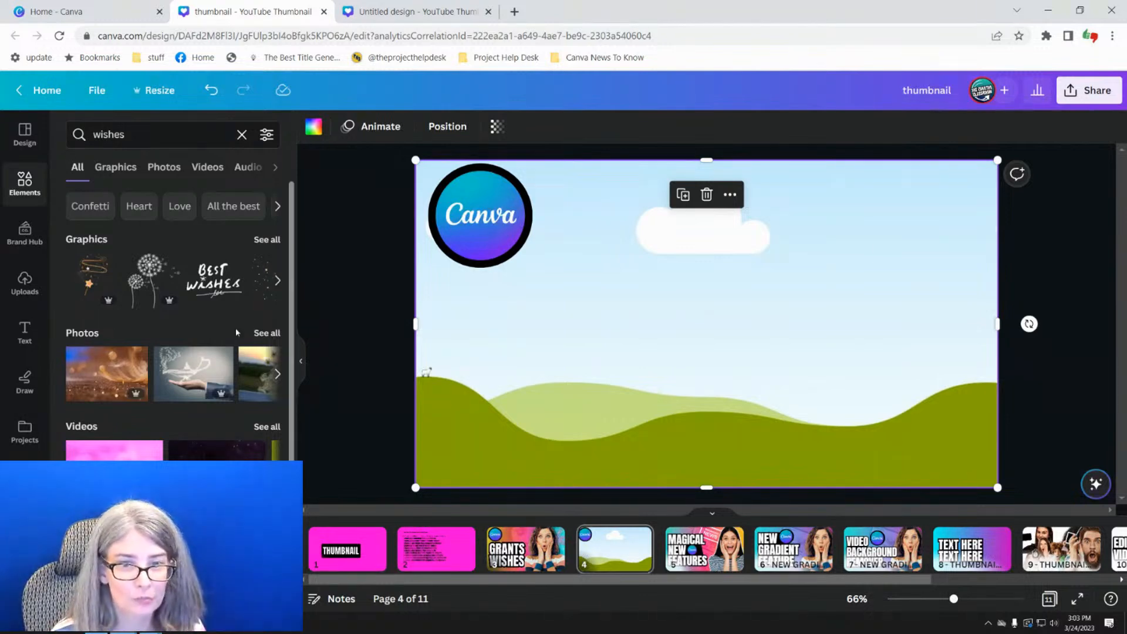
left_click(267, 334)
scroll(216, 385, "down", 3)
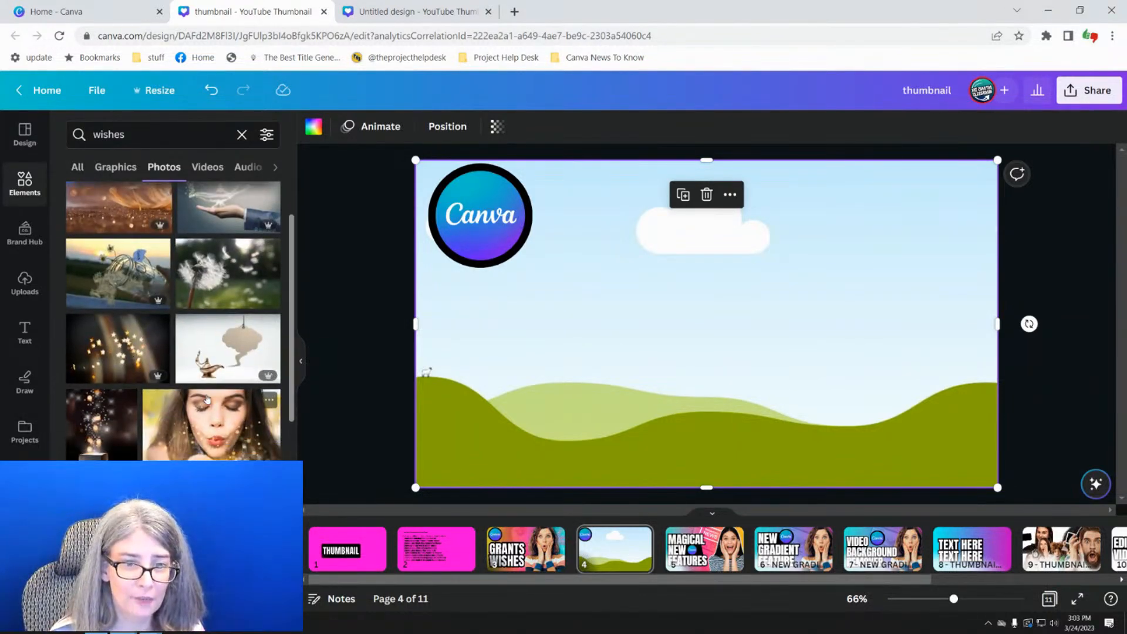
left_click(195, 292)
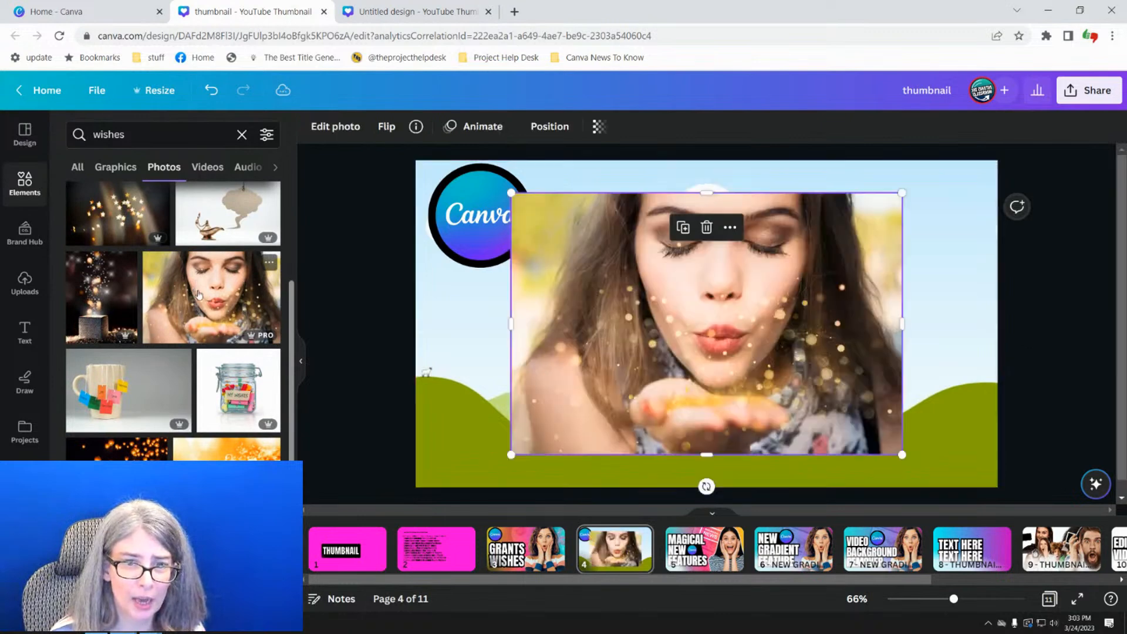
left_click_drag(516, 447, 605, 337)
left_click(604, 337)
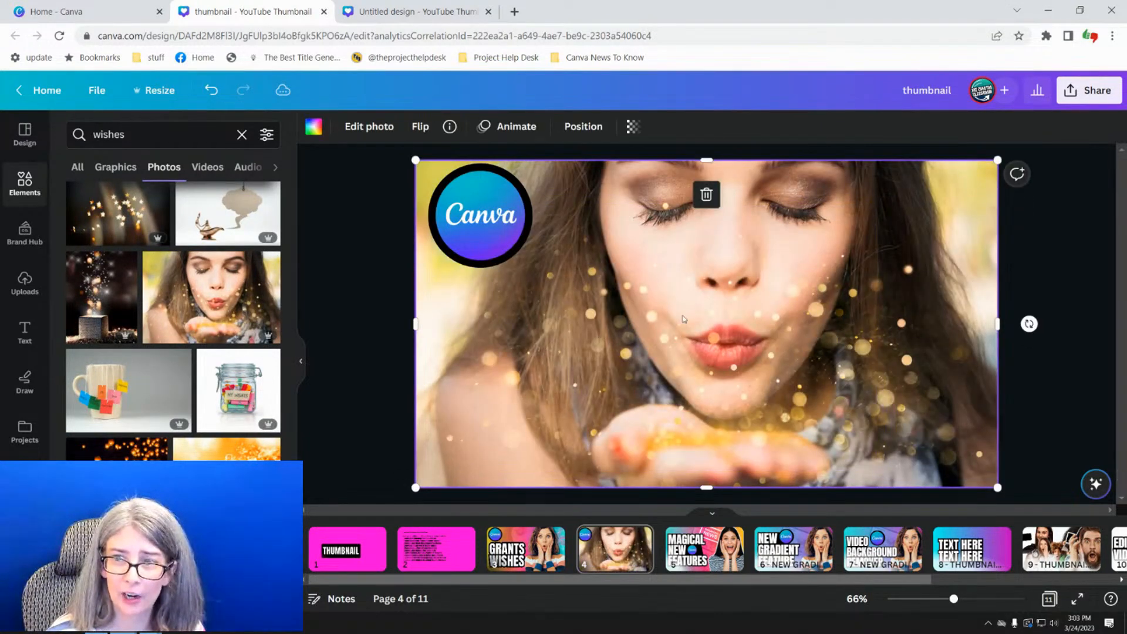
- Lower the transparency value of the glitter photo so the grid's gradient shows through it
left_click(633, 127)
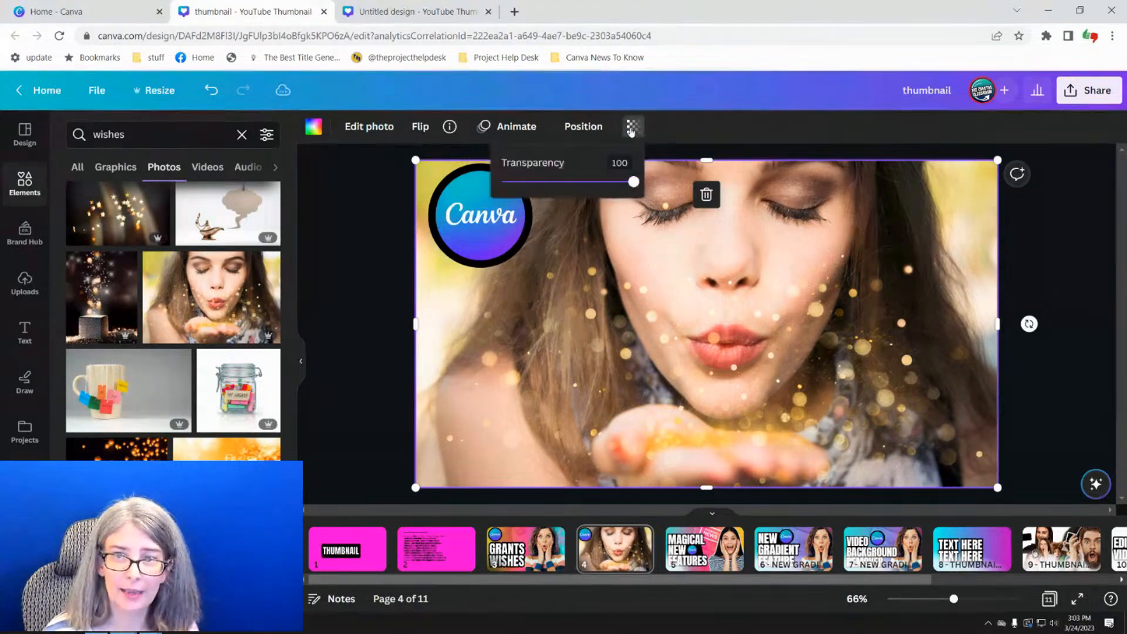
left_click_drag(634, 184, 538, 188)
left_click(374, 245)
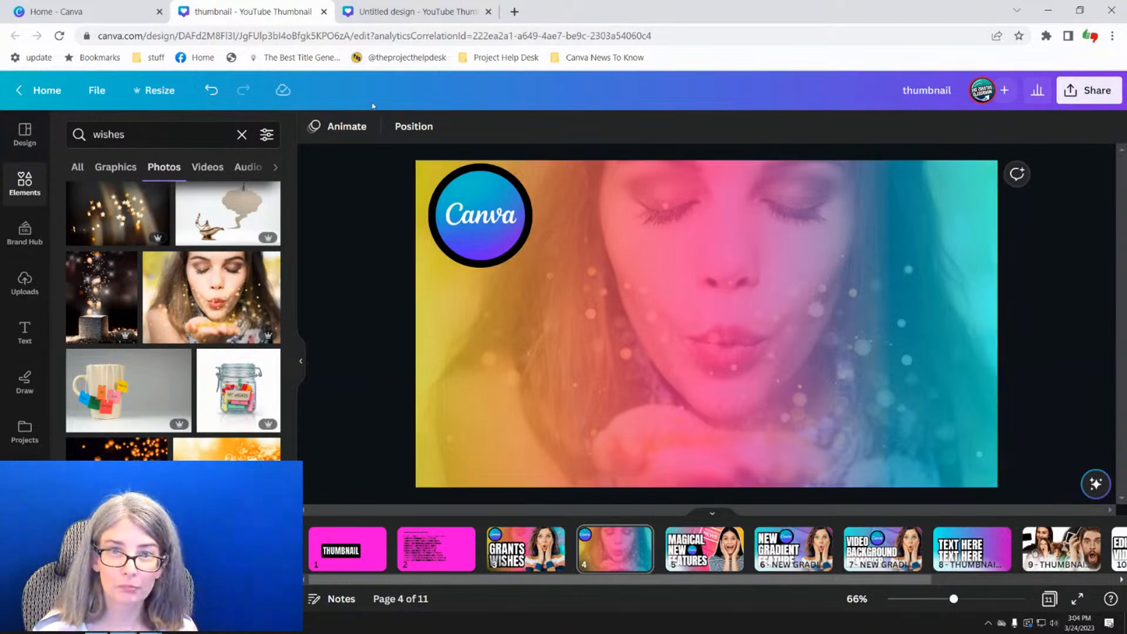
- Switch to the untitled YouTube Thumbnail design, add a square shape, and move it to the page's upper-left corner area
left_click(413, 11)
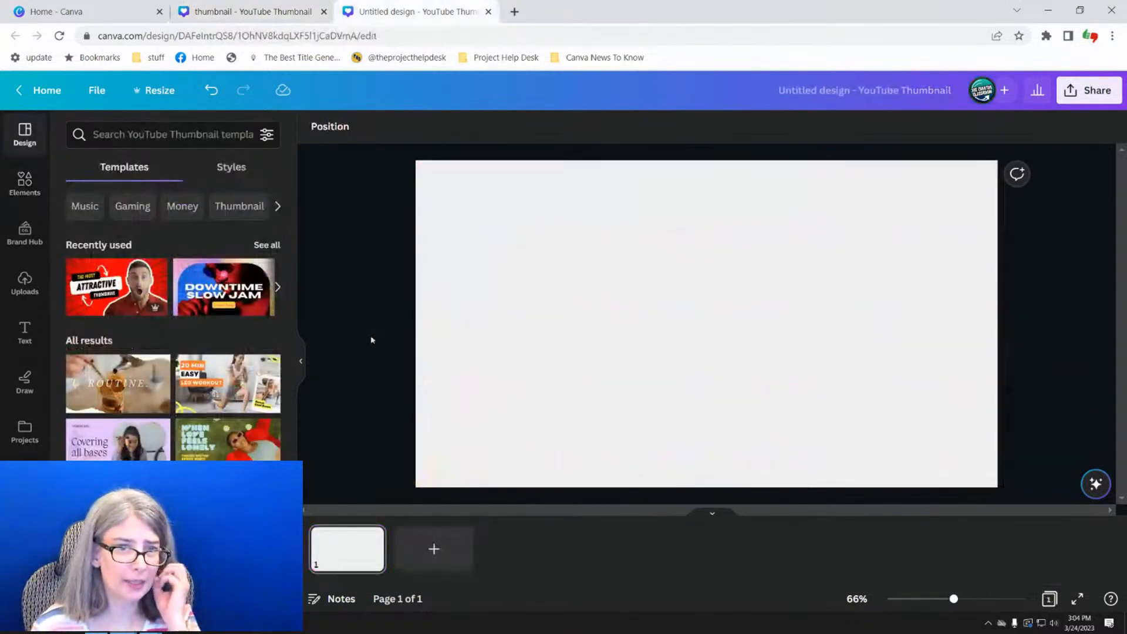
left_click(496, 330)
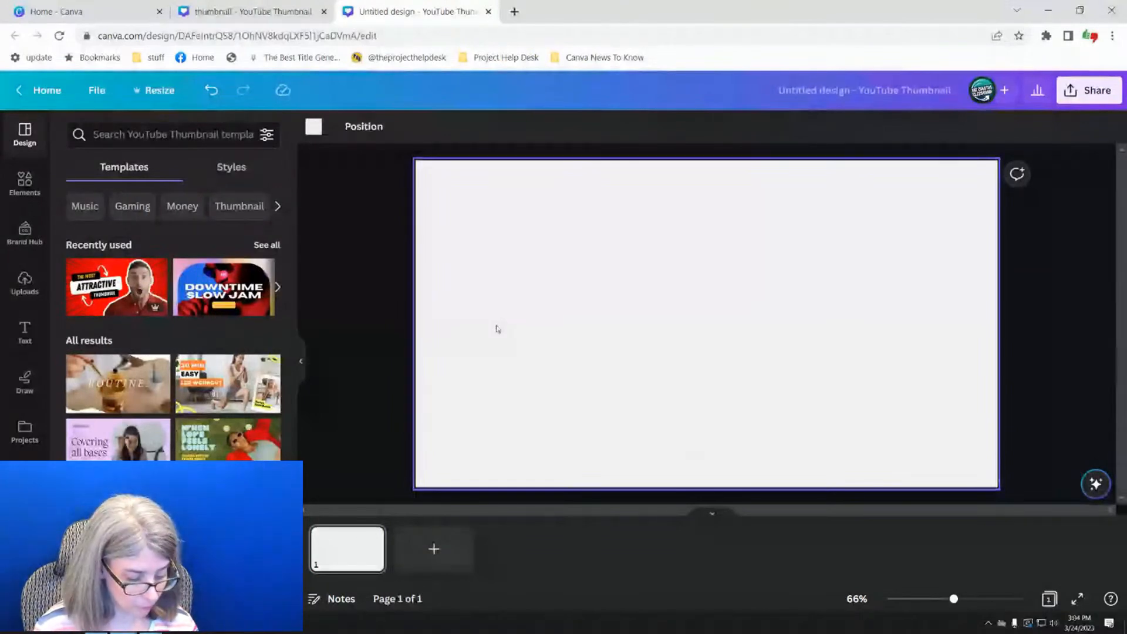
key("r")
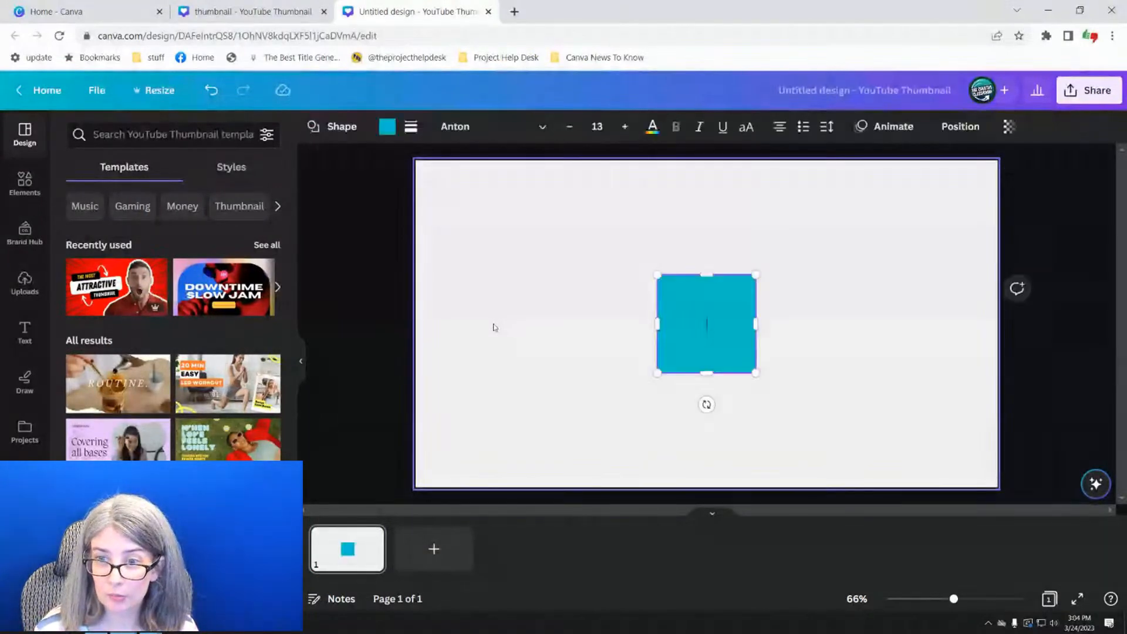
left_click_drag(687, 329, 473, 247)
- Search the elements for "frames" and add the circular frame near the center of the page
left_click(25, 183)
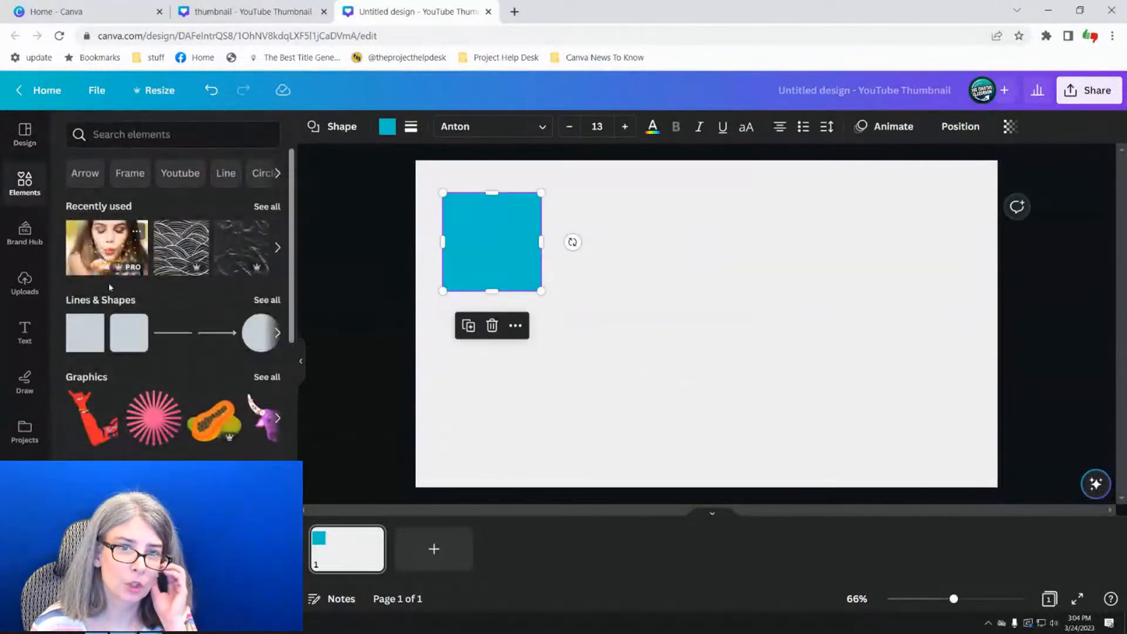
left_click(147, 135)
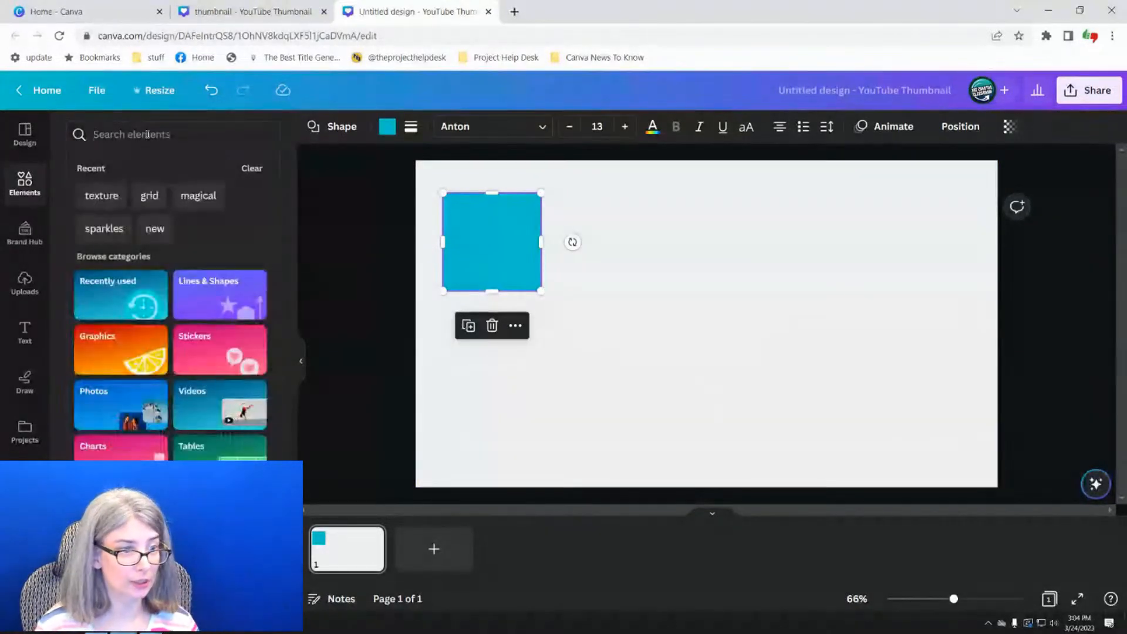
type("frames")
key("Return")
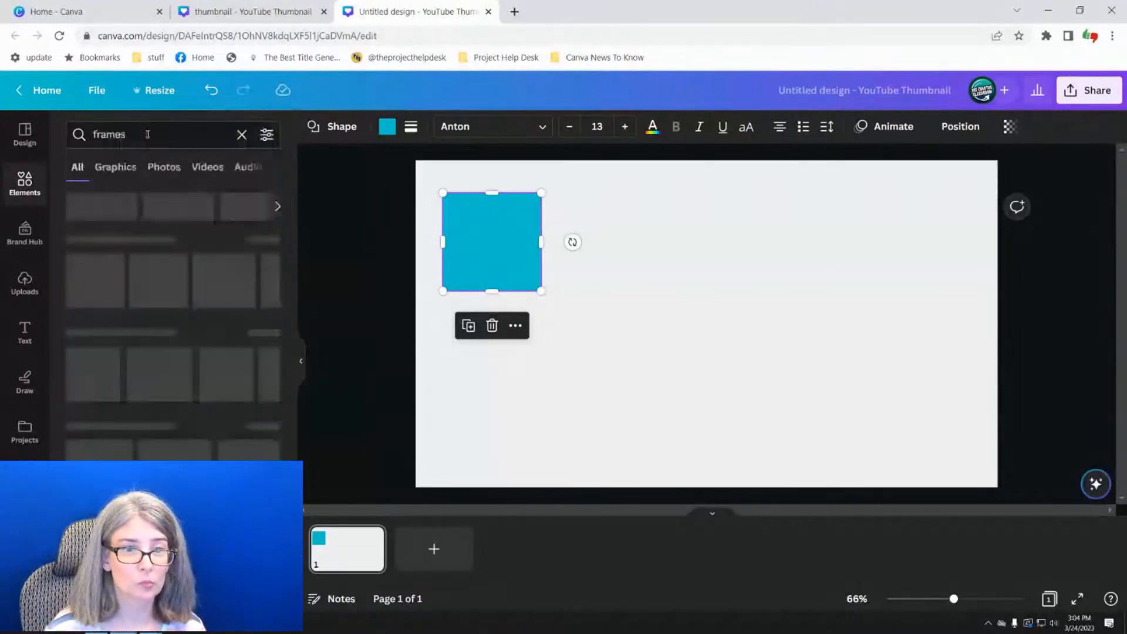
left_click(93, 281)
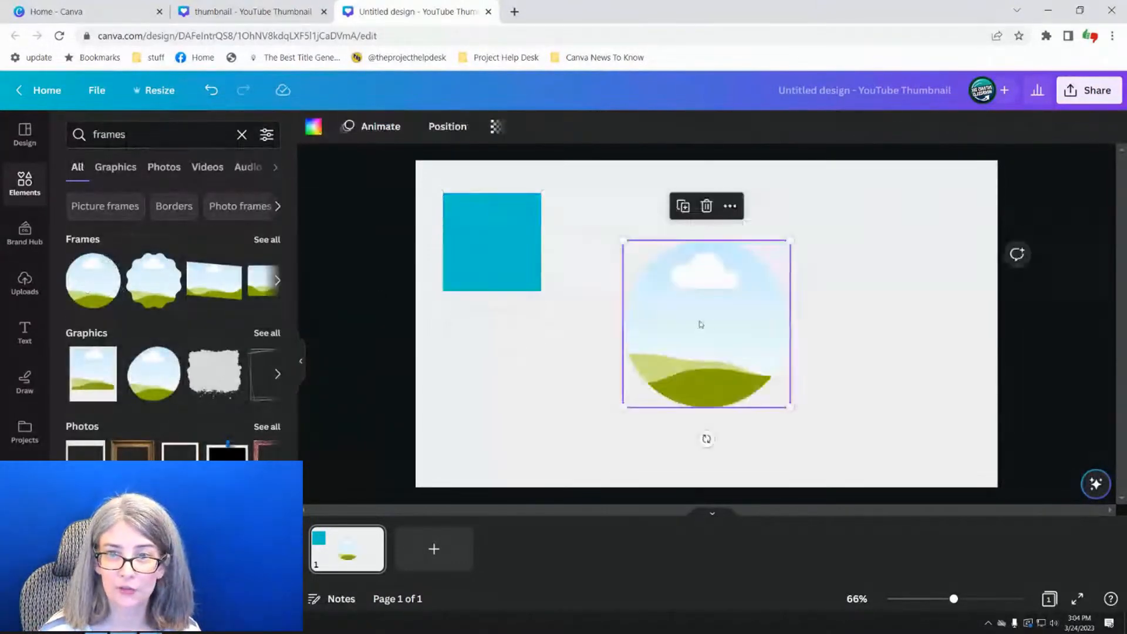
left_click_drag(700, 324, 697, 307)
- Try several default gradients on the circular frame, finishing with purple to orange, and delete the frame
left_click(313, 127)
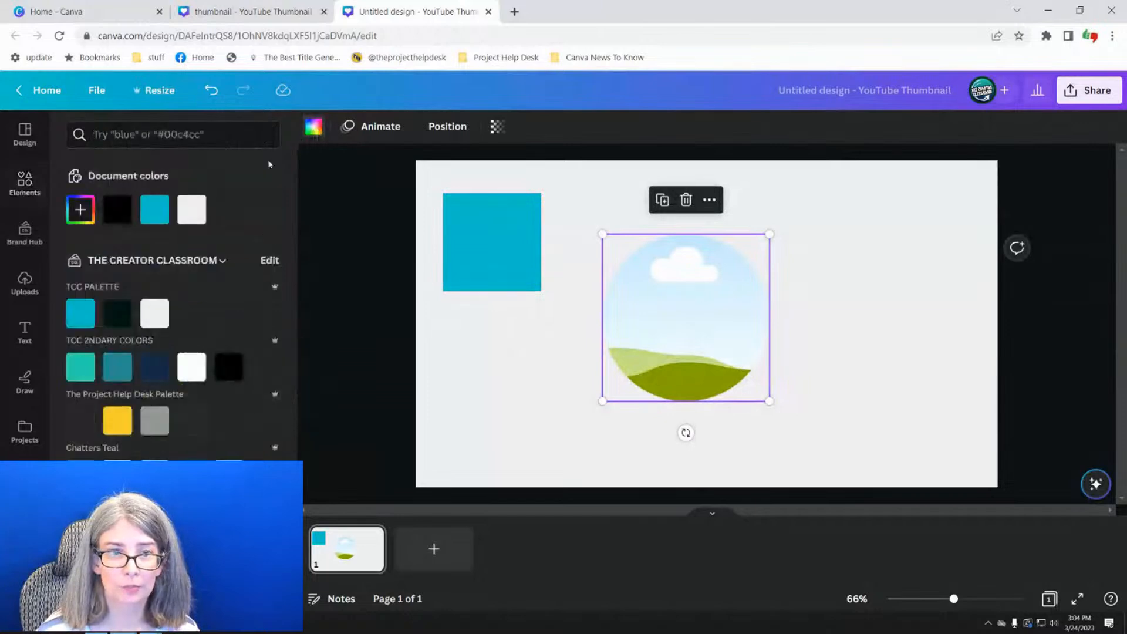
scroll(176, 293, "down", 5)
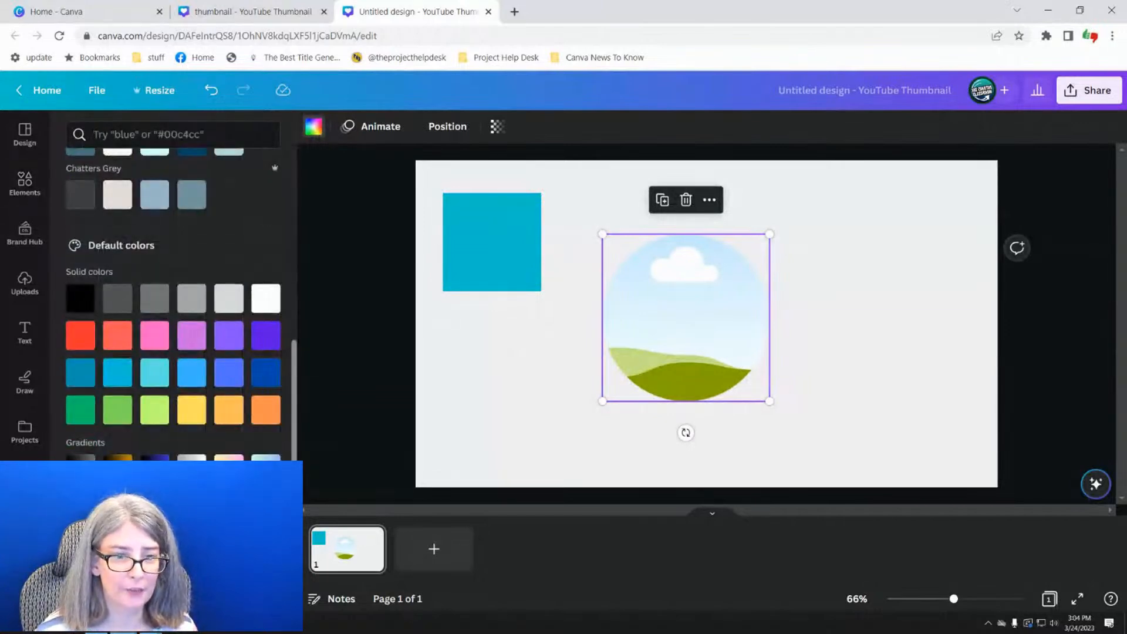
left_click(80, 506)
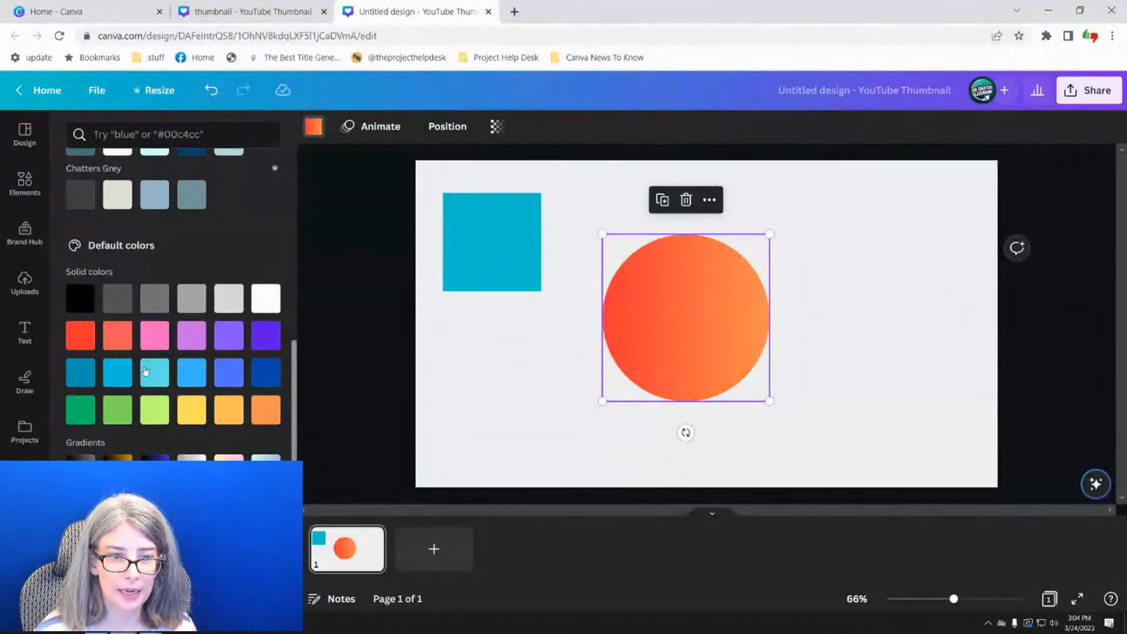
left_click(191, 506)
left_click(229, 543)
left_click(191, 543)
left_click(266, 543)
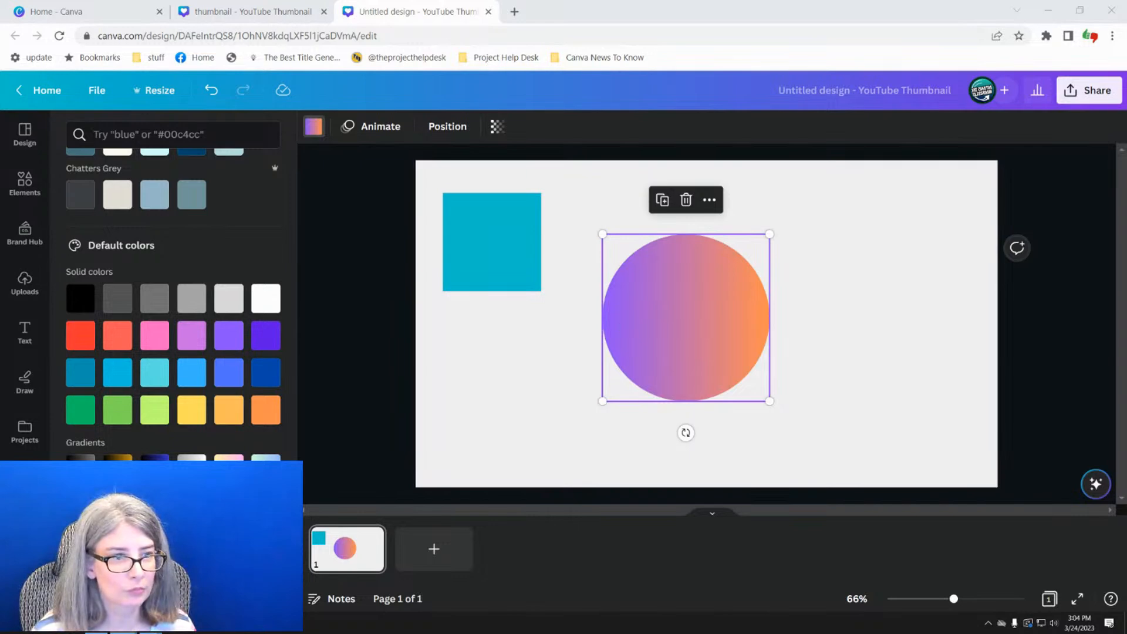
left_click_drag(723, 333, 789, 326)
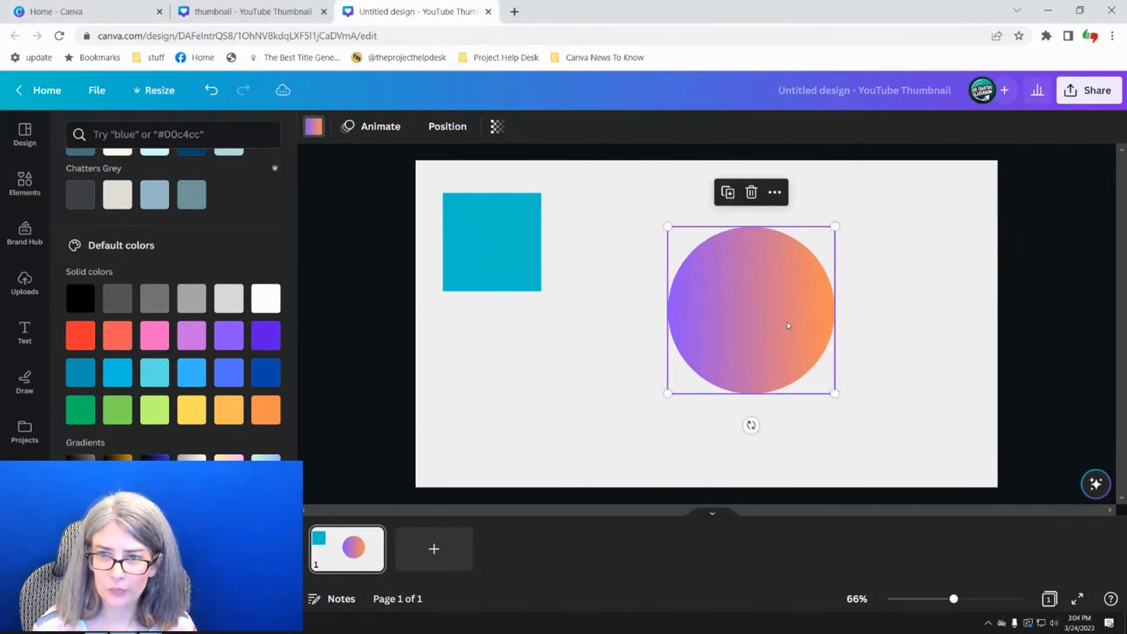
key("Delete")
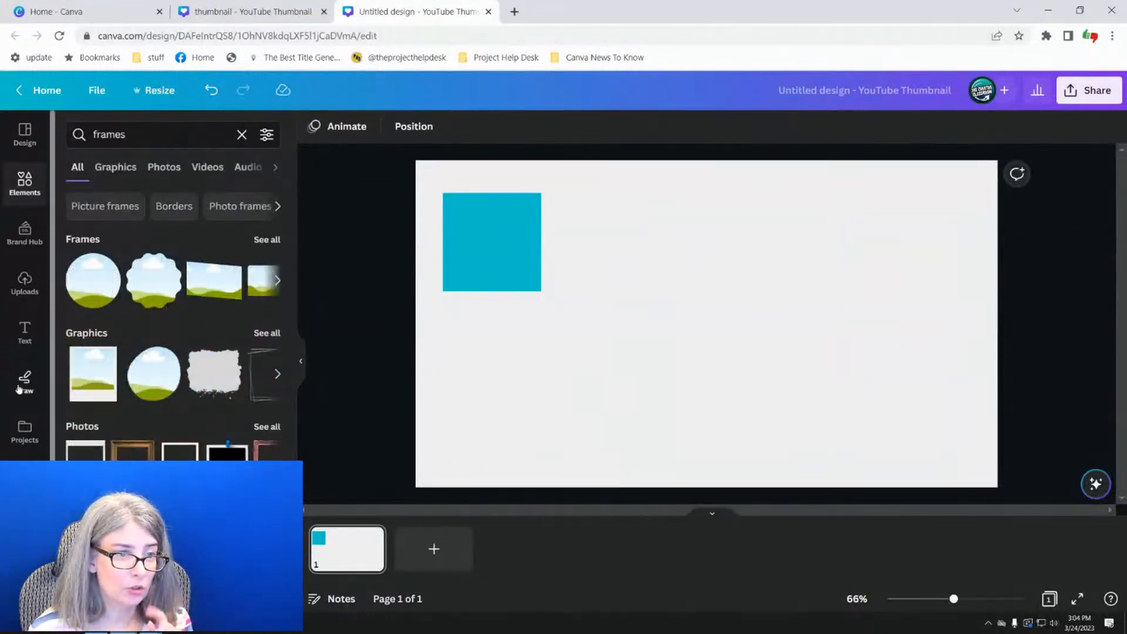
- Draw a long winding black line beside the square with the marker at weight 54
left_click(25, 382)
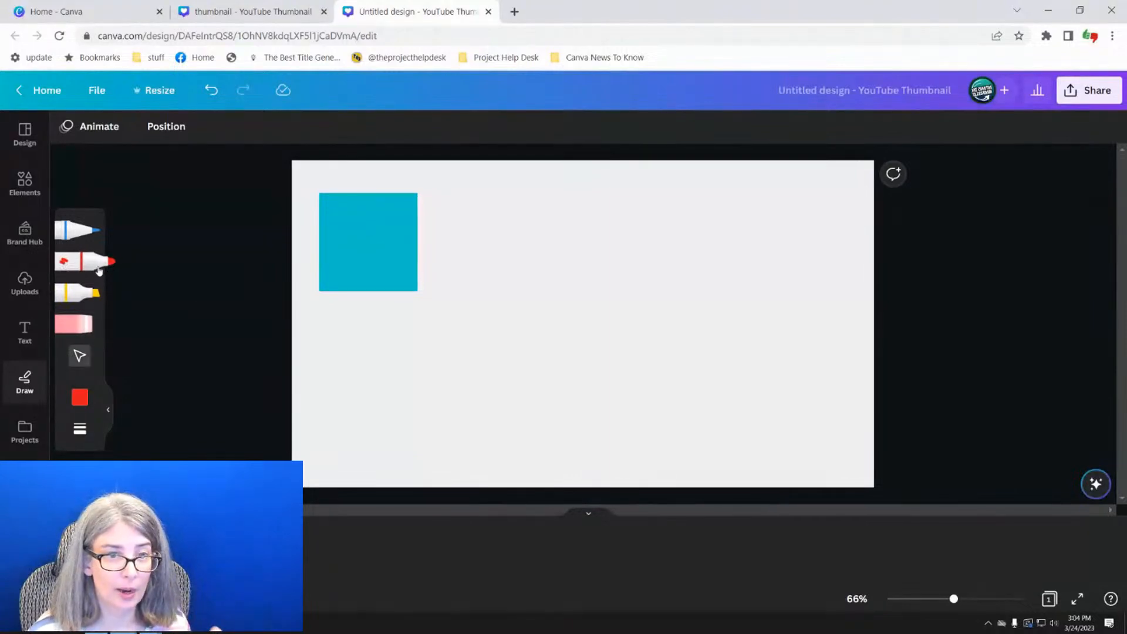
left_click(81, 399)
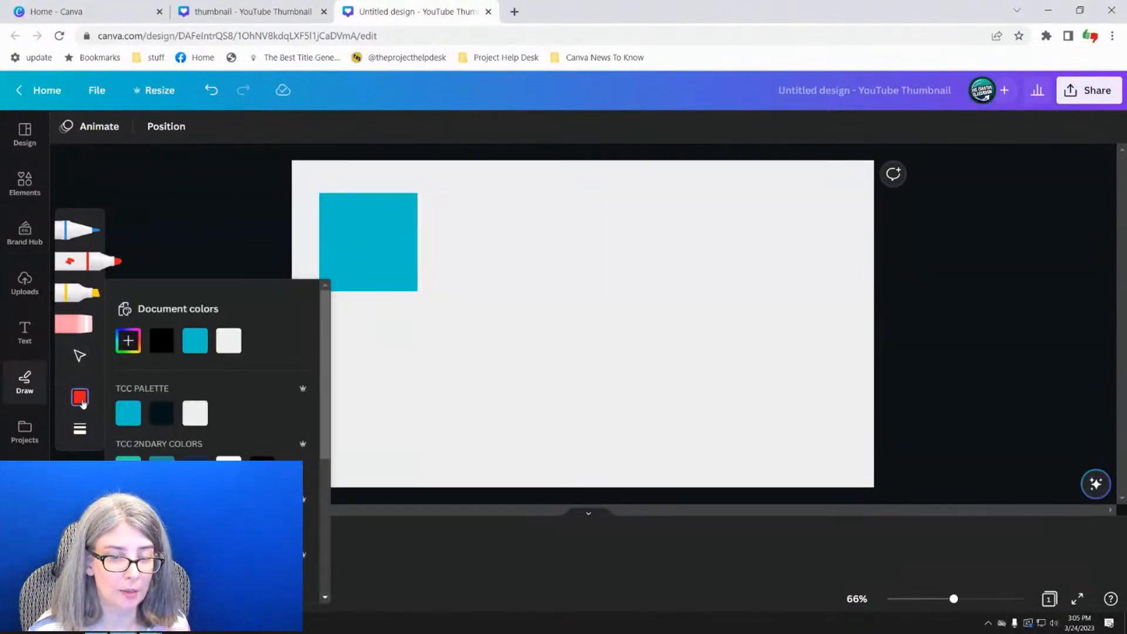
left_click(161, 340)
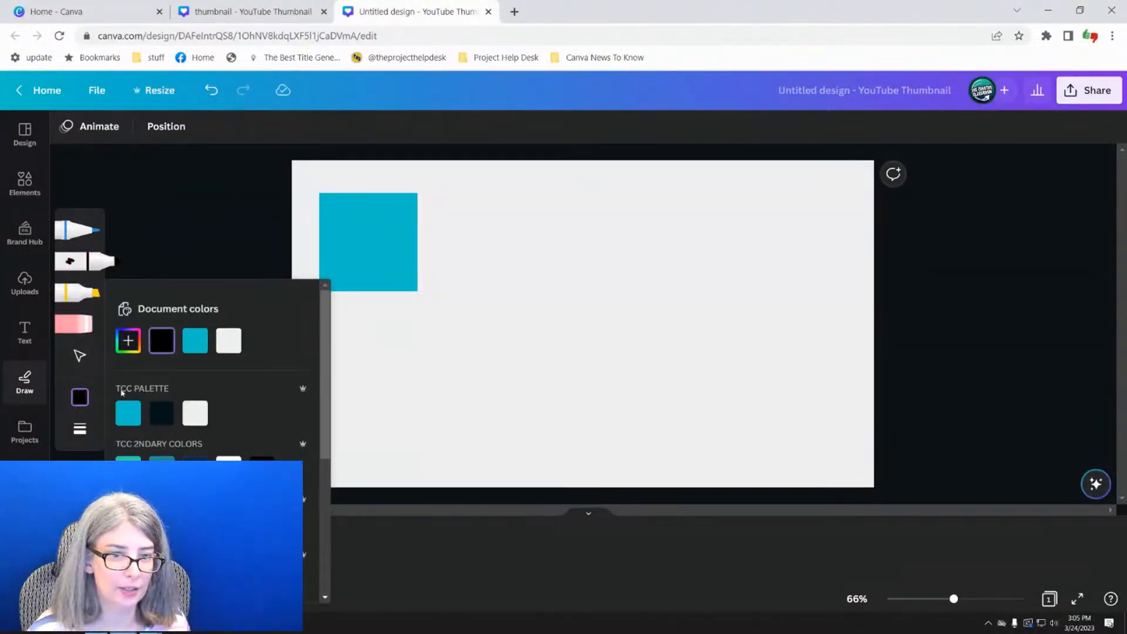
left_click(81, 437)
left_click(194, 449)
left_click(274, 450)
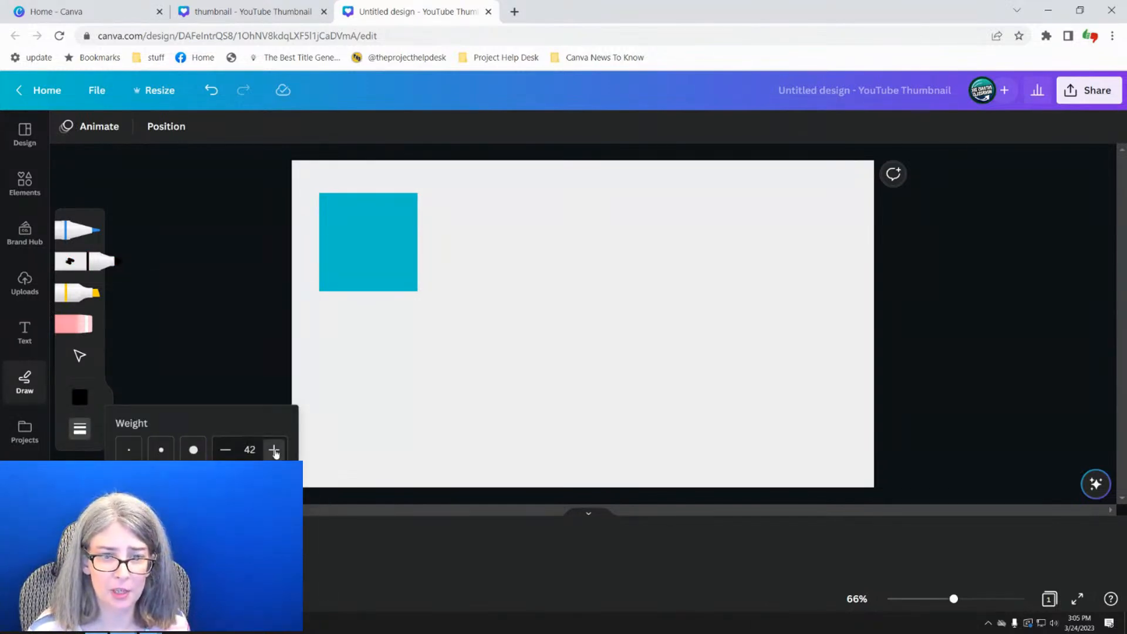
left_click(274, 450)
left_click(273, 449)
left_click(274, 450)
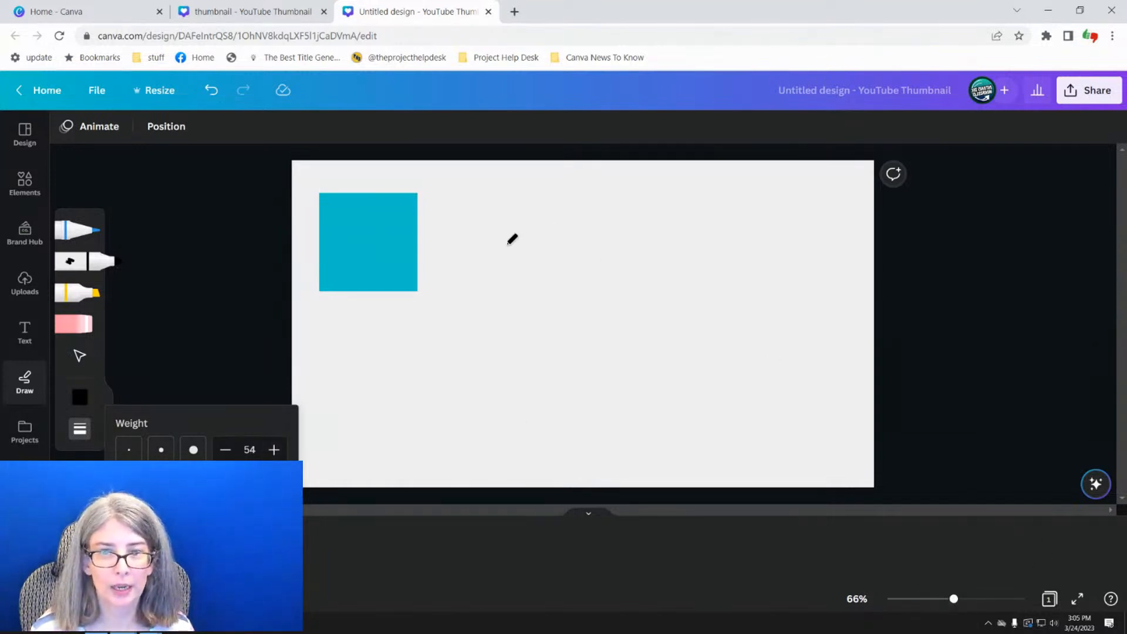
mouse_move(464, 255)
left_mouse_down()
mouse_move(511, 209)
mouse_move(580, 268)
mouse_move(495, 359)
mouse_move(548, 391)
mouse_move(707, 370)
mouse_move(749, 402)
mouse_move(703, 452)
mouse_move(751, 451)
mouse_move(792, 356)
mouse_move(677, 275)
mouse_move(643, 273)
mouse_move(787, 221)
left_mouse_up()
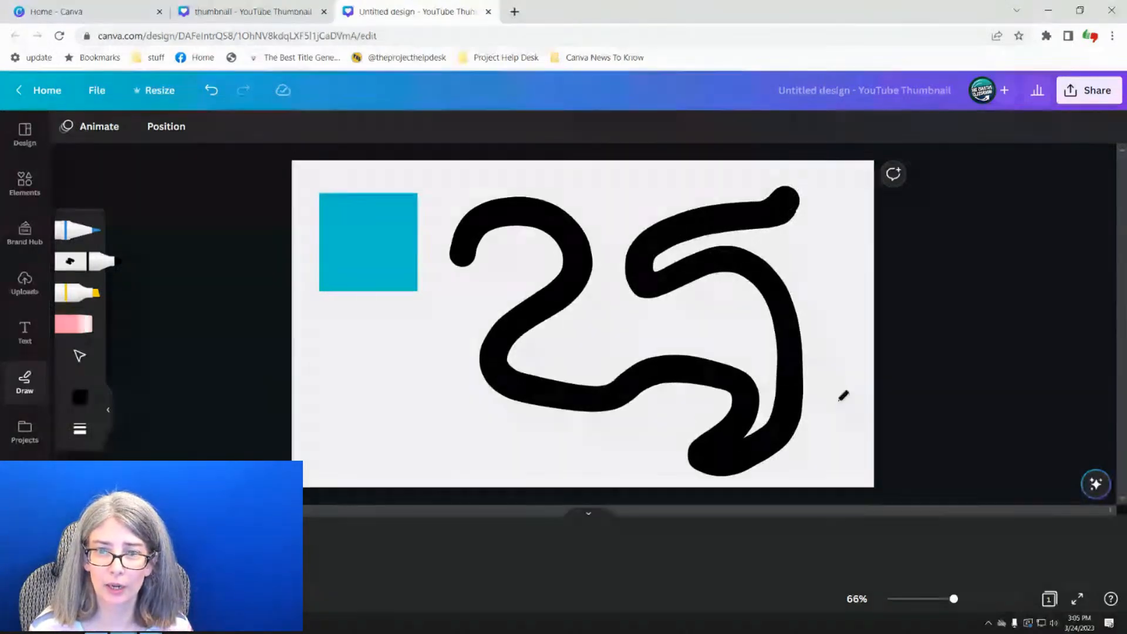
- Recolor the drawn winding line with the default blue-to-purple gradient
left_click(77, 362)
left_click(579, 341)
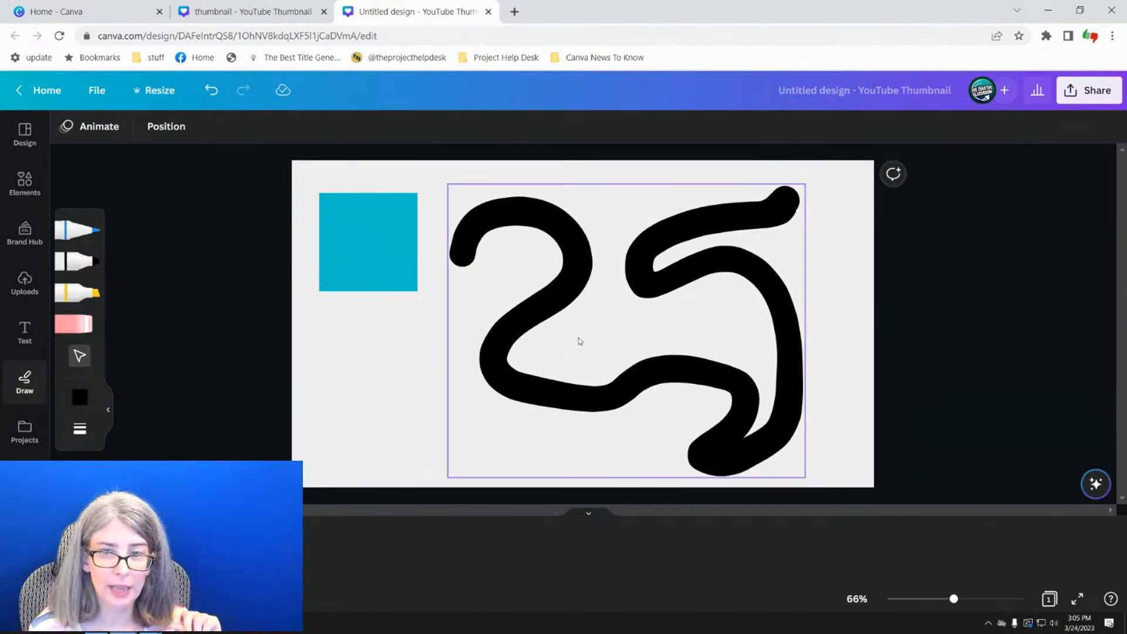
left_click(622, 323)
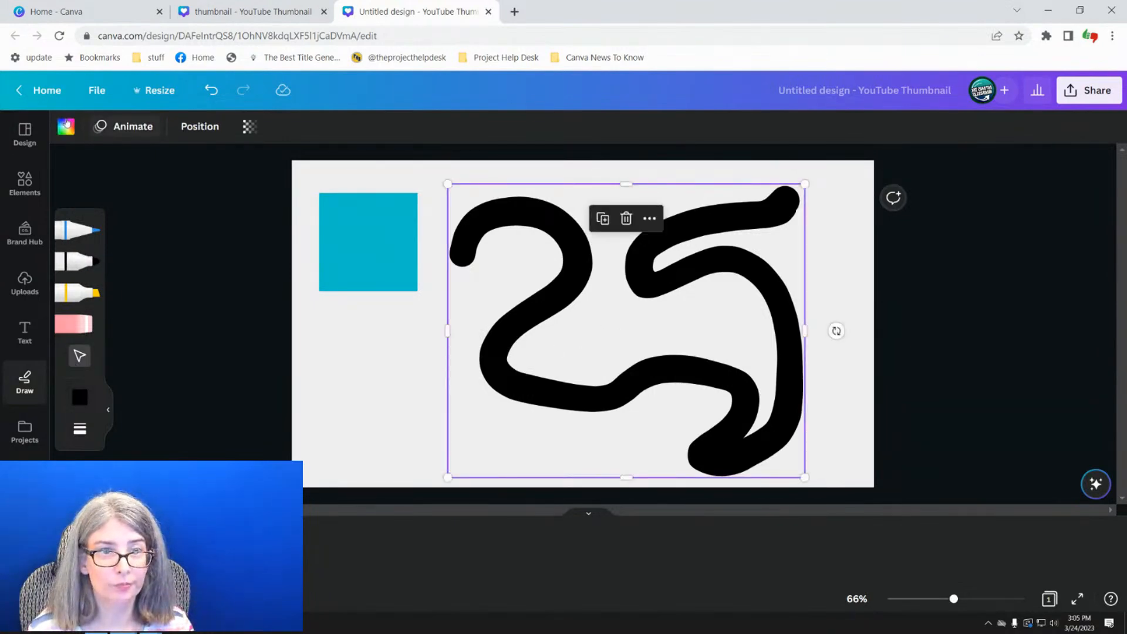
left_click(65, 125)
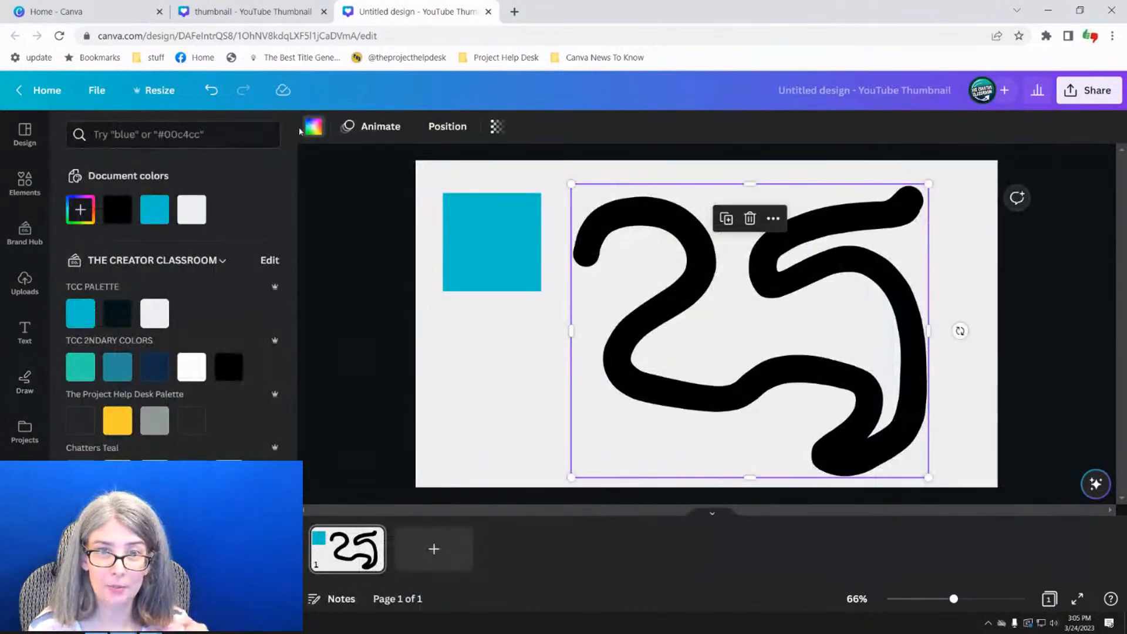
scroll(173, 294, "down", 6)
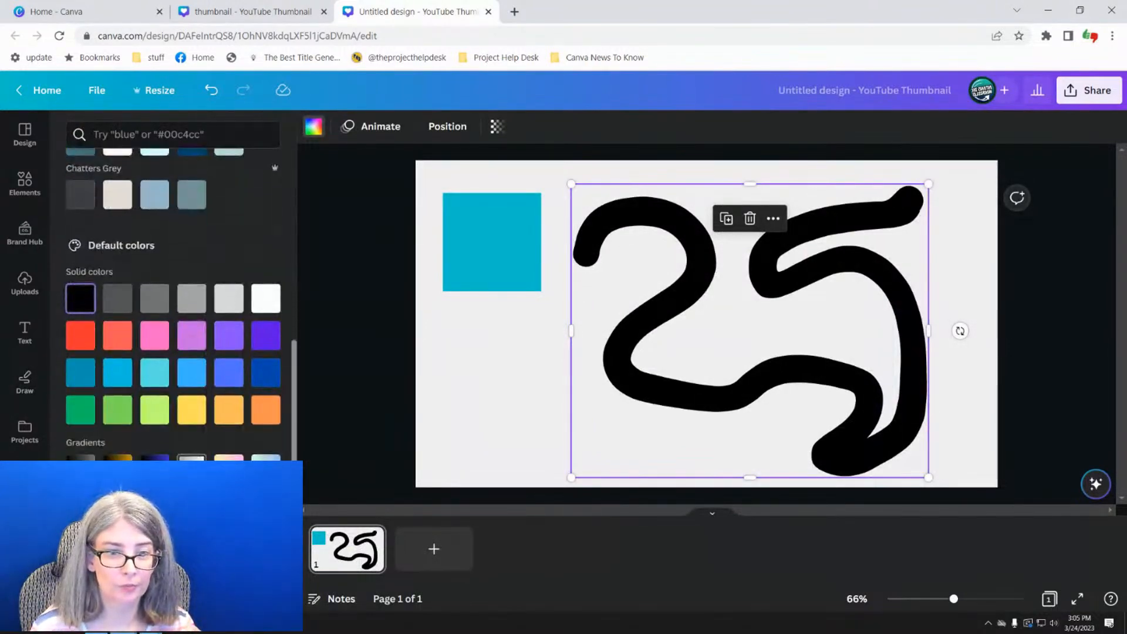
left_click(192, 506)
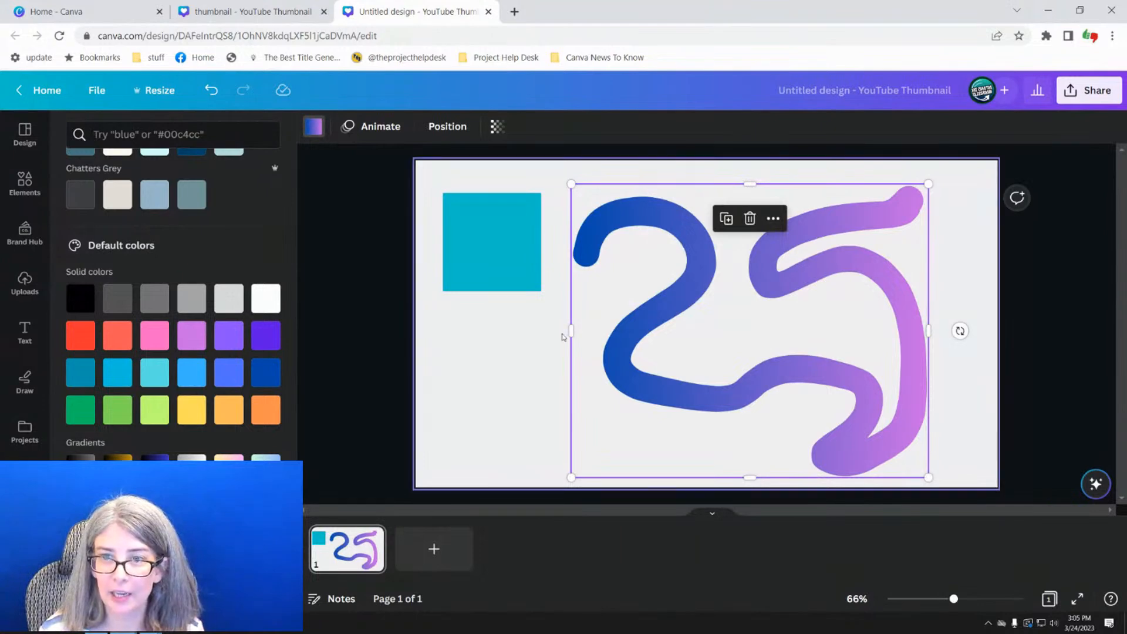
- Stretch the gradient winding line into a wide, flattened shape across the lower part of the page
left_click_drag(570, 331, 329, 334)
left_click_drag(628, 184, 668, 361)
mouse_move(643, 434)
left_mouse_down()
mouse_move(825, 397)
mouse_move(722, 396)
mouse_move(730, 424)
mouse_move(711, 460)
mouse_move(729, 403)
left_mouse_up()
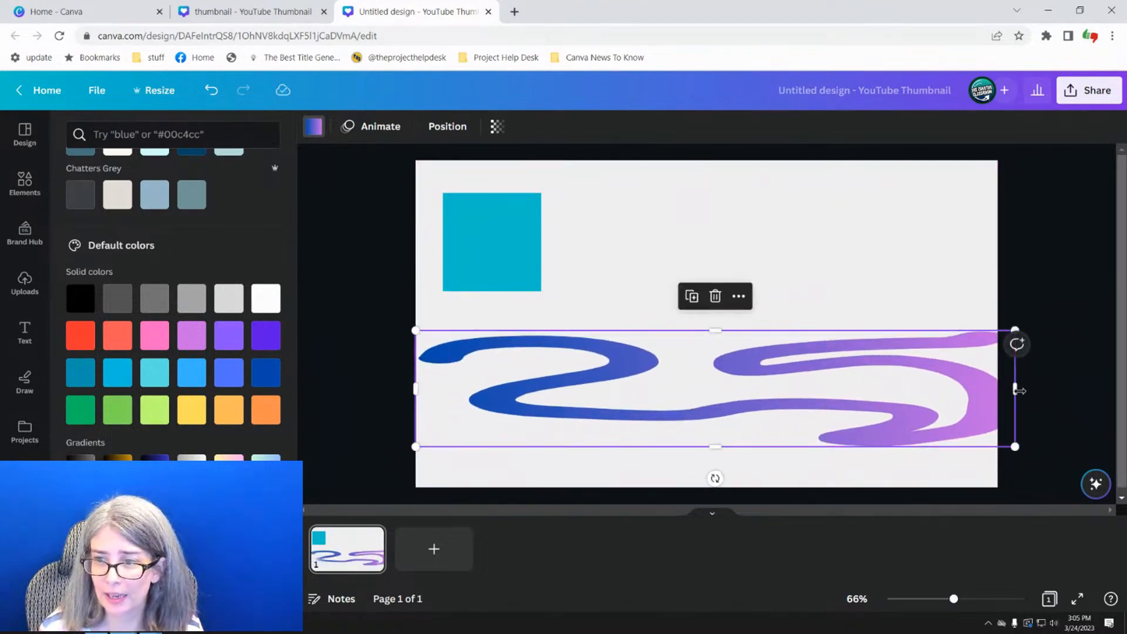
left_click_drag(1021, 393, 954, 395)
- Reshape the winding line into a narrow, tall drawing beside the square, reaching up past the page's upper edge
left_click_drag(886, 386, 528, 390)
left_click_drag(417, 327, 482, 152)
left_click_drag(453, 279, 664, 314)
left_click(788, 304)
left_click(654, 355)
left_click_drag(624, 181, 623, 143)
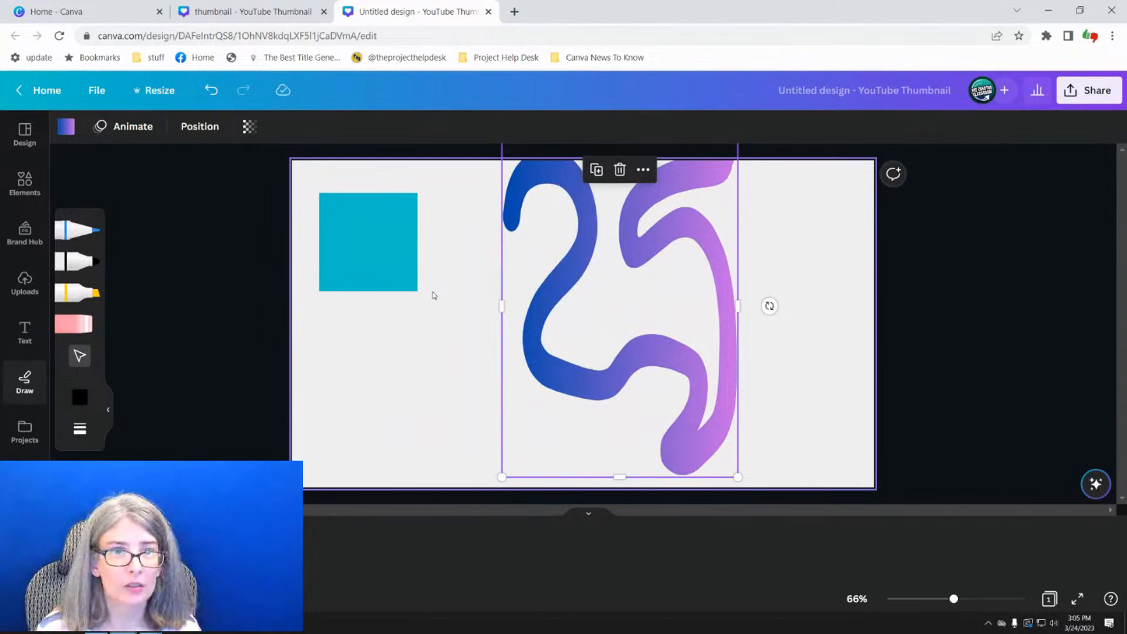
- Open the existing three-page Instagram Post design from the Canva home page
left_click(90, 11)
left_click(346, 397)
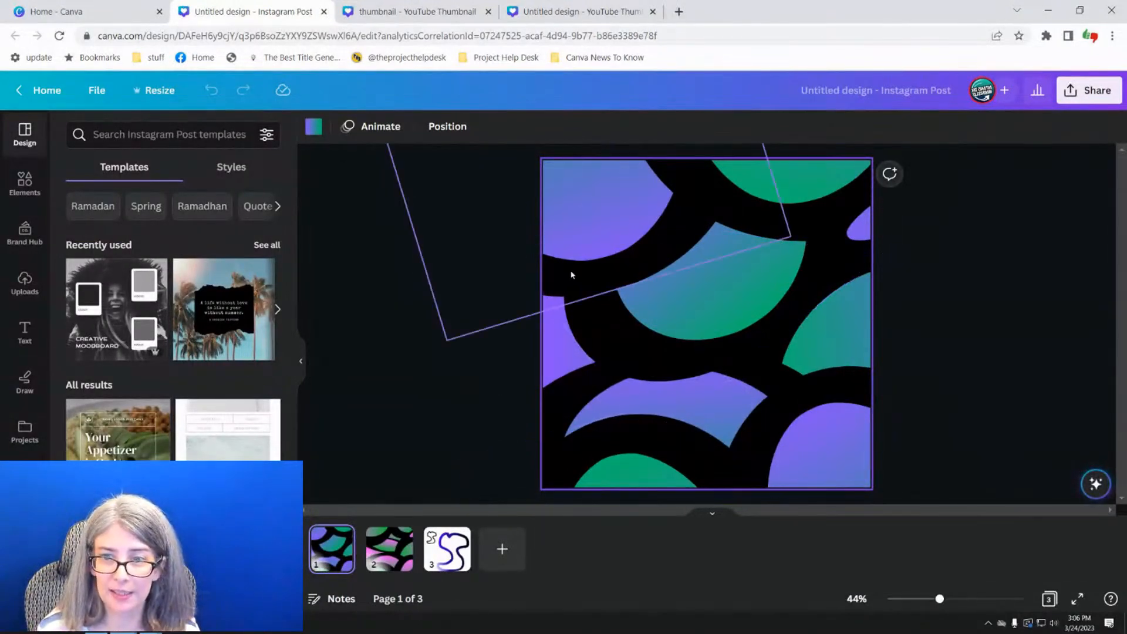
left_click(430, 321)
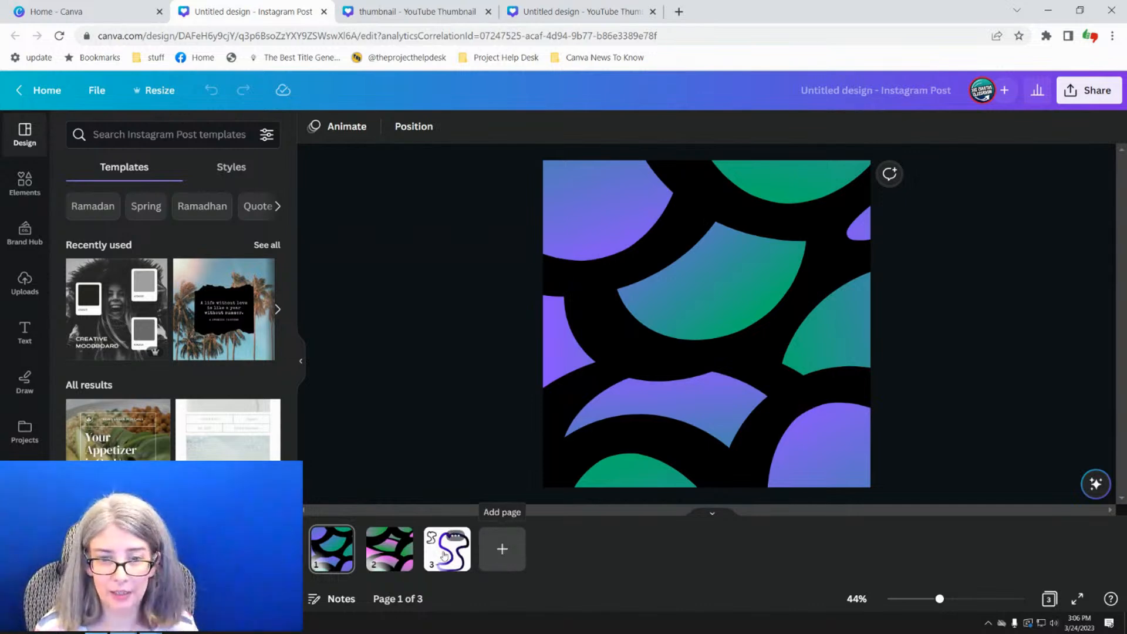
- Try other gradient styles on the purple-to-green shape in the page's upper-left corner and return to the first linear style
left_click(592, 213)
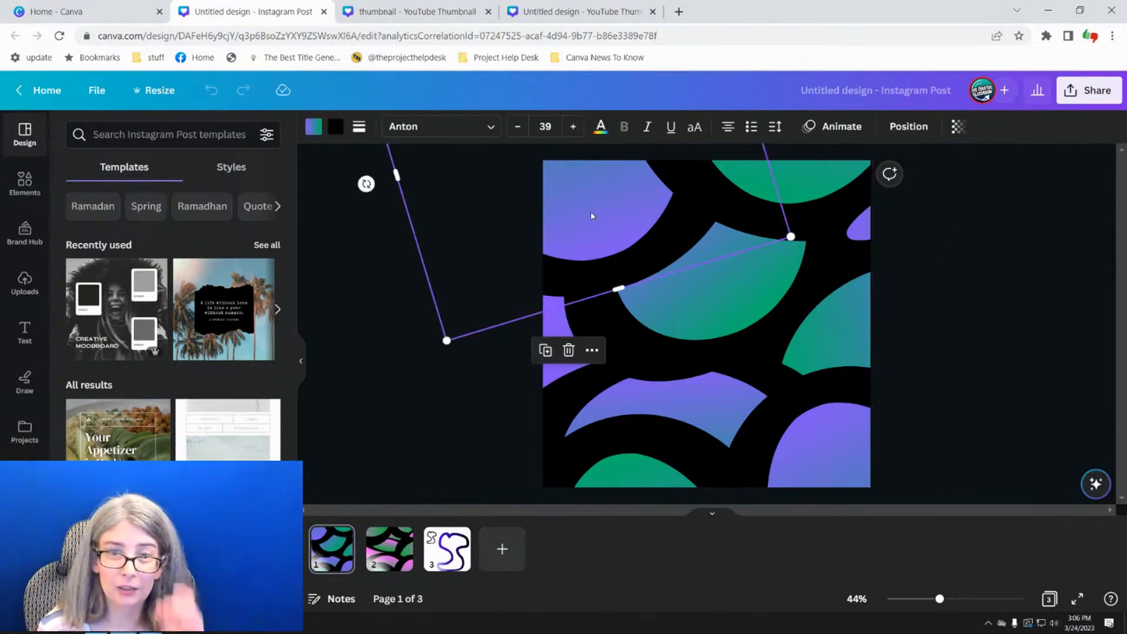
left_click(309, 128)
left_click(228, 212)
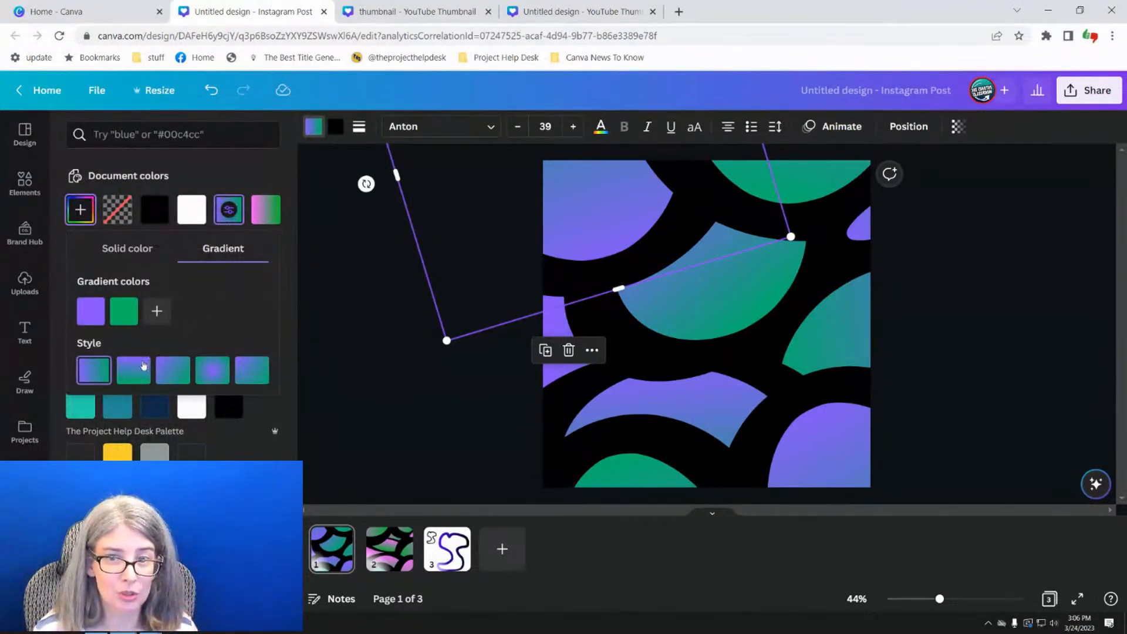
left_click(139, 370)
left_click(172, 371)
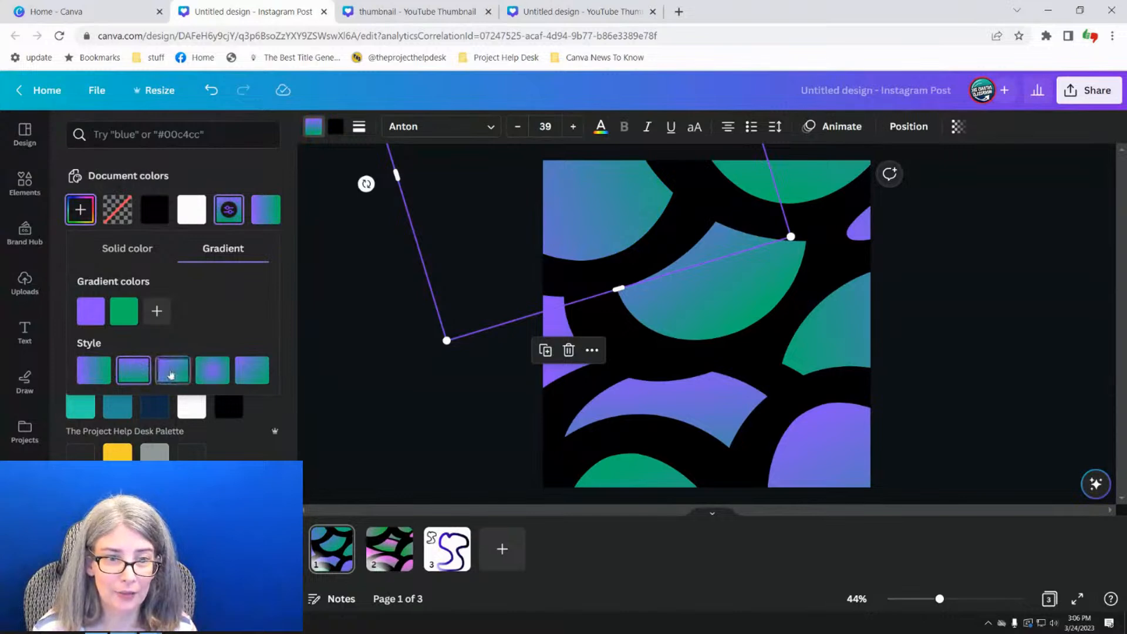
left_click(101, 379)
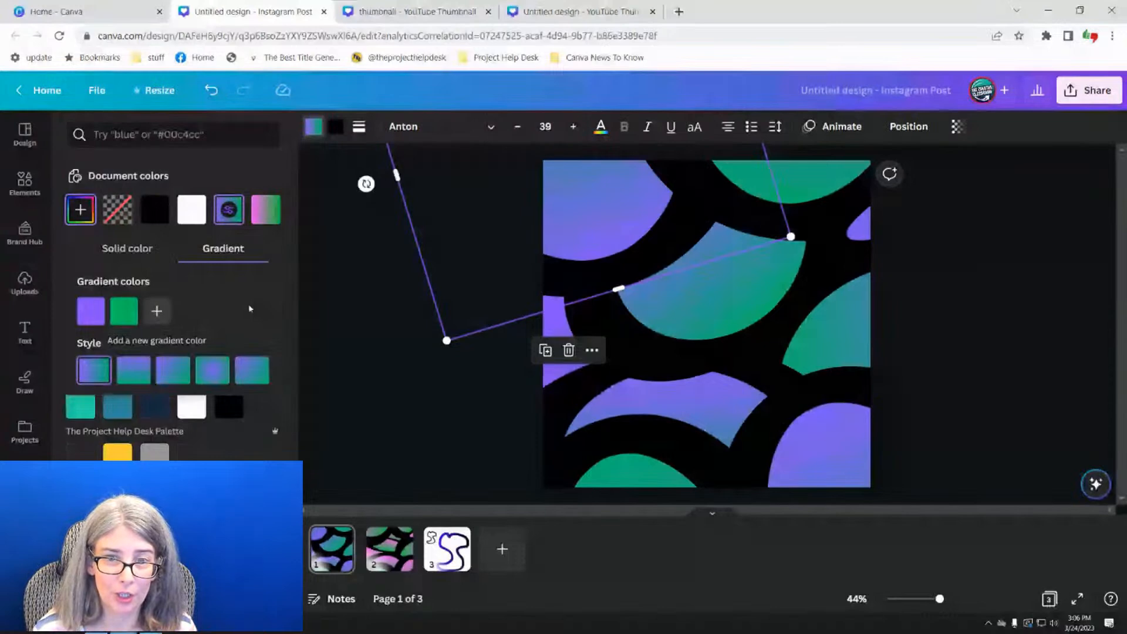
left_click(325, 320)
- Look at the gradient outline drawing on page 3 and add a blank fourth page for drawing
left_click(431, 555)
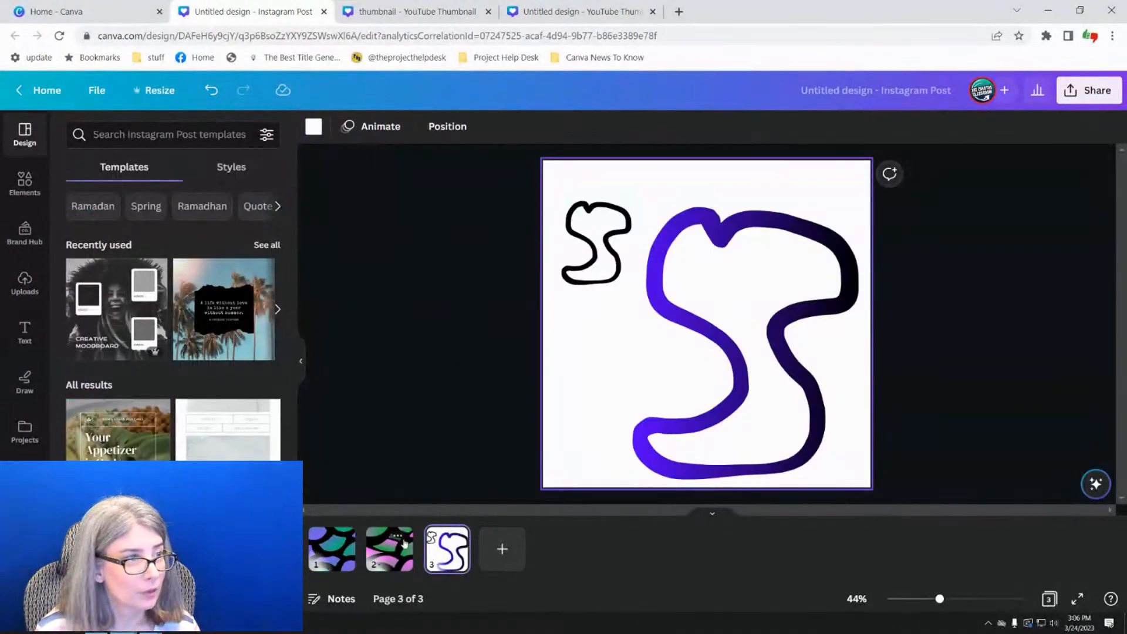
left_click(719, 446)
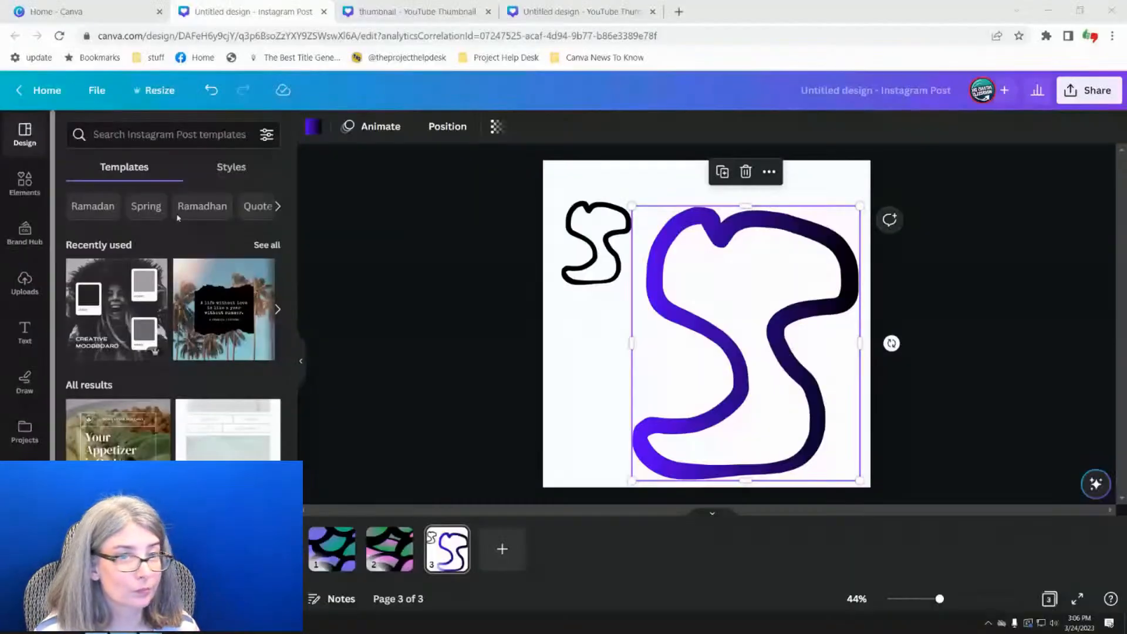
left_click(522, 312)
left_click(502, 548)
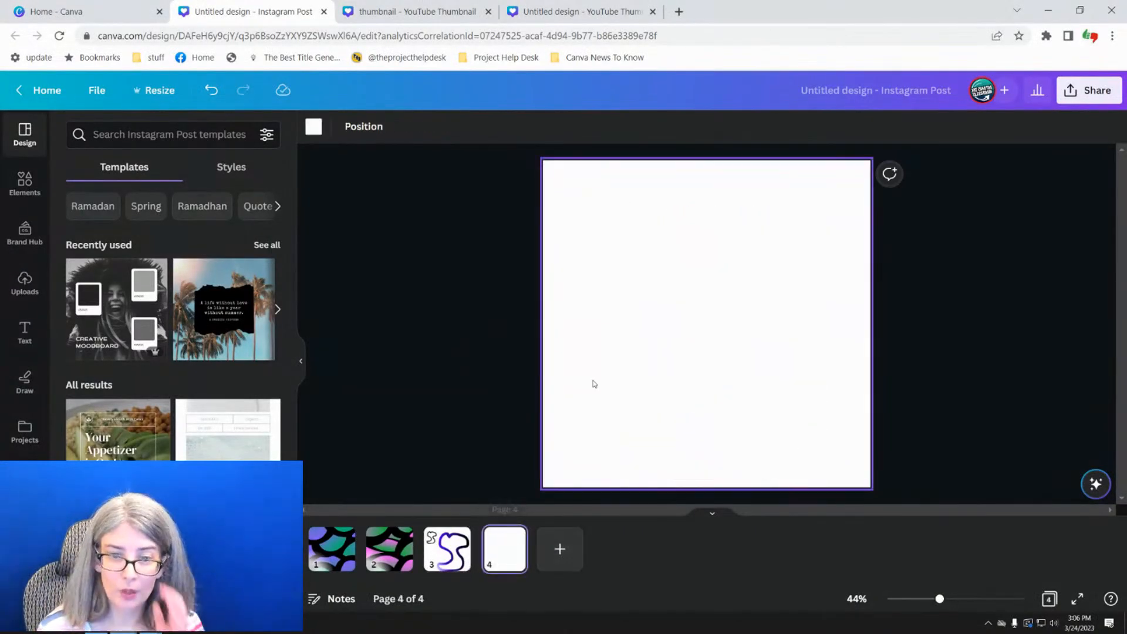
left_click(24, 380)
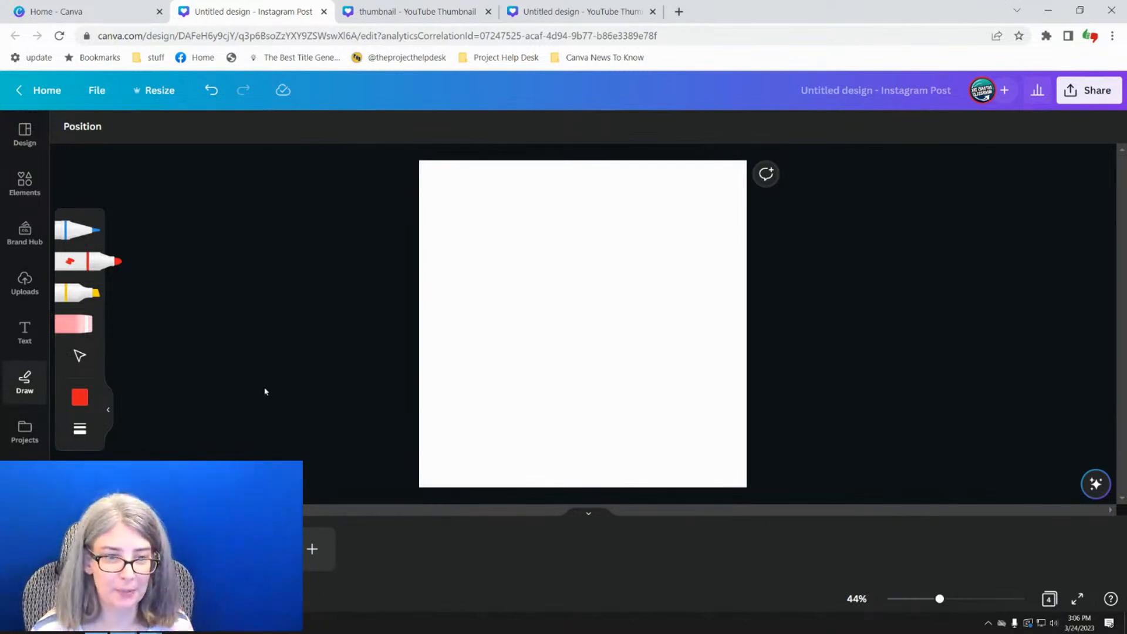
- Draw a thin winding blue line with the pen, raise its weight, and draw three thick strokes forming an A
left_click(78, 231)
mouse_move(445, 217)
left_mouse_down()
mouse_move(508, 206)
mouse_move(495, 285)
mouse_move(499, 427)
mouse_move(524, 418)
mouse_move(528, 401)
mouse_move(504, 361)
mouse_move(643, 306)
left_mouse_up()
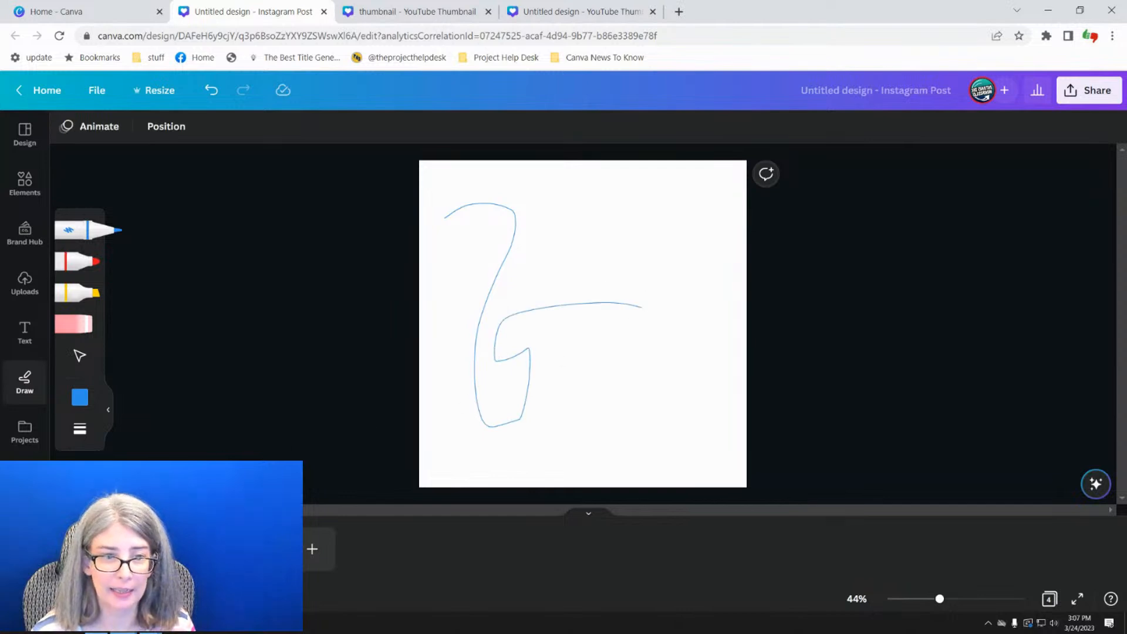
left_click(82, 431)
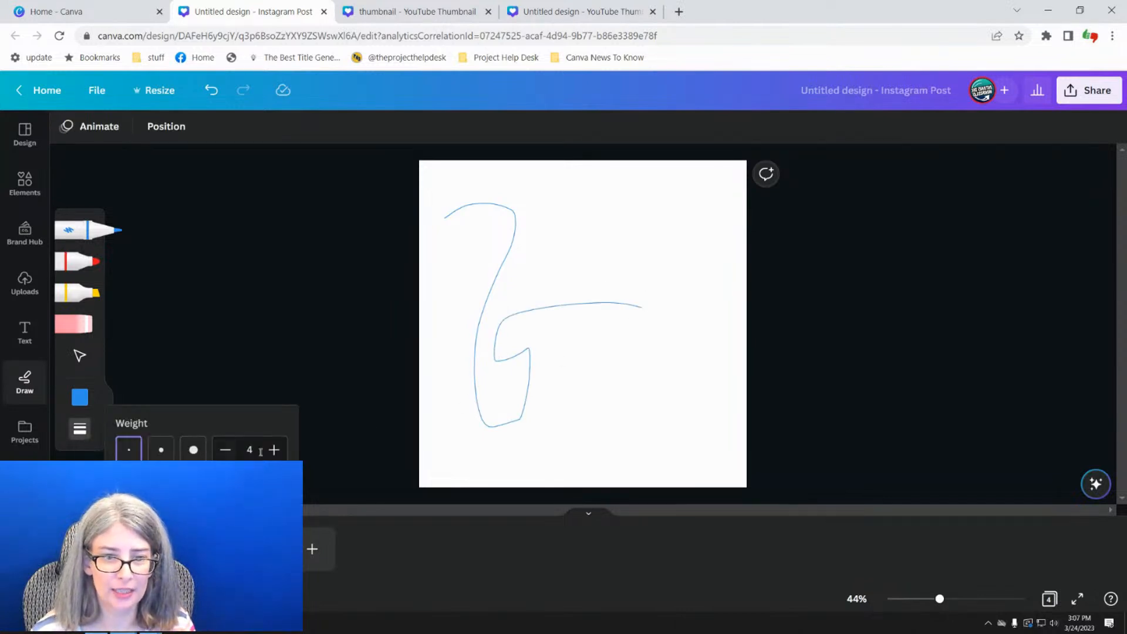
left_click(233, 453)
left_click(273, 452)
type("10")
key("Return")
left_click_drag(561, 198, 602, 475)
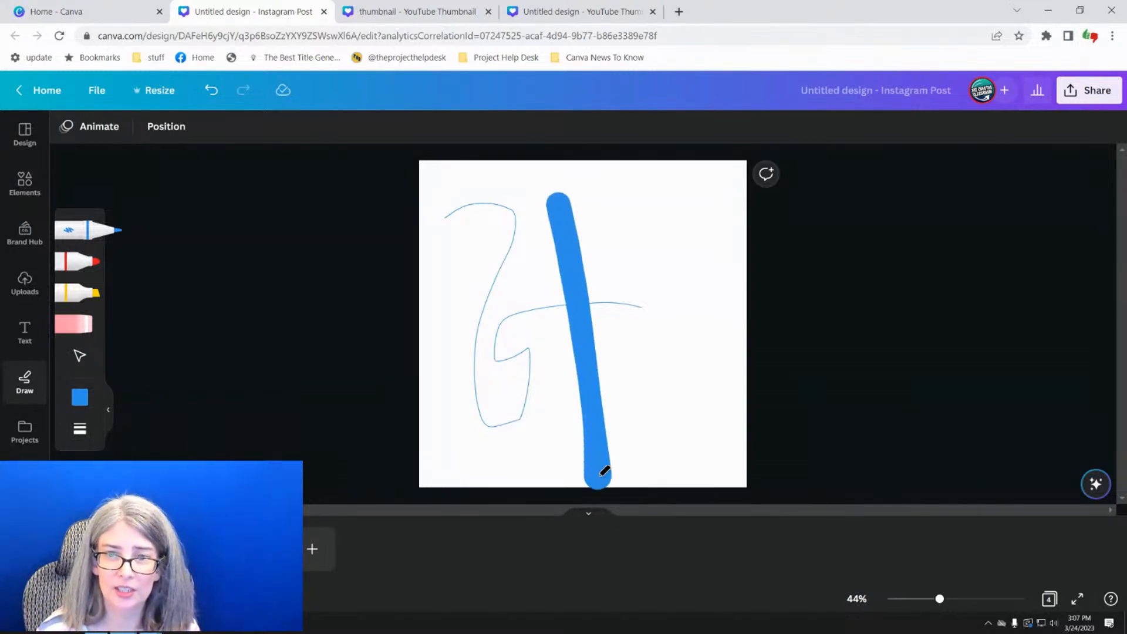
left_click_drag(580, 189, 644, 469)
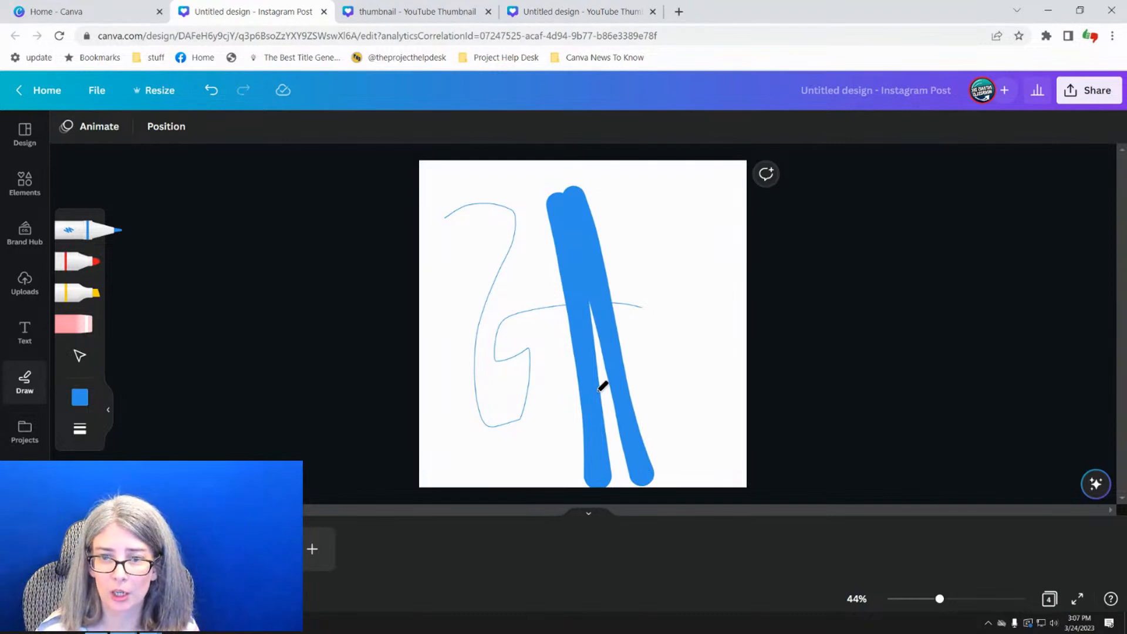
left_click_drag(600, 388, 631, 385)
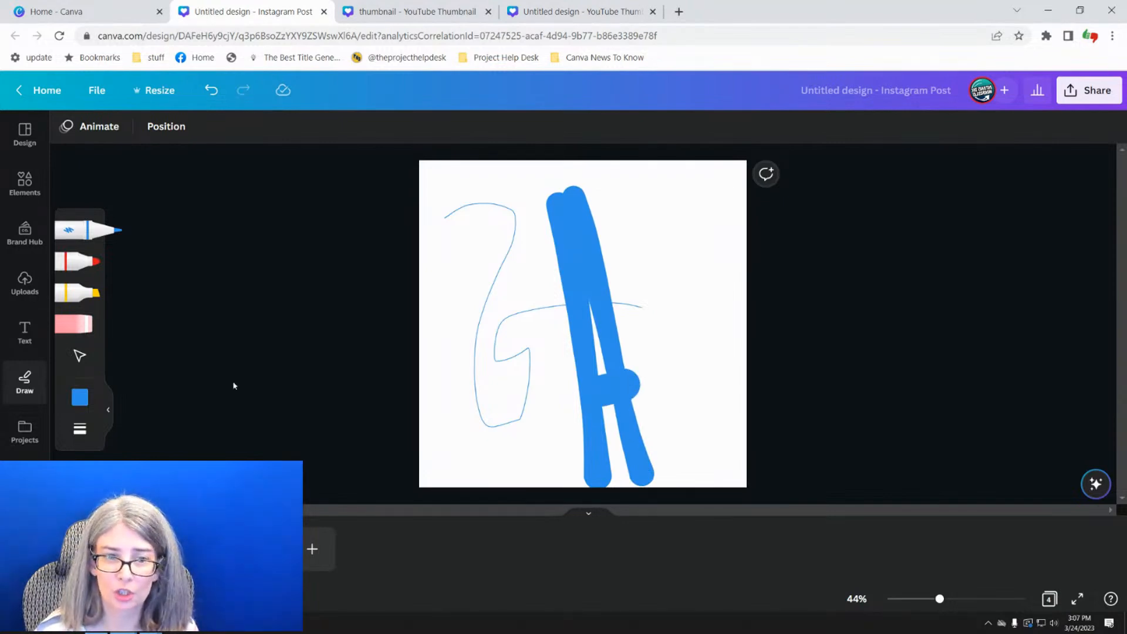
- Draw a thin red line with the marker, set its weight to 100, and draw a thick red stroke beside the blue ones
left_click(76, 261)
left_click_drag(455, 227, 477, 471)
left_click(80, 429)
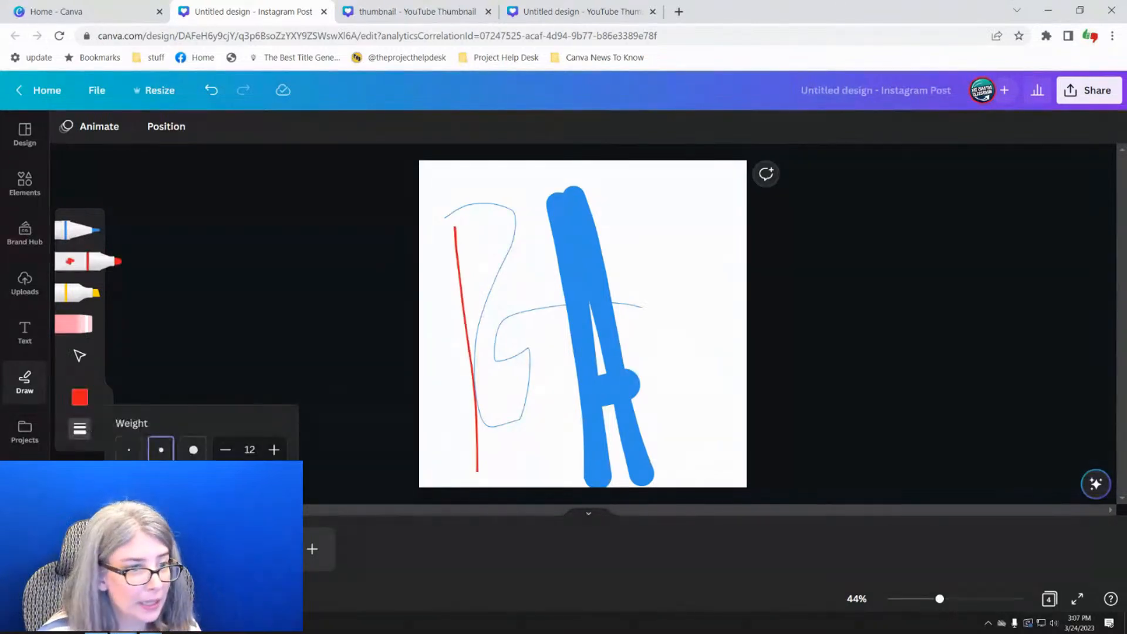
left_click(273, 450)
type("100")
mouse_move(635, 238)
left_mouse_down()
mouse_move(671, 351)
mouse_move(685, 492)
left_mouse_up()
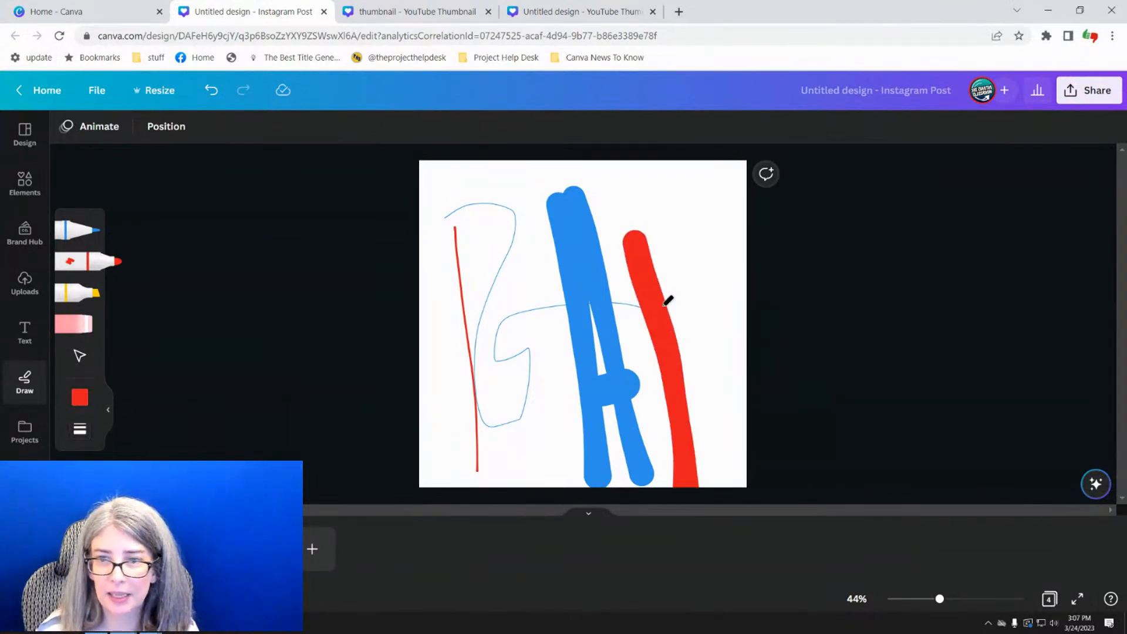
- Draw thin yellow highlighter strokes near the page's right edge and a long one across the blue and red lines
left_click(63, 293)
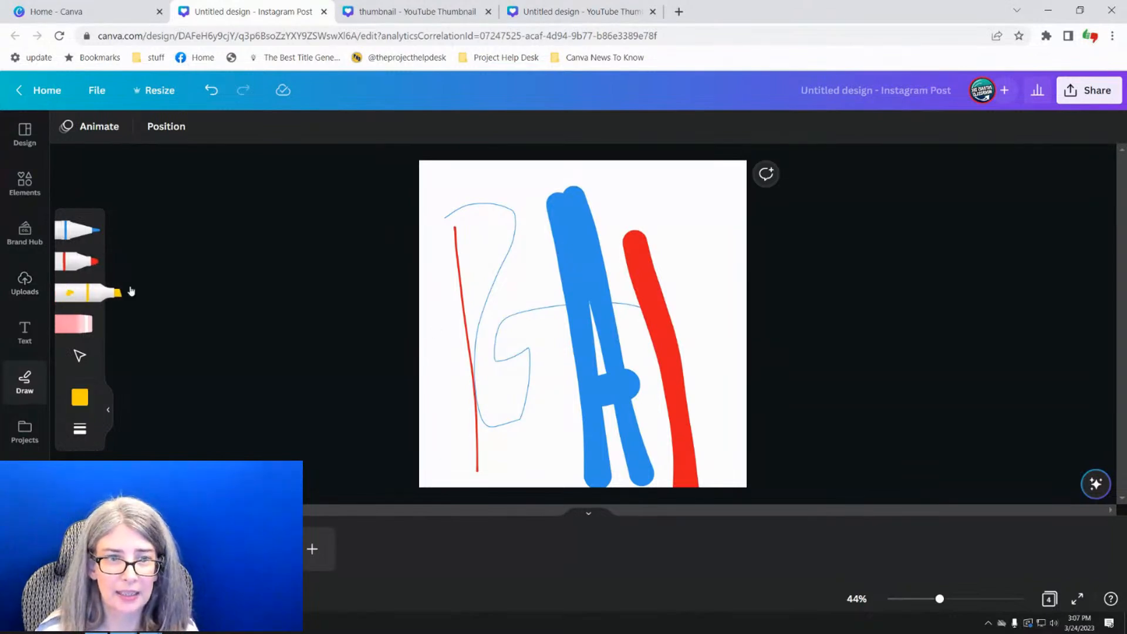
mouse_move(683, 183)
left_mouse_down()
mouse_move(704, 390)
mouse_move(695, 196)
mouse_move(726, 367)
left_mouse_up()
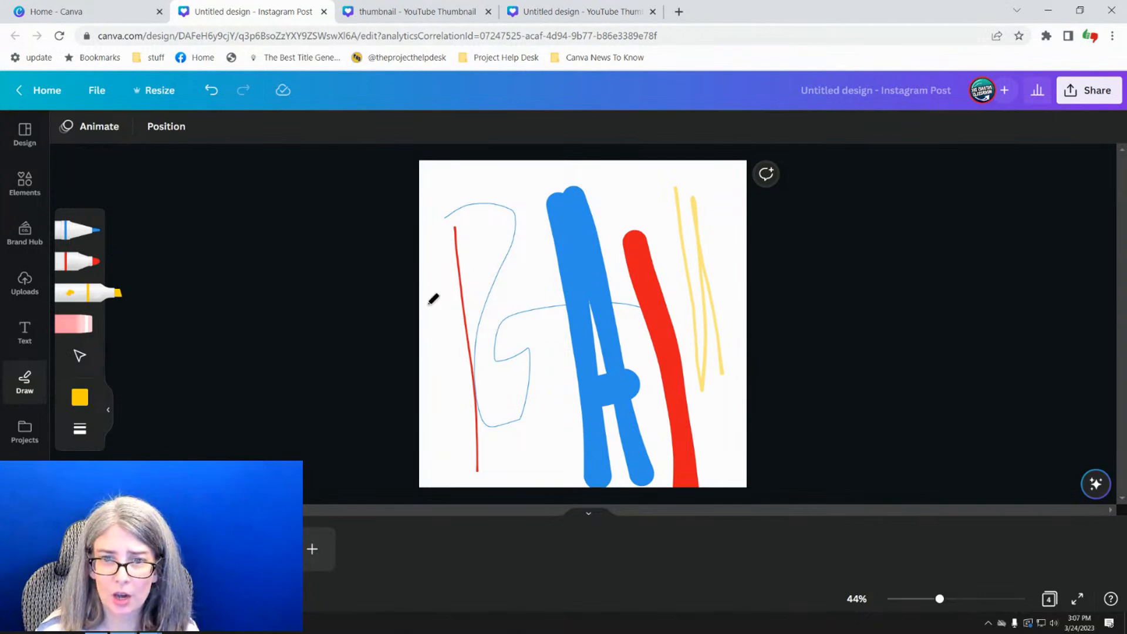
left_click_drag(430, 336, 744, 208)
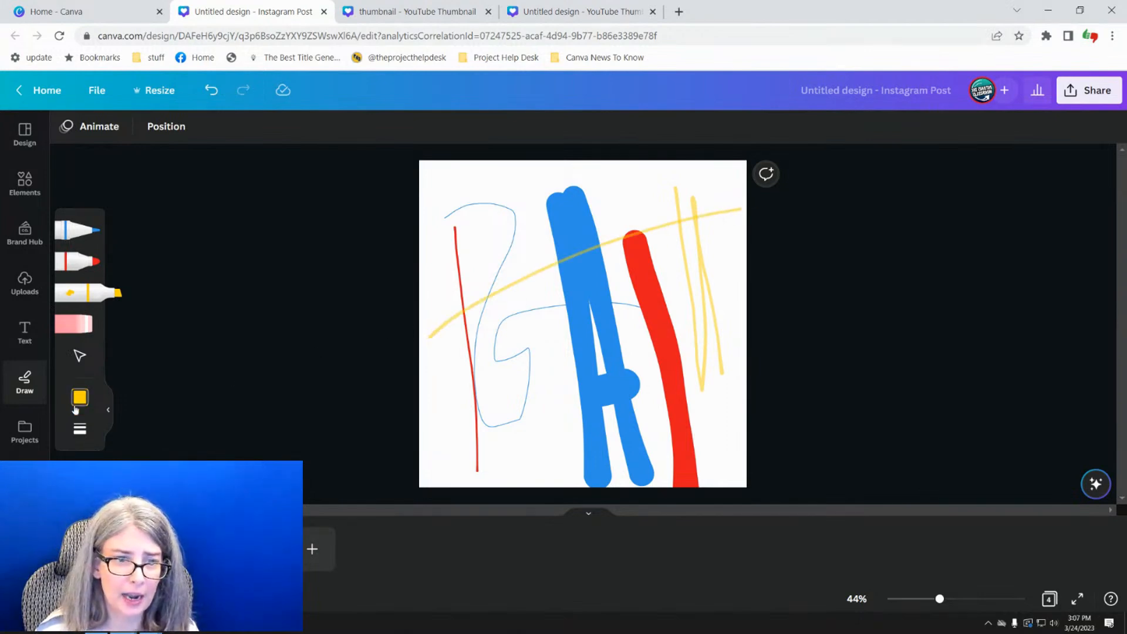
- Set the highlighter weight to 100 and draw several thick translucent yellow strokes across the other lines
left_click(80, 428)
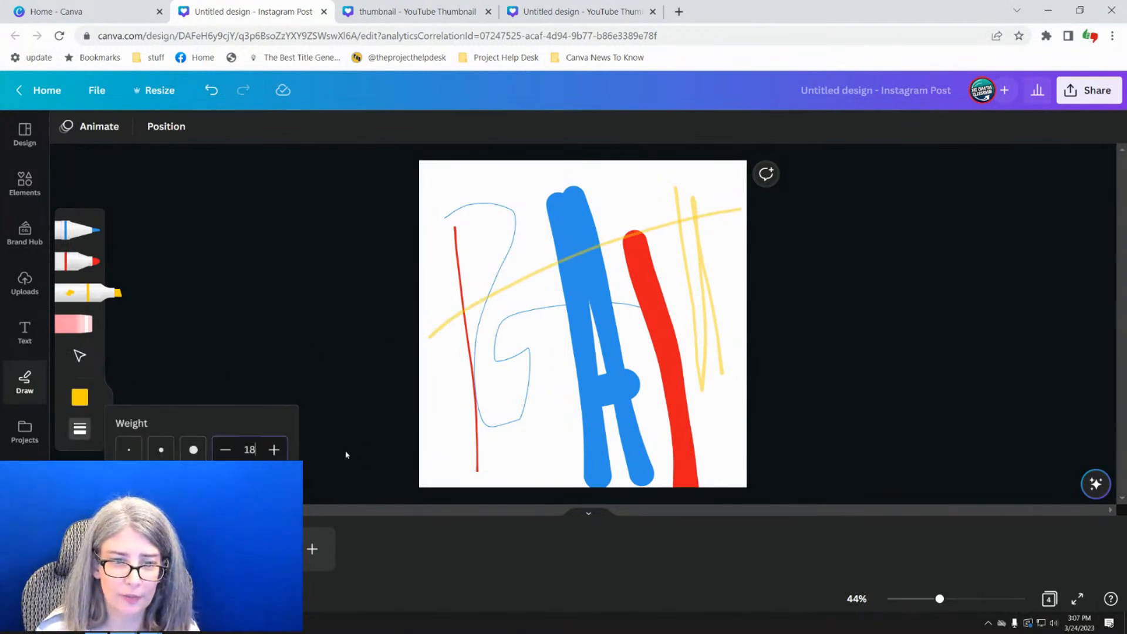
left_click(274, 449)
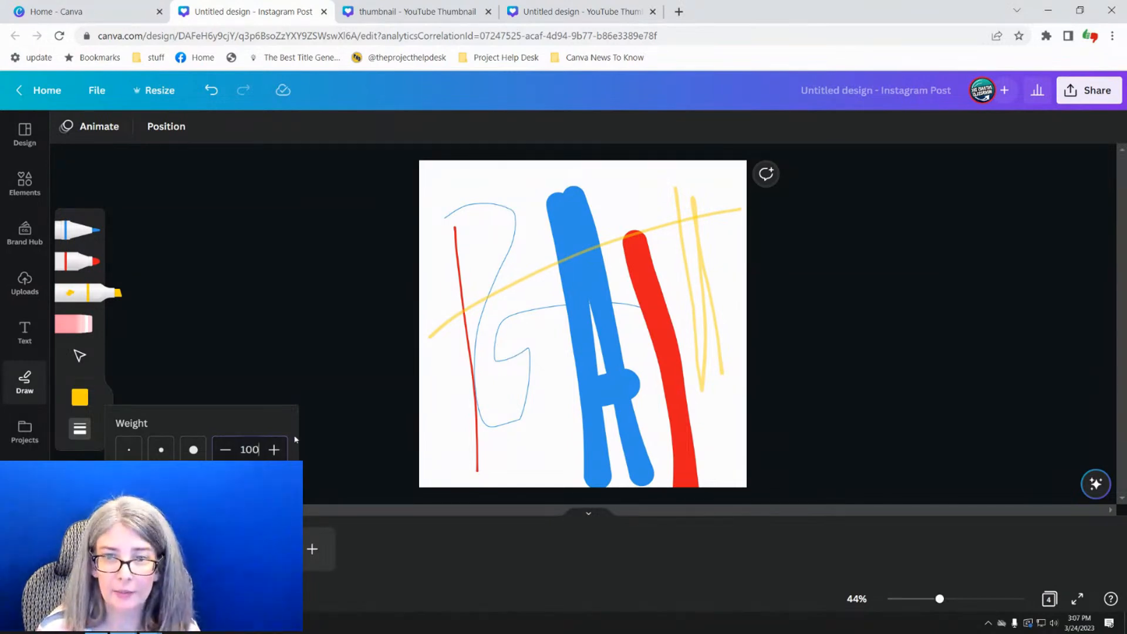
left_click_drag(449, 406, 647, 238)
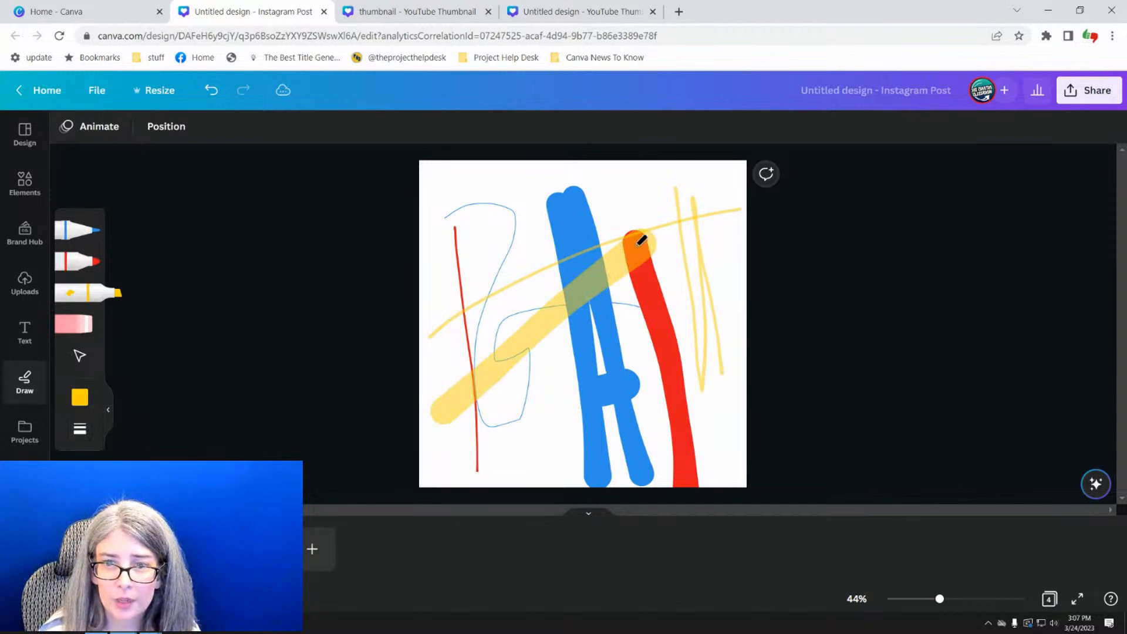
left_click_drag(480, 424, 539, 203)
left_click_drag(549, 397, 547, 419)
left_click_drag(543, 179, 549, 388)
left_click_drag(561, 202, 604, 420)
mouse_move(439, 368)
left_mouse_down()
mouse_move(631, 201)
mouse_move(719, 230)
left_mouse_up()
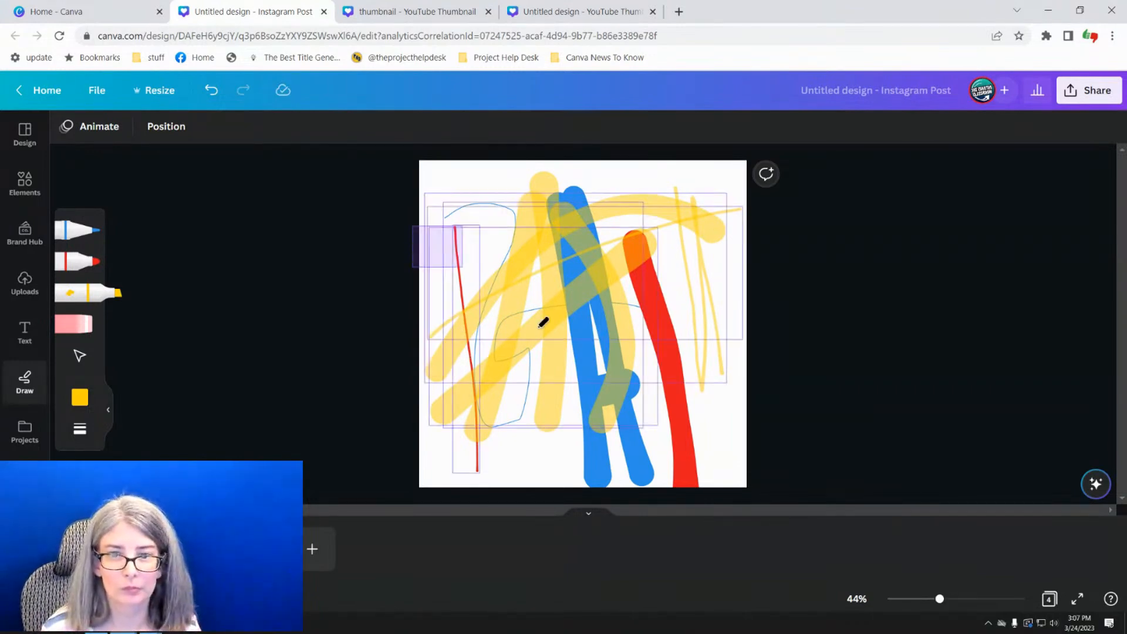
- Delete all the drawn strokes from page 4
key("ctrl+a")
key("Delete")
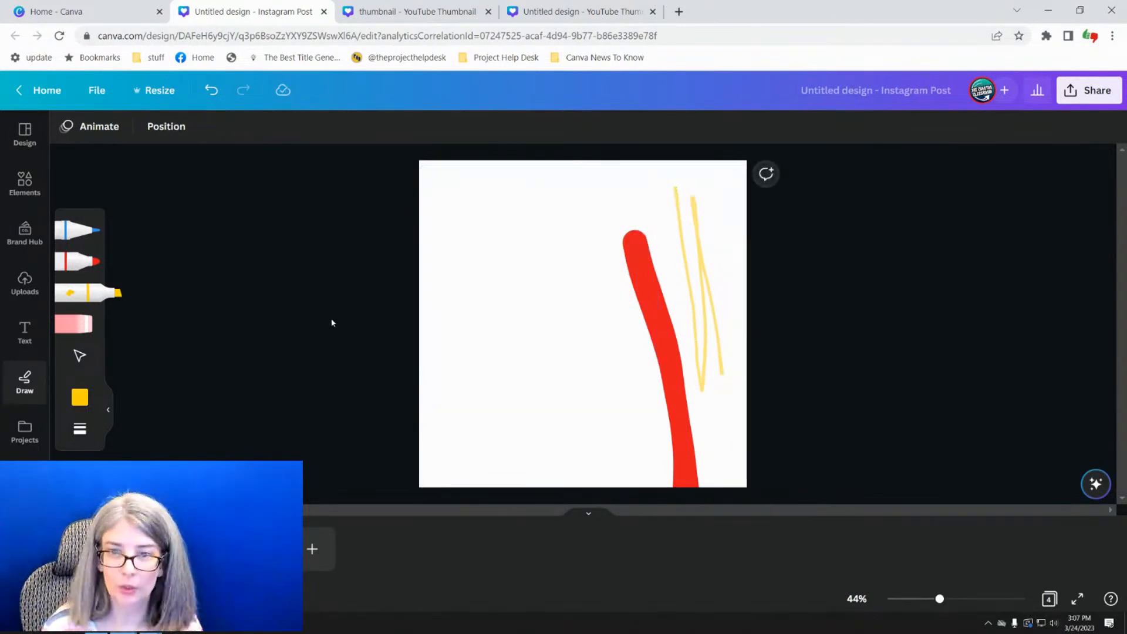
left_click_drag(309, 294, 916, 298)
key("Delete")
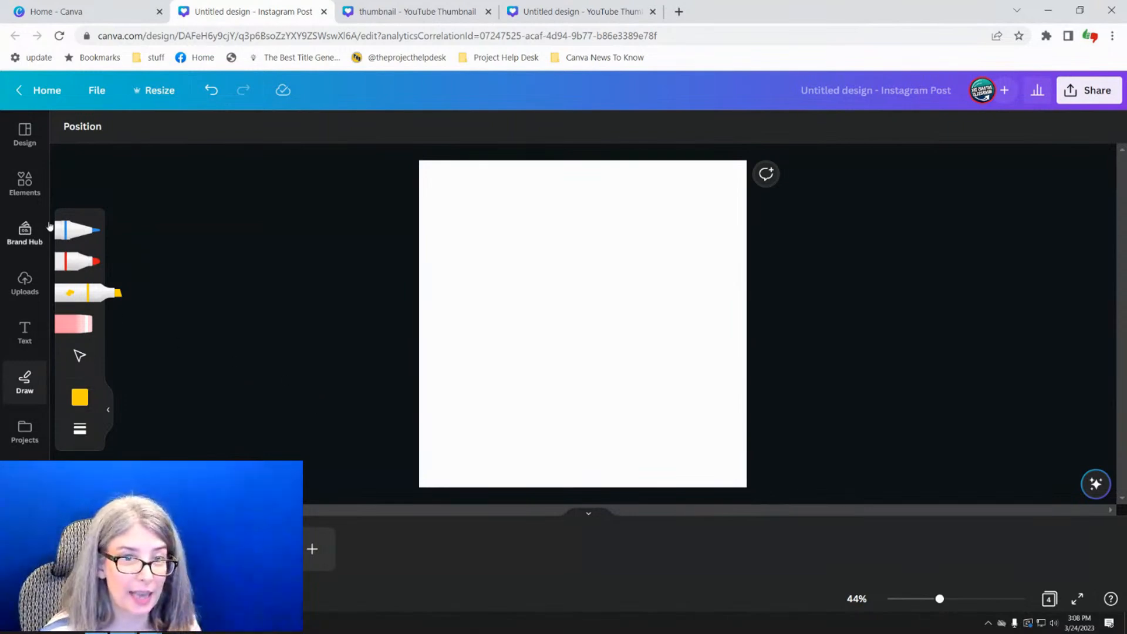
- Change the marker to black, draw a large thick ring in the middle of the blank page, and select the ring
left_click(88, 265)
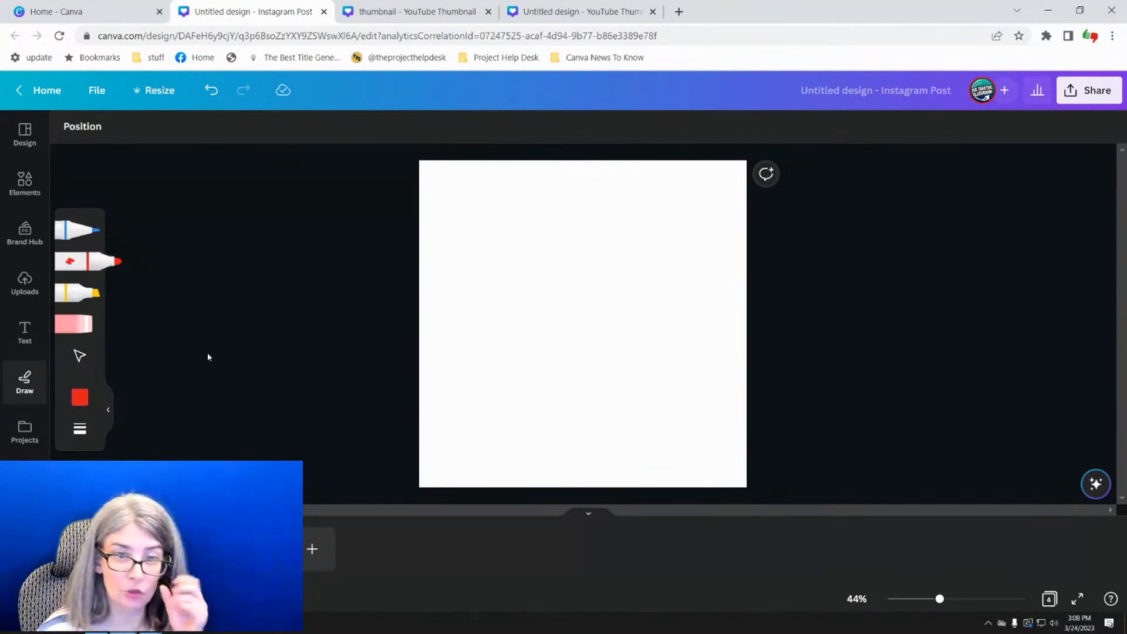
left_click(81, 397)
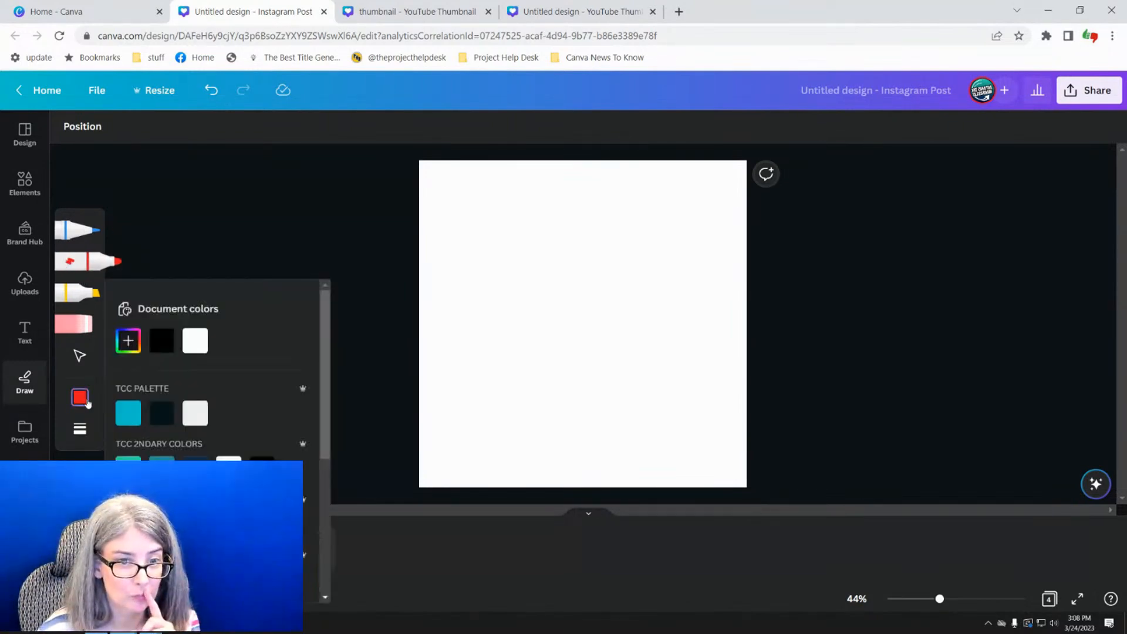
left_click(162, 340)
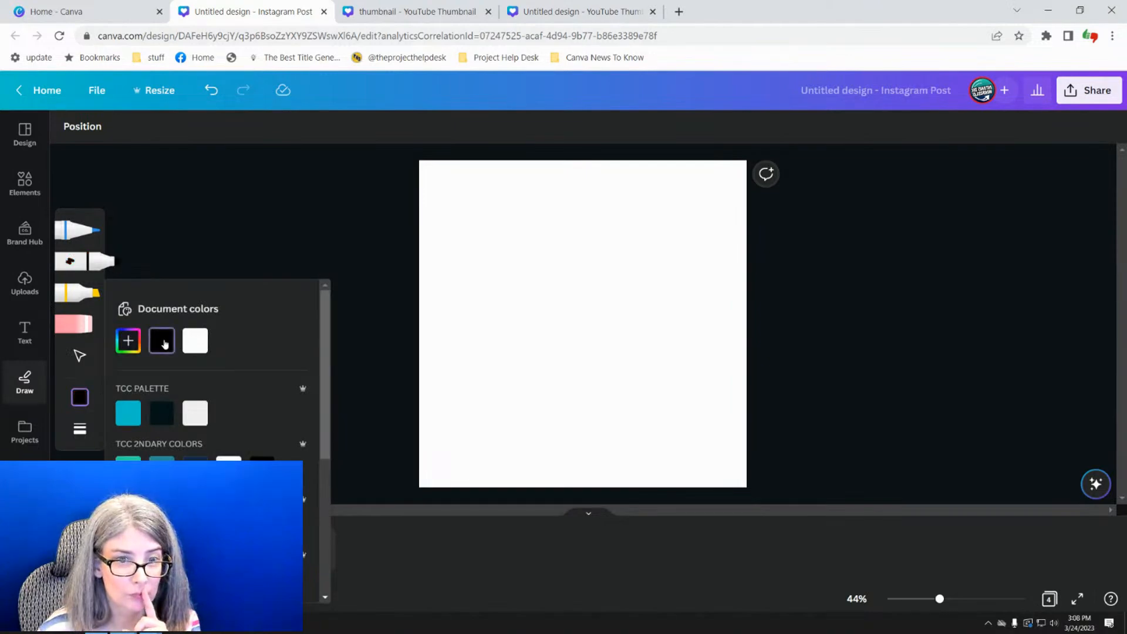
left_click(85, 434)
left_click(385, 280)
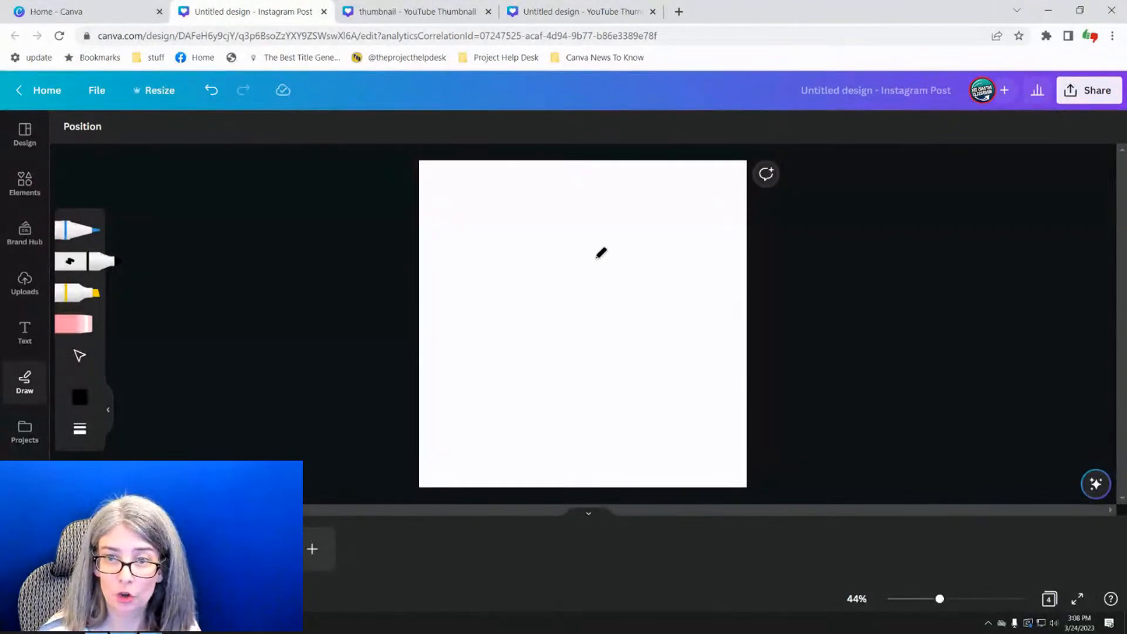
mouse_move(599, 256)
left_mouse_down()
mouse_move(533, 256)
mouse_move(491, 287)
mouse_move(471, 329)
mouse_move(482, 400)
mouse_move(515, 431)
mouse_move(608, 434)
mouse_move(665, 387)
mouse_move(679, 340)
mouse_move(668, 302)
mouse_move(618, 259)
left_mouse_up()
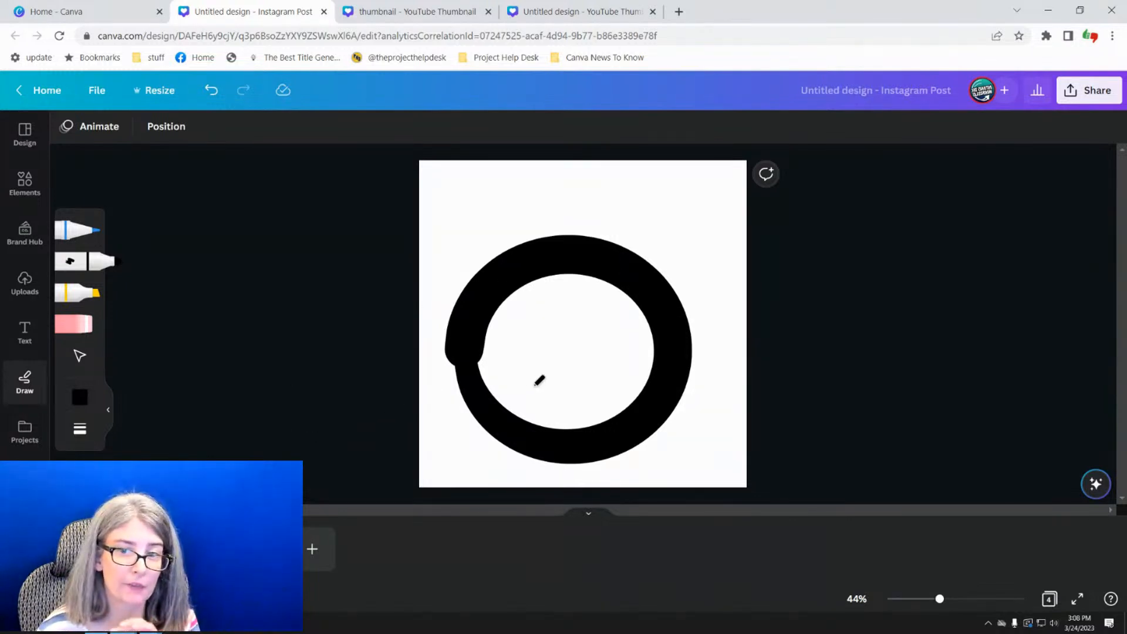
left_click(82, 356)
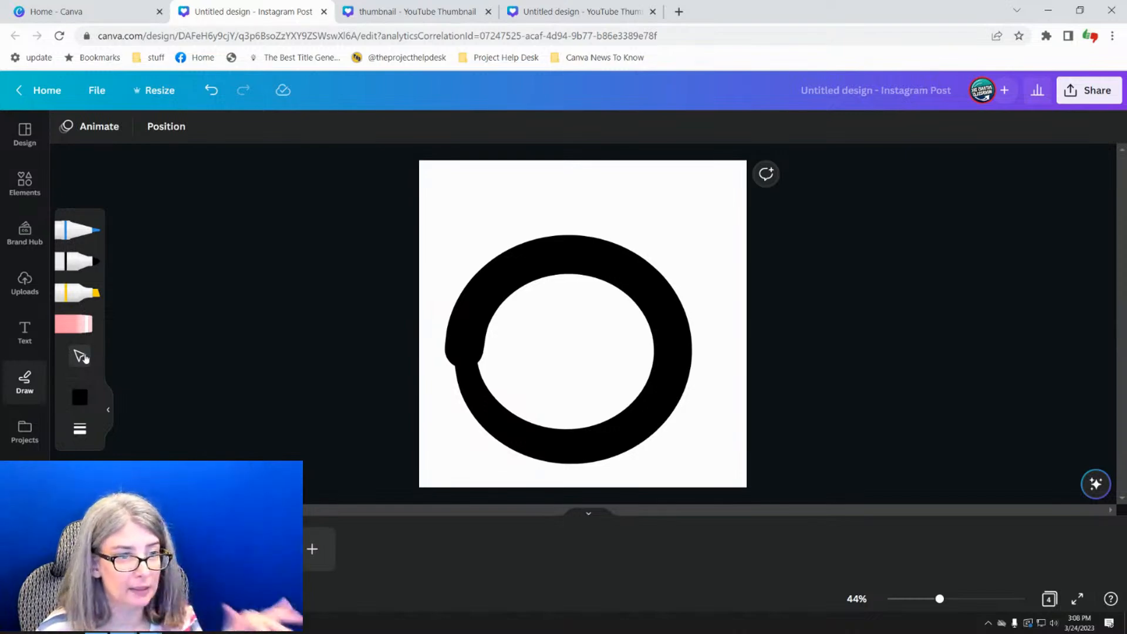
left_click(605, 353)
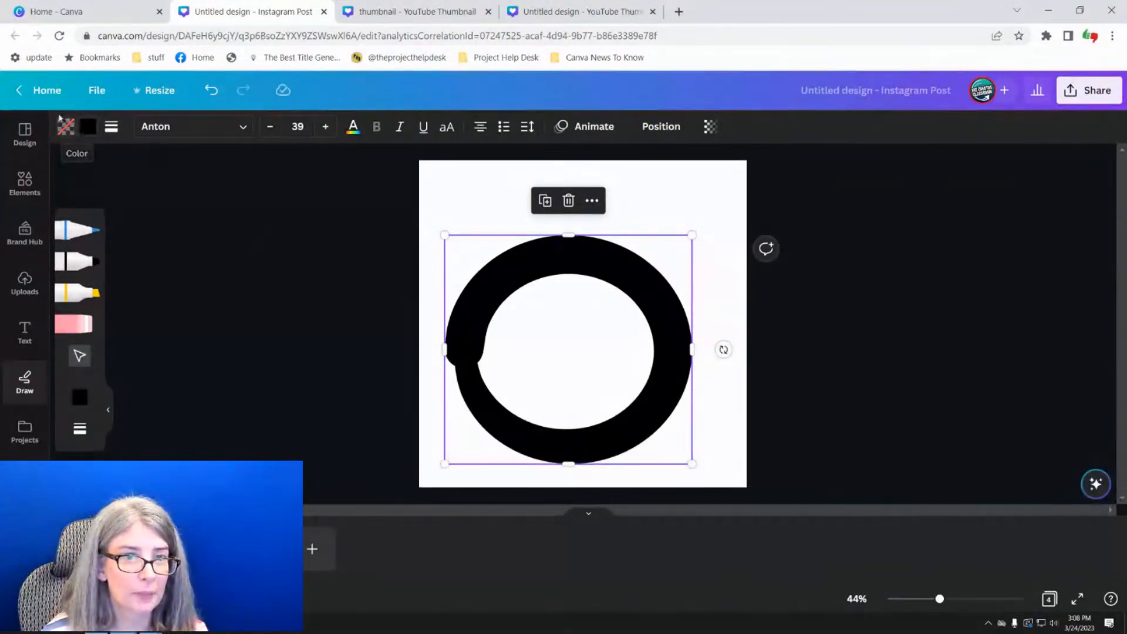
- Capture the ring's color tiles as a screenshot, paste it onto page 4, then enlarge it and reframe its crop to show both tiles
key("super+shift+s")
left_click_drag(15, 104, 322, 168)
key("ctrl+v")
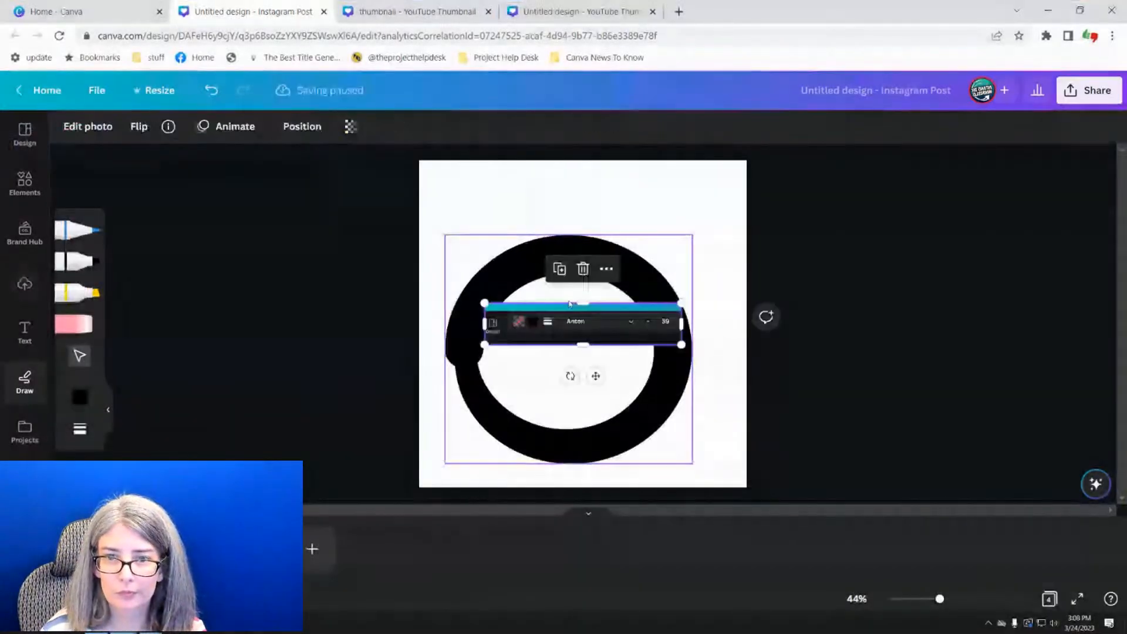
left_click_drag(485, 303, 111, 224)
left_click_drag(531, 290, 852, 238)
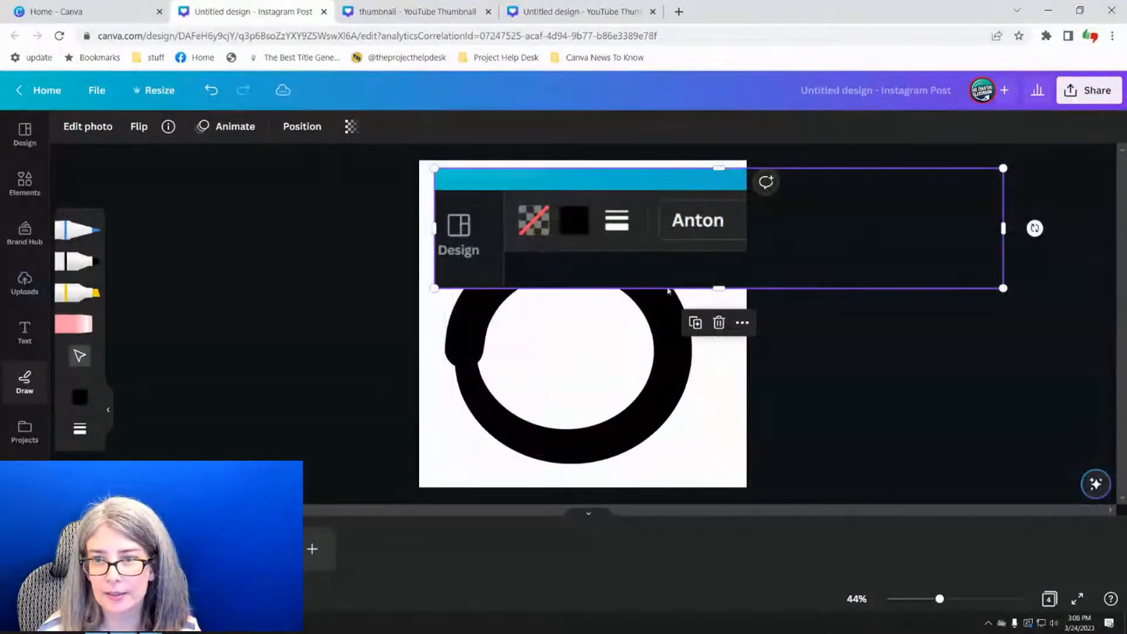
left_click_drag(718, 290, 717, 398)
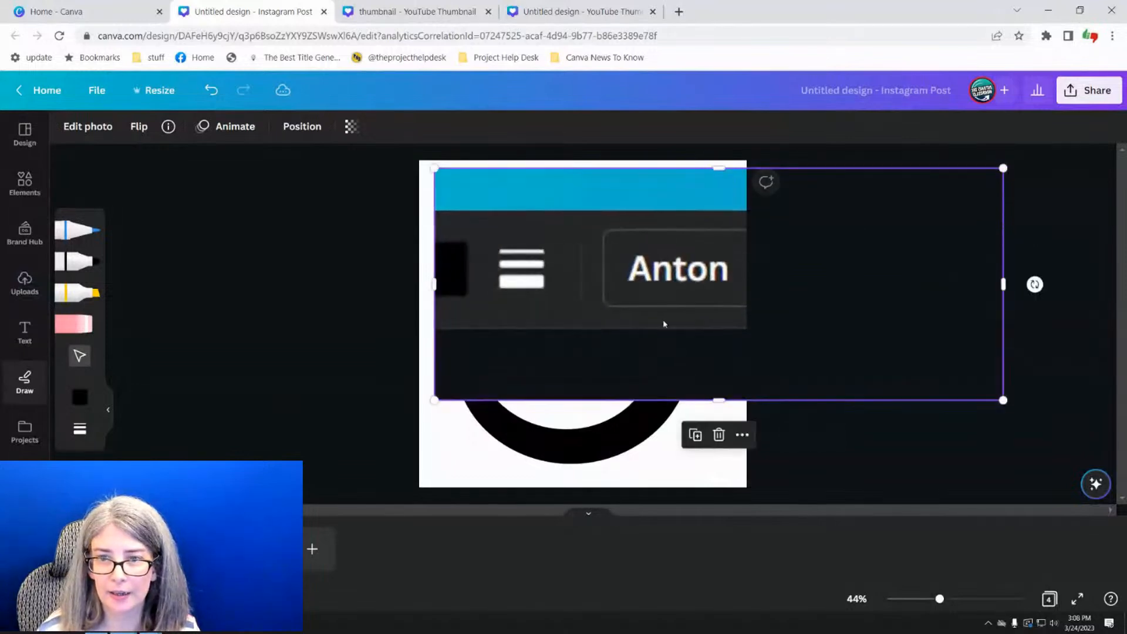
double_click(625, 301)
left_click_drag(627, 306, 941, 300)
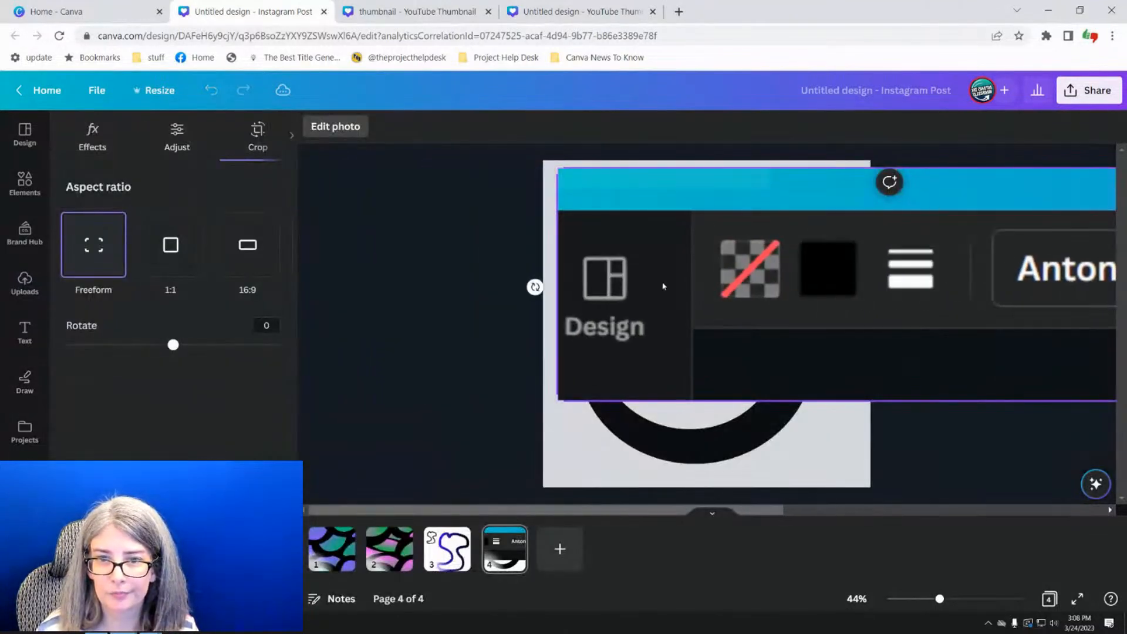
left_click(499, 265)
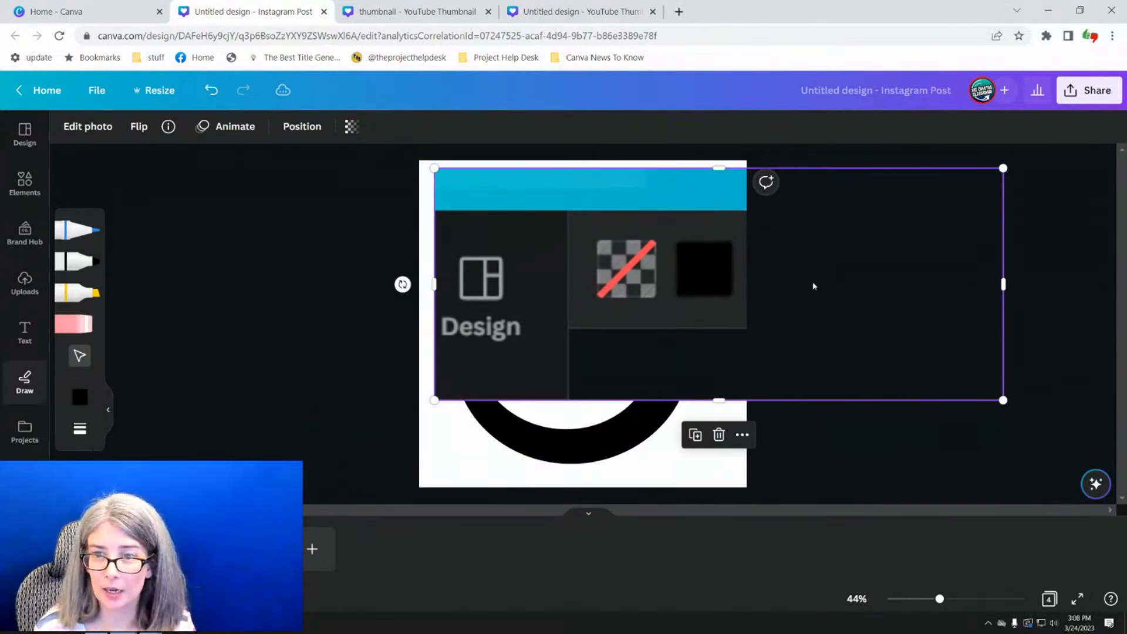
- Undo the pasted screenshot and its edits, returning to the selected black ring
key("ctrl+z")
key("ctrl+z")
key("ctrl+z")
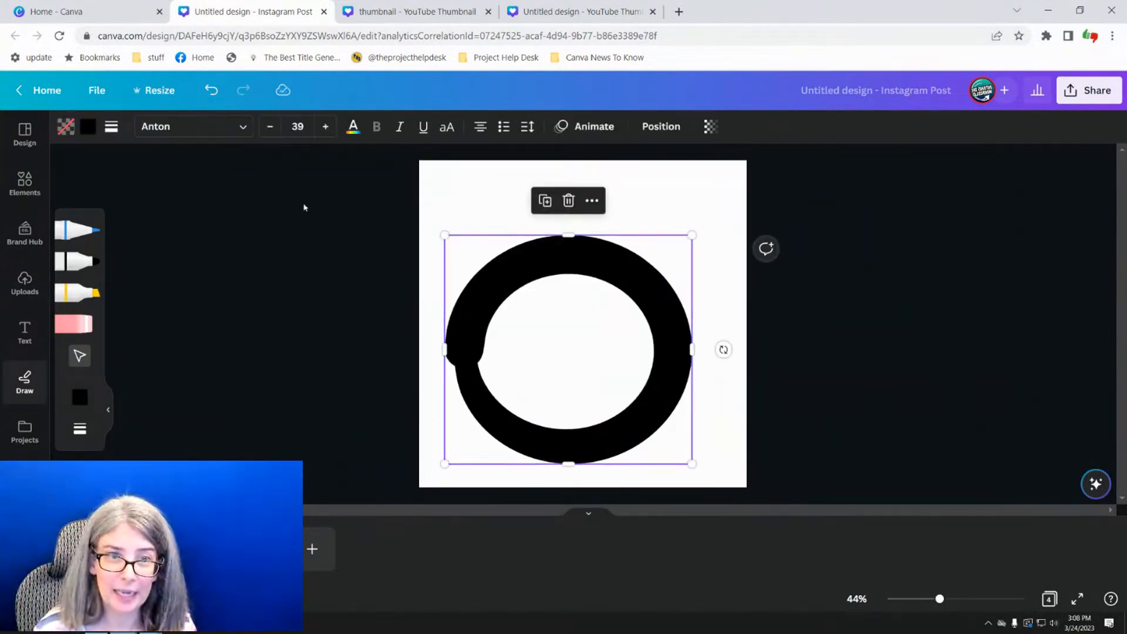
- Try the purple-green and the blue-black document gradients on the ring's line, and return the line to black
left_click(88, 126)
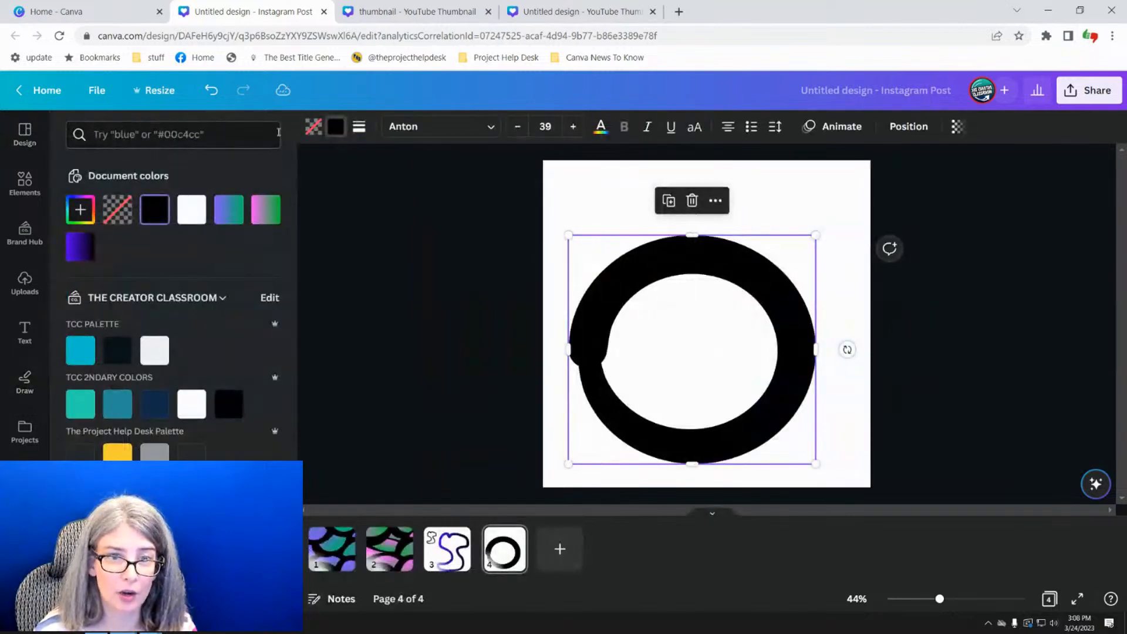
left_click(228, 213)
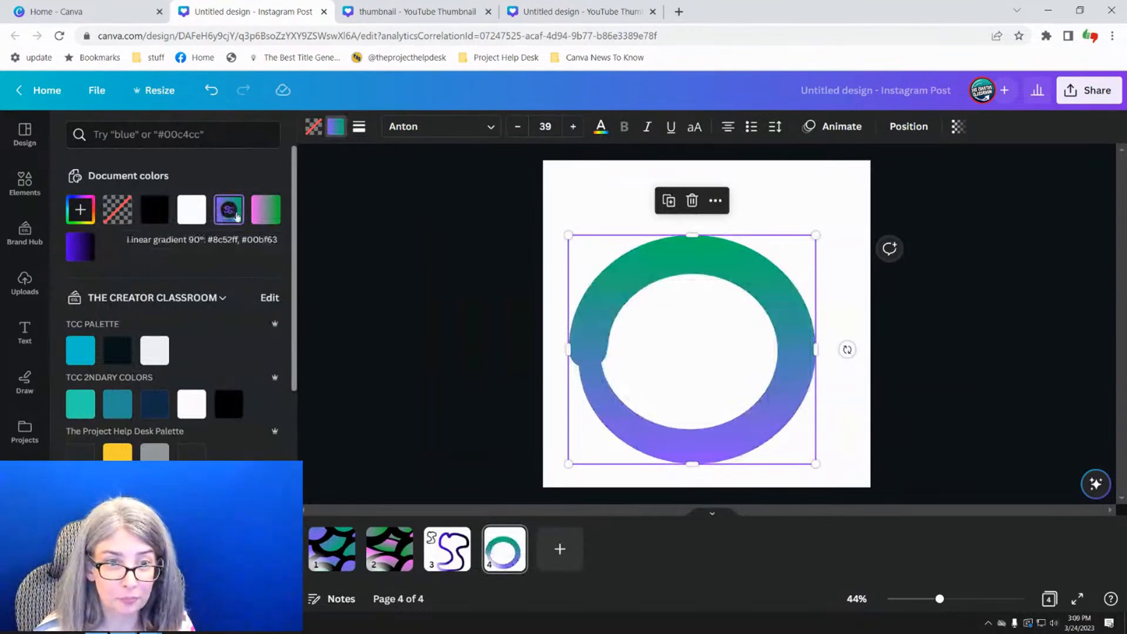
left_click(80, 253)
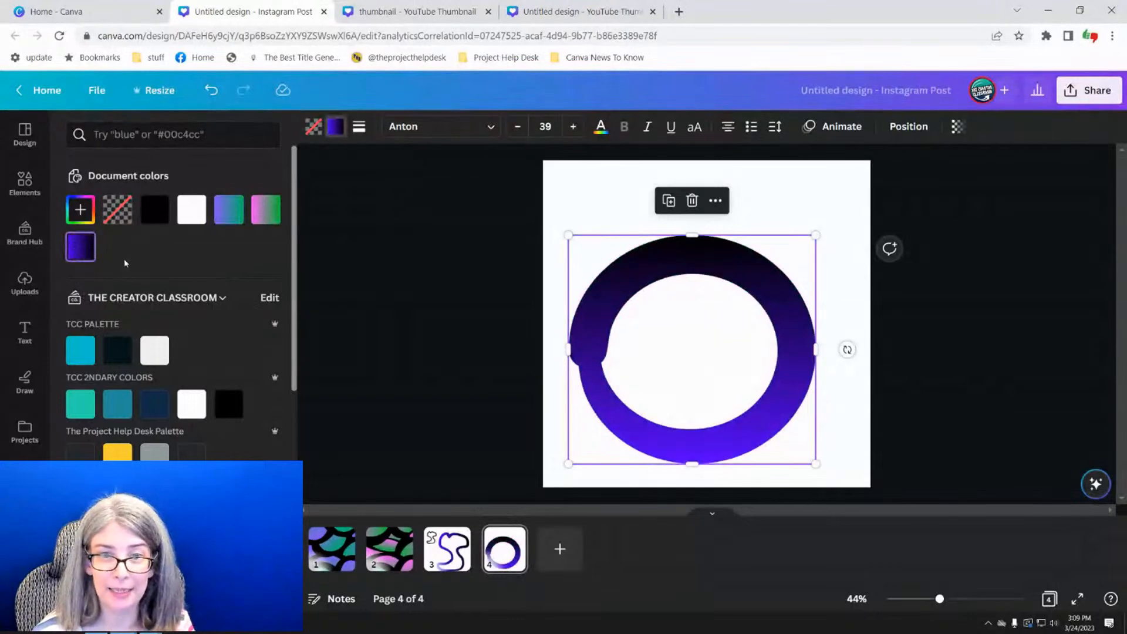
left_click(156, 213)
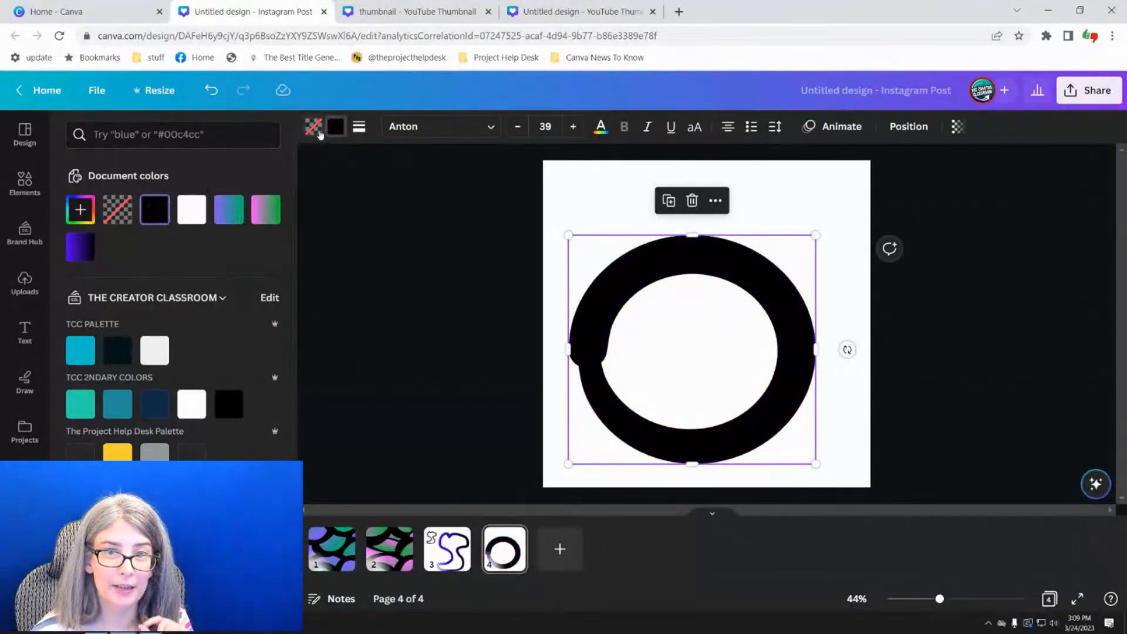
- Fill the inside of the ring with the purple-green linear gradient (#8c52ff, #00bf63) and compare it with the design on page 1
left_click(315, 132)
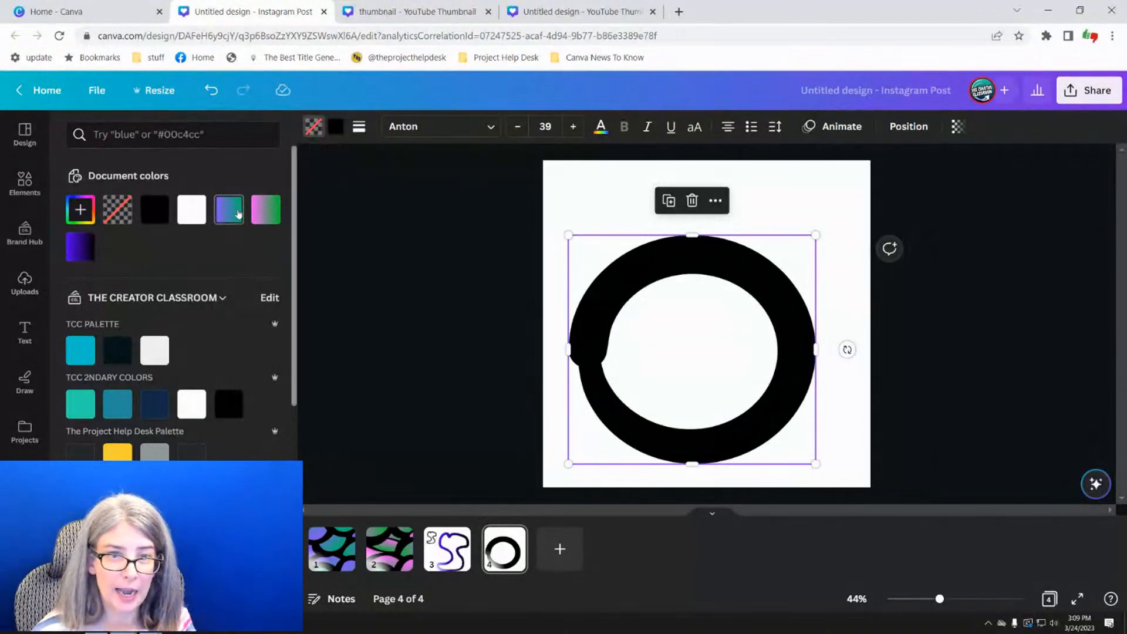
left_click(230, 210)
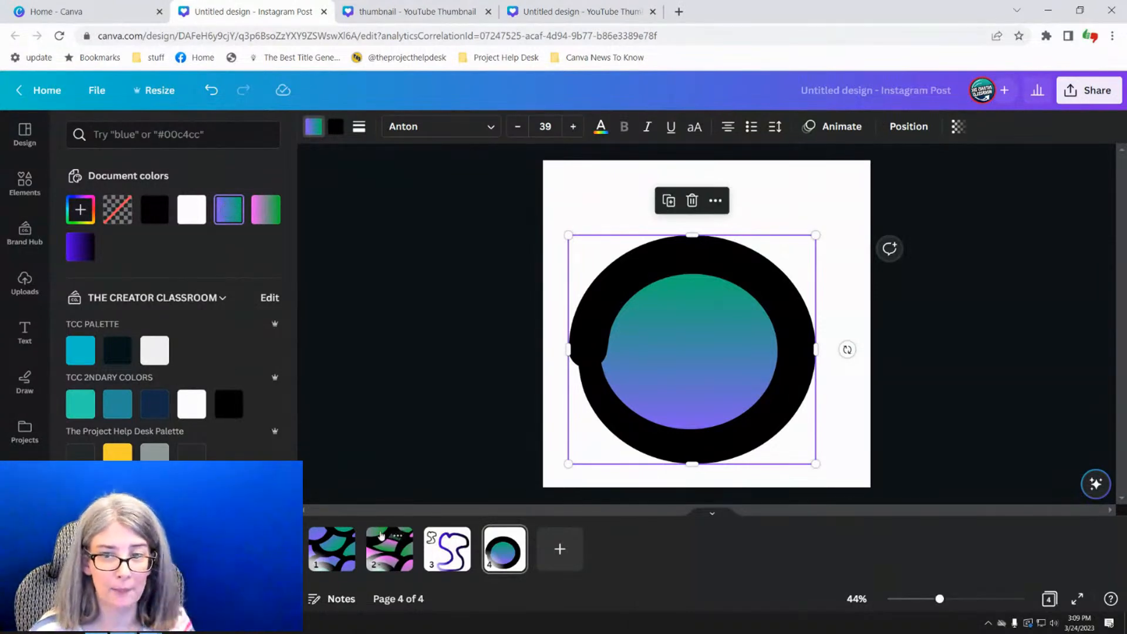
left_click(335, 547)
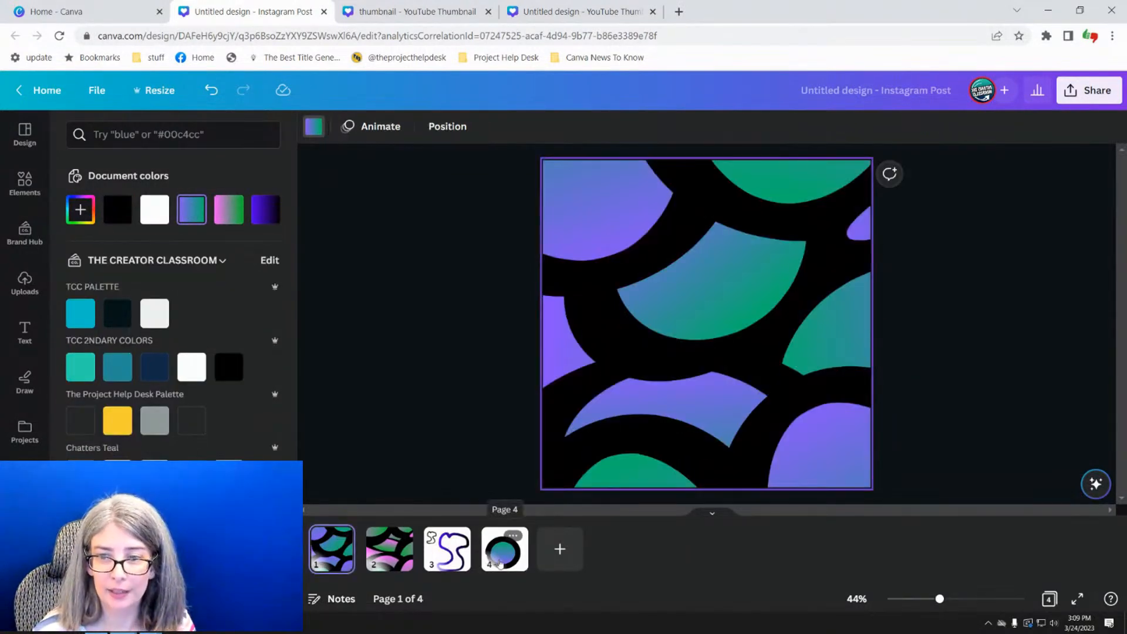
left_click(499, 563)
- Squash the ring into an ellipse, rotate it, and arrange two overlapping copies in the upper-left corner of the artwork page
left_click(685, 365)
left_click_drag(699, 466, 695, 360)
left_click_drag(847, 297, 829, 224)
left_click_drag(731, 314, 626, 332)
left_click(545, 305)
left_click_drag(747, 240, 695, 411)
mouse_move(638, 357)
left_mouse_down()
mouse_move(605, 314)
mouse_move(568, 294)
left_mouse_up()
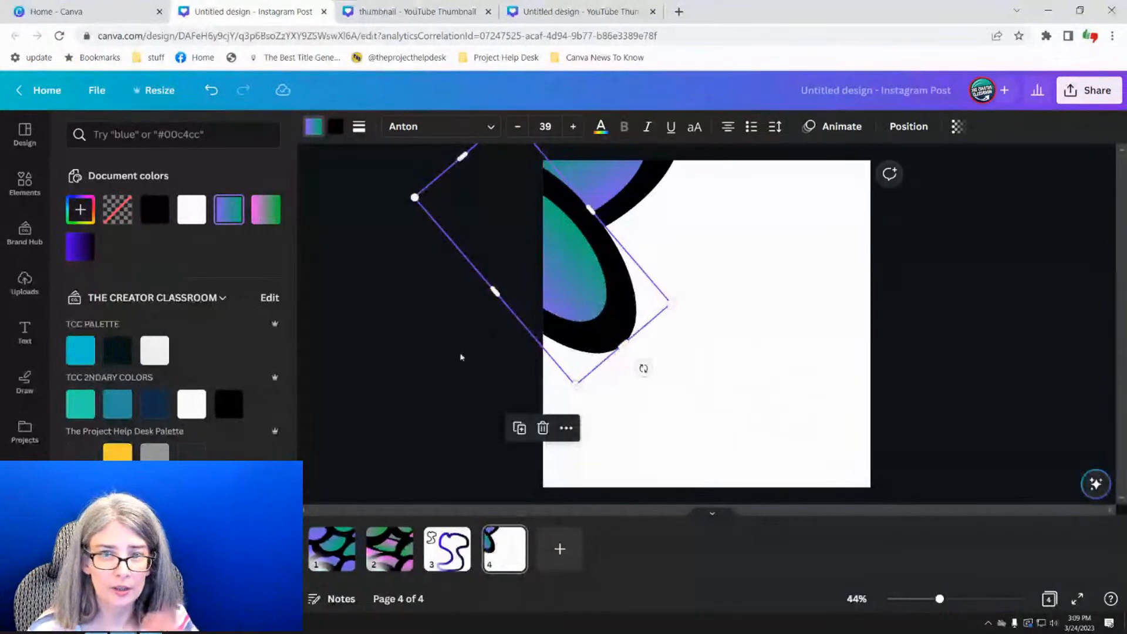
left_click(462, 356)
left_click(404, 362)
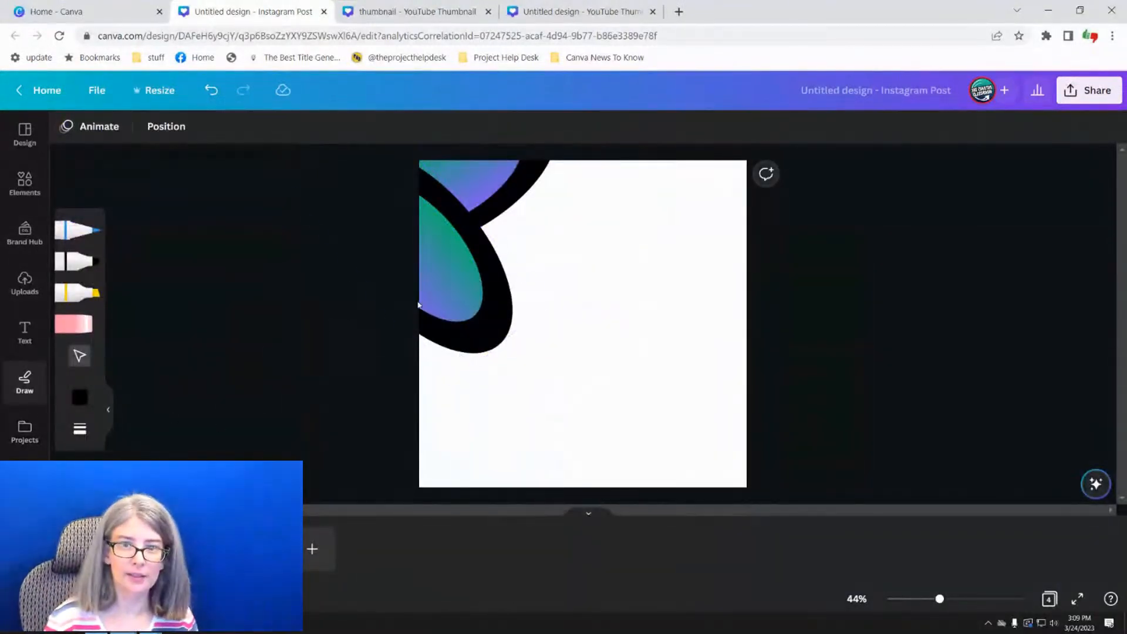
- Move the front ellipse to the middle of the page and delete it
left_click(454, 294)
left_click_drag(454, 295, 599, 348)
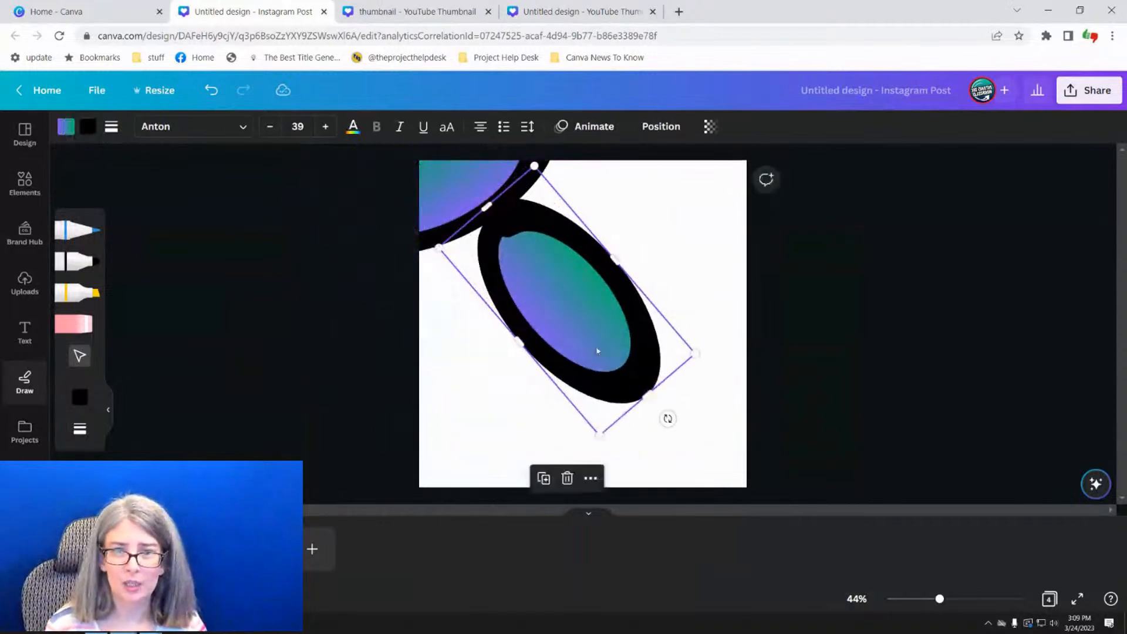
key("Delete")
left_click(575, 307)
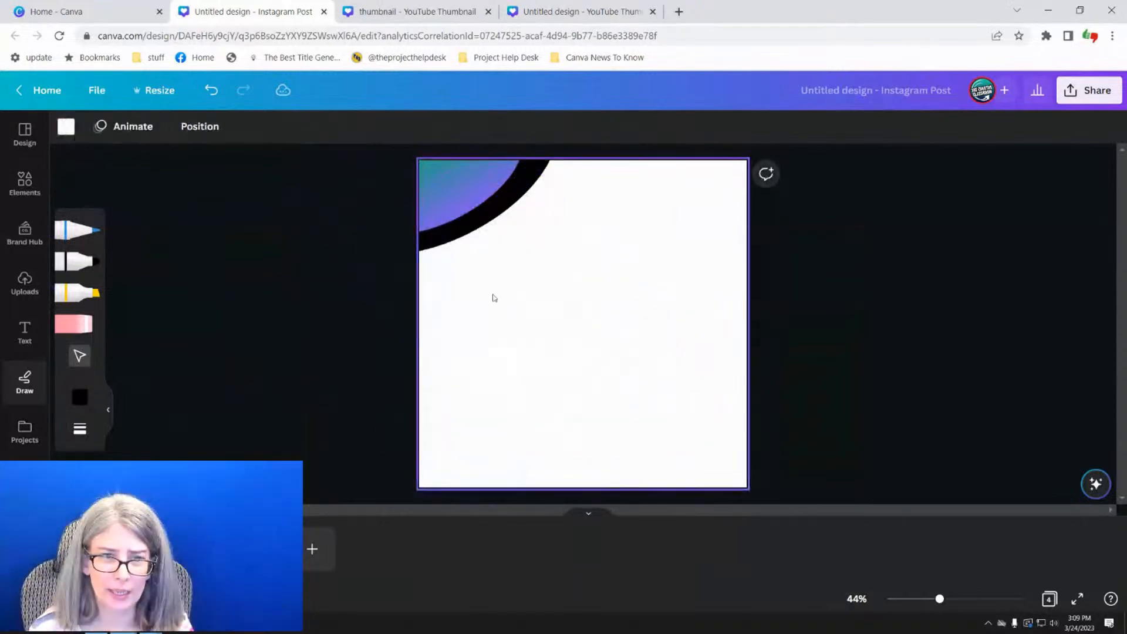
- Draw a large closed five-pointed star with the black marker in the lower part of the page and select it
left_click(74, 261)
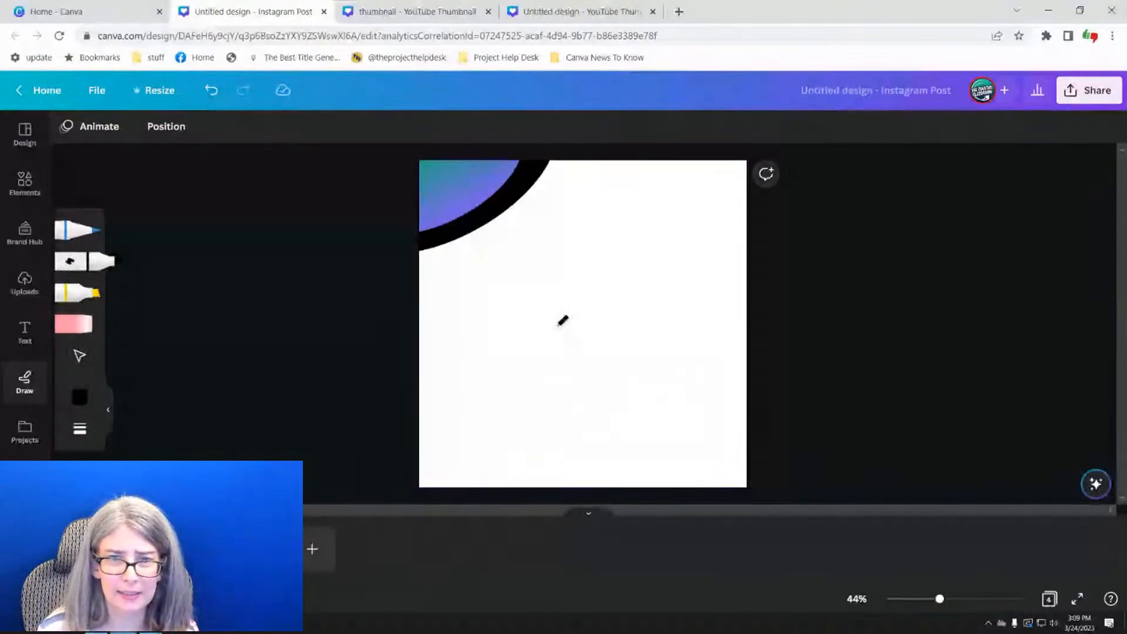
mouse_move(546, 258)
left_mouse_down()
mouse_move(521, 471)
mouse_move(638, 364)
mouse_move(421, 311)
mouse_move(625, 480)
mouse_move(569, 343)
mouse_move(551, 241)
left_mouse_up()
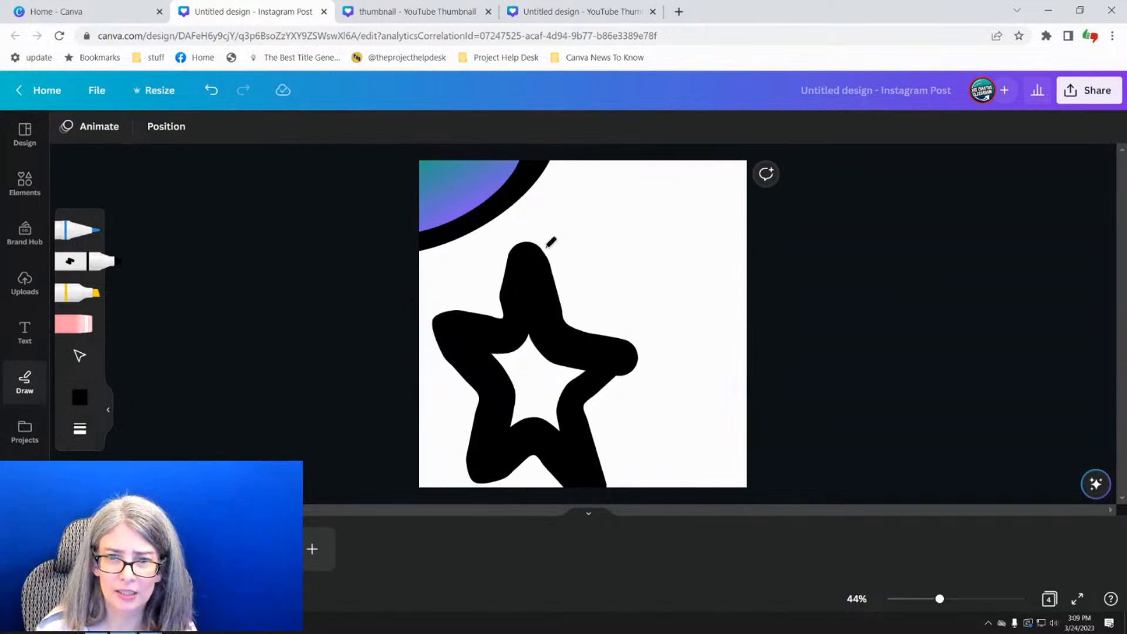
left_click(81, 355)
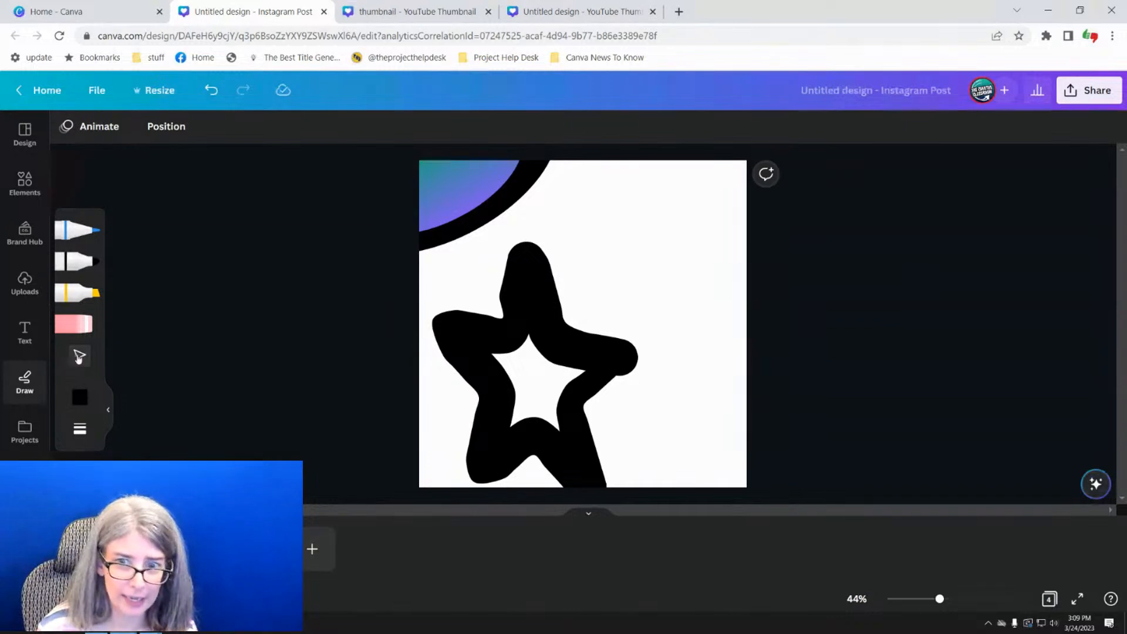
left_click(454, 336)
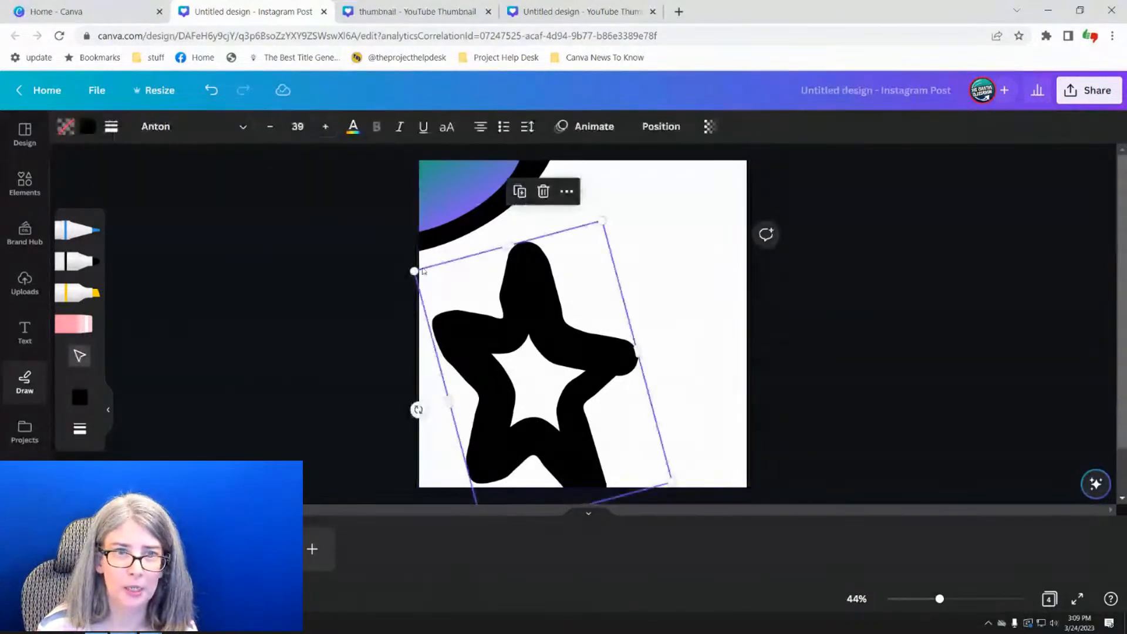
- Fill the star's interior with the purple-green document gradient and move the star fully onto the page
left_click(66, 130)
left_click(229, 210)
left_click_drag(651, 386, 711, 357)
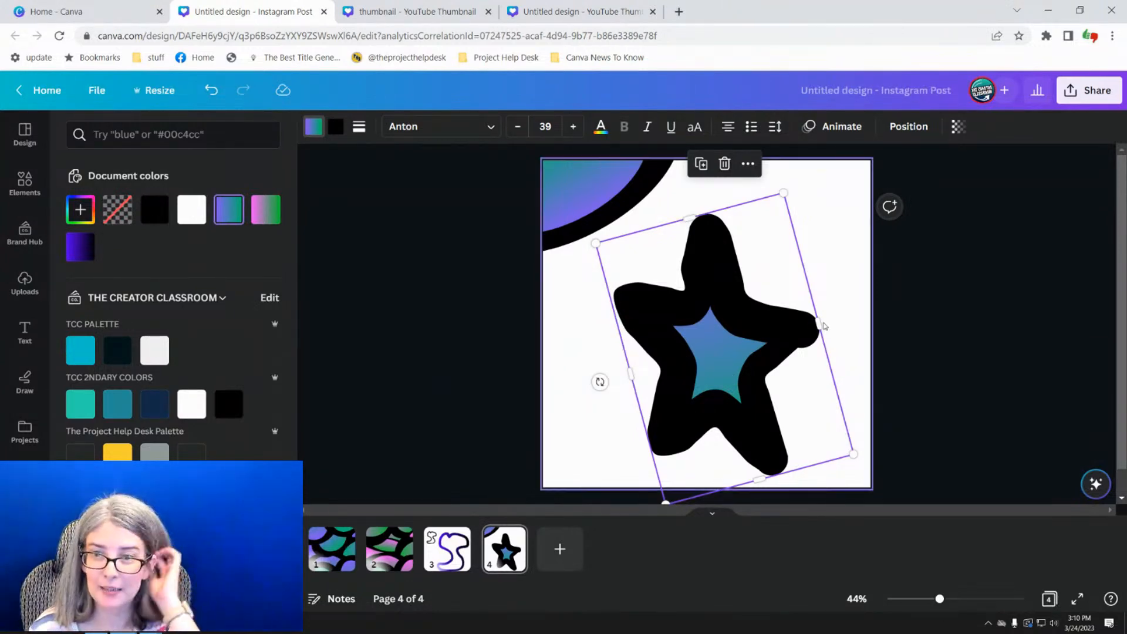
- Delete the gradient-filled star from page 4
left_click_drag(823, 337, 758, 361)
key("Delete")
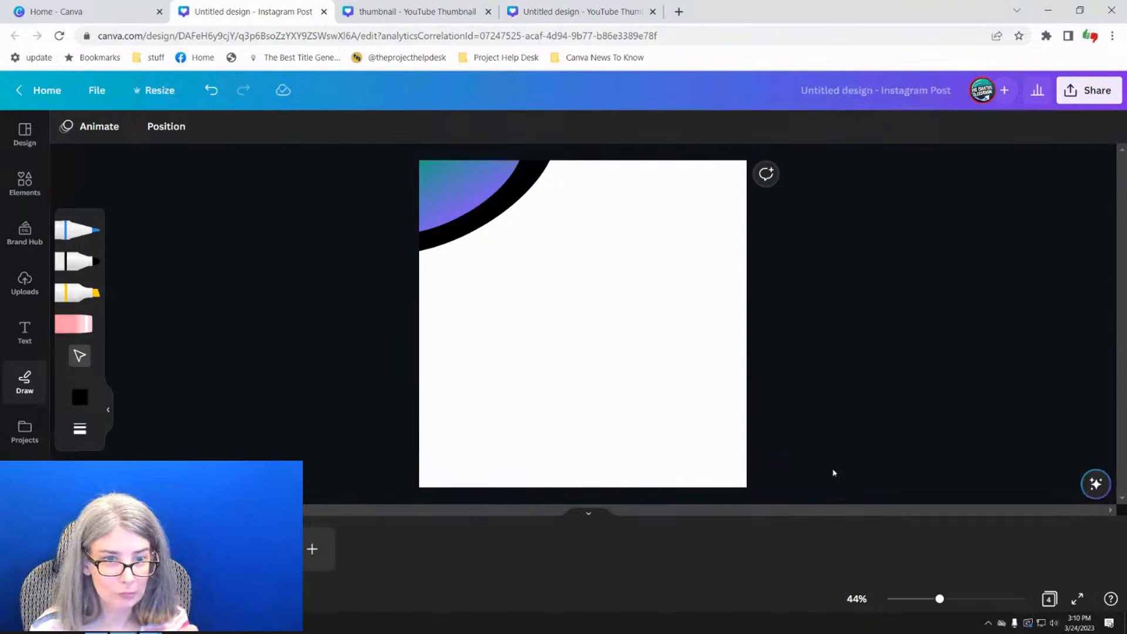
- Search the help for "draw" and read the article on drawing lines, shapes and diagrams through to its list of supported shapes
left_click(1108, 596)
type("draw")
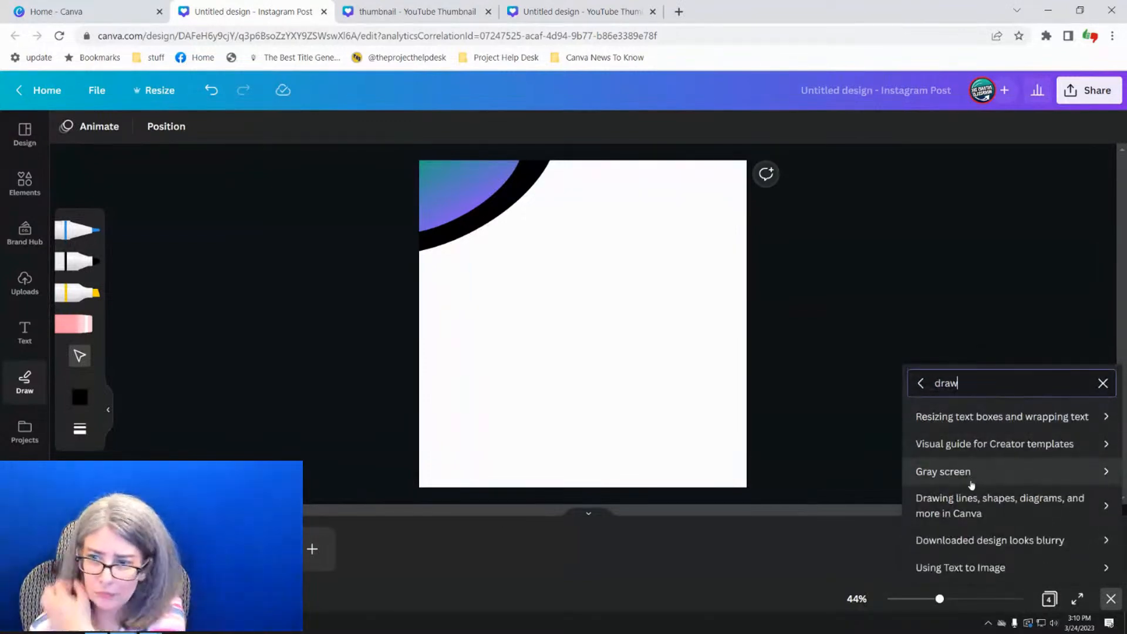
left_click(976, 506)
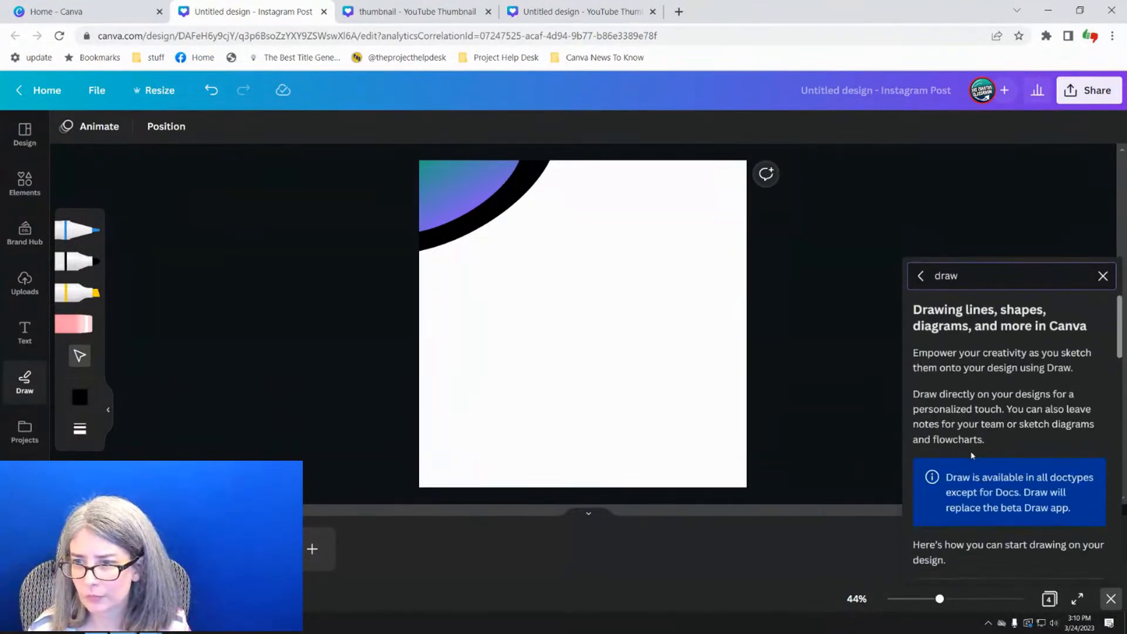
scroll(978, 455, "down", 3)
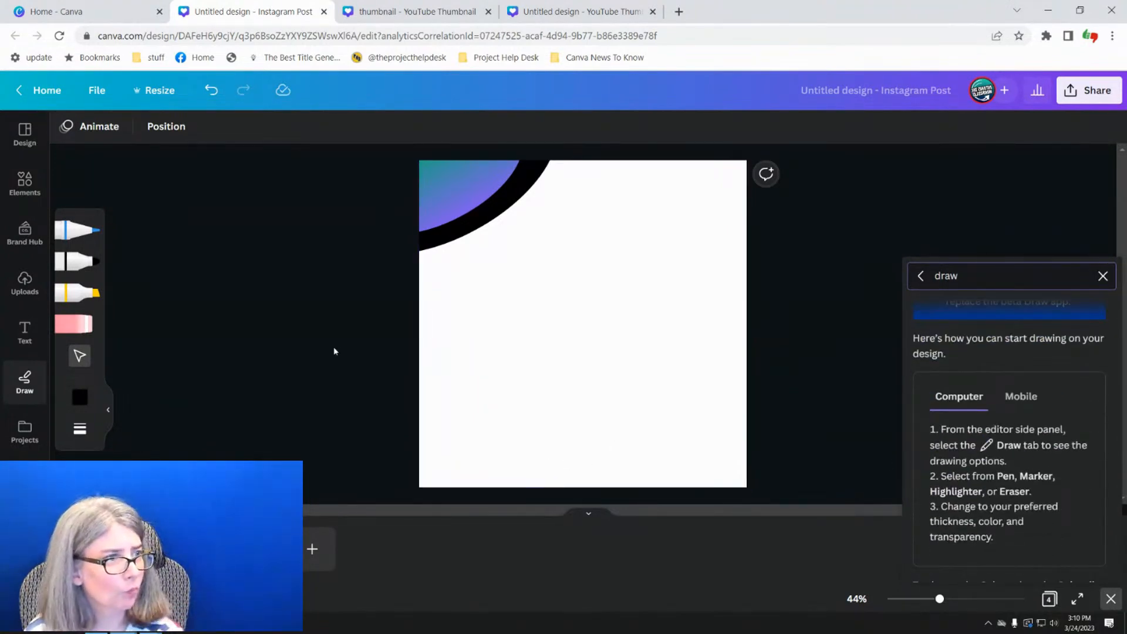
scroll(991, 477, "down", 5)
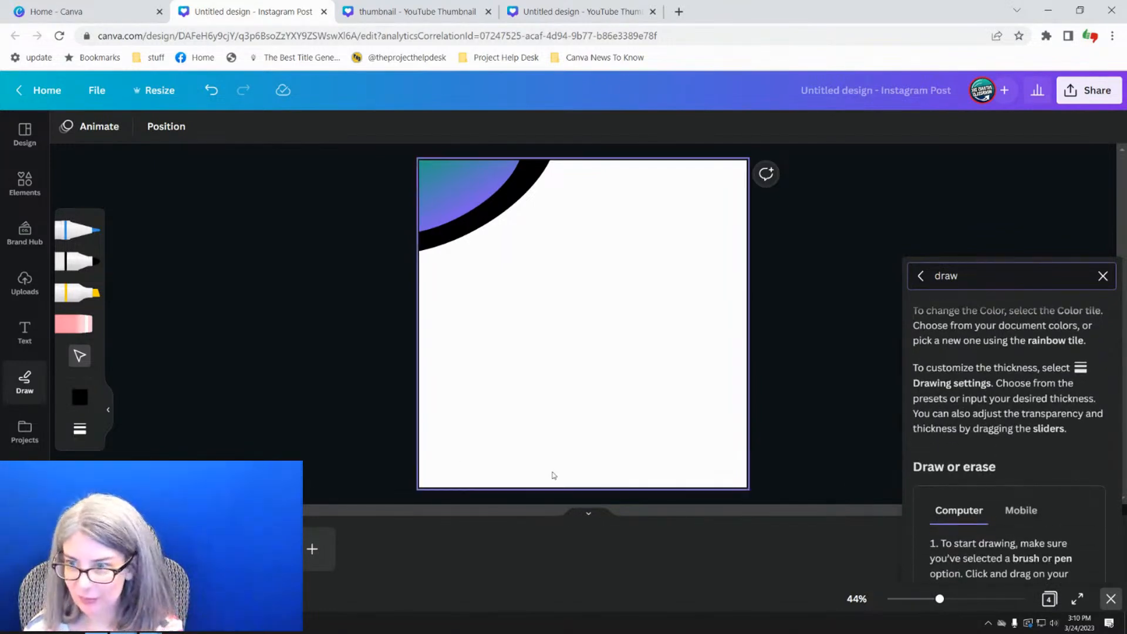
scroll(980, 405, "down", 8)
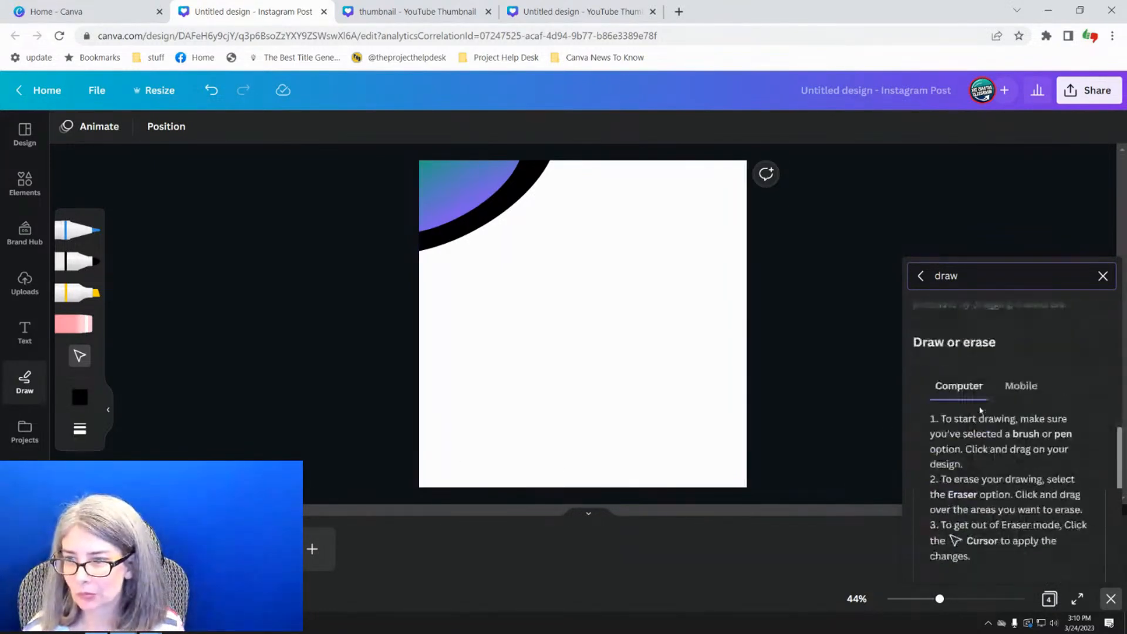
scroll(980, 410, "down", 2)
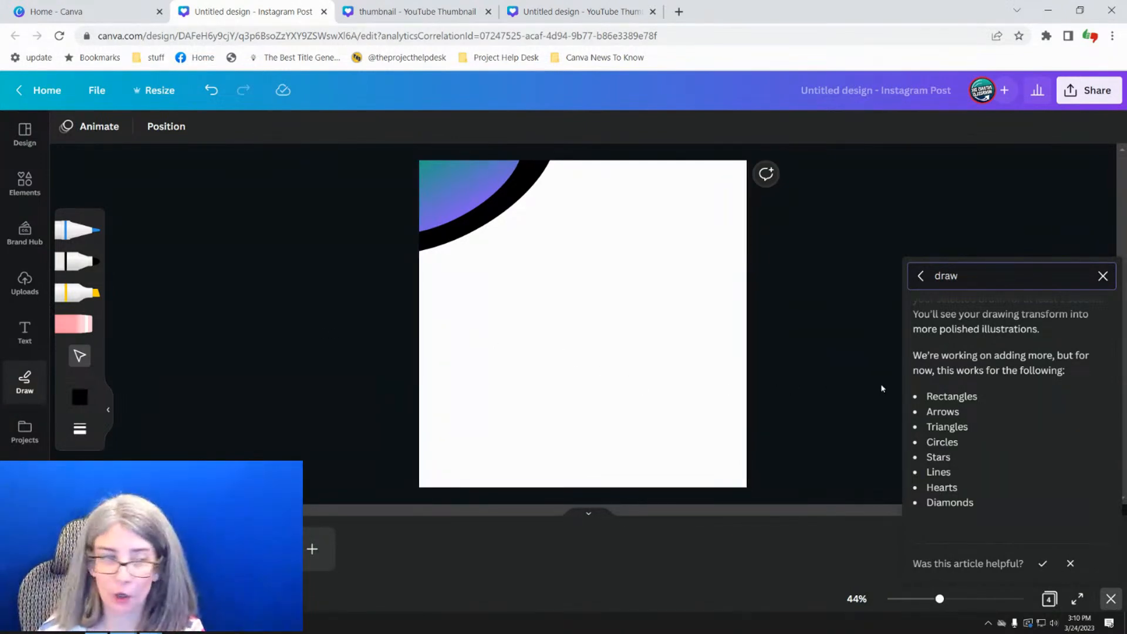
- Capture the help article's list of supported shapes, paste the screenshot onto page 4 and move it toward the upper-left corner
key("super+shift+s")
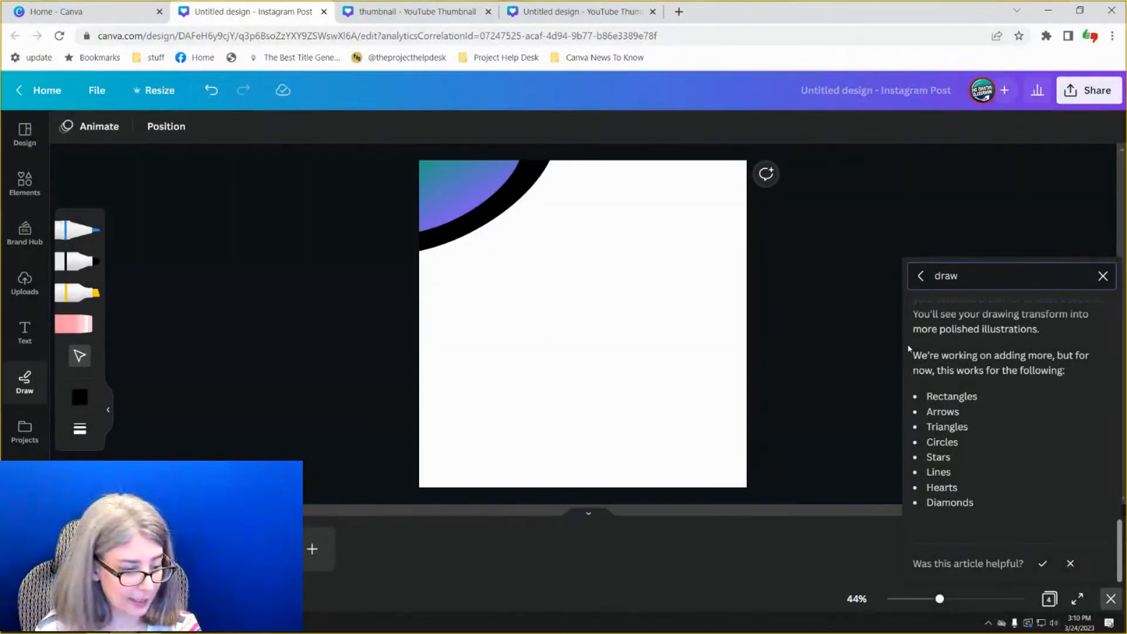
key("super+shift+s")
left_click_drag(909, 344, 1098, 517)
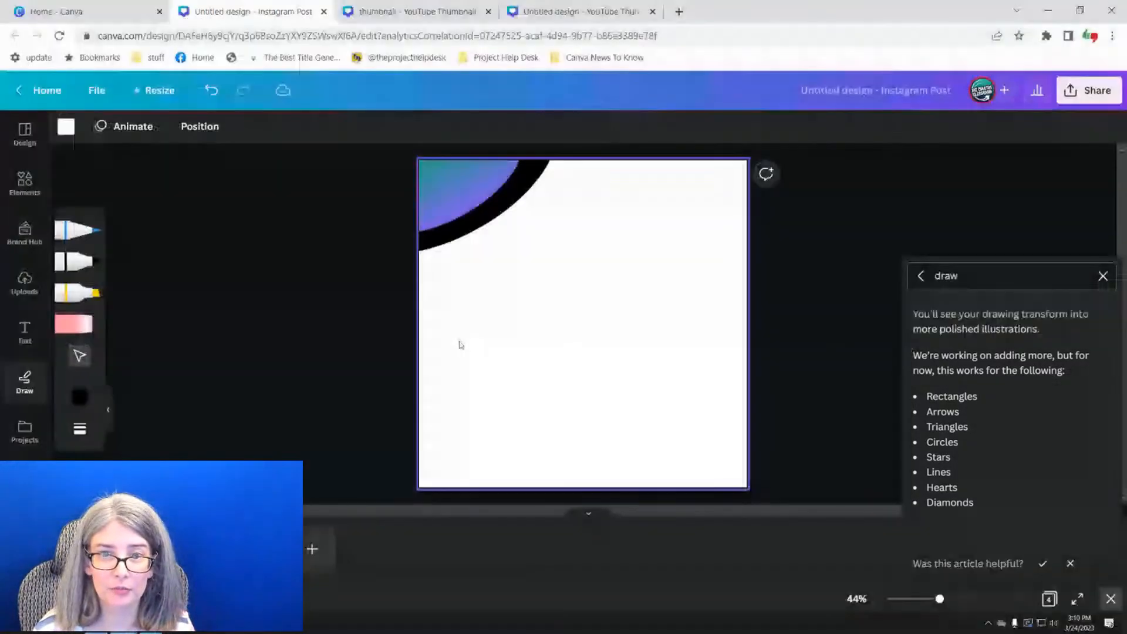
key("ctrl+v")
left_click_drag(569, 330, 483, 225)
- Delete the pasted list and the remaining gradient ellipse from page 4
left_click(436, 198)
key("Delete")
key("Delete")
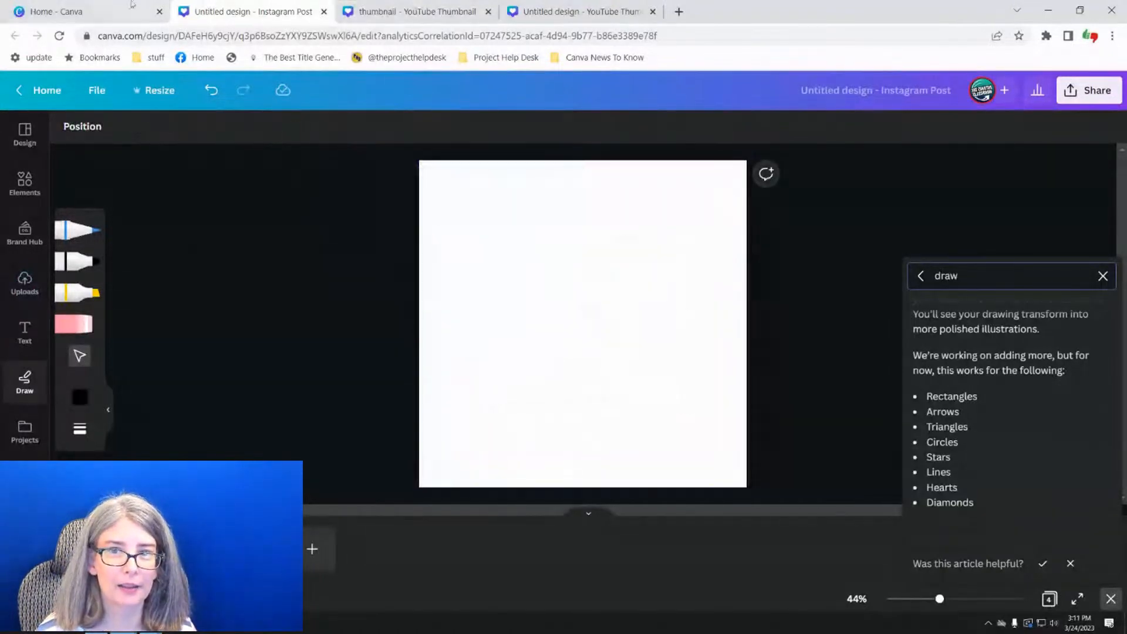
- Return to the Canva home page and create a new blank YouTube Thumbnail design
left_click(121, 3)
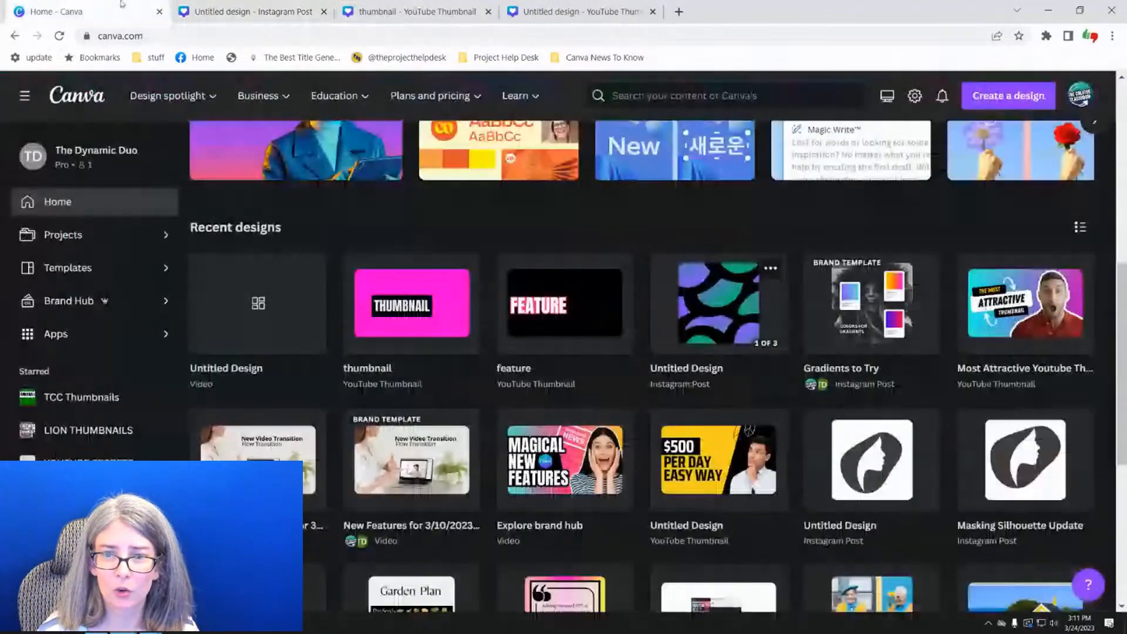
scroll(397, 289, "up", 3)
scroll(398, 289, "up", 5)
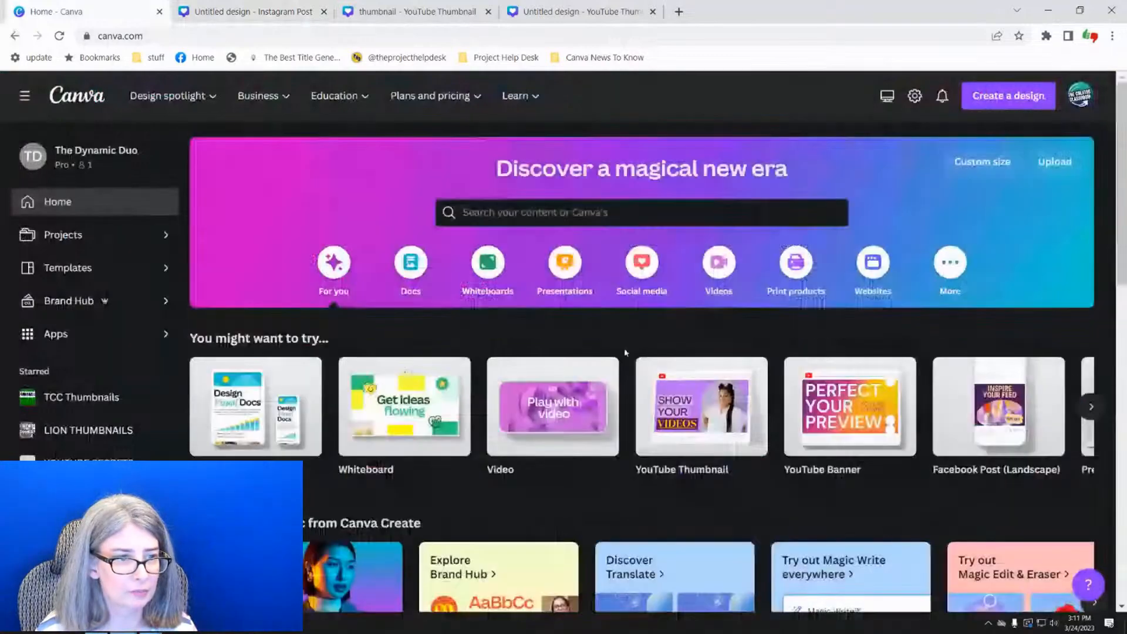
left_click(697, 430)
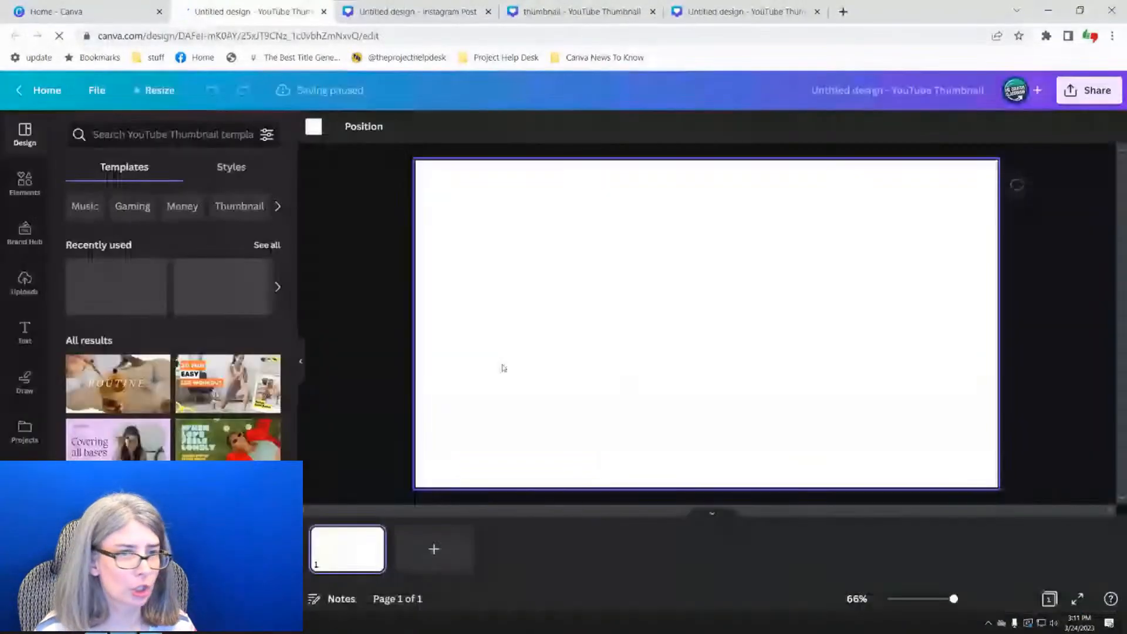
- Go back to the Canva home page and create a new blank whiteboard
left_click(88, 12)
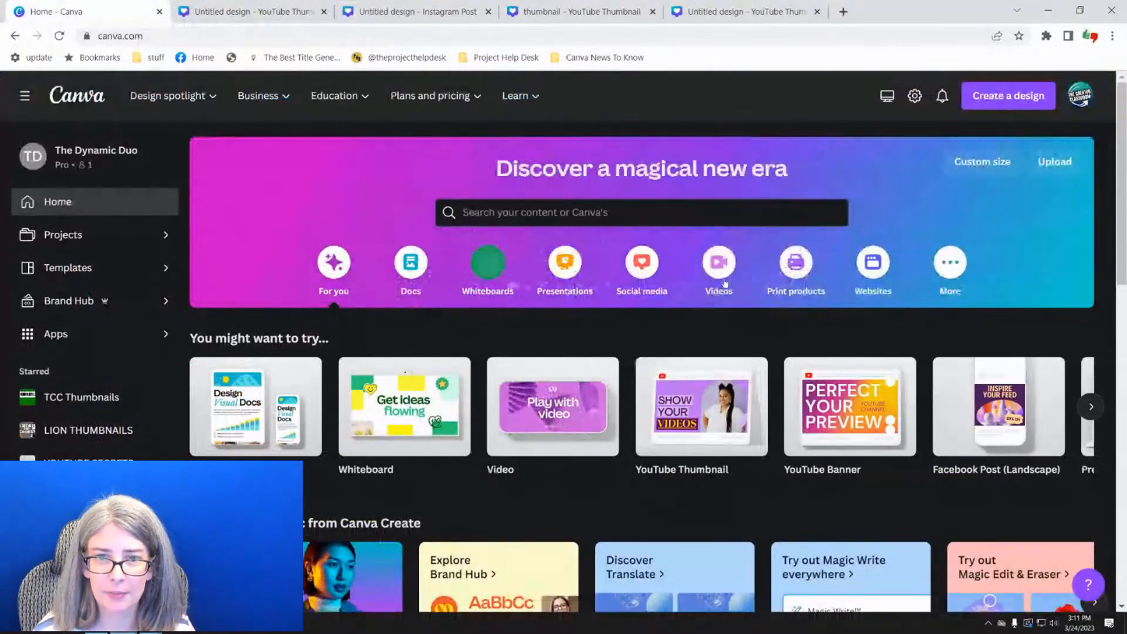
left_click(488, 262)
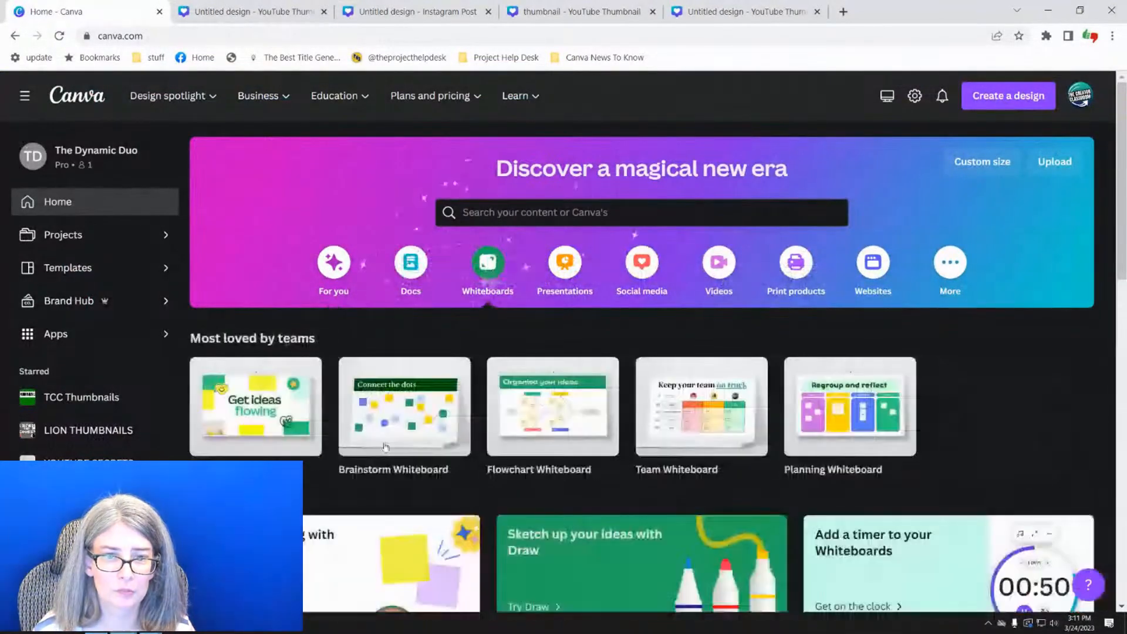
left_click(293, 398)
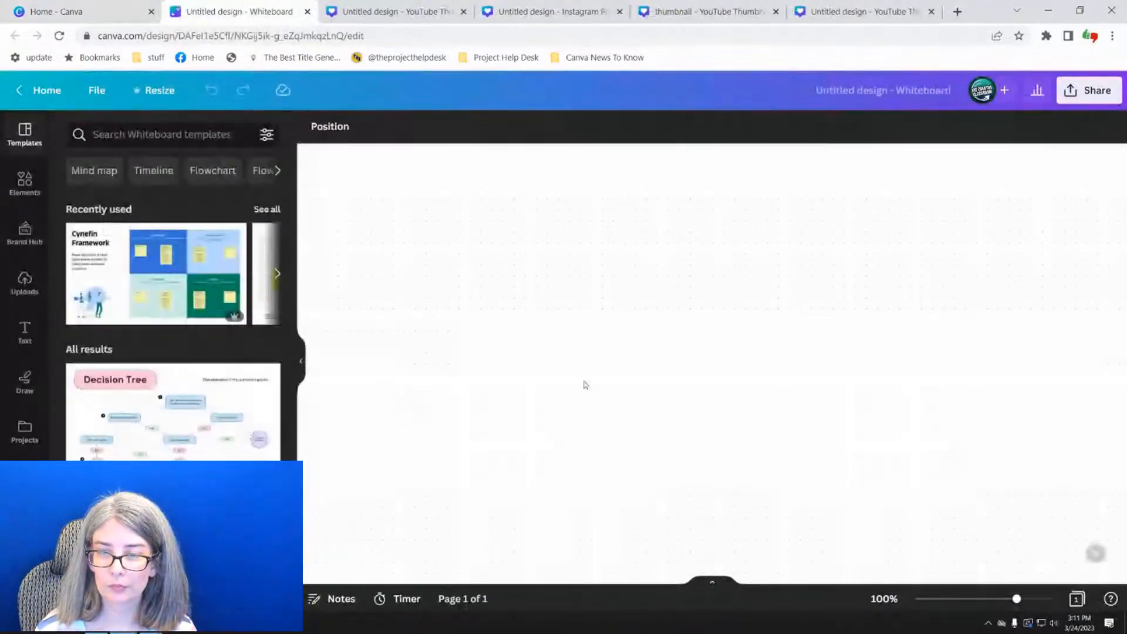
- Paste the screenshot of supported shapes onto the whiteboard and move it to the upper-left corner of the canvas
key("ctrl+v")
left_click_drag(914, 178, 666, 372)
left_click(300, 361)
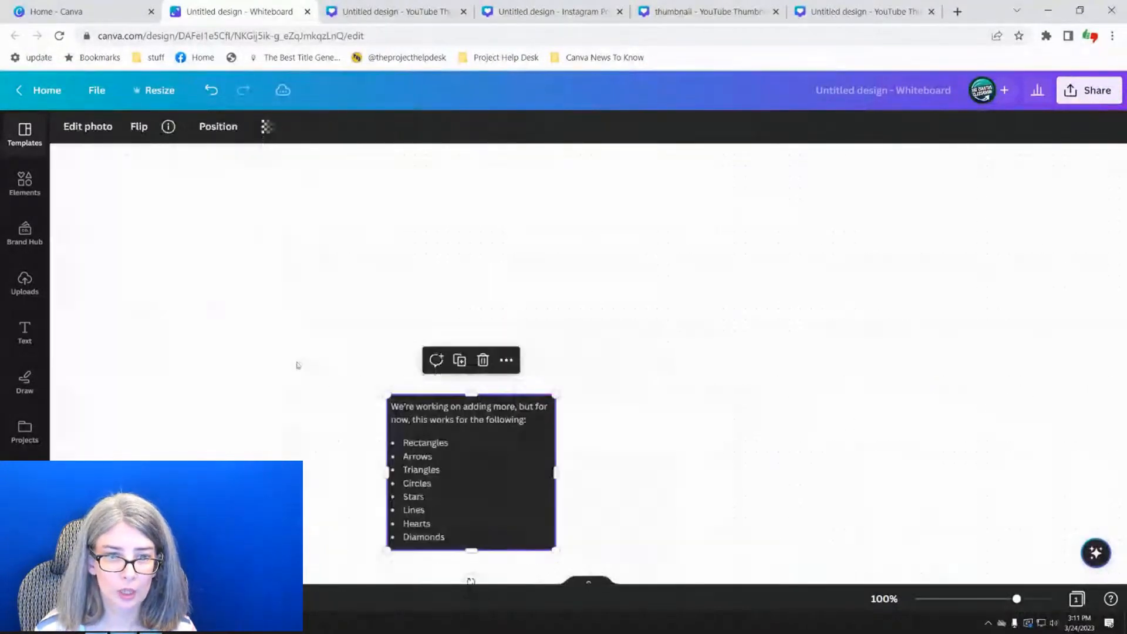
left_click_drag(414, 446, 129, 254)
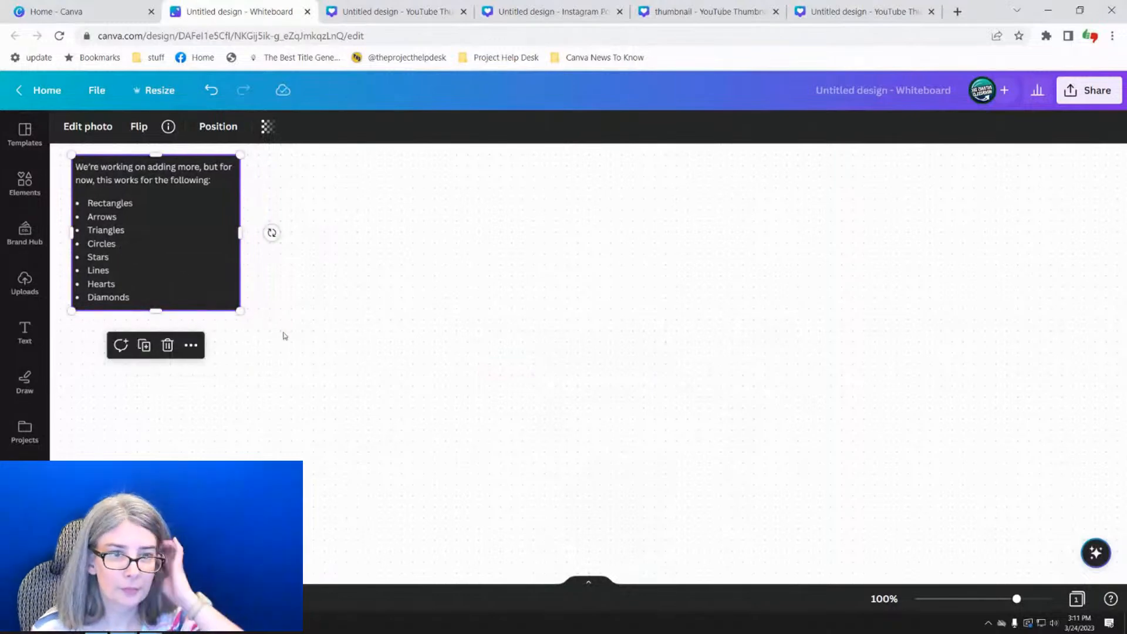
left_click(325, 347)
- With the marker in the near-black TCC Palette color, draw a large rectangle and a long right-pointing arrow below it
left_click(24, 381)
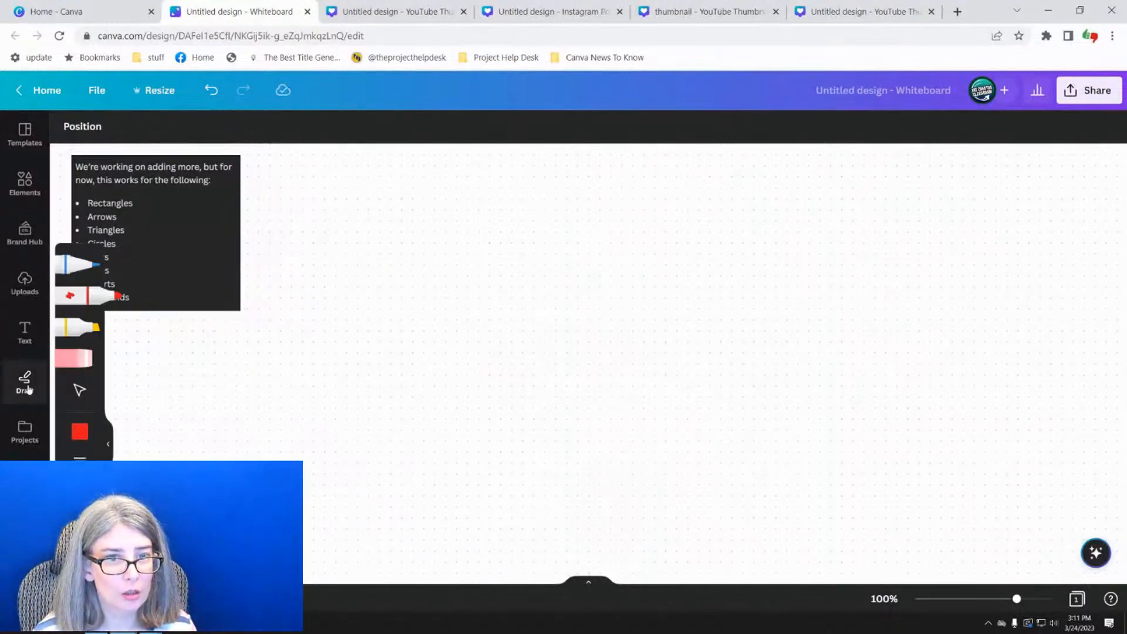
left_click(80, 433)
left_click(162, 414)
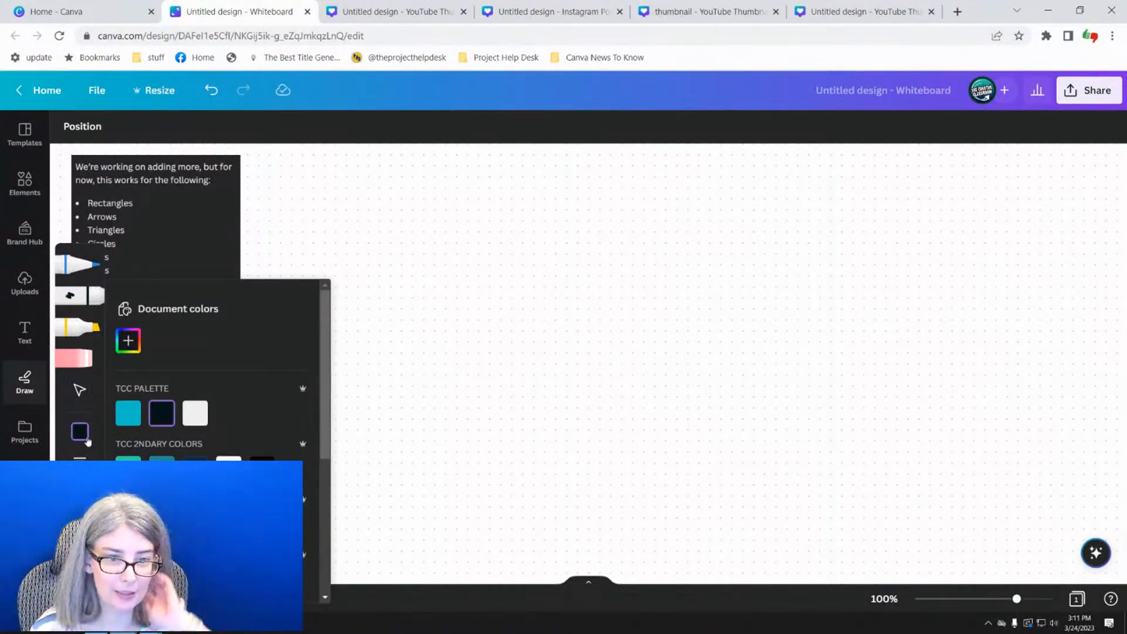
left_click(80, 458)
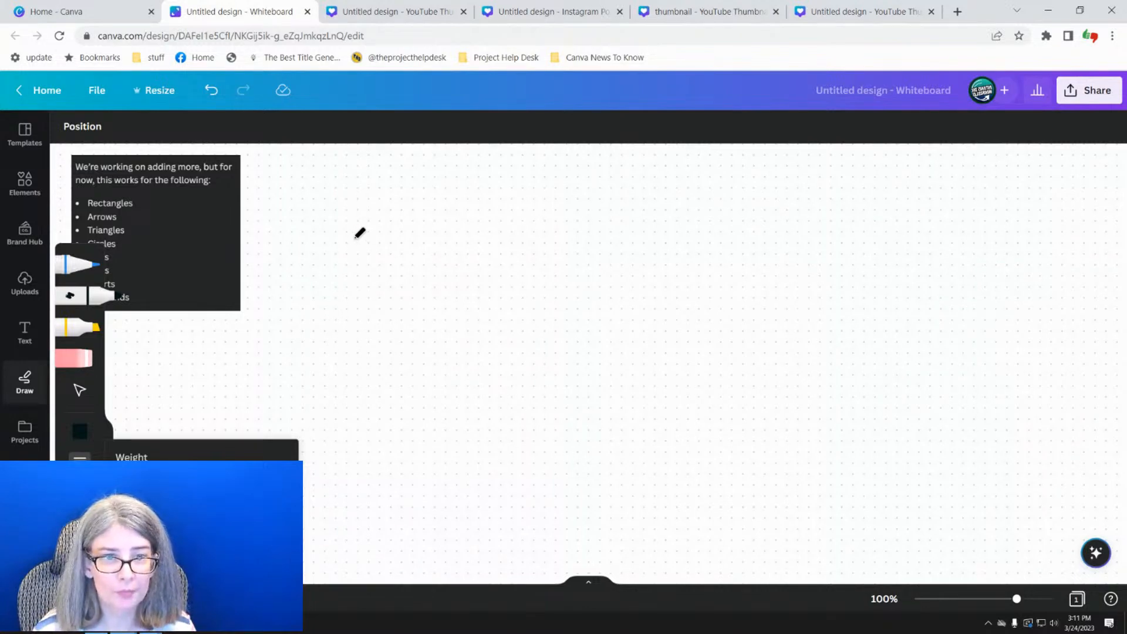
mouse_move(352, 216)
left_mouse_down()
mouse_move(608, 207)
mouse_move(679, 268)
mouse_move(707, 386)
mouse_move(428, 395)
mouse_move(345, 363)
mouse_move(341, 227)
left_mouse_up()
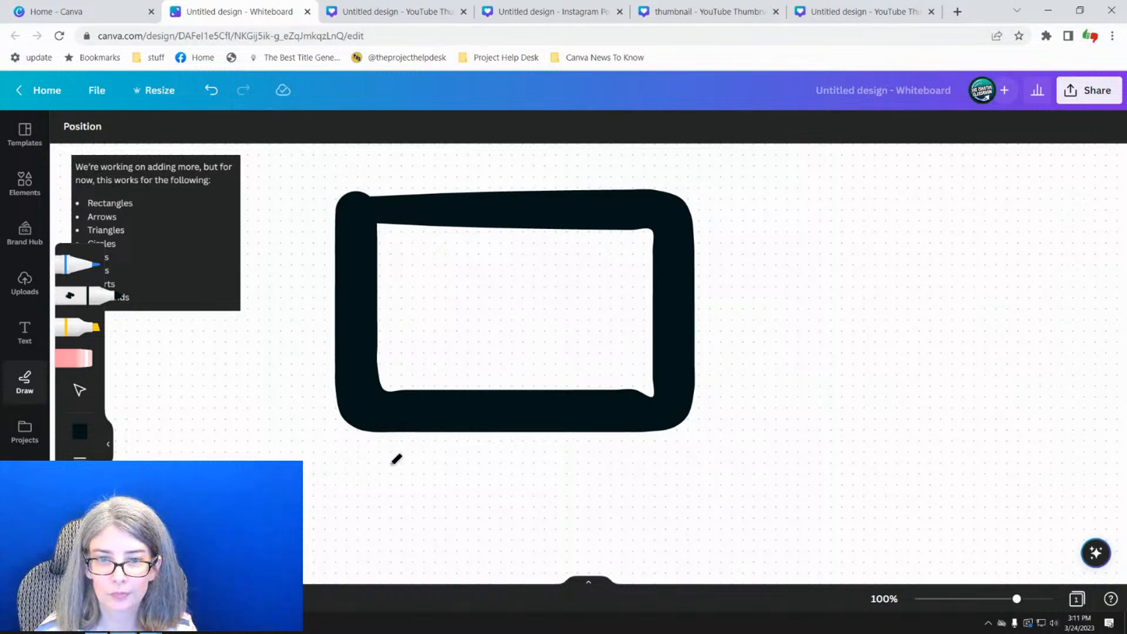
mouse_move(305, 489)
left_mouse_down()
mouse_move(491, 504)
mouse_move(854, 501)
mouse_move(808, 452)
mouse_move(865, 510)
mouse_move(807, 548)
left_mouse_up()
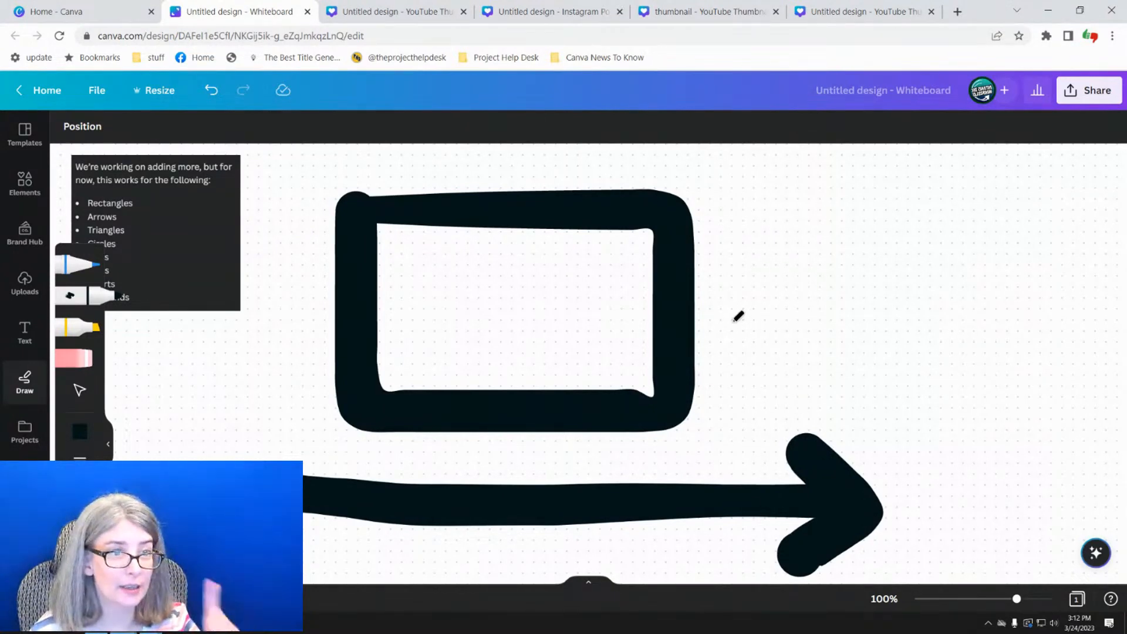
- Draw two straight right-pointing arrows in the empty area below the large arrow, the upper one shorter
scroll(732, 347, "down", 8)
scroll(366, 348, "up", 3)
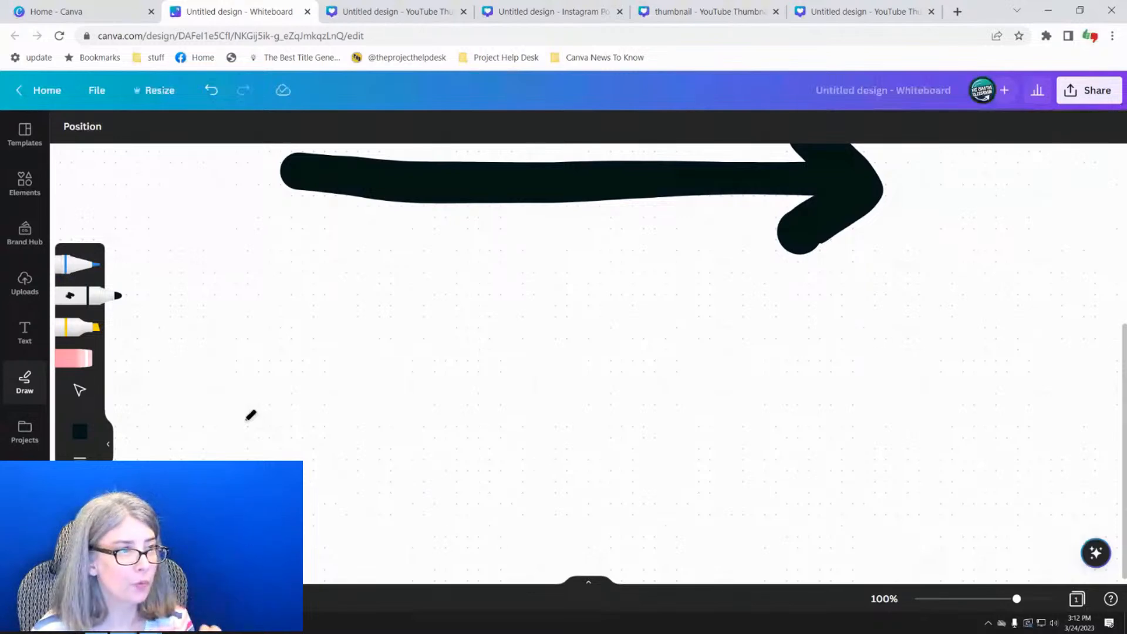
left_click_drag(240, 422, 683, 426)
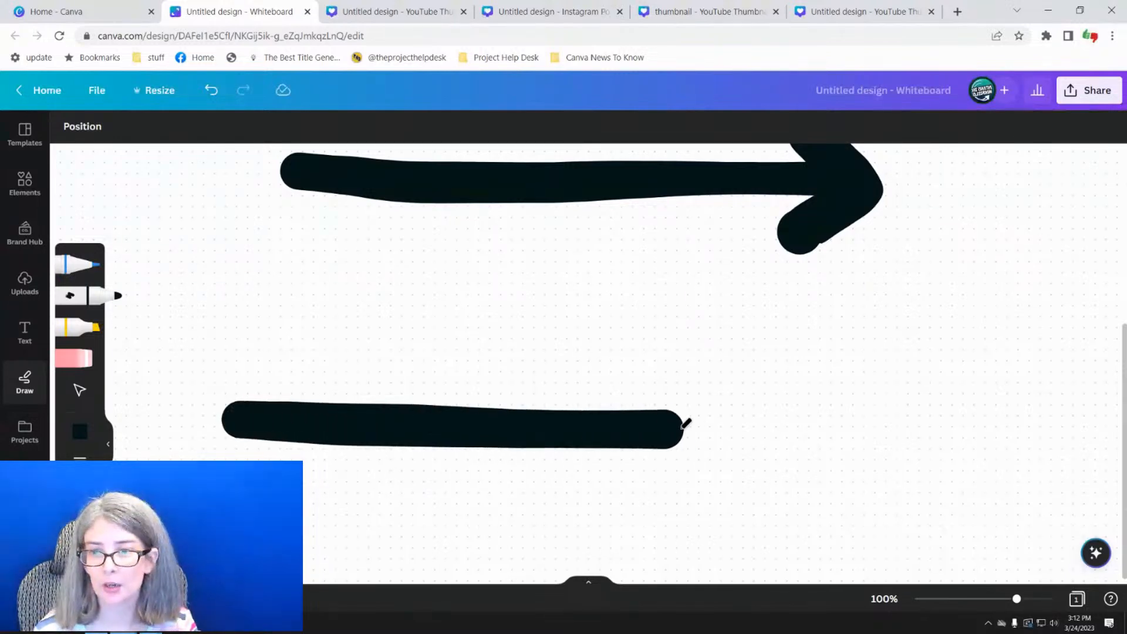
mouse_move(653, 374)
left_mouse_down()
mouse_move(694, 410)
mouse_move(699, 432)
mouse_move(665, 468)
left_mouse_up()
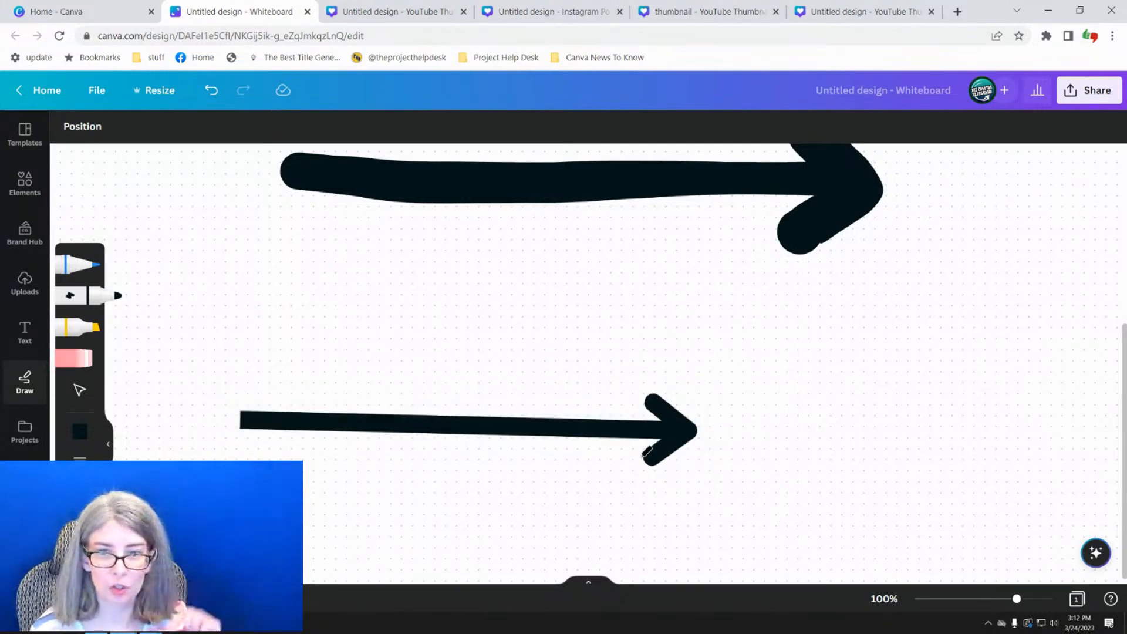
mouse_move(239, 338)
left_mouse_down()
mouse_move(518, 349)
mouse_move(506, 304)
mouse_move(532, 363)
mouse_move(485, 396)
left_mouse_up()
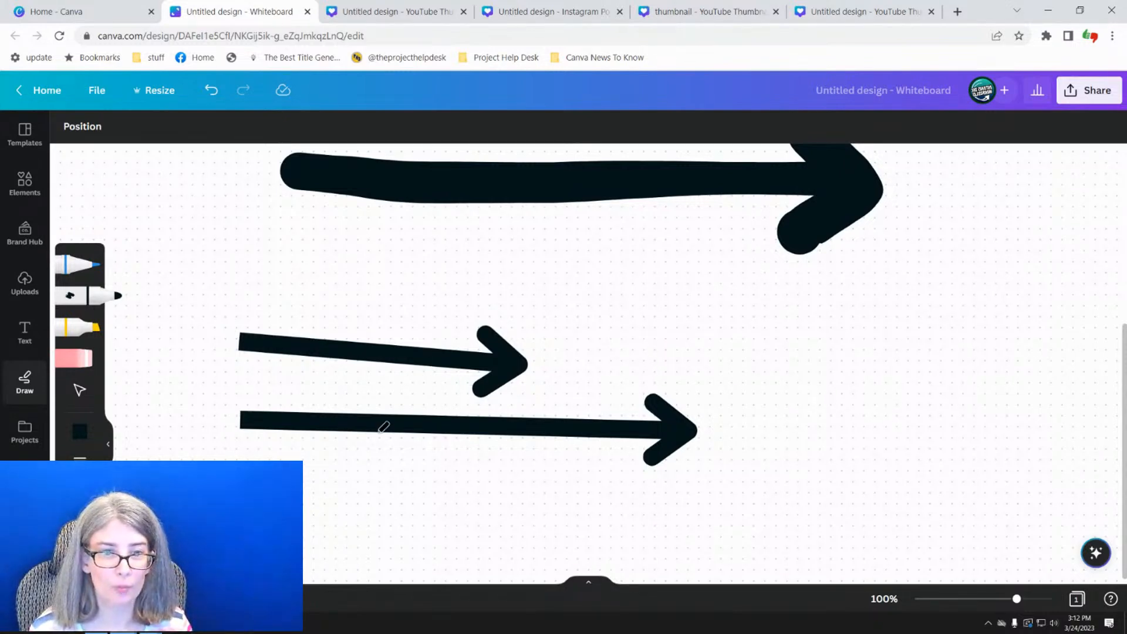
- Try different line-end styles on the shorter arrow: filled arrowhead, hollow circle and filled square
left_click(80, 389)
left_click(350, 345)
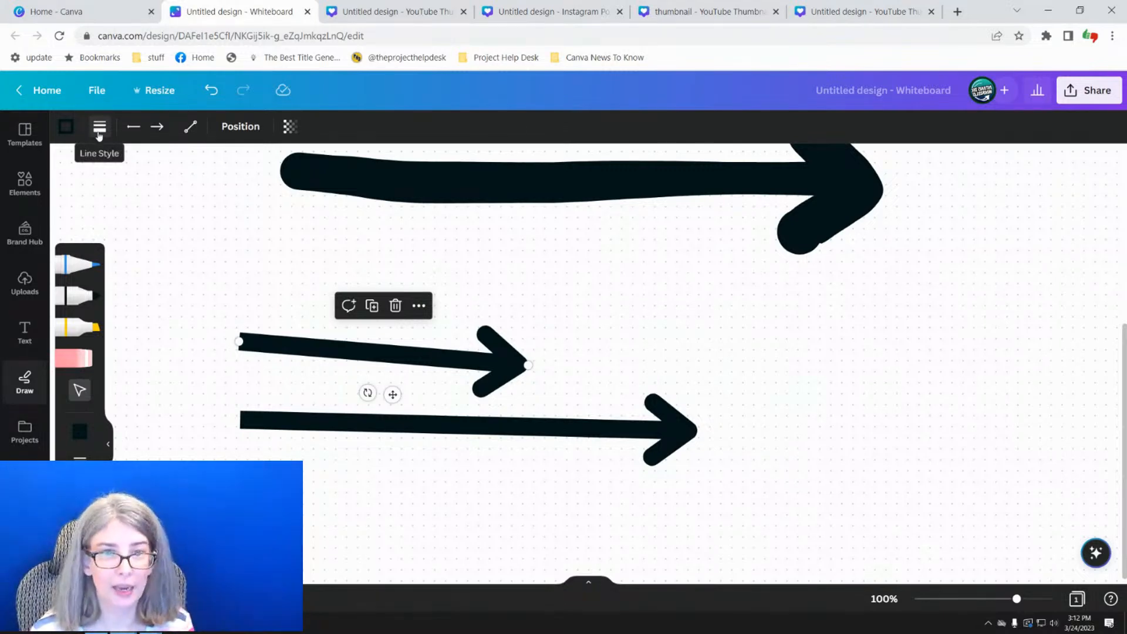
left_click(156, 128)
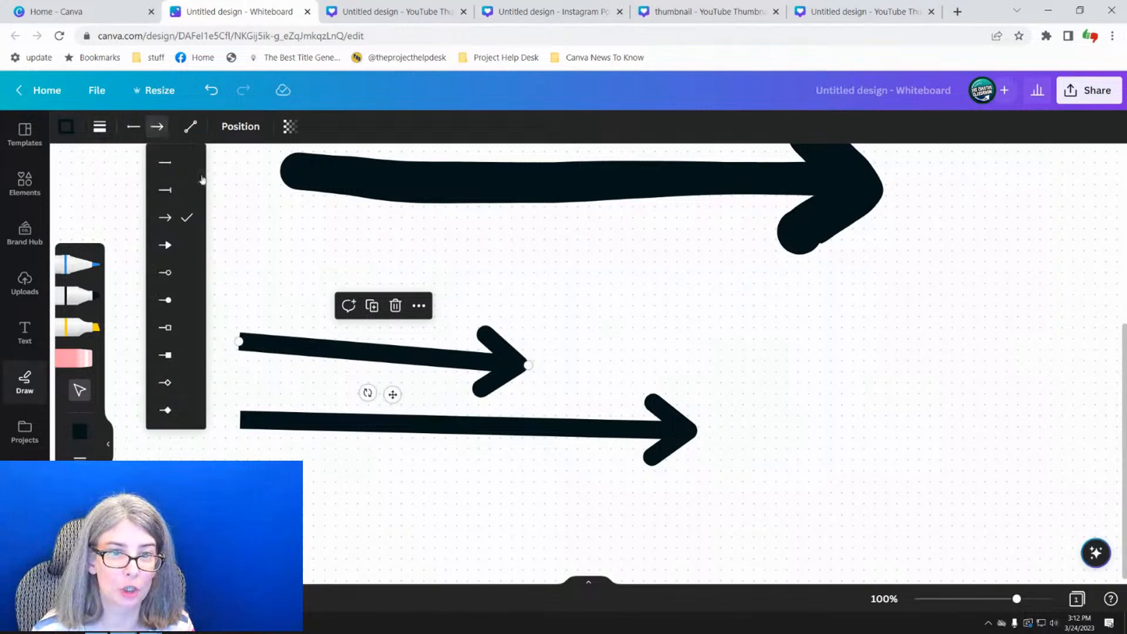
left_click(173, 246)
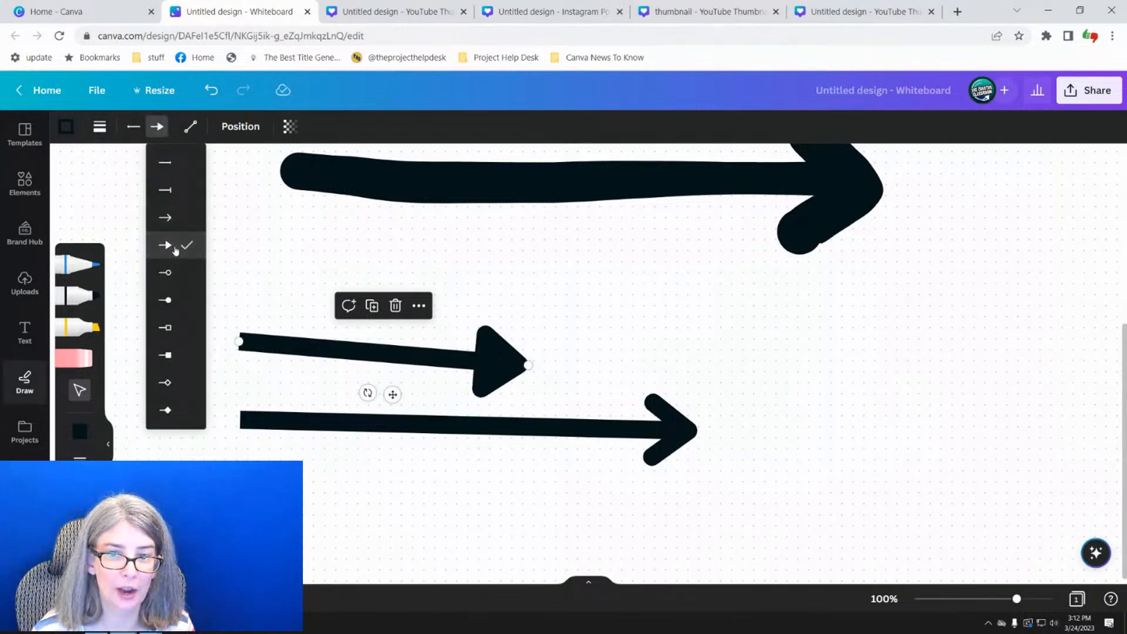
left_click(174, 279)
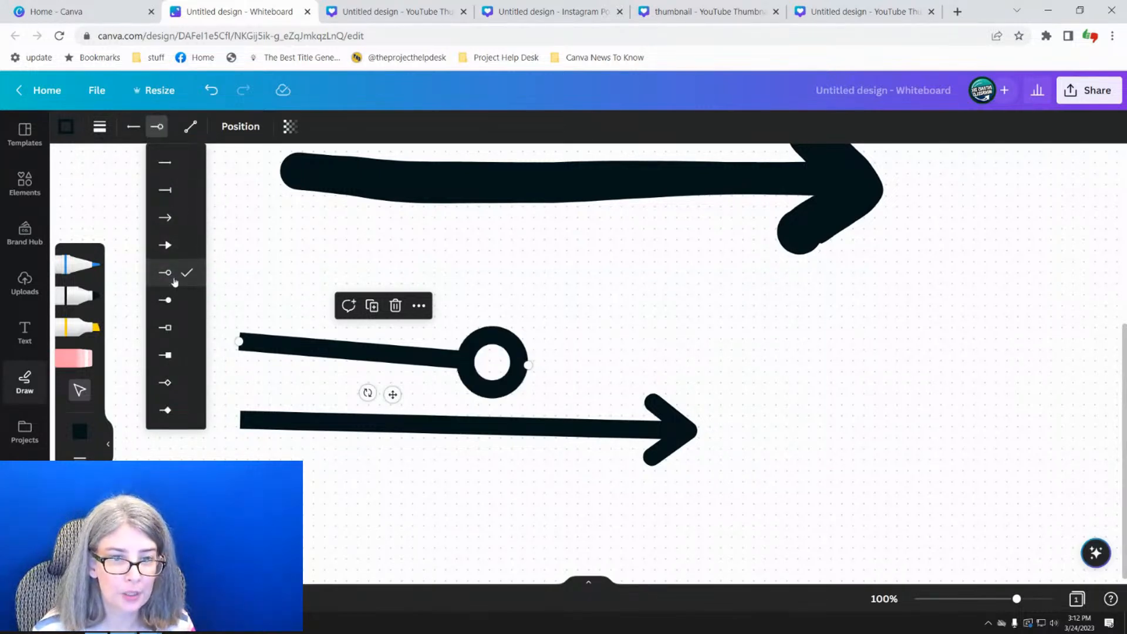
left_click(170, 355)
- Delete the short restyled line and the straight arrow beneath it
left_click(395, 305)
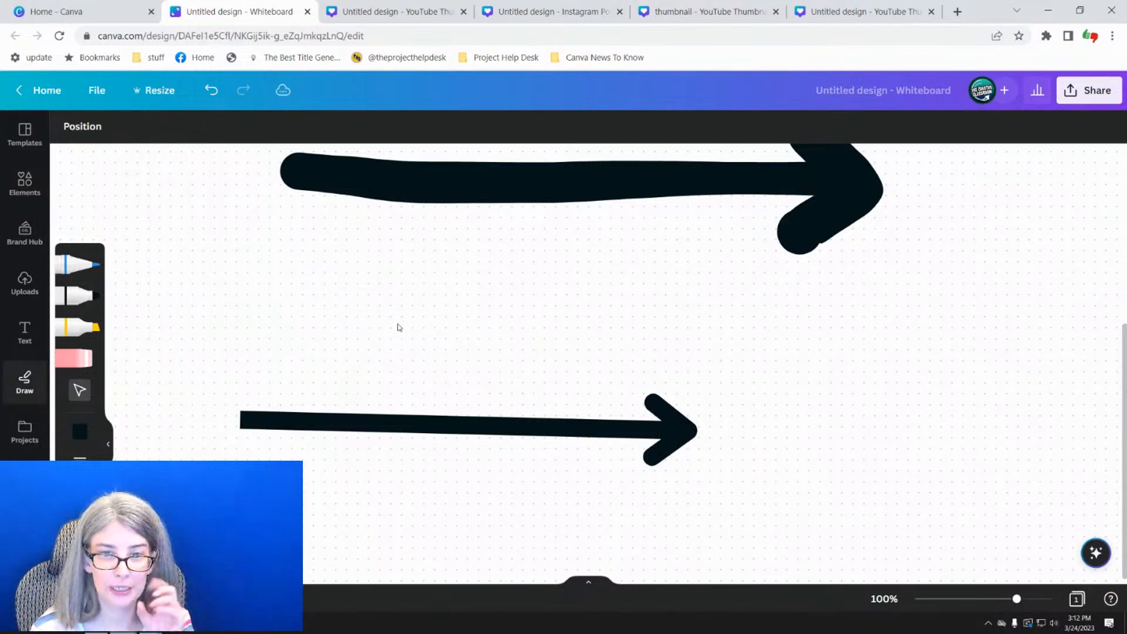
left_click(390, 426)
key("Delete")
- Move the pasted shape list slightly to the right, clear of the drawing tools
scroll(403, 391, "up", 7)
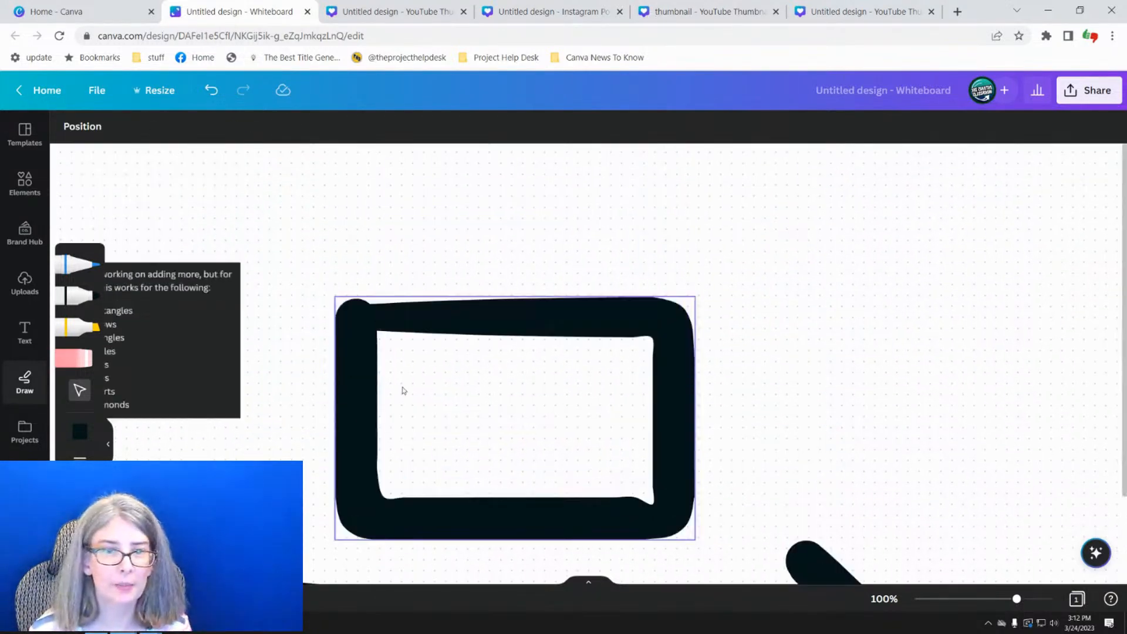
scroll(234, 329, "down", 2)
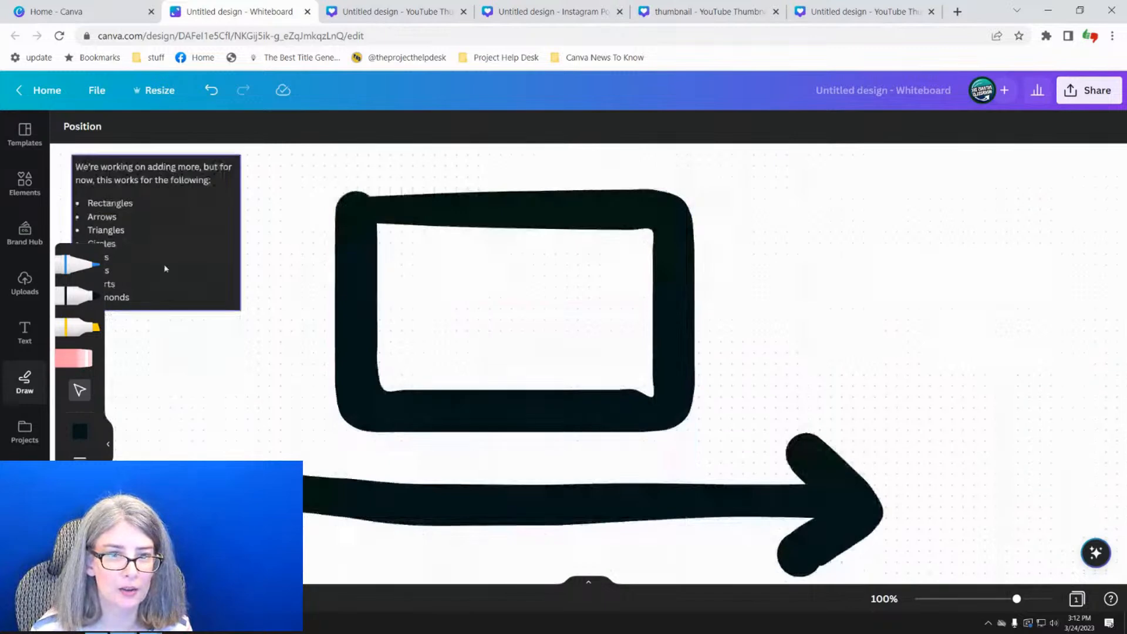
left_click(169, 265)
left_click_drag(169, 265, 209, 263)
- Draw a triangle and a circle side by side with the marker in the empty area below the large arrow
scroll(376, 305, "down", 5)
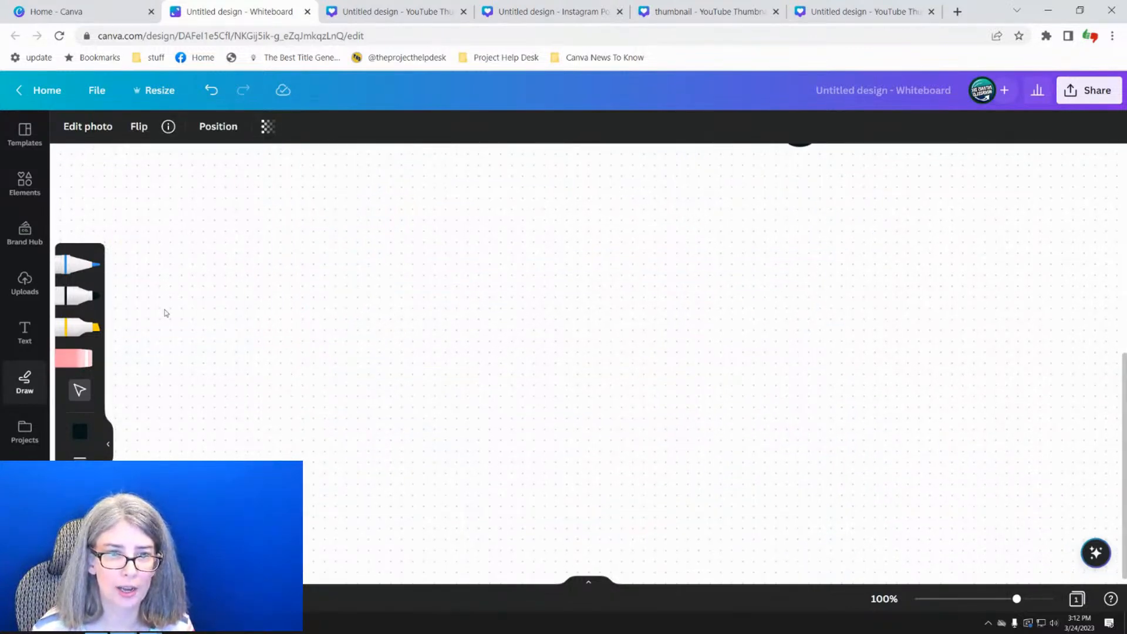
left_click(76, 295)
mouse_move(496, 239)
left_mouse_down()
mouse_move(457, 290)
mouse_move(397, 442)
mouse_move(634, 455)
mouse_move(566, 284)
mouse_move(516, 226)
left_mouse_up()
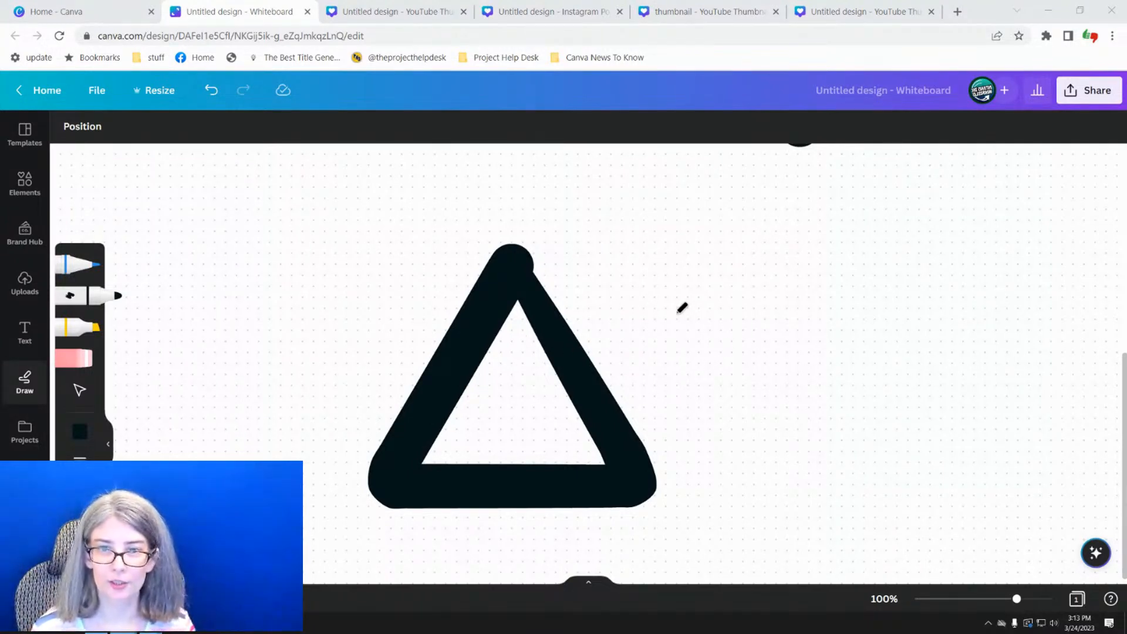
left_click(840, 277)
mouse_move(841, 275)
left_mouse_down()
mouse_move(748, 283)
mouse_move(702, 361)
mouse_move(735, 444)
mouse_move(837, 484)
mouse_move(946, 436)
mouse_move(931, 305)
mouse_move(840, 270)
left_mouse_up()
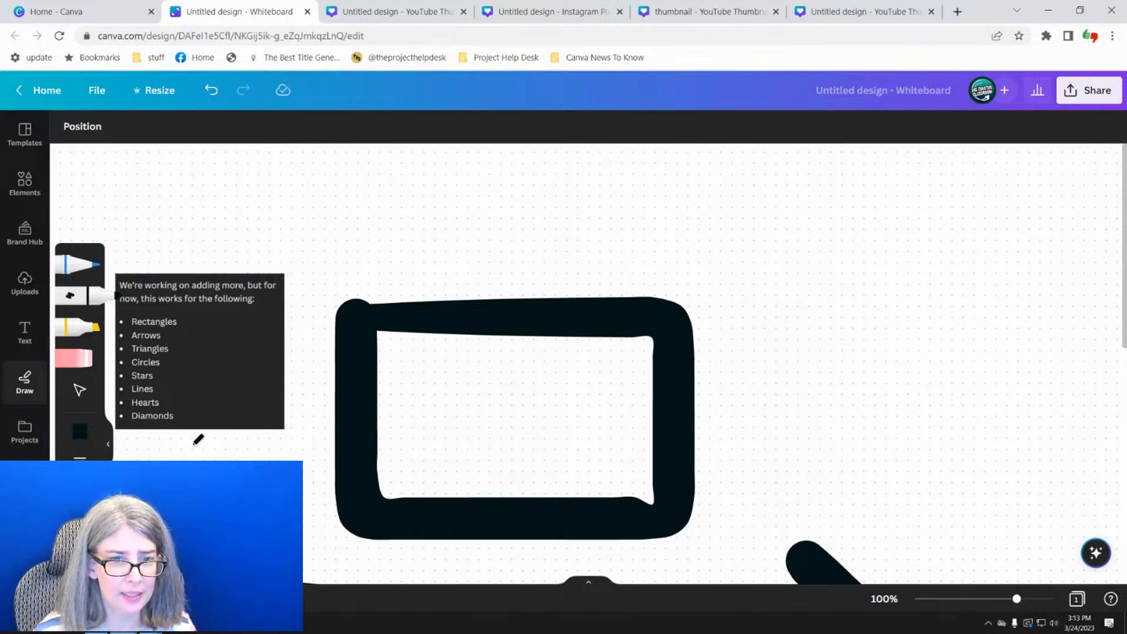
- Draw a long horizontal line below the triangle and circle, with a heart and a diamond underneath it
scroll(199, 439, "down", 15)
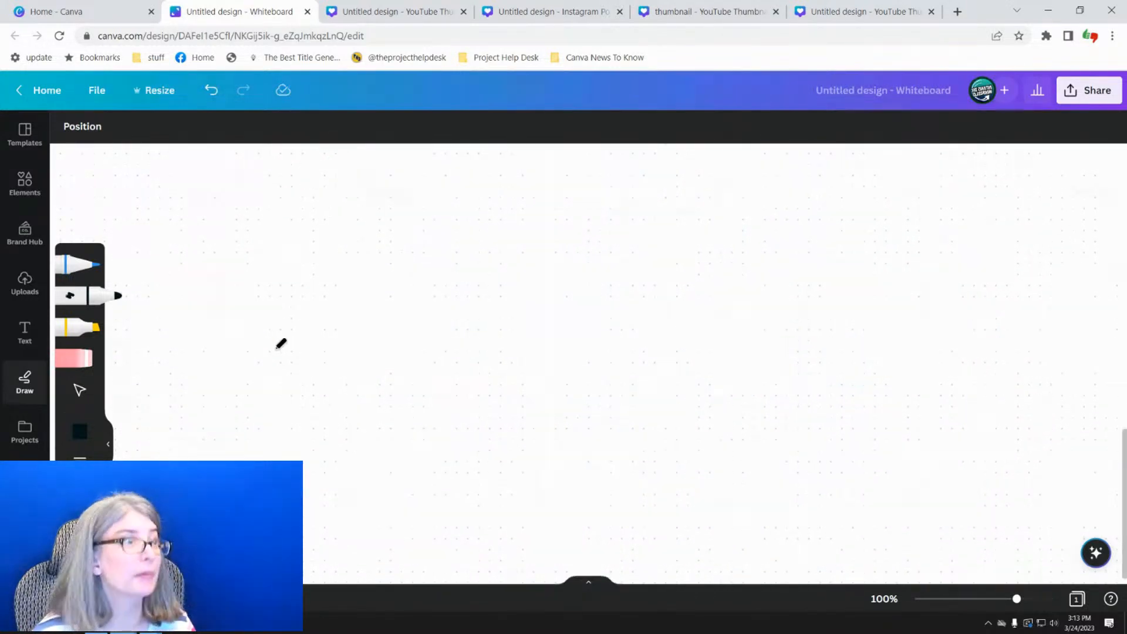
left_click_drag(207, 323, 754, 322)
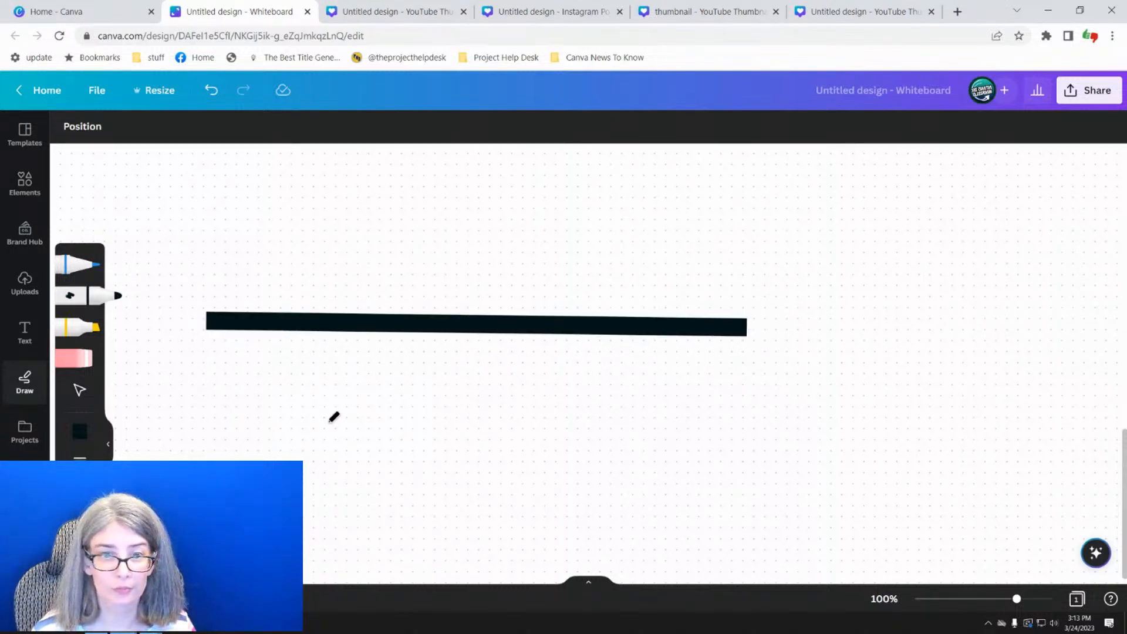
mouse_move(375, 427)
left_mouse_down()
mouse_move(403, 383)
mouse_move(478, 444)
mouse_move(395, 509)
mouse_move(283, 446)
mouse_move(344, 393)
mouse_move(385, 415)
left_mouse_up()
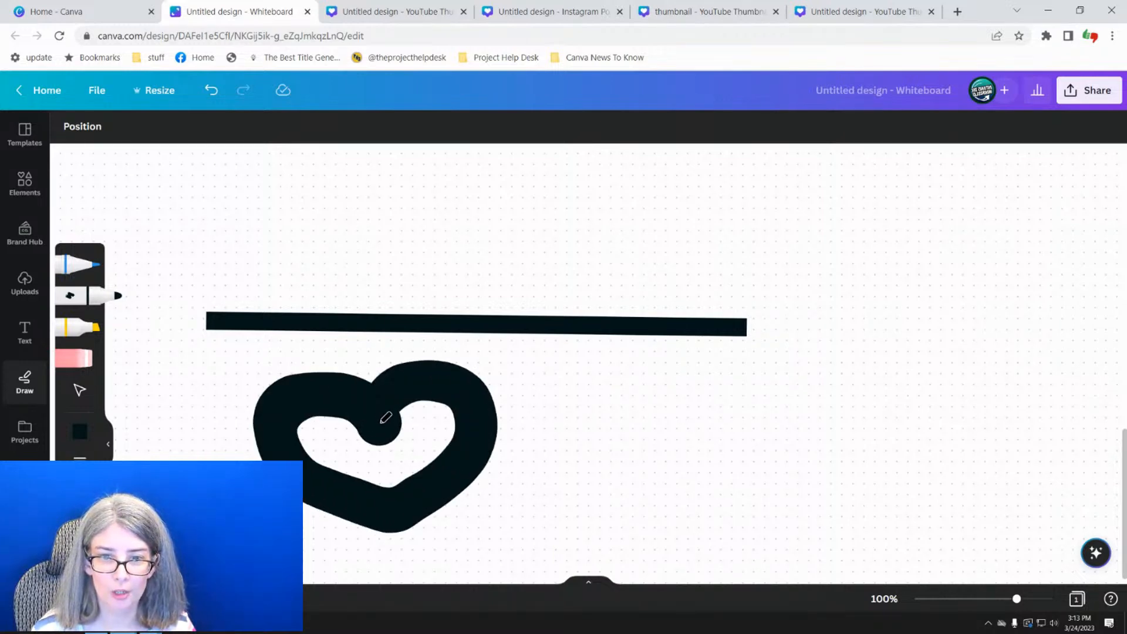
mouse_move(741, 460)
left_mouse_down()
mouse_move(785, 371)
mouse_move(858, 487)
mouse_move(796, 569)
mouse_move(750, 471)
left_mouse_up()
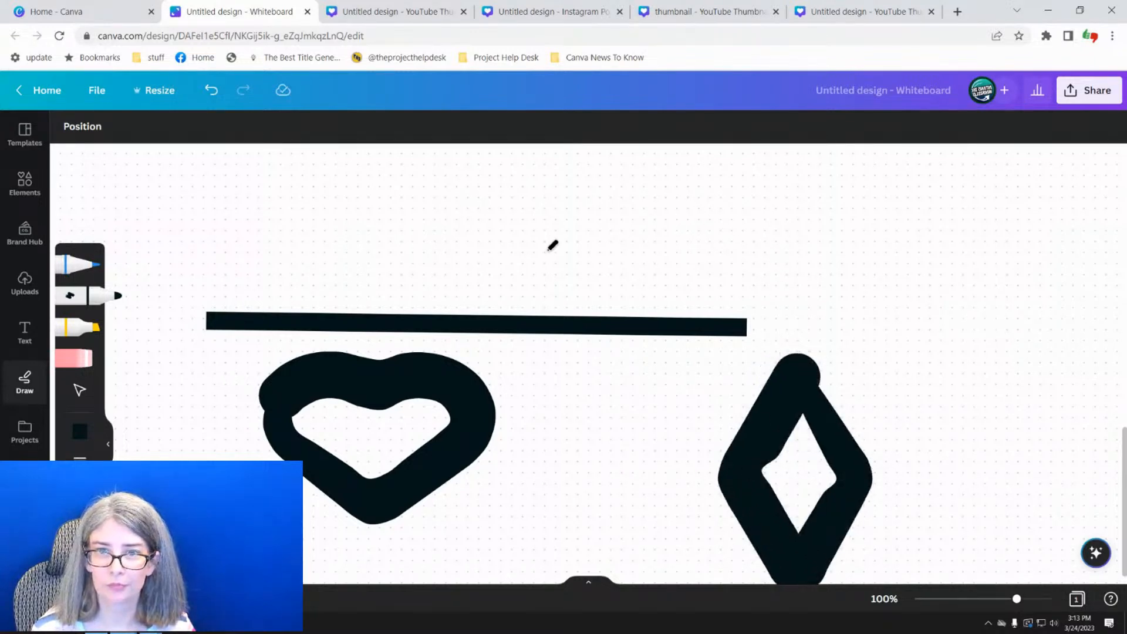
- Draw a small five-pointed star with the thick marker in the empty area below the heart and diamond
scroll(469, 252, "up", 2)
scroll(499, 299, "down", 4)
scroll(508, 309, "down", 5)
mouse_move(423, 252)
left_mouse_down()
mouse_move(426, 456)
mouse_move(514, 361)
left_mouse_up()
mouse_move(461, 330)
left_mouse_down()
mouse_move(365, 310)
mouse_move(456, 386)
mouse_move(502, 463)
mouse_move(425, 256)
left_mouse_up()
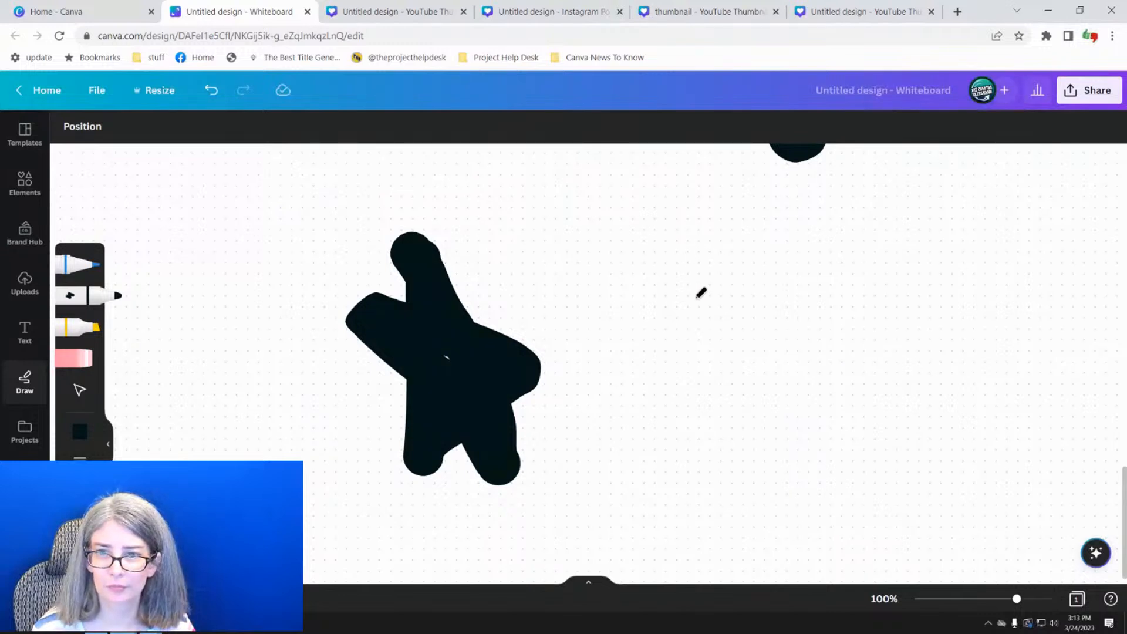
- Adjust the marker's stroke settings and draw a larger, semi-transparent five-pointed star beside the first one
scroll(679, 411, "down", 2)
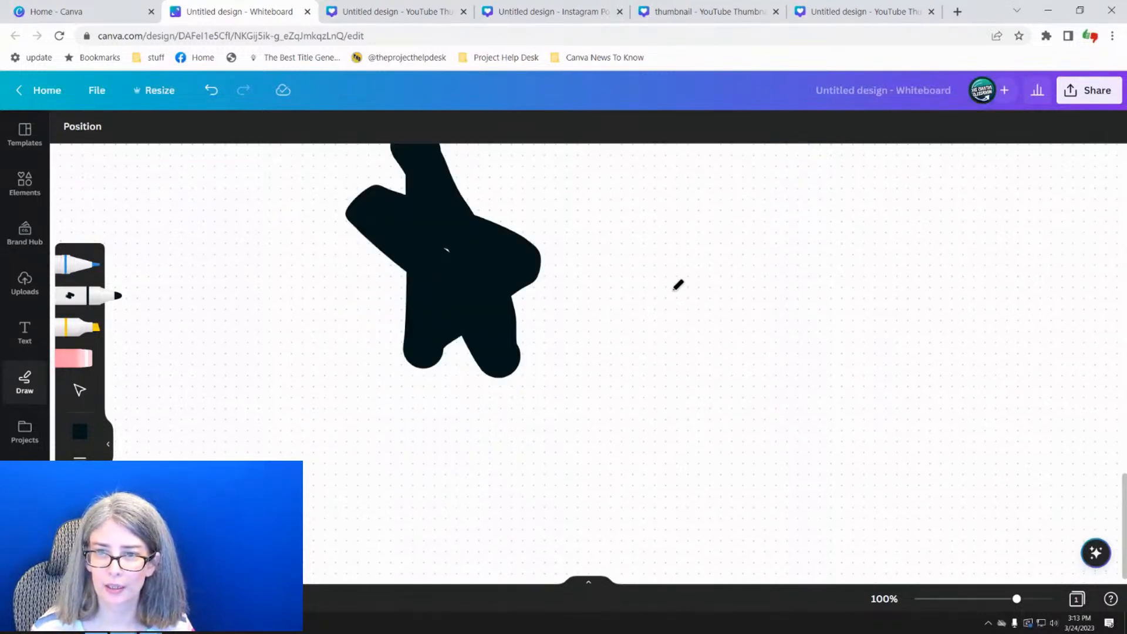
left_click(80, 461)
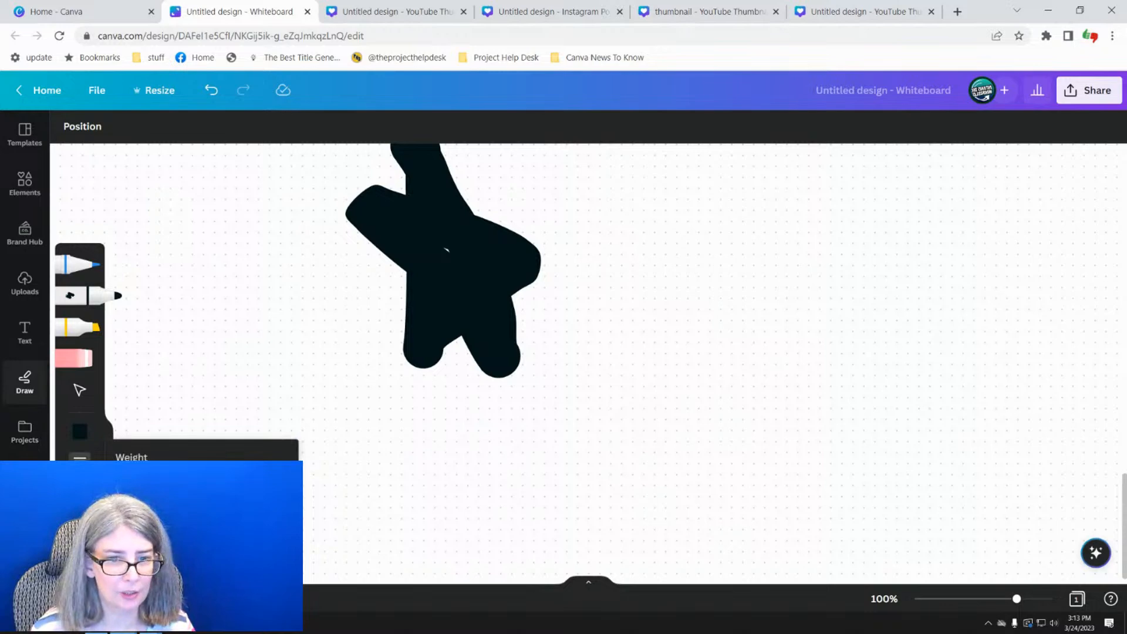
mouse_move(685, 234)
left_mouse_down()
mouse_move(687, 510)
mouse_move(847, 348)
mouse_move(557, 324)
mouse_move(858, 522)
mouse_move(695, 237)
left_mouse_up()
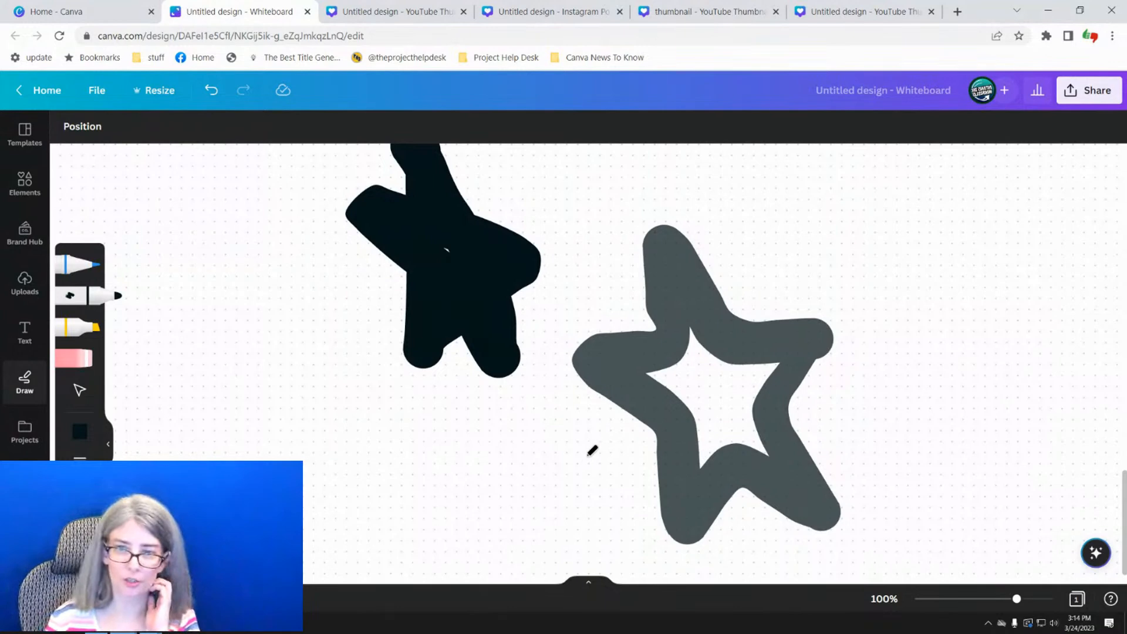
- Review the drawn shapes against the pasted list of supported shapes
scroll(594, 445, "up", 8)
scroll(596, 442, "up", 10)
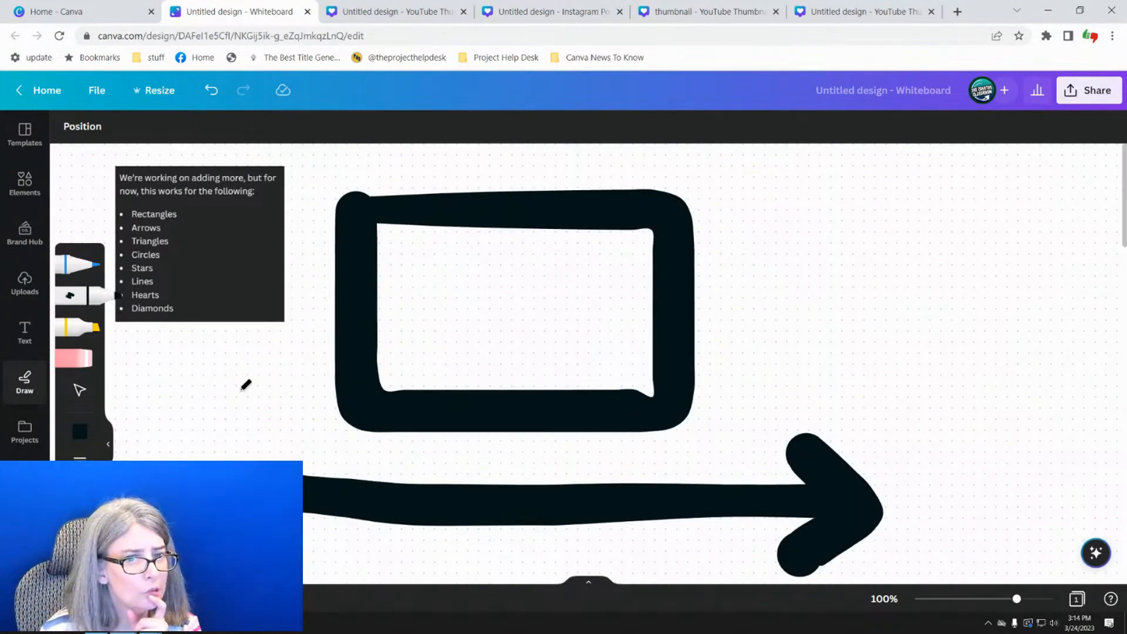
scroll(241, 387, "down", 4)
scroll(247, 378, "down", 8)
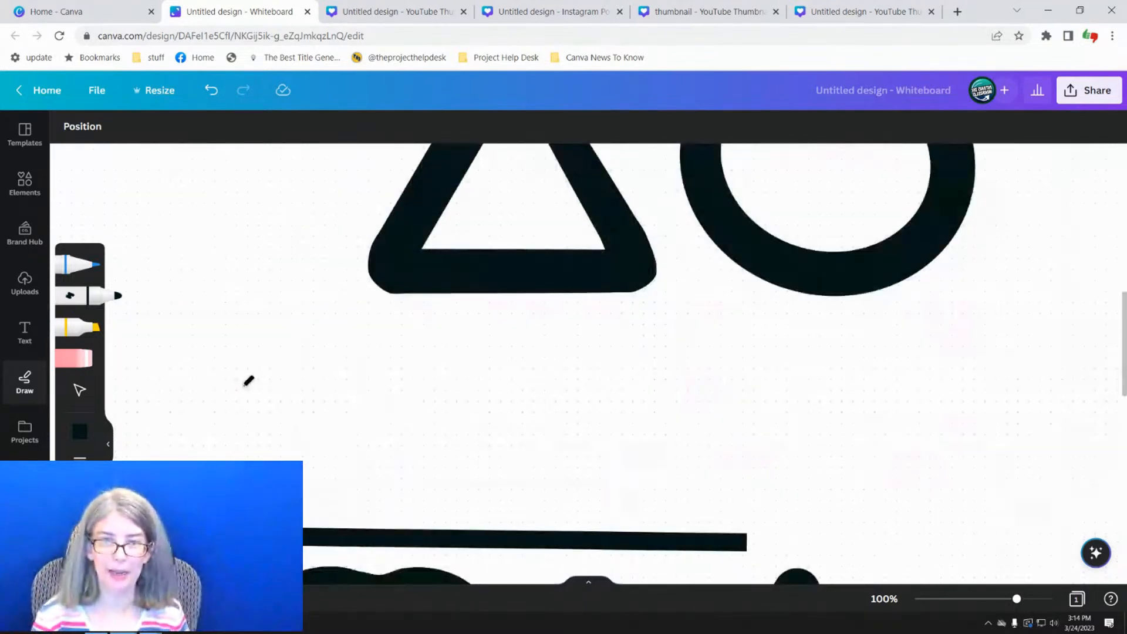
scroll(305, 234, "up", 4)
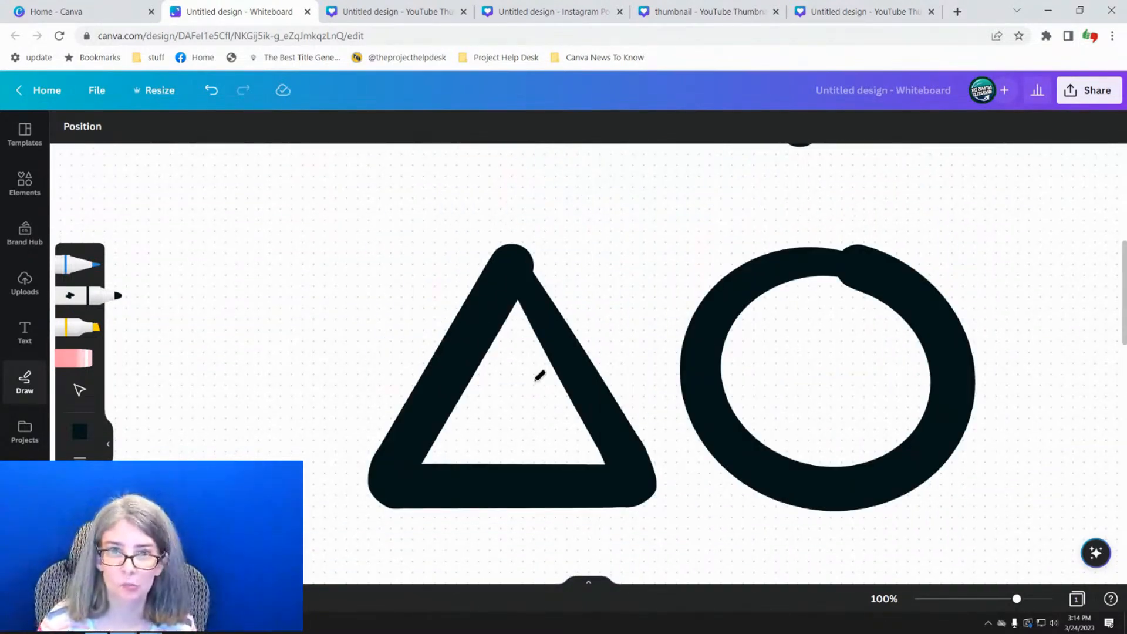
- Draw a semi-transparent marker scribble across the triangle's upper part and shift it slightly down and to the left
left_click(93, 96)
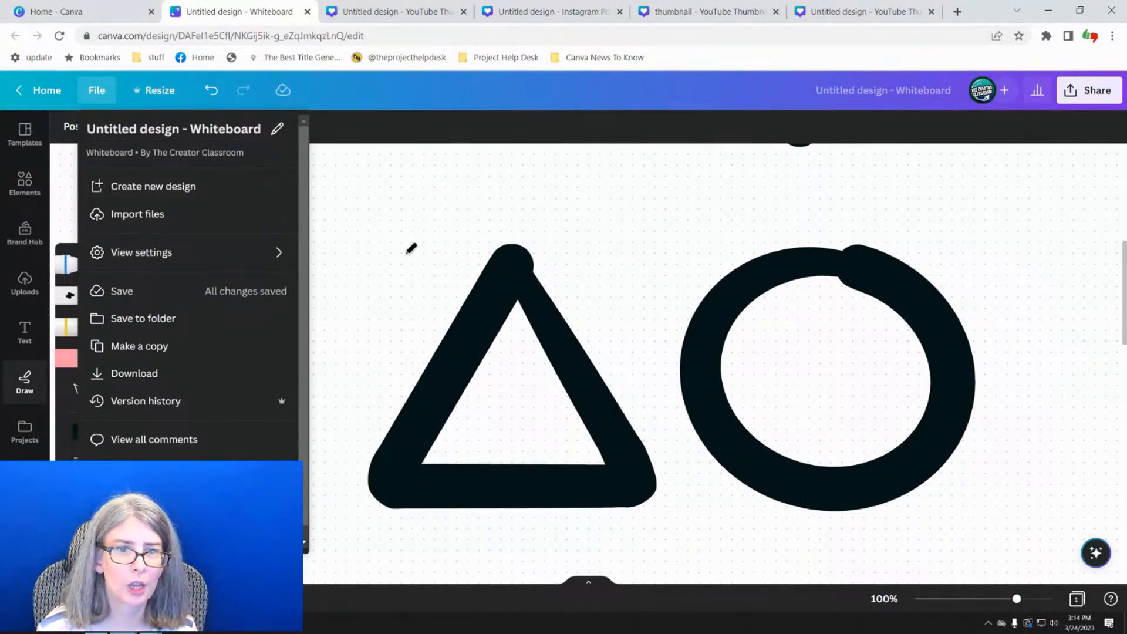
mouse_move(384, 258)
left_mouse_down()
mouse_move(441, 268)
mouse_move(399, 273)
mouse_move(462, 249)
mouse_move(568, 283)
mouse_move(516, 346)
left_mouse_up()
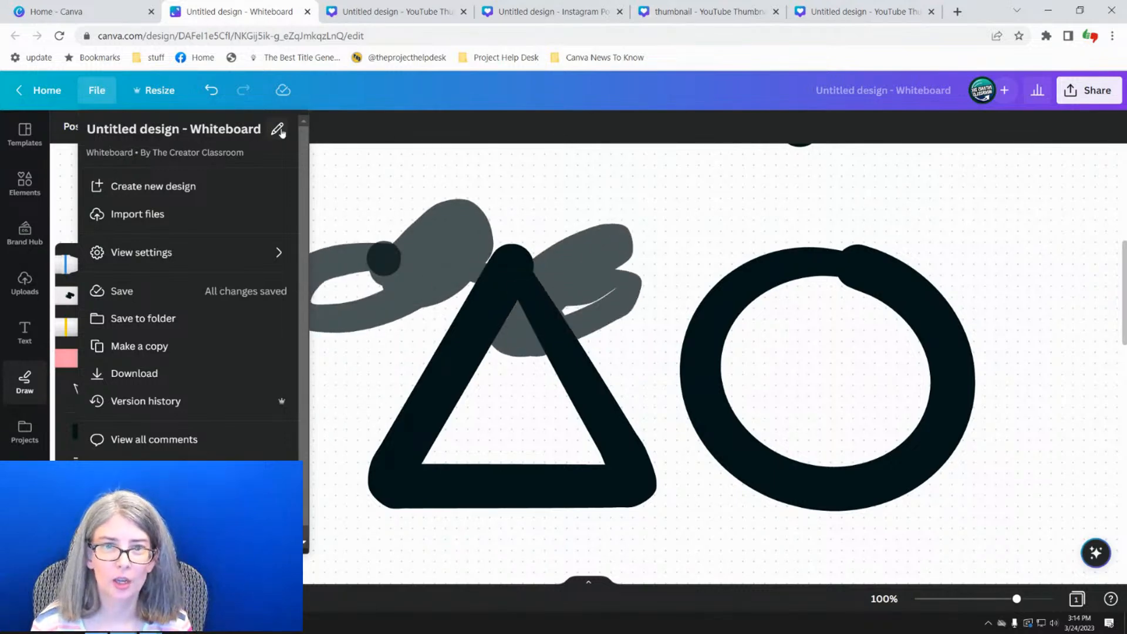
left_click(371, 467)
left_click(66, 387)
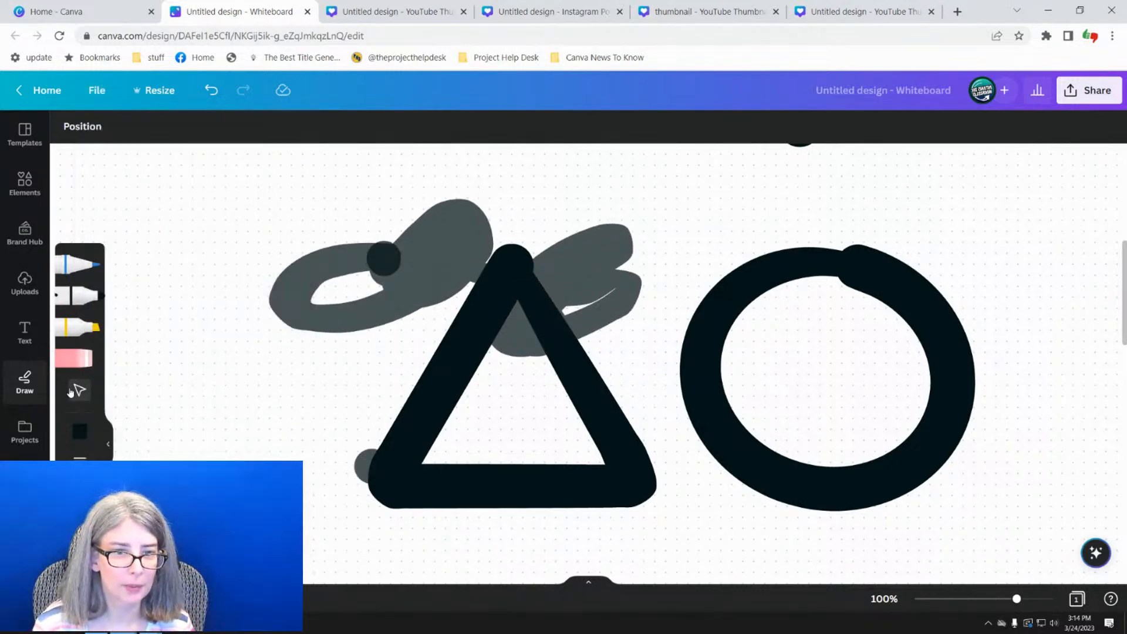
left_click_drag(180, 380, 337, 352)
left_click_drag(345, 292, 311, 330)
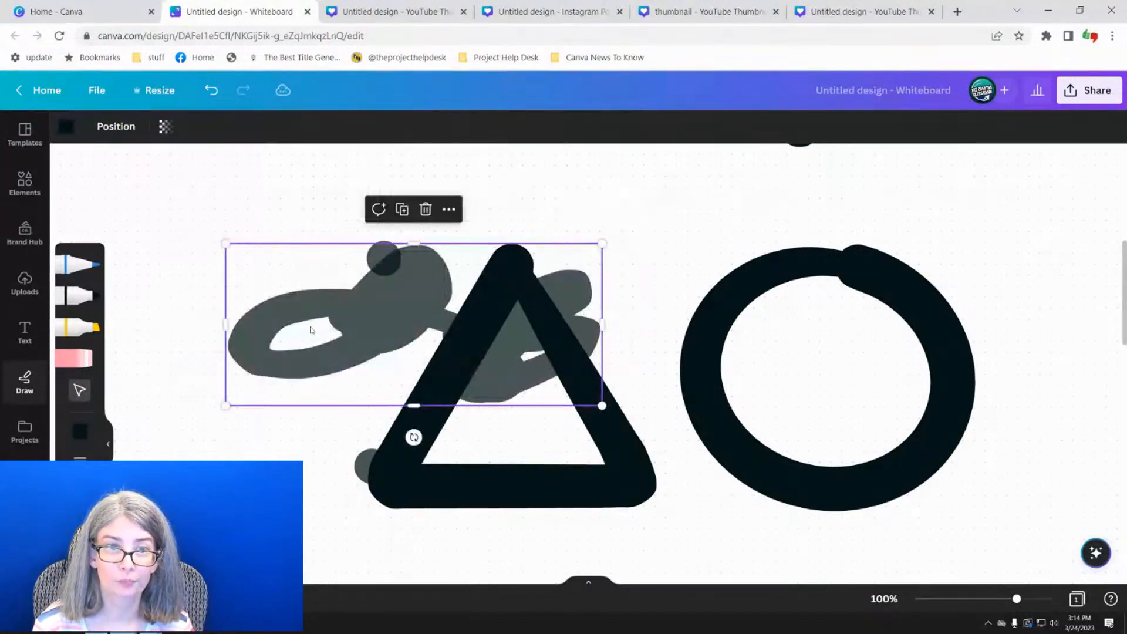
- Return to the Canva home page and create a blank YouTube Thumbnail design
left_click(39, 92)
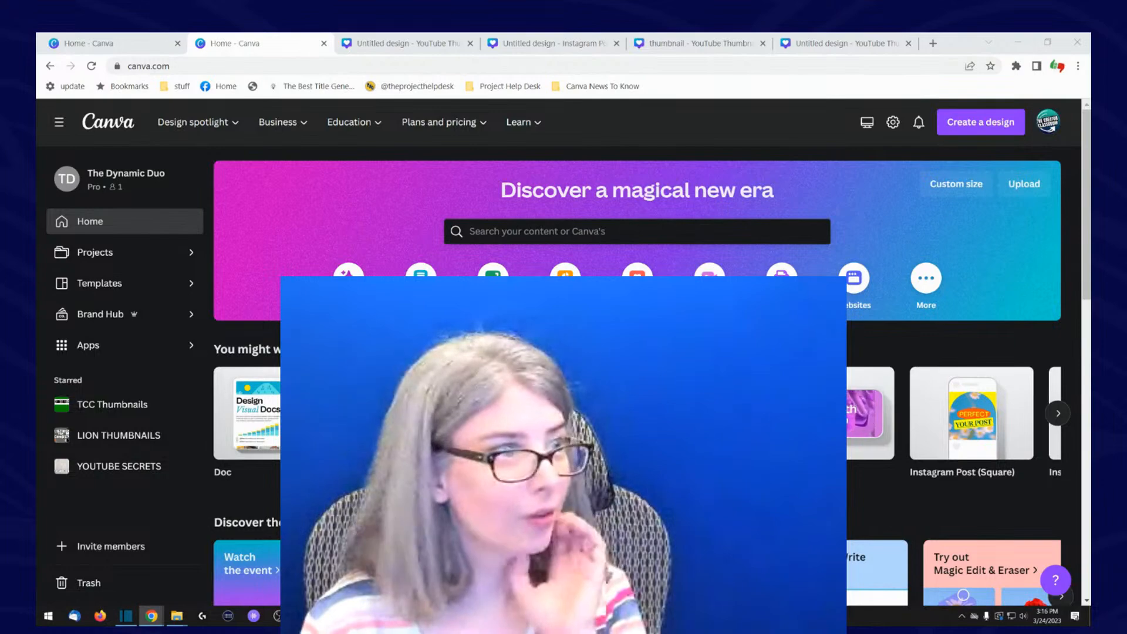
scroll(641, 375, "down", 2)
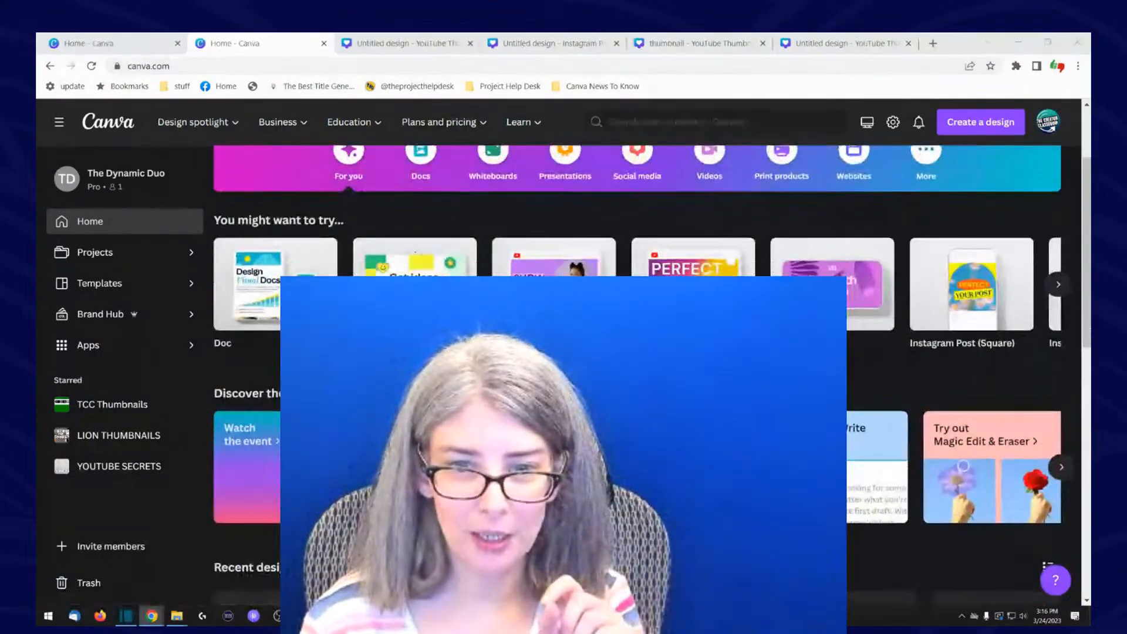
scroll(641, 375, "down", 3)
scroll(641, 375, "down", 2)
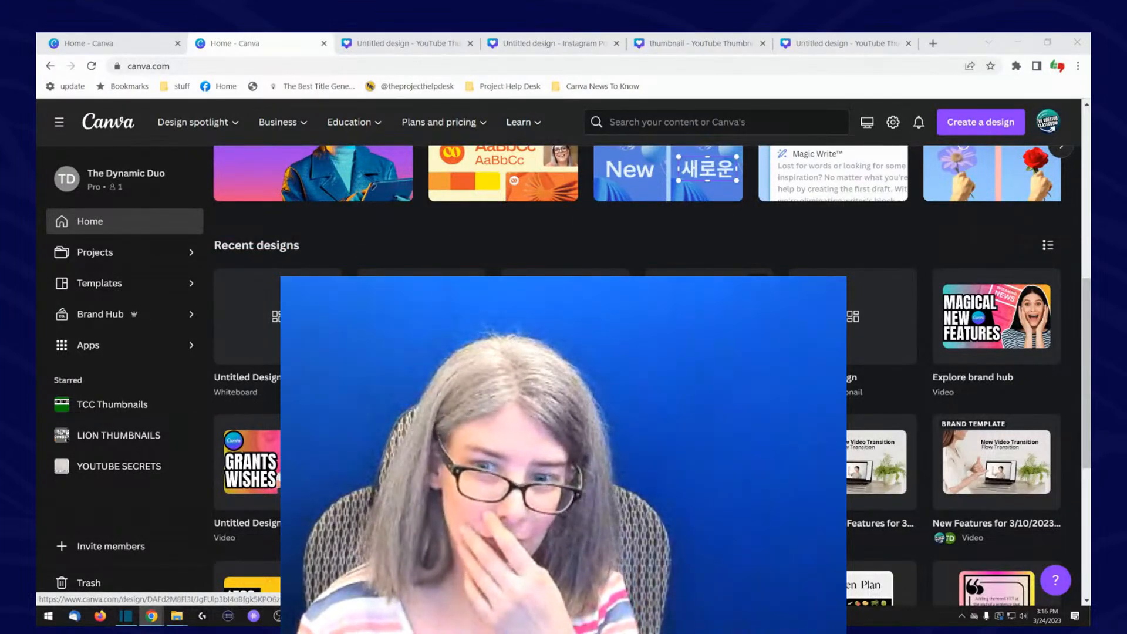
scroll(641, 375, "up", 7)
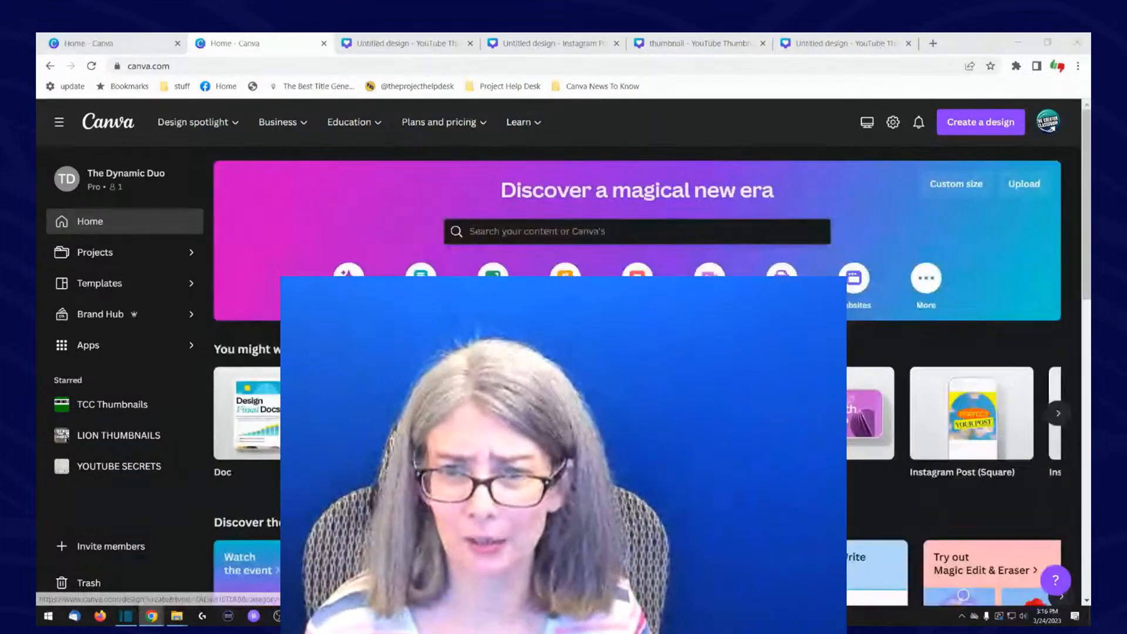
left_click(809, 413)
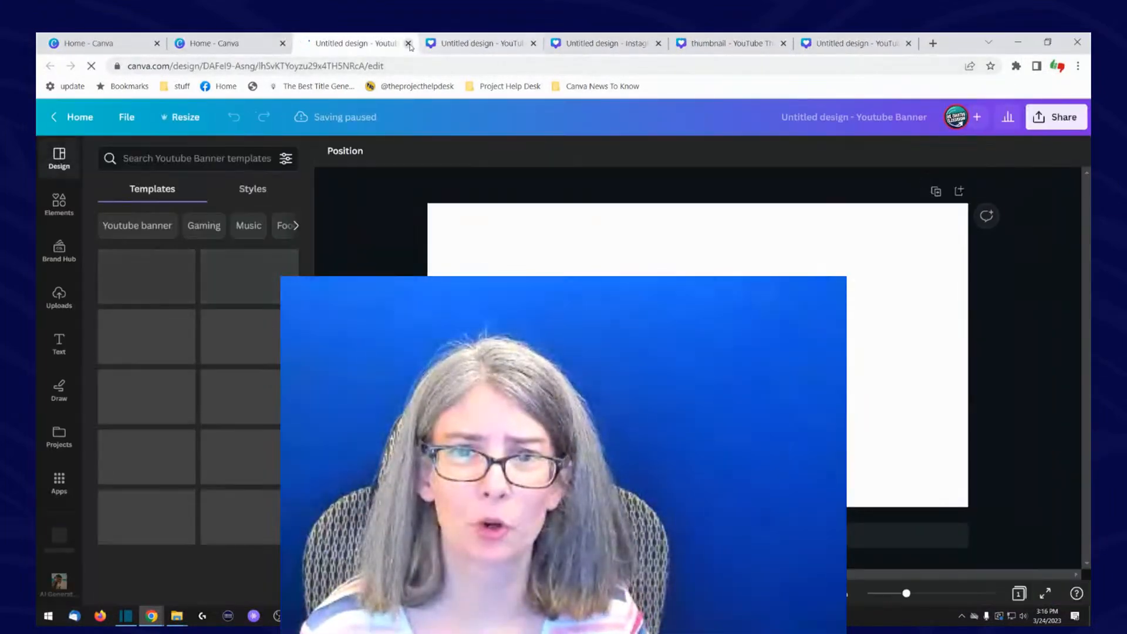
left_click(409, 43)
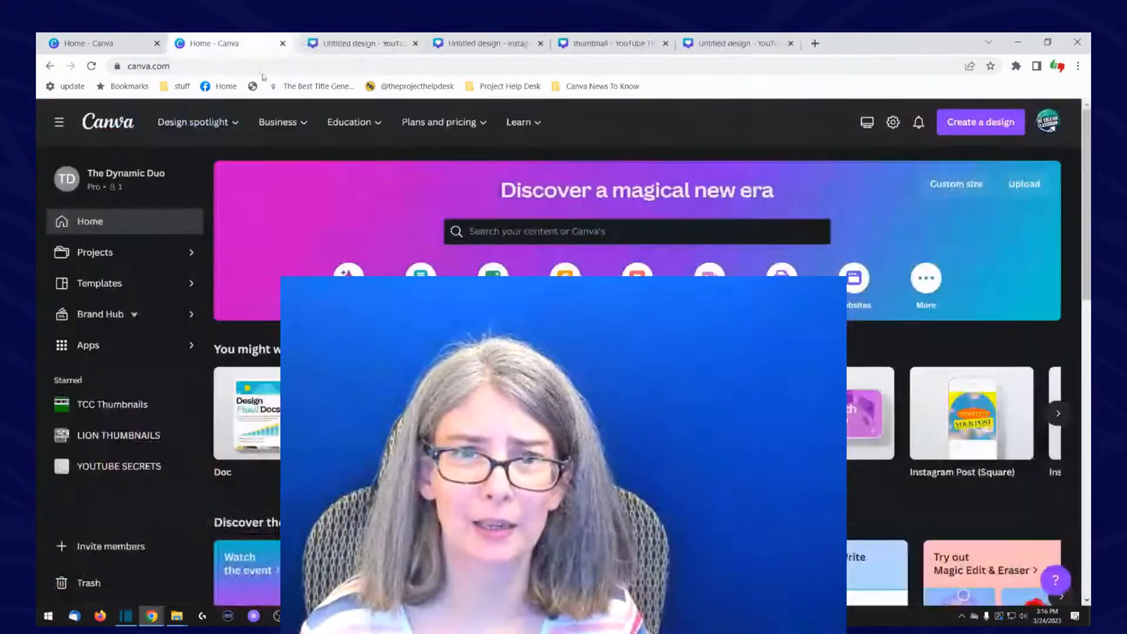
left_click(692, 413)
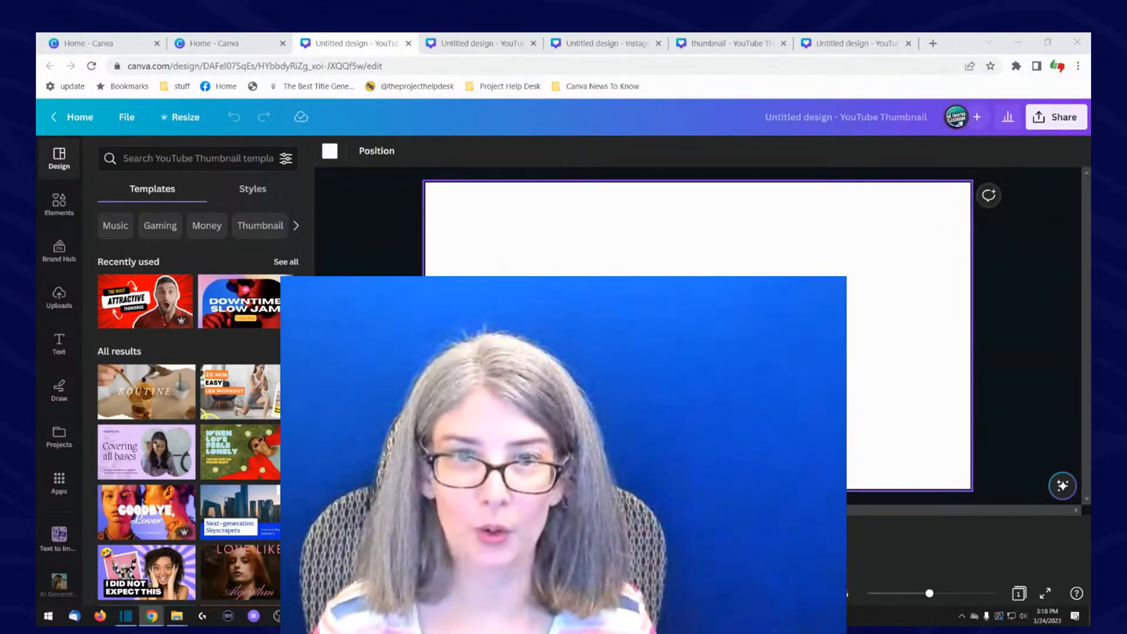
- Fill the page background with the default purple-to-turquoise gradient
left_click(331, 153)
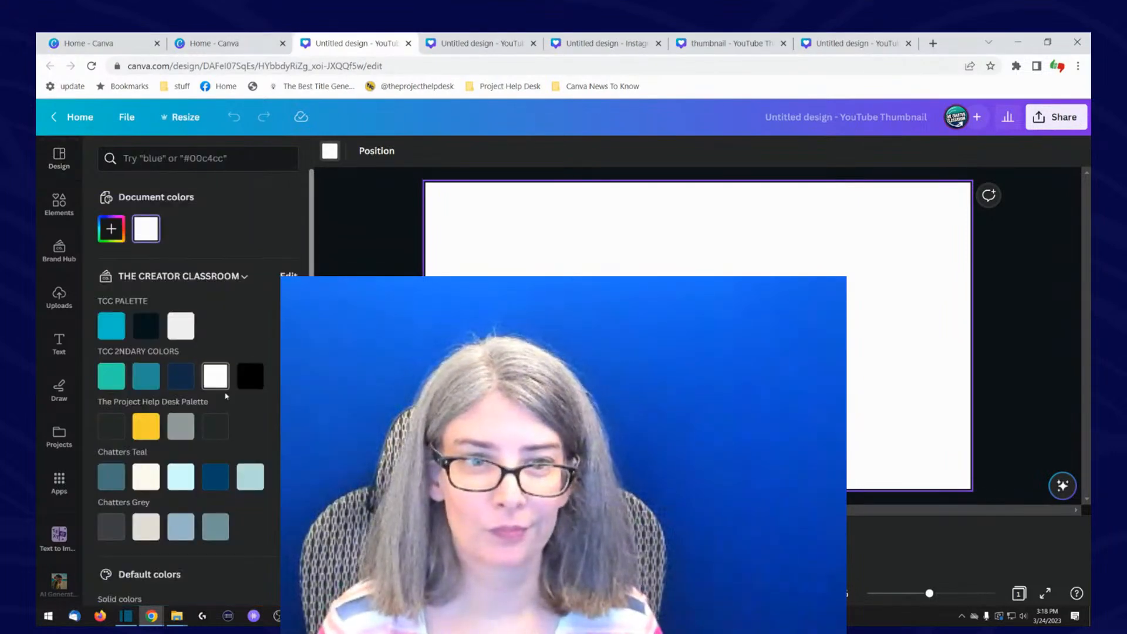
scroll(211, 384, "down", 5)
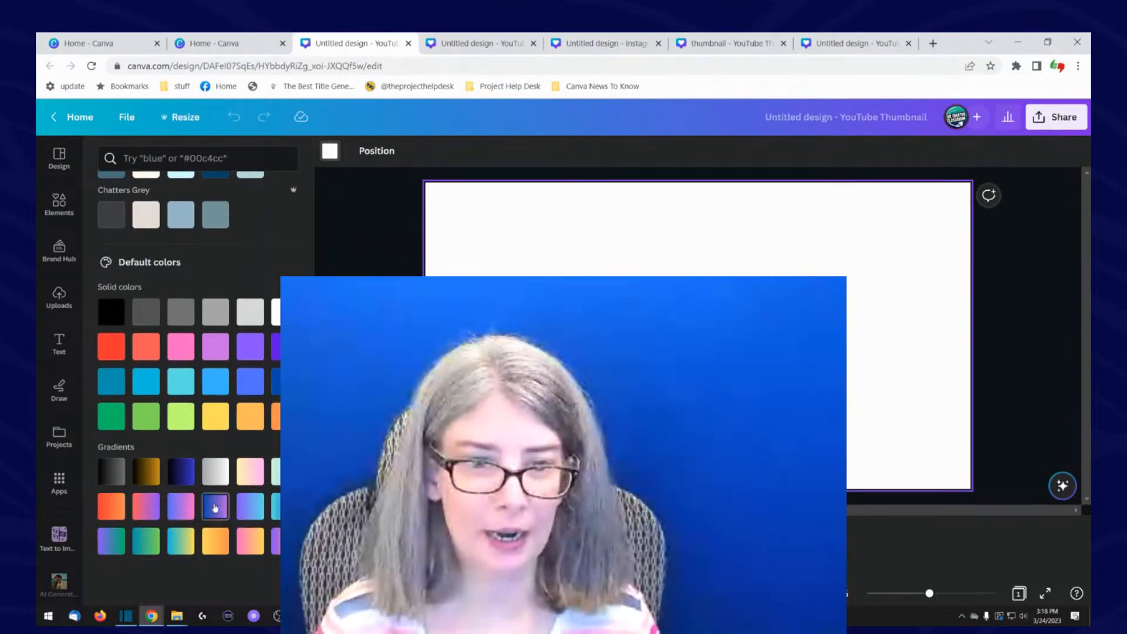
left_click(249, 510)
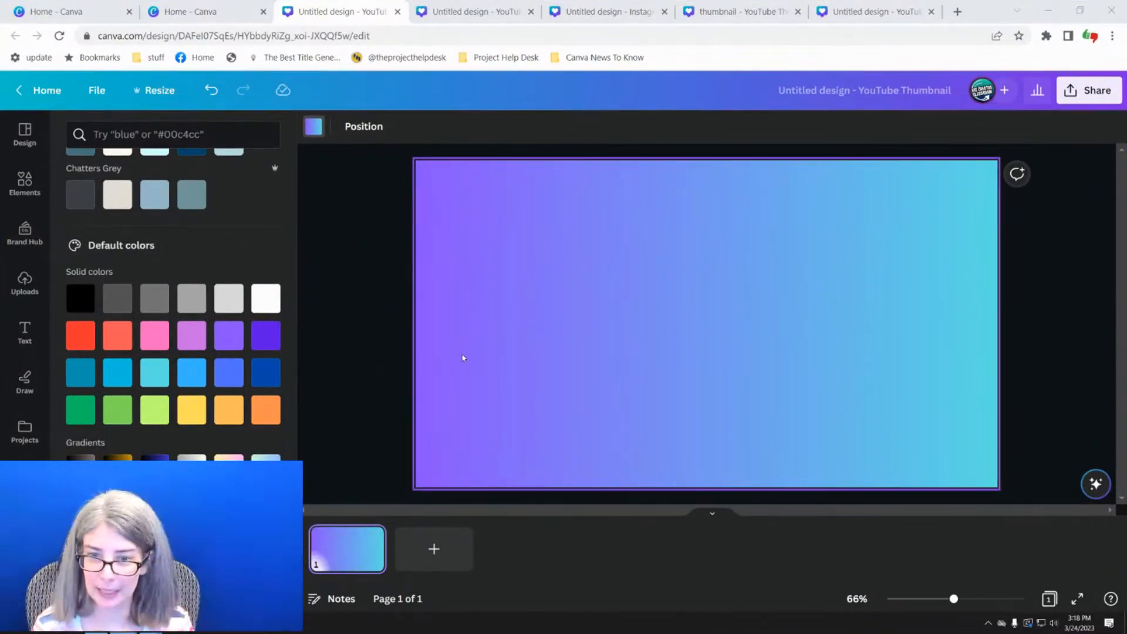
- Open the background gradient for editing and add a third gradient color to it
left_click(310, 133)
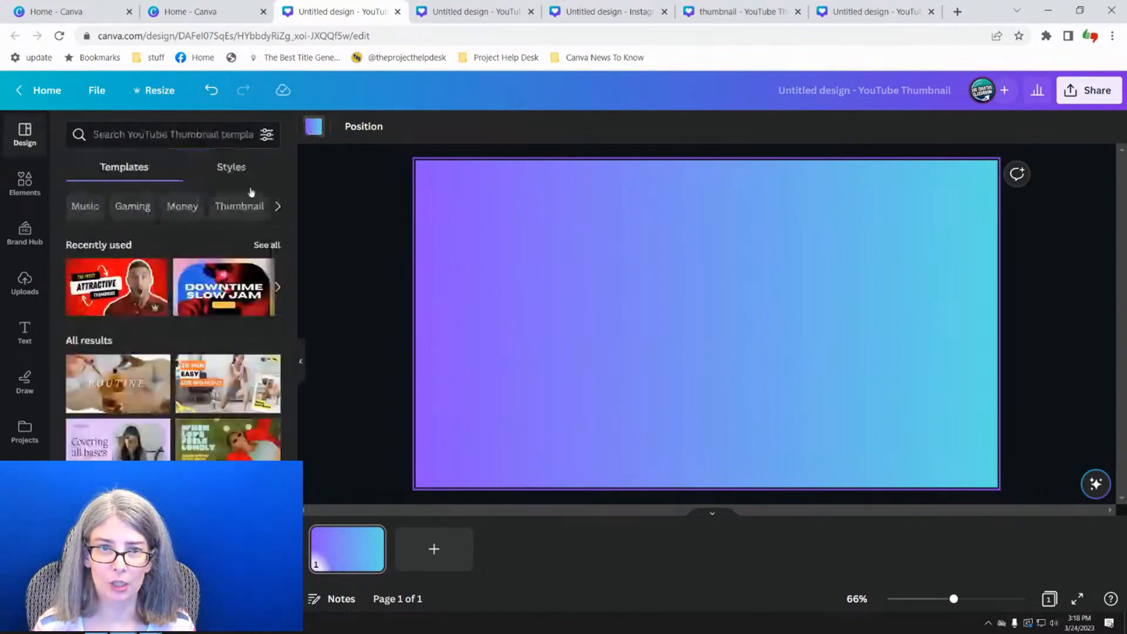
left_click(312, 127)
left_click(114, 216)
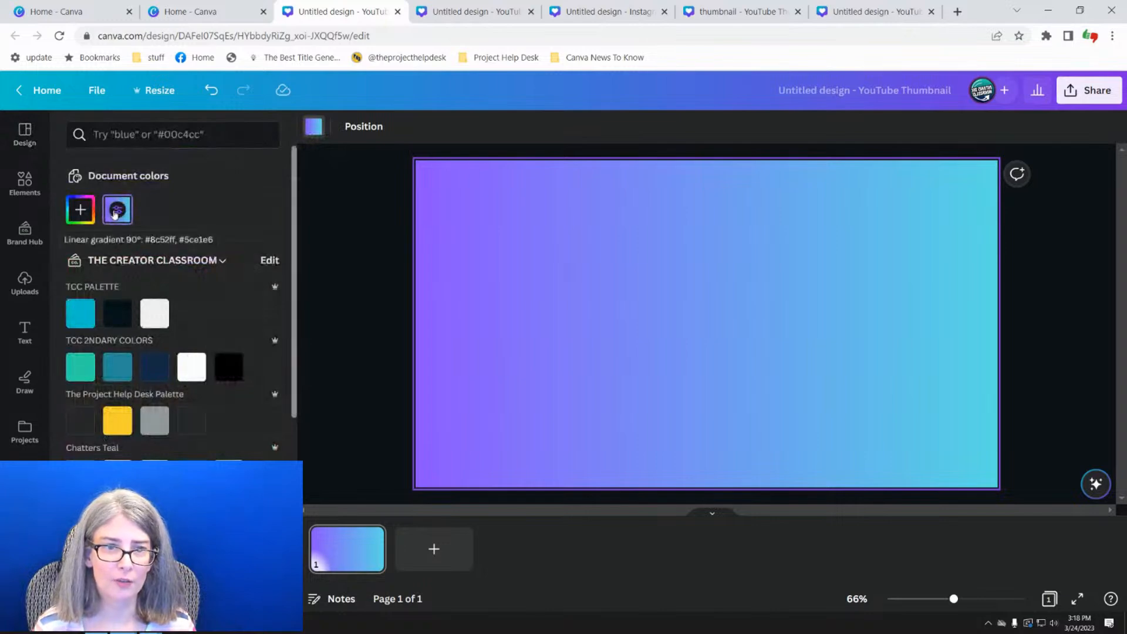
left_click(115, 215)
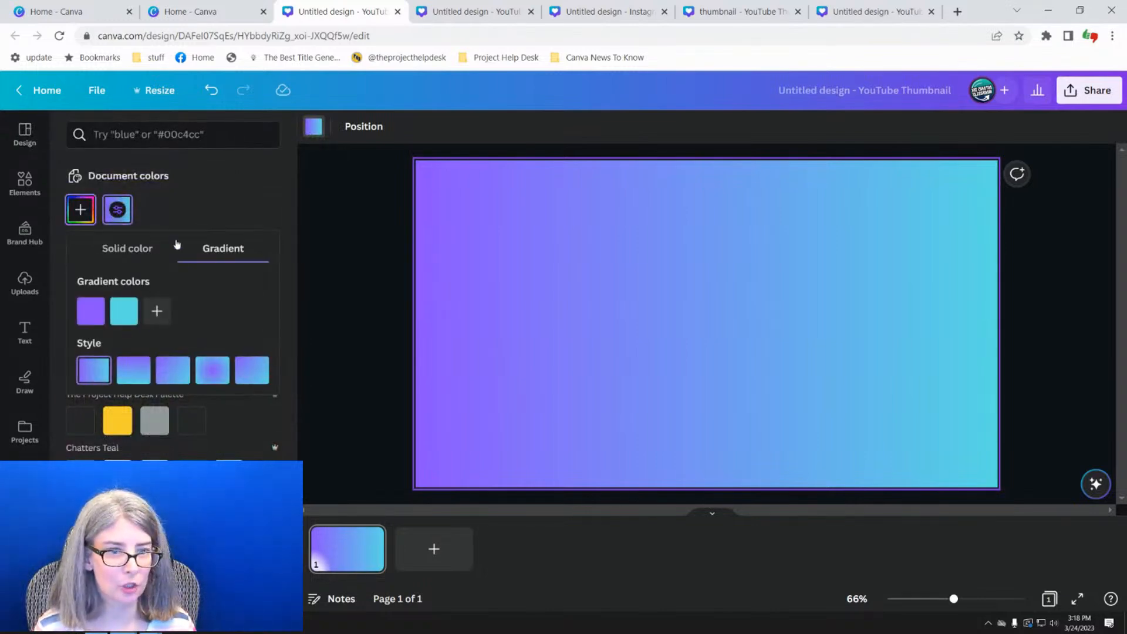
left_click(157, 311)
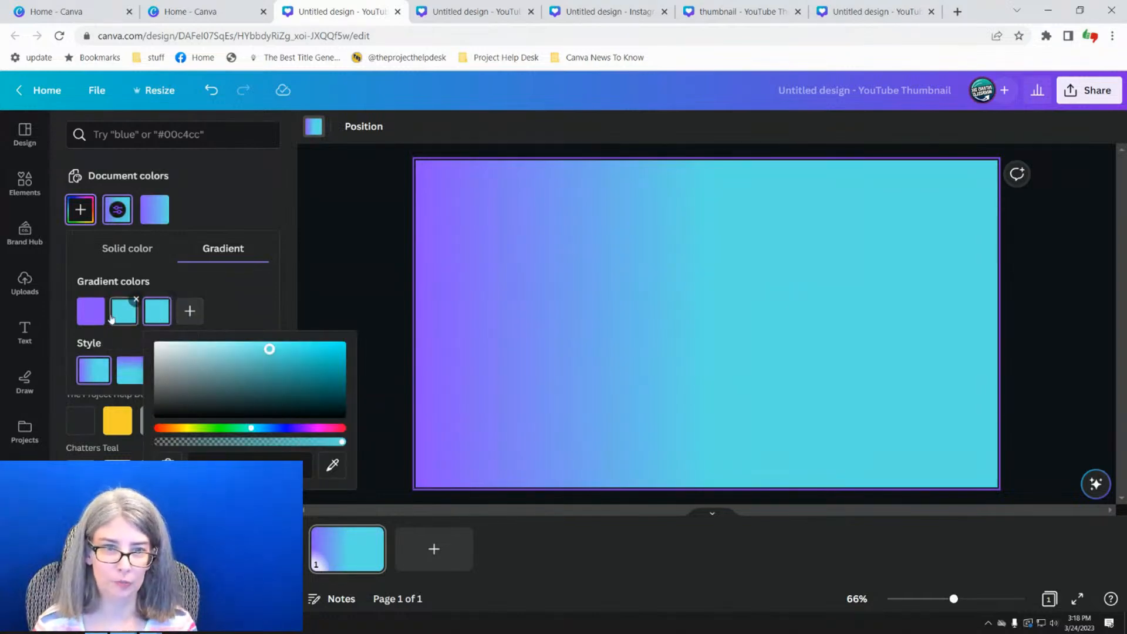
- Change the first gradient color to a saturated blue-violet and the middle one to a vivid sky blue
left_click(89, 315)
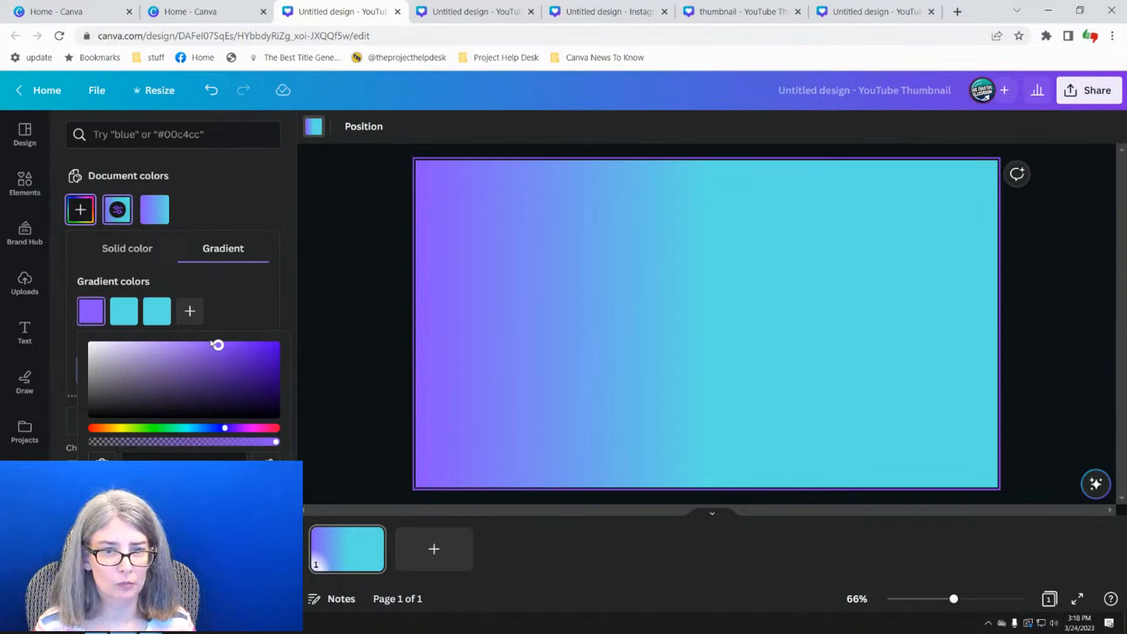
left_click_drag(218, 345, 296, 356)
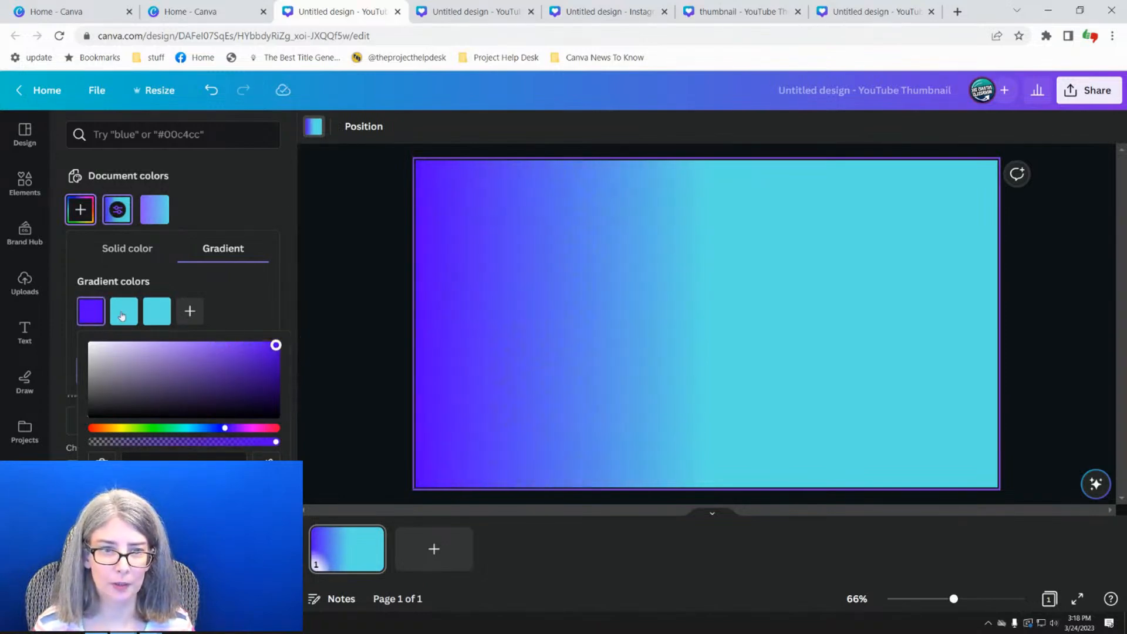
left_click(124, 311)
left_click_drag(237, 351, 305, 349)
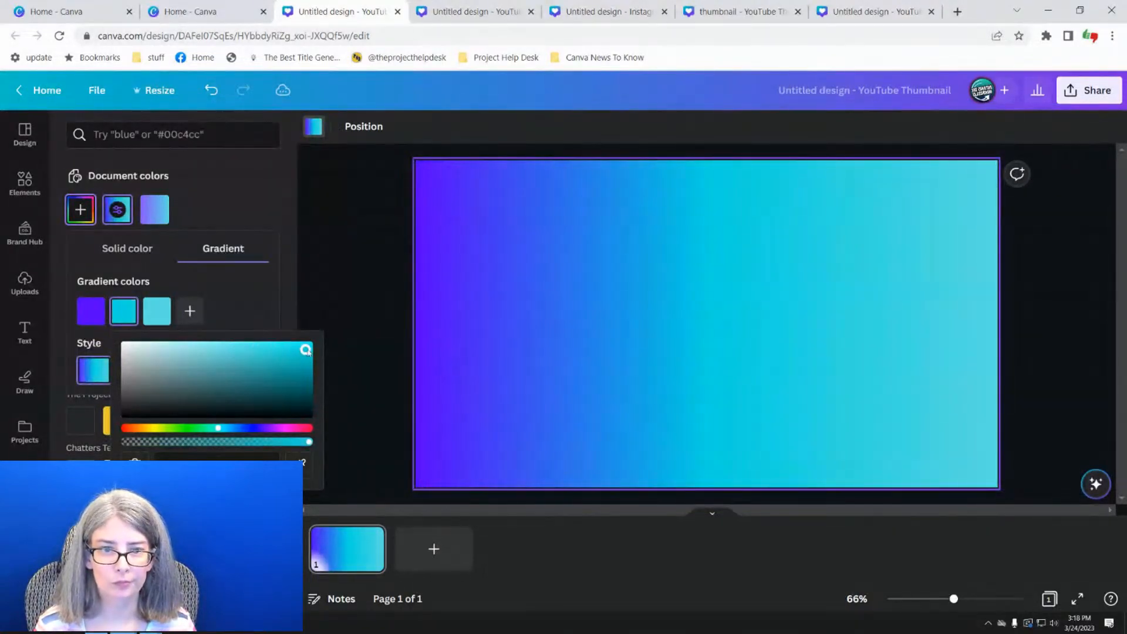
mouse_move(219, 429)
left_mouse_down()
mouse_move(260, 430)
mouse_move(221, 428)
left_mouse_up()
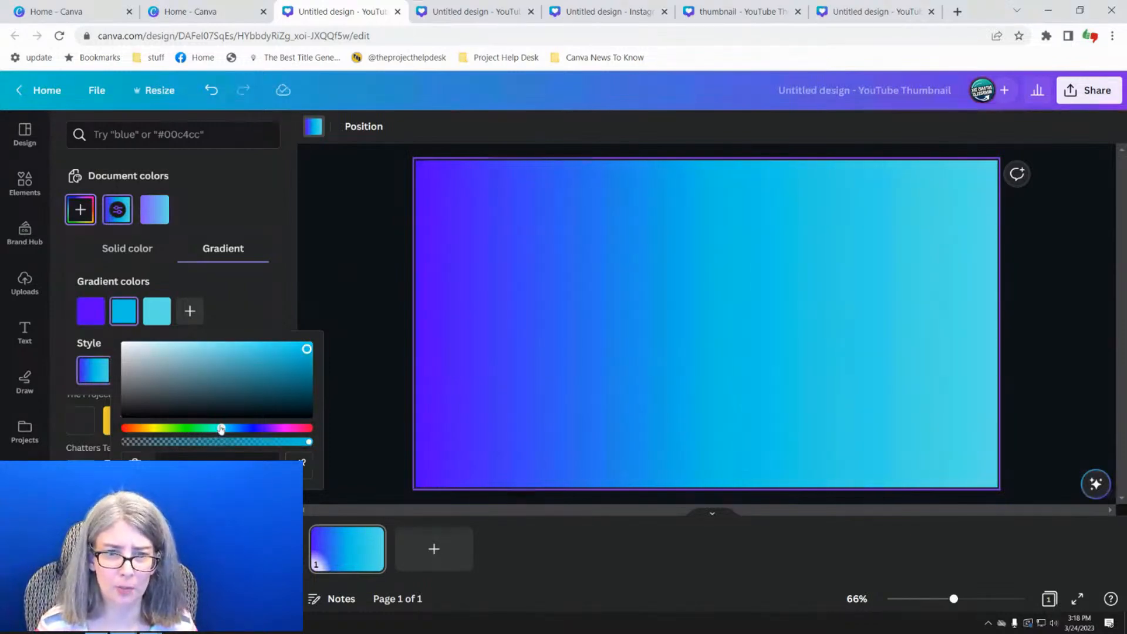
- Change the first gradient color to bright magenta and the third one to a fully saturated cyan
left_click(91, 312)
mouse_move(225, 429)
left_mouse_down()
mouse_move(146, 429)
mouse_move(244, 424)
left_mouse_up()
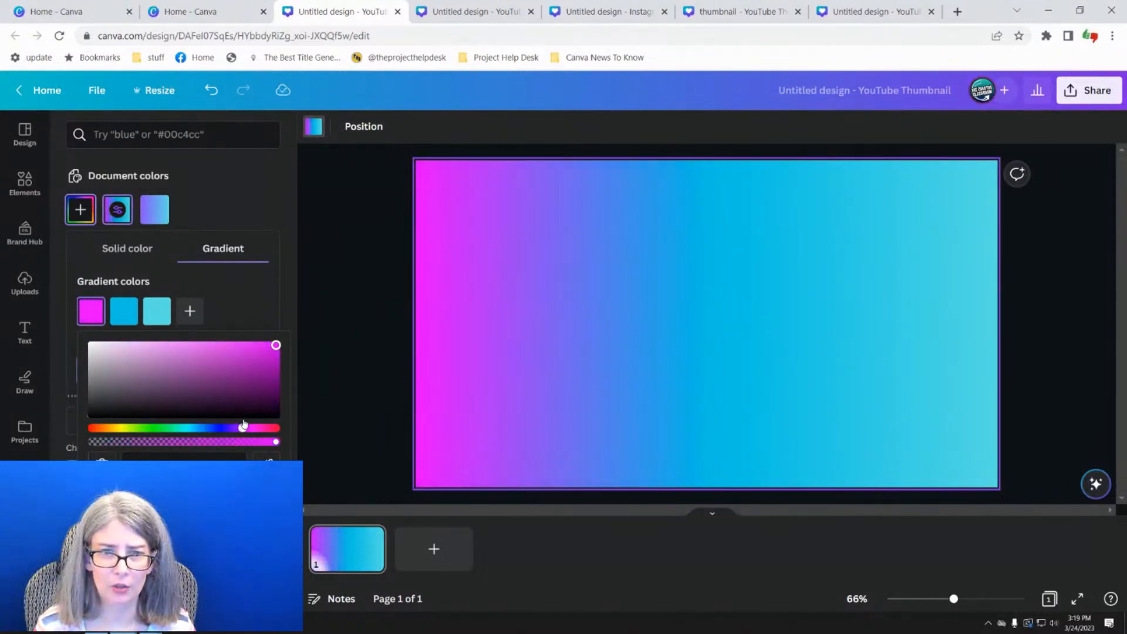
left_click(157, 311)
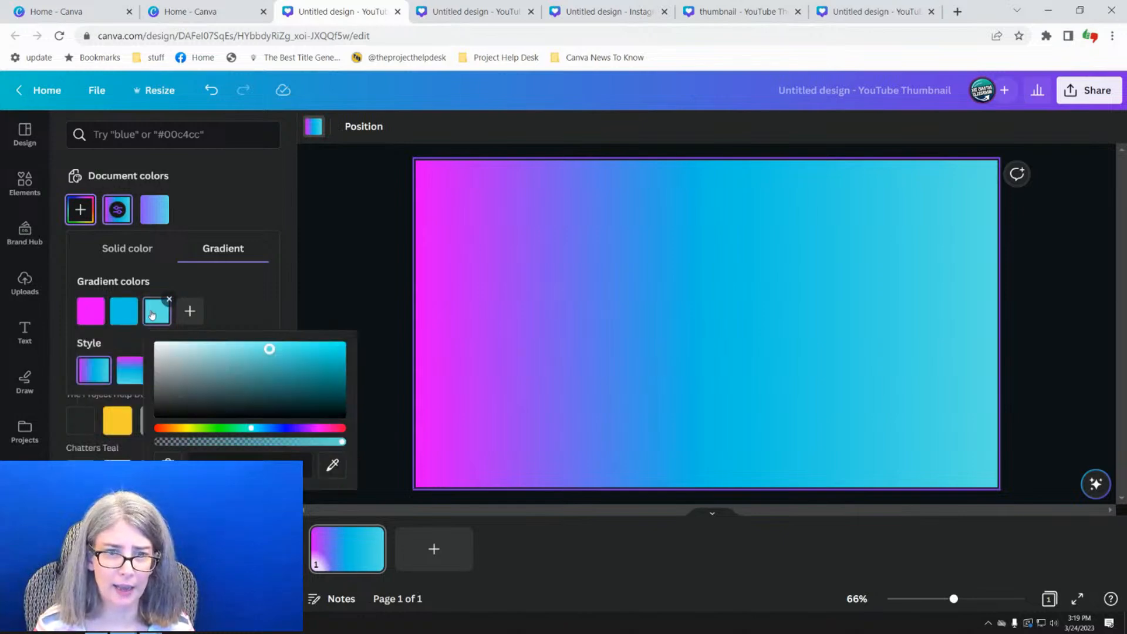
left_click_drag(270, 349, 362, 335)
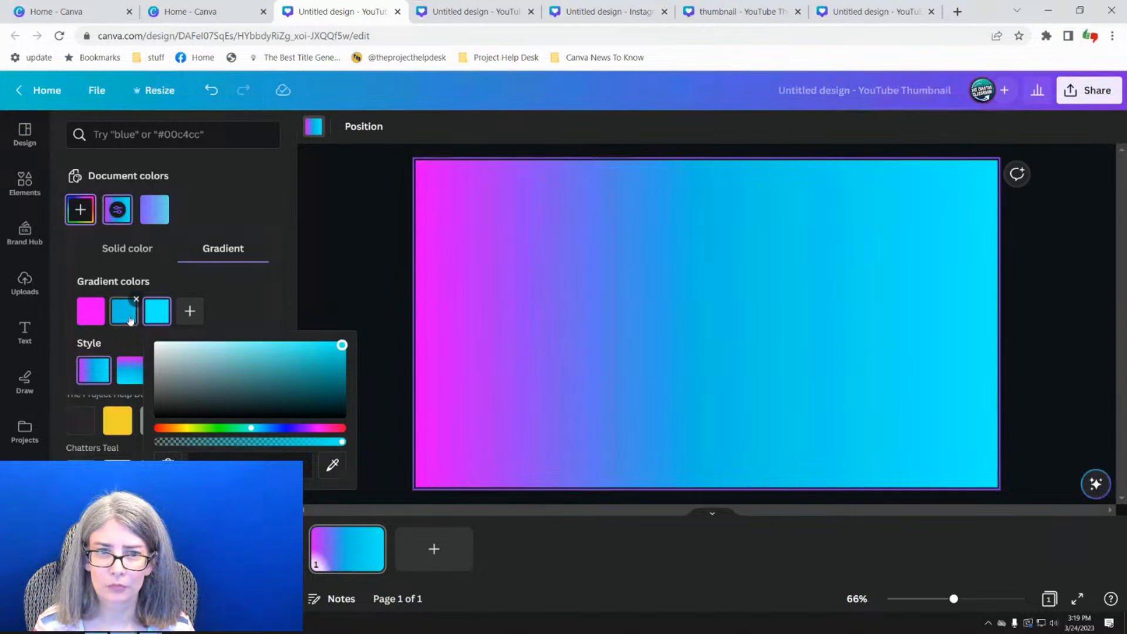
- Make the middle blue gradient color slightly transparent, then close the color editor and deselect the page background
left_click(129, 320)
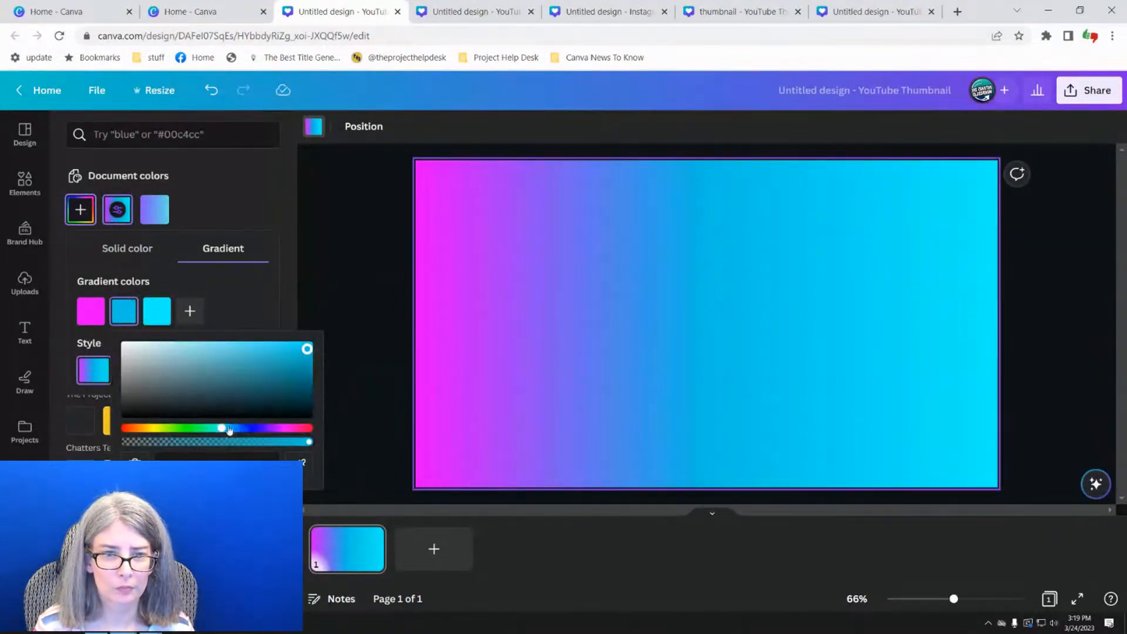
left_click_drag(311, 447, 276, 450)
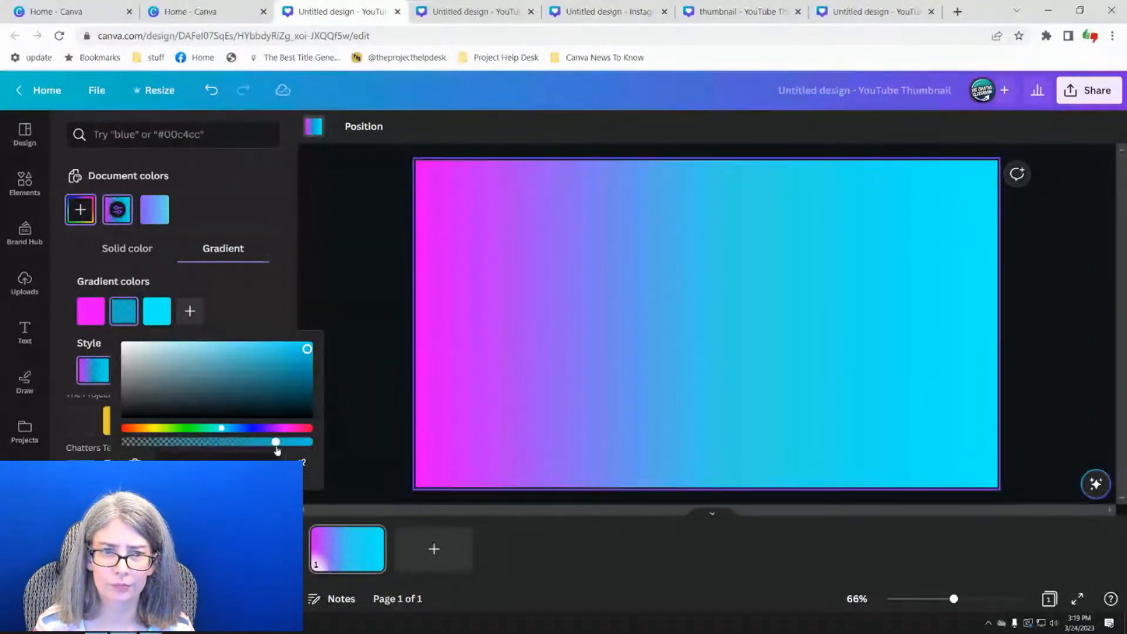
left_click(371, 292)
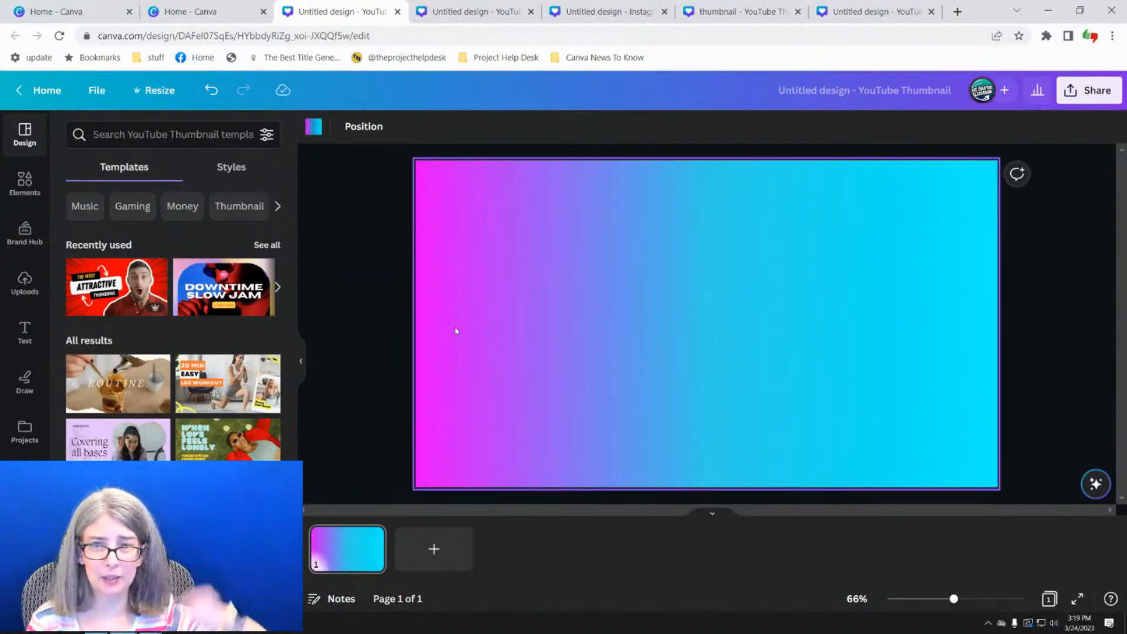
left_click(363, 311)
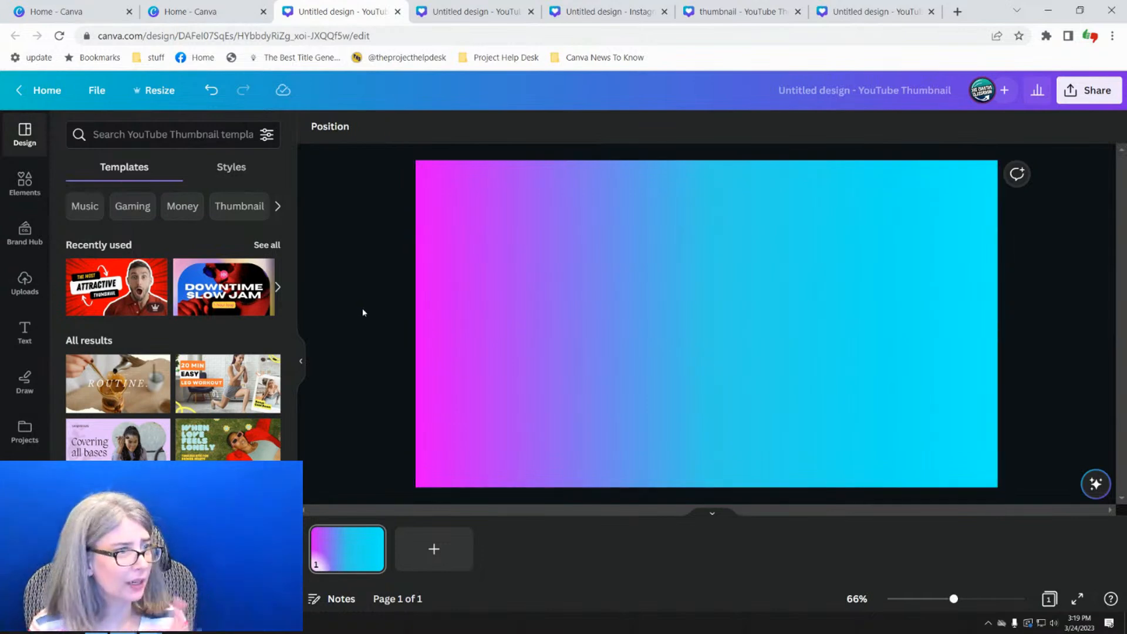
- Search the elements for "grid" and add the single-cell grid so it fills the whole page
left_click(25, 182)
type("grid")
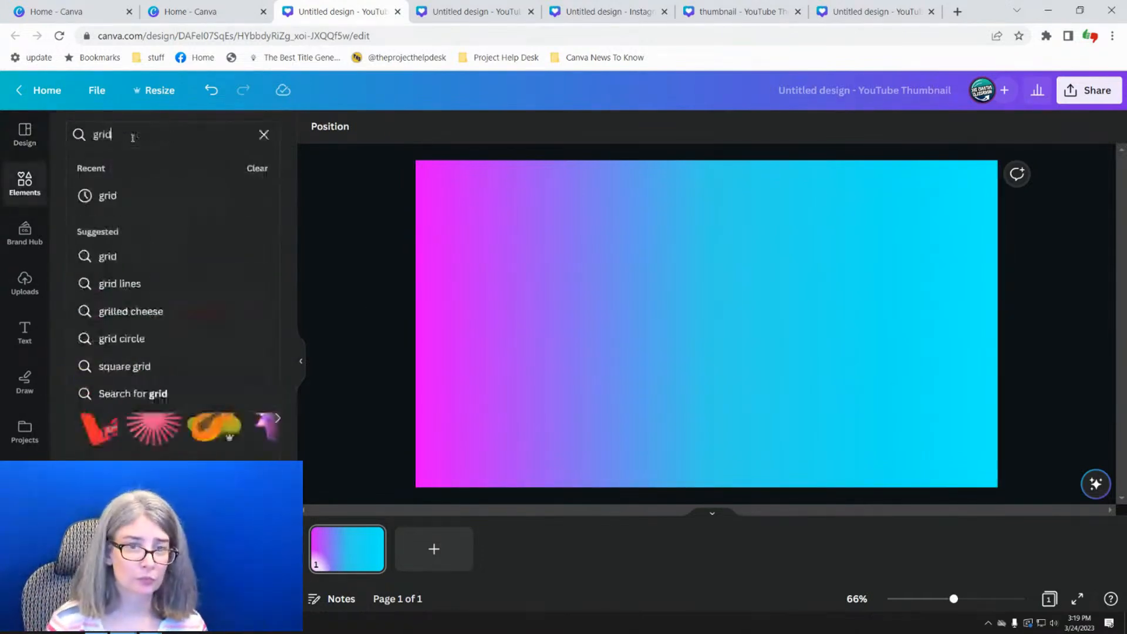
key("Return")
left_click(113, 270)
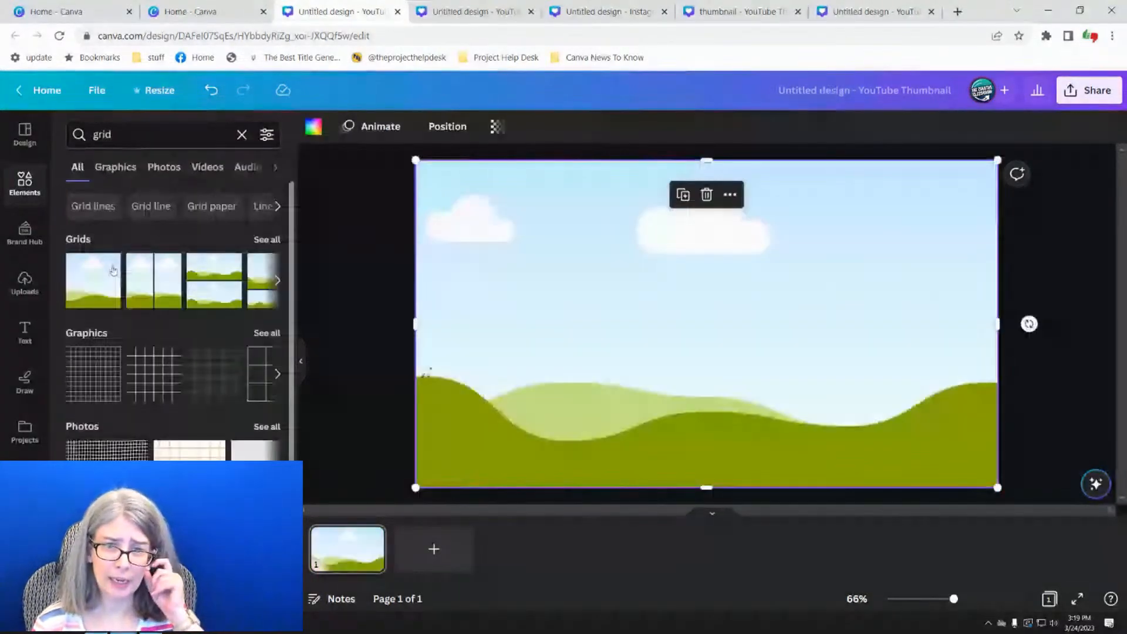
left_click(350, 344)
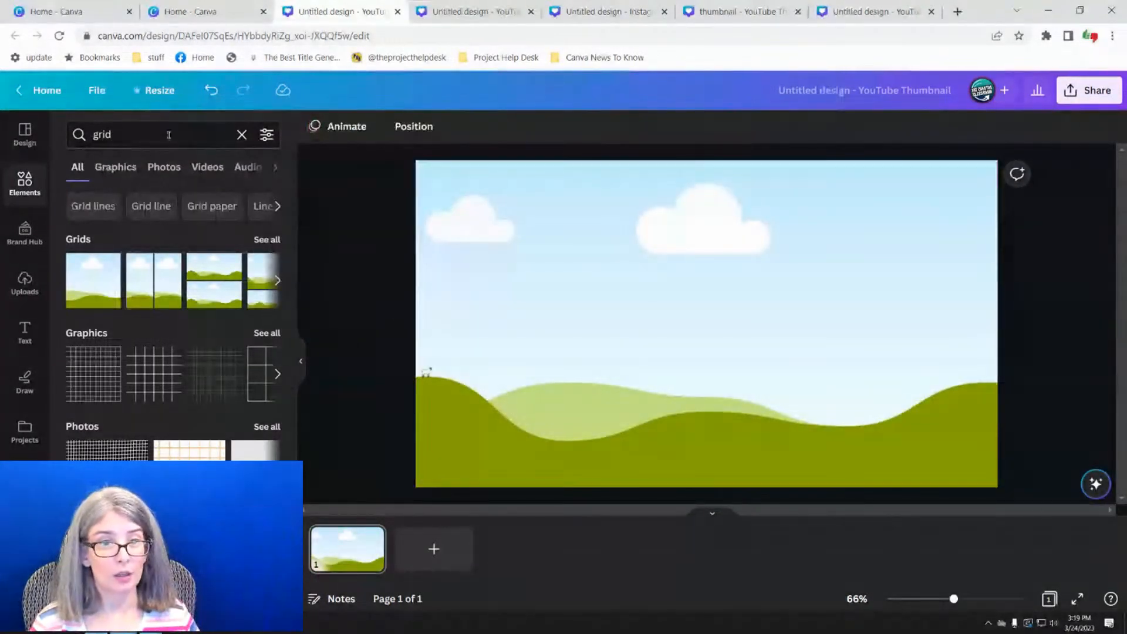
- Search the elements for "youtube" and show all of the matching photos
left_click(94, 134)
type("you")
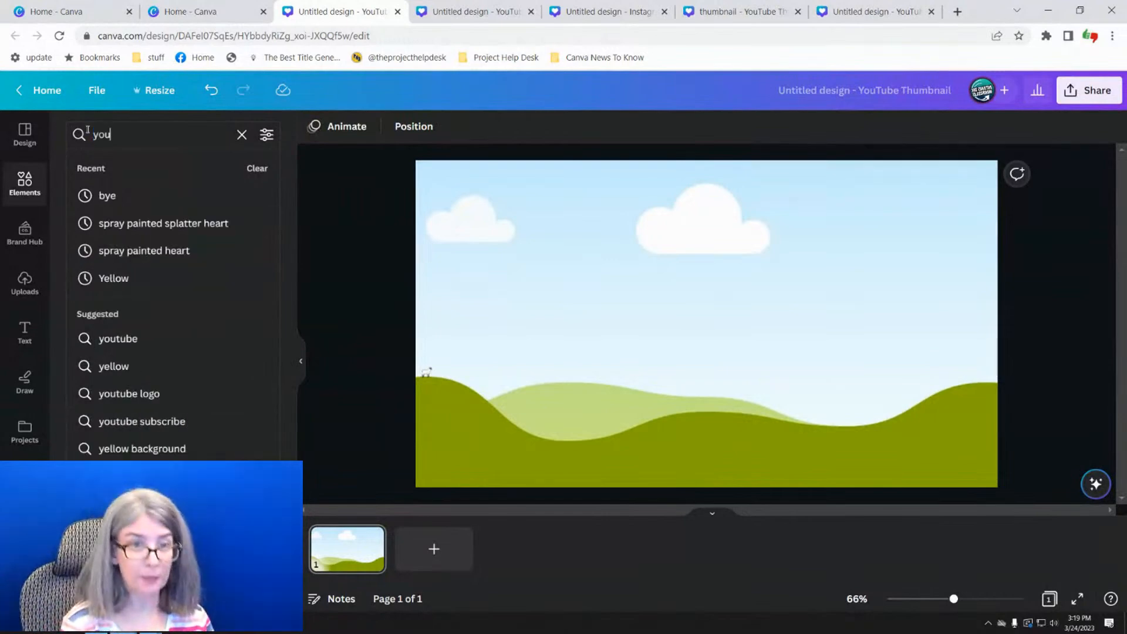
type("ubtube")
key("Return")
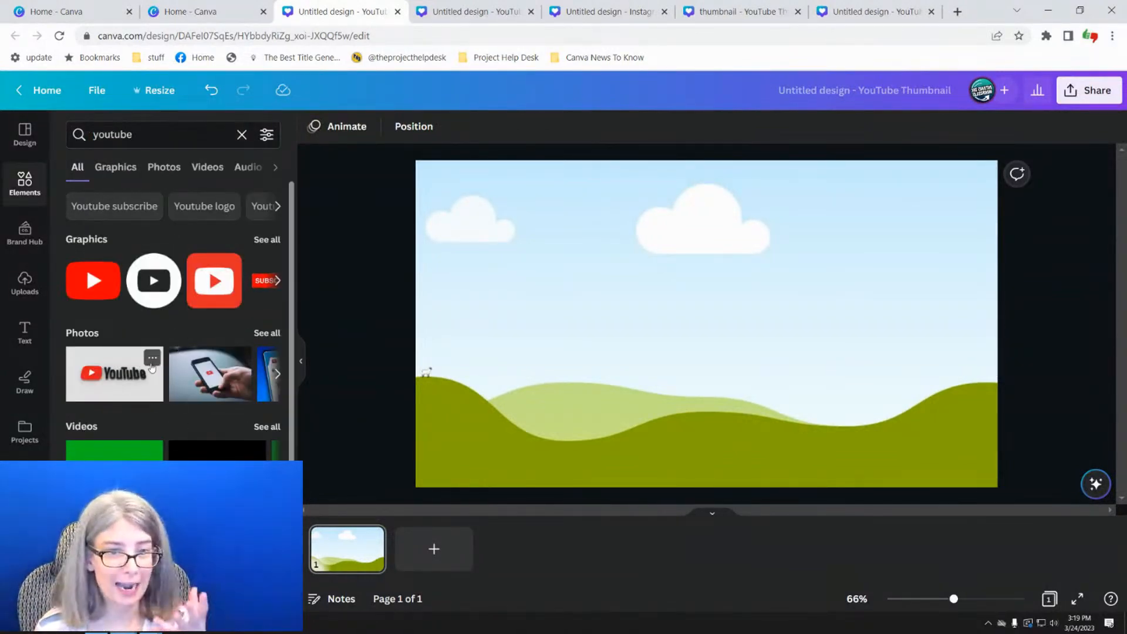
left_click(268, 334)
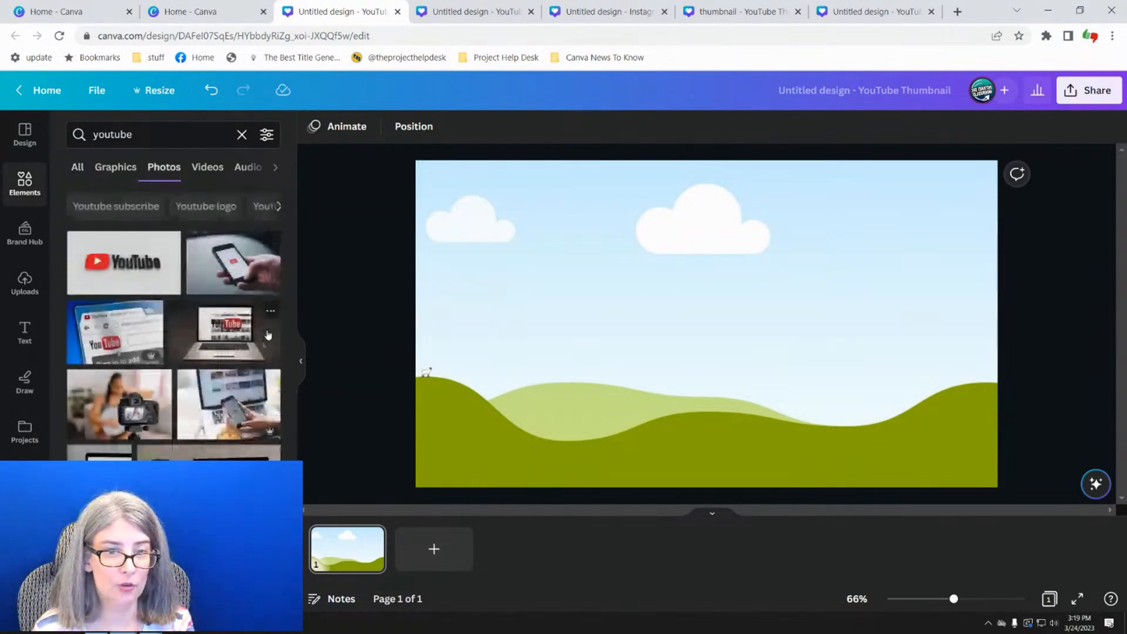
- Add the photo of a camera on a tripod filming a woman and fill the full-page grid with it
scroll(122, 391, "down", 2)
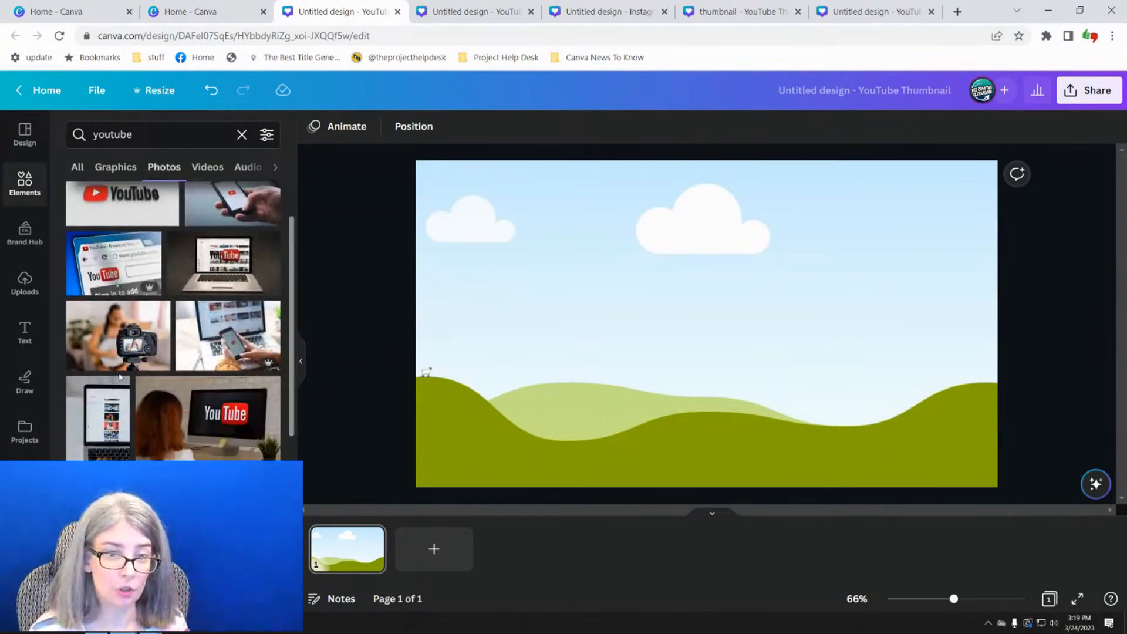
left_click(115, 336)
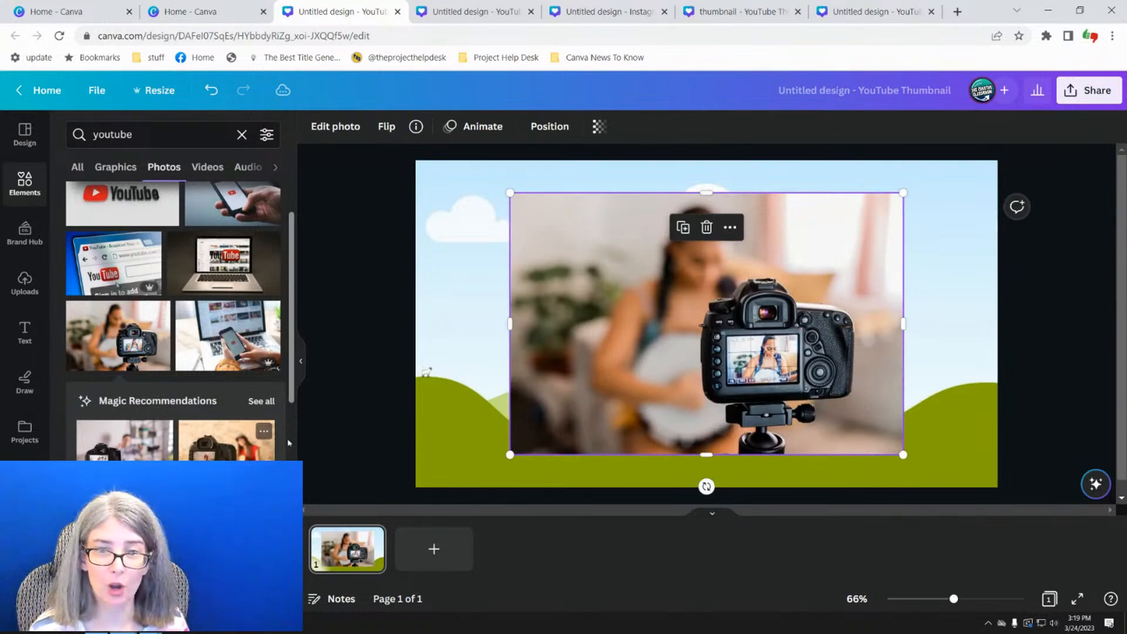
scroll(167, 435, "down", 3)
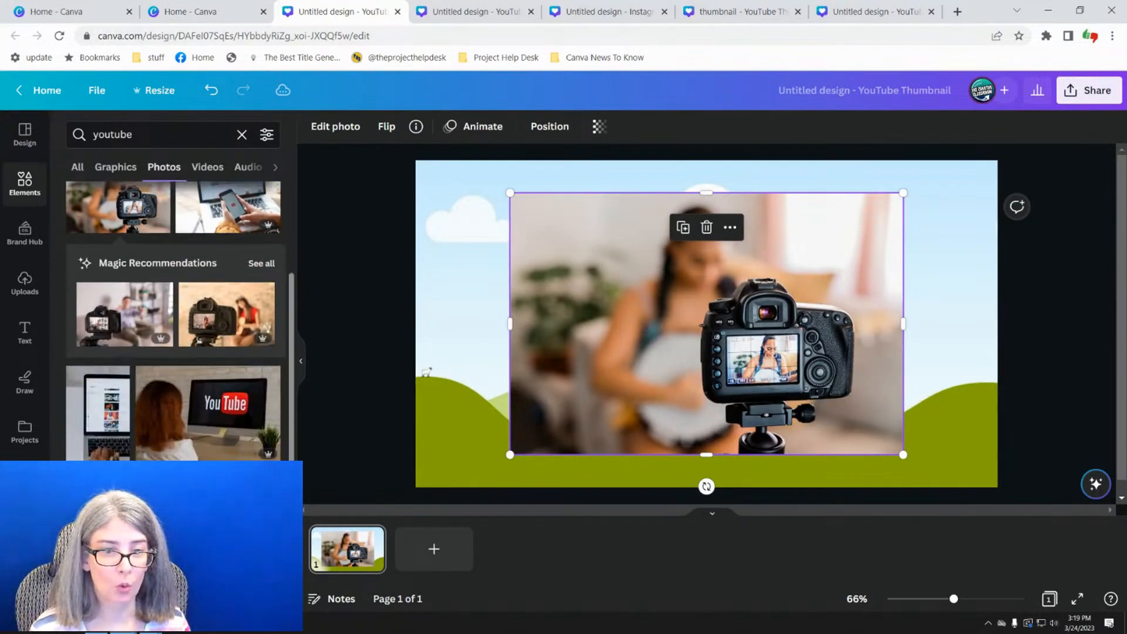
scroll(167, 434, "down", 4)
left_click_drag(626, 312, 585, 317)
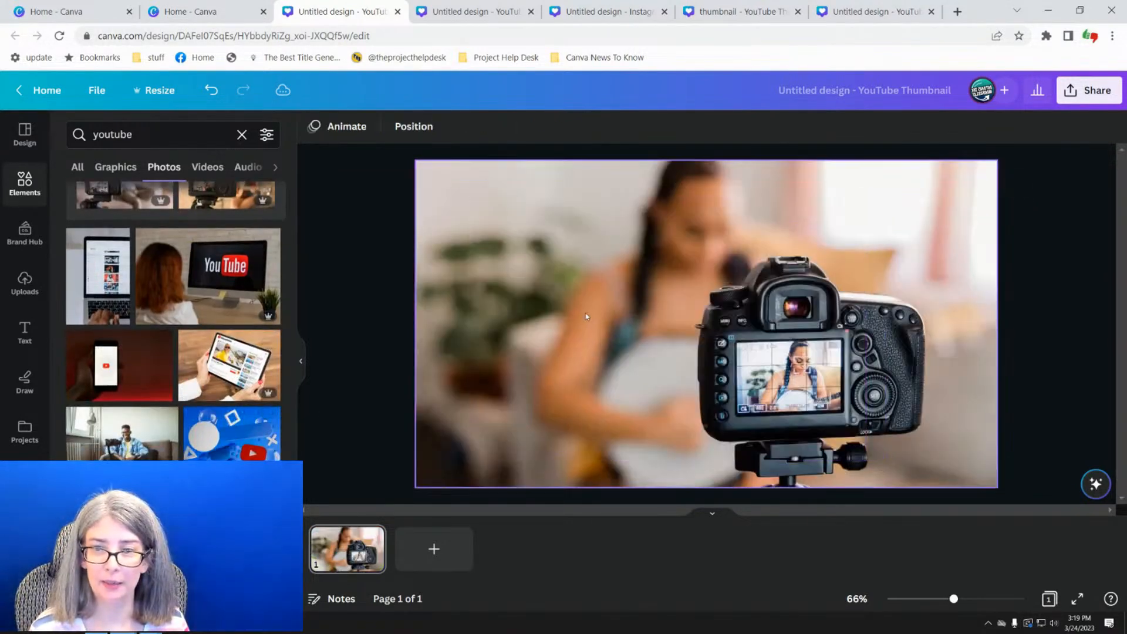
- Set the grid photo's transparency to 35 so the gradient background shows through, then deselect it
left_click(517, 322)
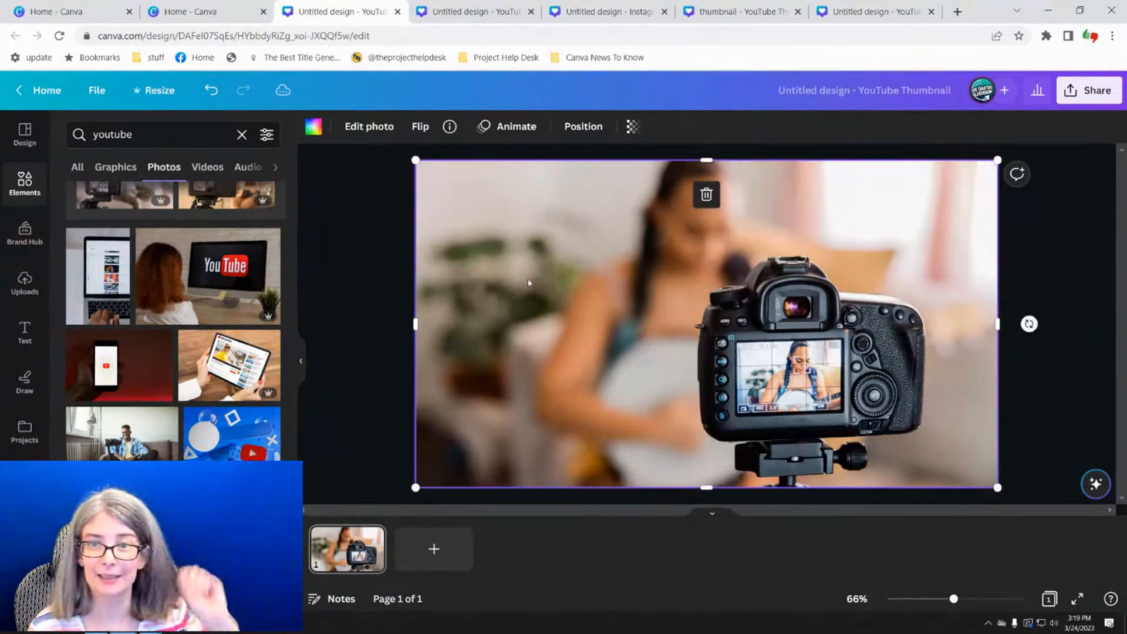
left_click(633, 126)
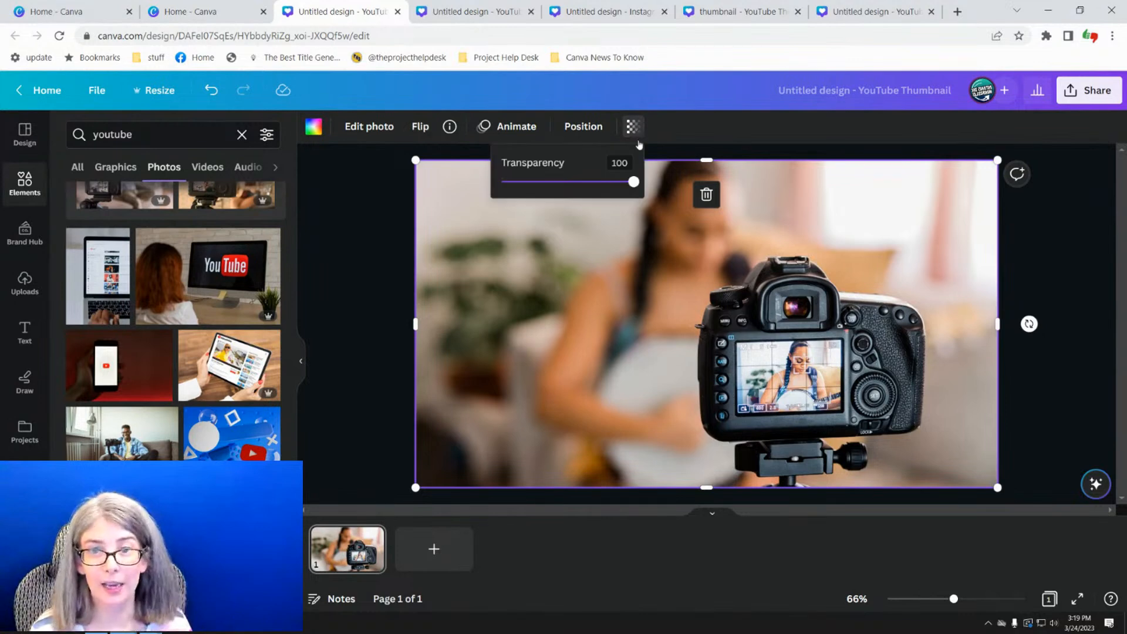
left_click_drag(631, 182, 548, 201)
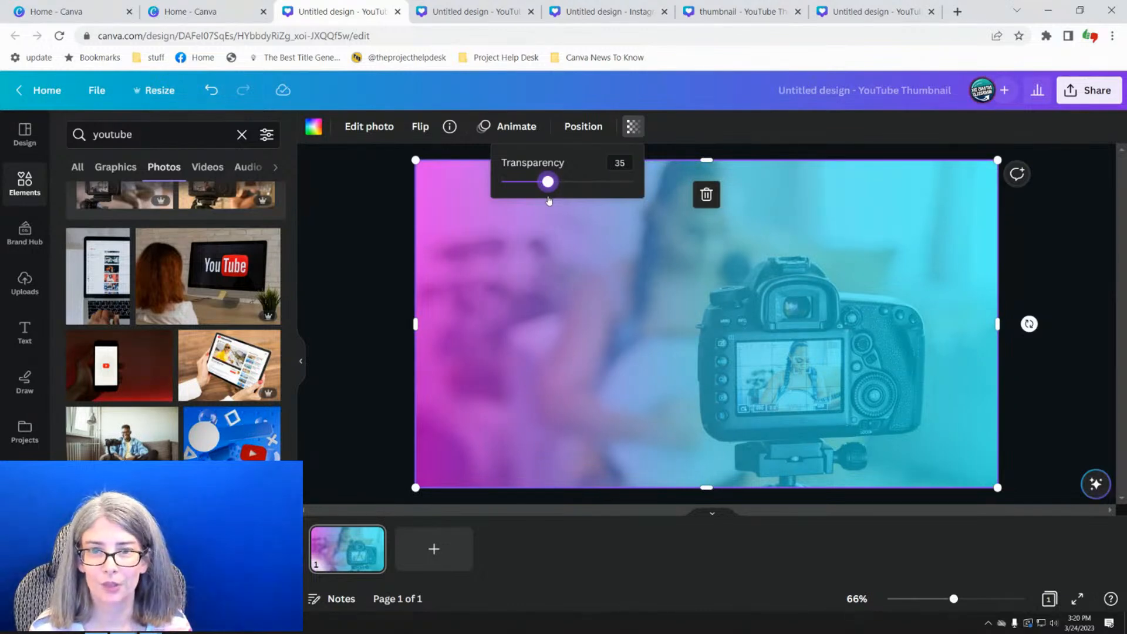
left_click(370, 221)
left_click(369, 223)
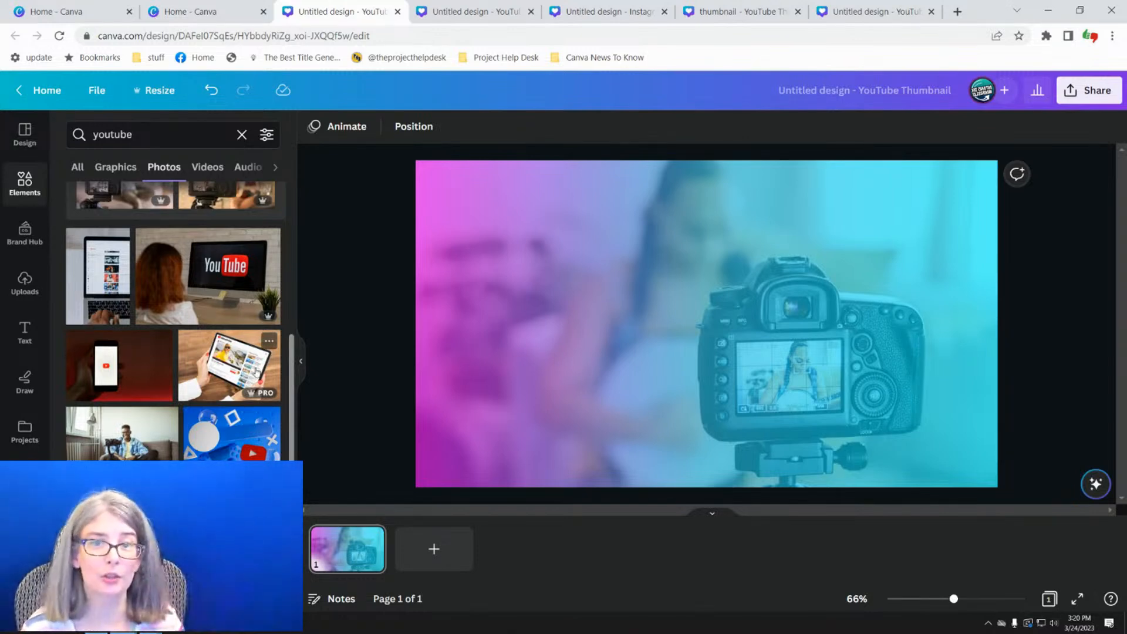
- Try other photos in the grid: the hand-held tablet, the man filming himself, the tablet beside a laptop, and the hand-held phone
left_click_drag(252, 361, 470, 302)
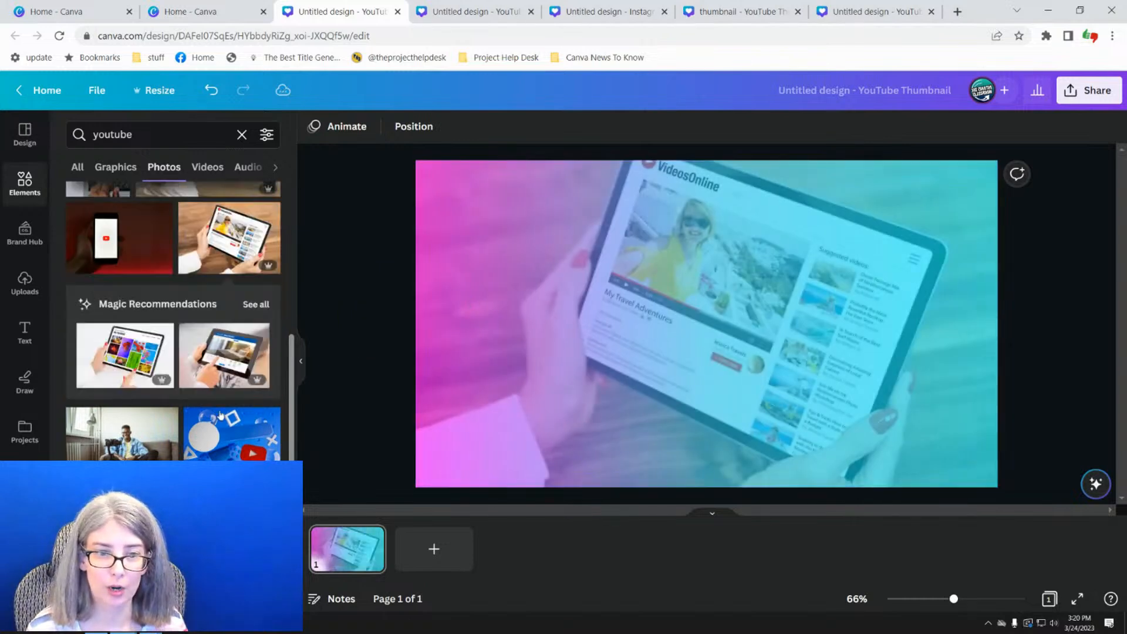
scroll(250, 405, "down", 3)
left_click_drag(165, 280, 447, 282)
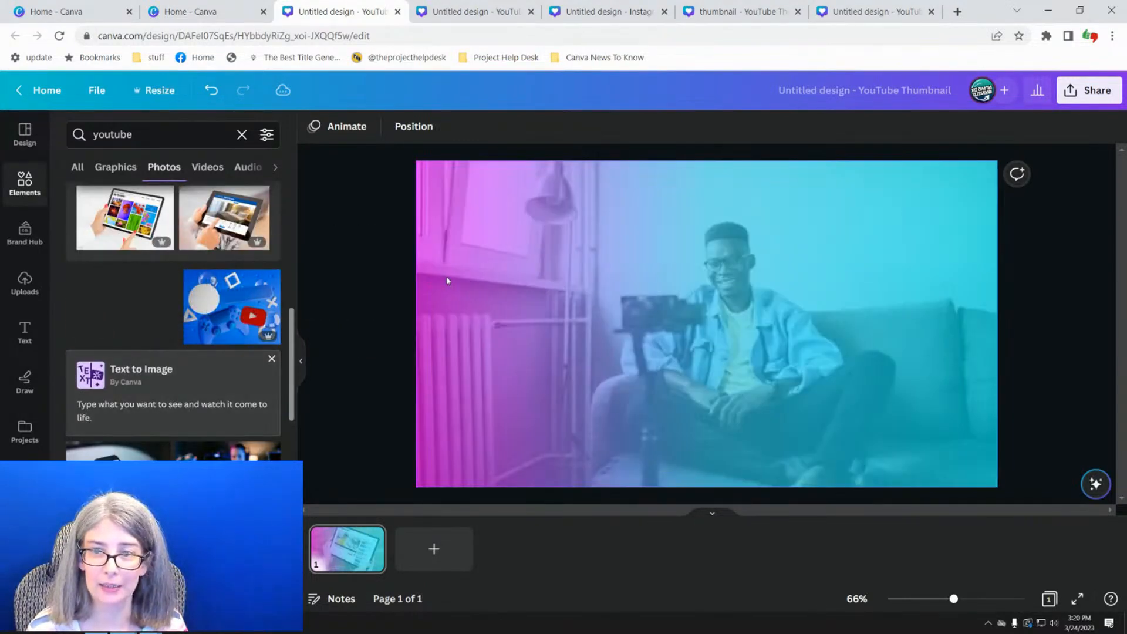
scroll(215, 349, "down", 3)
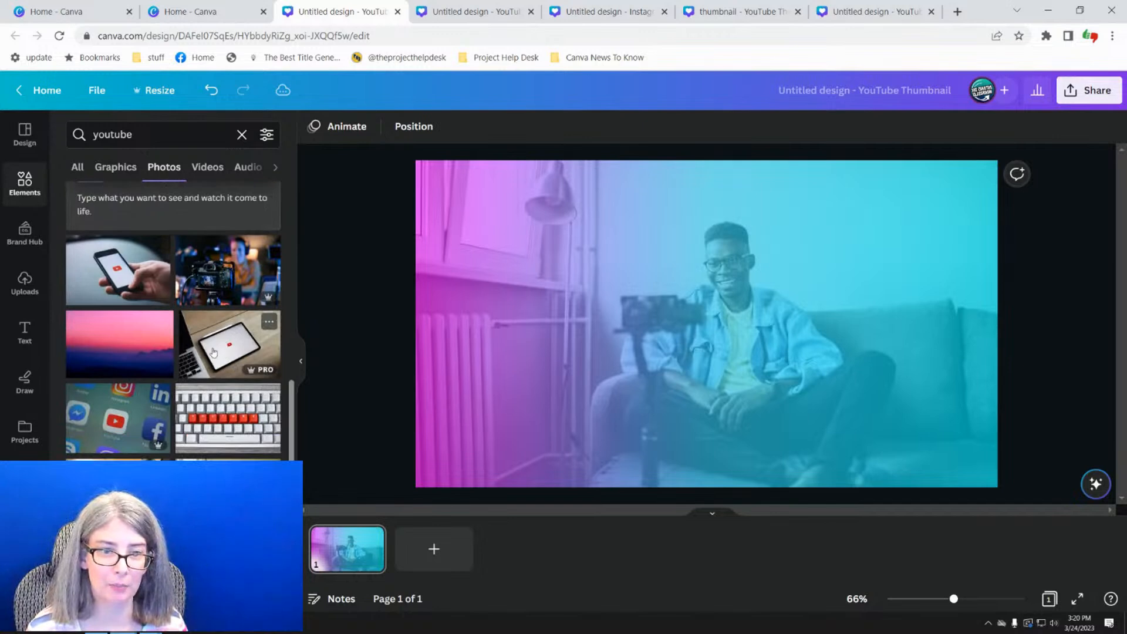
left_click_drag(215, 350, 510, 299)
scroll(173, 322, "down", 4)
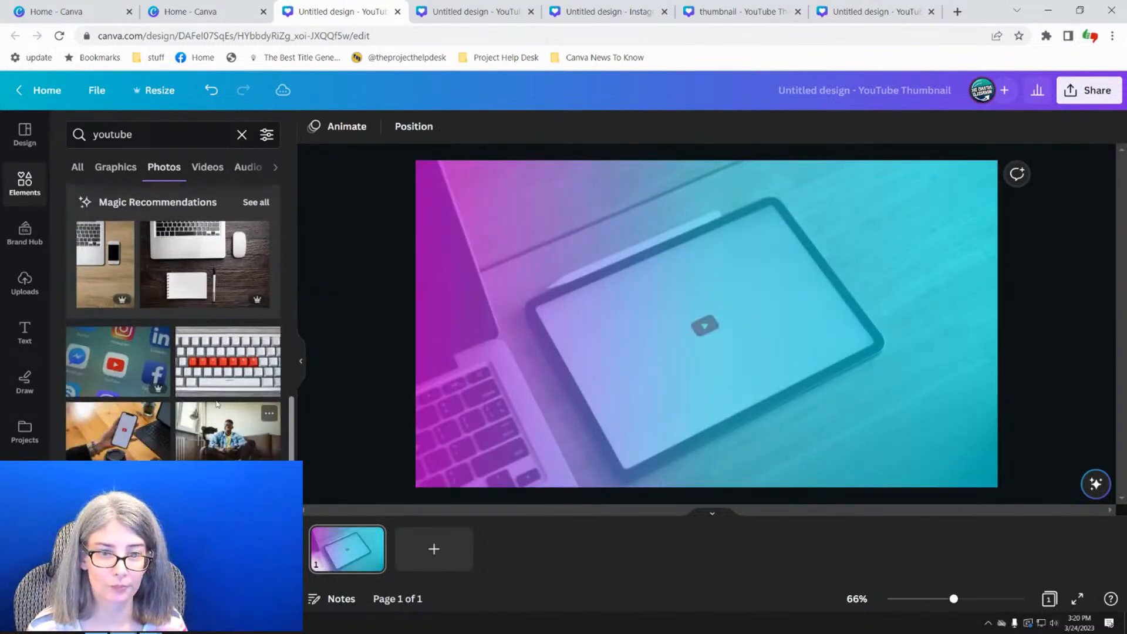
left_click_drag(117, 426, 495, 327)
scroll(173, 320, "up", 2)
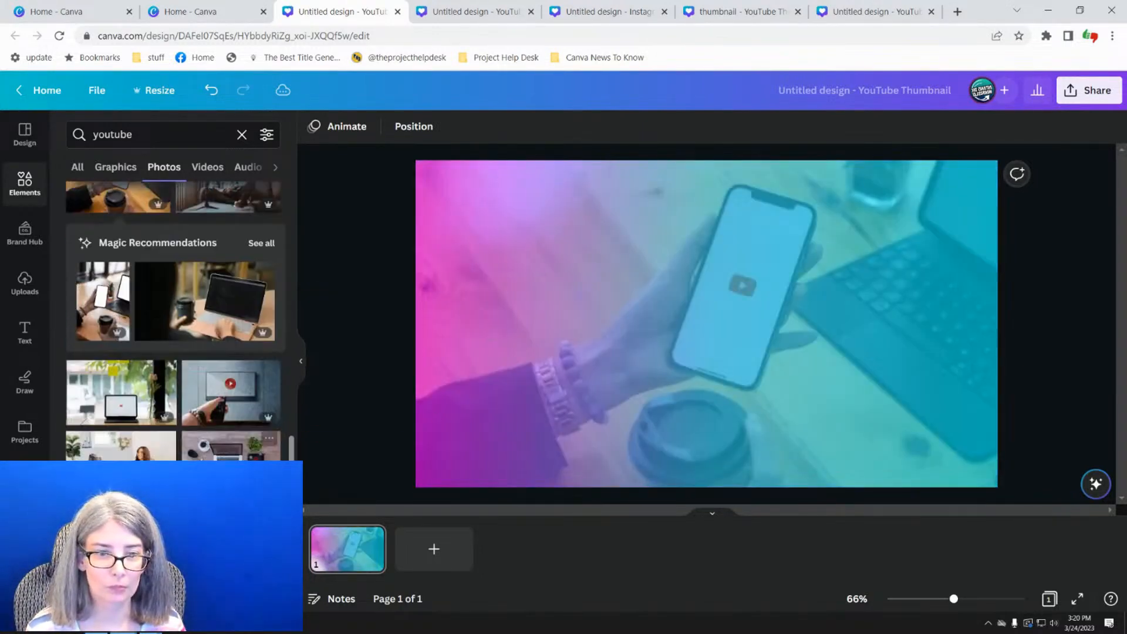
- Replace the grid photo with the overhead desk shot of a person using a laptop and a camera
scroll(173, 320, "down", 1)
left_click_drag(232, 431, 461, 347)
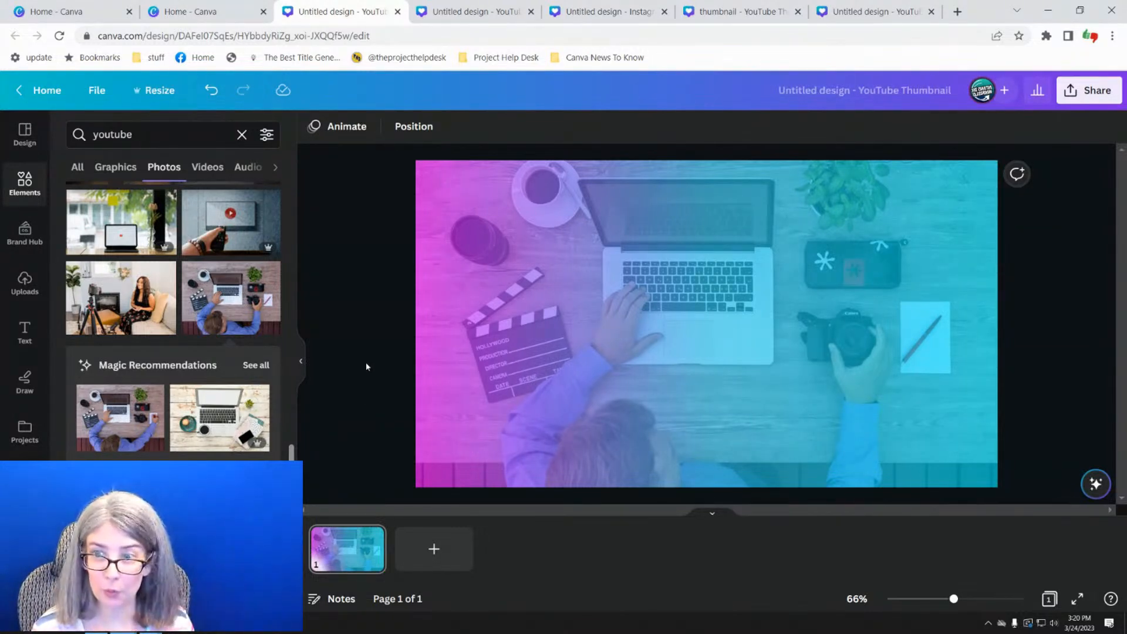
- Add a heading to the page and replace its placeholder text with "canva for youtube"
left_click(23, 336)
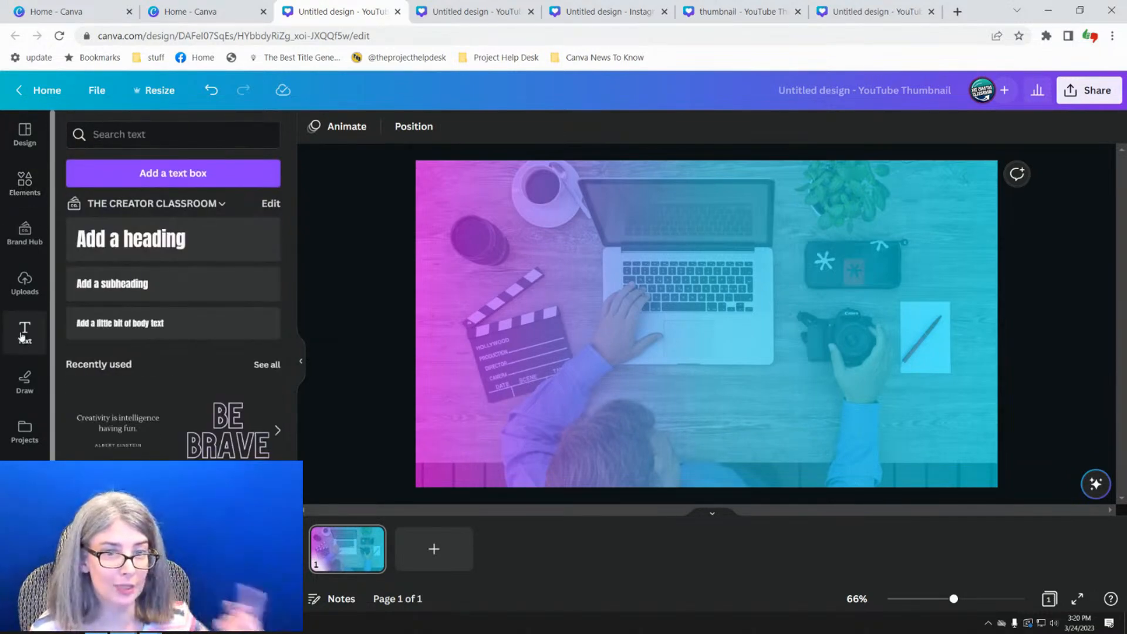
left_click(136, 248)
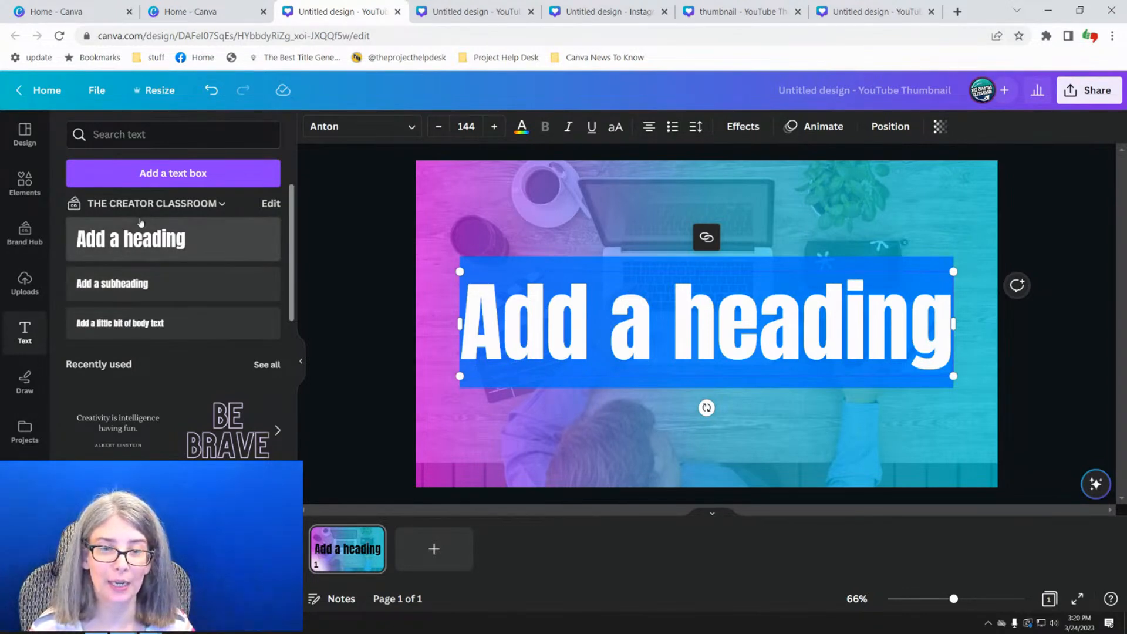
triple_click(577, 320)
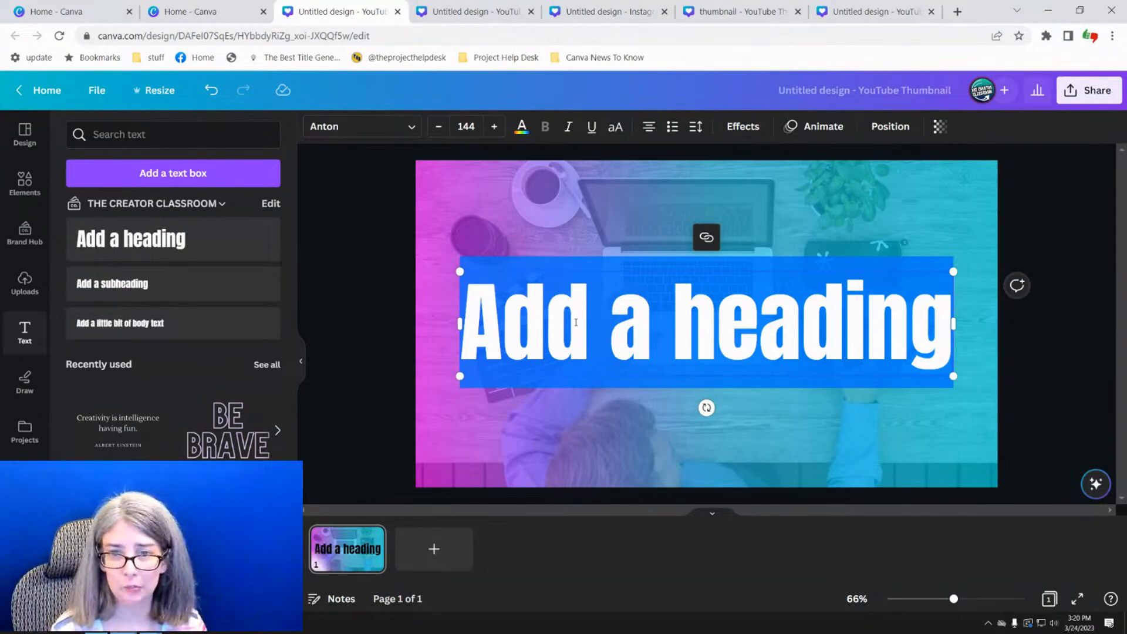
type("canva")
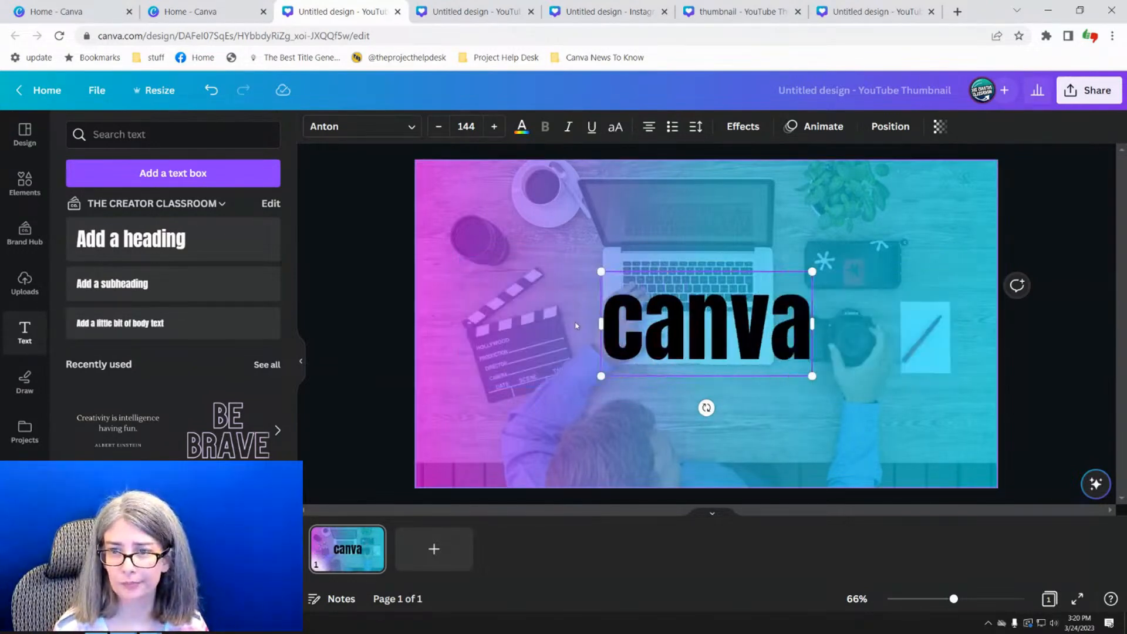
type(" f")
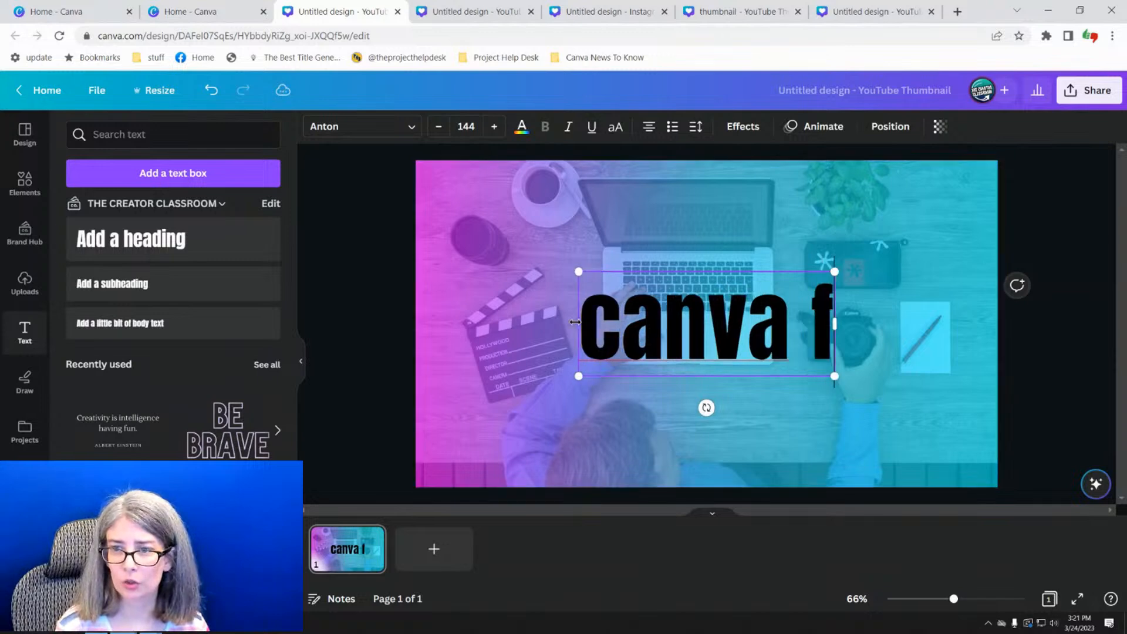
type("or youtube")
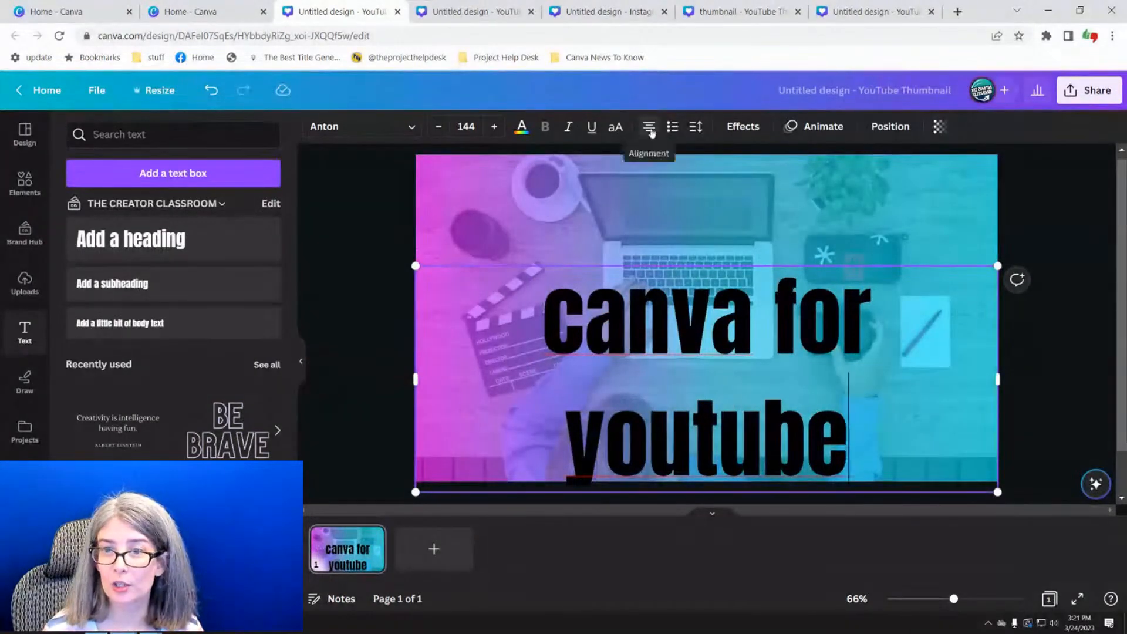
- Tighten the heading's line spacing to 0.91
left_click(696, 126)
left_click_drag(781, 227, 741, 226)
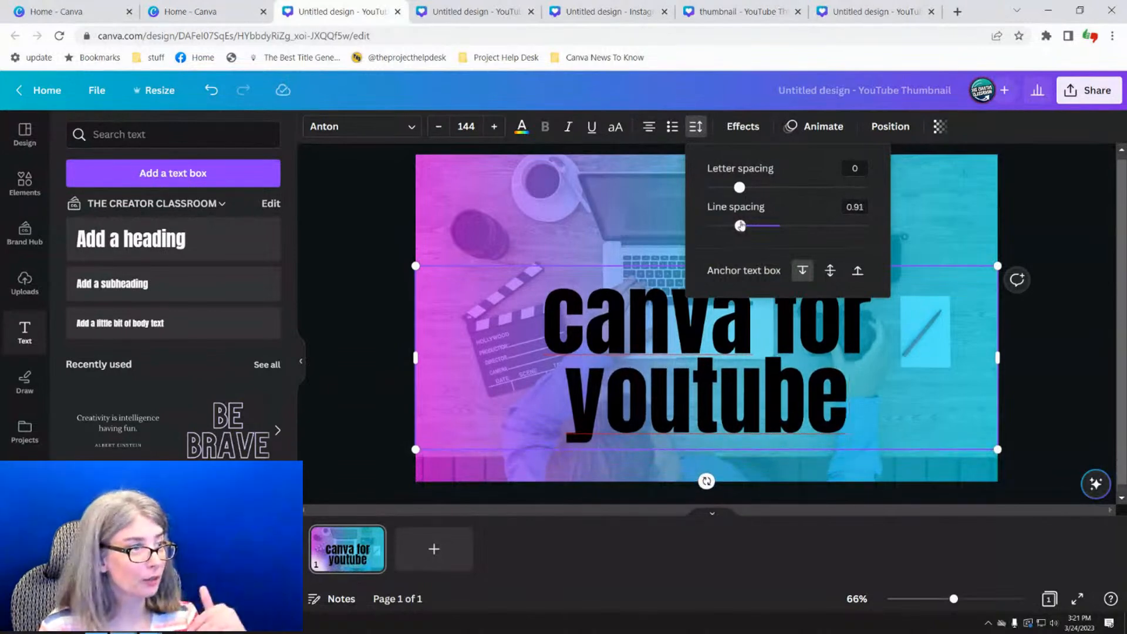
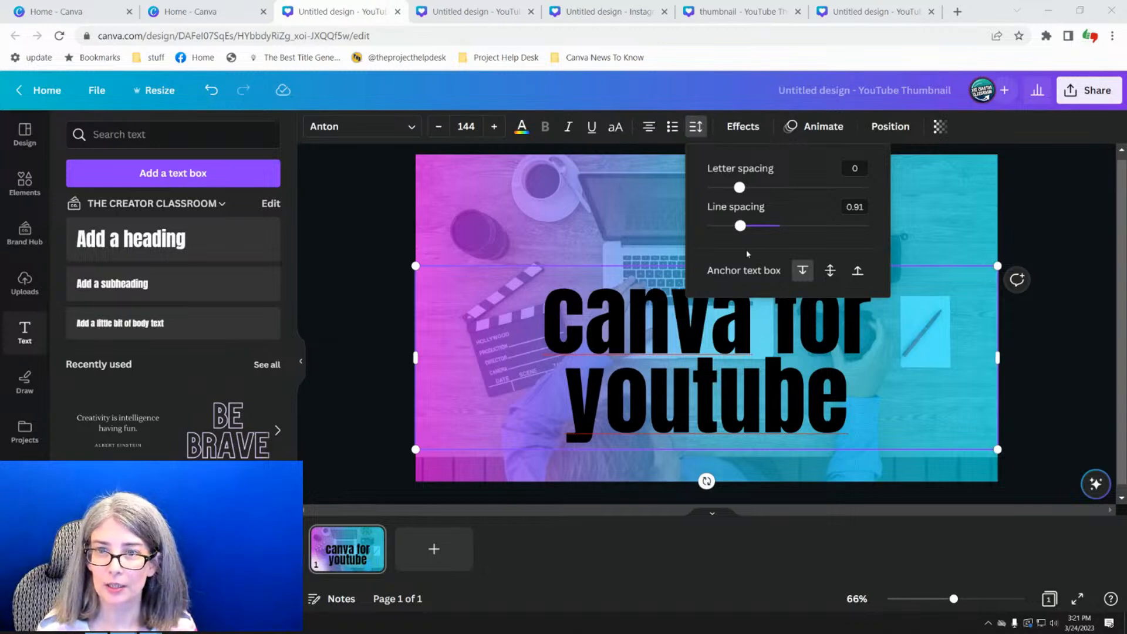
- Left-align the heading text and move it slightly up and inward from the page's left edge
left_click(649, 131)
left_click(648, 130)
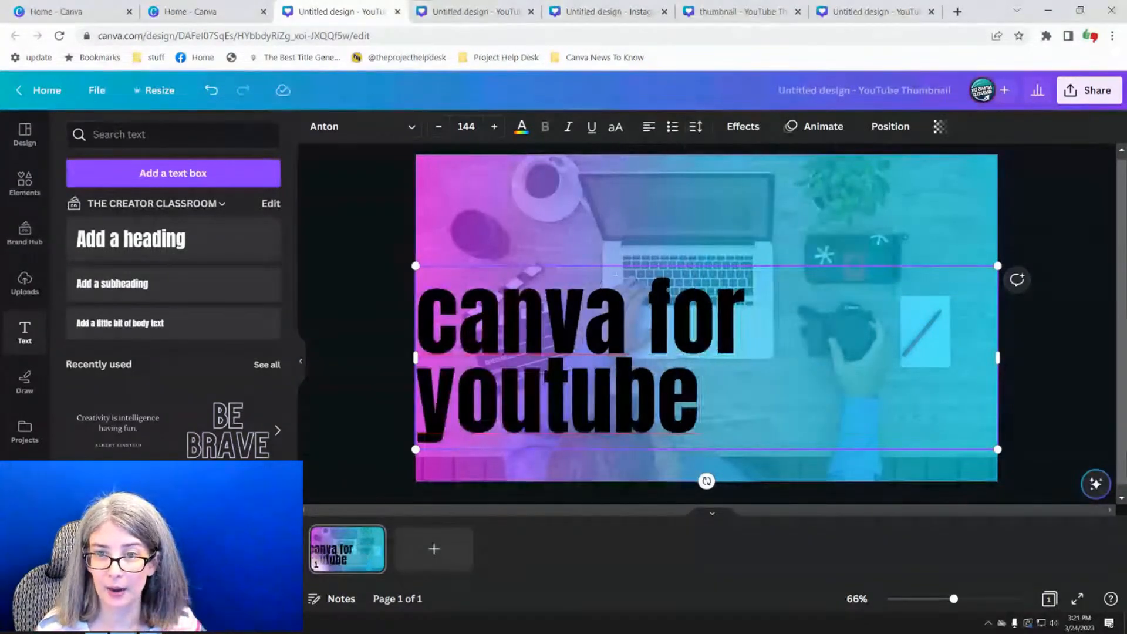
left_click_drag(619, 263, 649, 251)
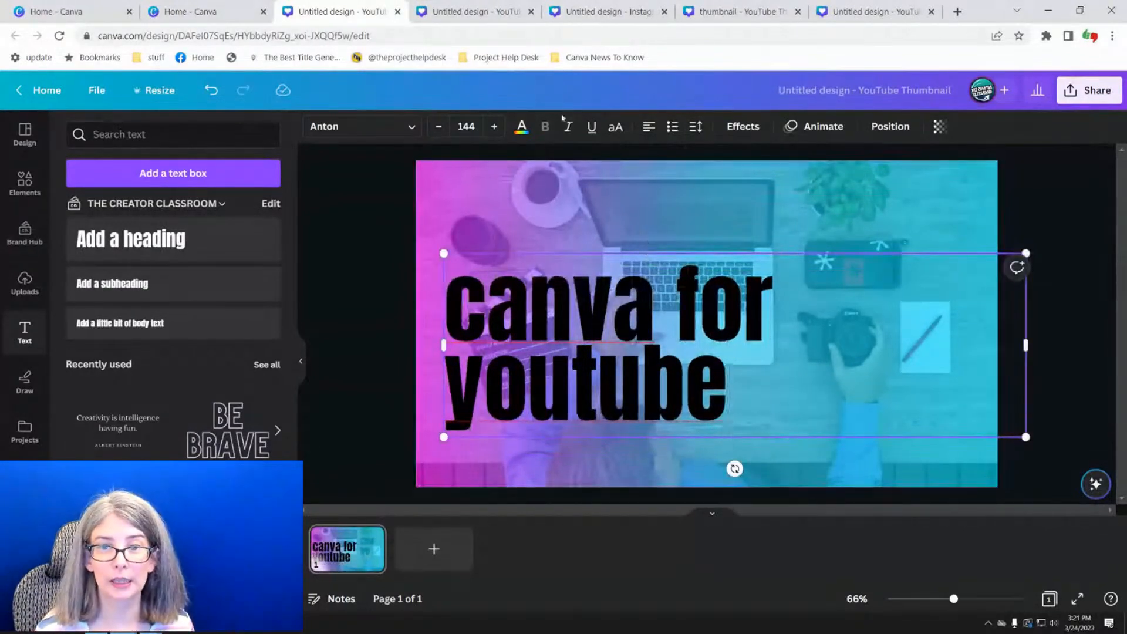
- Try to recolor the heading with the off-white color from the TCC palette
left_click(521, 126)
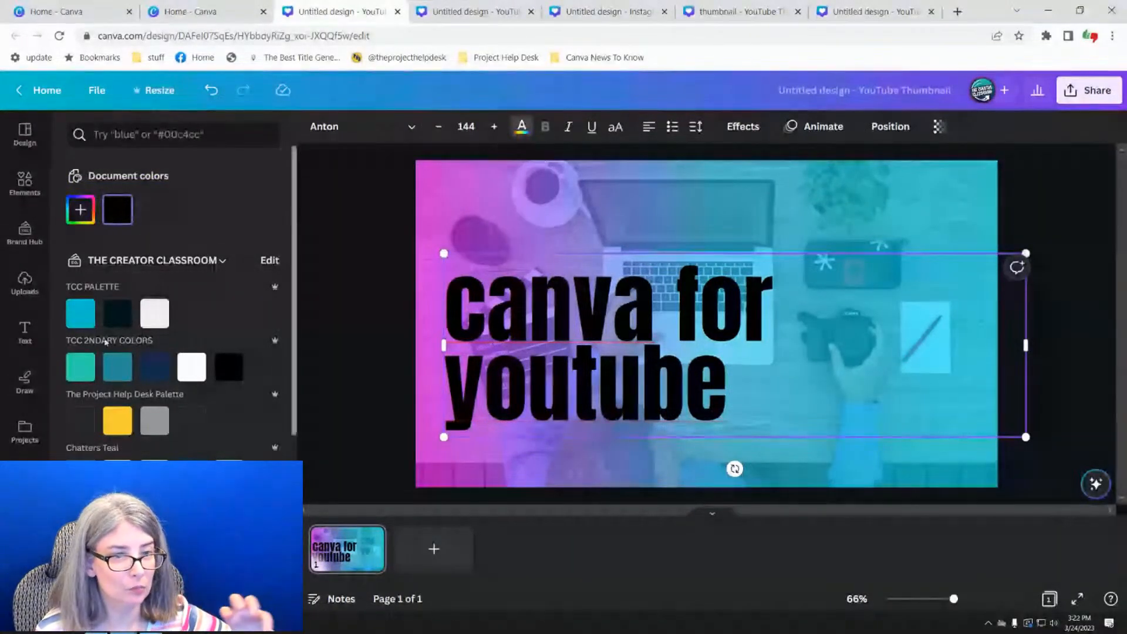
left_click(160, 309)
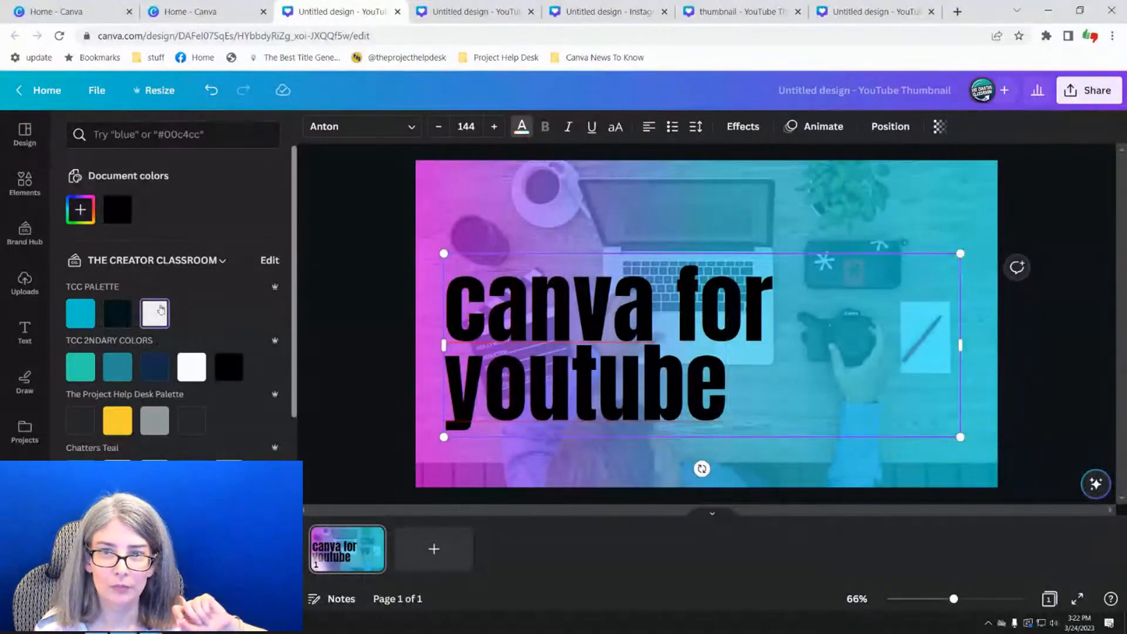
left_click(359, 332)
- Select all of the heading's text, recolor it white from the brand colors, and reselect the heading as a whole
double_click(548, 315)
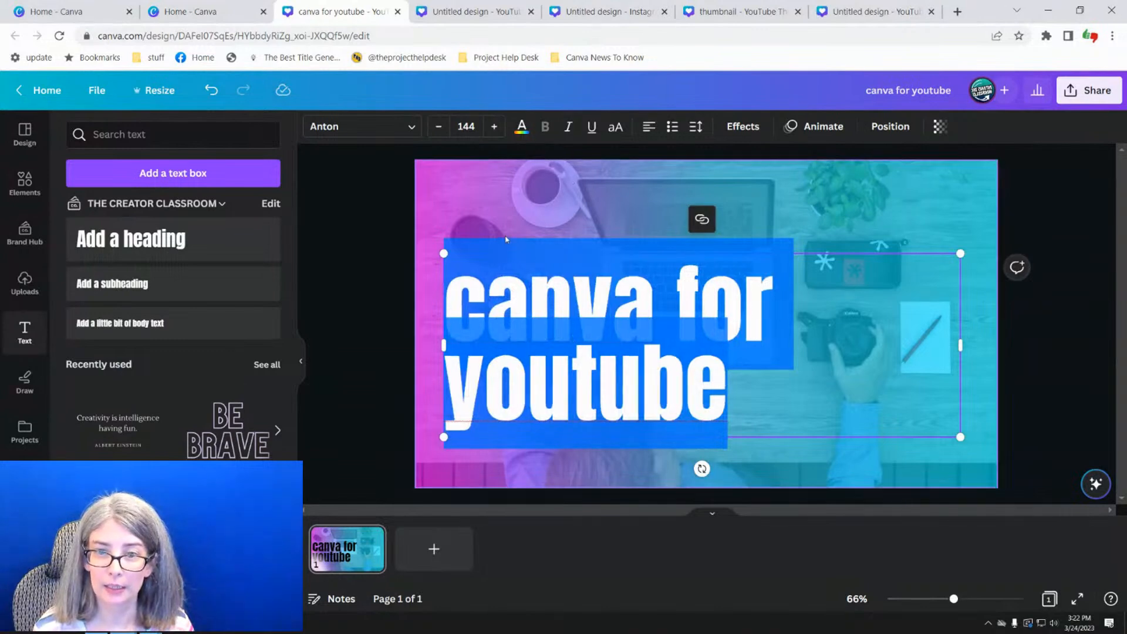
left_click(562, 297)
left_click(653, 311)
left_click_drag(727, 411, 493, 312)
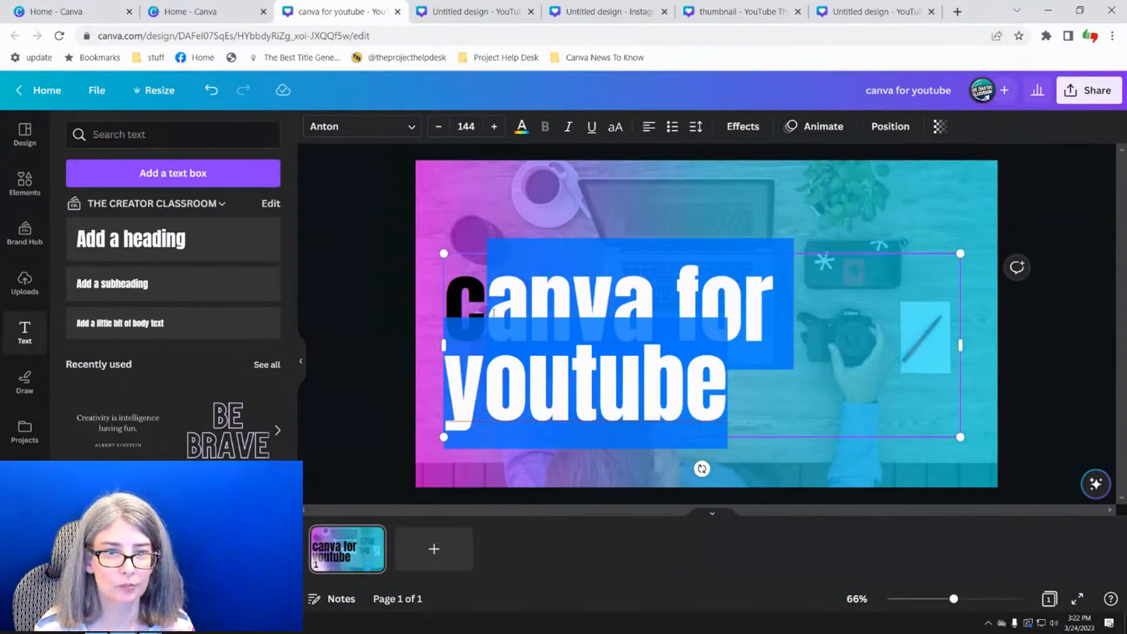
left_click(521, 126)
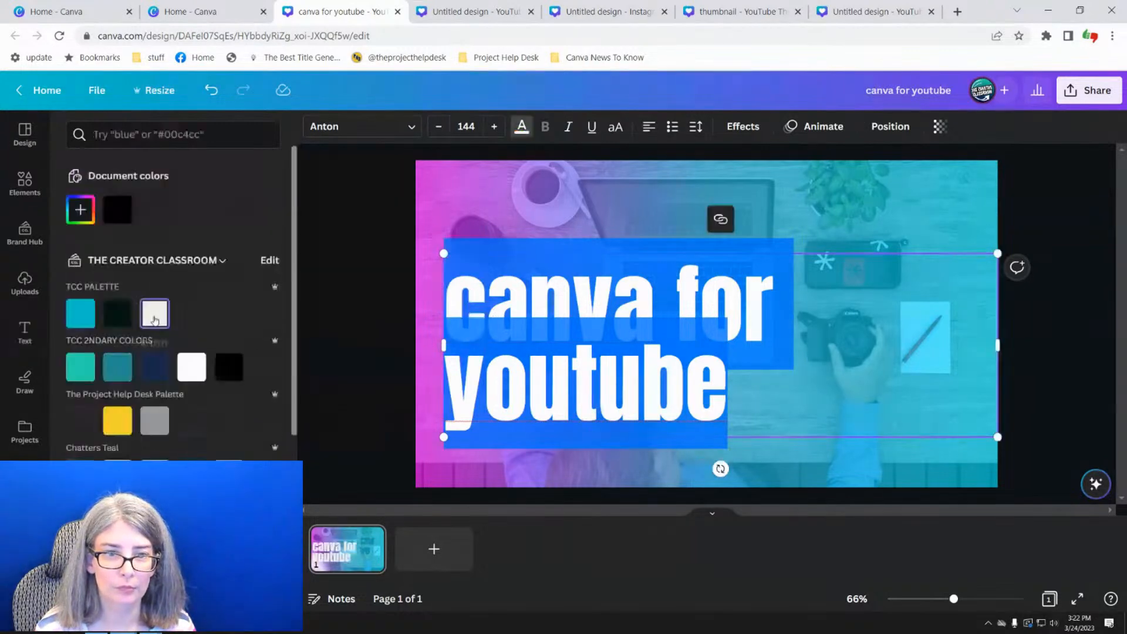
left_click(191, 367)
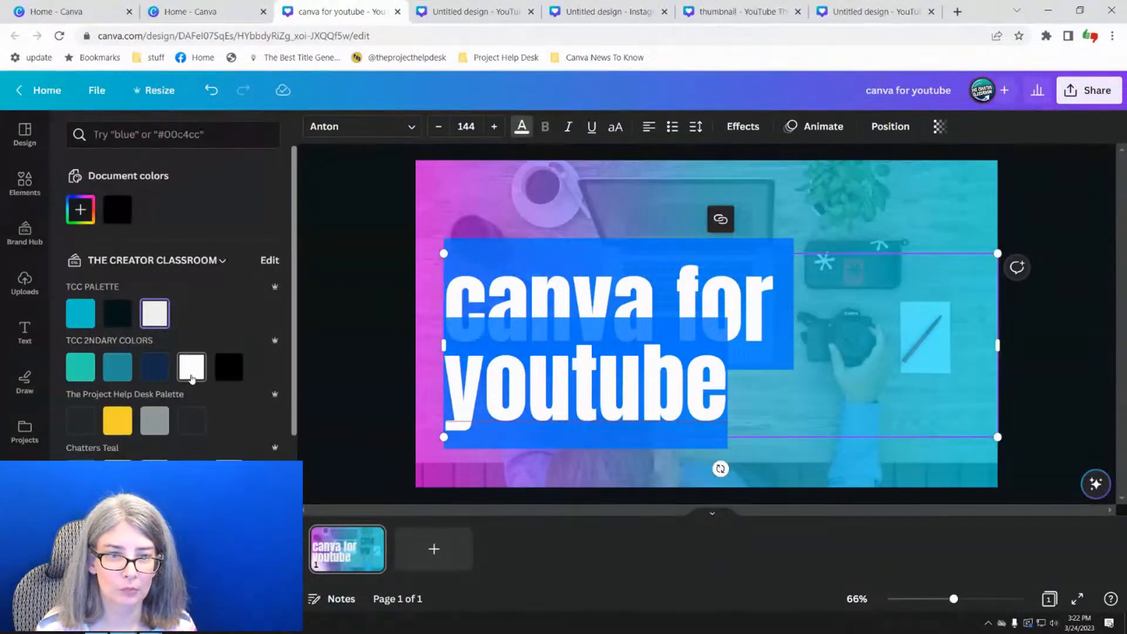
left_click(354, 267)
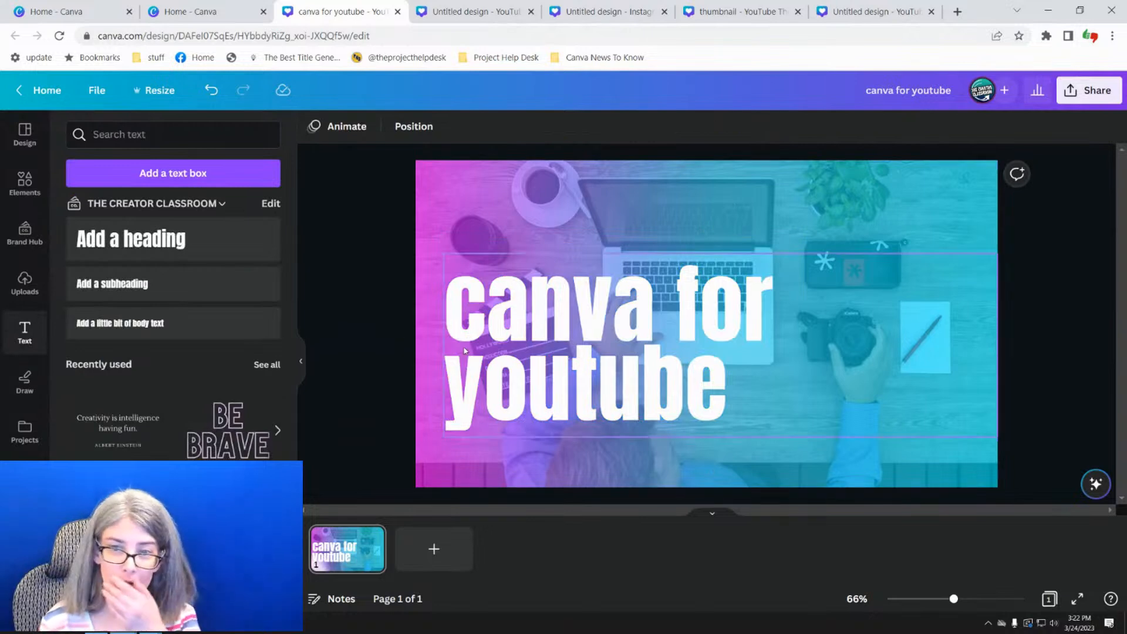
left_click(498, 368)
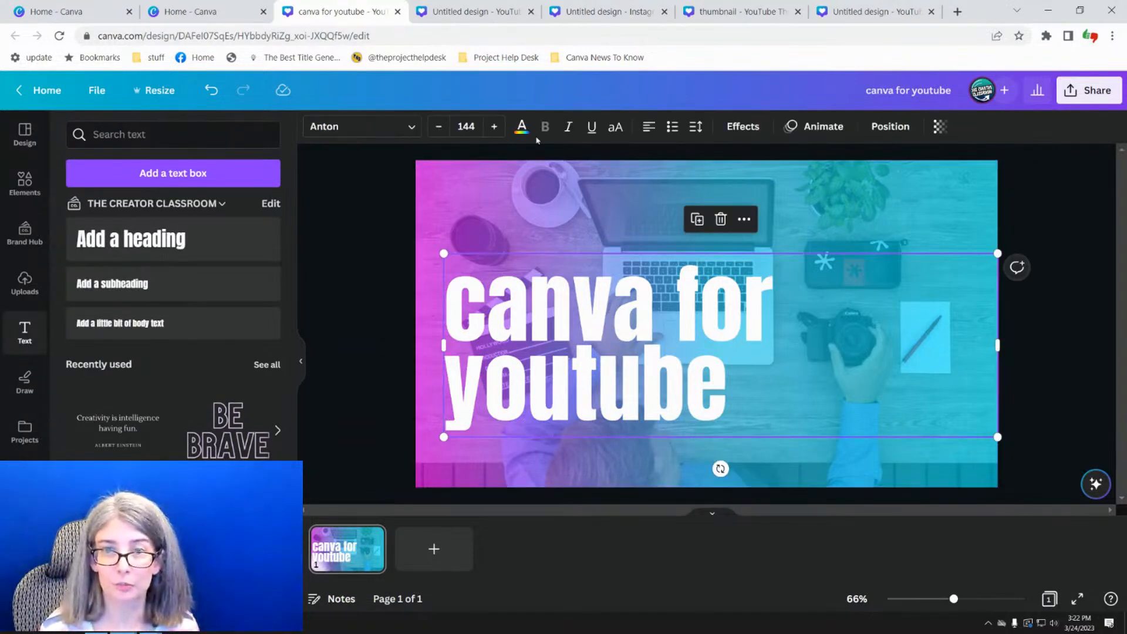
- Switch the heading to all capitals and narrow its text box to sit closer around the words
left_click(616, 128)
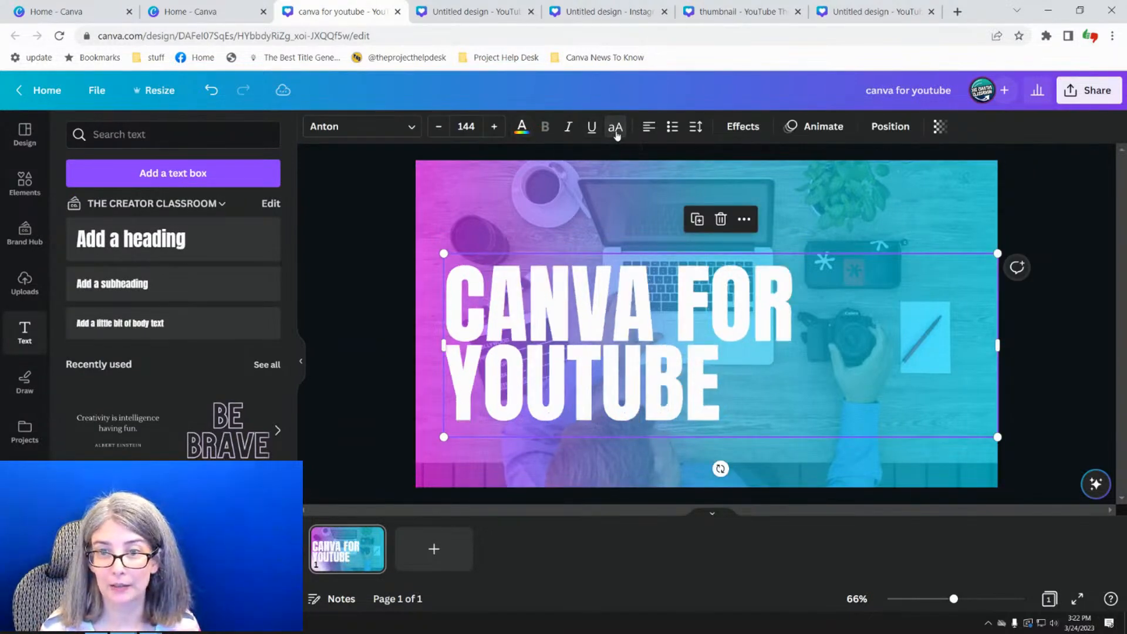
left_click(371, 248)
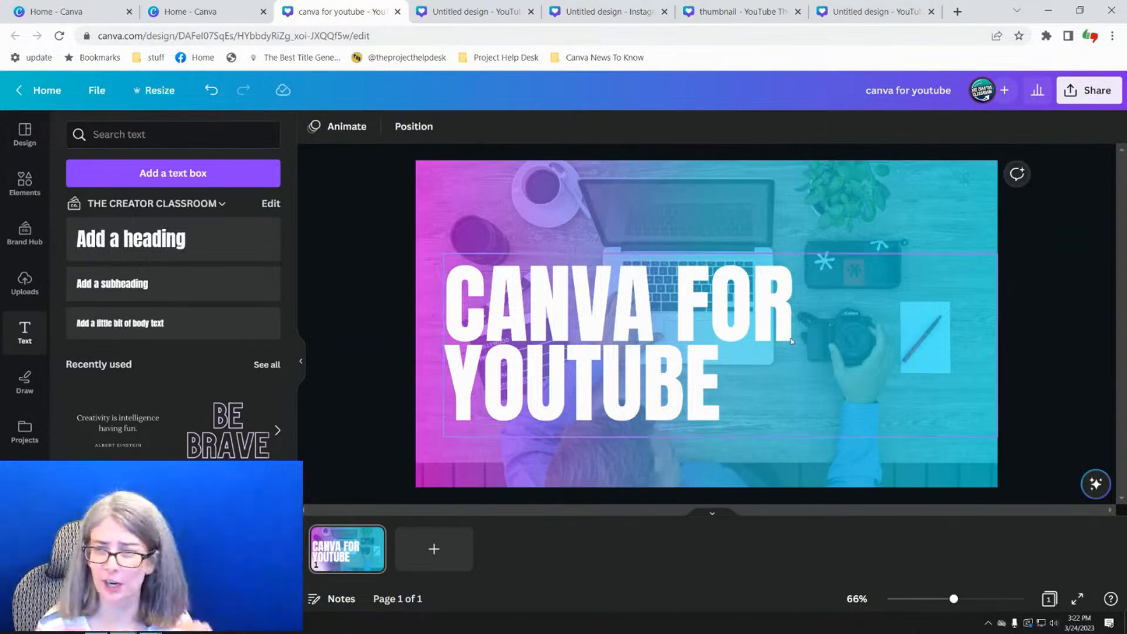
left_click(984, 362)
left_click_drag(997, 346, 782, 364)
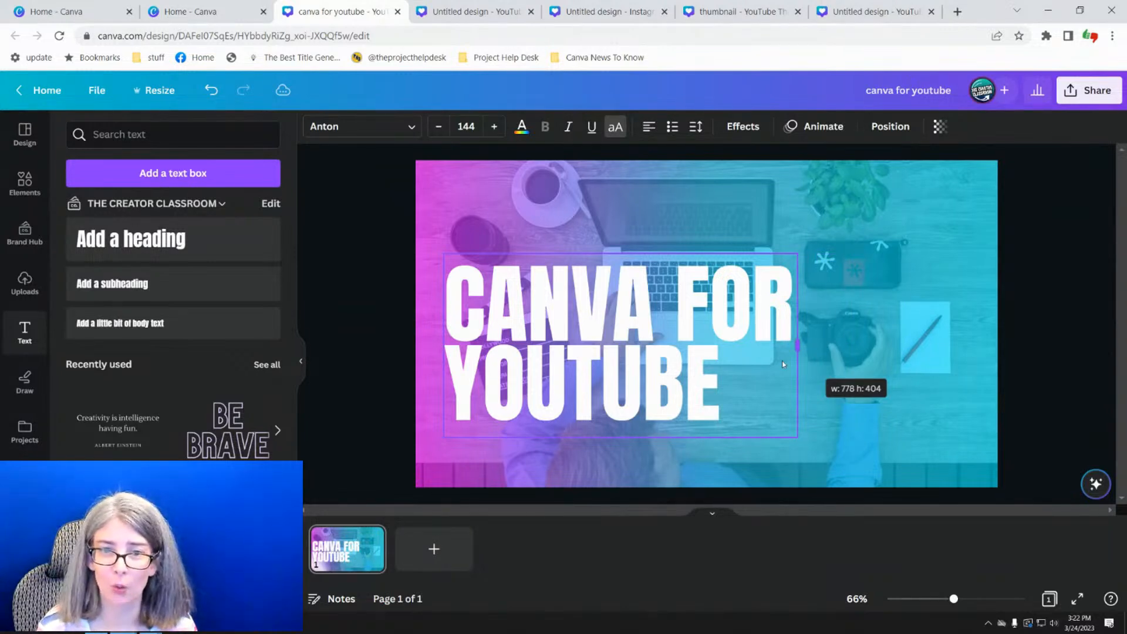
left_click(359, 274)
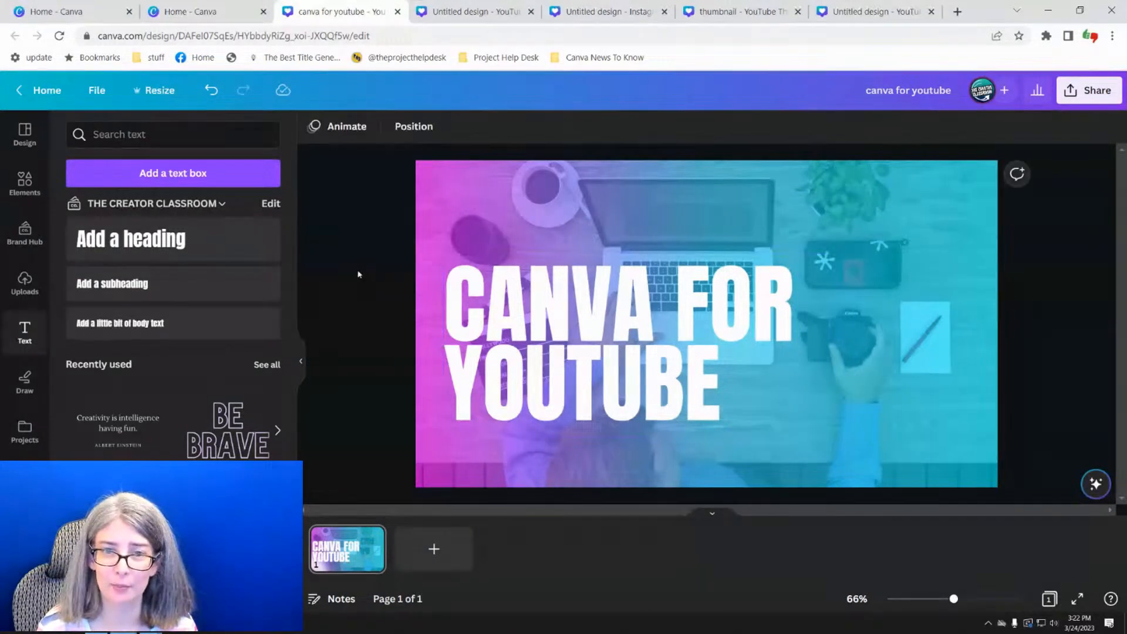
- Try the Shadow, Lift, Hollow, Splice, Outline, Echo, Glitch and Neon text effects in turn on the heading
left_click(599, 285)
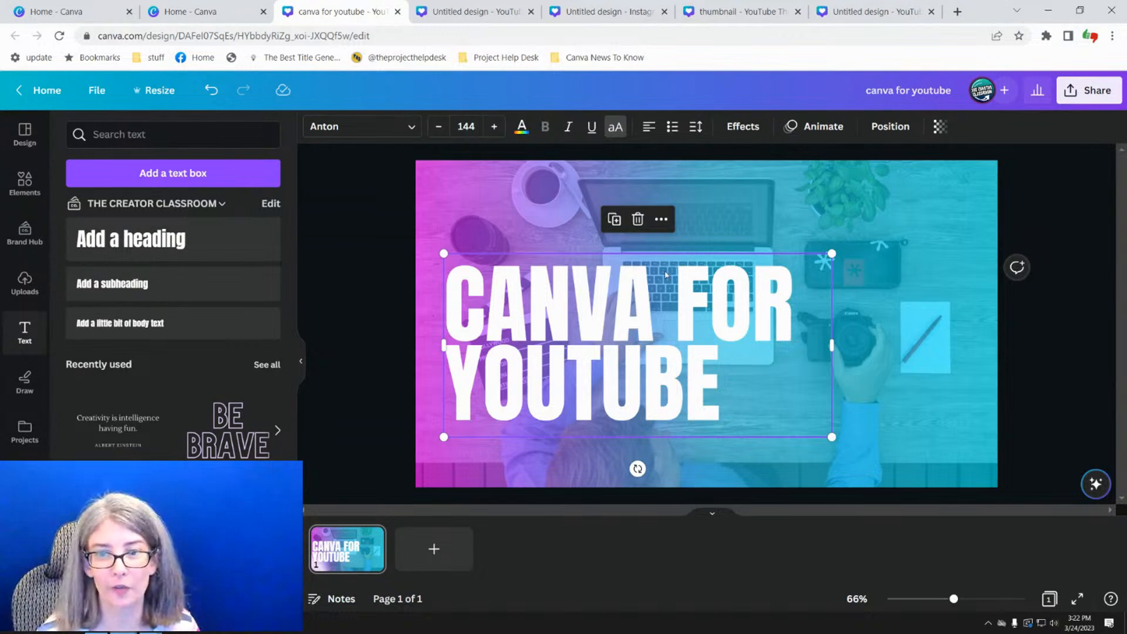
left_click(732, 132)
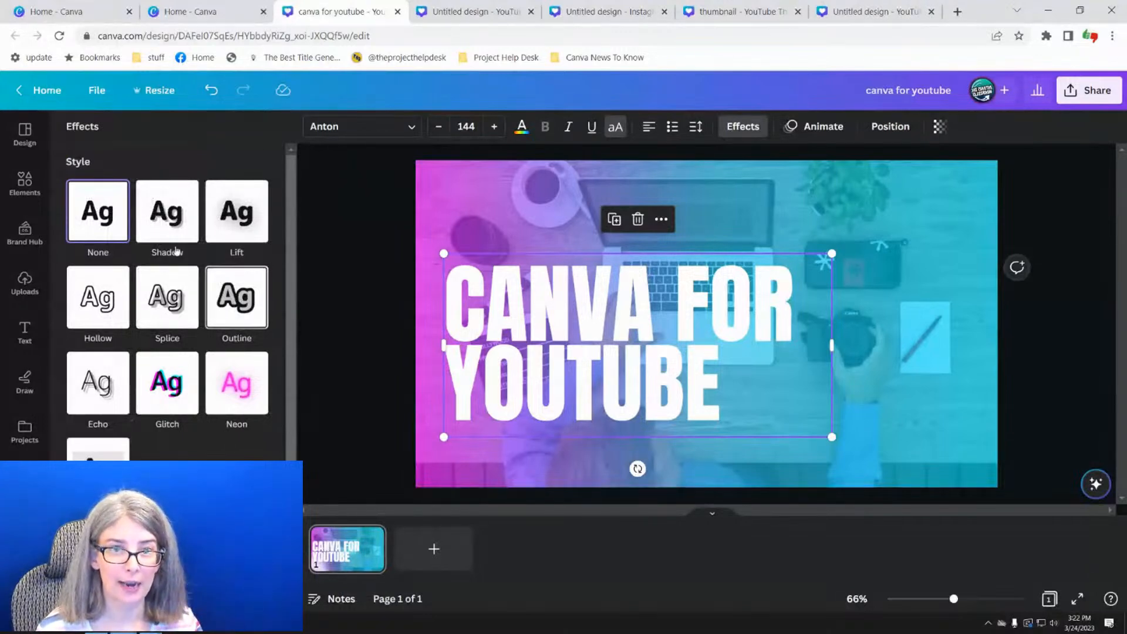
left_click(165, 224)
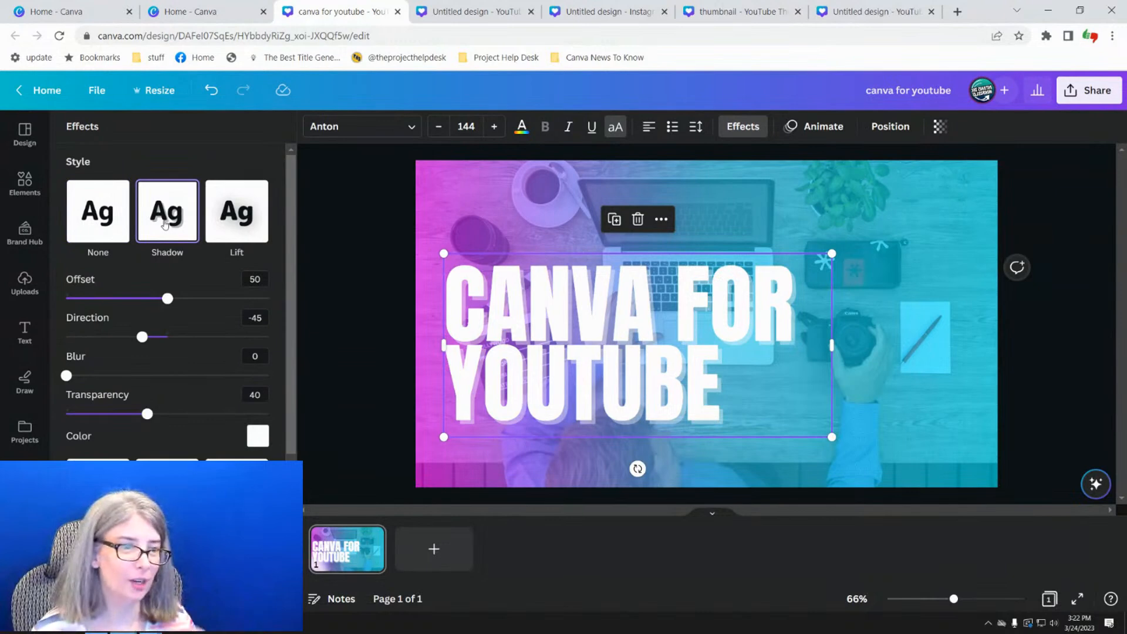
left_click(222, 223)
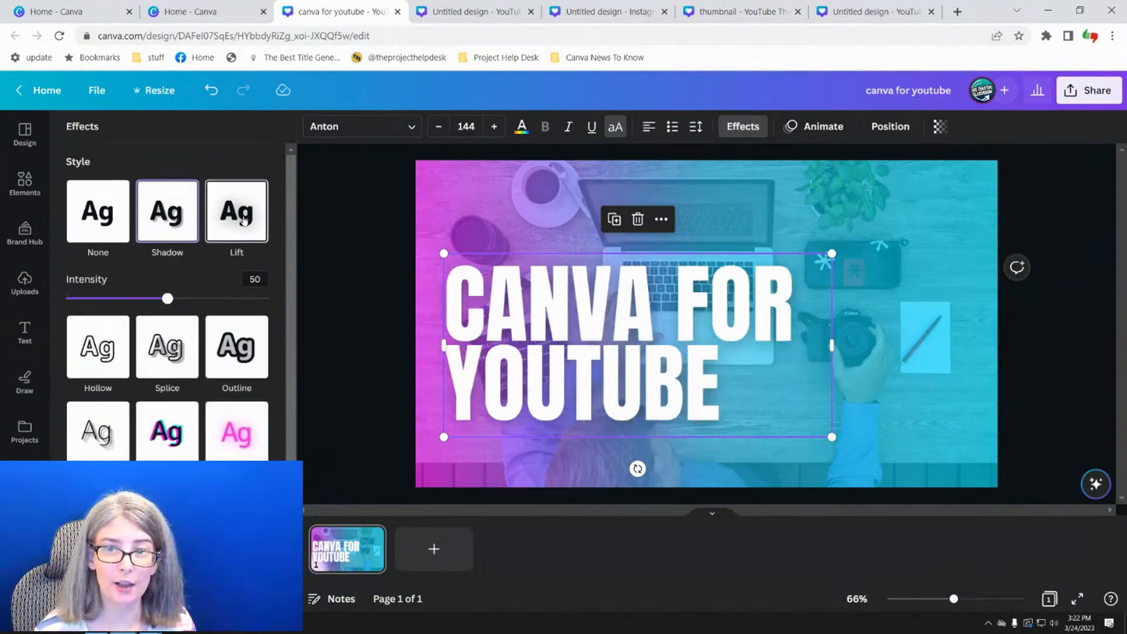
left_click(105, 348)
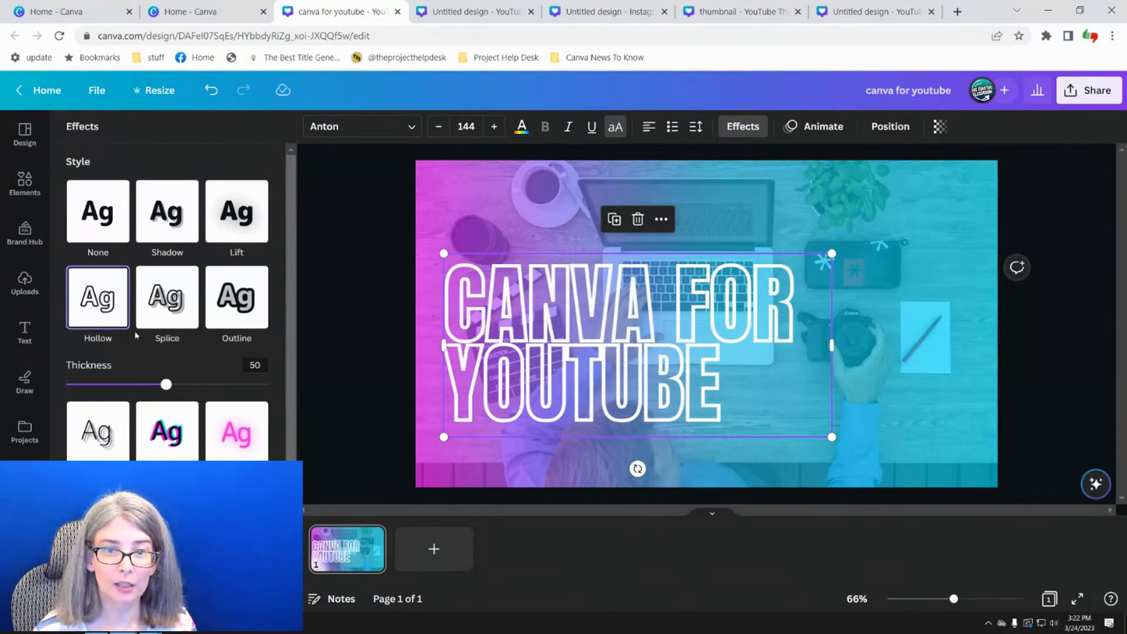
left_click(167, 320)
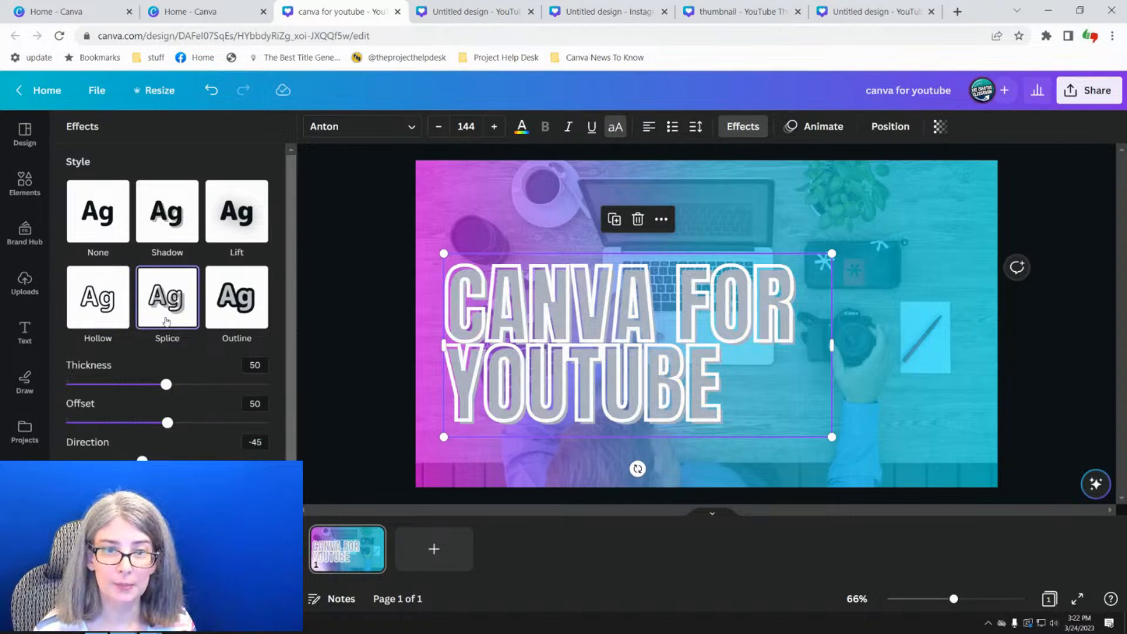
left_click(228, 307)
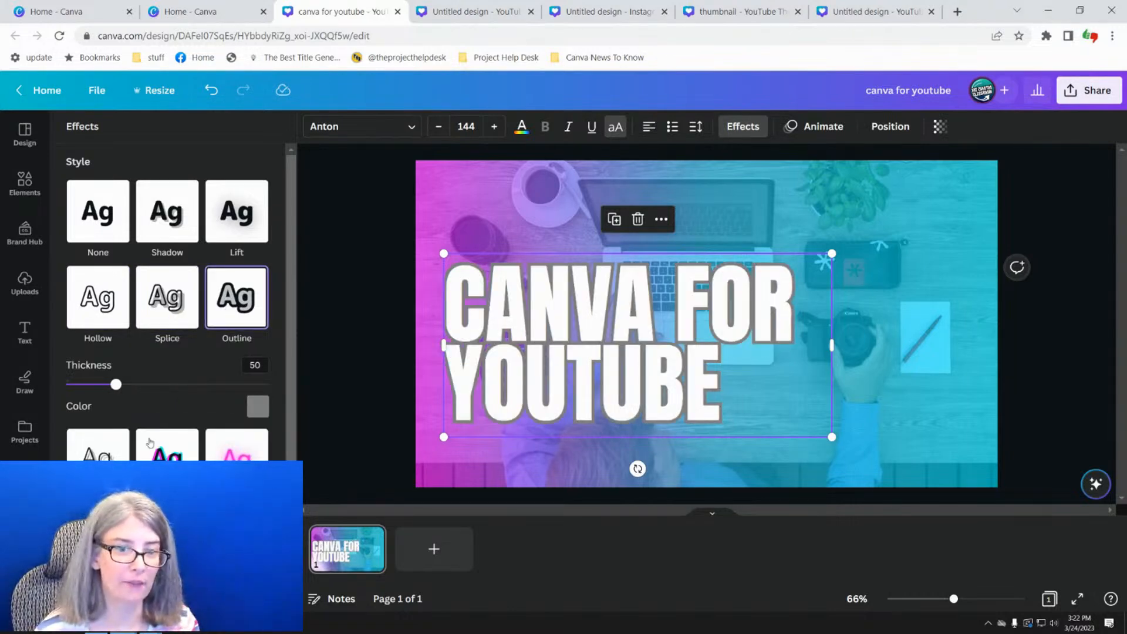
left_click(97, 445)
left_click(175, 392)
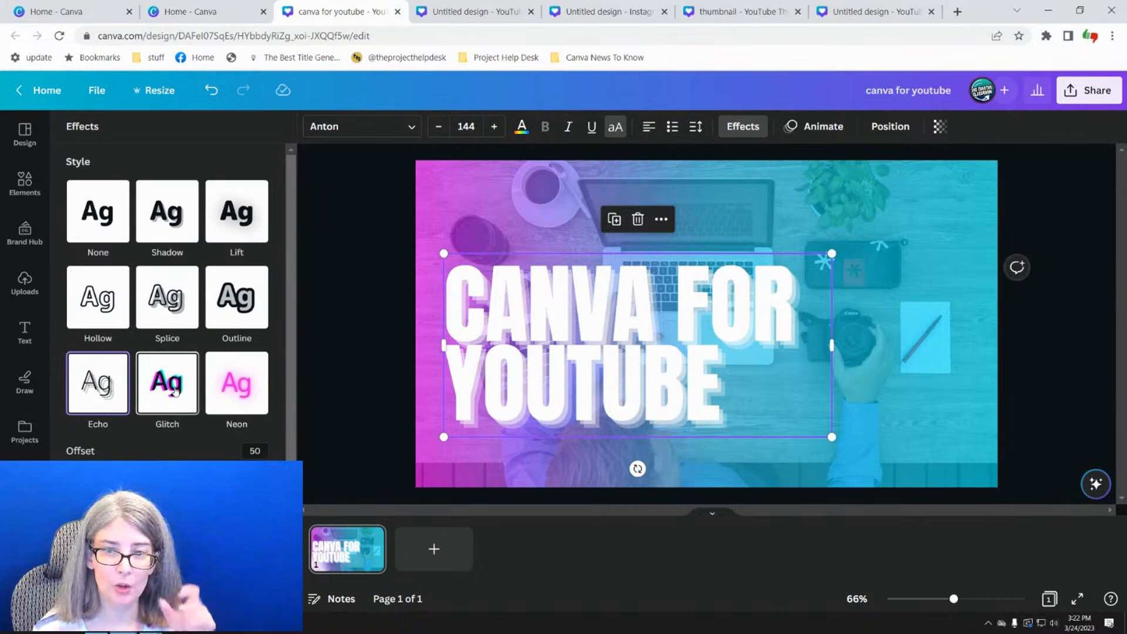
left_click(247, 391)
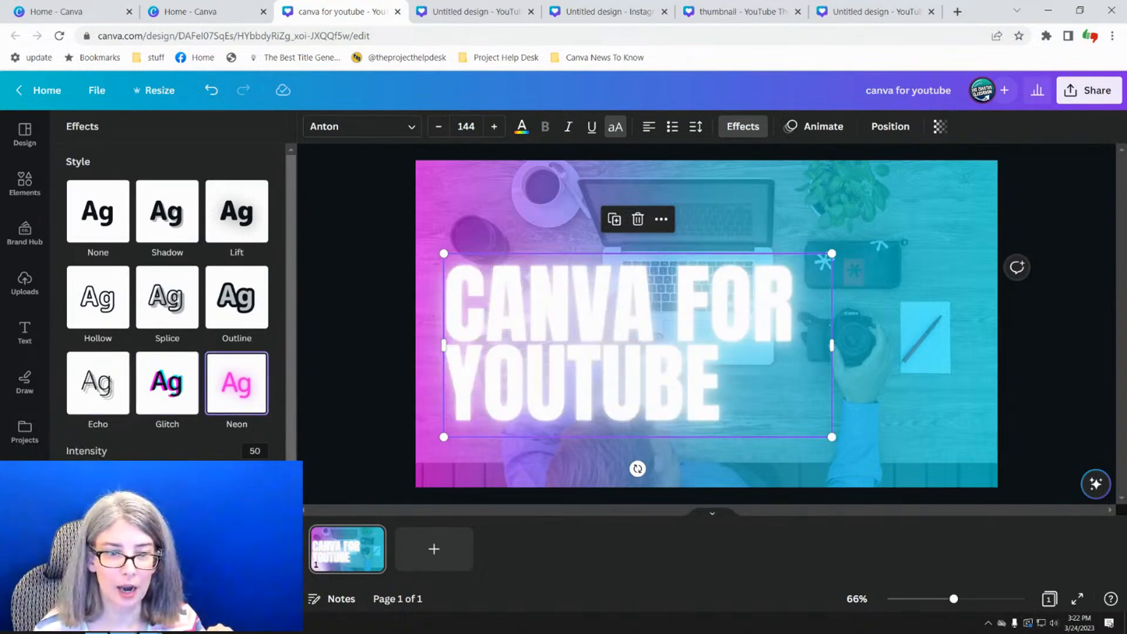
- Try the Background text effect on the CANVA FOR YOUTUBE title
left_click(99, 512)
scroll(100, 512, "down", 2)
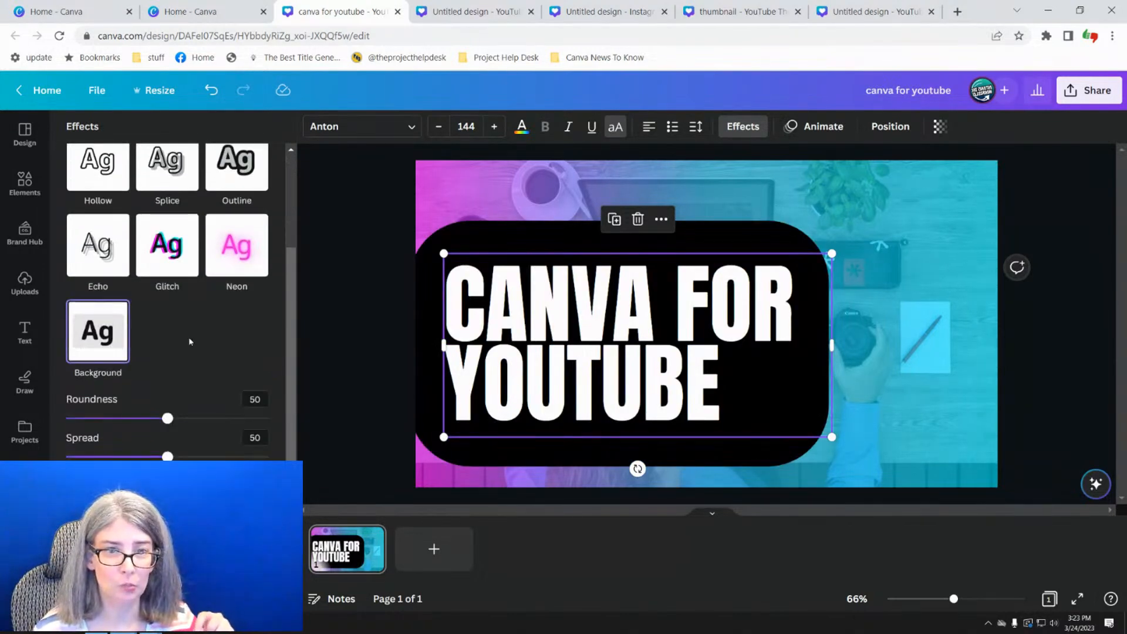
scroll(189, 348, "up", 3)
- Apply the Outline effect to the title text in black with a thickness of 89
left_click(242, 297)
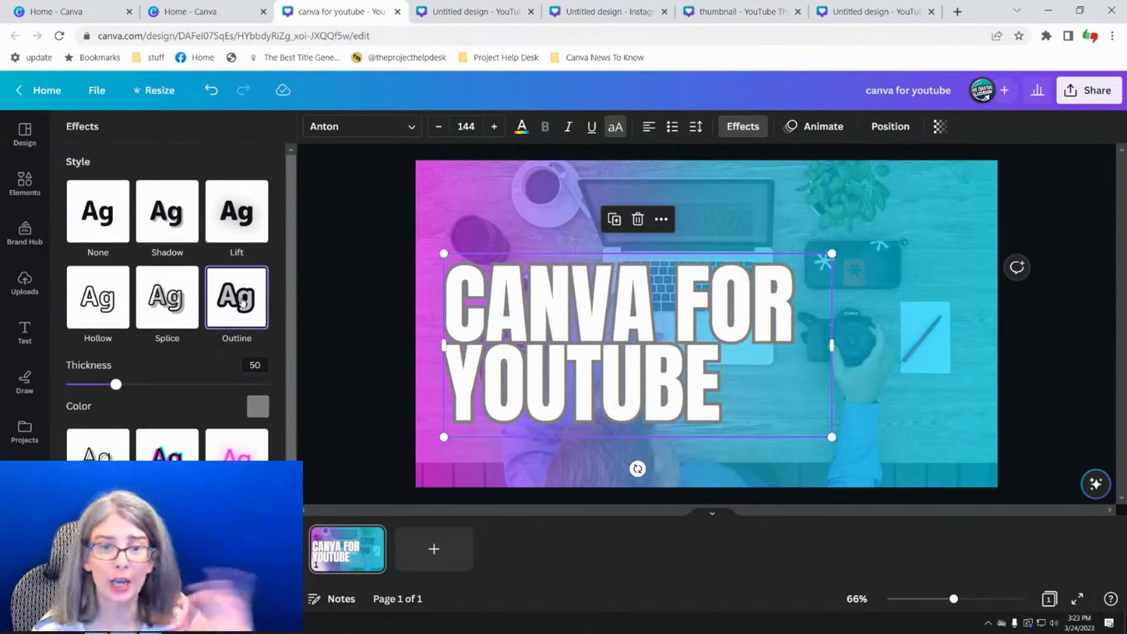
left_click(258, 407)
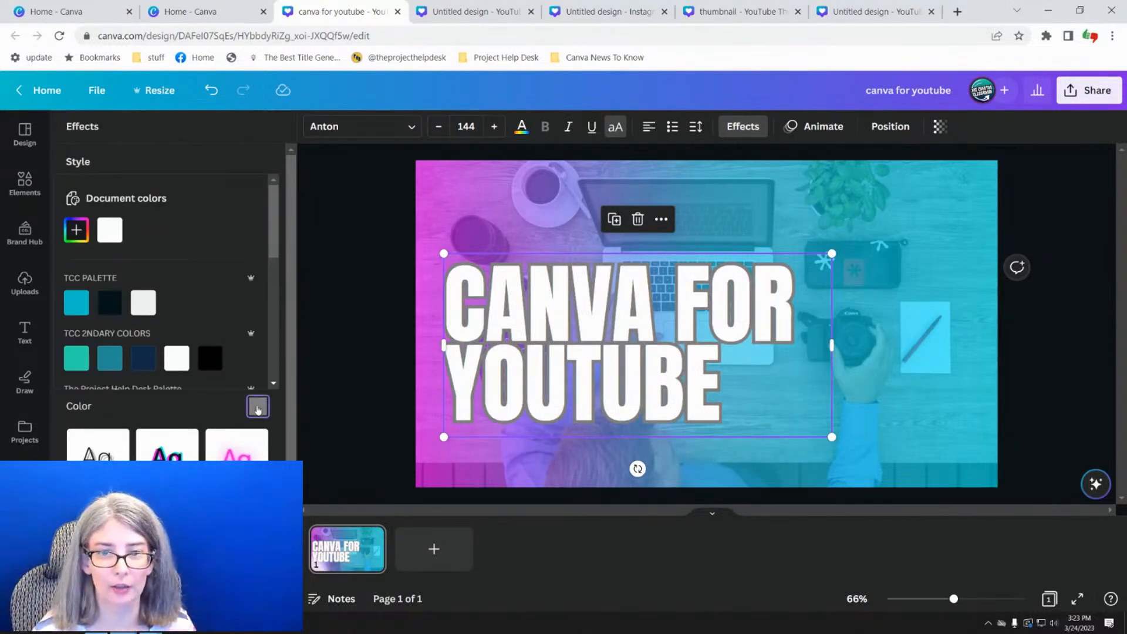
left_click(212, 361)
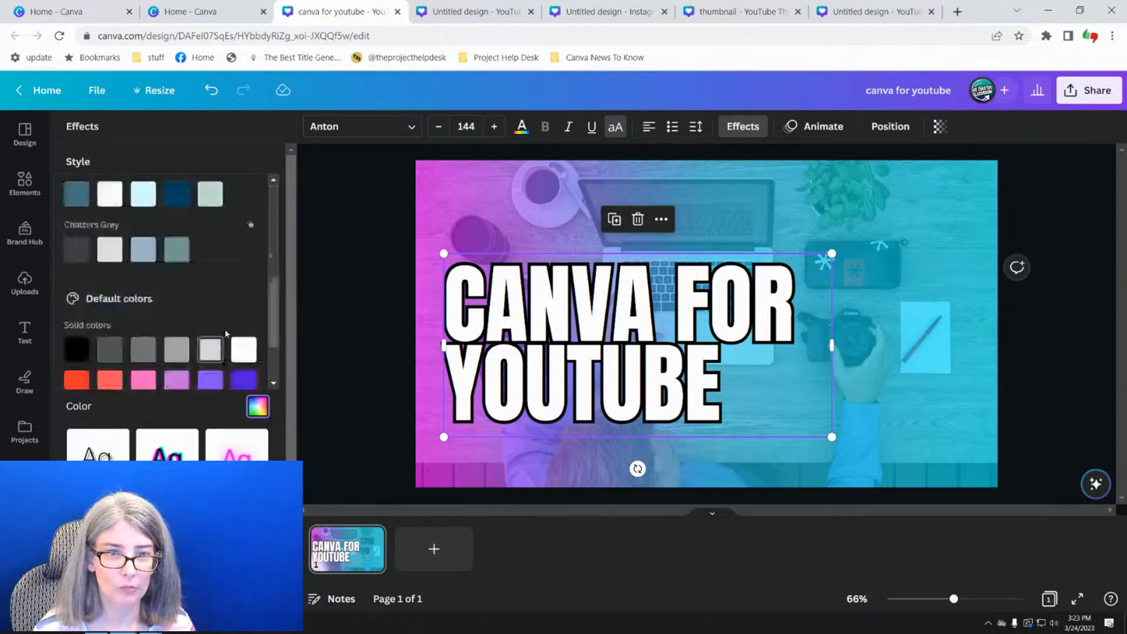
left_click(211, 417)
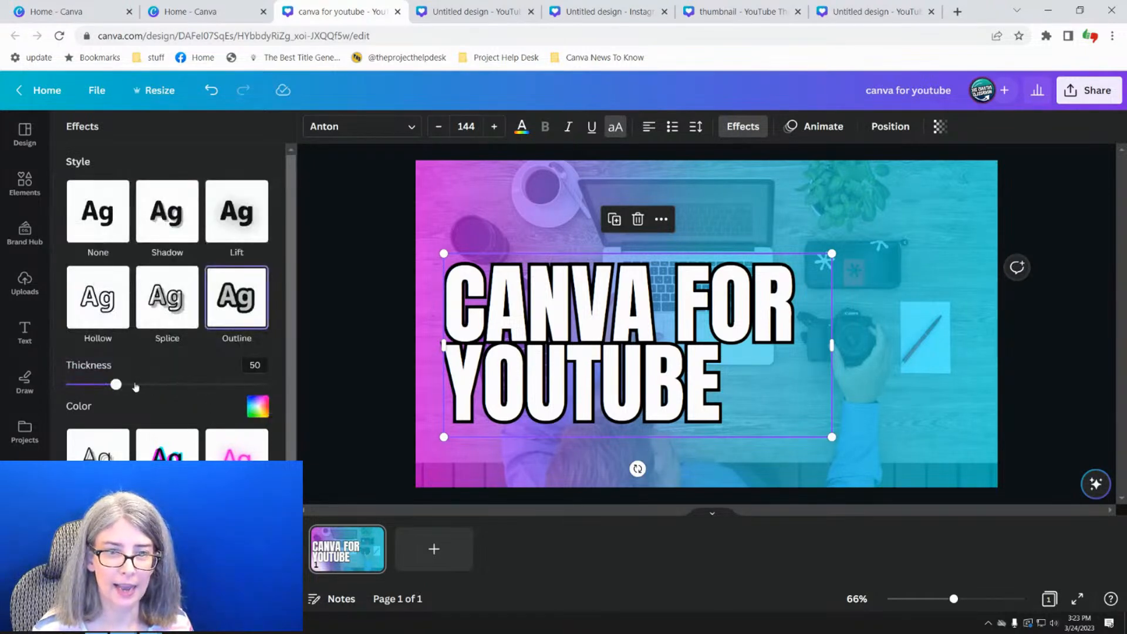
left_click_drag(117, 385, 157, 388)
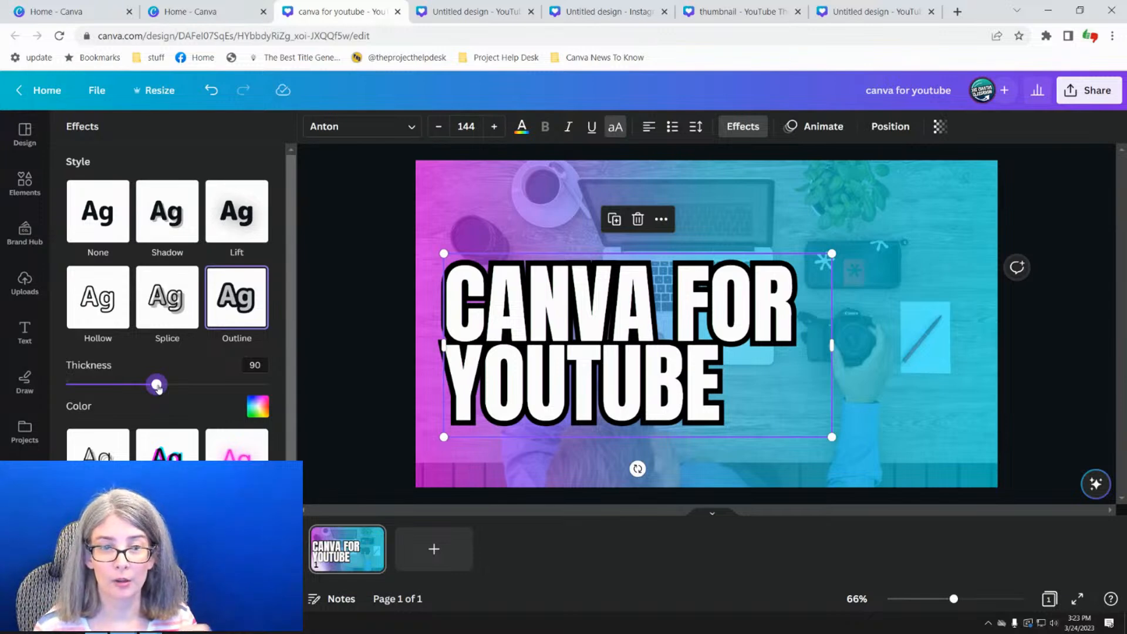
mouse_move(158, 388)
left_mouse_down()
mouse_move(80, 386)
mouse_move(155, 386)
left_mouse_up()
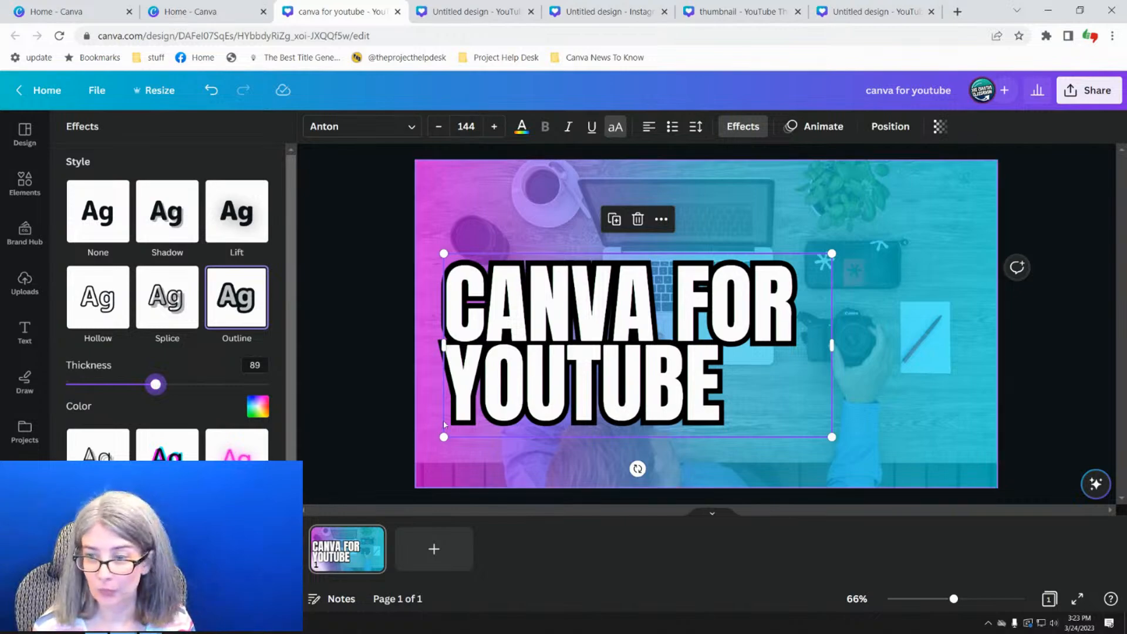
- Examine the spaces between and inside the outlined letters of the title up close
left_click_drag(956, 599, 970, 599)
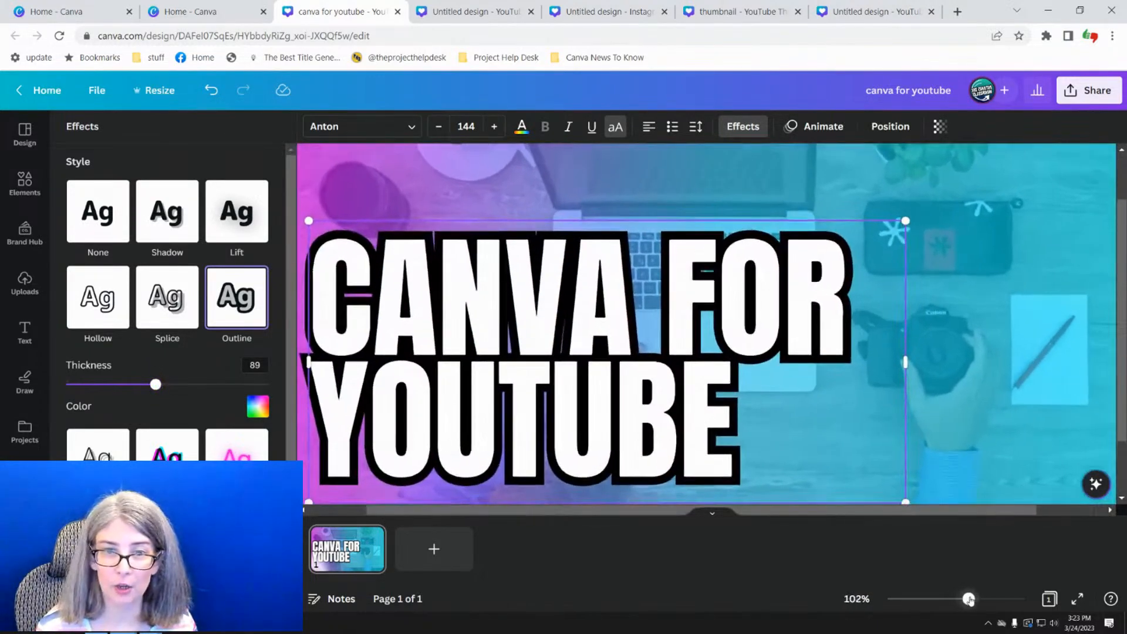
left_click_drag(445, 346, 456, 345)
left_click_drag(970, 599, 990, 599)
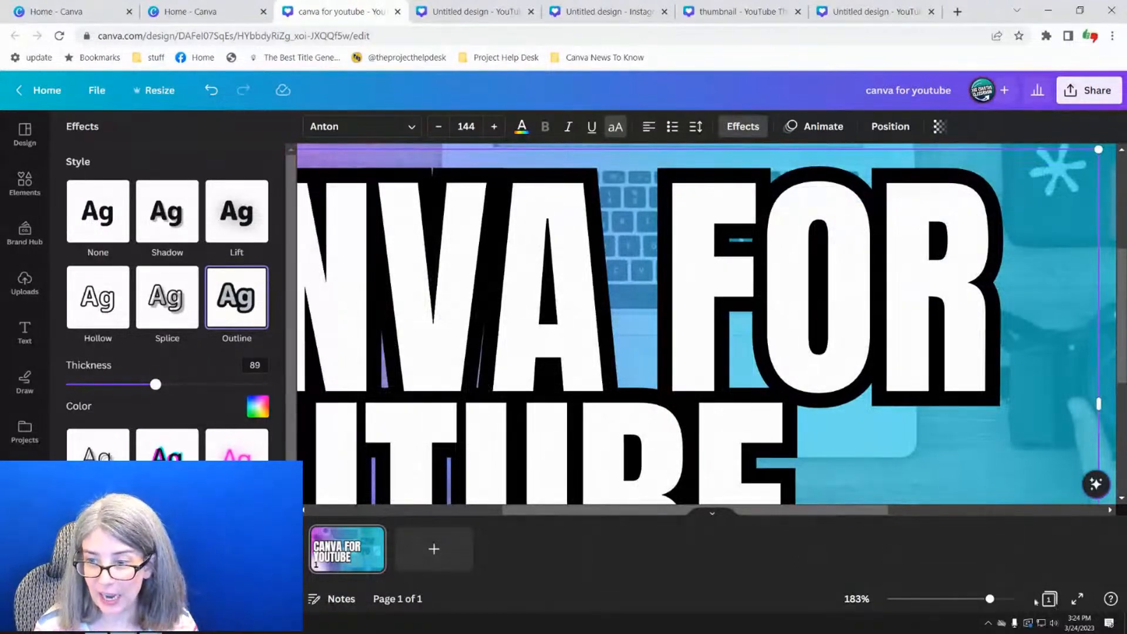
left_click_drag(992, 601, 956, 599)
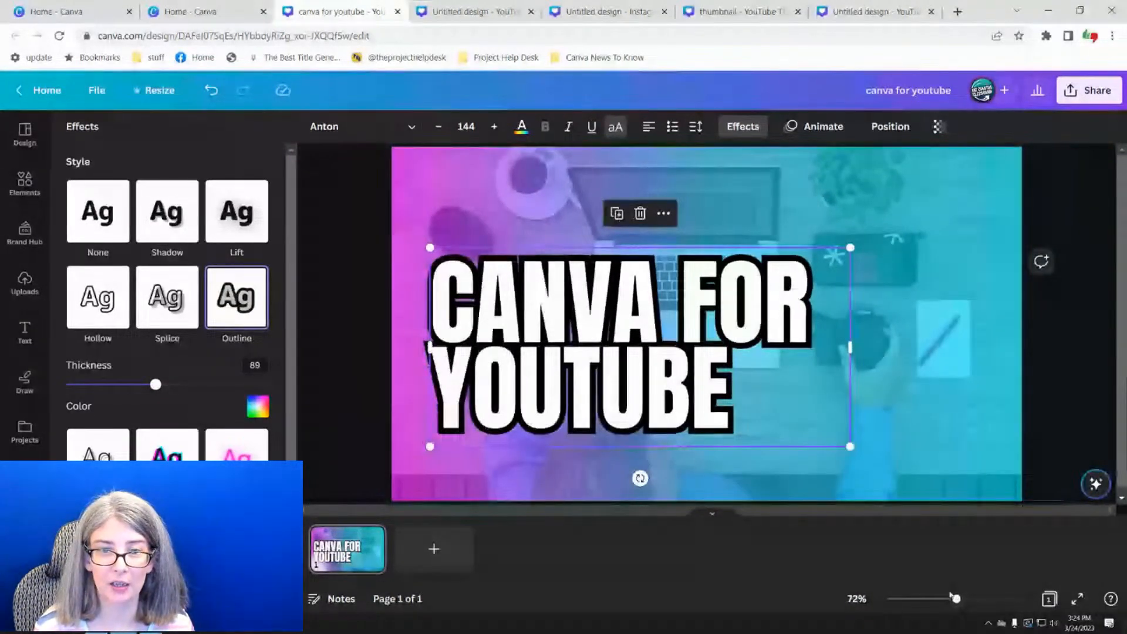
left_click_drag(952, 598, 958, 599)
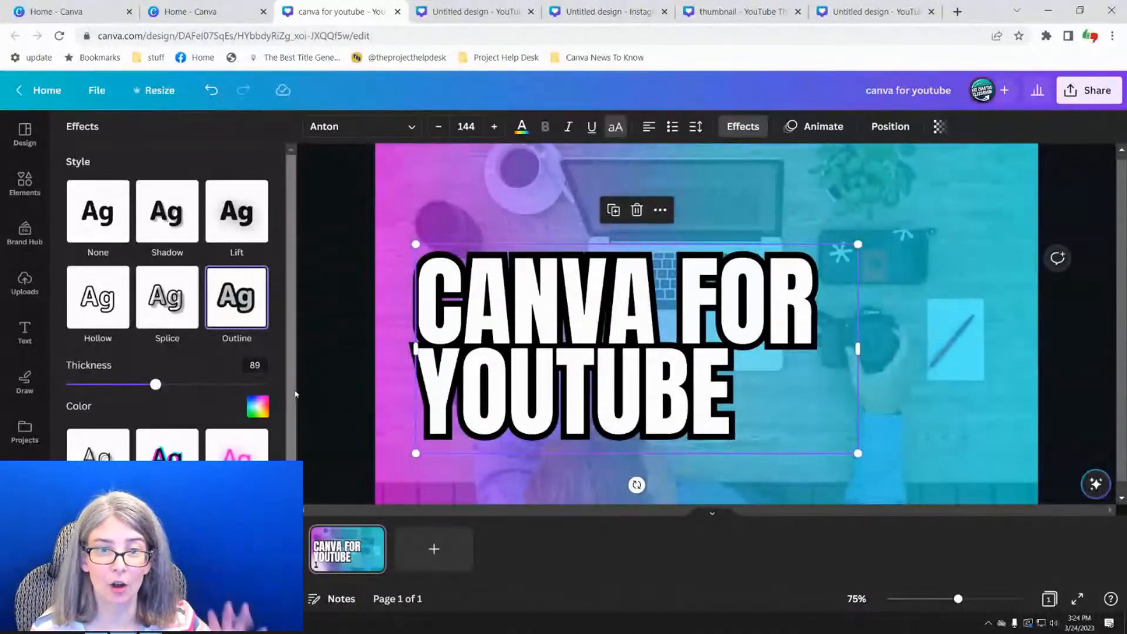
- Set up the drawing marker in black with a weight of 36
left_click(336, 361)
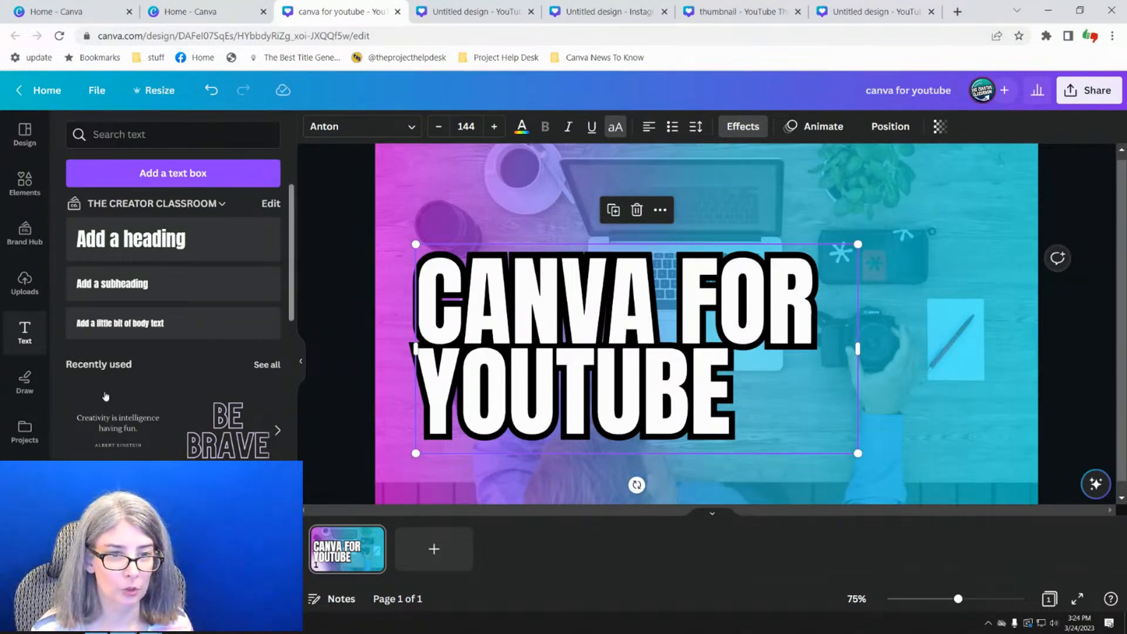
left_click(25, 382)
left_click(80, 397)
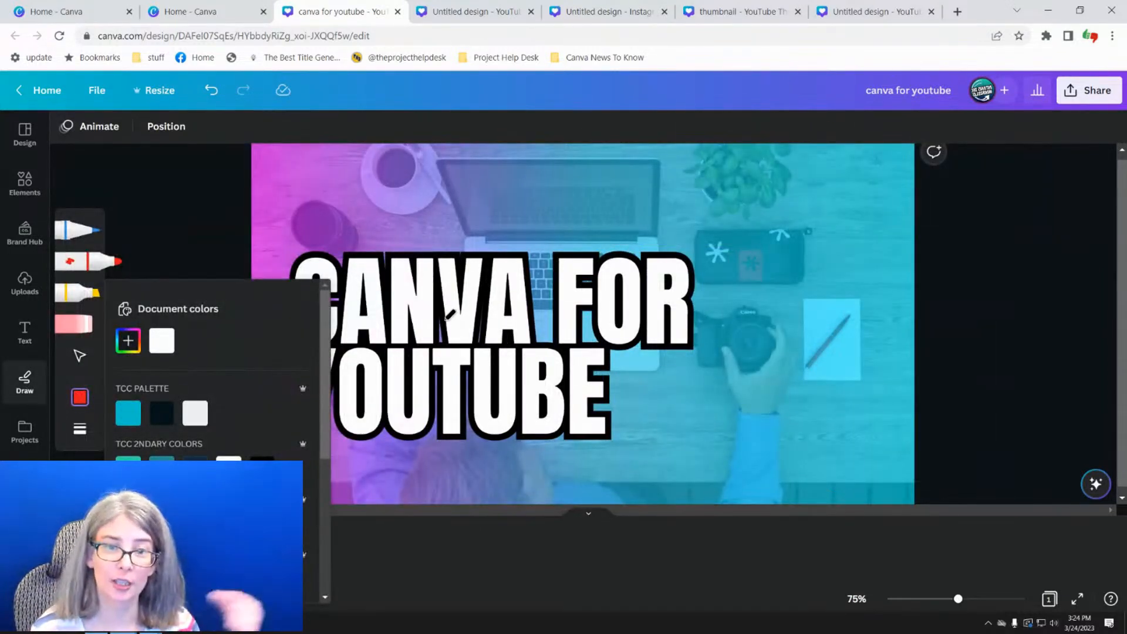
left_click(262, 468)
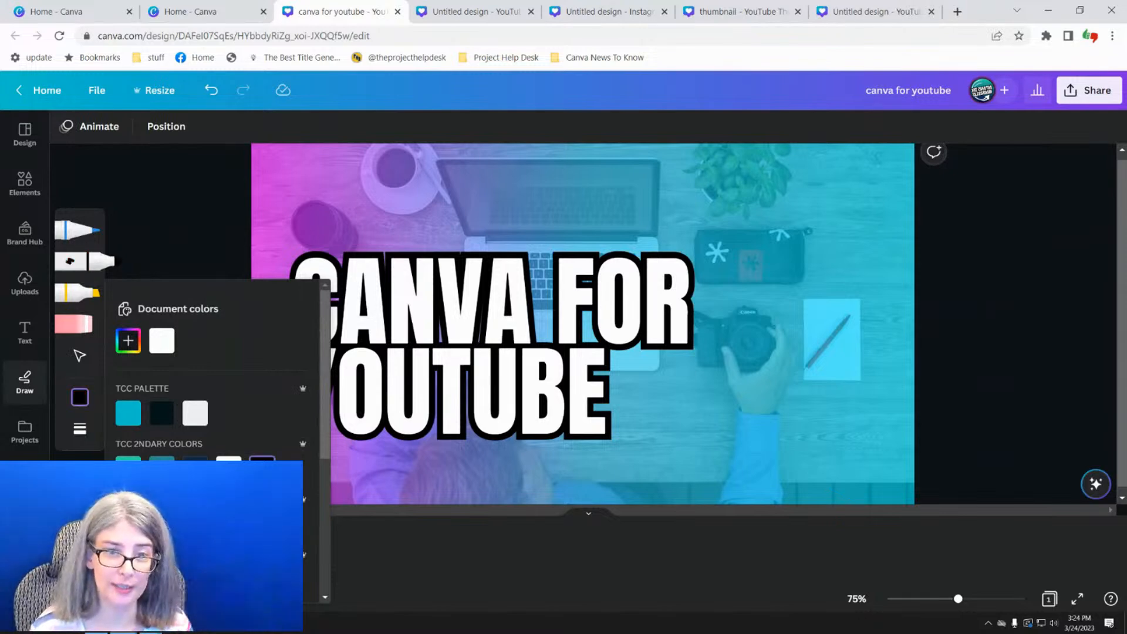
left_click(79, 429)
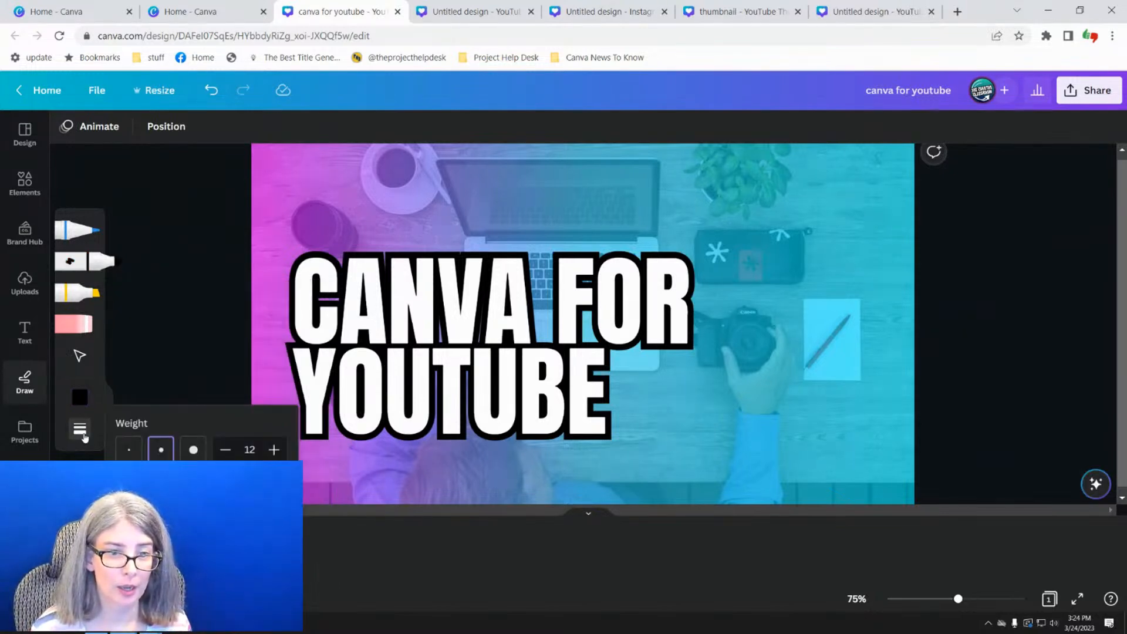
left_click(200, 450)
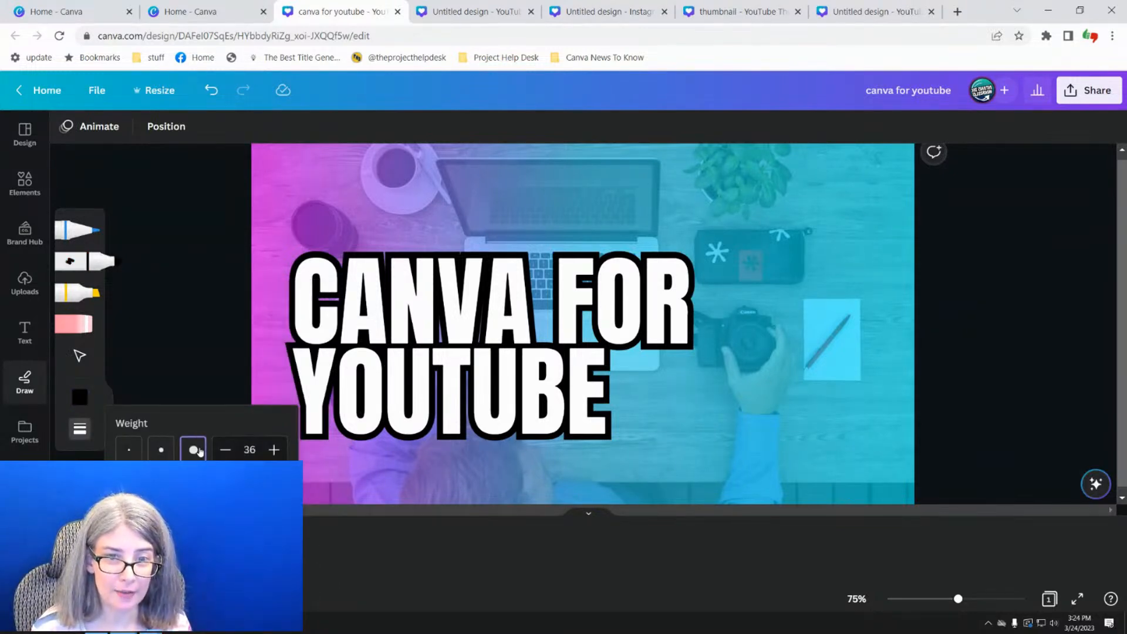
- Draw black marker strokes over the gaps in the C, along both lower sides of the V, and in the F
left_click(317, 297)
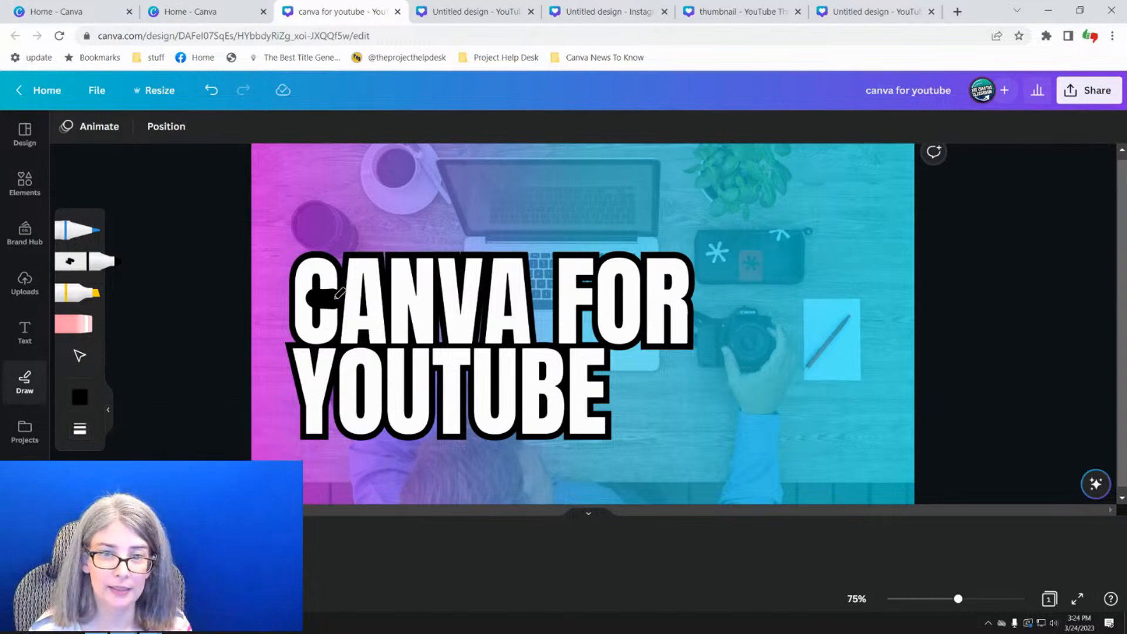
left_click_drag(432, 316, 443, 351)
left_click_drag(486, 310, 478, 344)
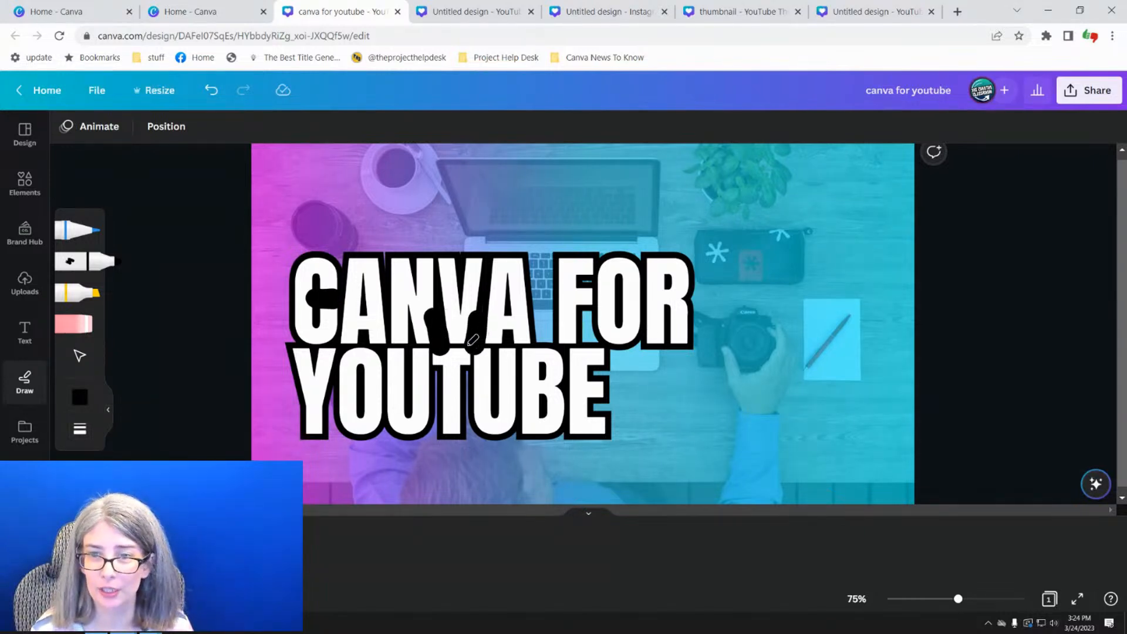
mouse_move(575, 284)
left_mouse_down()
mouse_move(601, 281)
mouse_move(582, 280)
mouse_move(591, 279)
left_mouse_up()
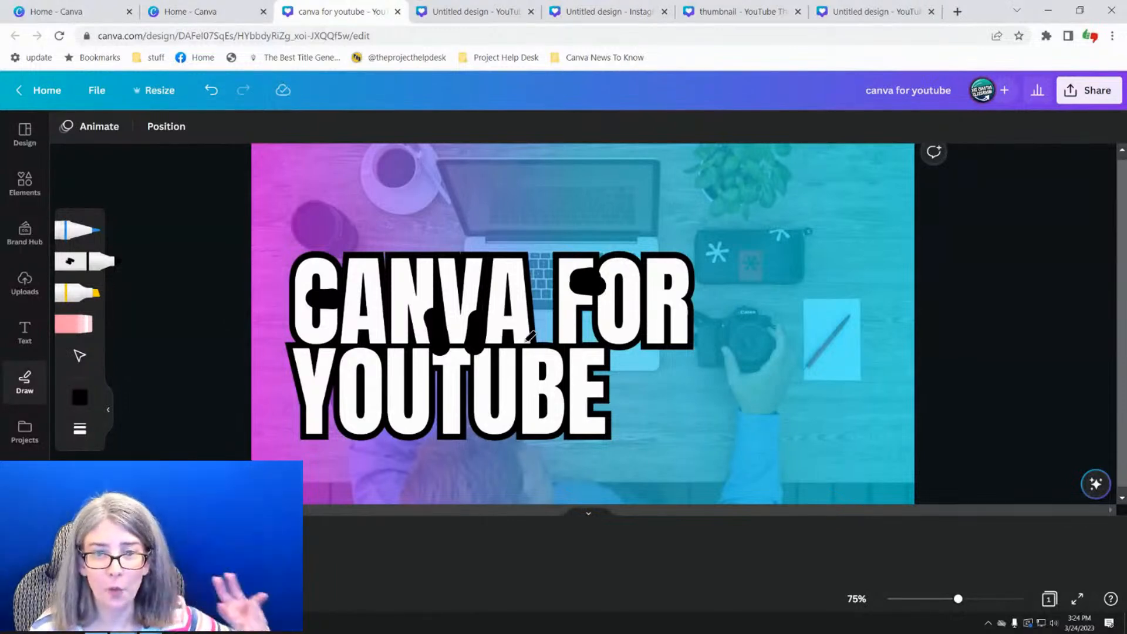
- Stop drawing, select the marker stroke over the C and show the list of all layers
left_click(79, 360)
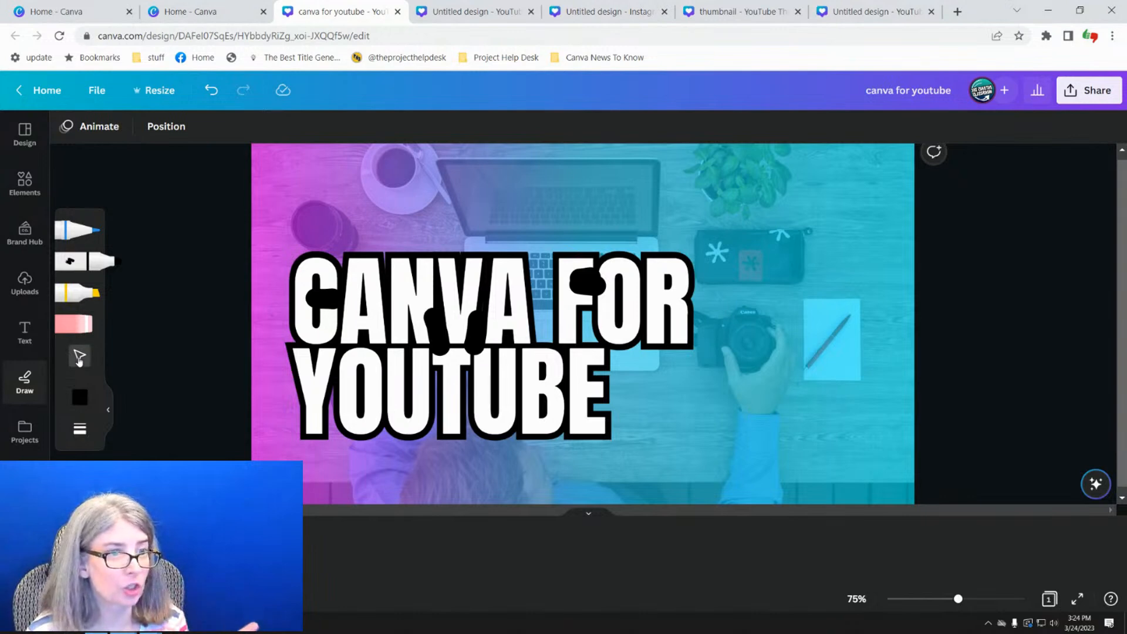
left_click(323, 297)
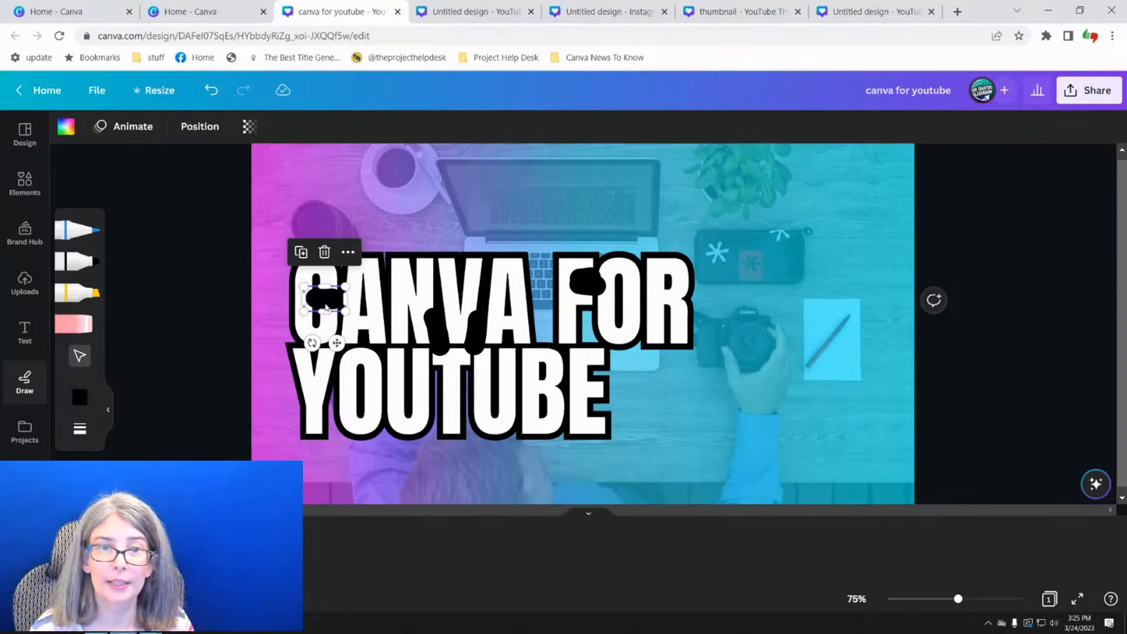
left_click(200, 127)
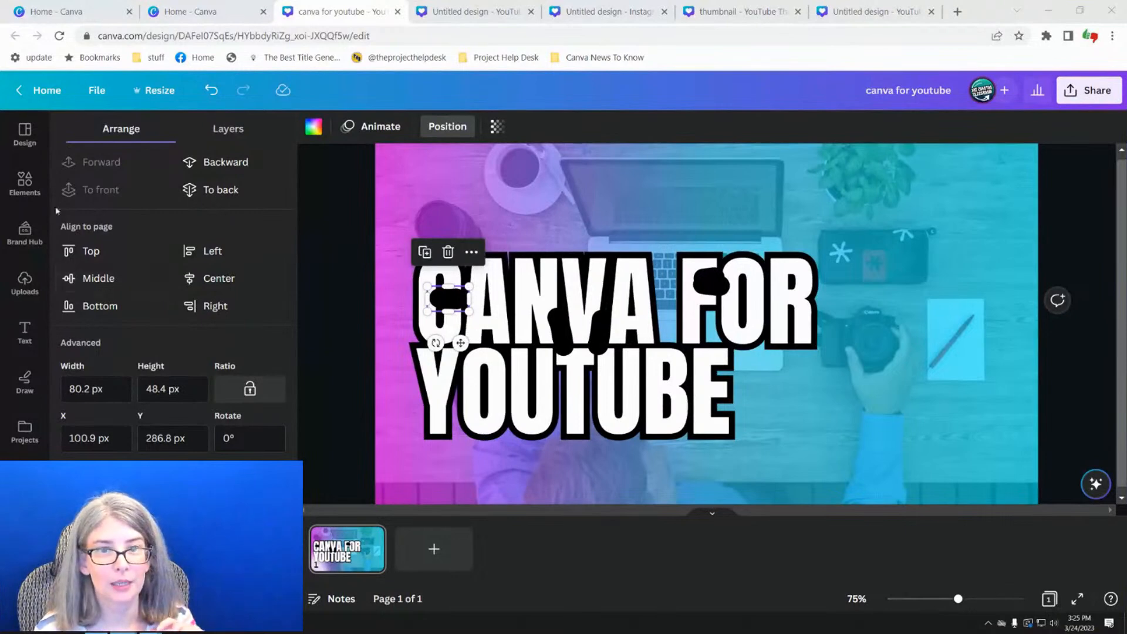
left_click(226, 129)
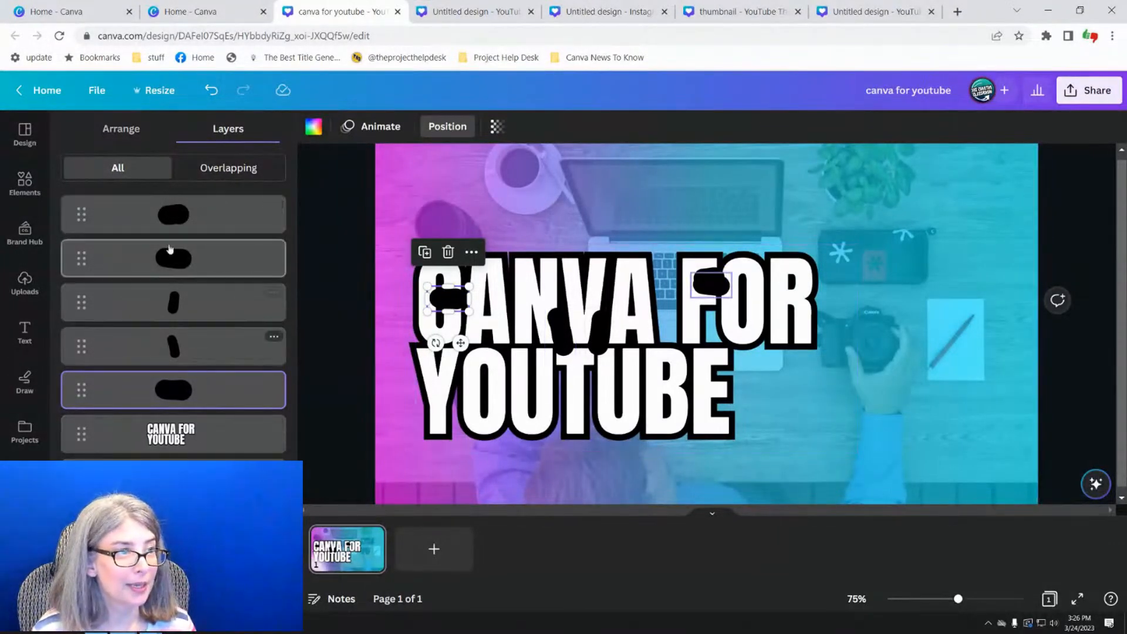
- Select the uppermost stroke, background image and title layers in turn to identify them in the design
left_click(217, 222)
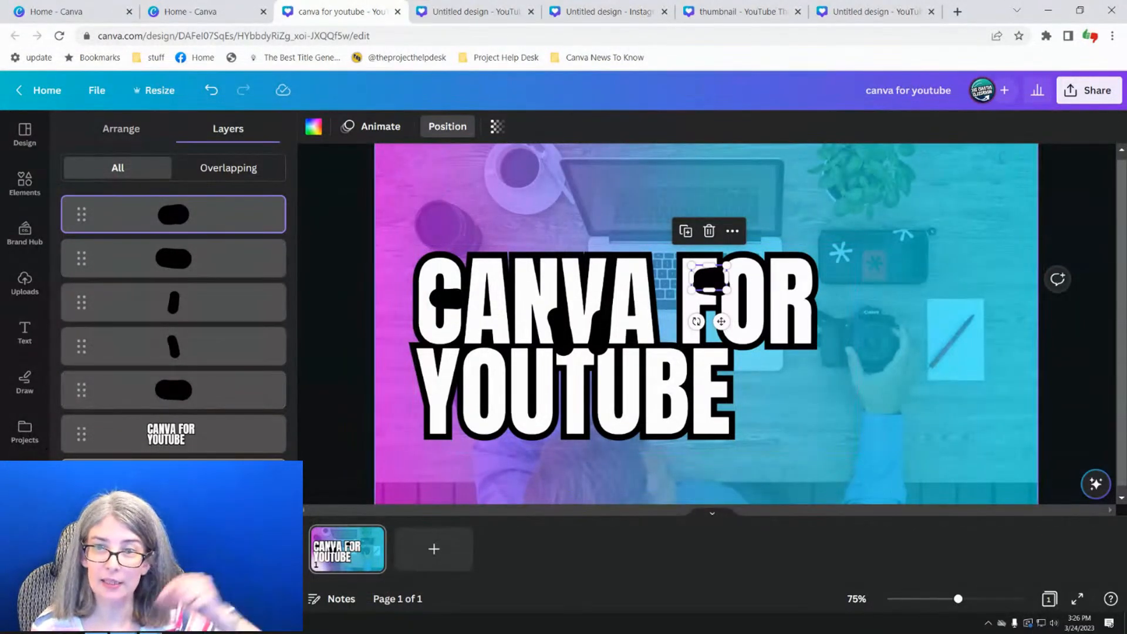
left_click(199, 479)
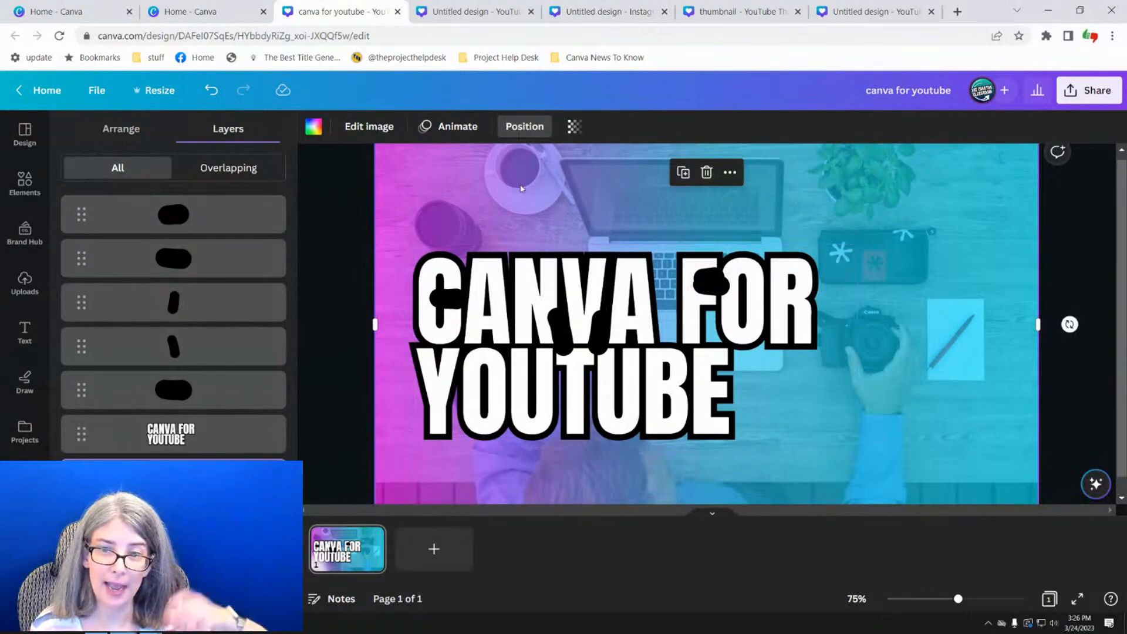
left_click(170, 447)
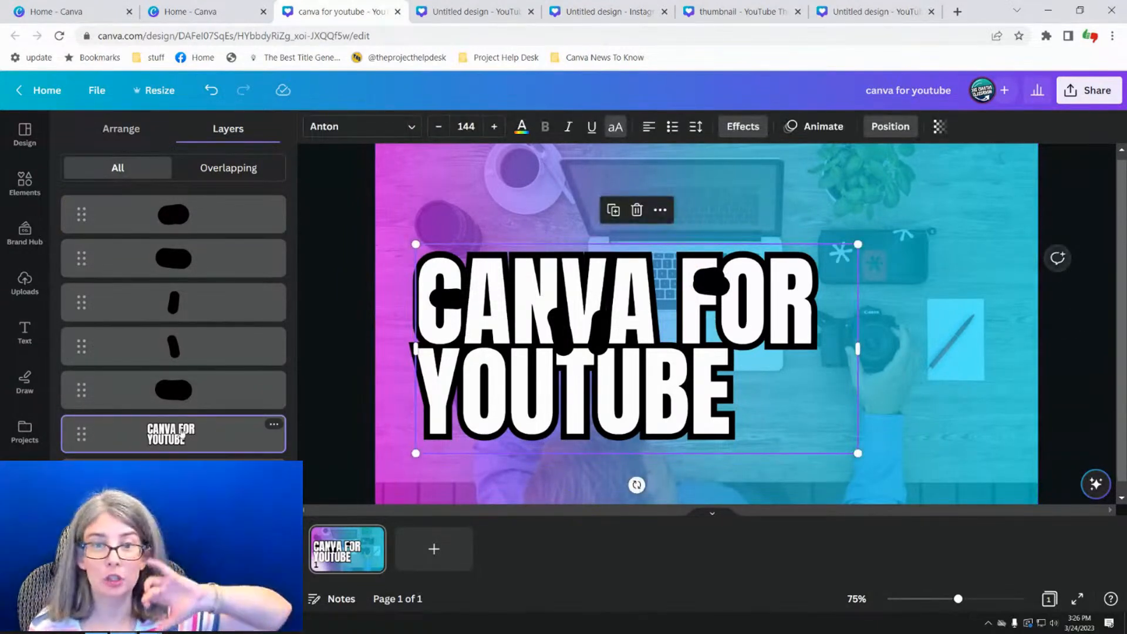
left_click(169, 216)
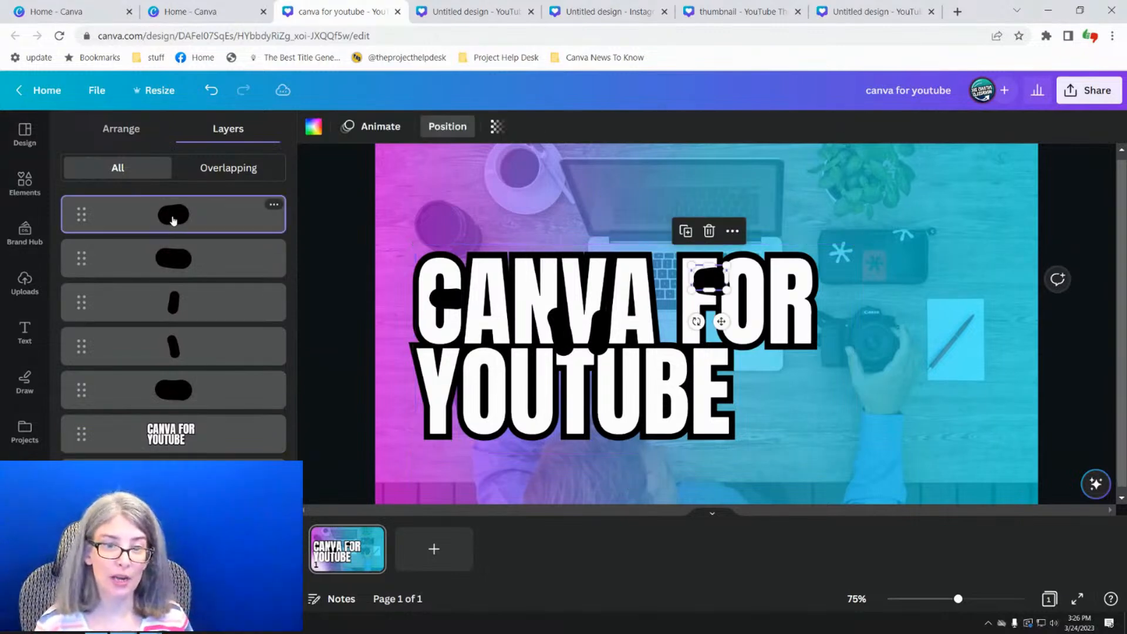
- Try the title layer above all the marker strokes, and return it to its place beneath them
left_click(196, 430)
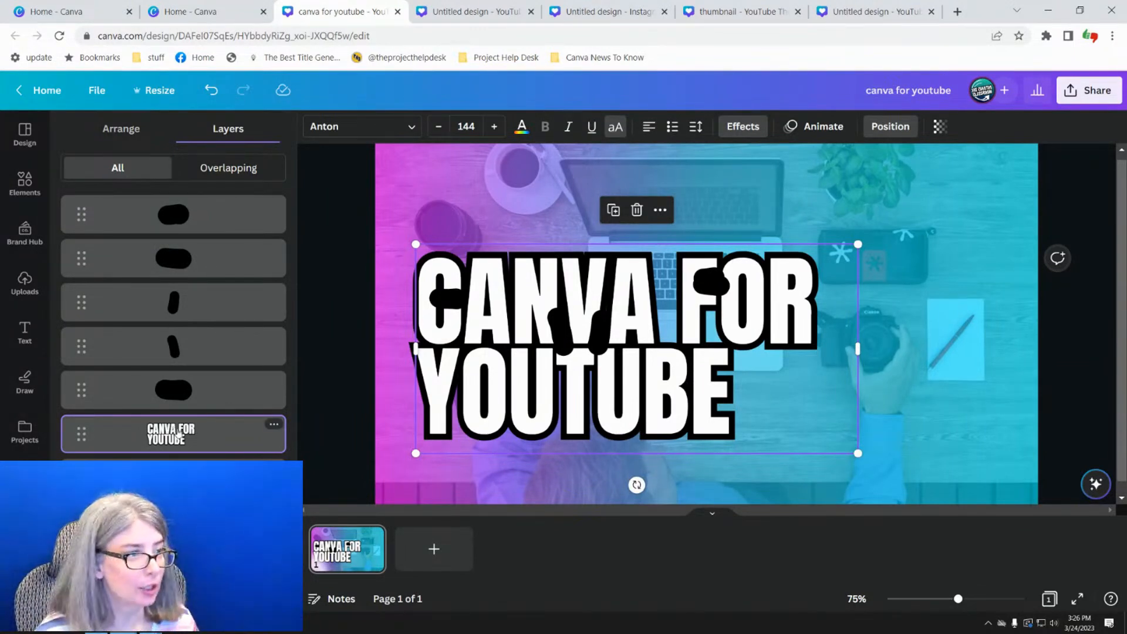
left_click_drag(229, 437, 199, 208)
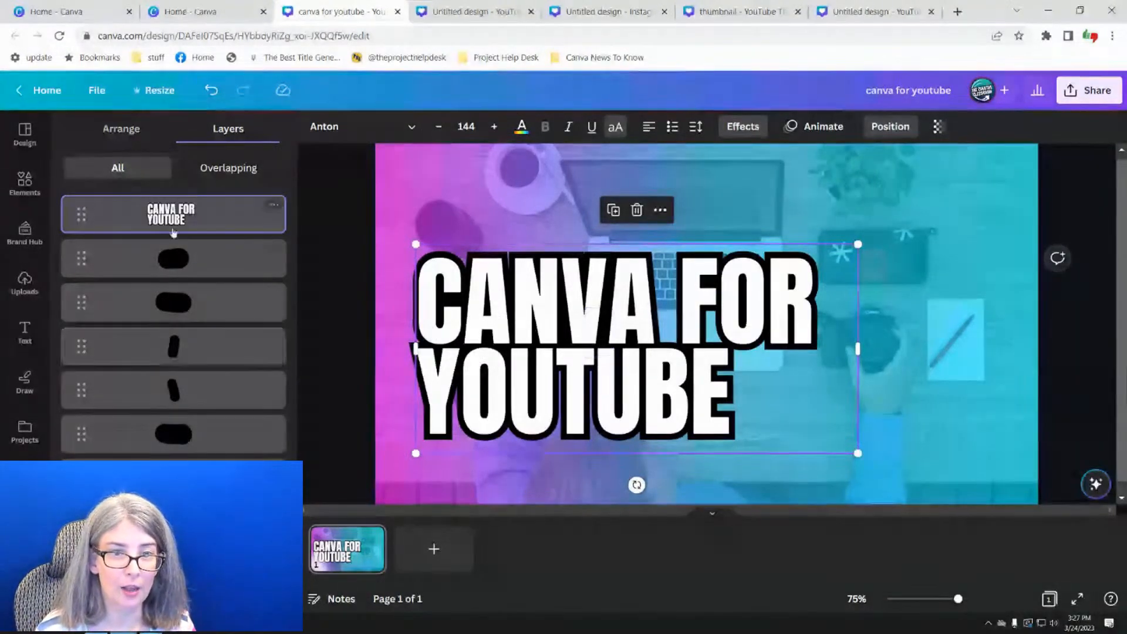
mouse_move(174, 234)
left_mouse_down()
mouse_move(173, 455)
mouse_move(190, 455)
left_mouse_up()
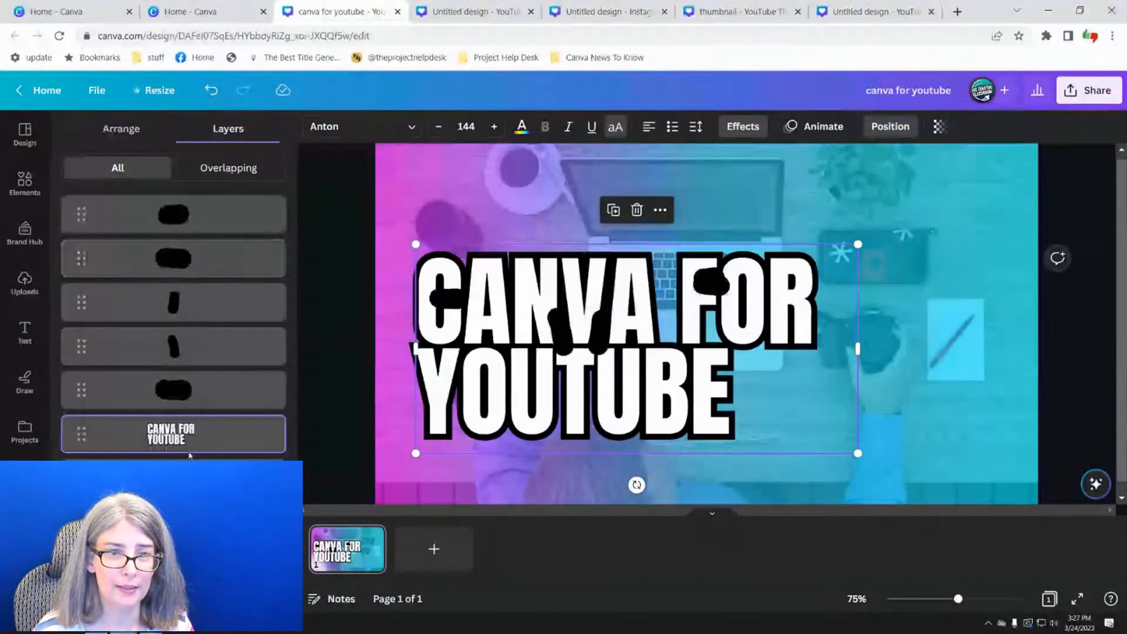
- Select all five marker stroke layers and move them together beneath the title text layer
left_click(161, 221)
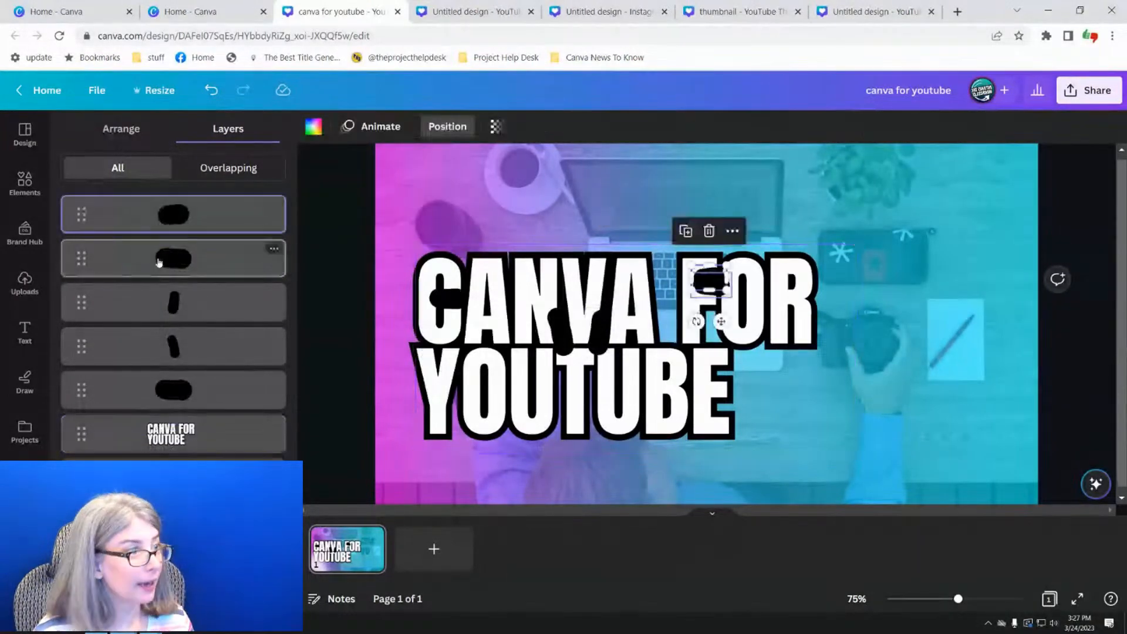
left_click(159, 263, "shift")
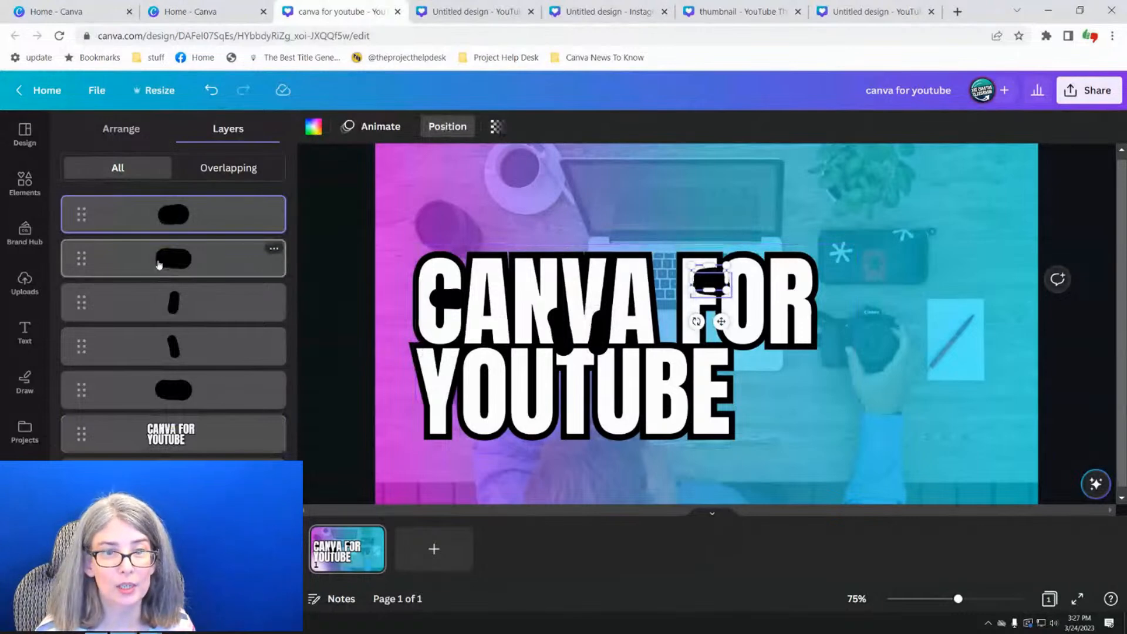
left_click(157, 302, "shift")
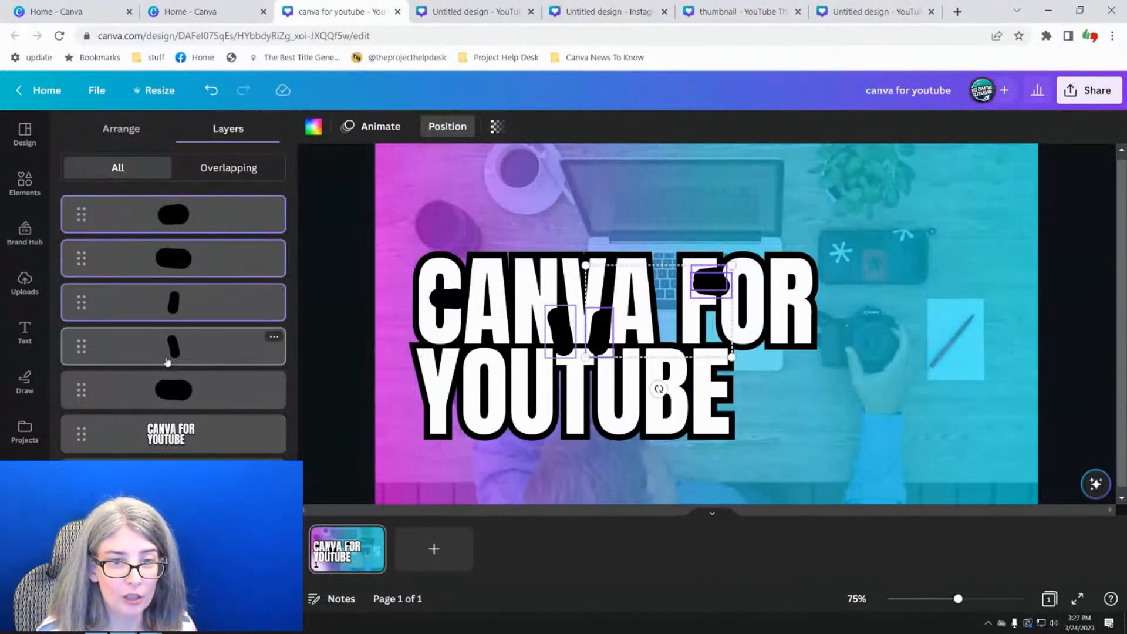
left_click(164, 390, "shift")
left_click(176, 350, "shift")
left_click_drag(186, 221, 177, 452)
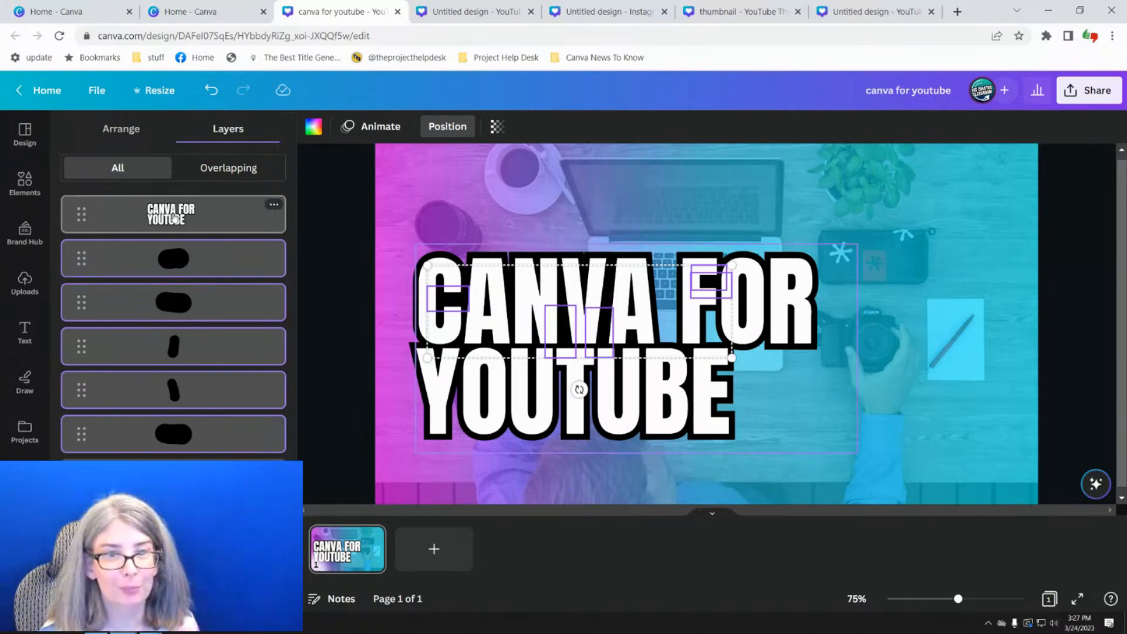
- Group the title text with its marker strokes and scale the whole group down to font size 133
left_click(174, 214)
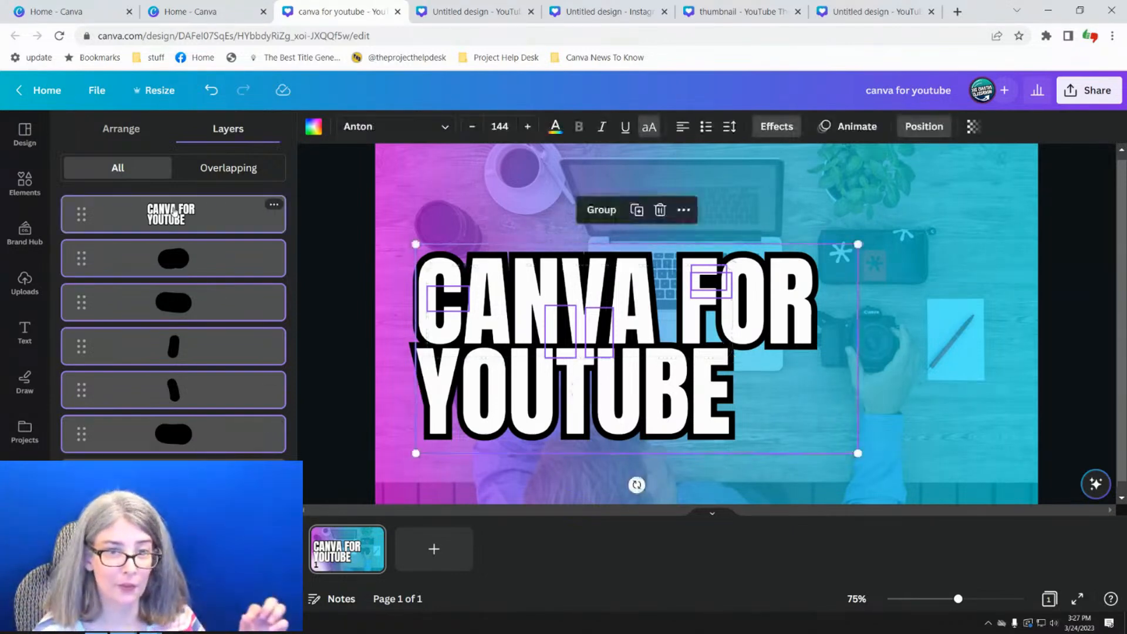
left_click(601, 212)
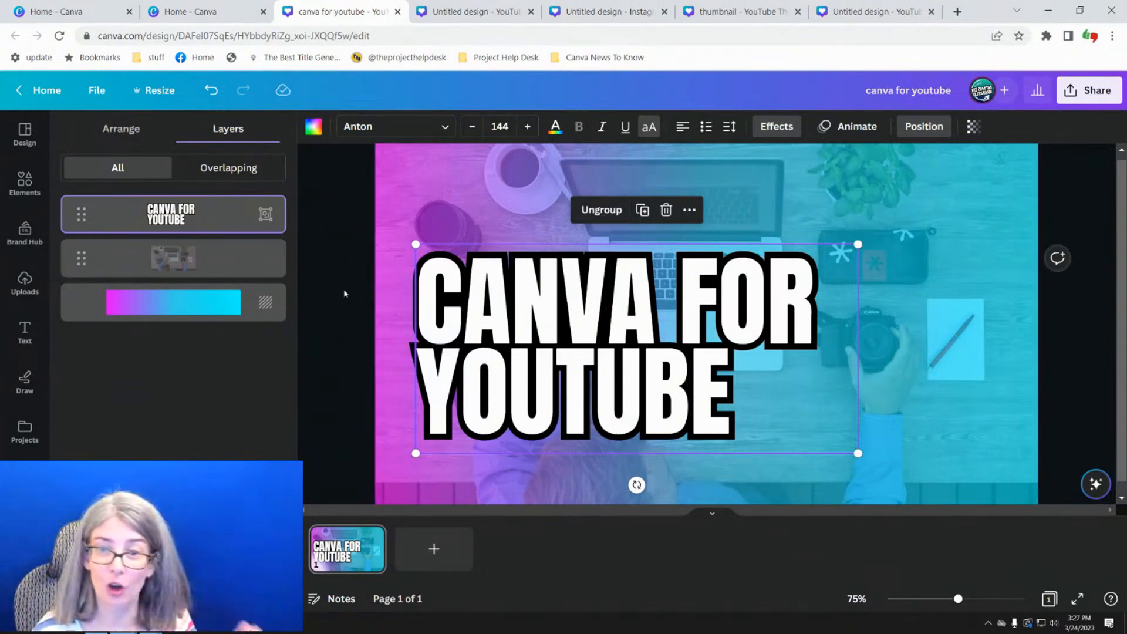
left_click(489, 306)
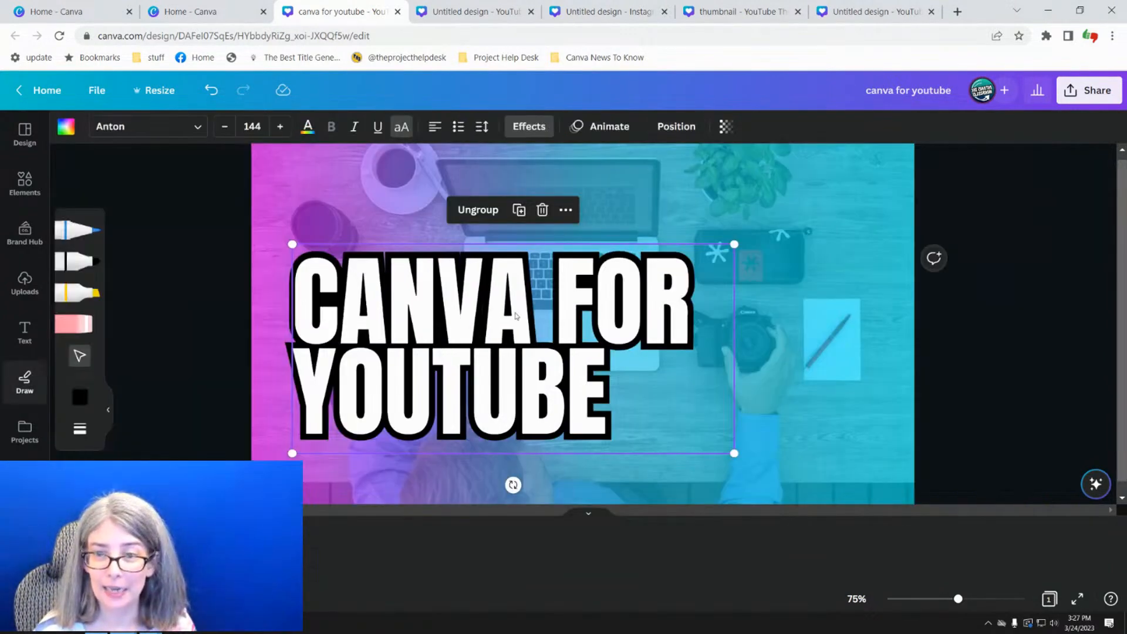
left_click_drag(734, 454, 690, 456)
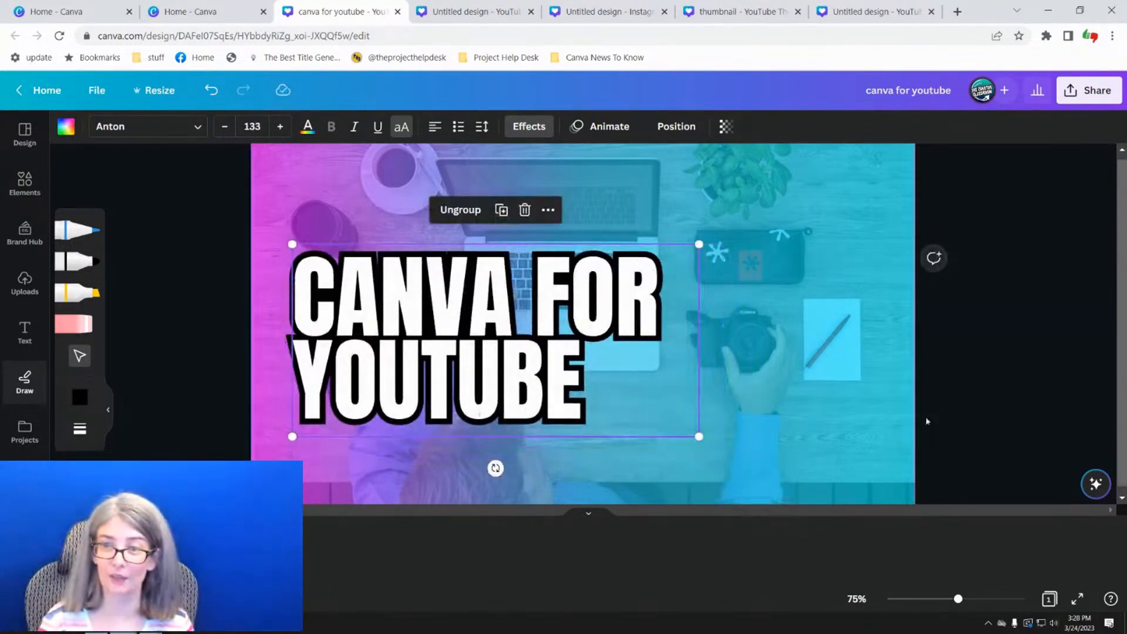
left_click(1038, 374)
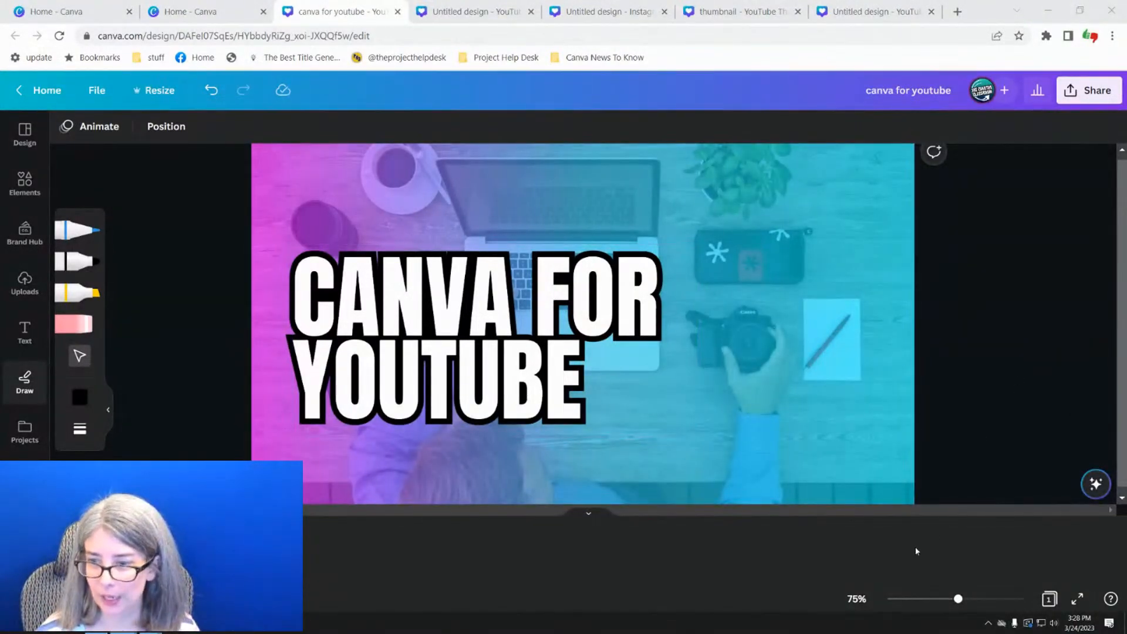
- Search the photo elements for "wow"
left_click_drag(958, 603, 951, 601)
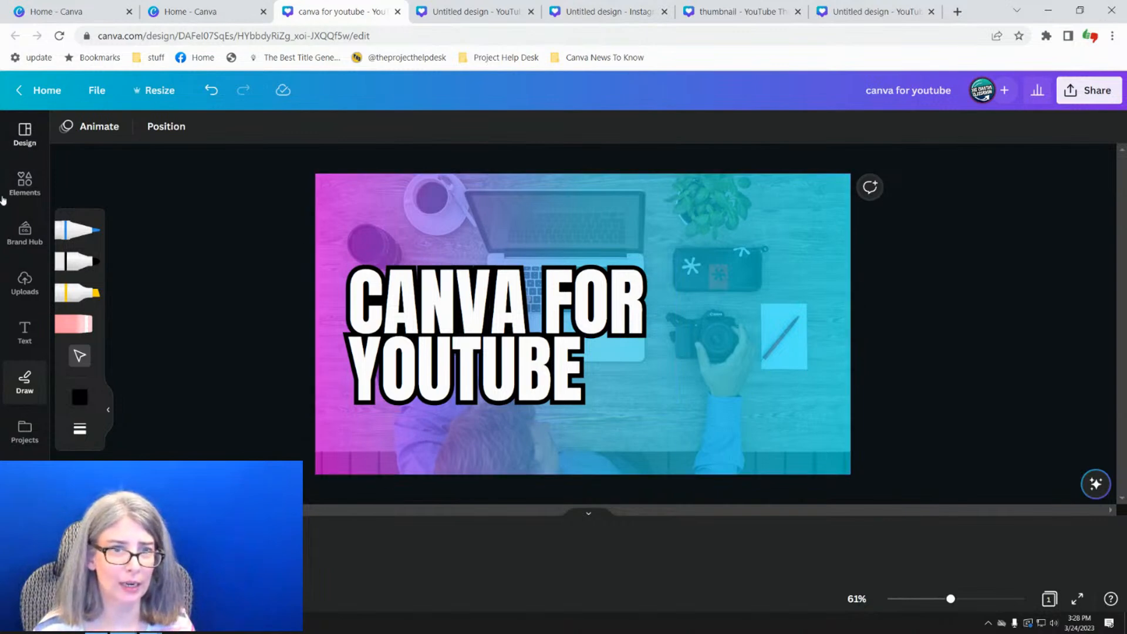
left_click(22, 184)
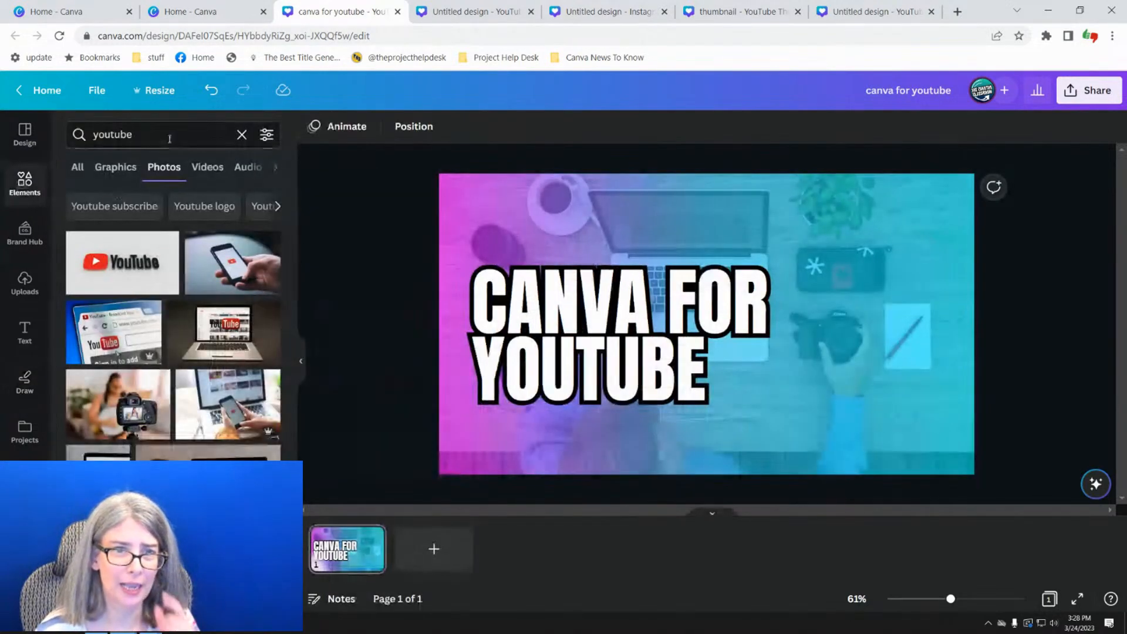
left_click(62, 134)
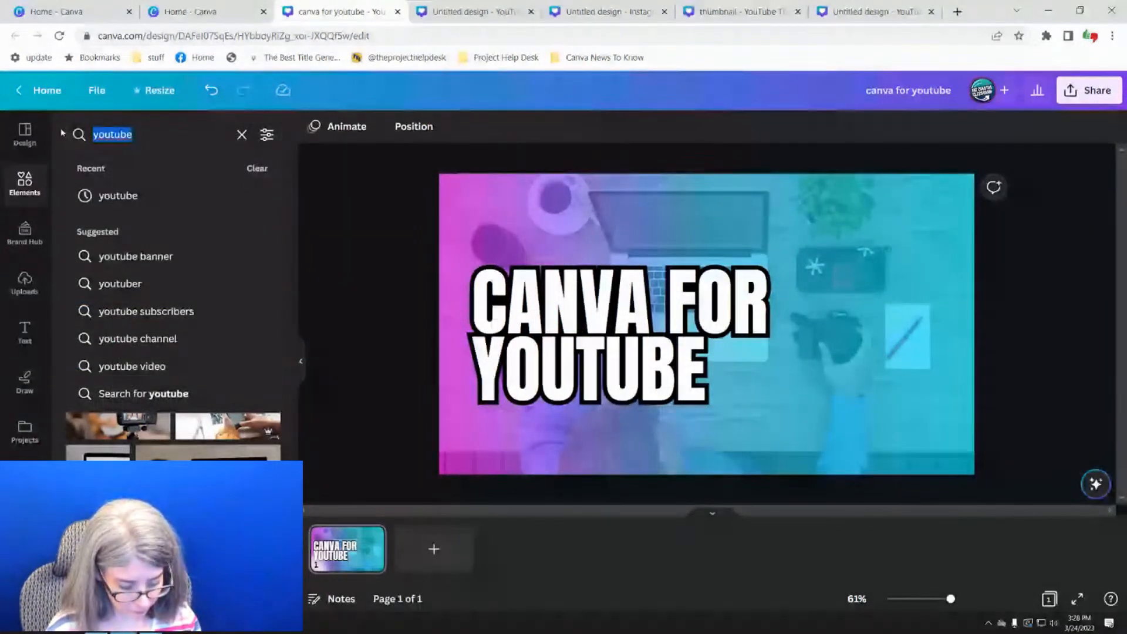
type("wow")
key("Return")
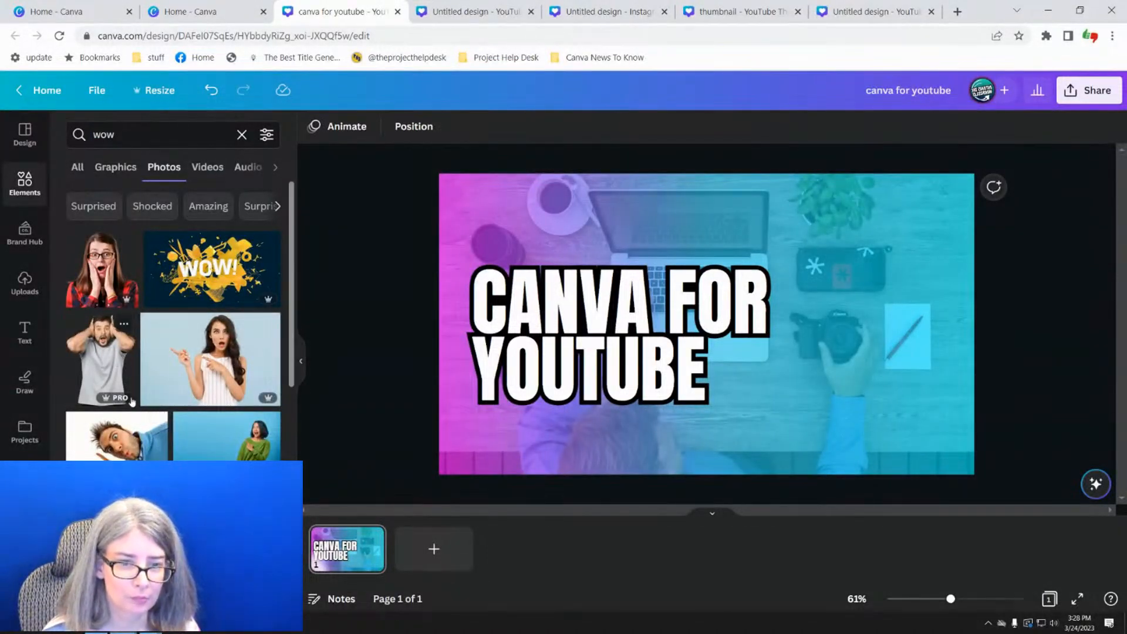
- Browse the "wow" photos for a surprised person who suits the thumbnail
scroll(131, 399, "down", 2)
scroll(131, 393, "down", 2)
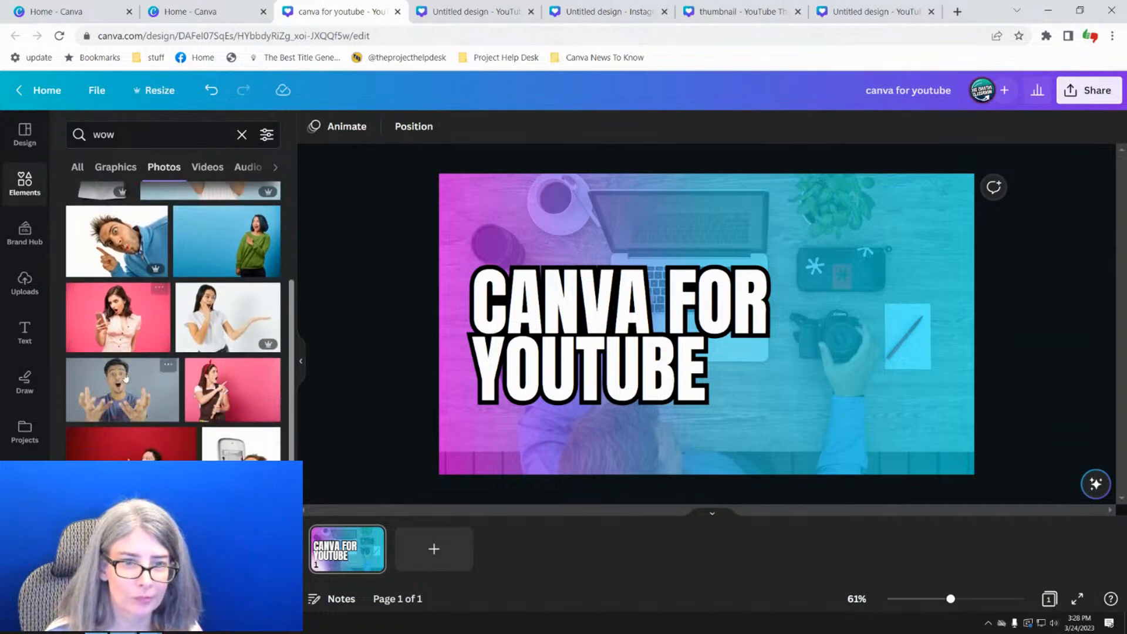
scroll(135, 375, "down", 1)
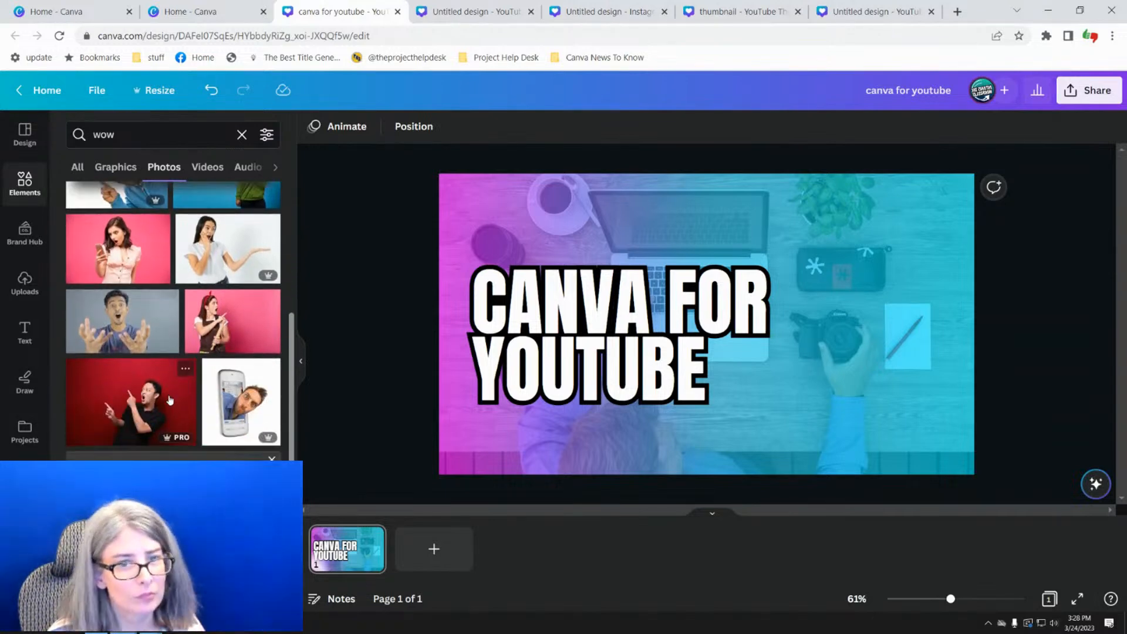
scroll(153, 387, "down", 2)
scroll(154, 387, "down", 4)
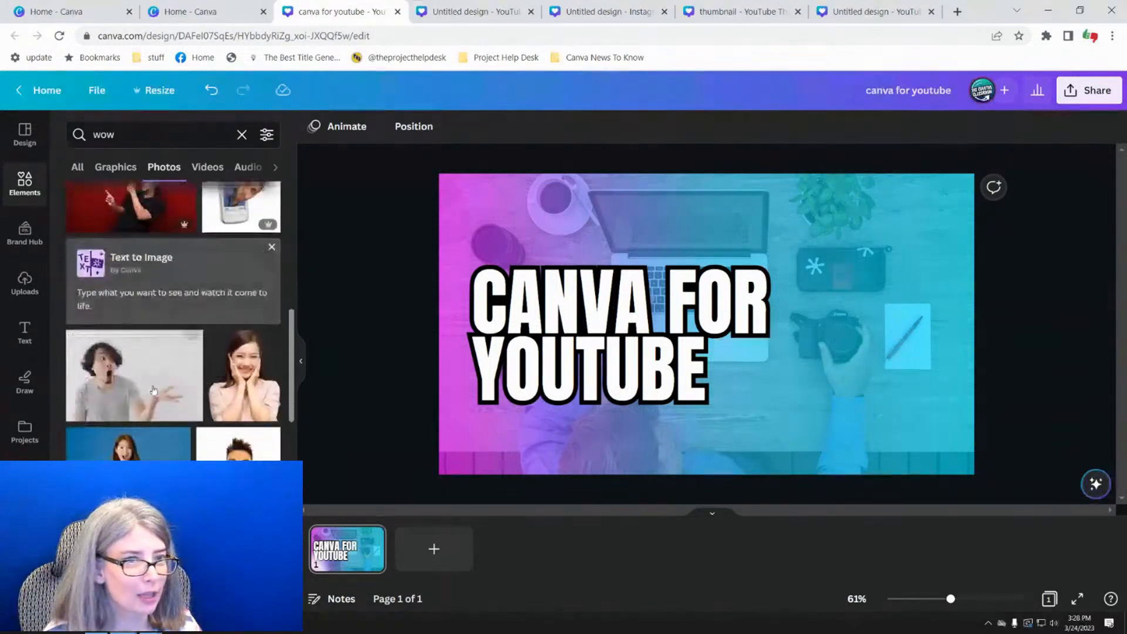
scroll(158, 399, "down", 1)
scroll(163, 411, "up", 1)
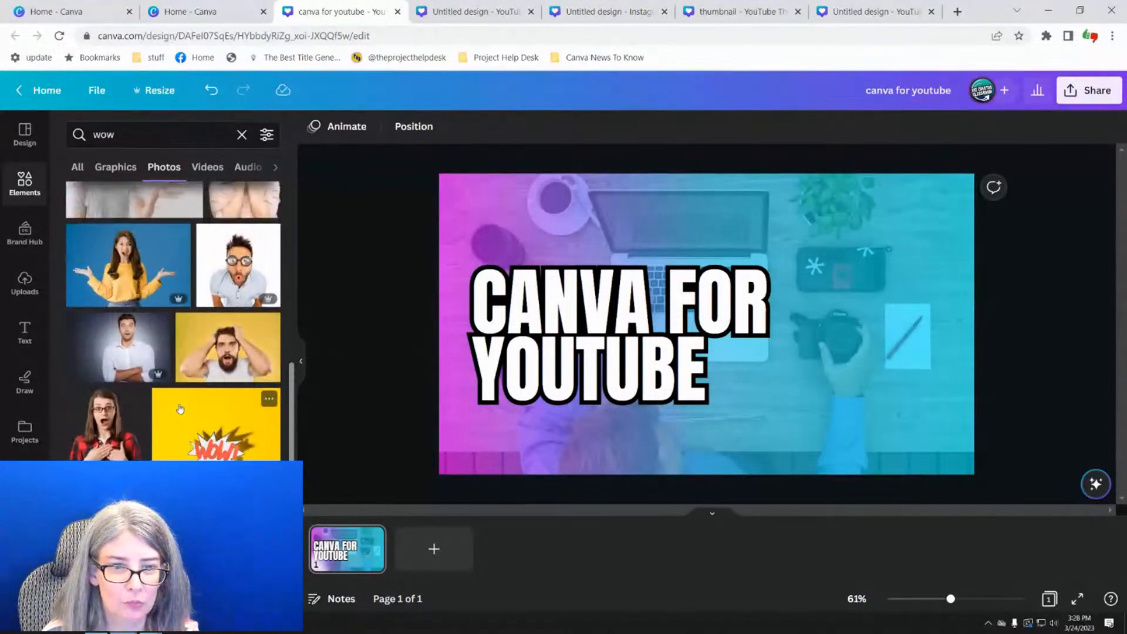
scroll(161, 422, "up", 2)
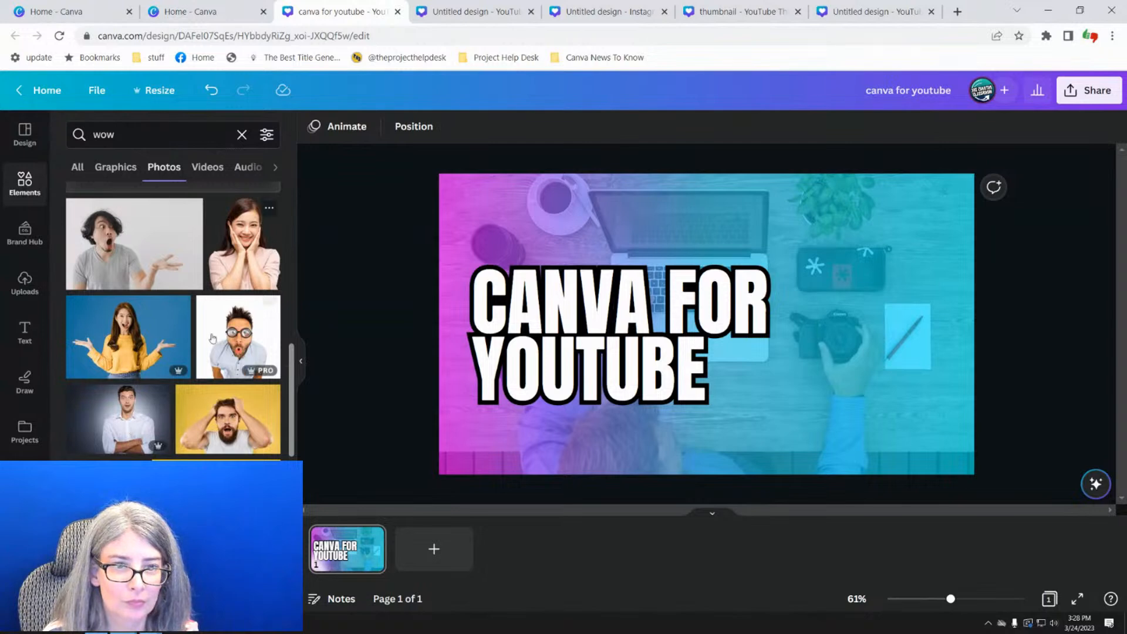
scroll(181, 383, "down", 5)
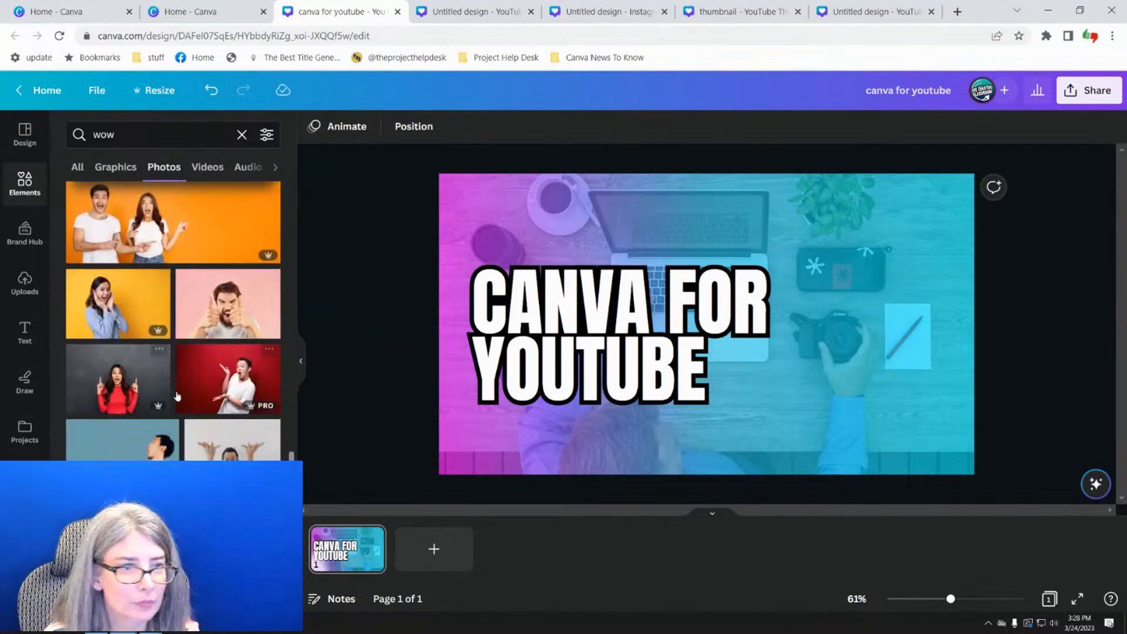
scroll(161, 432, "down", 5)
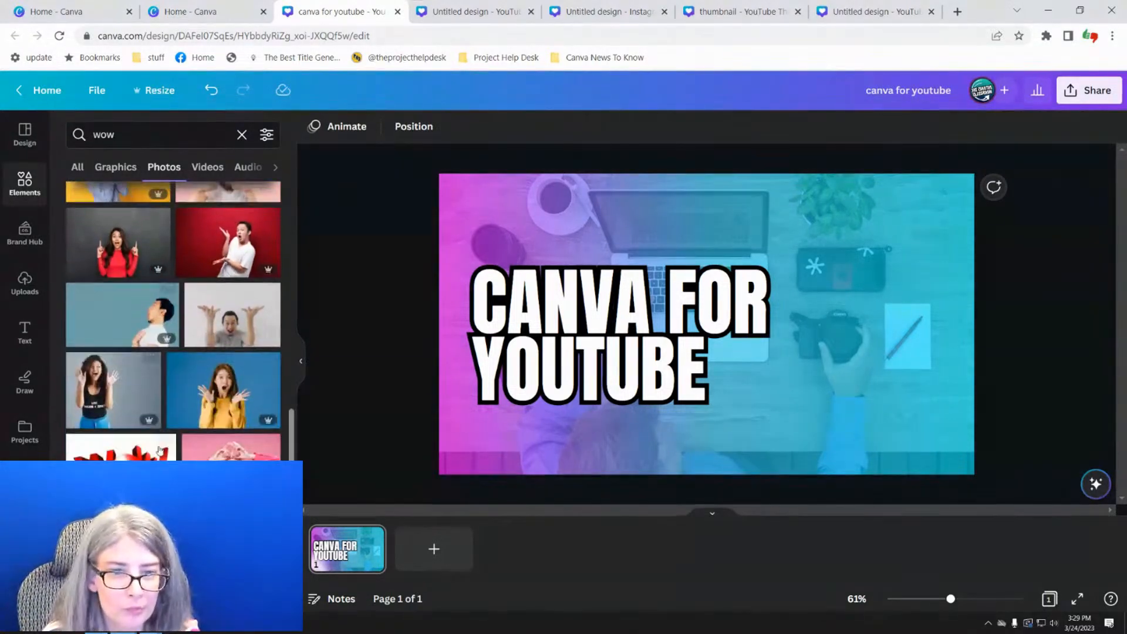
scroll(157, 432, "down", 2)
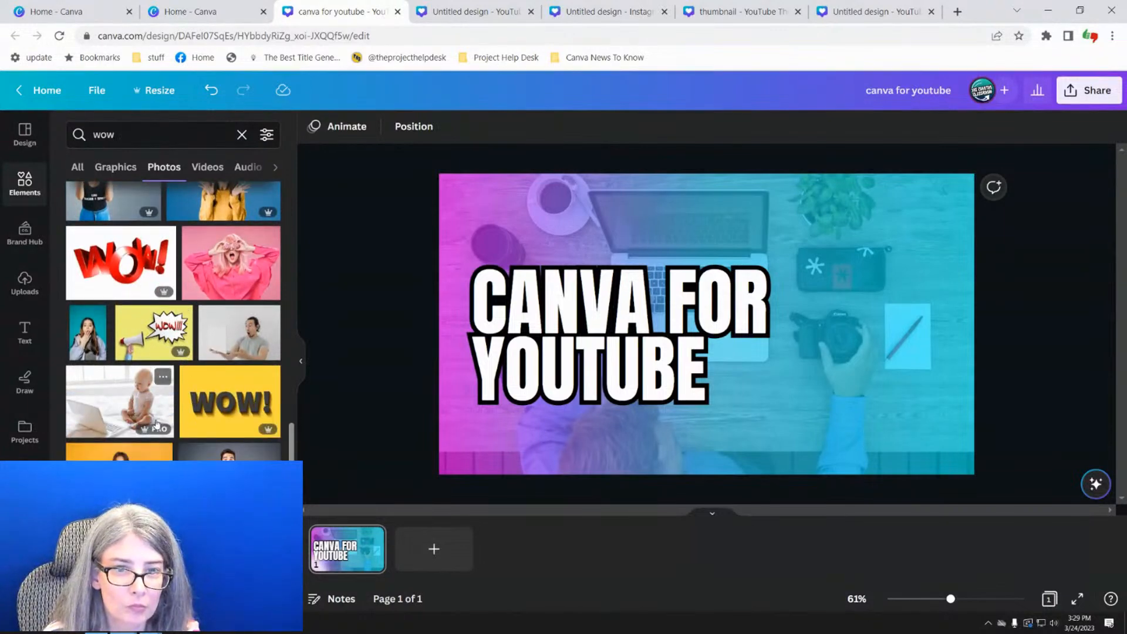
scroll(157, 388, "down", 5)
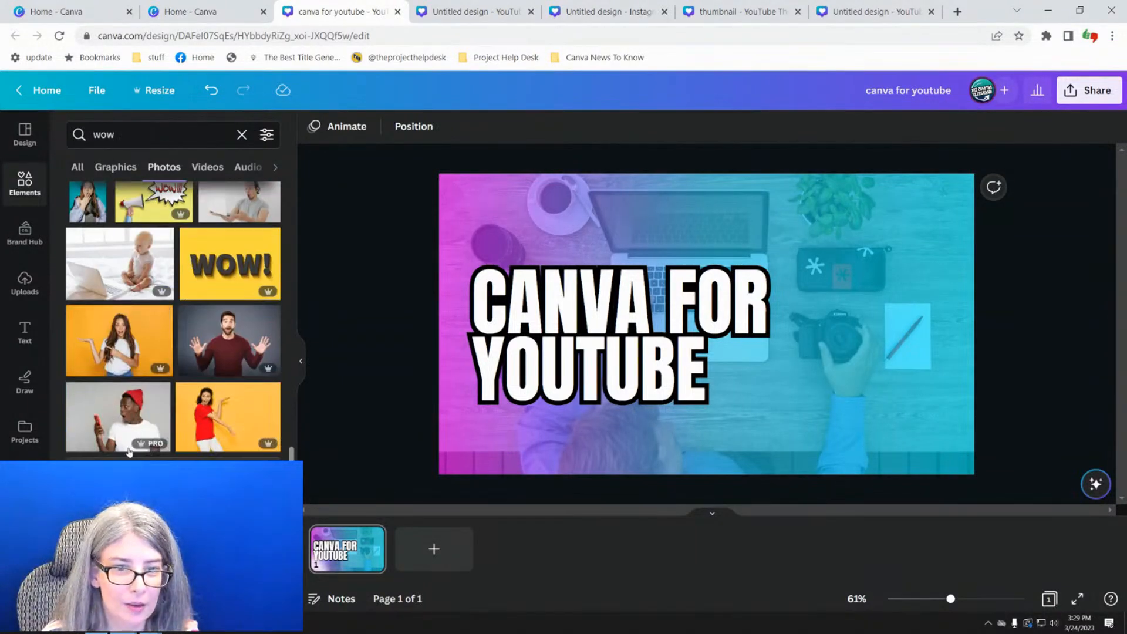
scroll(128, 428, "down", 5)
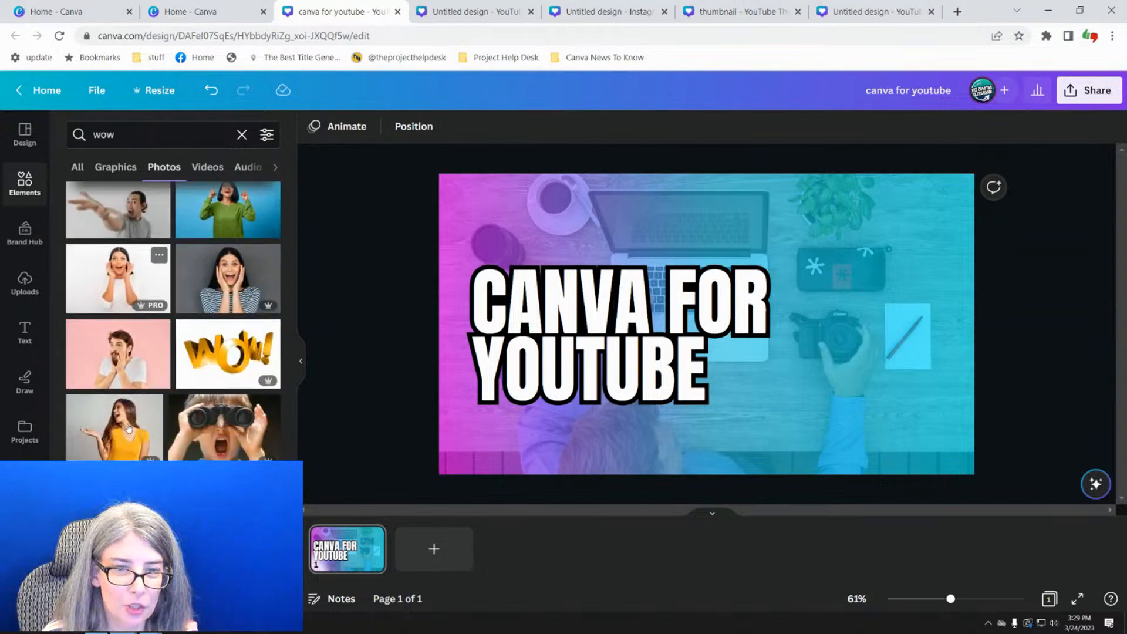
scroll(128, 428, "up", 2)
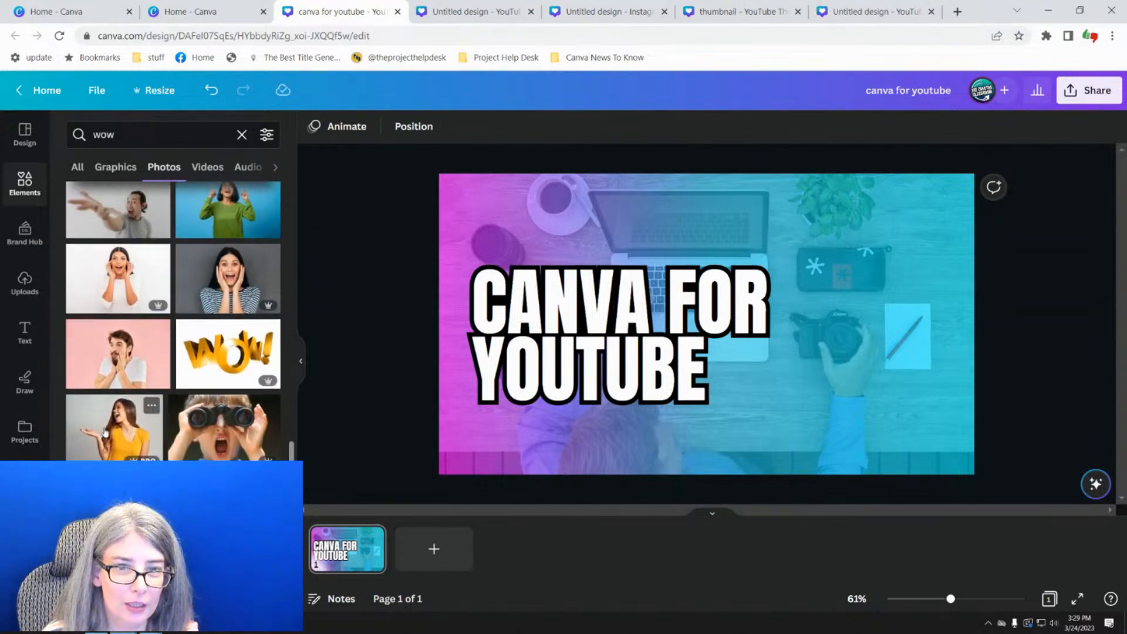
scroll(173, 321, "down", 3)
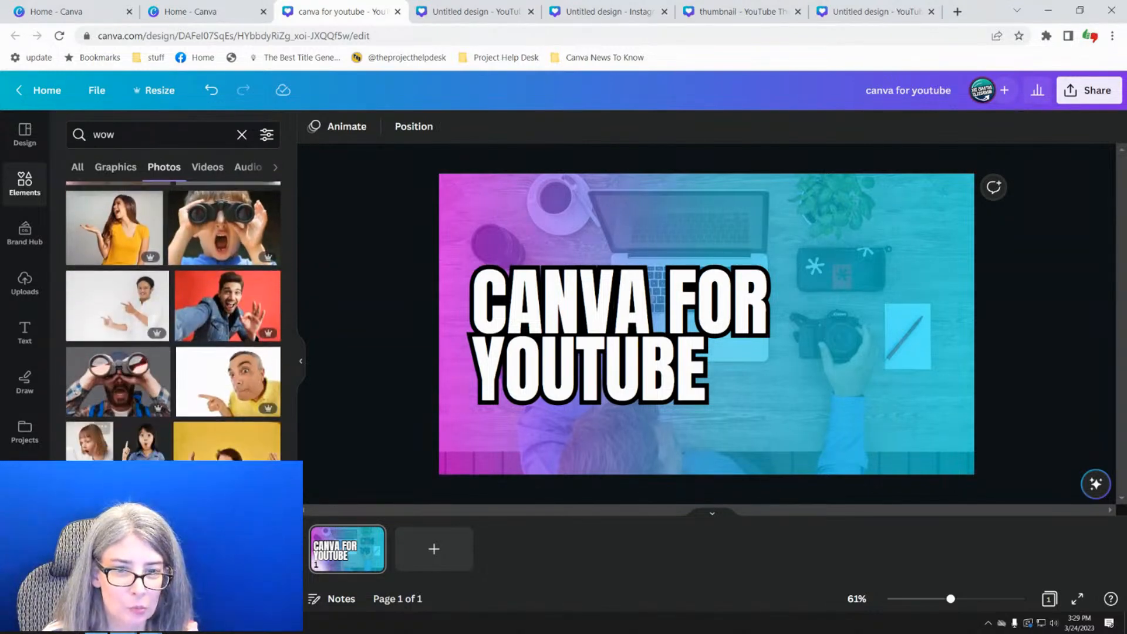
scroll(173, 320, "down", 2)
scroll(263, 347, "down", 3)
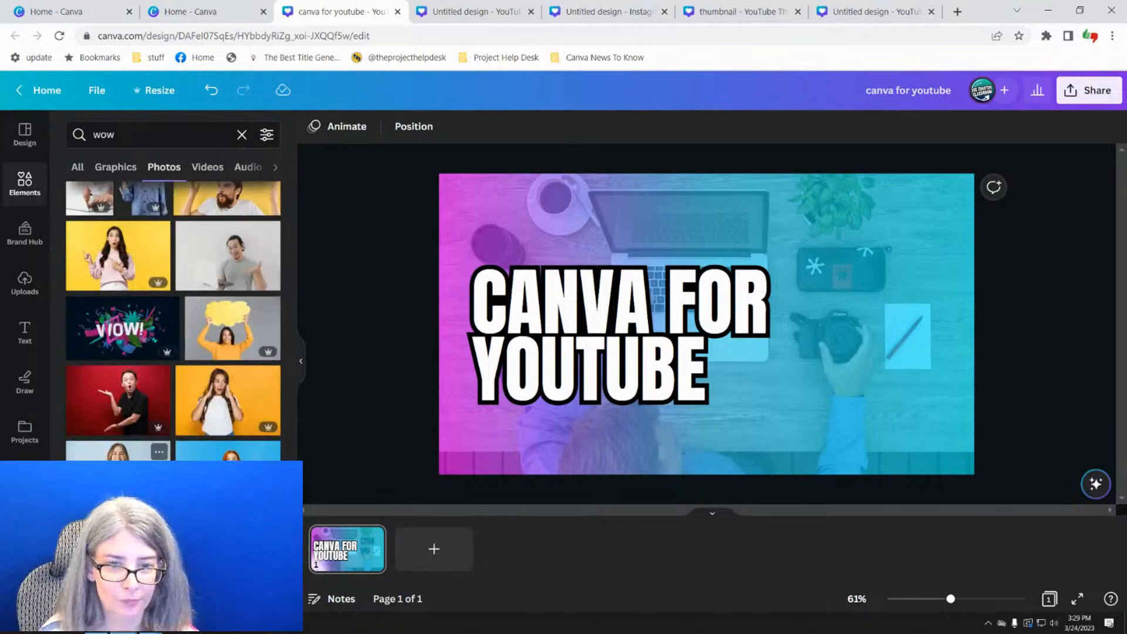
scroll(263, 347, "down", 1)
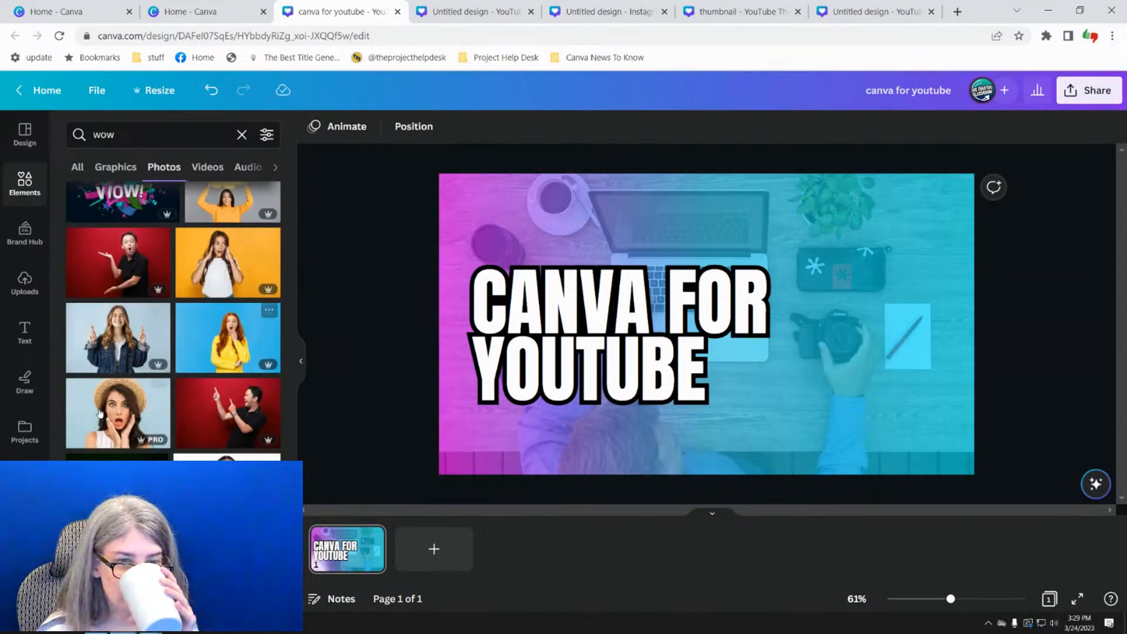
scroll(188, 391, "down", 3)
scroll(202, 397, "down", 3)
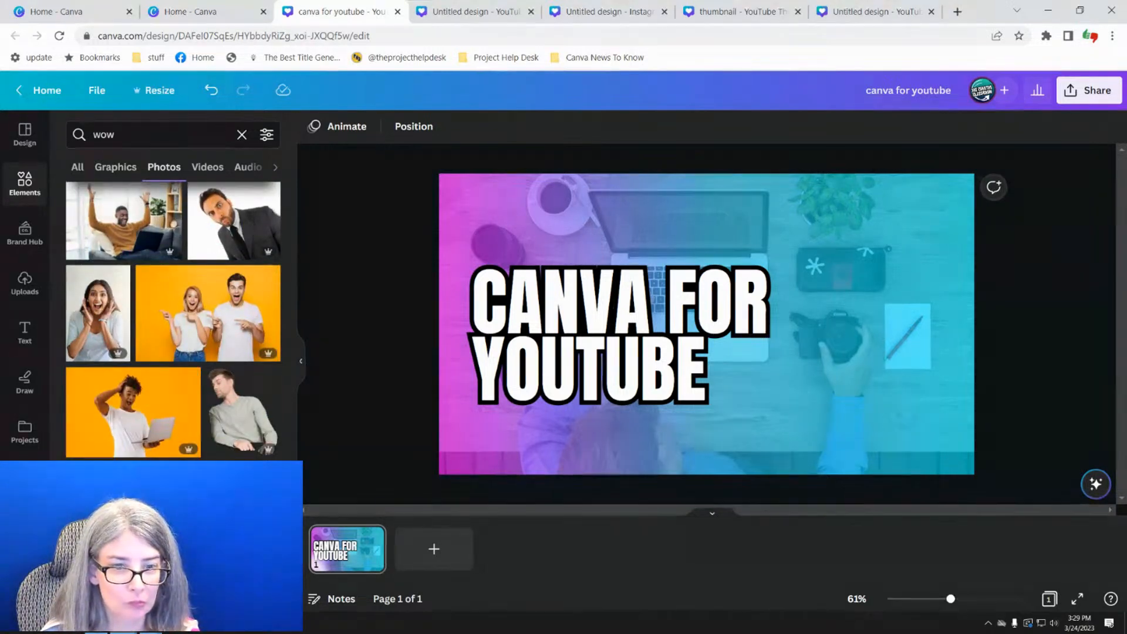
- Add the photo of the excited woman in a yellow shirt holding a phone and remove its background
left_click(174, 506)
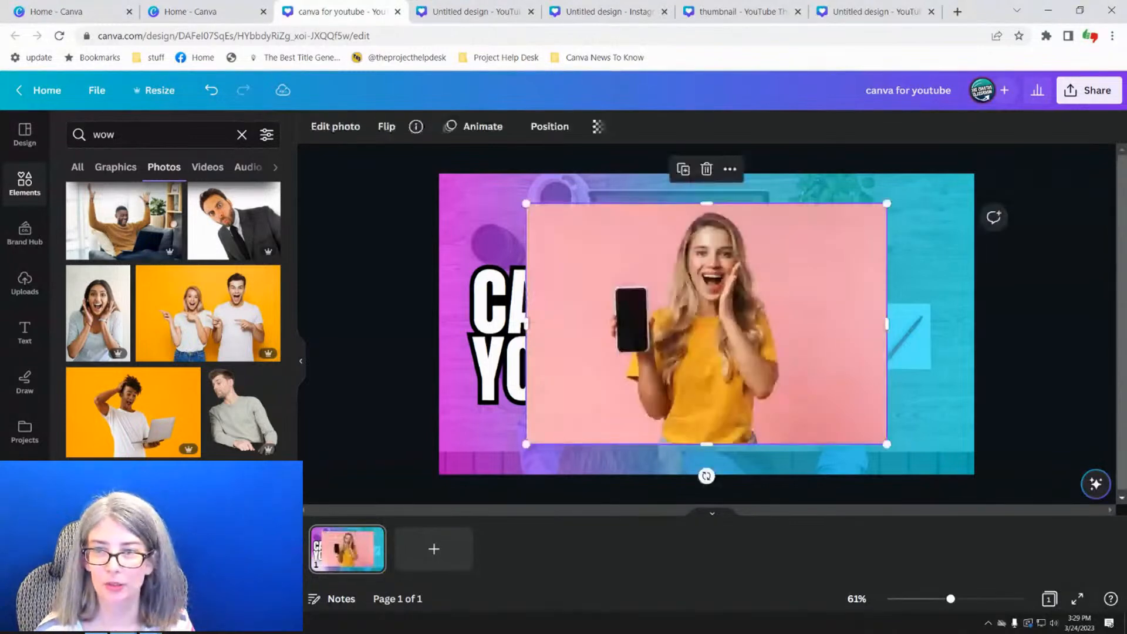
left_click_drag(743, 341, 760, 342)
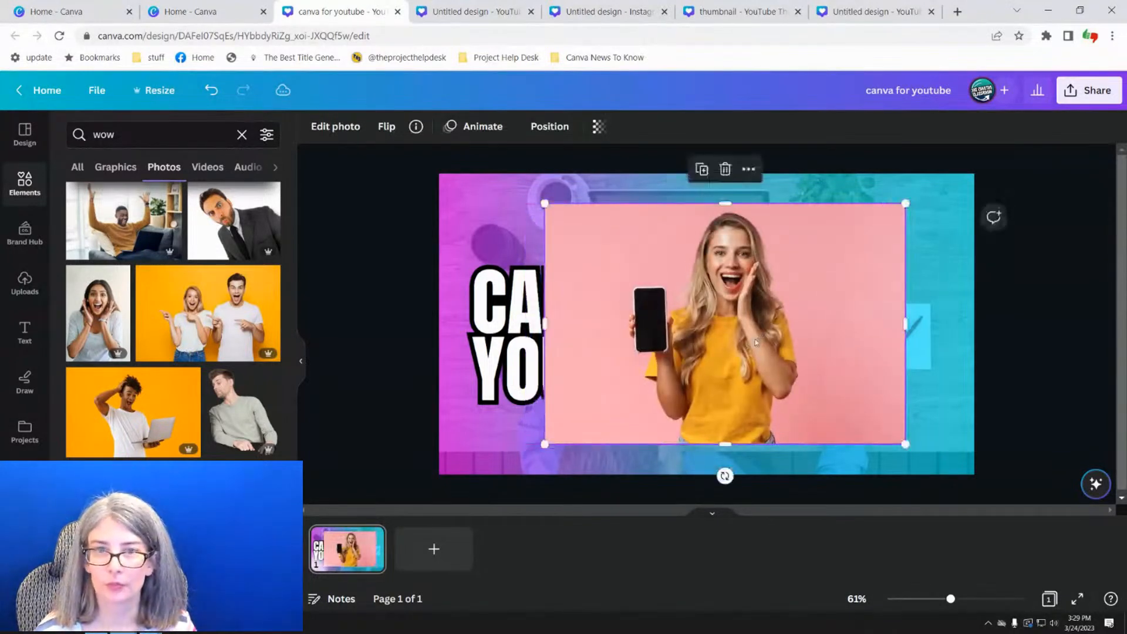
left_click(327, 128)
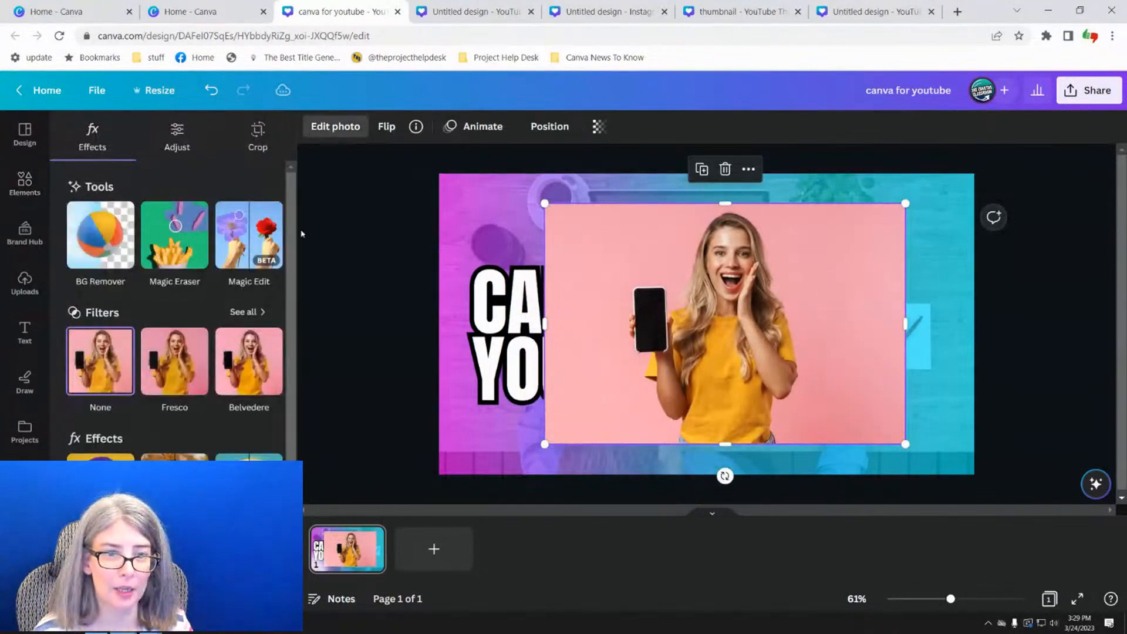
left_click(90, 245)
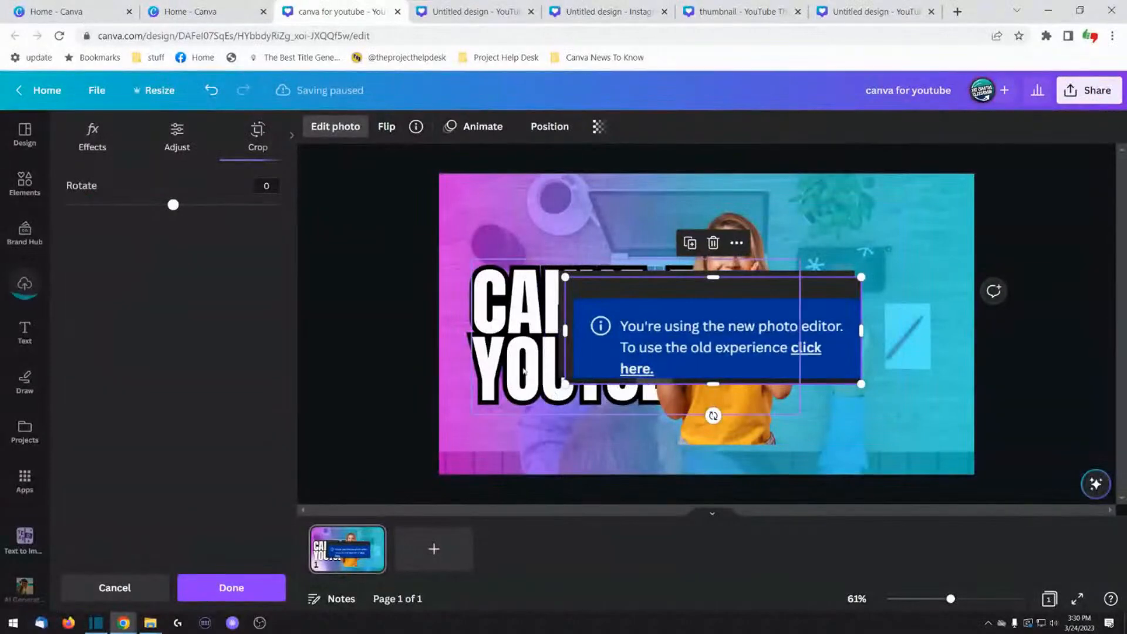
- Enlarge the pasted screenshot of the new photo editor notice over the design, and remove it again
left_click_drag(421, 362, 63, 340)
left_click_drag(637, 322, 689, 322)
left_click_drag(591, 383, 472, 419)
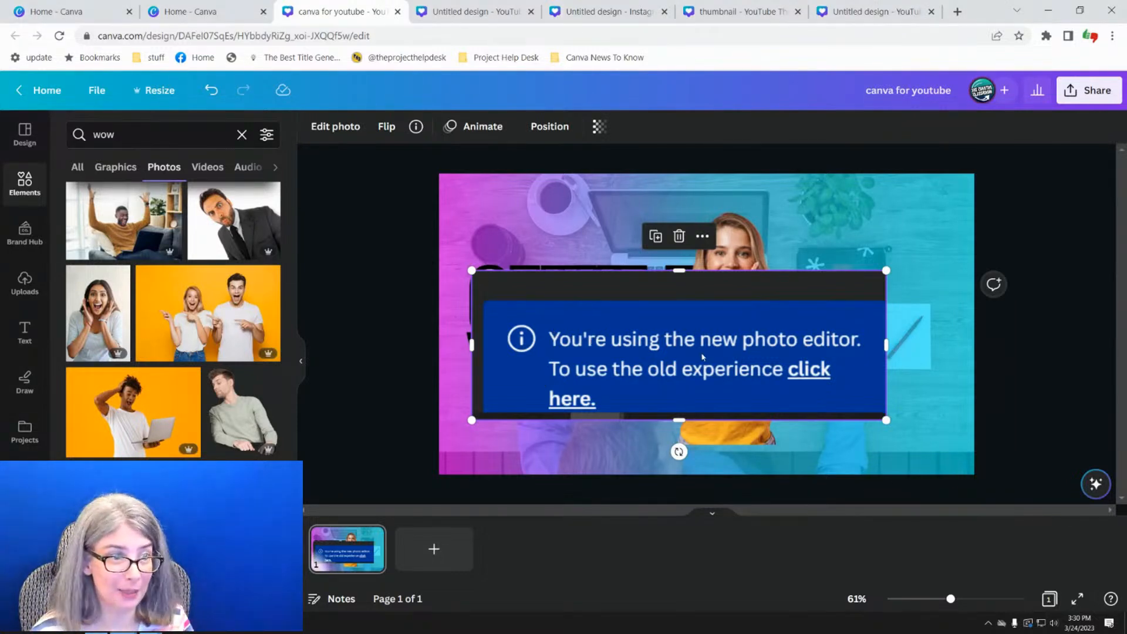
left_click_drag(700, 359, 416, 340)
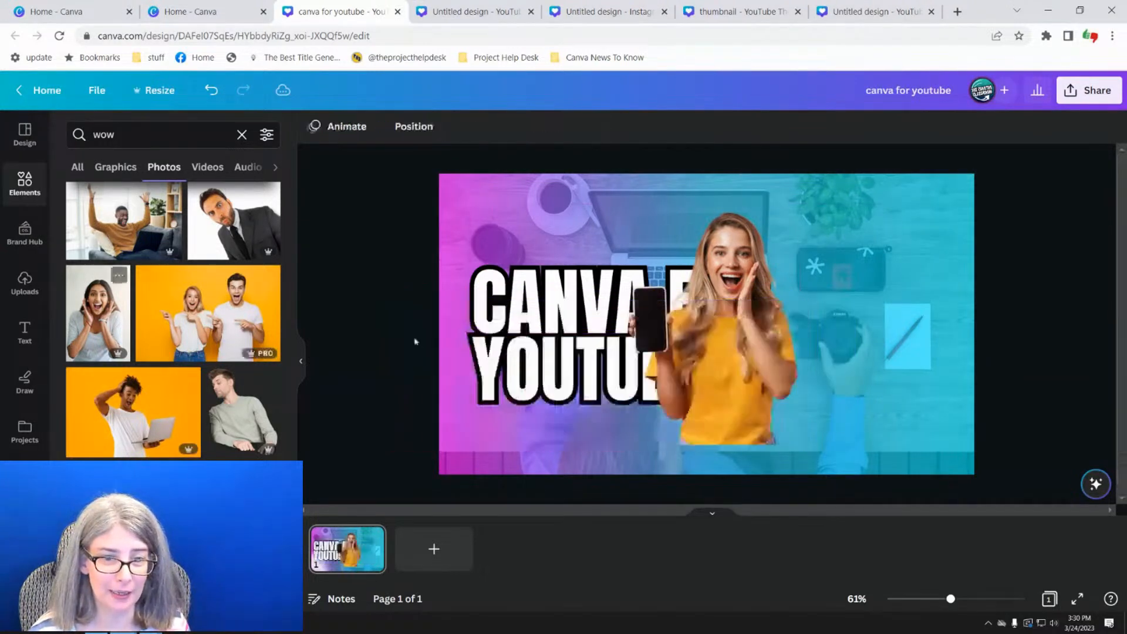
- Examine the photo editing effects available for the woman's cut-out, and leave them unchanged
left_click(748, 340)
left_click(336, 127)
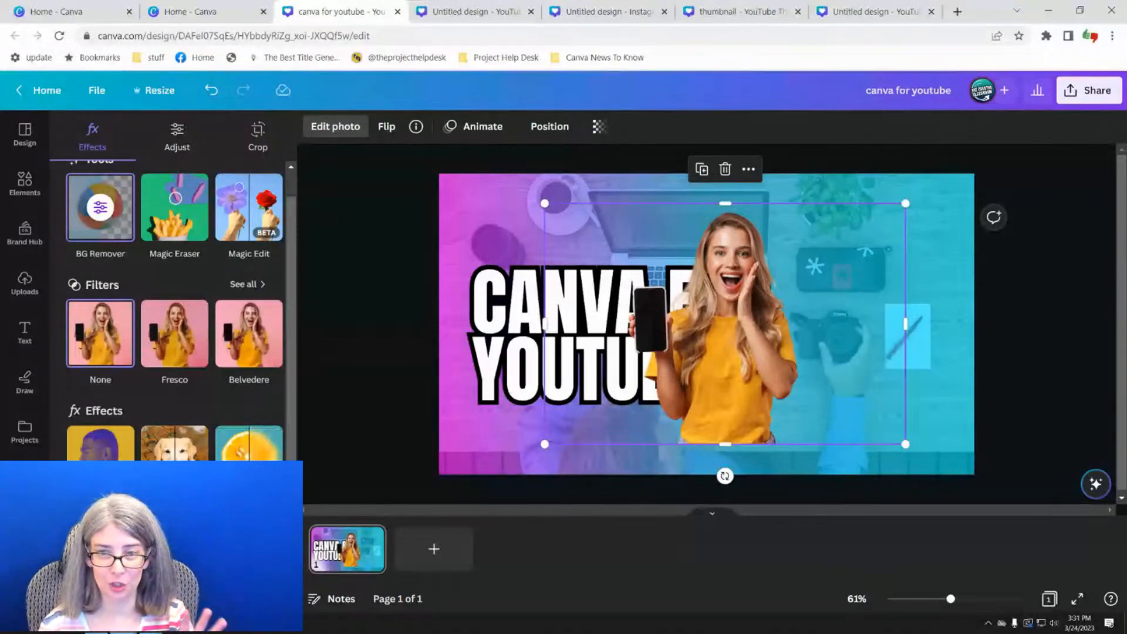
left_click(352, 426)
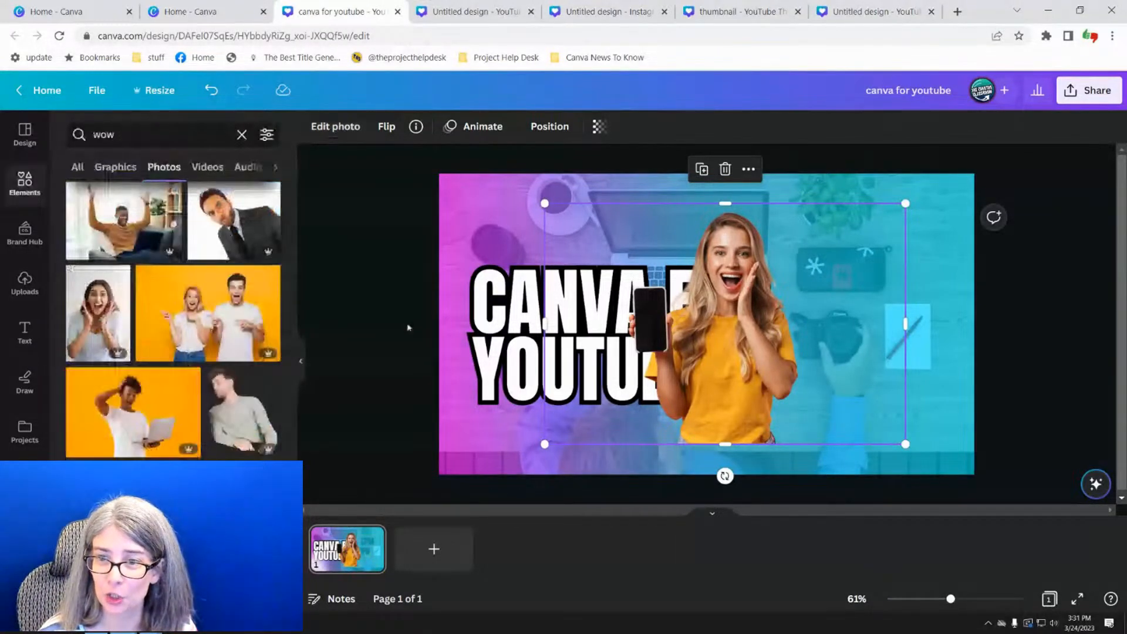
- Crop the empty space from both sides of the woman's cut-out and place it enlarged at the design's lower-right edge
left_click(707, 345)
left_click_drag(906, 324, 830, 324)
left_click_drag(545, 324, 606, 324)
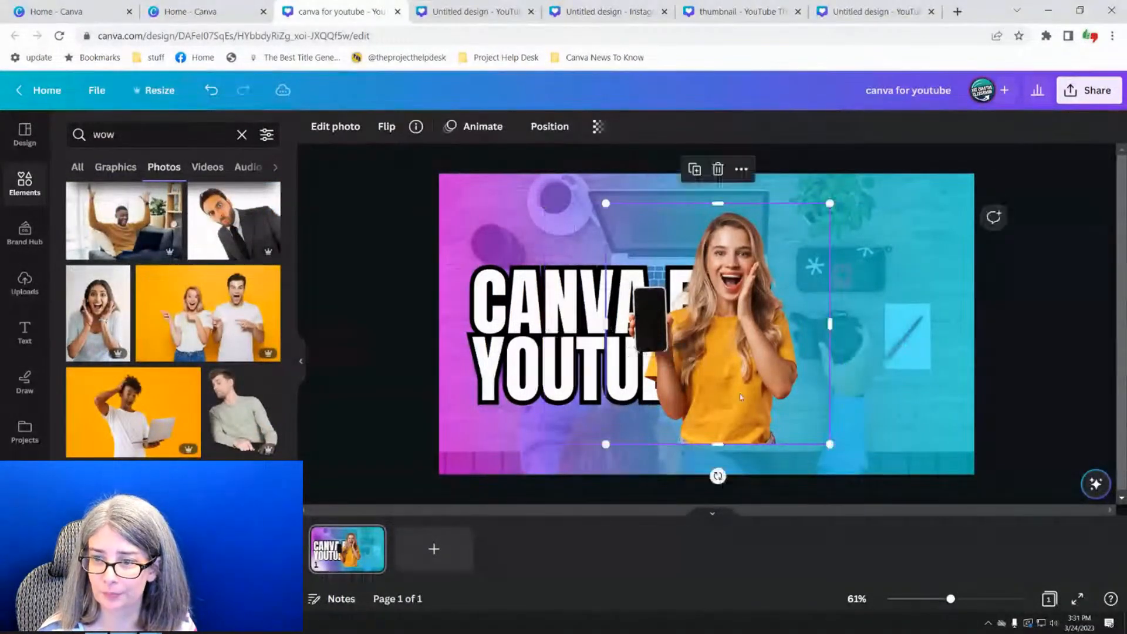
left_click_drag(829, 444, 1020, 544)
left_click_drag(850, 430, 1024, 443)
- Fully lock the desk photo in the background of the design
left_click(524, 223)
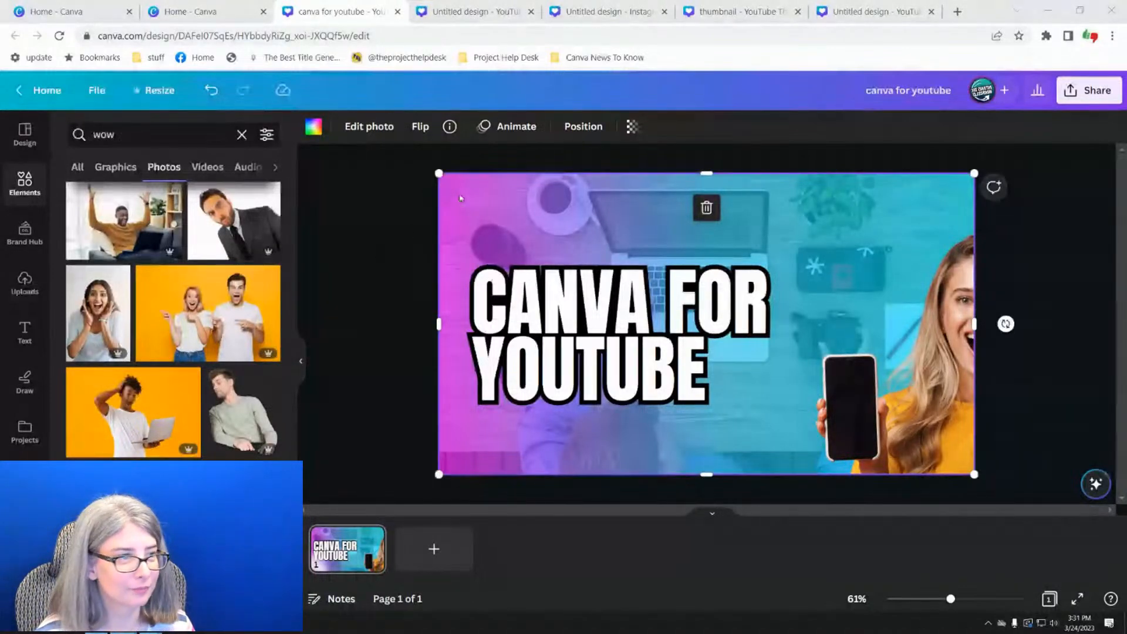
right_click(478, 207)
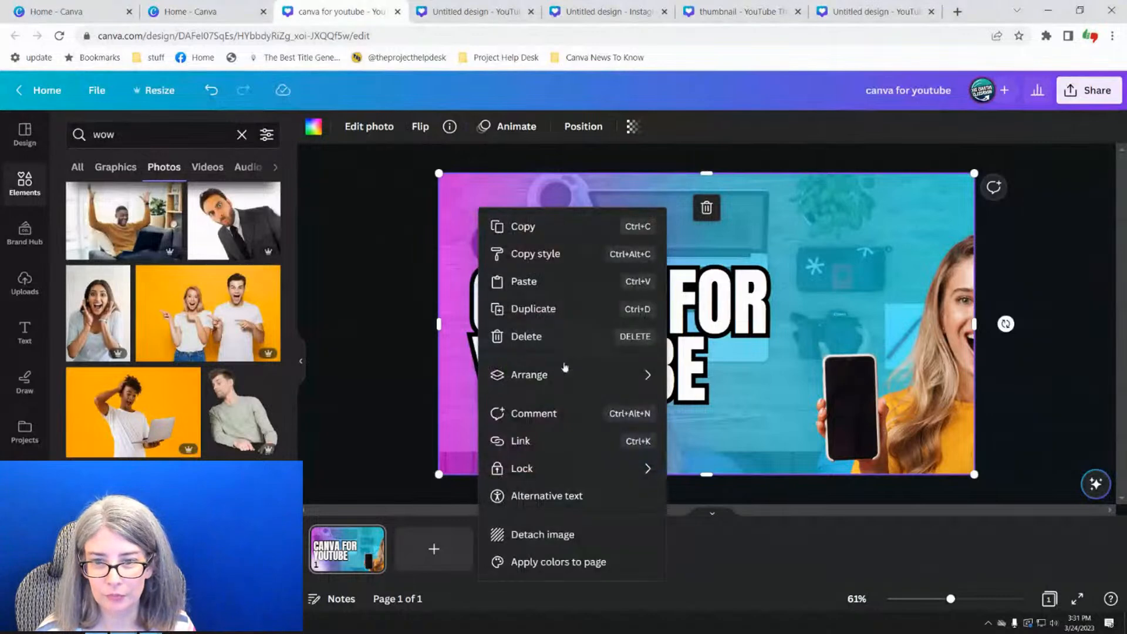
mouse_move(526, 478)
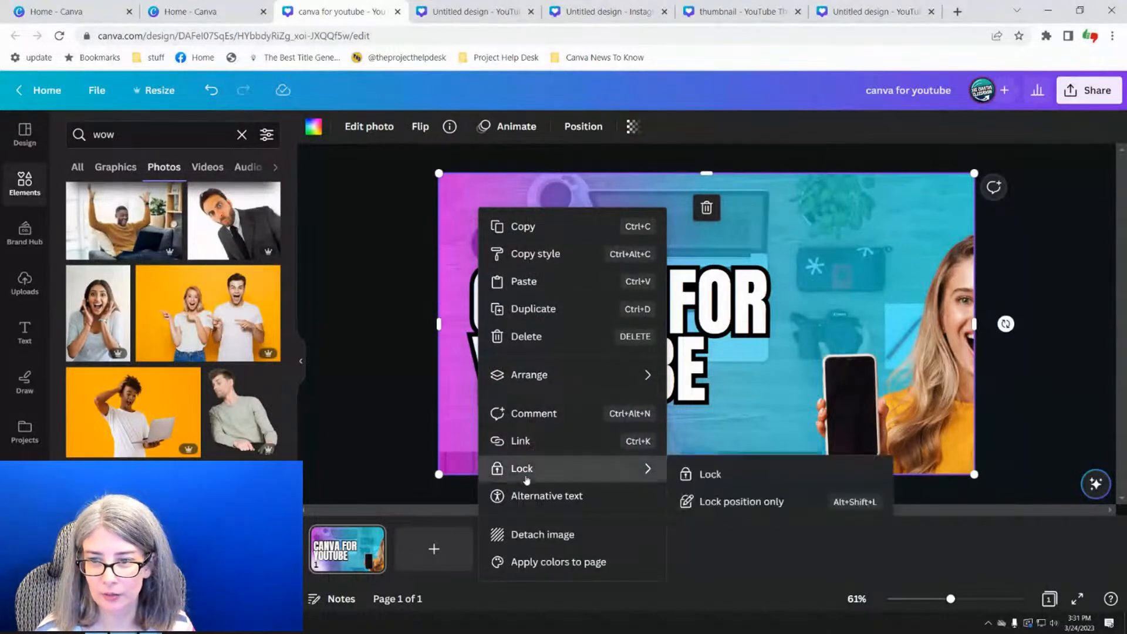
left_click(716, 483)
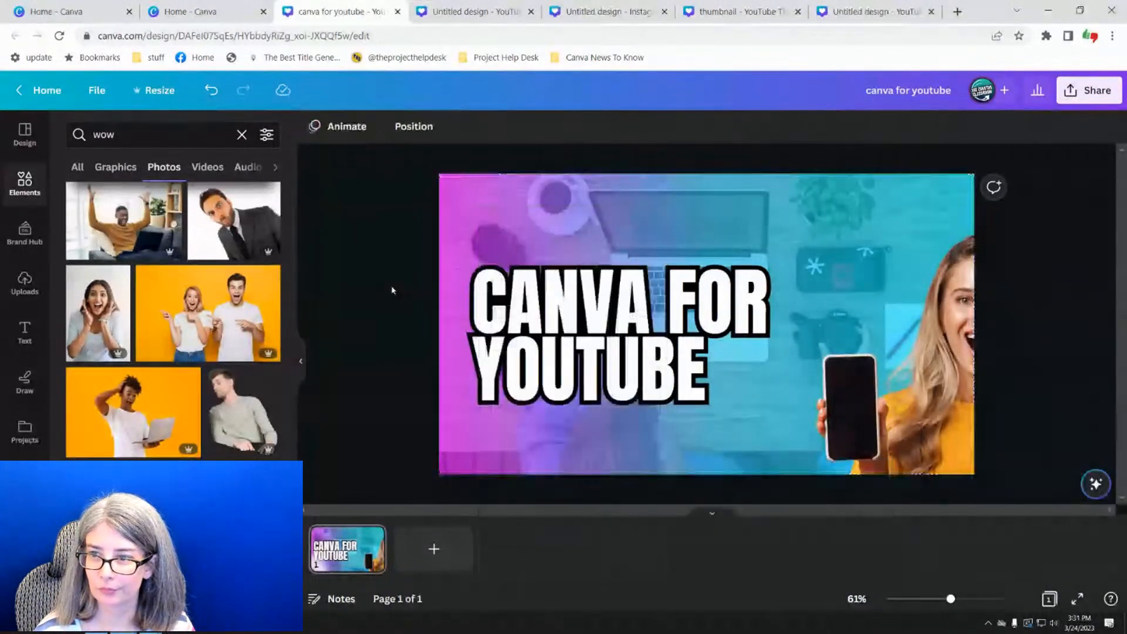
- Move the woman's cut-out up into the design's right half, and shift the CANVA FOR YOUTUBE title toward the upper left
left_click(943, 387)
left_click_drag(942, 387, 853, 364)
left_click_drag(520, 350, 523, 301)
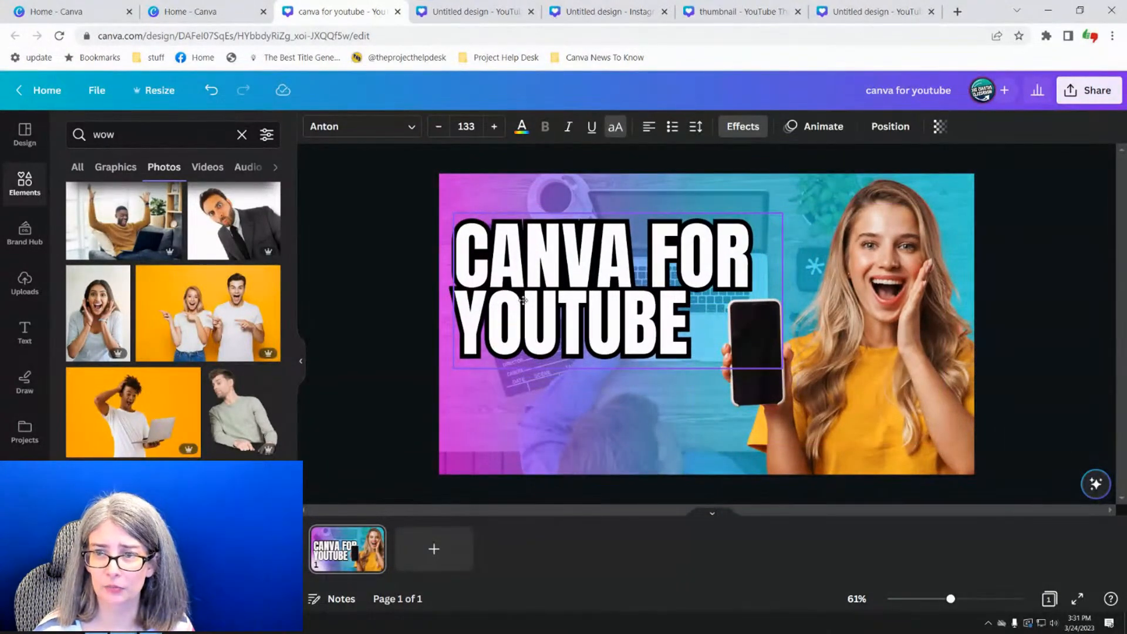
left_click(372, 296)
left_click(884, 358)
left_click_drag(884, 358, 881, 357)
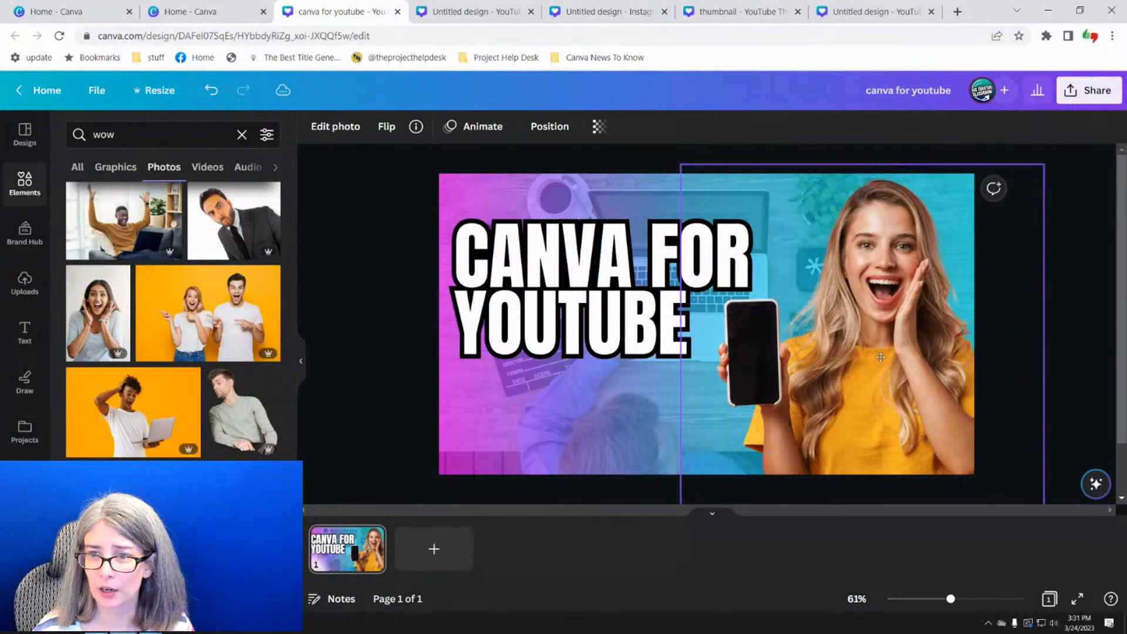
left_click(402, 339)
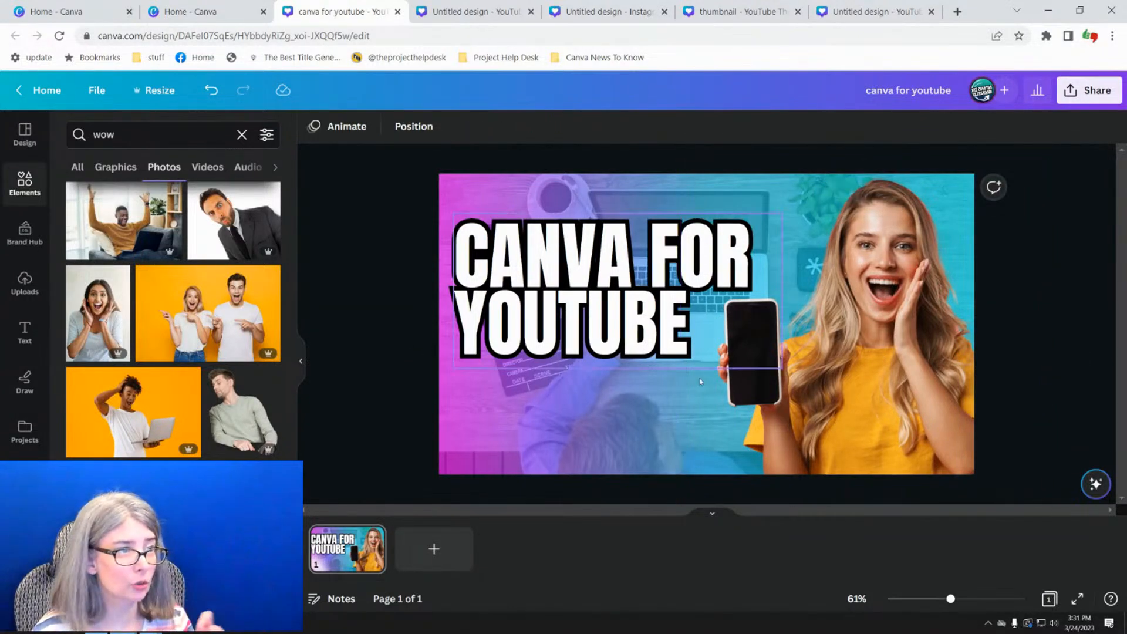
left_click(806, 377)
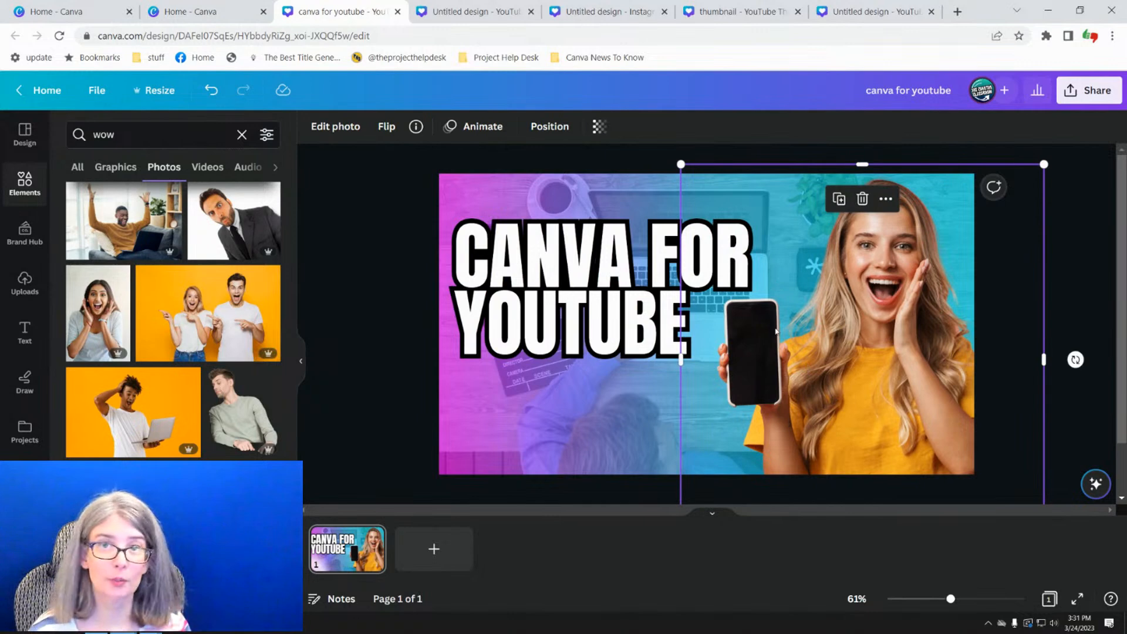
- Duplicate the woman's cut-out, offset the copy slightly to the left of the original, and select the rear cut-out
left_click(838, 200)
left_click_drag(908, 294, 896, 272)
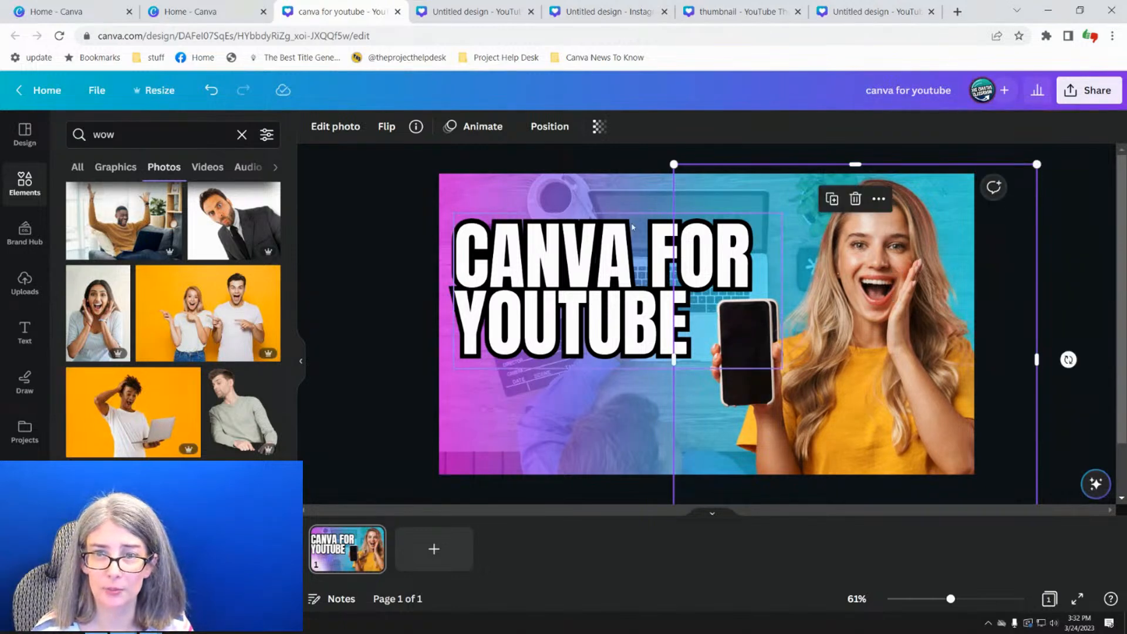
left_click(564, 126)
left_click(246, 261)
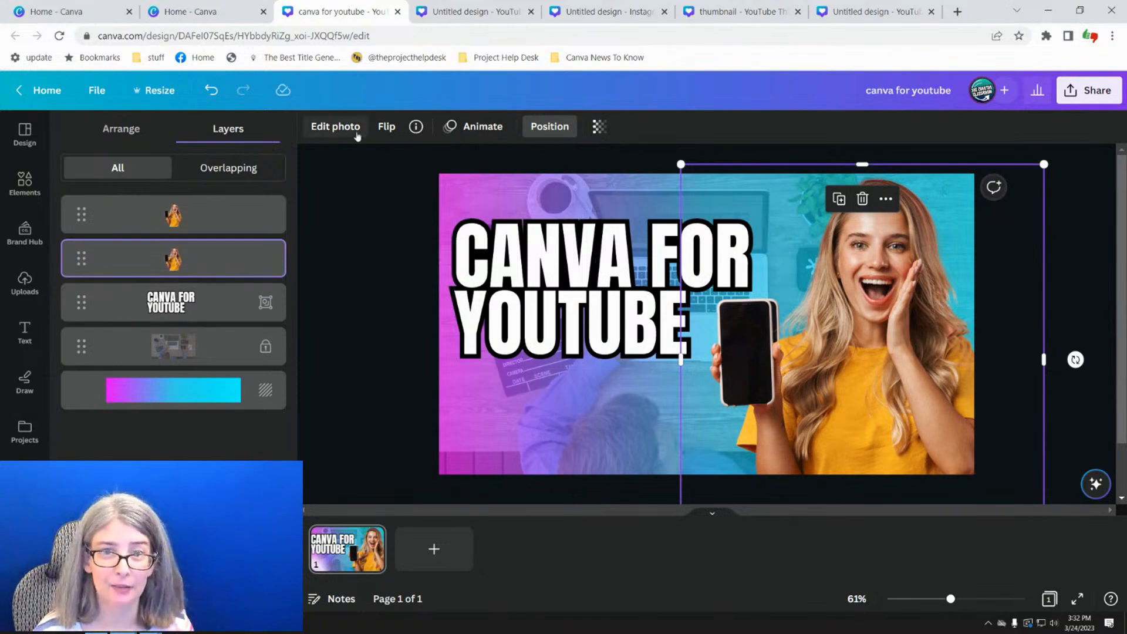
- Apply the Cherry Duotone effect to the rear copy of the woman's cut-out
left_click(338, 130)
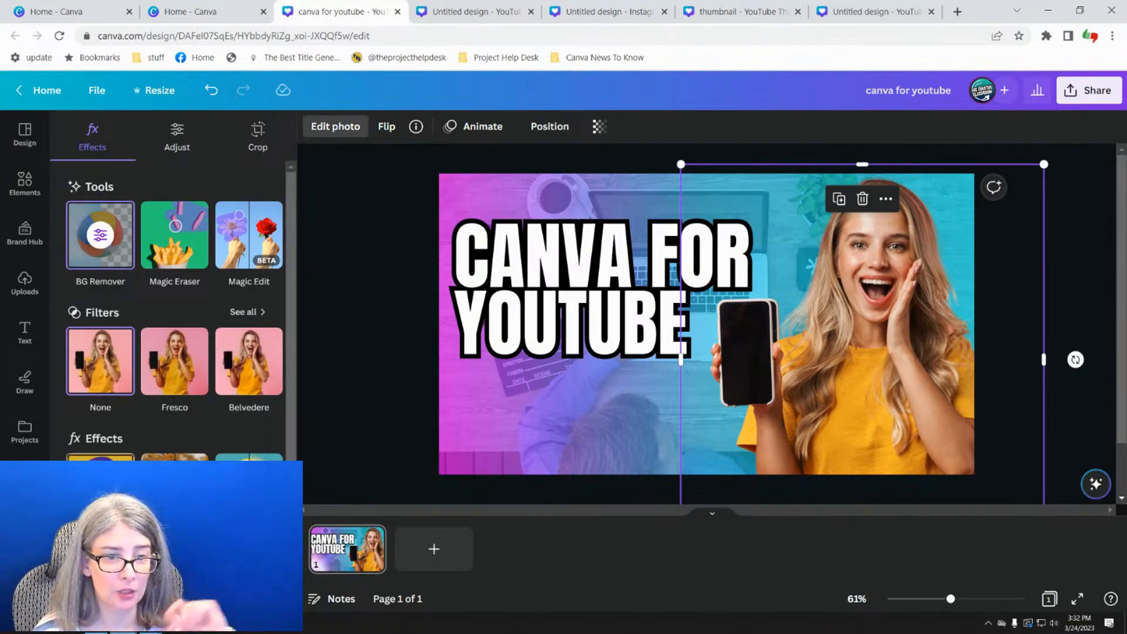
left_click(174, 486)
scroll(162, 297, "down", 1)
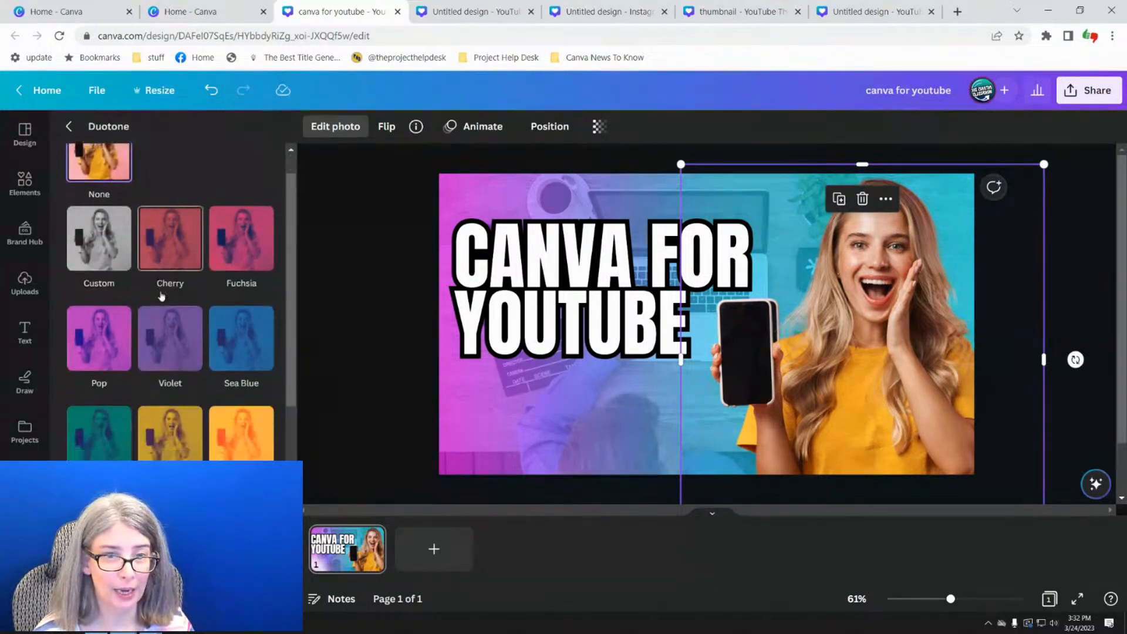
scroll(162, 297, "down", 2)
scroll(168, 258, "up", 3)
left_click(171, 273)
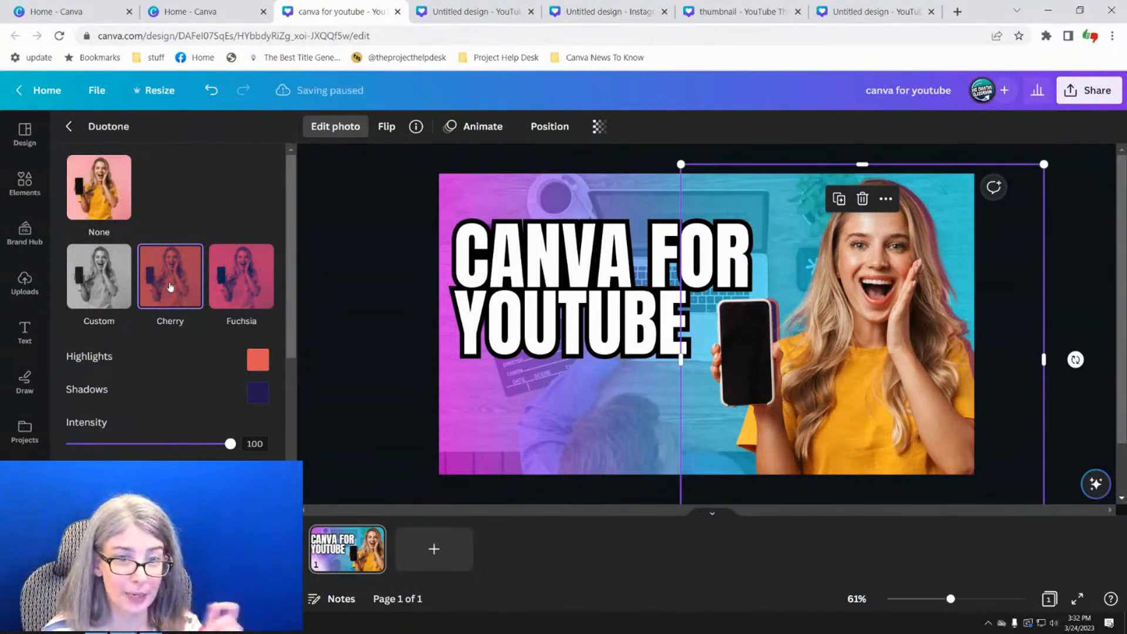
- Set the duotone's highlights and shadows both to black #000000 and lower its intensity to 69
left_click(258, 359)
left_click_drag(266, 398, 257, 382)
left_click(257, 393)
left_click(262, 424)
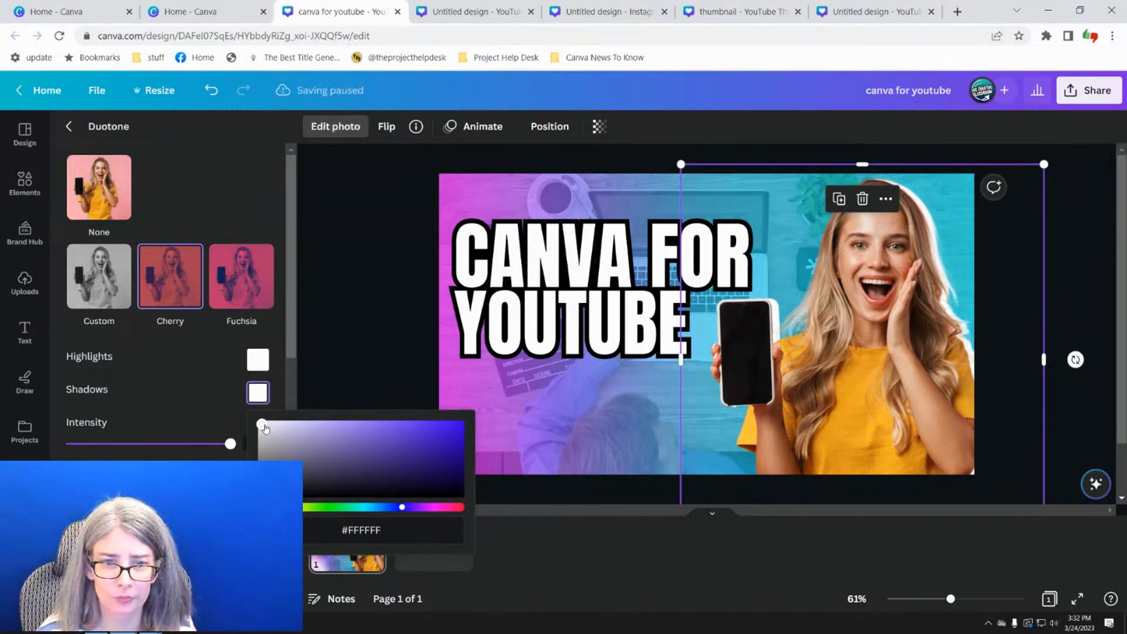
left_click_drag(265, 430, 264, 498)
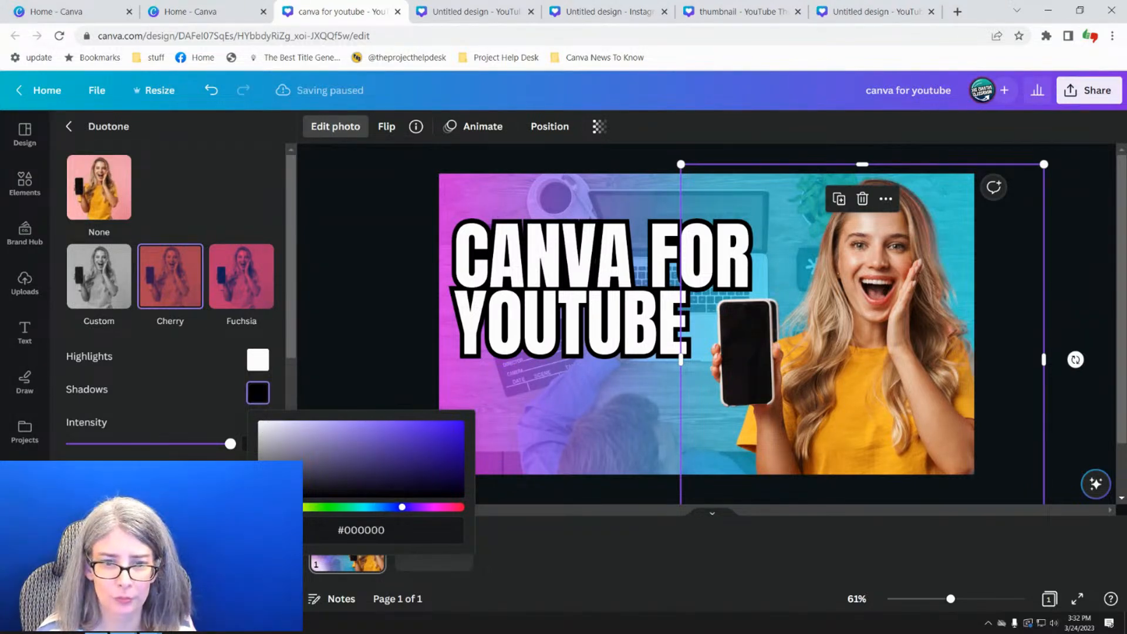
left_click(258, 359)
left_click_drag(261, 391, 262, 464)
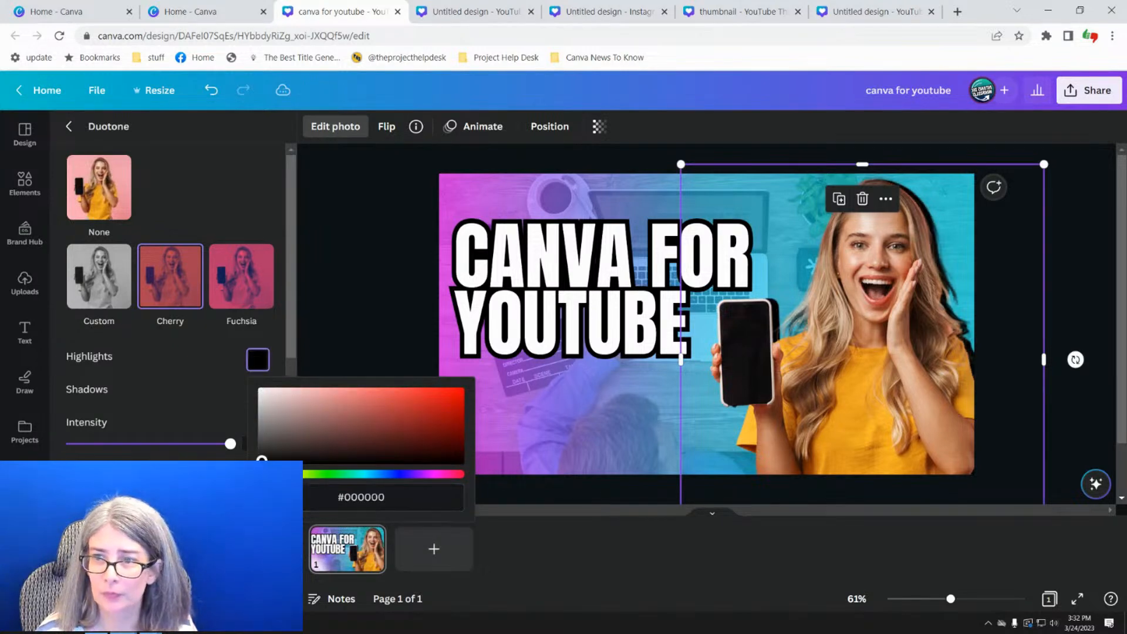
left_click(327, 318)
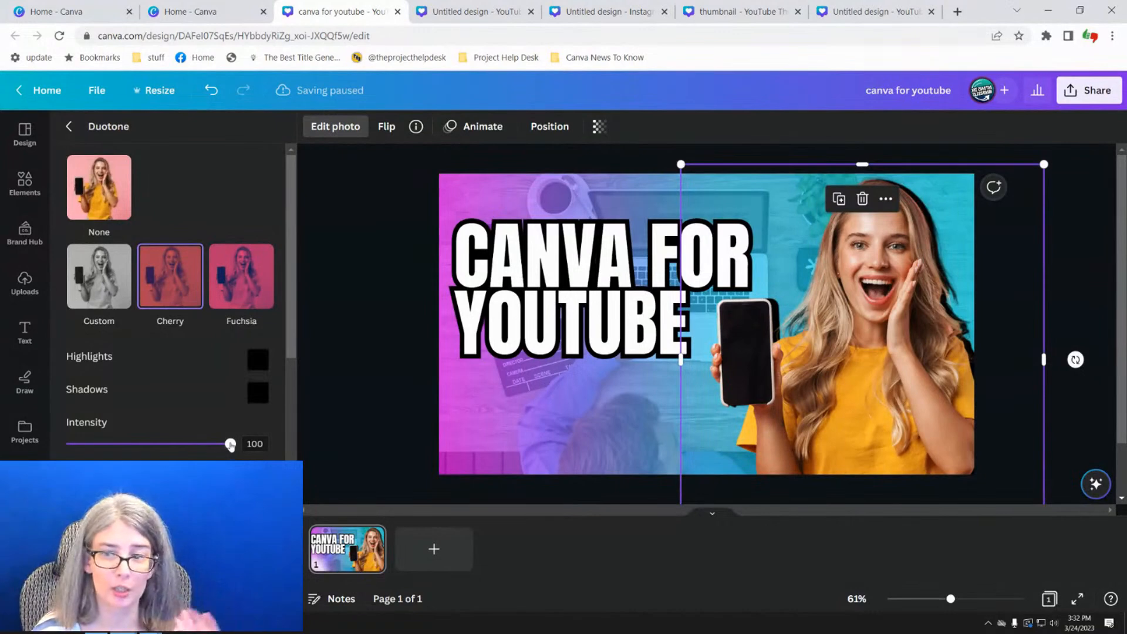
left_click_drag(230, 444, 180, 448)
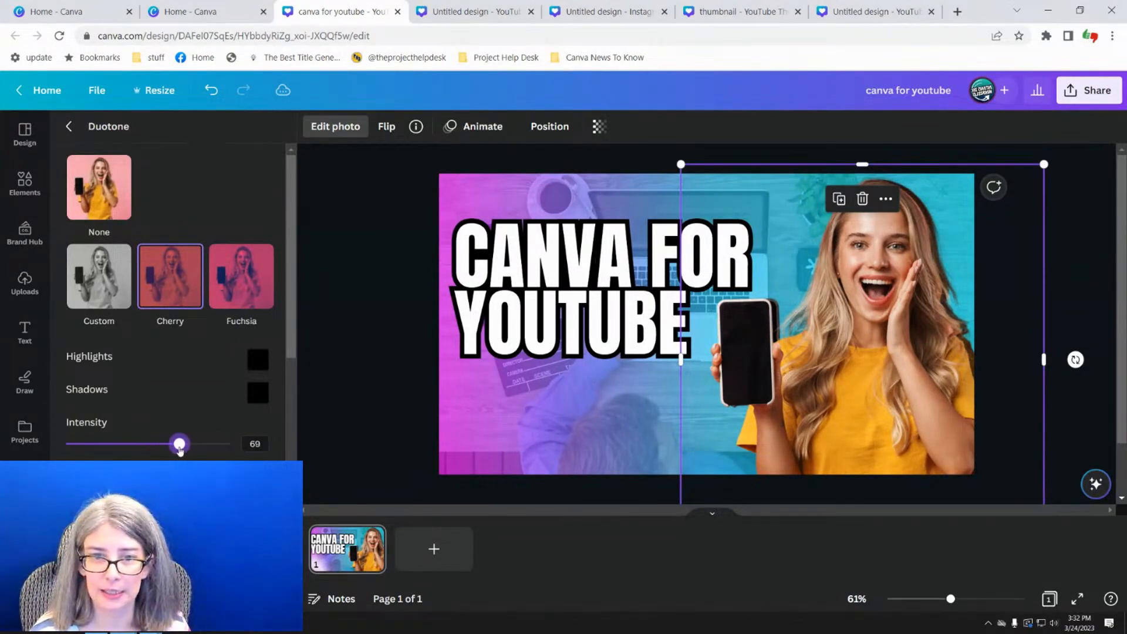
left_click(340, 354)
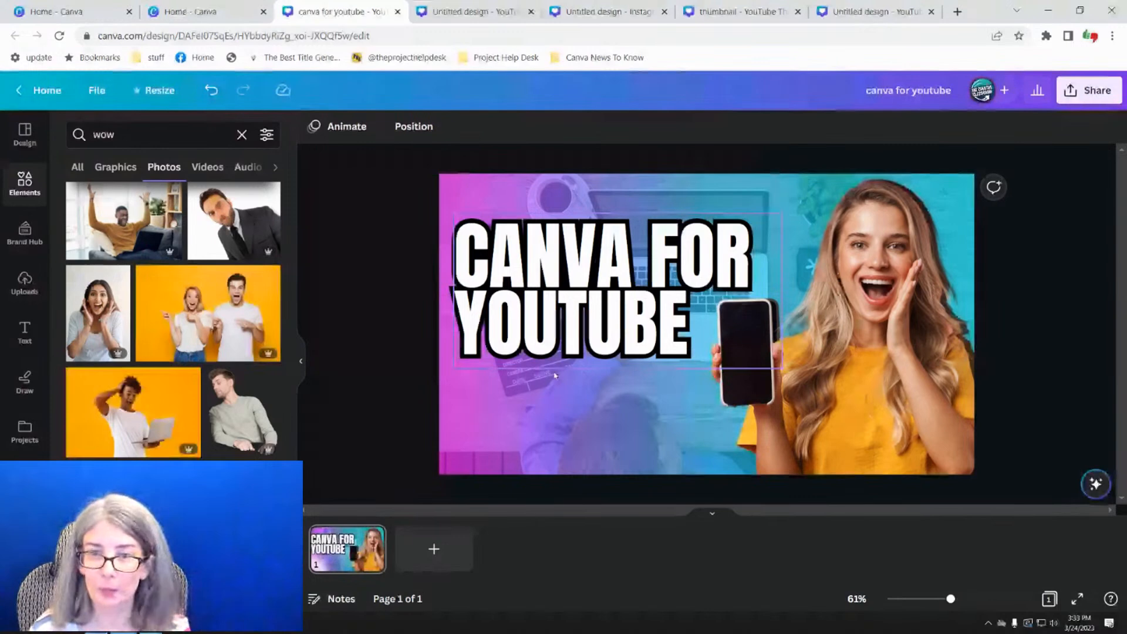
left_click(492, 332)
left_click(414, 344)
left_click(510, 355)
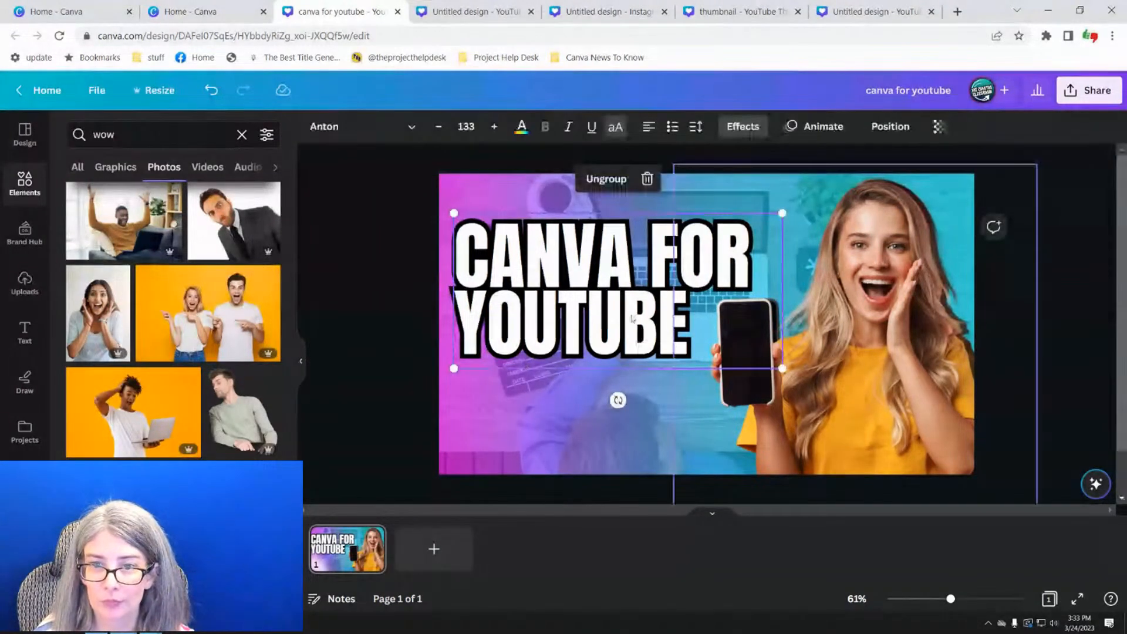
left_click(347, 387)
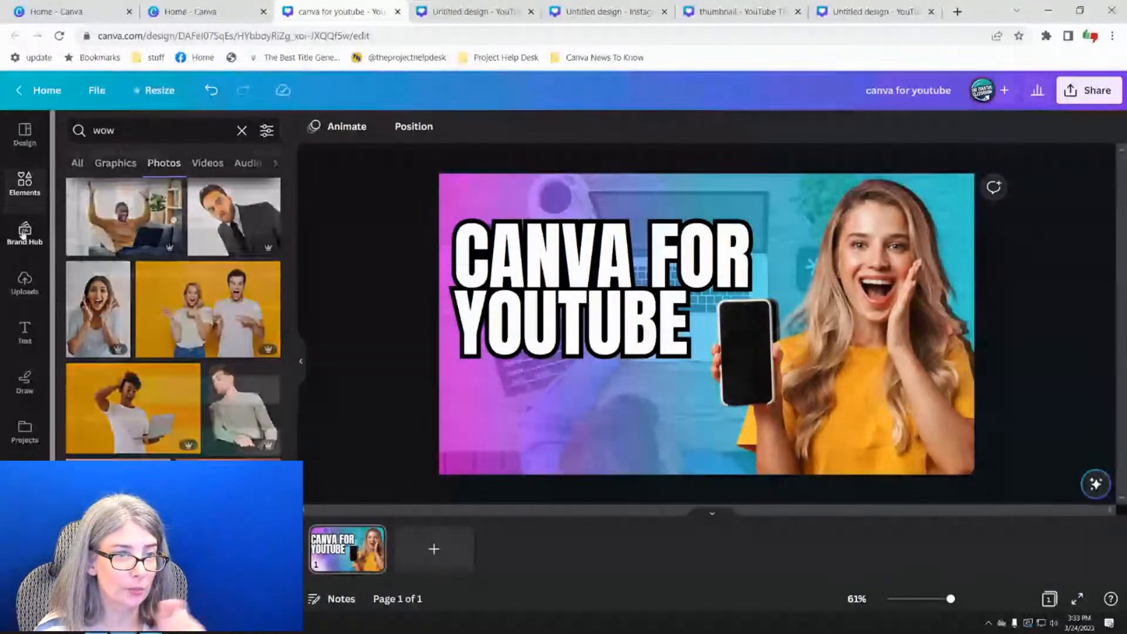
- Insert the round Canva logo from the graphics of THE CREATOR CLASSROOM brand kit
left_click(24, 232)
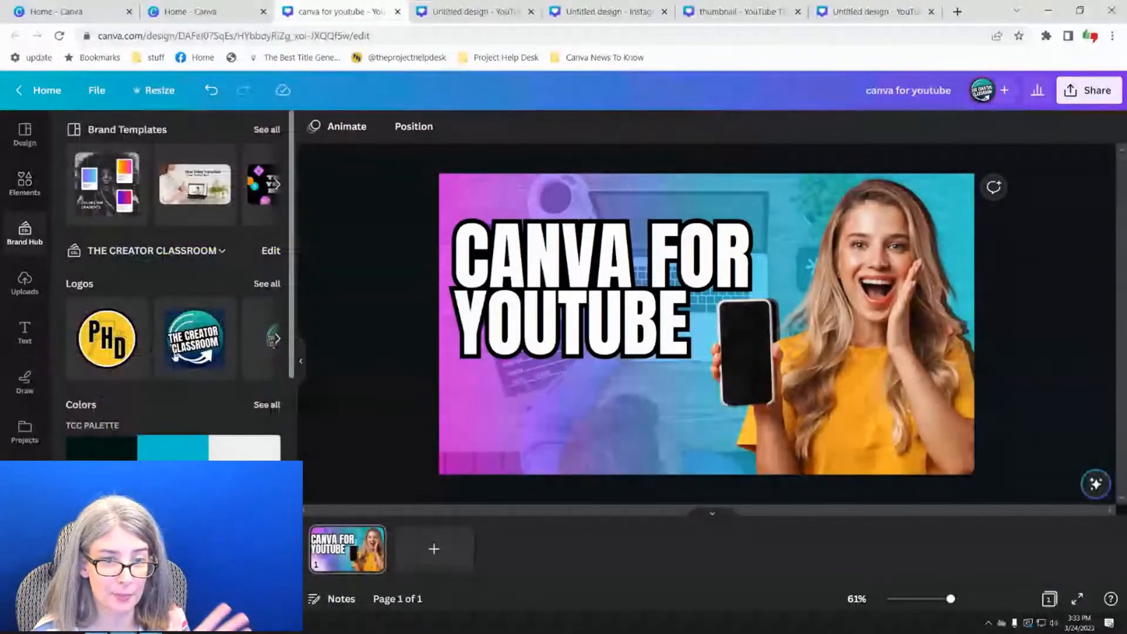
scroll(182, 352, "down", 5)
scroll(186, 353, "down", 3)
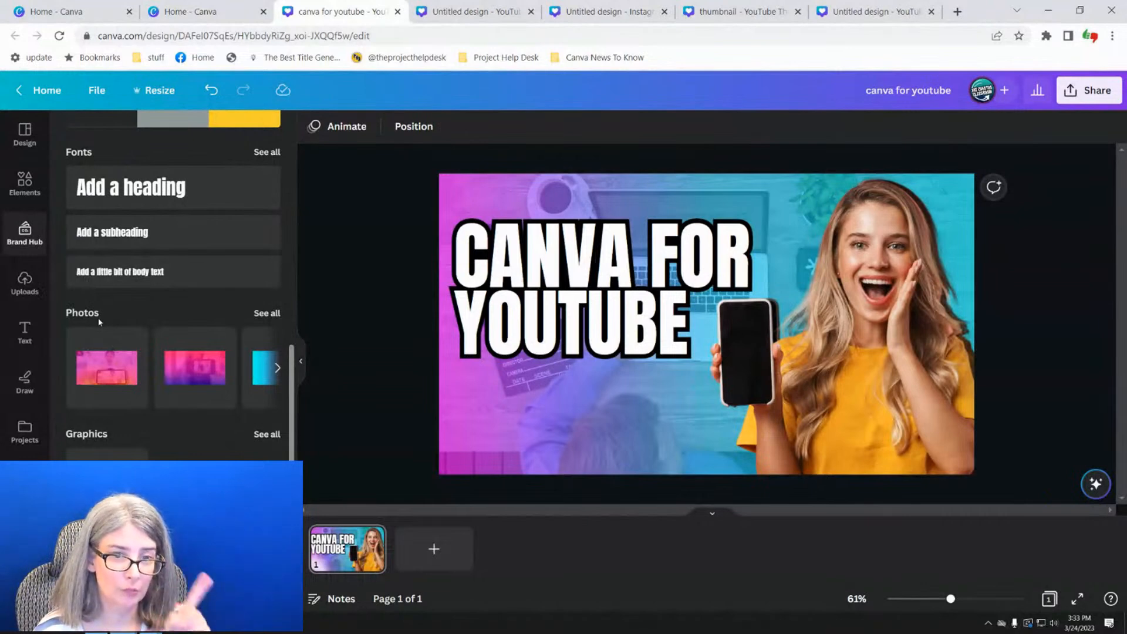
left_click(106, 489)
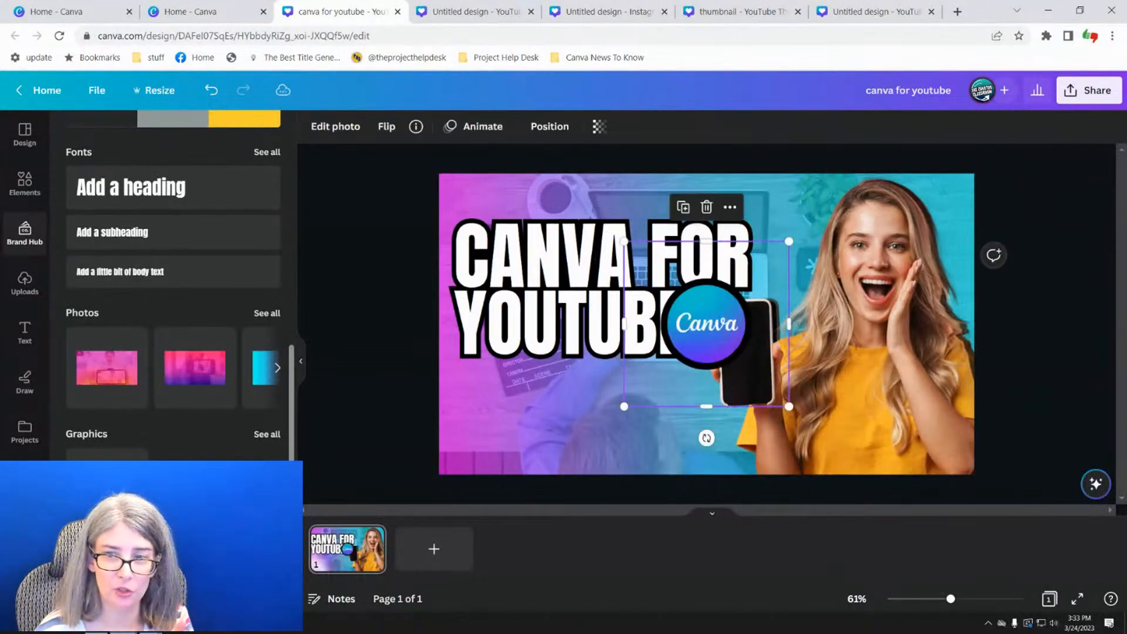
- Shrink the Canva logo to fit the phone's width and place it on the screen of the woman's phone
left_click_drag(785, 247, 772, 308)
left_click_drag(729, 351, 754, 338)
left_click_drag(799, 296, 784, 310)
left_click_drag(745, 352, 755, 337)
left_click_drag(792, 291, 785, 300)
left_click_drag(743, 348, 747, 347)
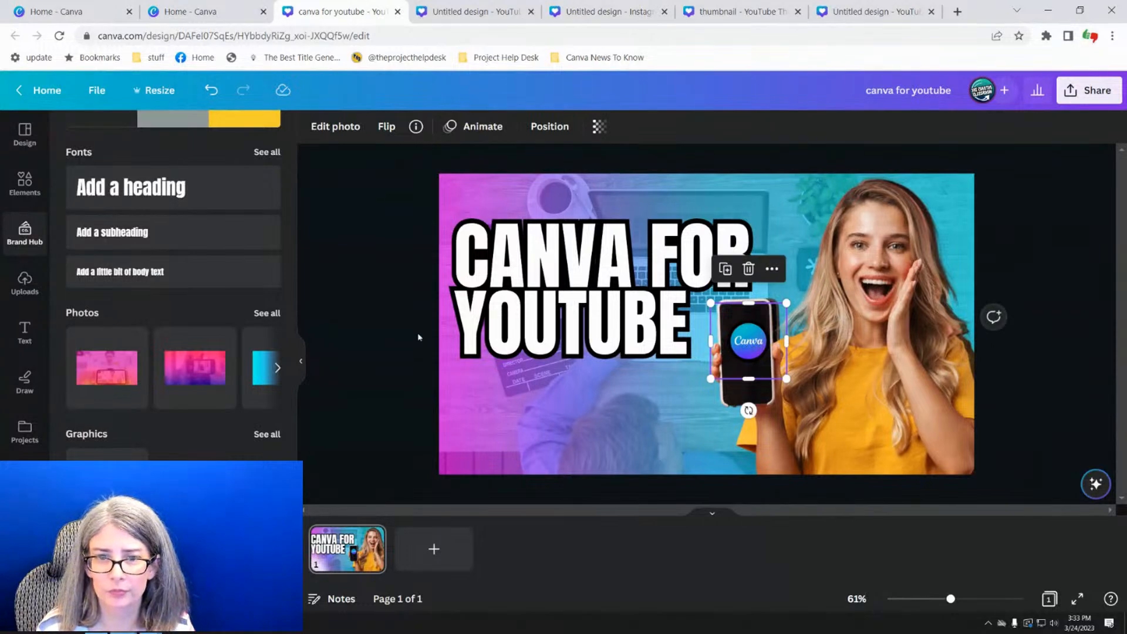
left_click(410, 336)
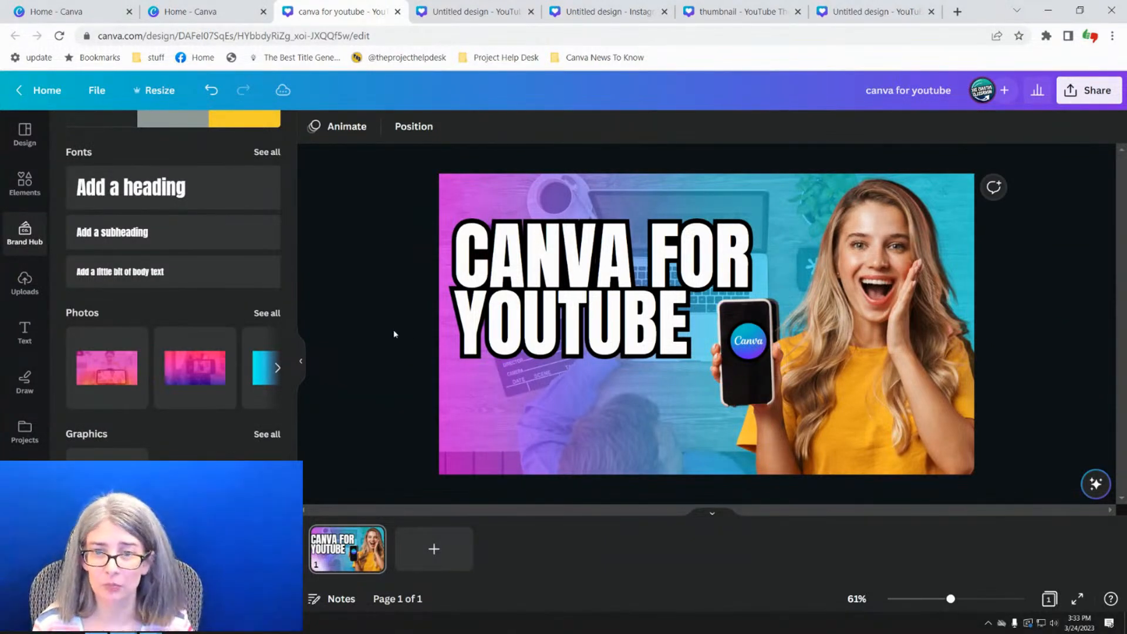
- Ungroup the CANVA FOR YOUTUBE title from its drawn black strokes
left_click(517, 246)
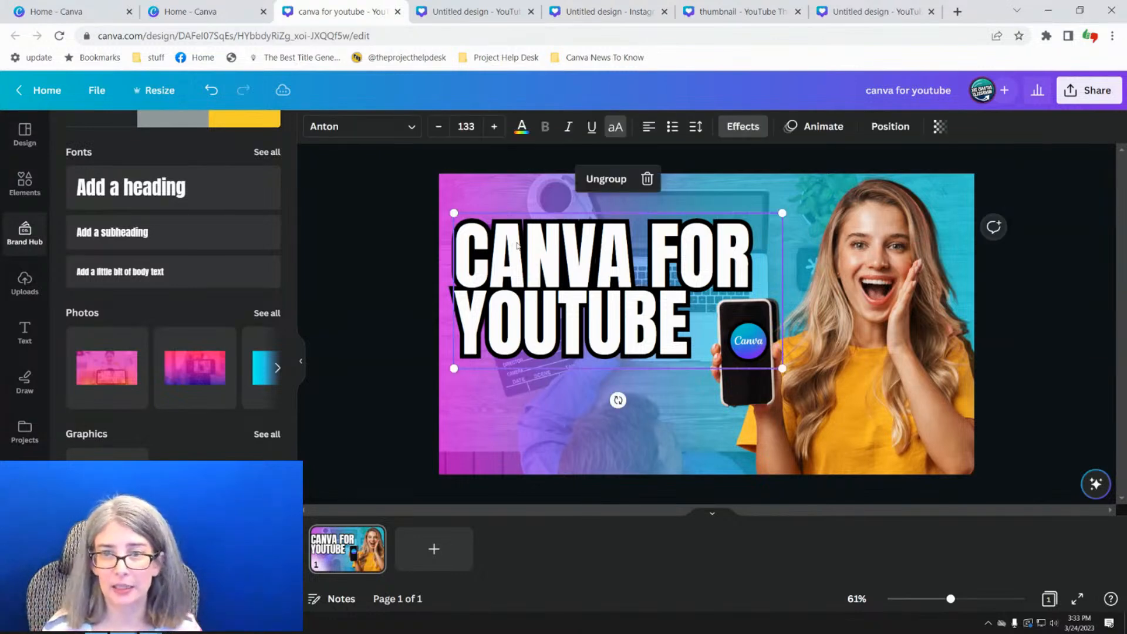
left_click(602, 179)
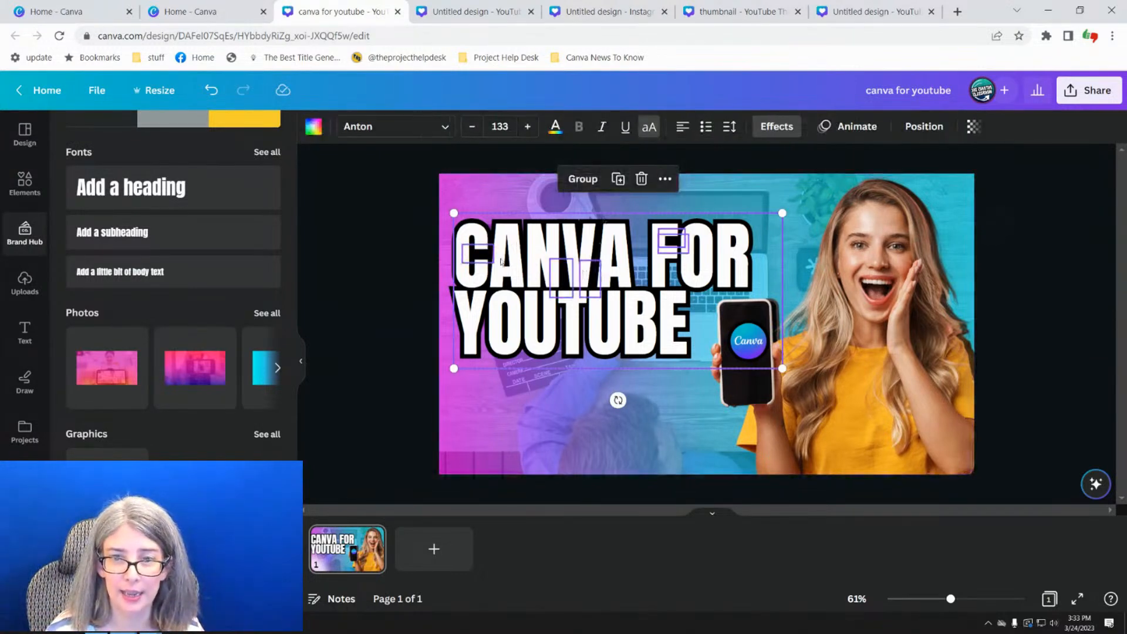
left_click(331, 319)
- Replace the title text with WISHES GRANTED
left_click(564, 287)
left_click(564, 288)
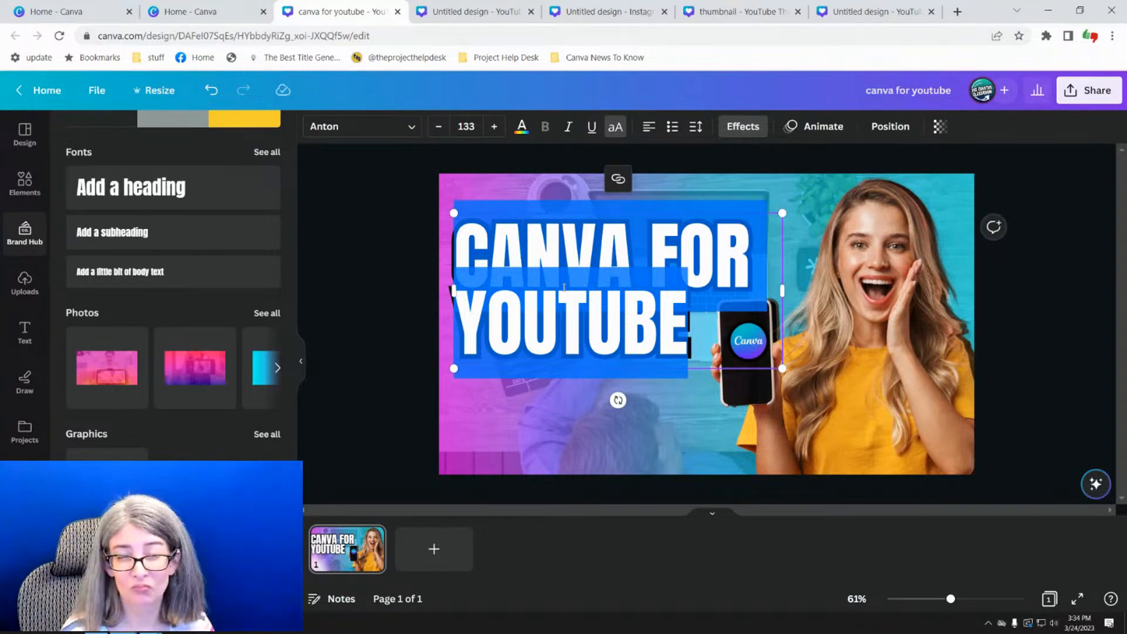
type("WISHES")
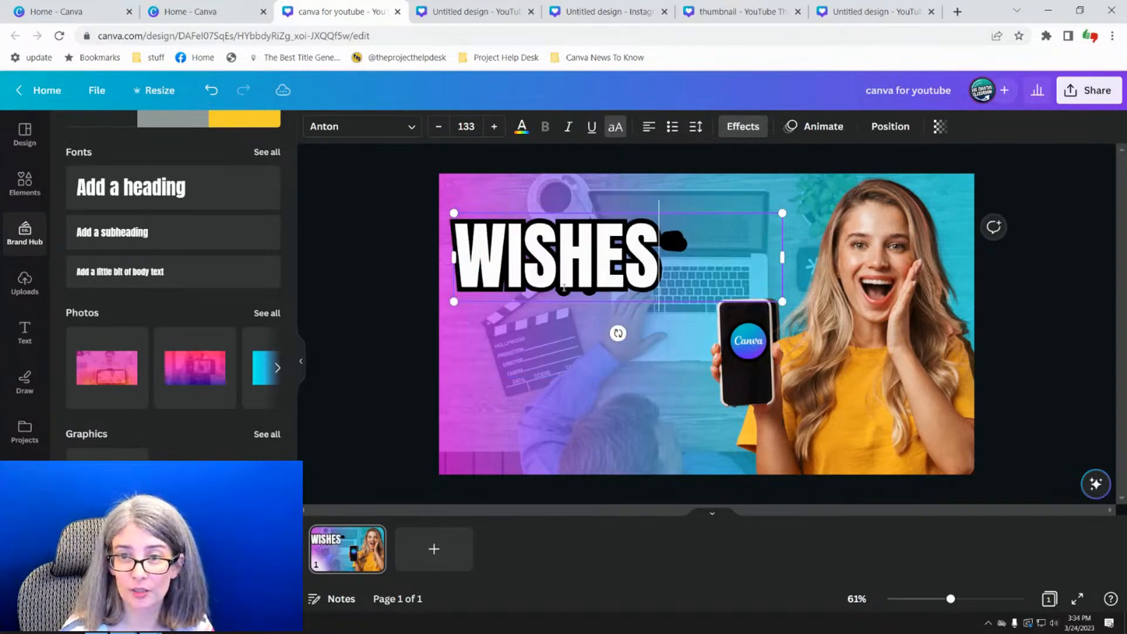
type(" GRANTED")
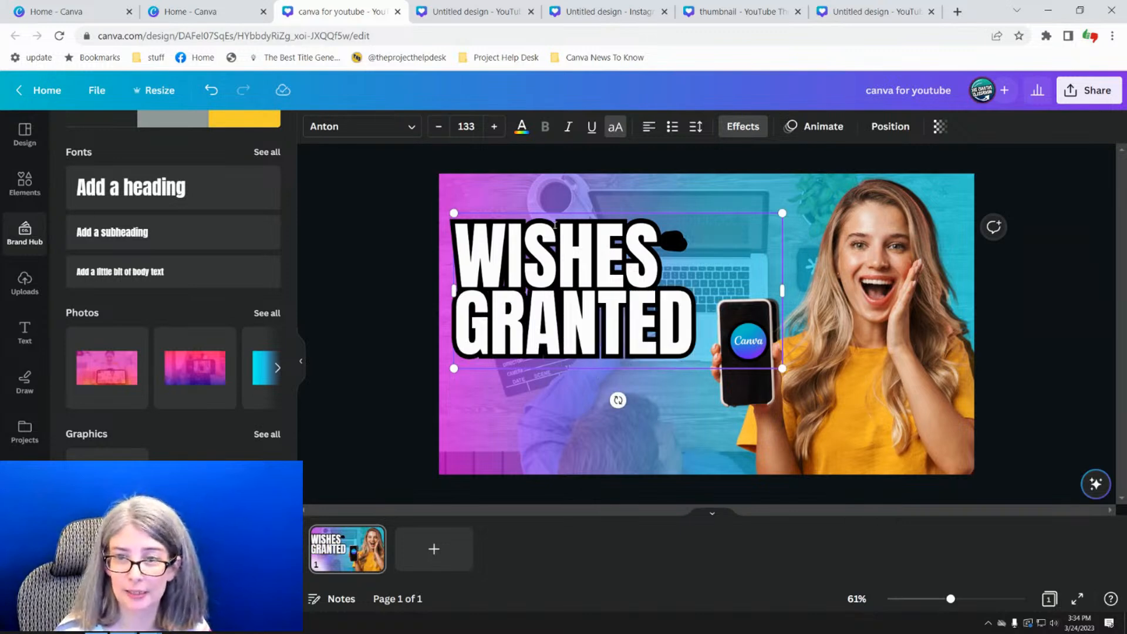
- Enlarge the title text to size 144 and move it slightly down and left
mouse_move(651, 286)
left_mouse_down()
mouse_move(655, 295)
mouse_move(646, 288)
left_mouse_up()
left_click_drag(778, 370, 798, 405)
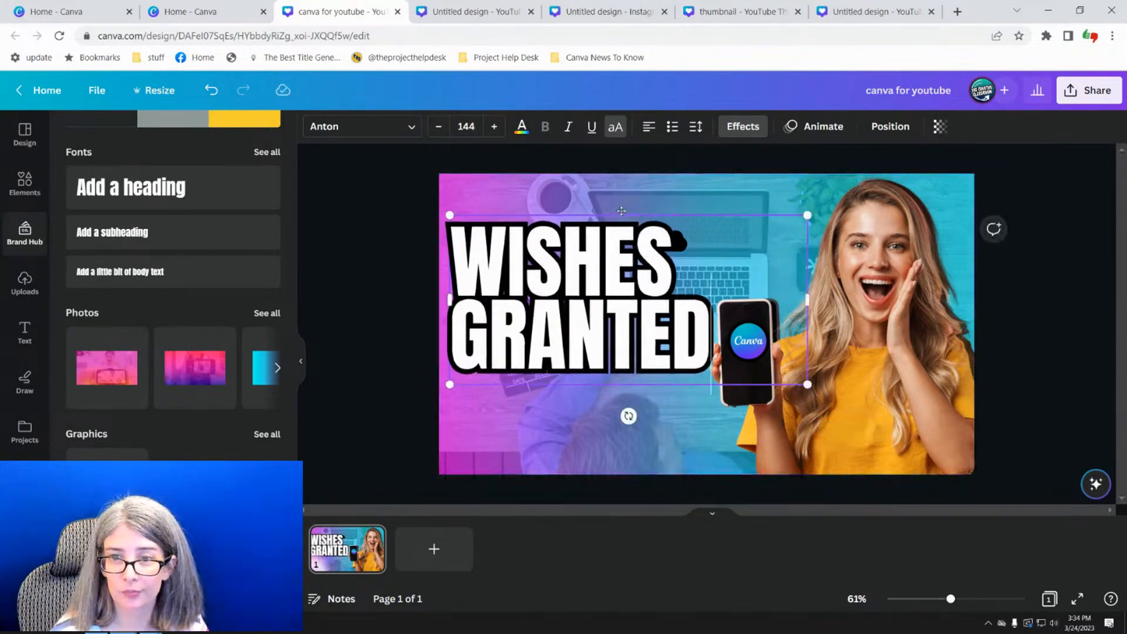
left_click_drag(591, 236, 592, 250)
- Change the title wording to GRANTS WISHES on two lines and delete the leftover word GRANTED
double_click(592, 249)
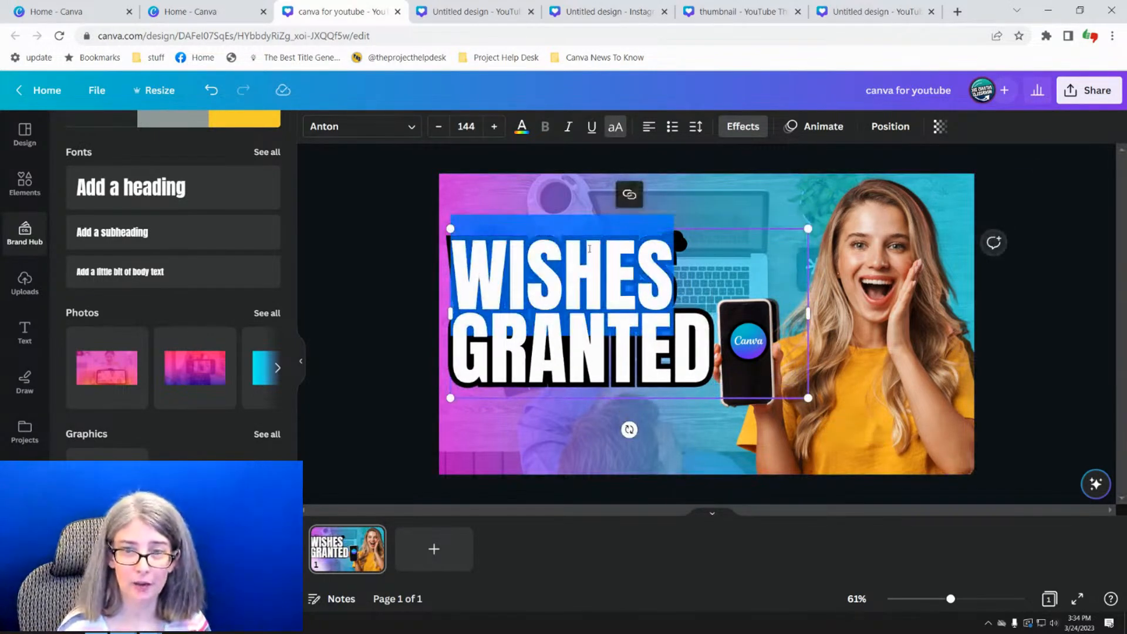
type("GRANTS")
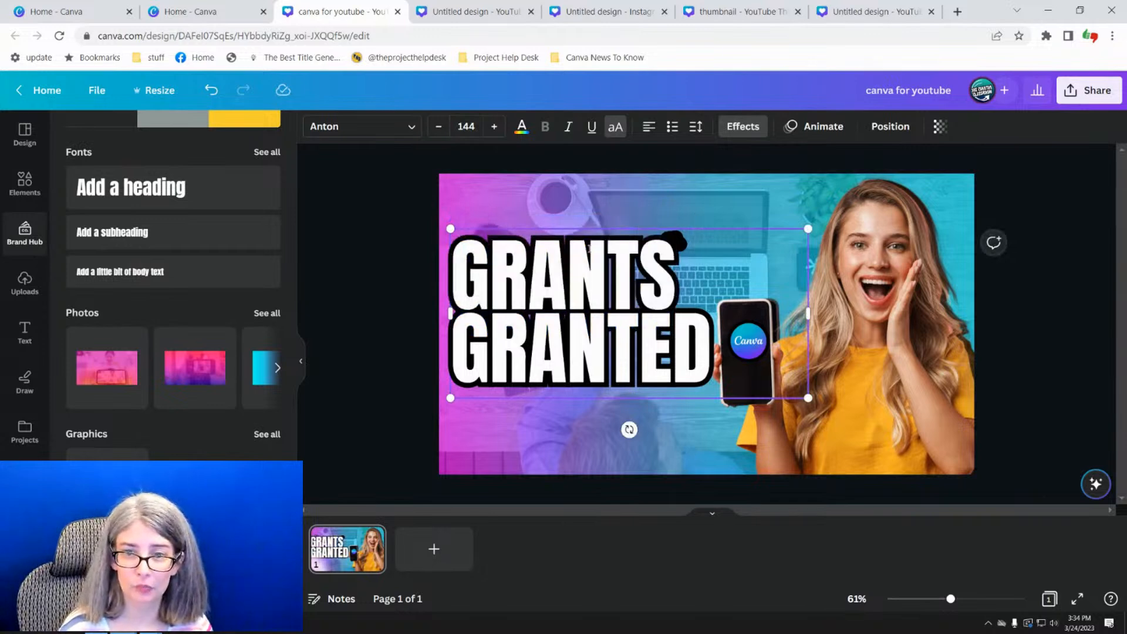
key("Return")
type("WISHES")
left_click(531, 404)
double_click(531, 404)
key("BackSpace")
key("BackSpace")
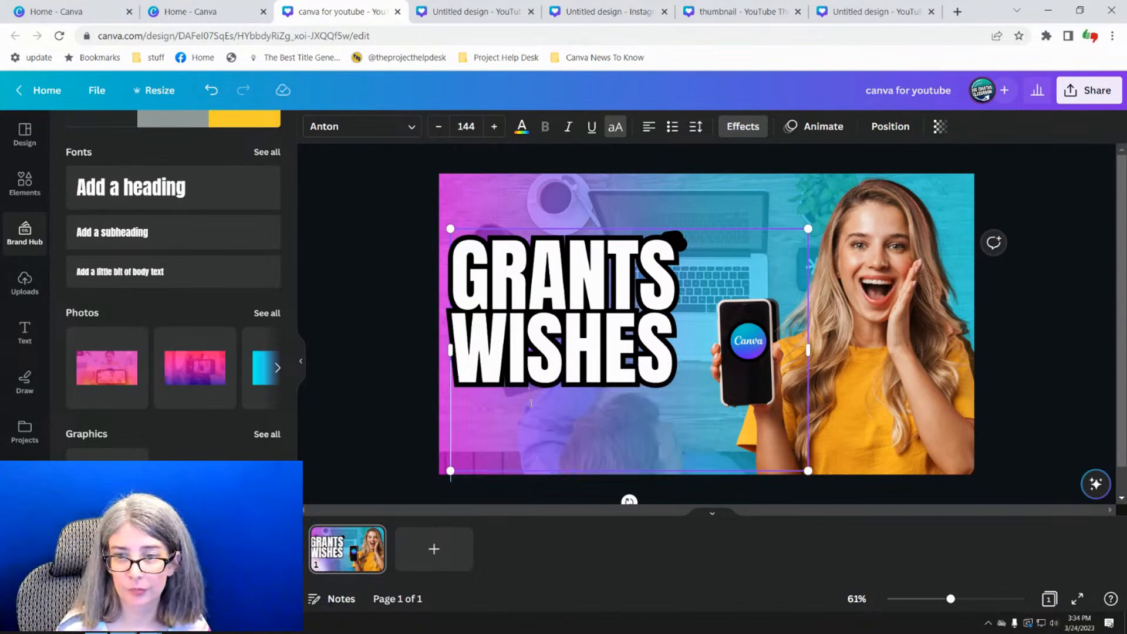
- Move the GRANTS WISHES title lower on the thumbnail and place the enlarged Canva logo above it
left_click_drag(603, 228, 606, 285)
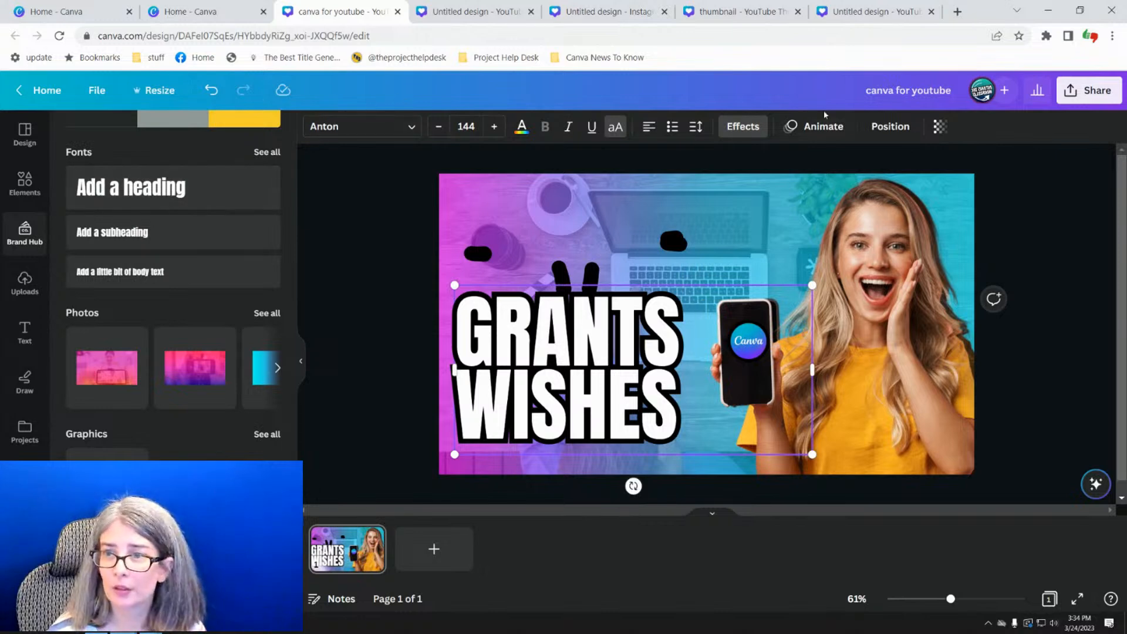
left_click(890, 127)
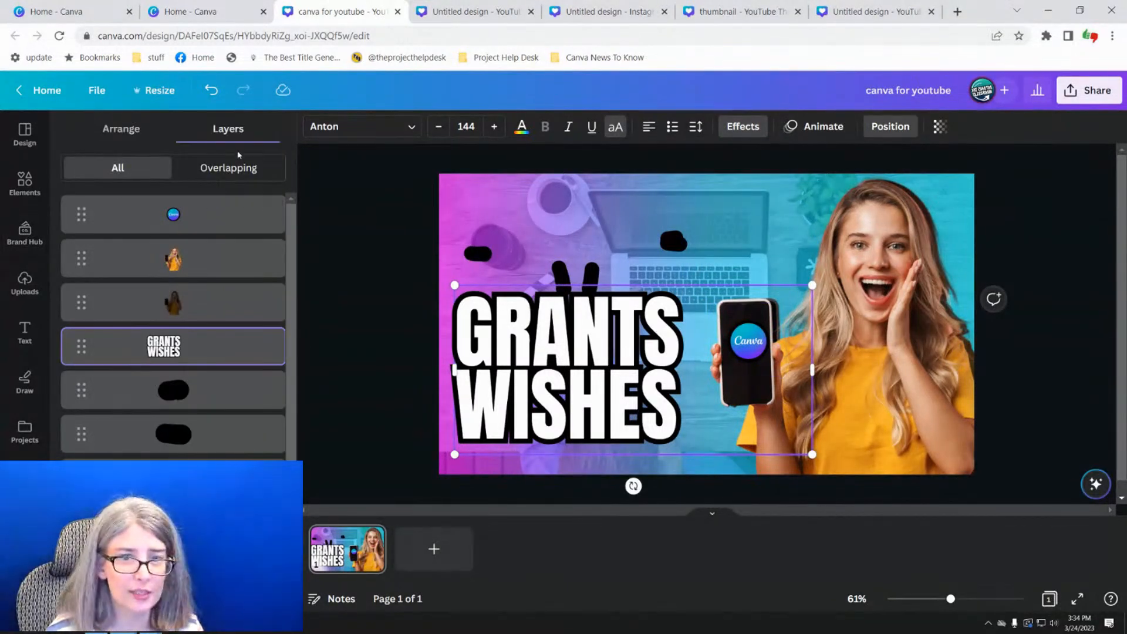
left_click(210, 221)
left_click_drag(747, 353, 641, 366)
left_click_drag(562, 281, 516, 244)
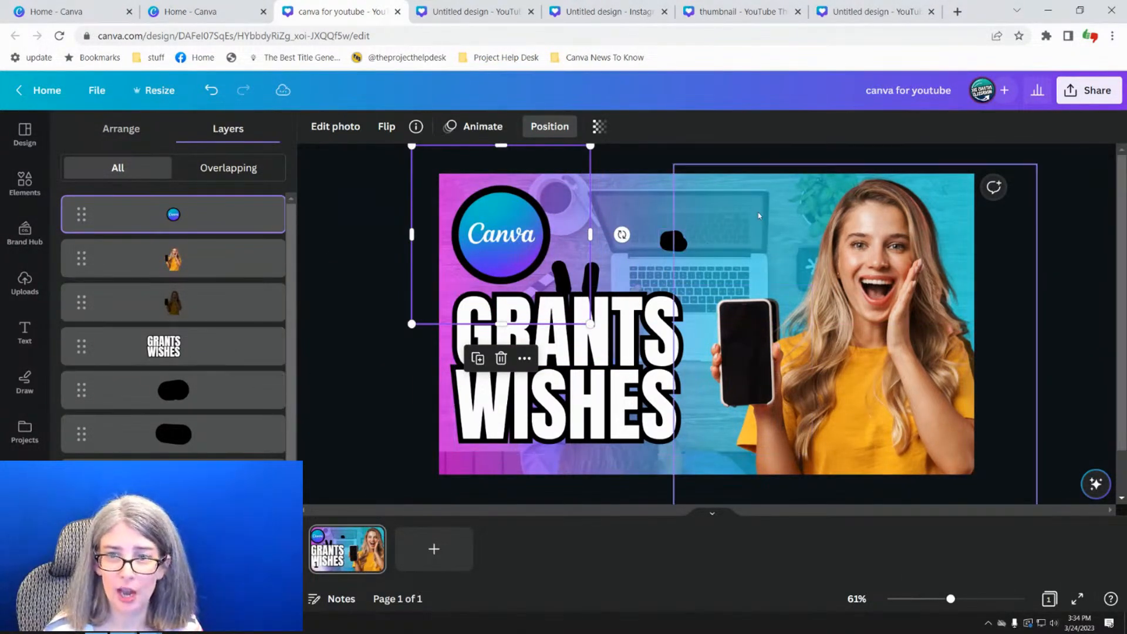
- Delete the four leftover black brush strokes that lie beneath the title in the layer order
left_click(189, 395)
left_click(188, 478, "shift")
left_click(189, 522, "shift")
left_click(188, 564, "shift")
scroll(189, 565, "down", 1)
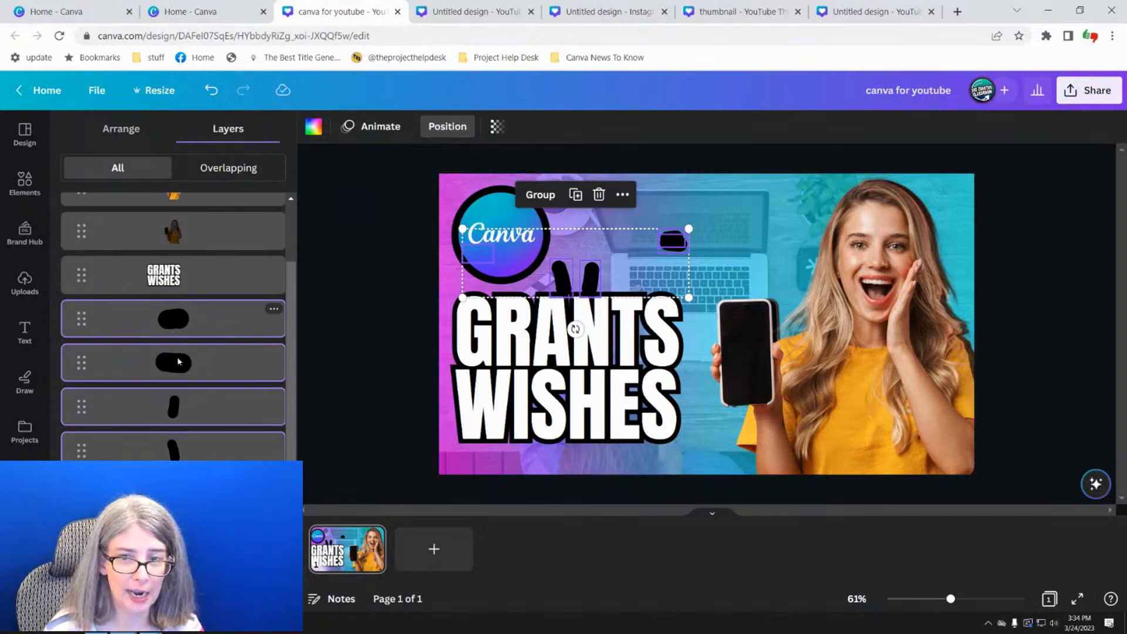
left_click(601, 195)
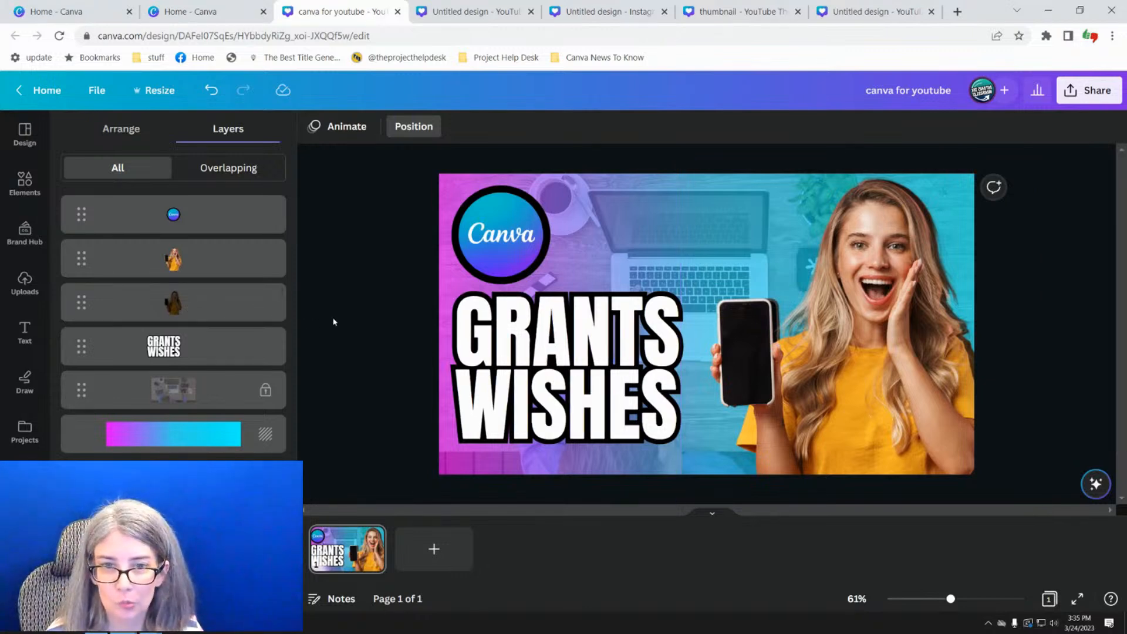
left_click(362, 317)
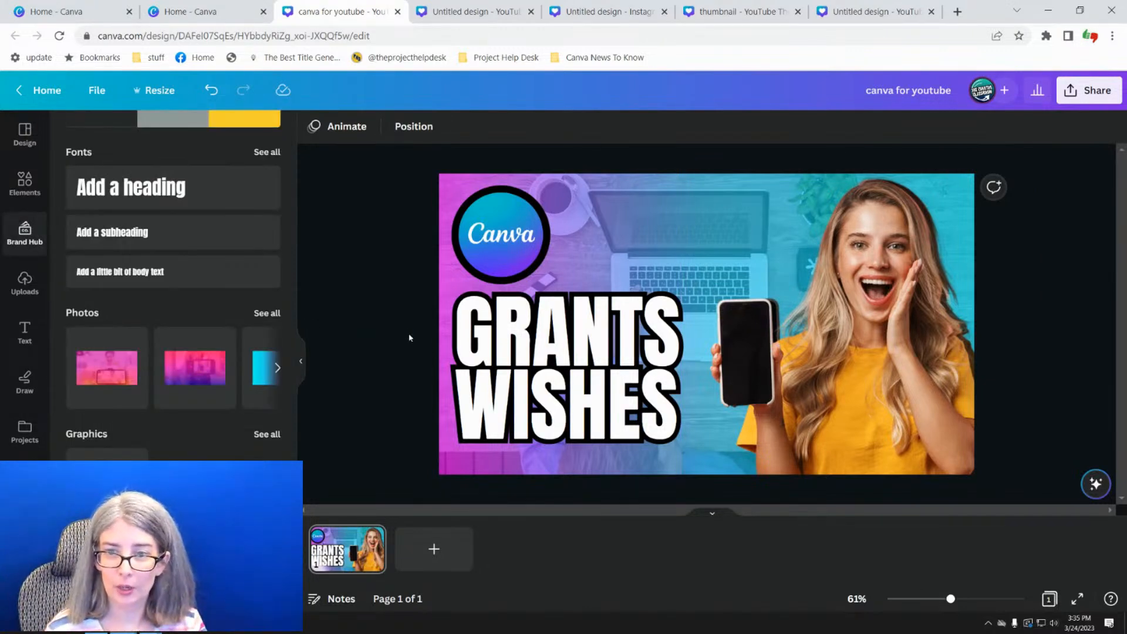
- Draw a thick black freehand stroke across the title's lettering and move its layer directly beneath the title
left_click(25, 380)
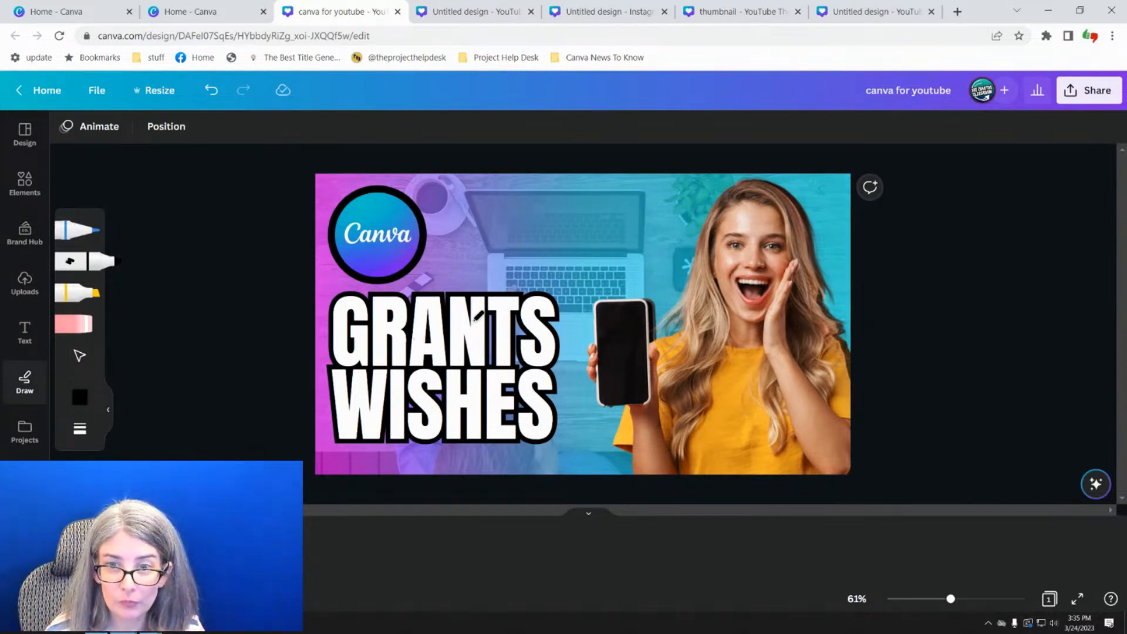
mouse_move(483, 308)
left_mouse_down()
mouse_move(494, 356)
mouse_move(506, 364)
mouse_move(522, 363)
mouse_move(526, 326)
mouse_move(508, 411)
mouse_move(520, 412)
mouse_move(522, 400)
mouse_move(446, 380)
mouse_move(448, 396)
mouse_move(418, 395)
mouse_move(382, 415)
left_mouse_up()
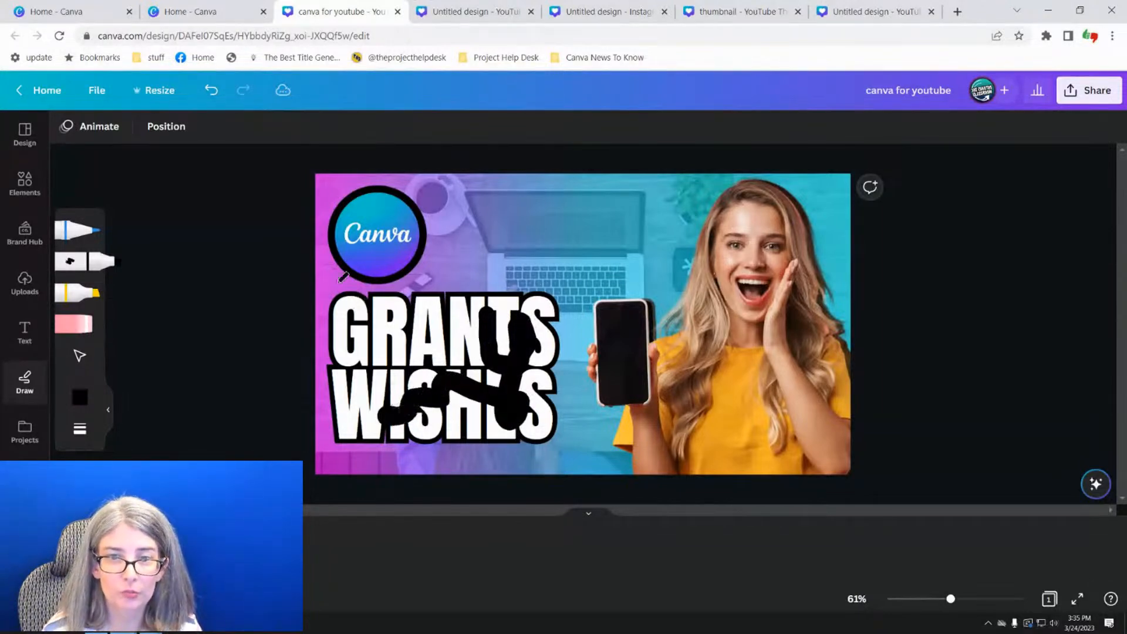
left_click(166, 128)
mouse_move(196, 218)
left_mouse_down()
mouse_move(181, 306)
mouse_move(206, 410)
left_mouse_up()
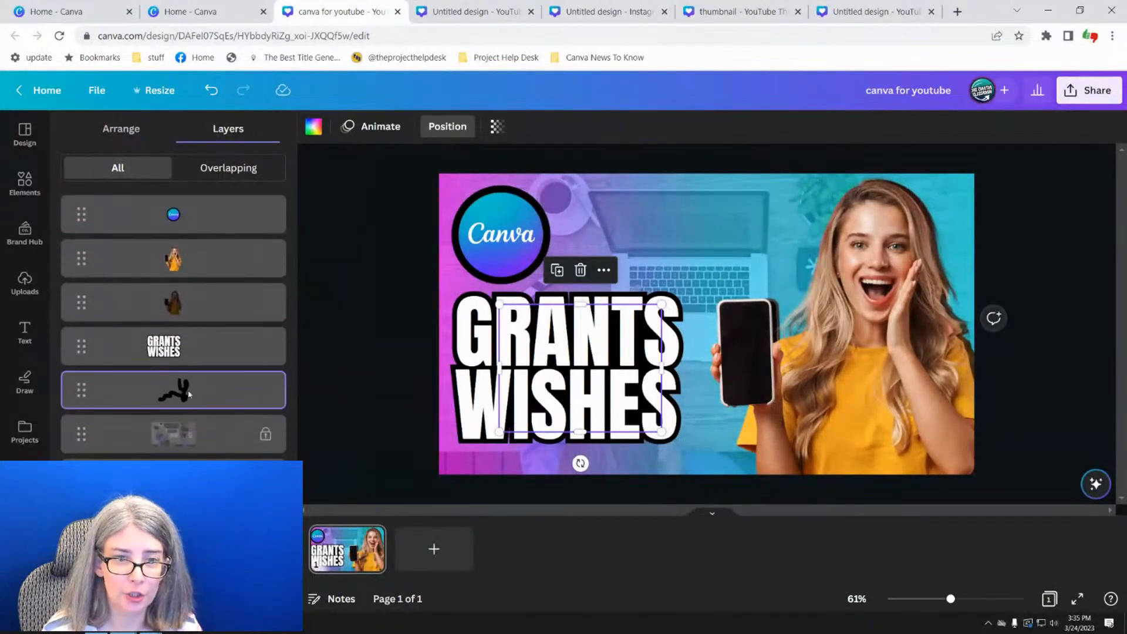
- Try a black dot and a curved stroke over the title, undo both, and return to the selection tool
left_click(345, 339)
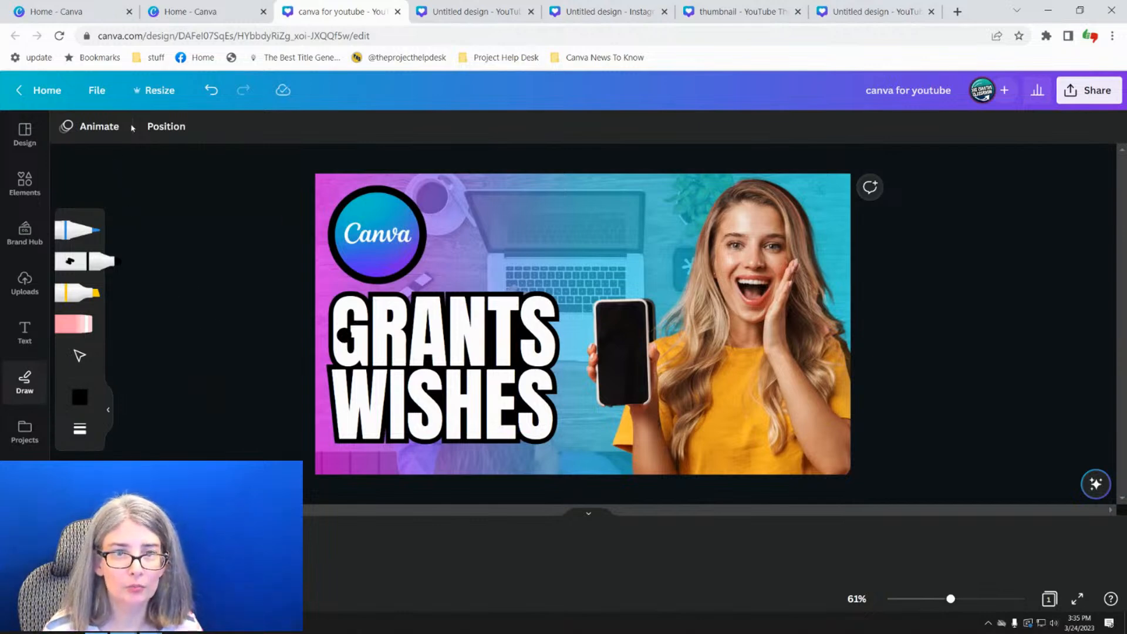
mouse_move(367, 370)
left_mouse_down()
mouse_move(442, 323)
mouse_move(474, 340)
left_mouse_up()
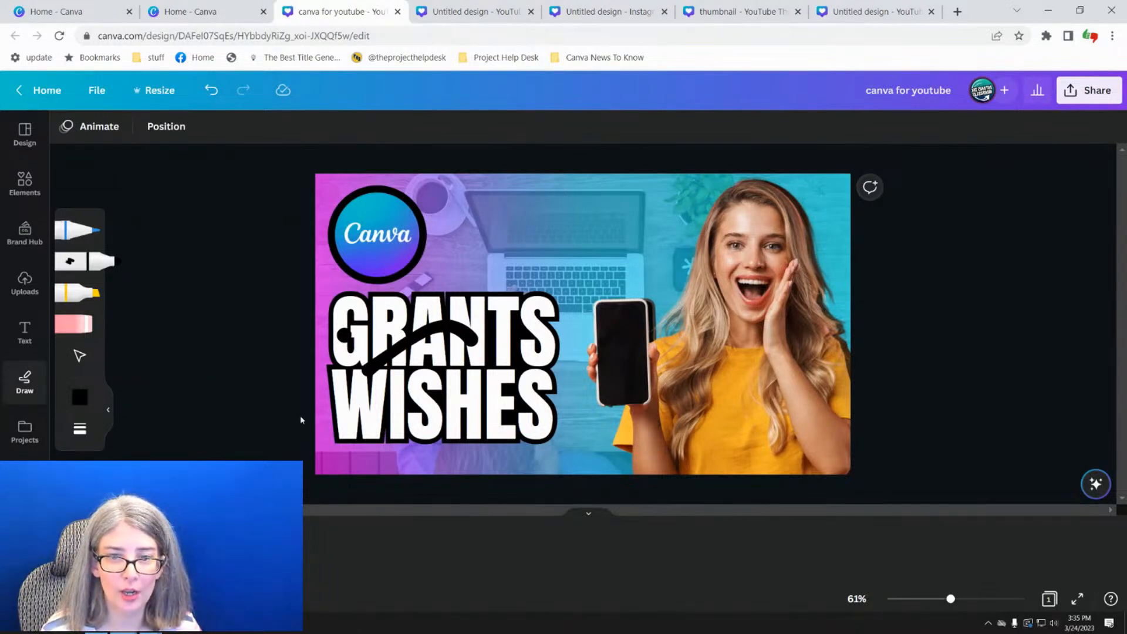
left_click(209, 92)
left_click(208, 92)
left_click(80, 356)
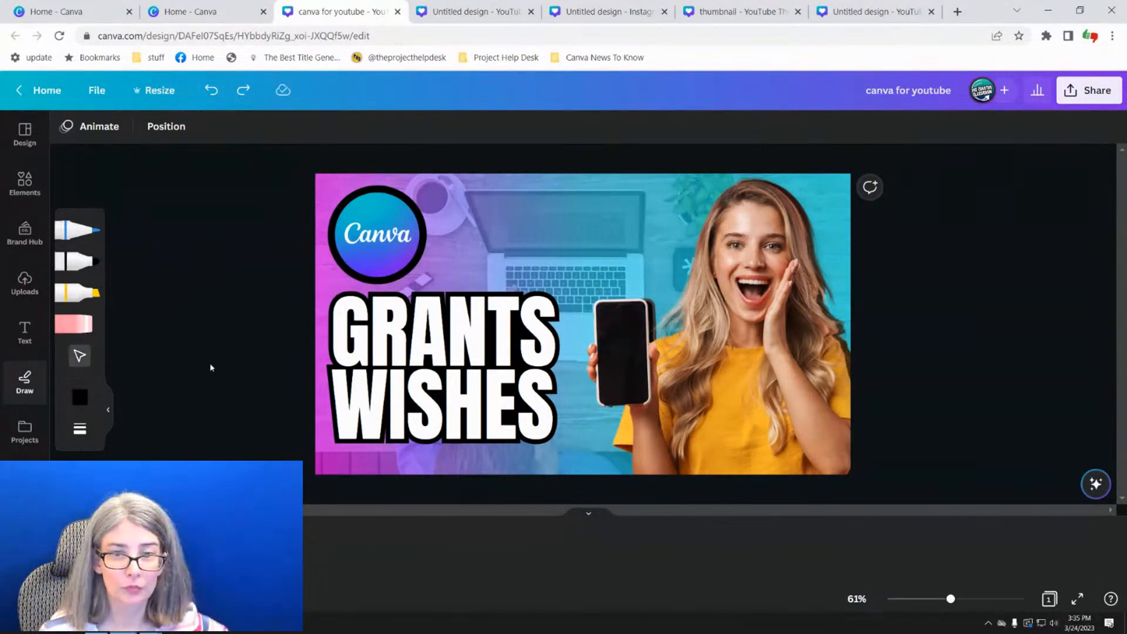
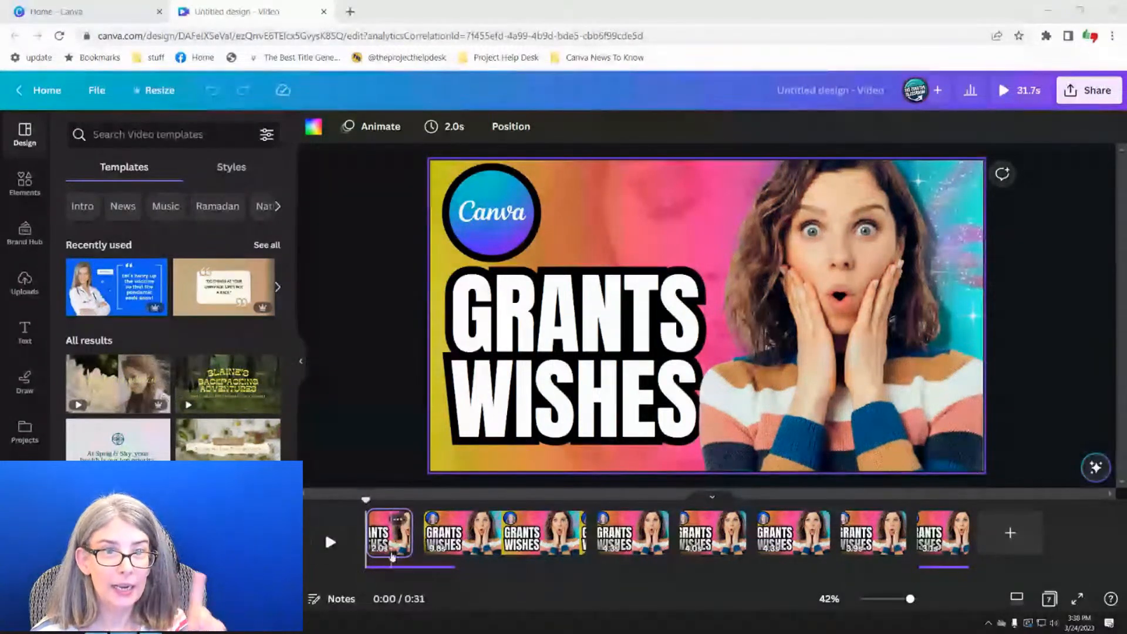
- Compare the Canva logo circle on the video's first page with the webcam clip in the same circle on page 2
left_click(392, 555)
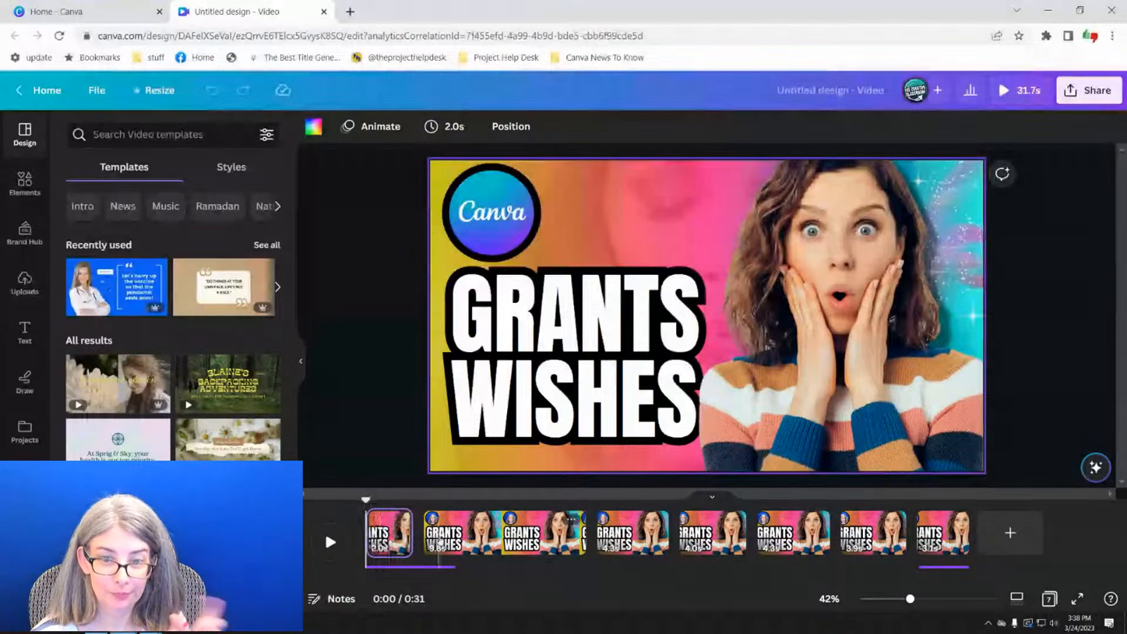
left_click(438, 541)
left_click(480, 206)
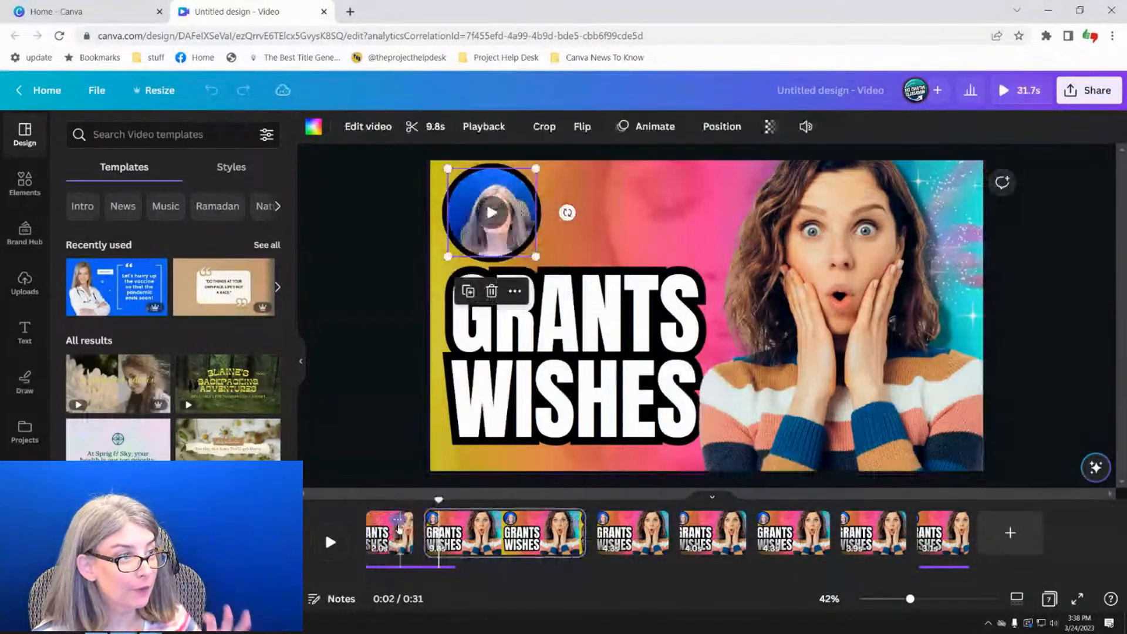
left_click(389, 544)
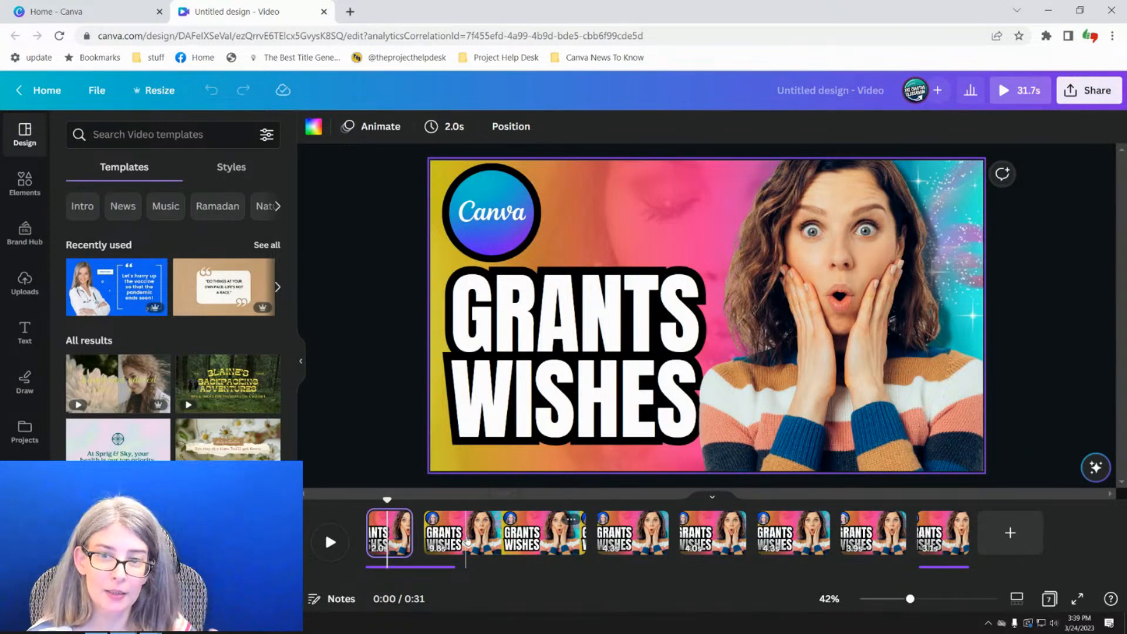
left_click(467, 542)
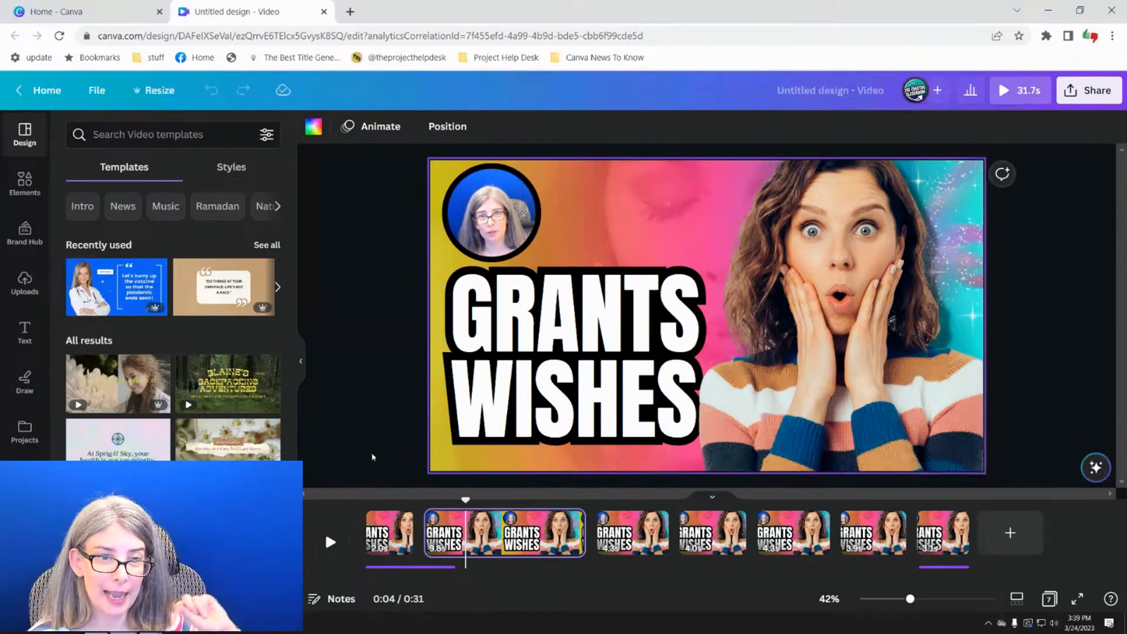
- Record a camera-only webcam clip over page 2 and save it to the design
left_click(25, 284)
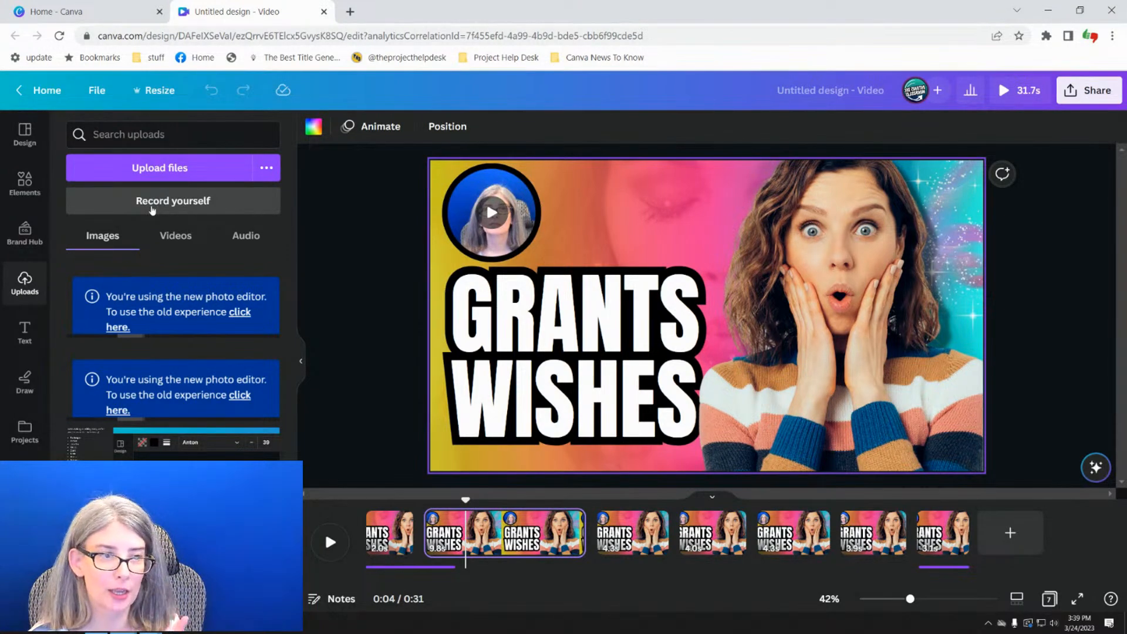
left_click(152, 205)
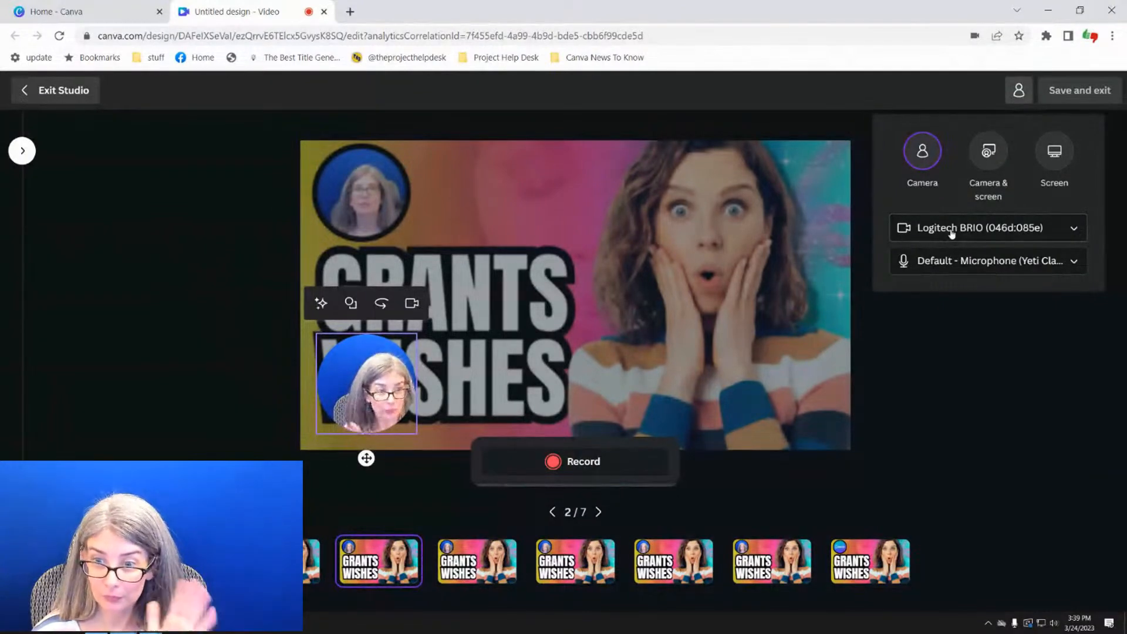
left_click(571, 464)
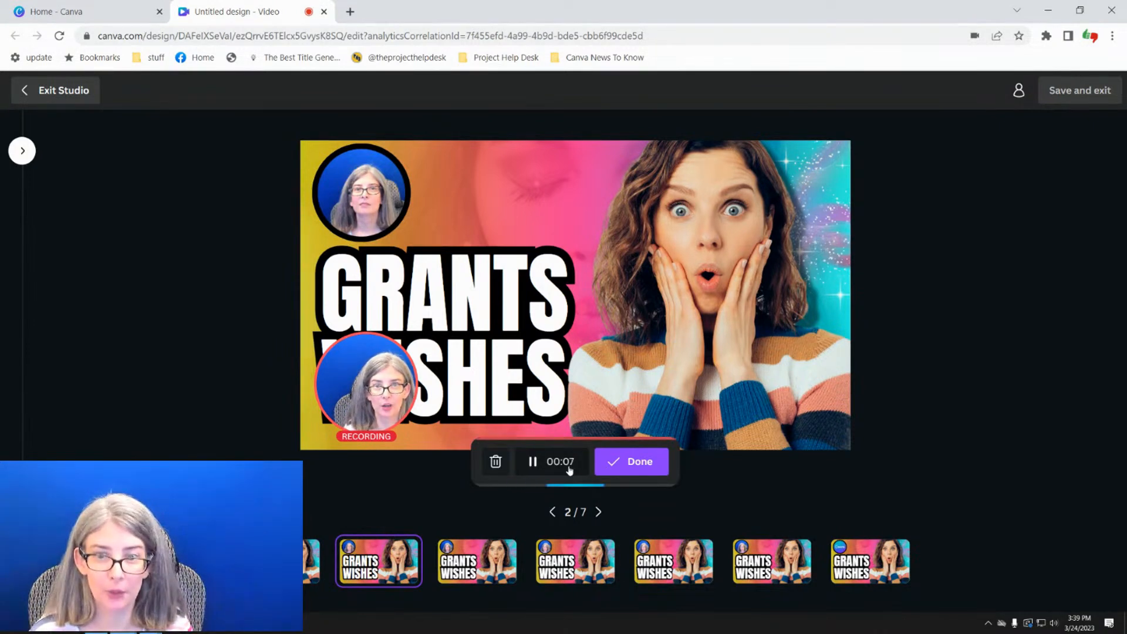
left_click(638, 464)
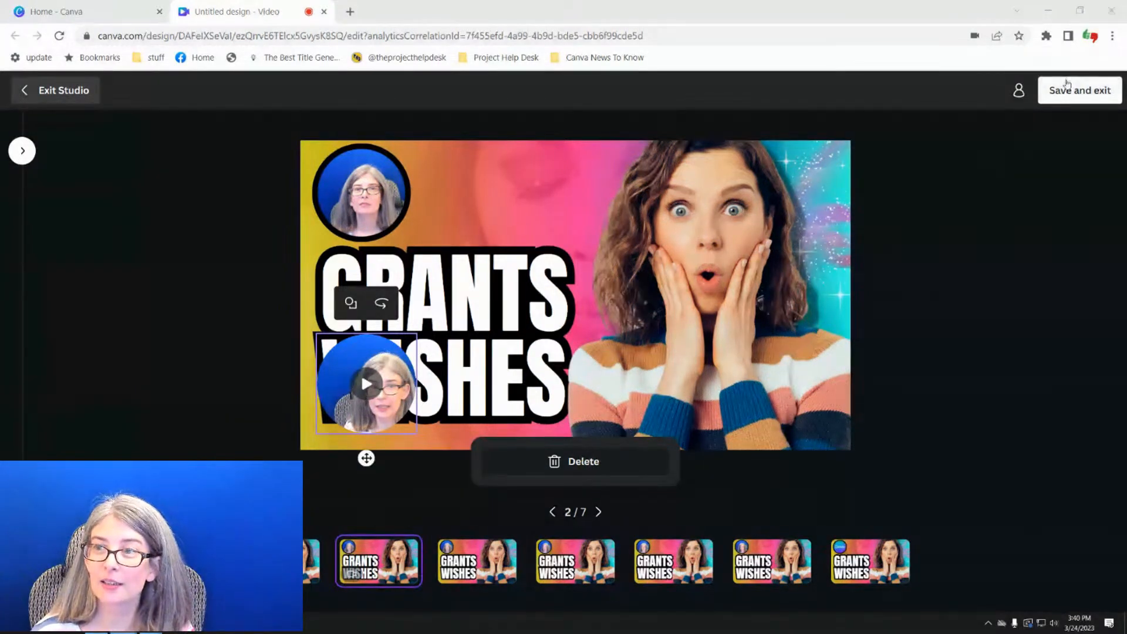
left_click(1065, 95)
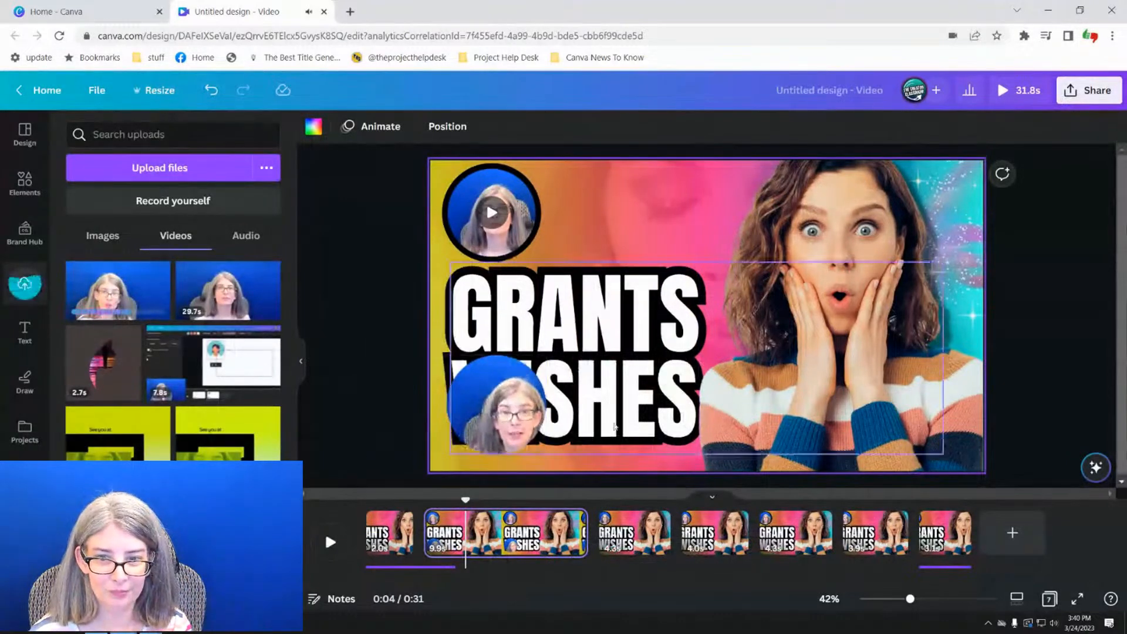
- Remove the newly recorded webcam clip from page 2
left_click(501, 408)
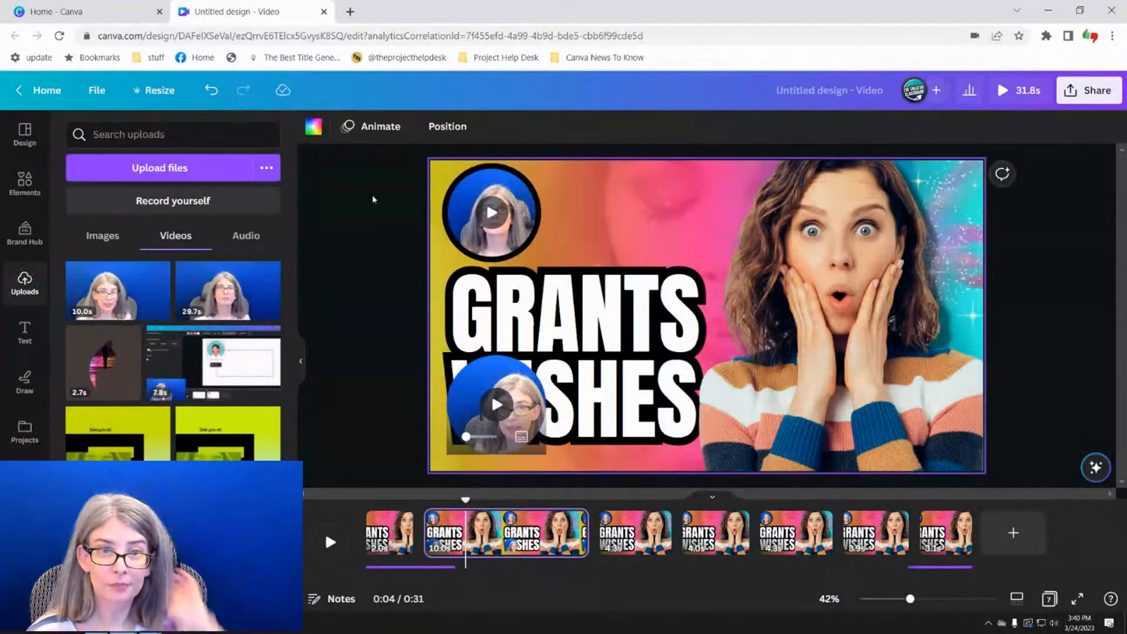
left_click_drag(499, 388, 280, 391)
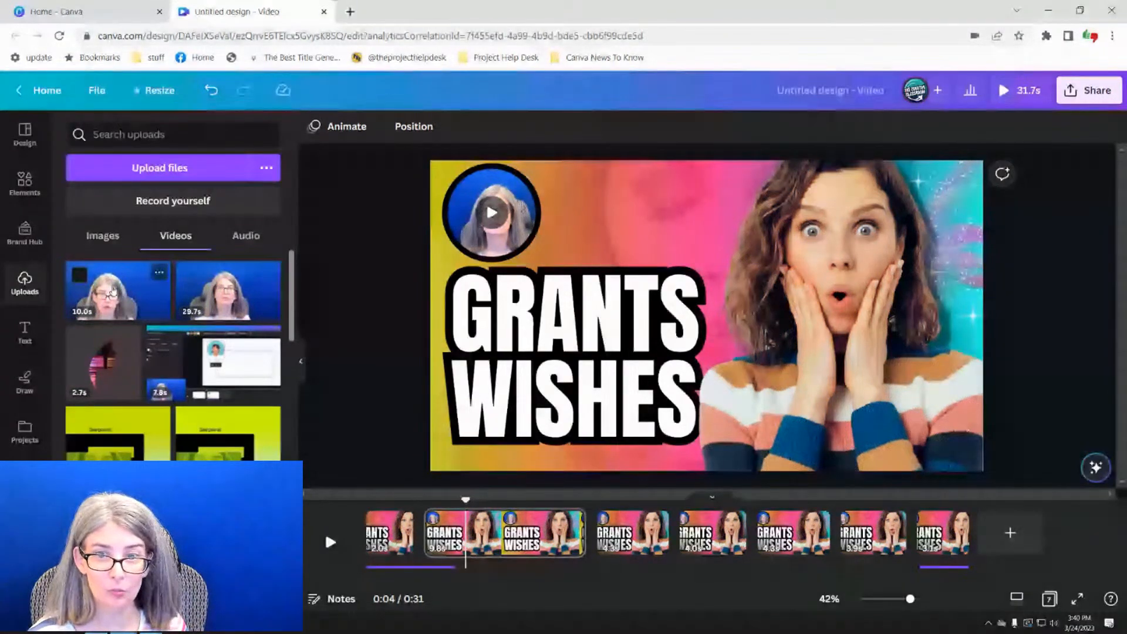
- Detach page 2's webcam video from its circular frame and drop it back into the frame
left_click(491, 214)
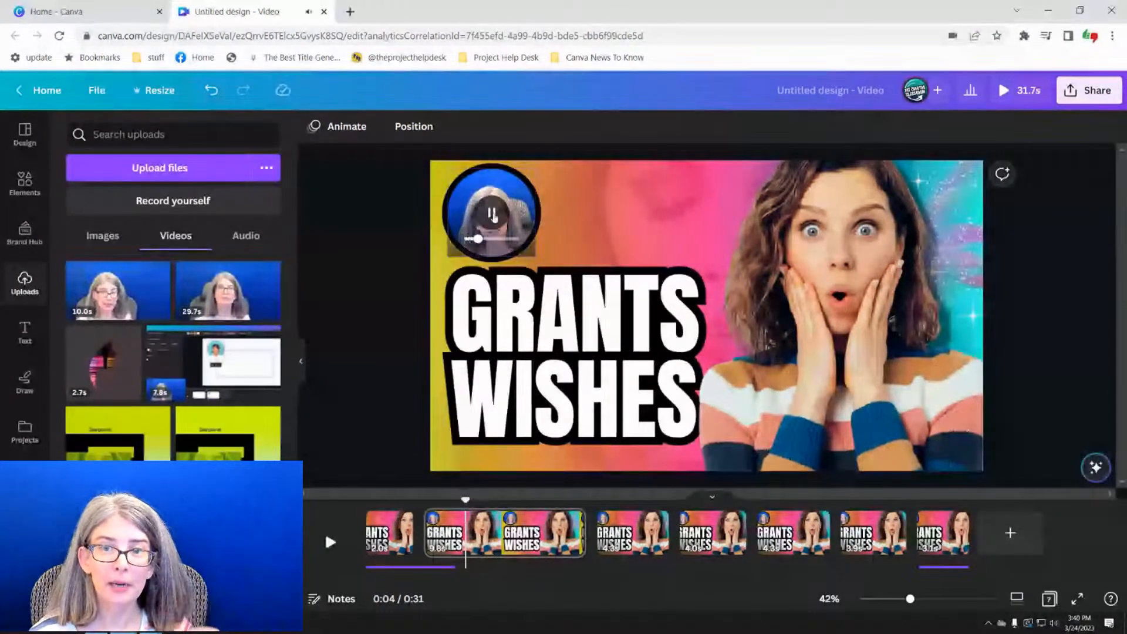
right_click(487, 202)
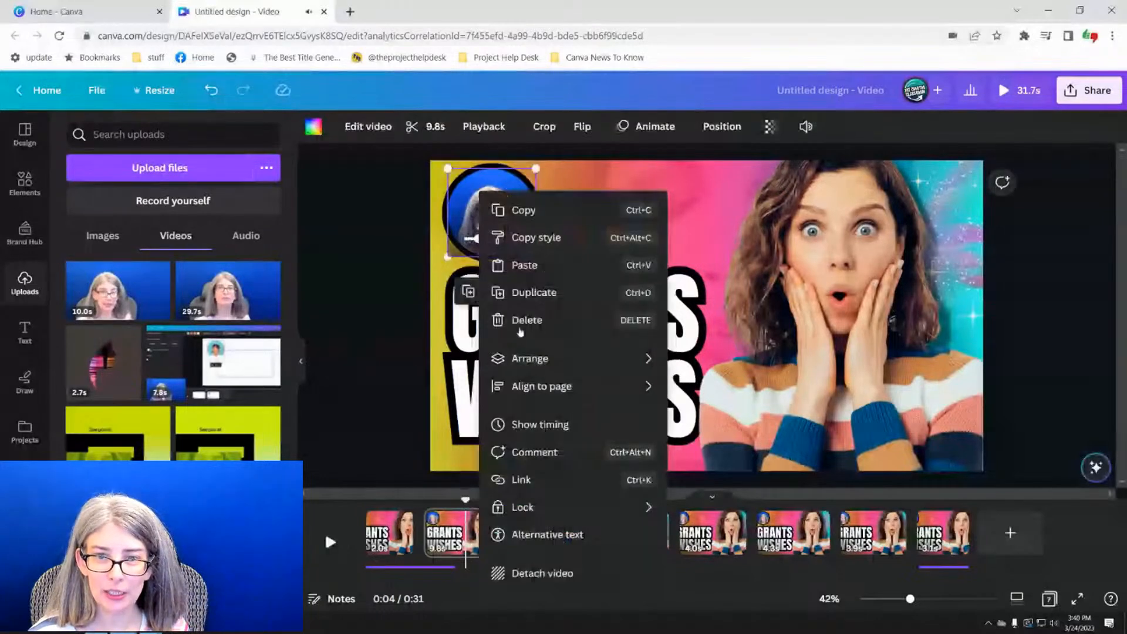
left_click(552, 575)
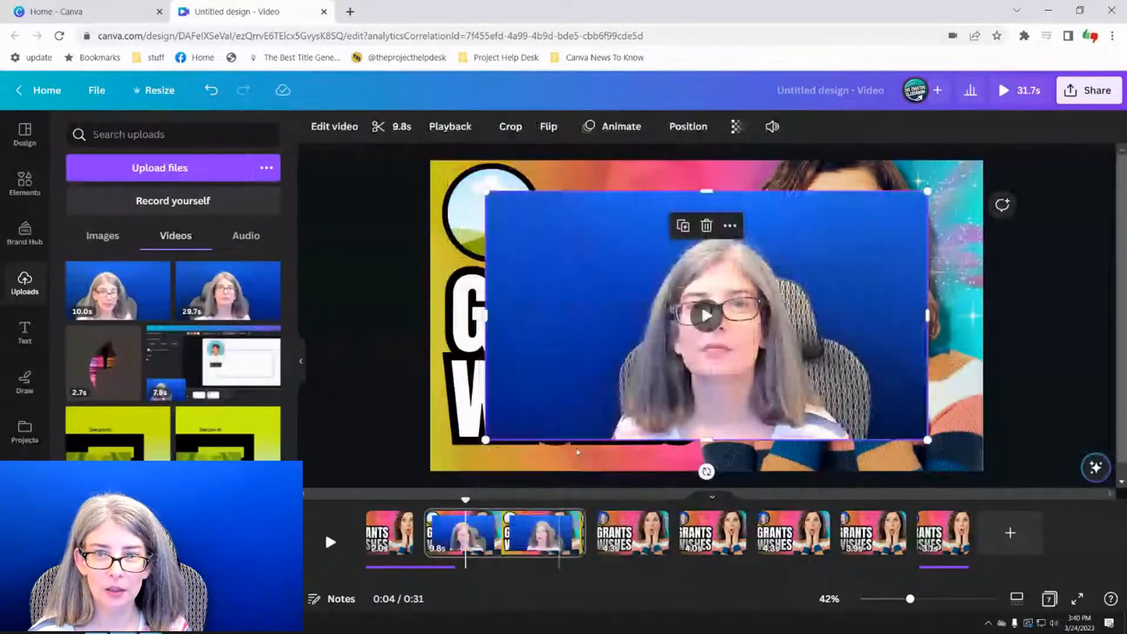
mouse_move(612, 381)
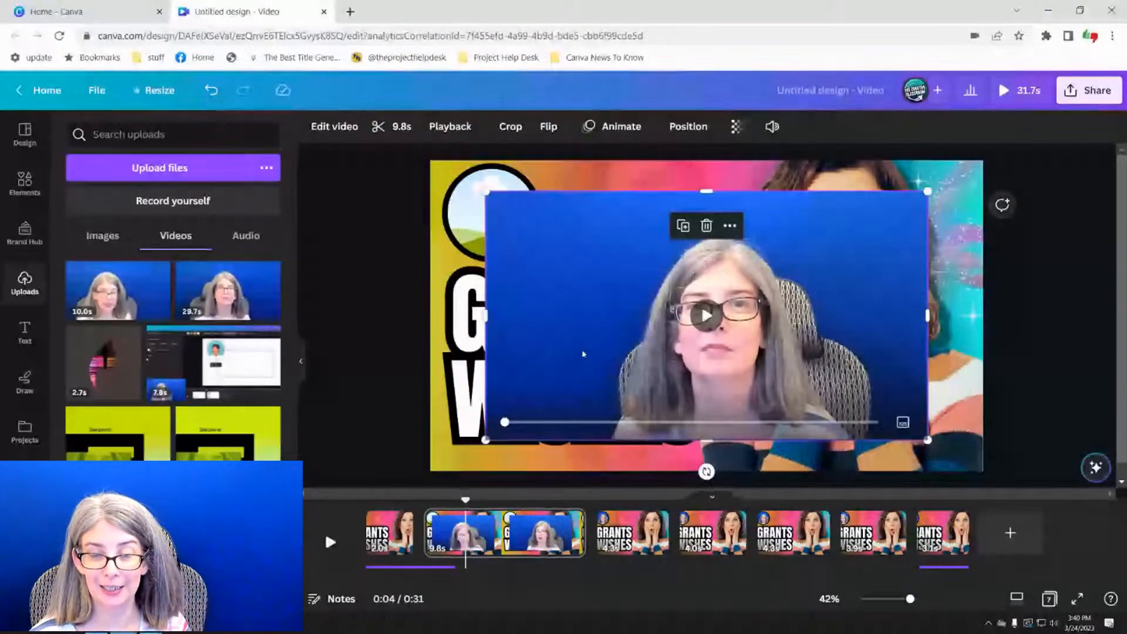
left_click_drag(560, 289, 495, 224)
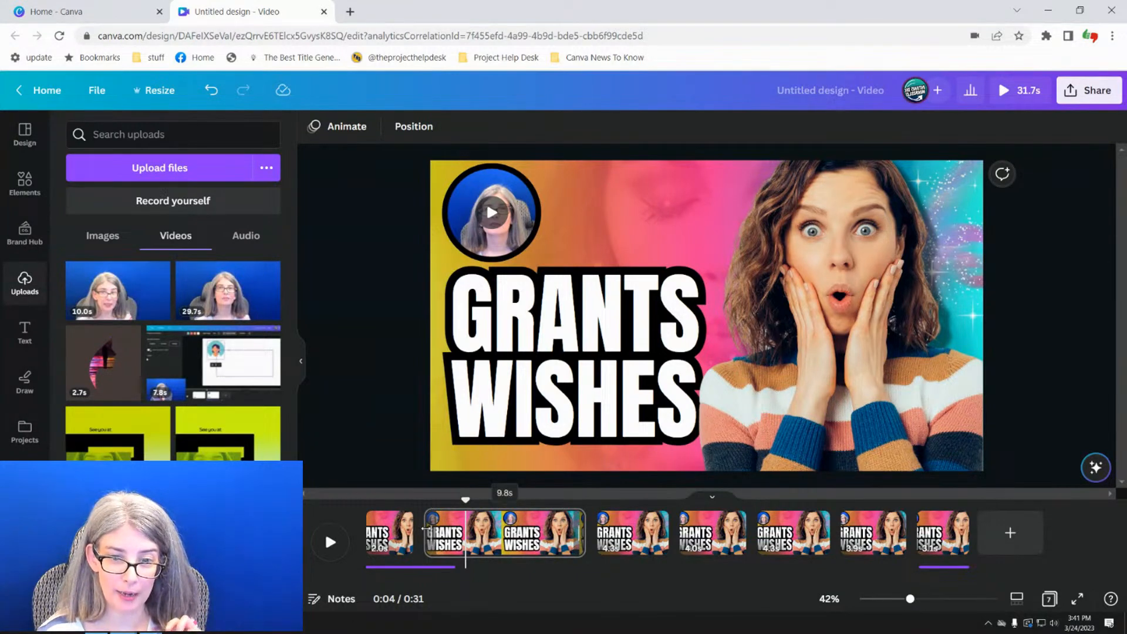
- Play the first two pages to preview how the opening audio clip leads into the webcam video
left_click(387, 531)
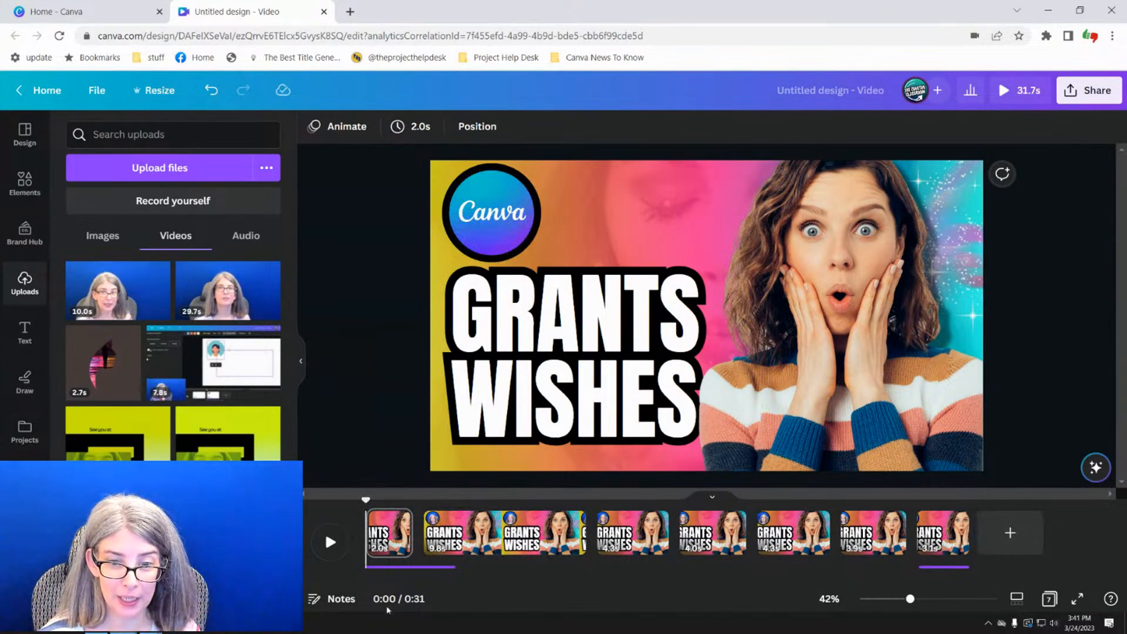
left_click(398, 566)
left_click(333, 540)
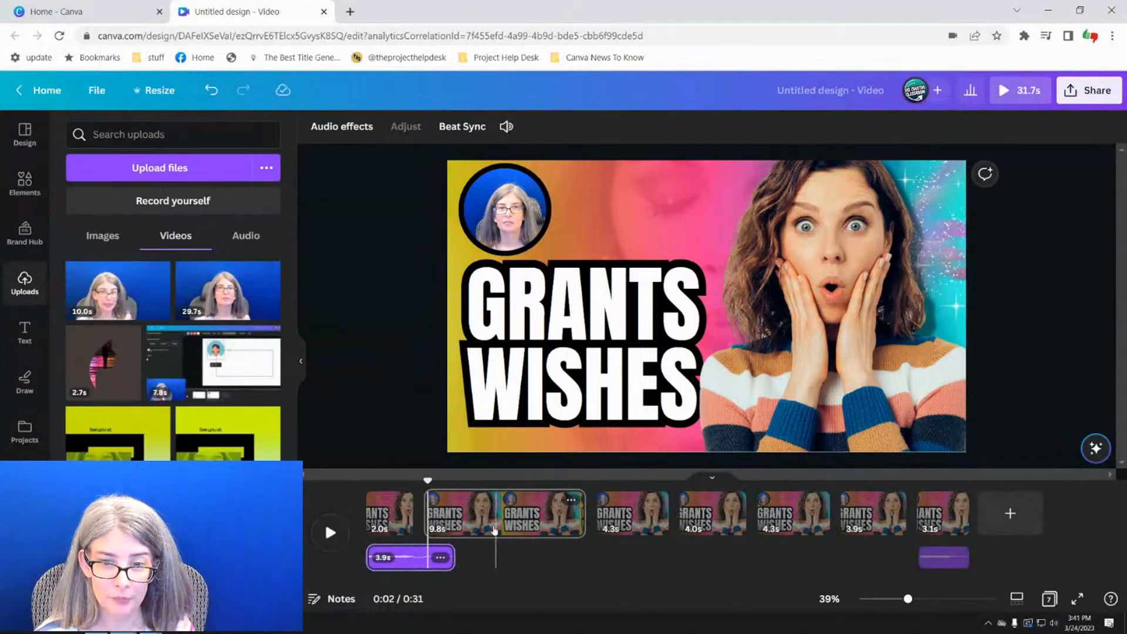
left_click(453, 524)
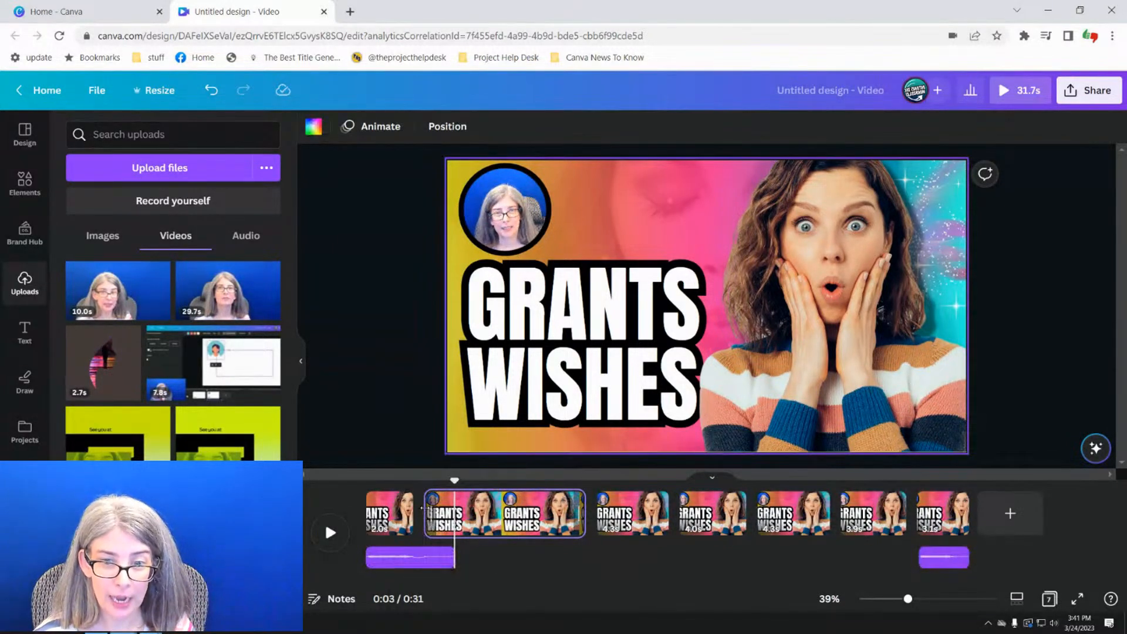
left_click(330, 532)
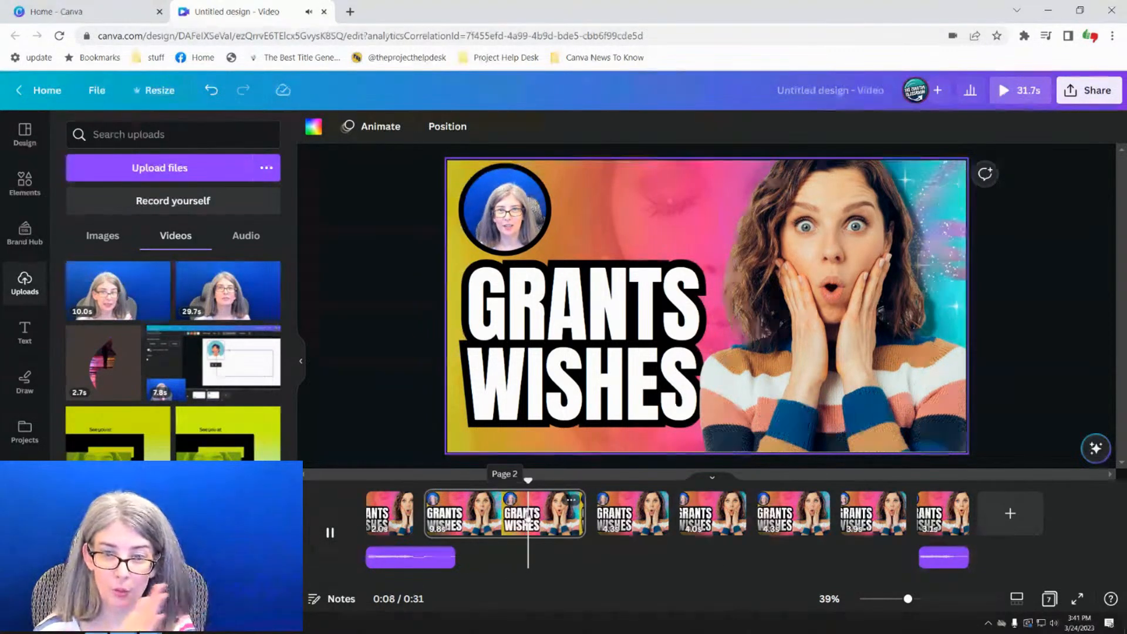
- Place the circular webcam video on page 3 over the round Canva logo
left_click(622, 520)
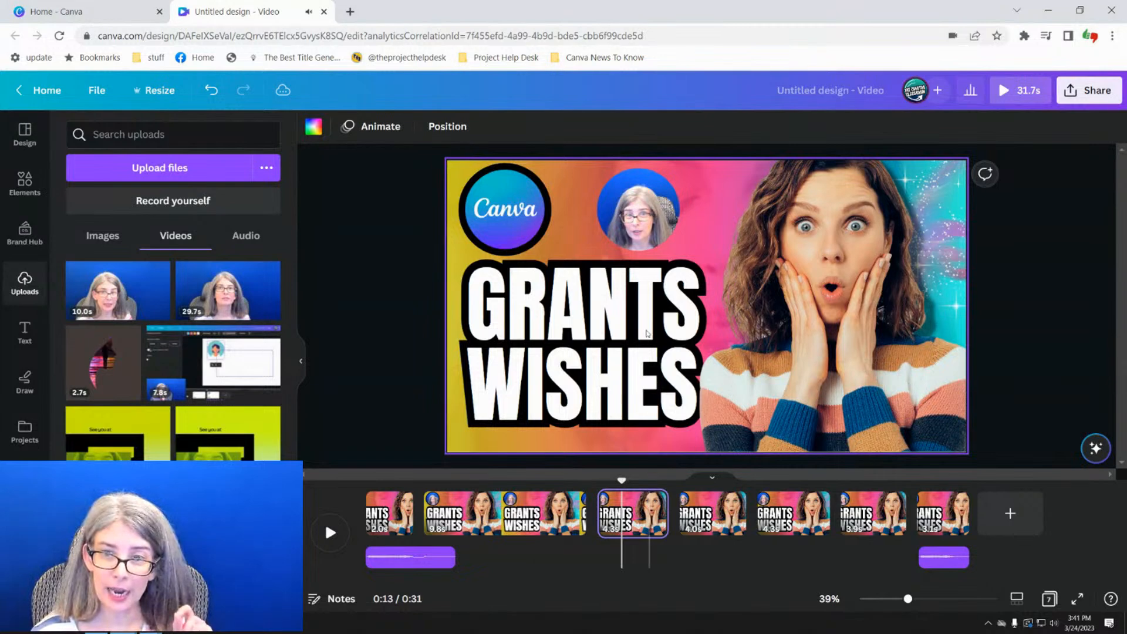
left_click_drag(631, 220, 505, 209)
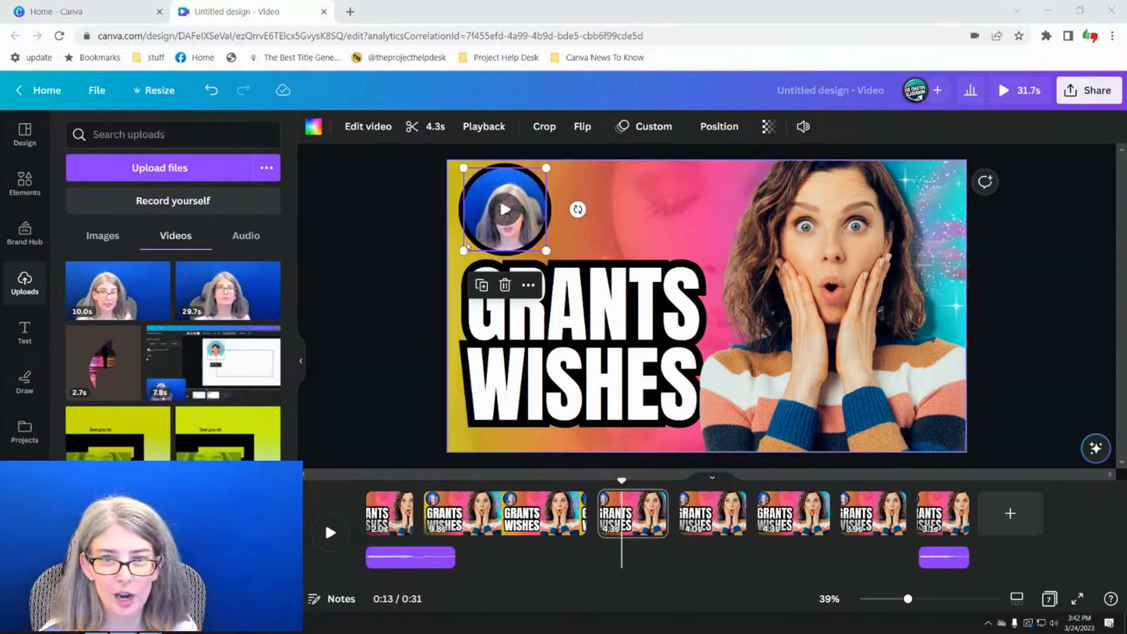
- View the custom motion path and movement settings of the circular webcam video on page 3
left_click(655, 134)
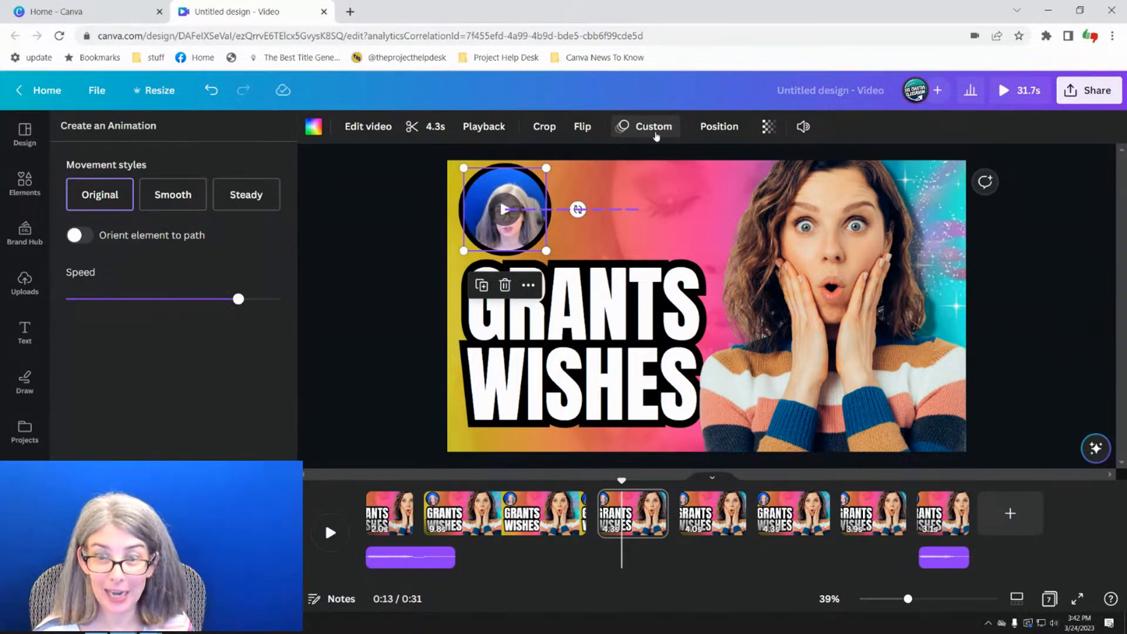
left_click(369, 285)
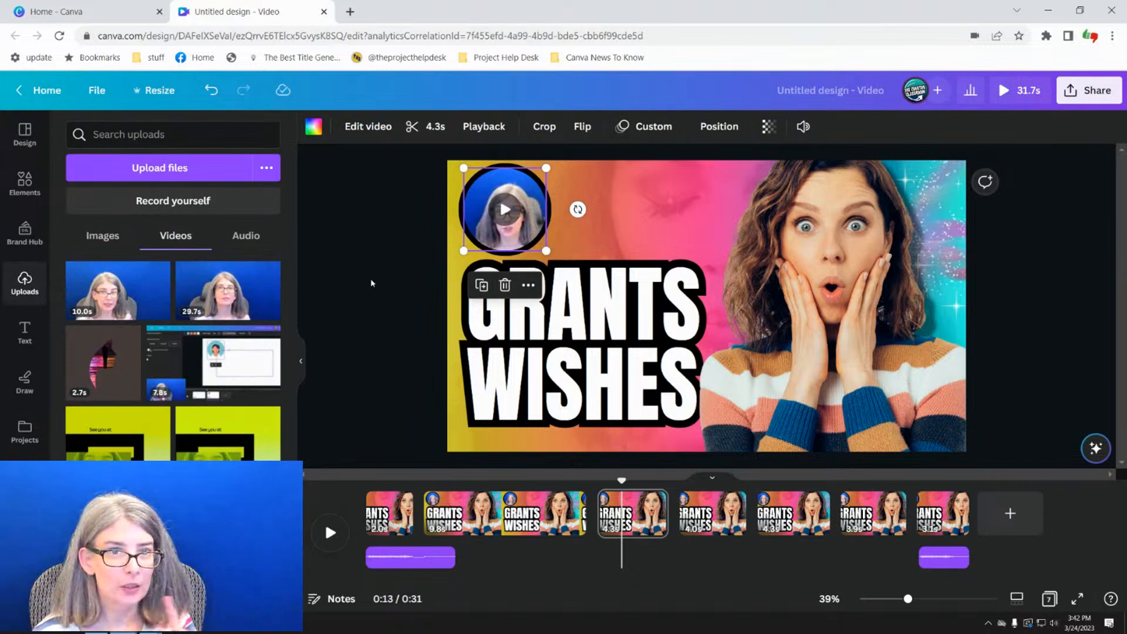
- Make a copy of the video design and delete the audio clips under its first and last pages
left_click(97, 91)
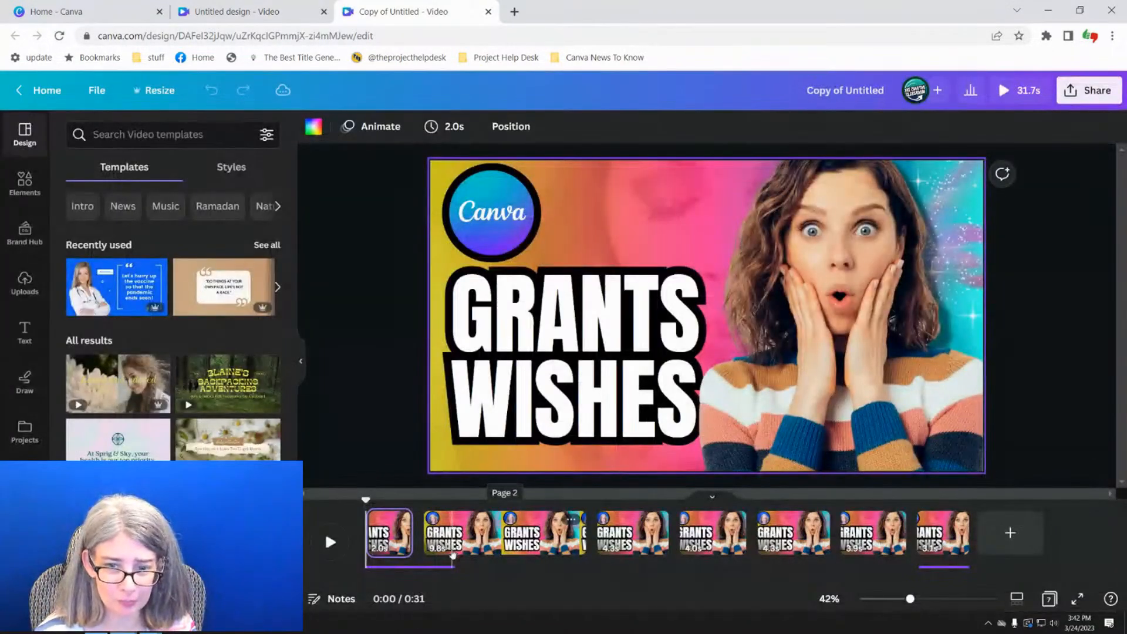
left_click(412, 566)
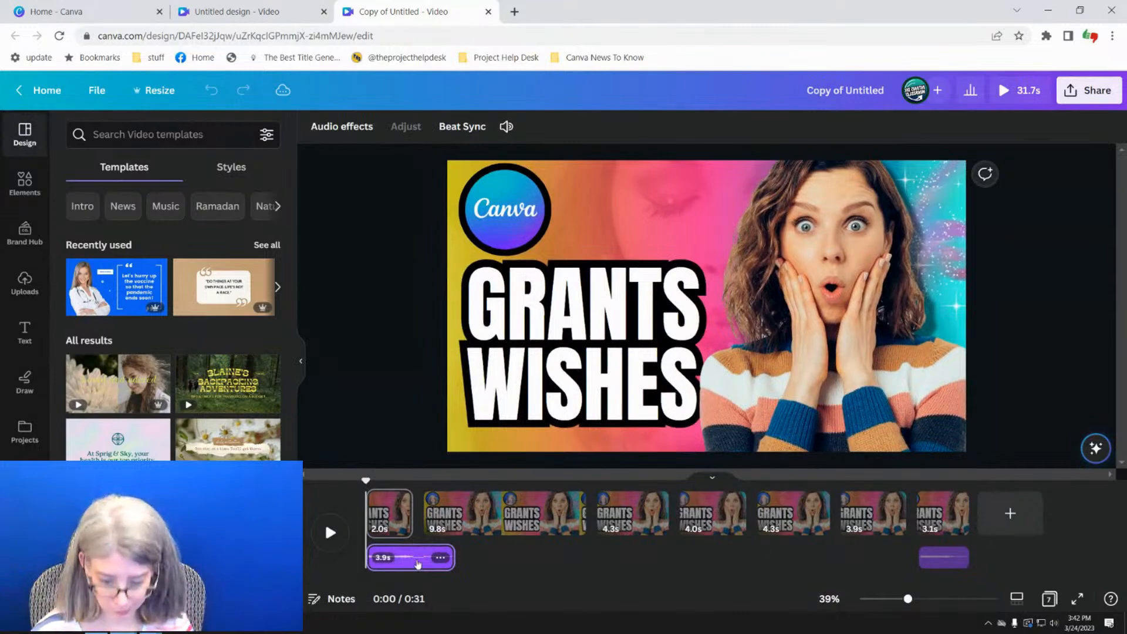
left_click_drag(418, 565, 936, 564)
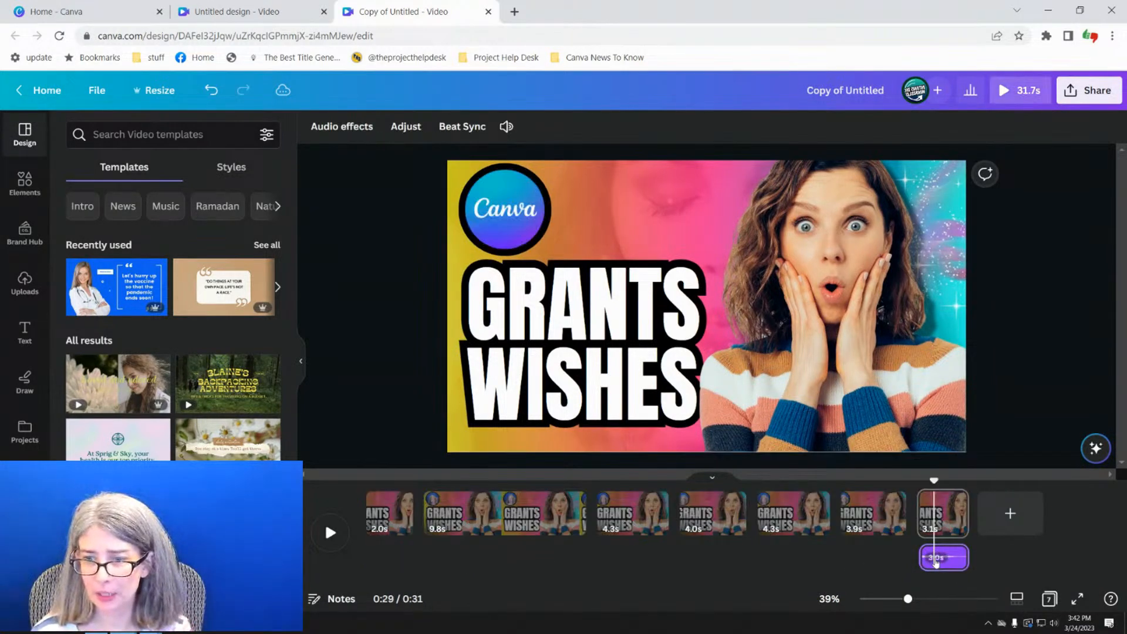
left_click(943, 514)
- Look through pages 3 to 7 of the copied design, checking the webcam video or logo on each
left_click(636, 549)
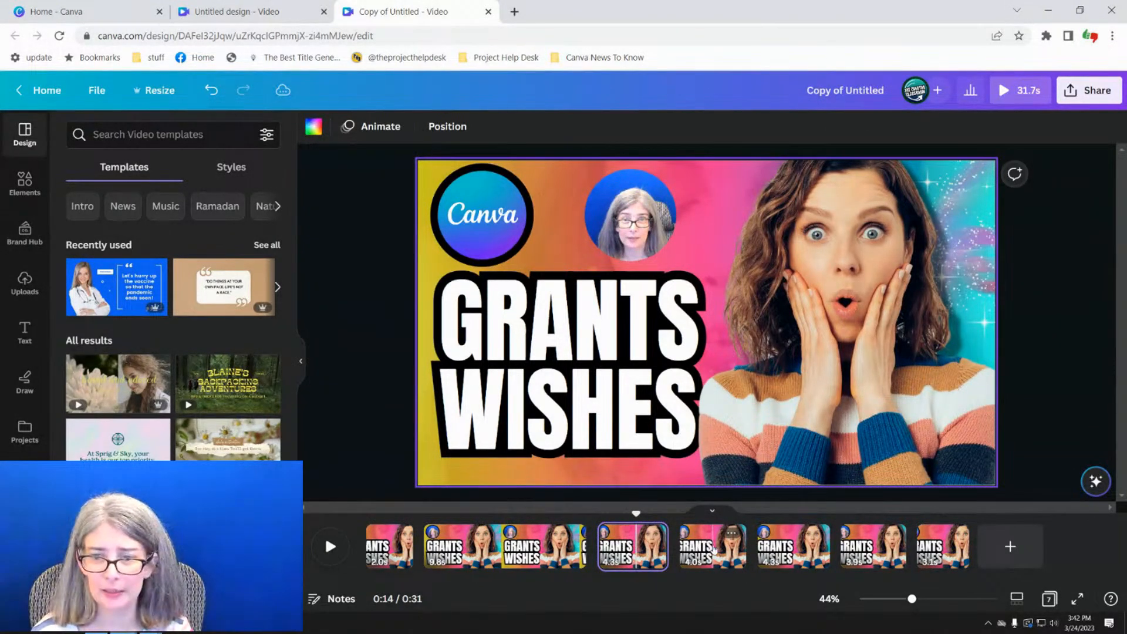
left_click(708, 554)
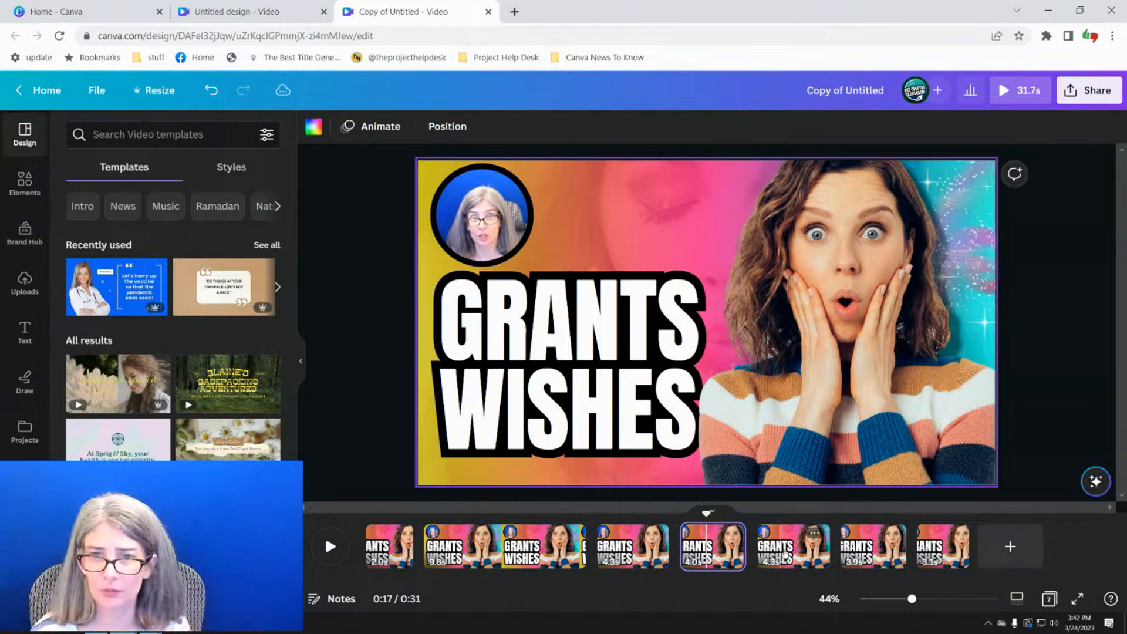
left_click(794, 556)
left_click(875, 549)
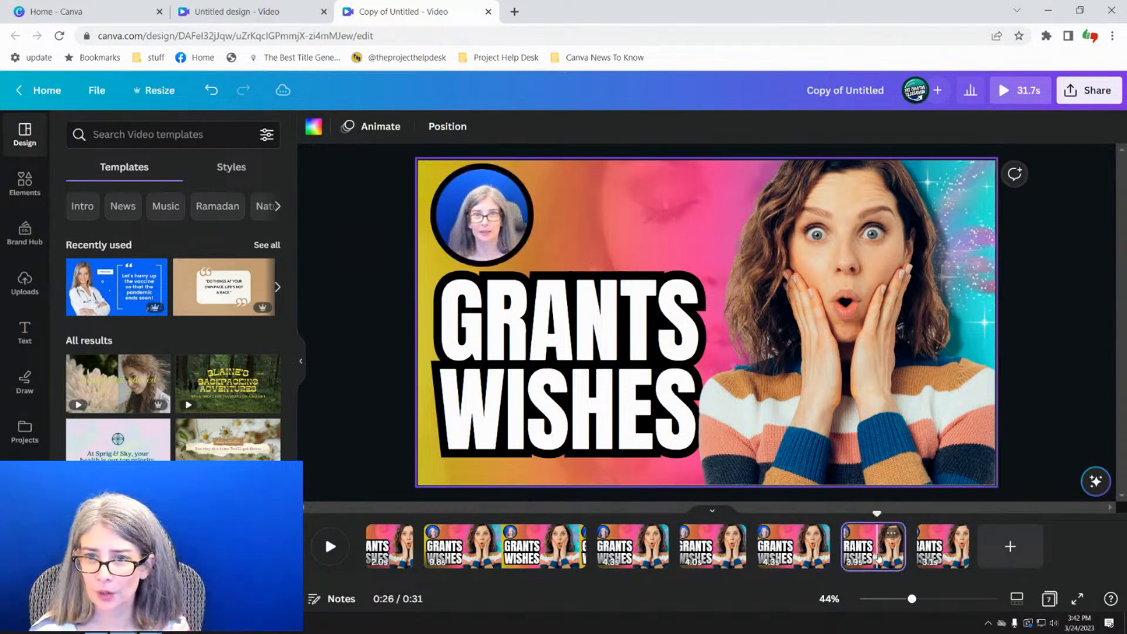
left_click(958, 549)
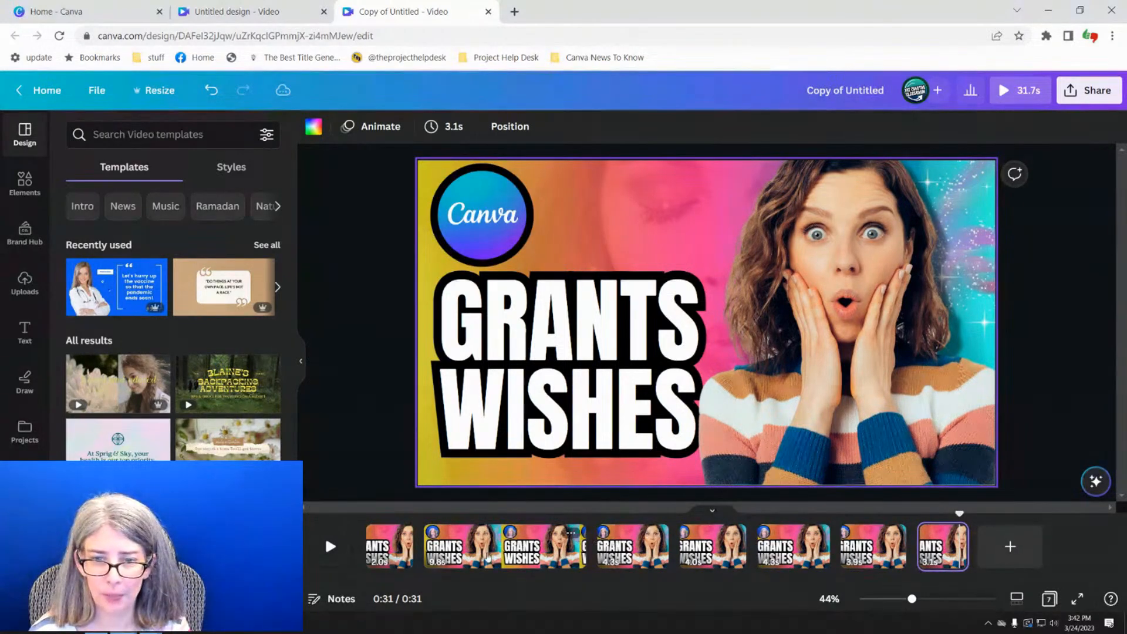
- Delete every page after page 2 and extend page 2 to the webcam clip's full 29.7 seconds
left_click(632, 550)
key("Delete")
key("Delete")
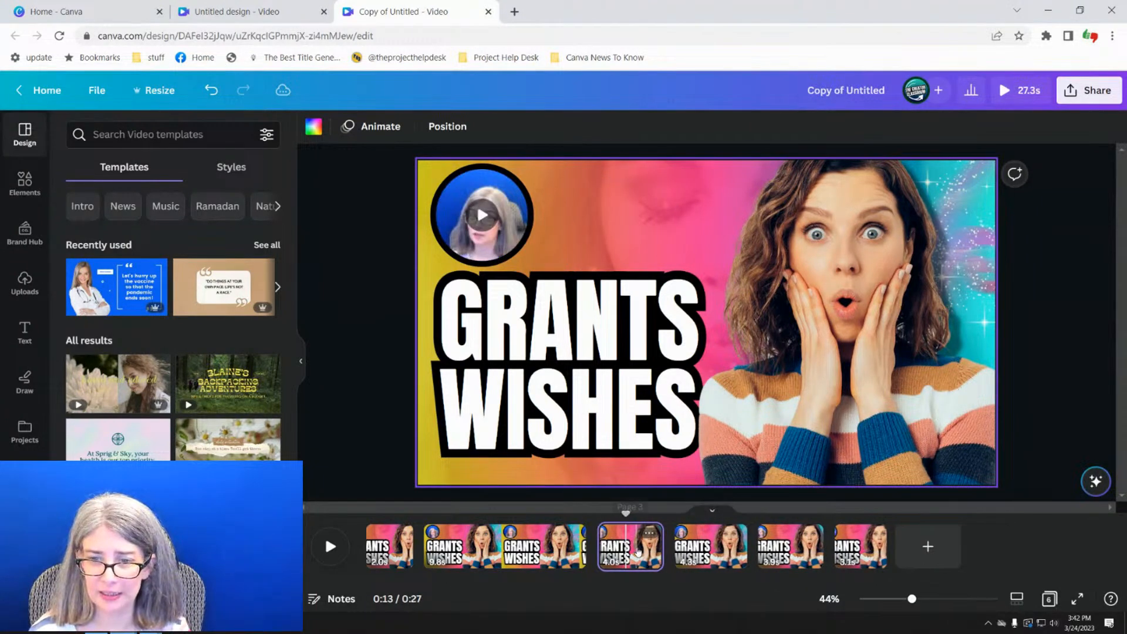
key("Delete")
key("Delete")
key("Delete")
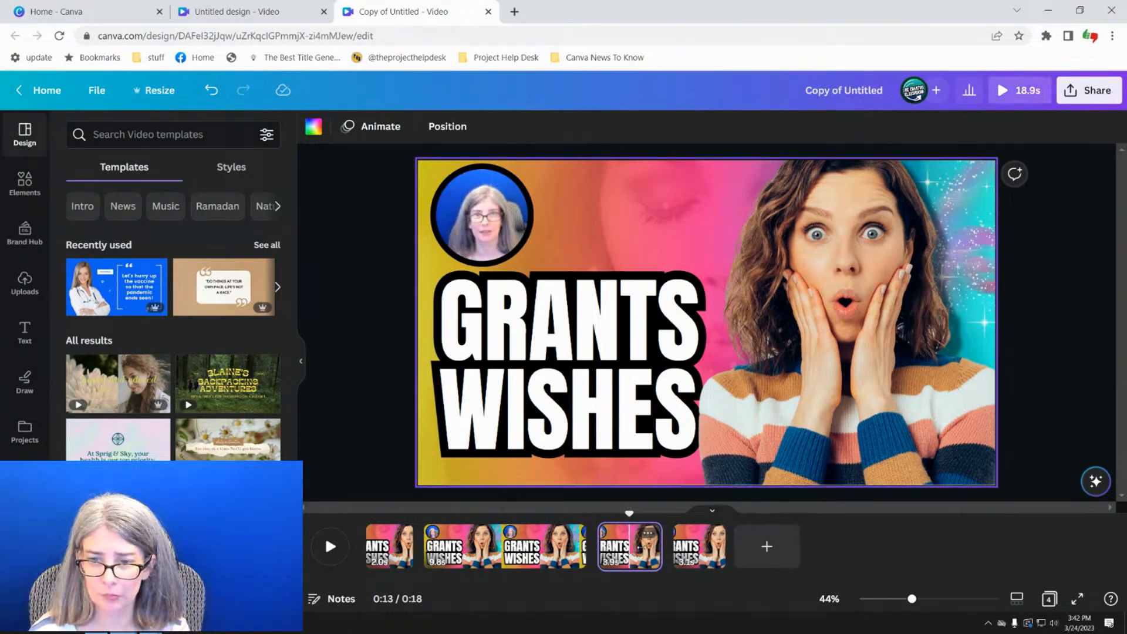
left_click_drag(585, 548, 1004, 558)
left_click(359, 541)
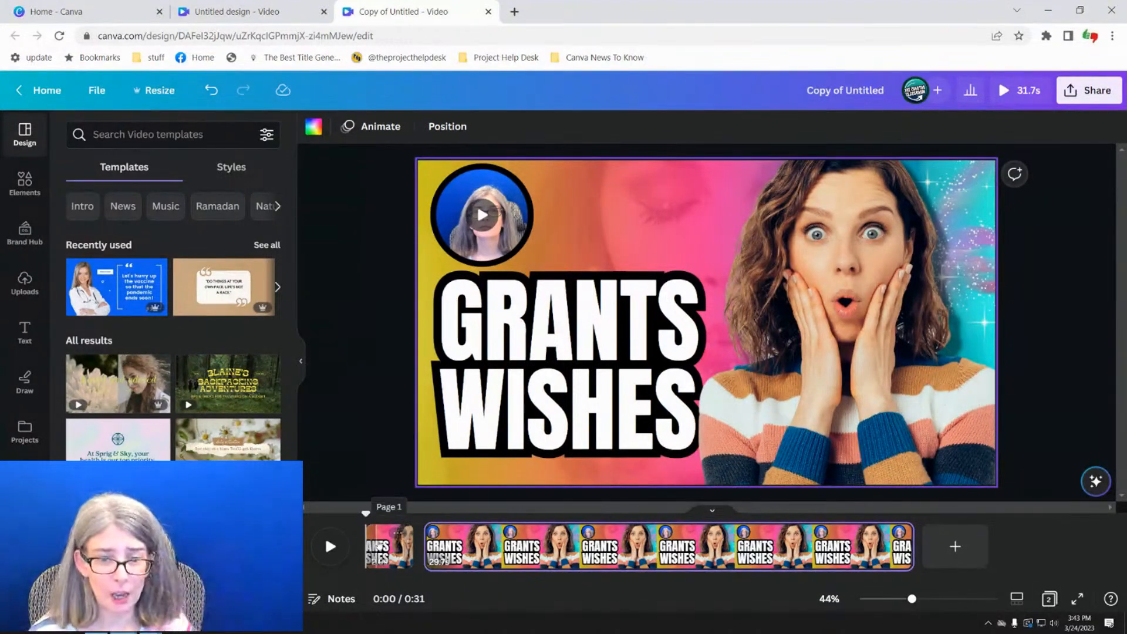
- Compare the round Canva logo on page 1 with the webcam video filling the same circular frame on page 2
left_click(388, 554)
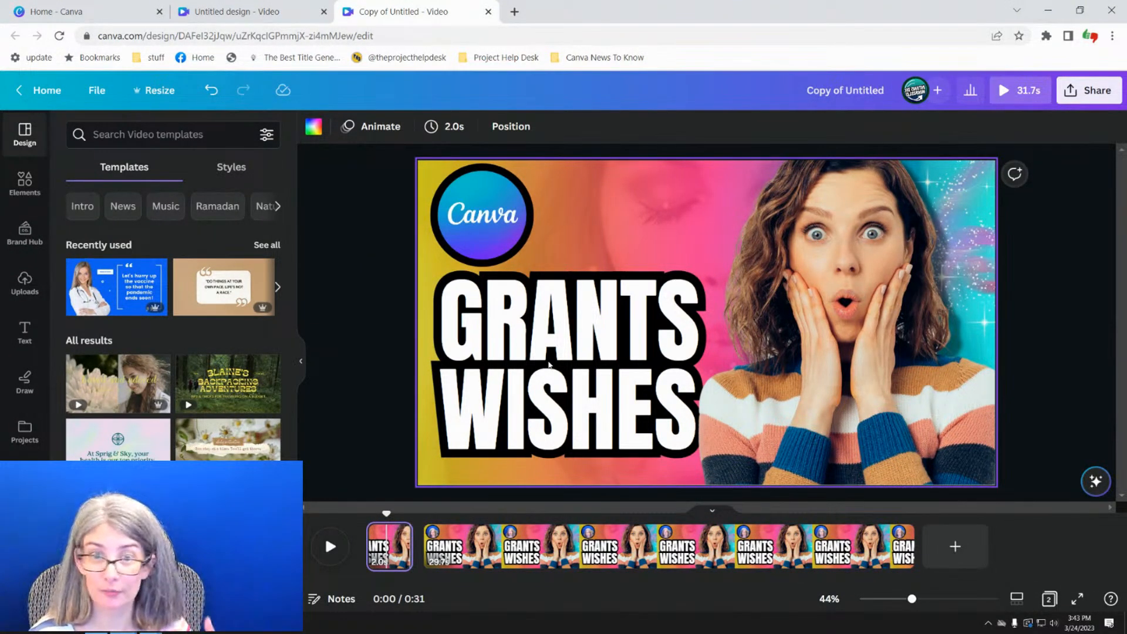
left_click(371, 231)
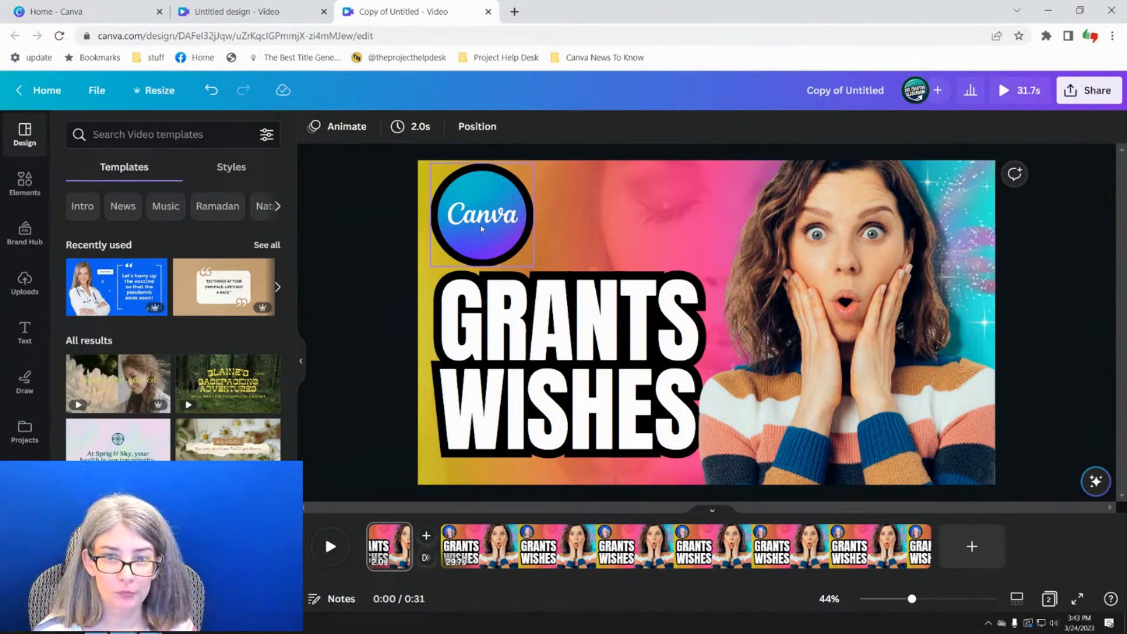
left_click(437, 545)
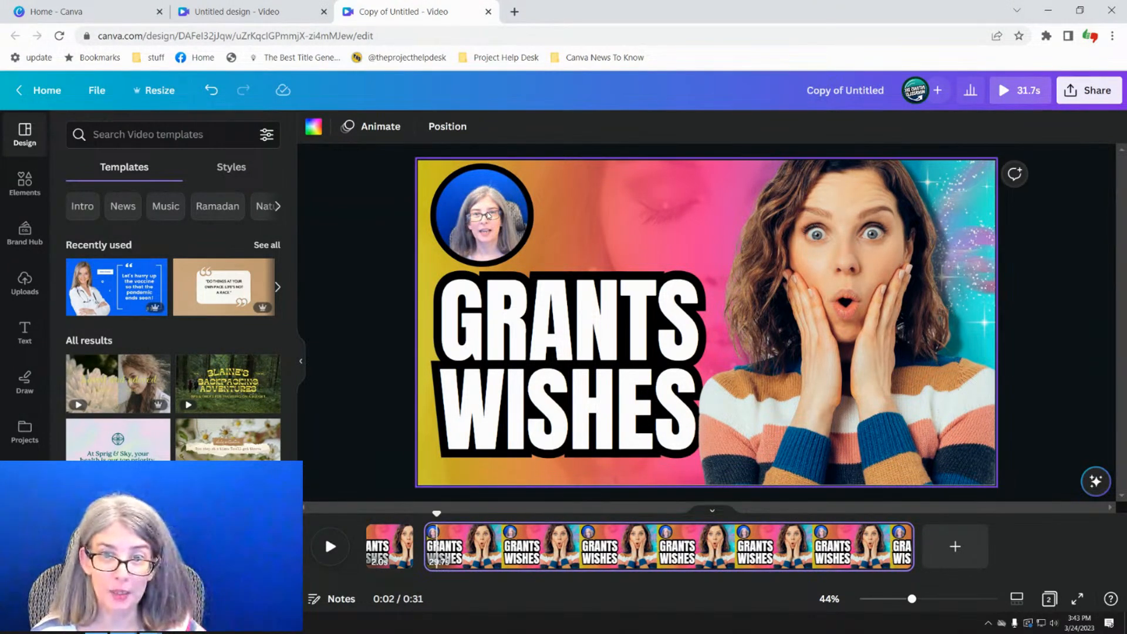
left_click(489, 216)
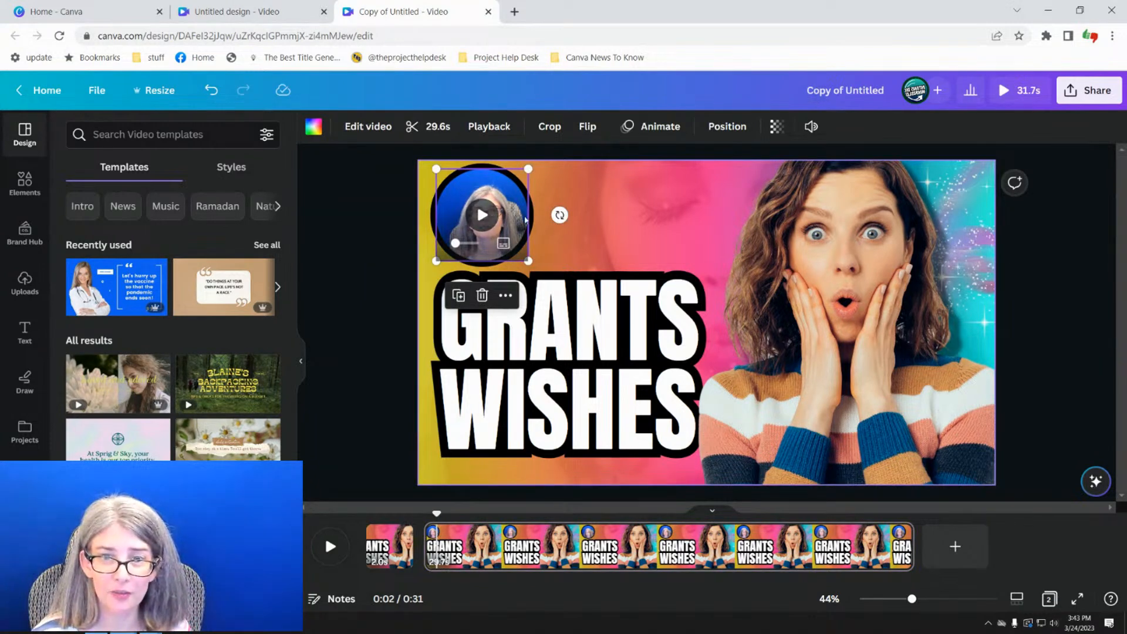
key("Escape")
left_click(480, 218)
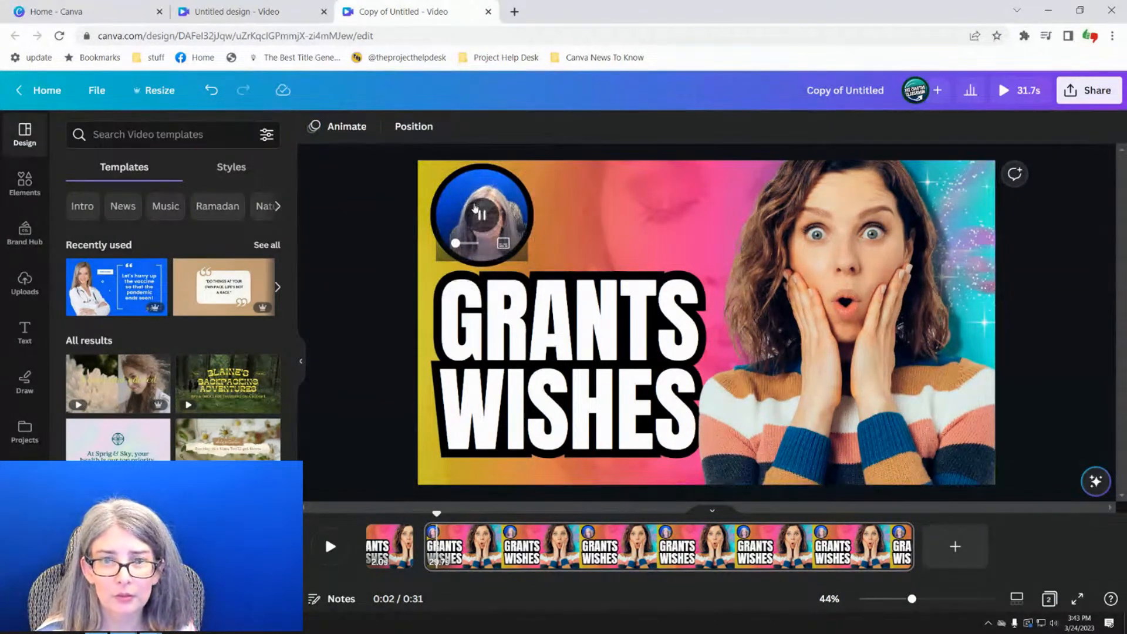
left_click(475, 229)
left_click_drag(476, 229, 472, 199)
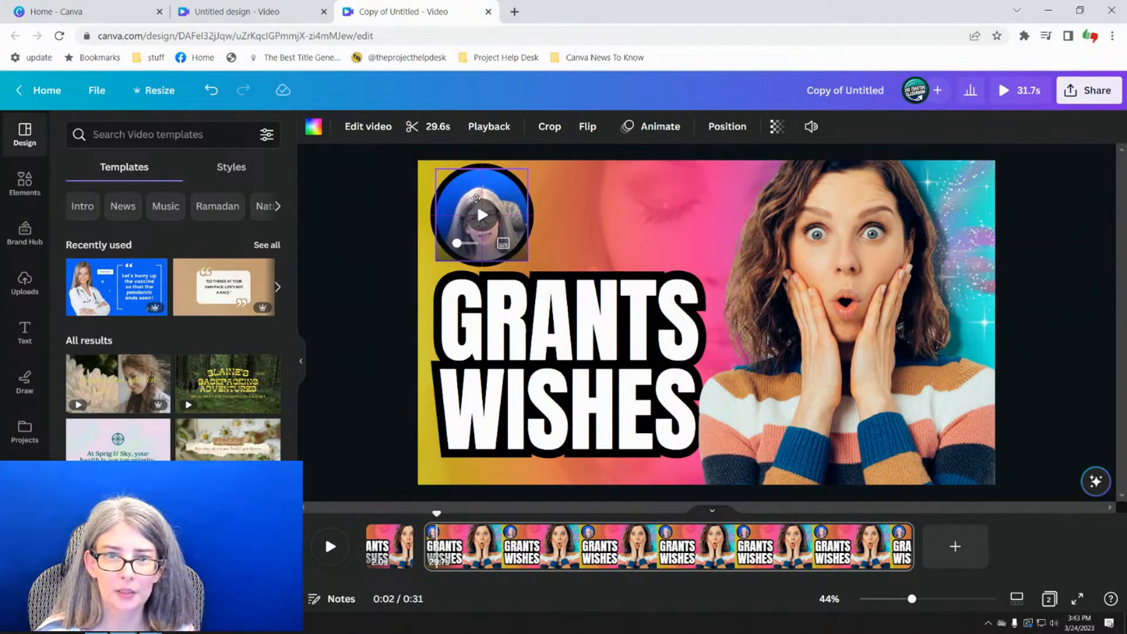
left_click(388, 219)
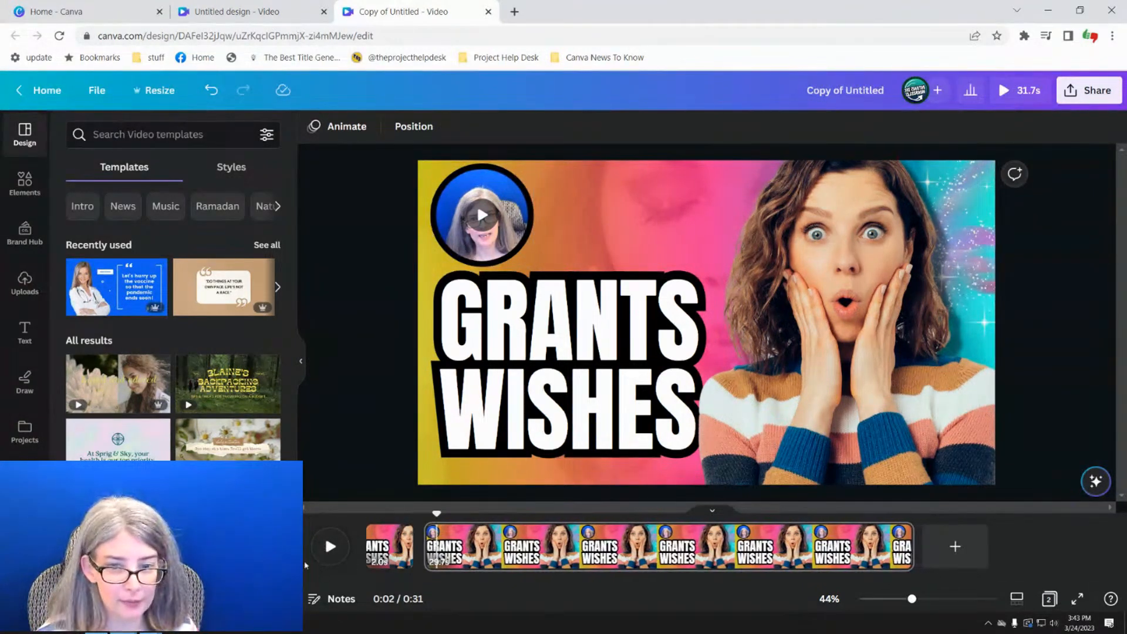
- Play page 2 to about 0:11 and split the page there
left_click(330, 548)
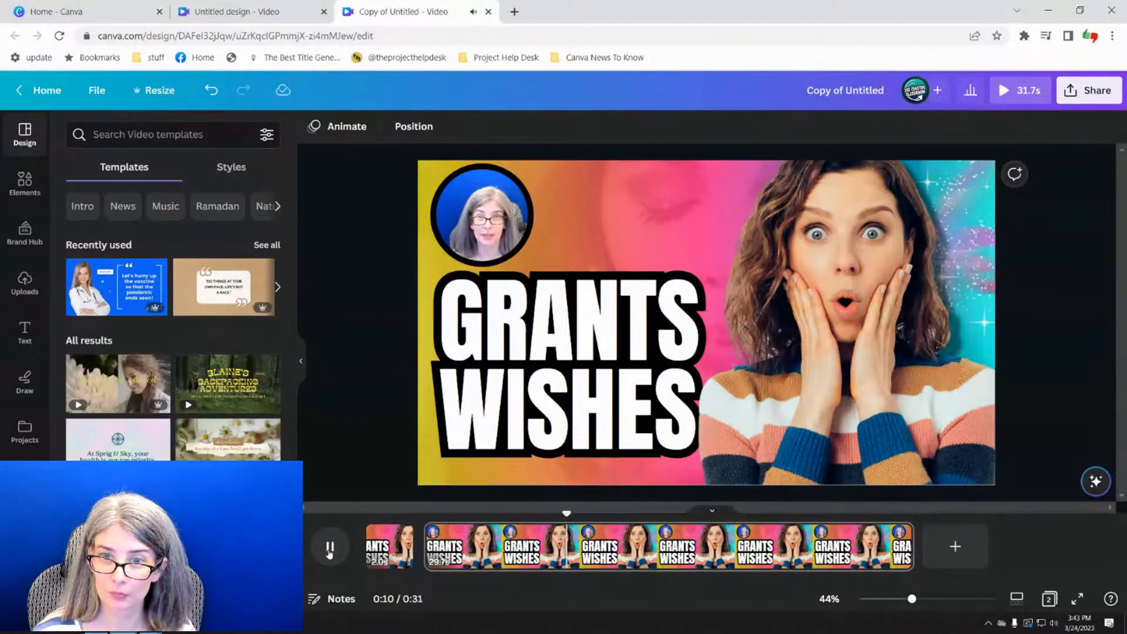
left_click(329, 549)
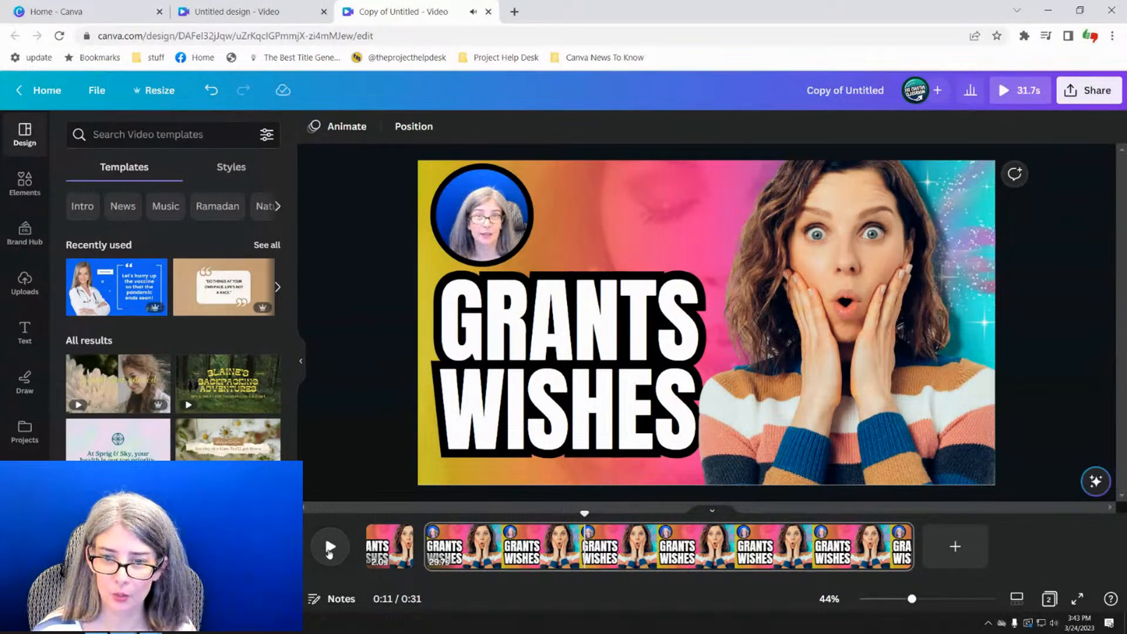
key("s")
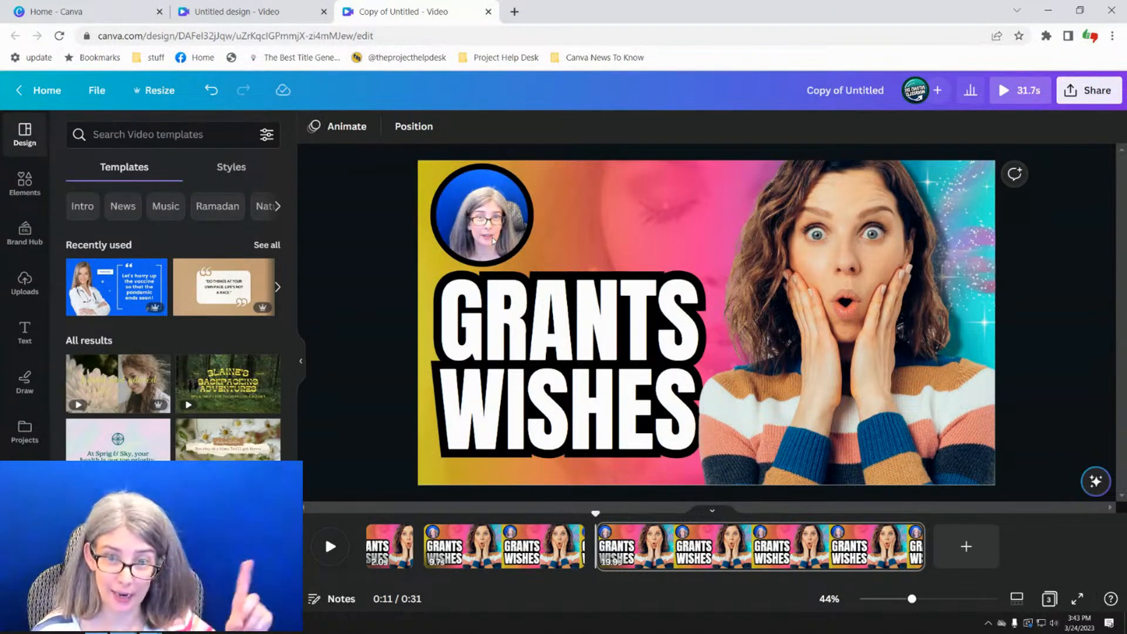
- View the element animation options for the circular webcam video on page 3
left_click(493, 241)
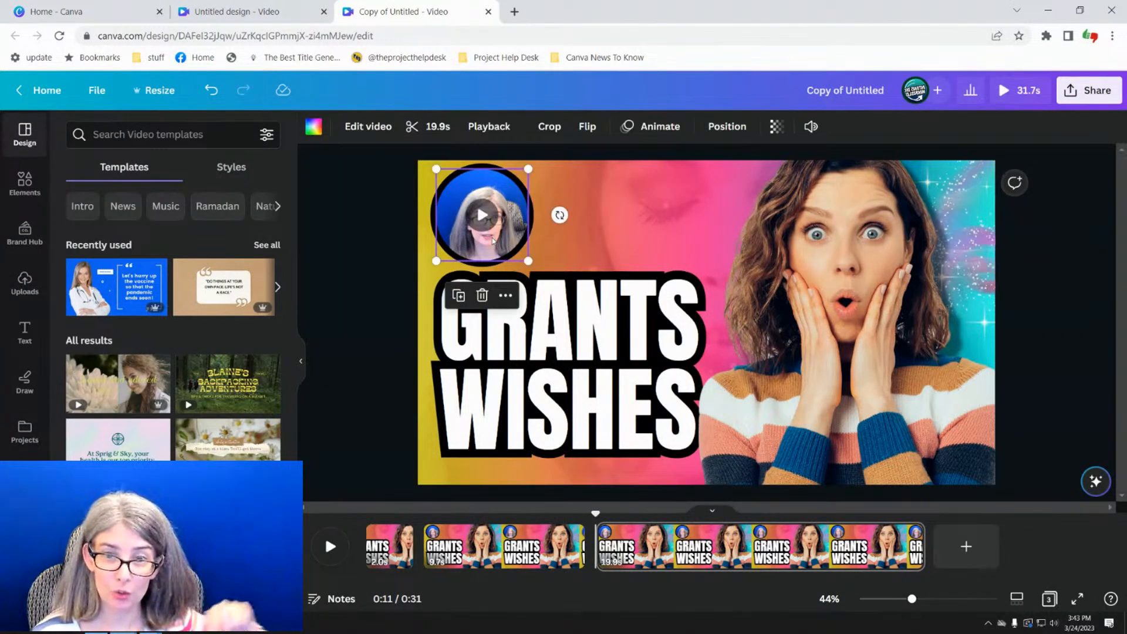
left_click(652, 129)
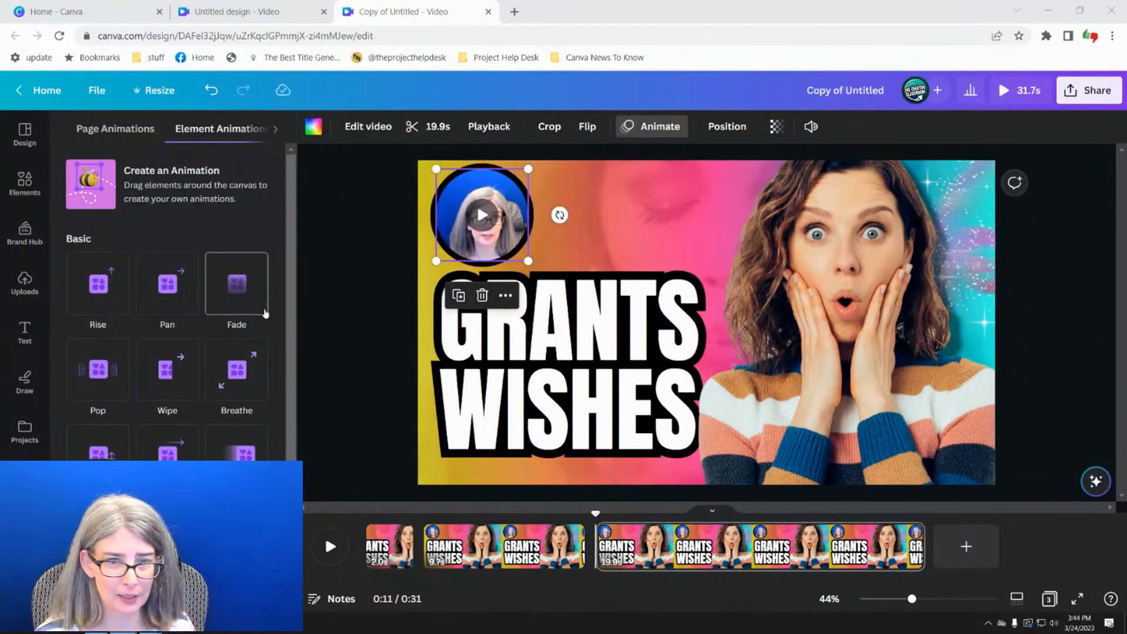
left_click(339, 307)
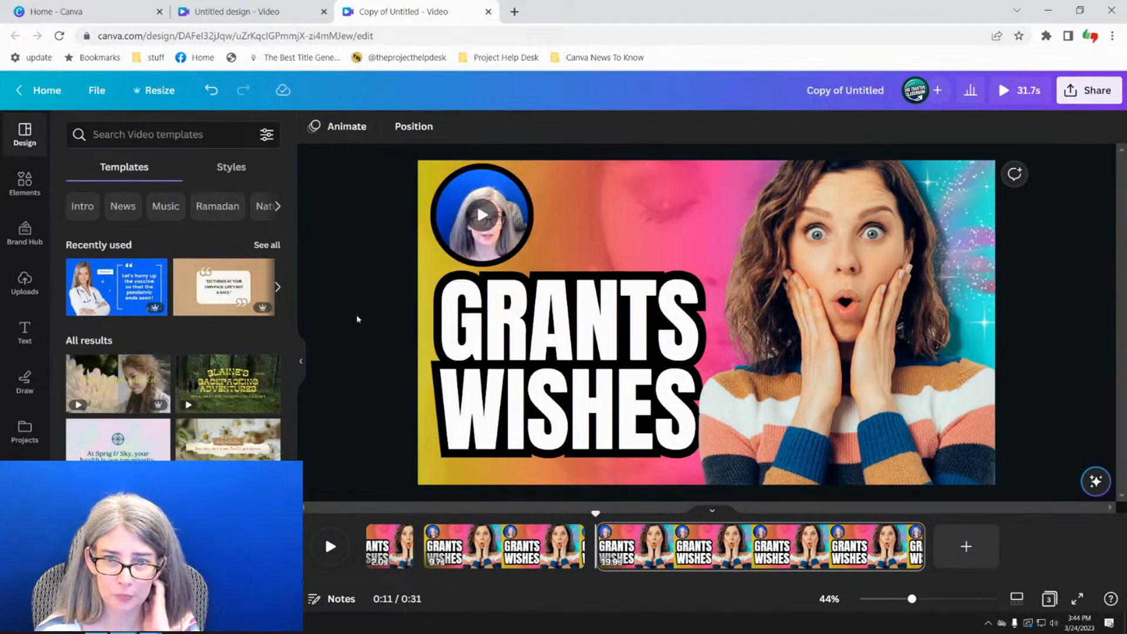
left_click(448, 198)
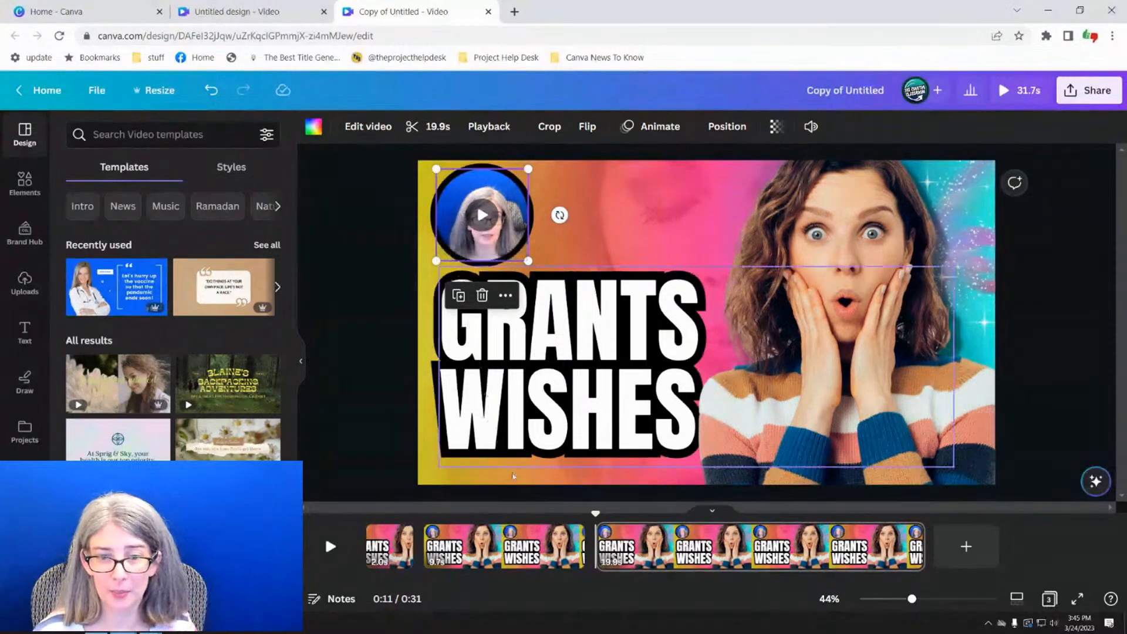
- Play onward and split the video twice more, making page 3 last 4.0 seconds and page 4 last 4.5 seconds
left_click(333, 556)
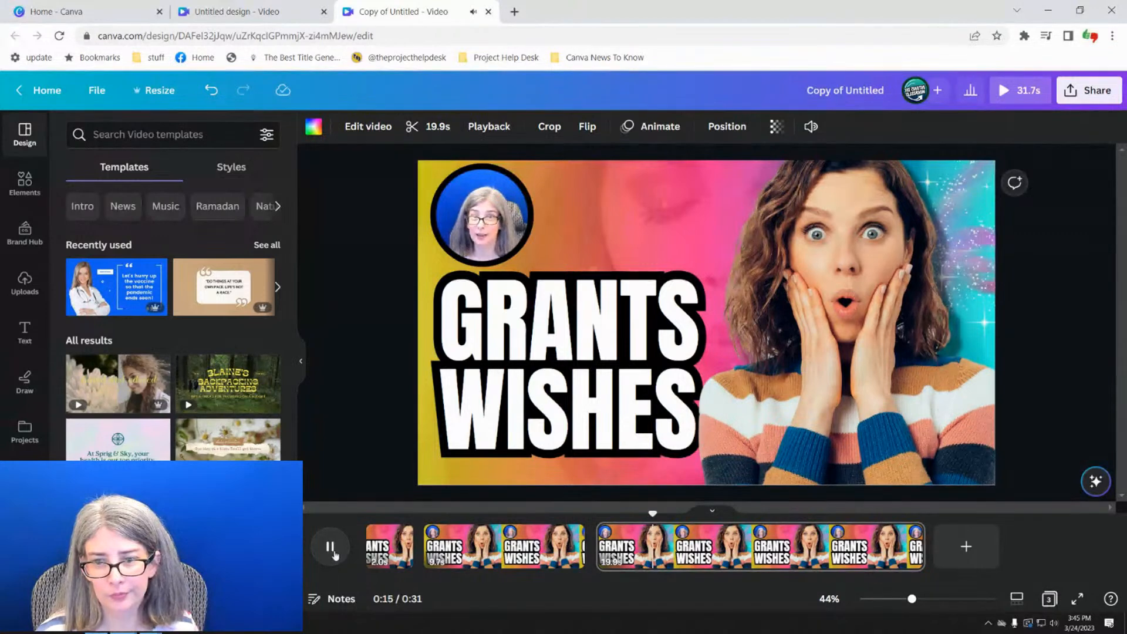
left_click(333, 555)
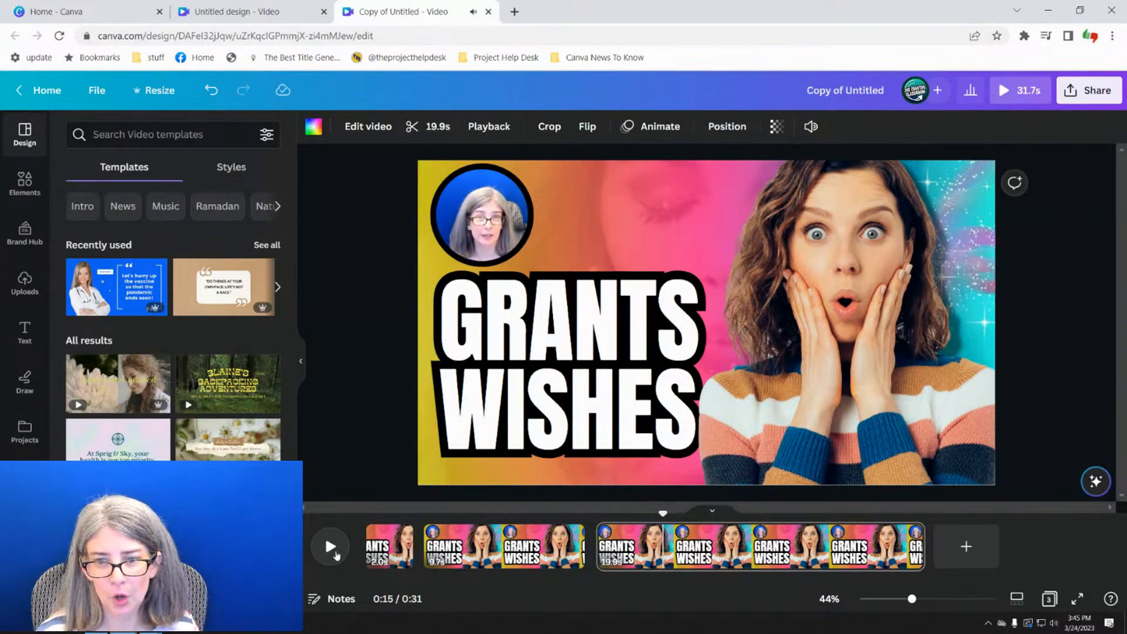
key("s")
left_click(333, 553)
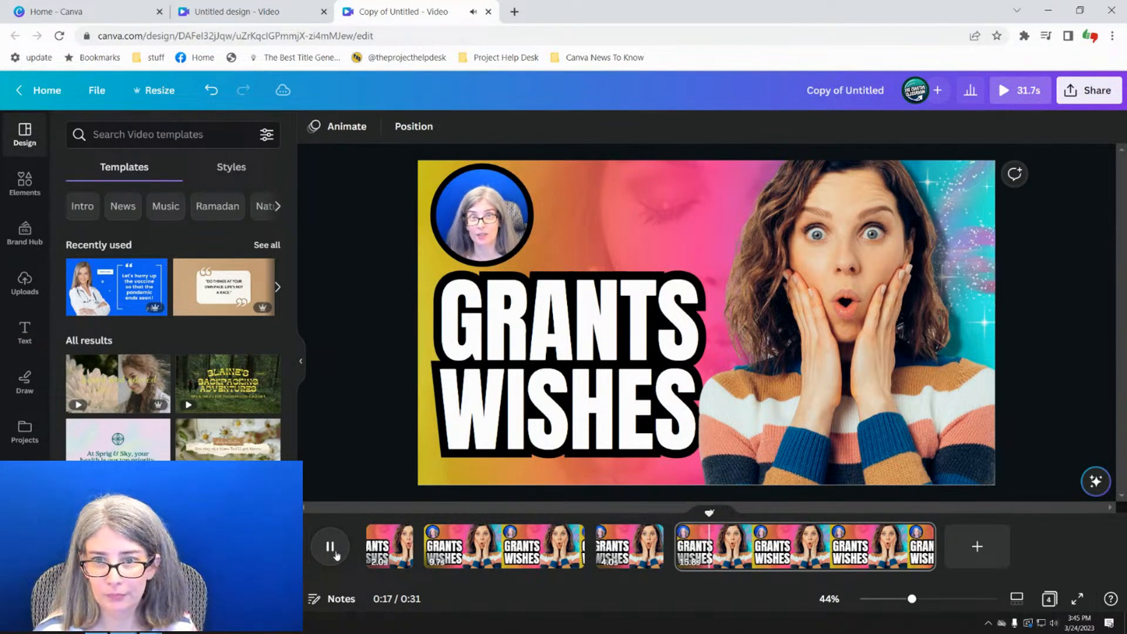
left_click(331, 552)
key("s")
- Create a custom animation on page 4 that moves the circular webcam video horizontally to the right, out of its round frame
left_click(712, 557)
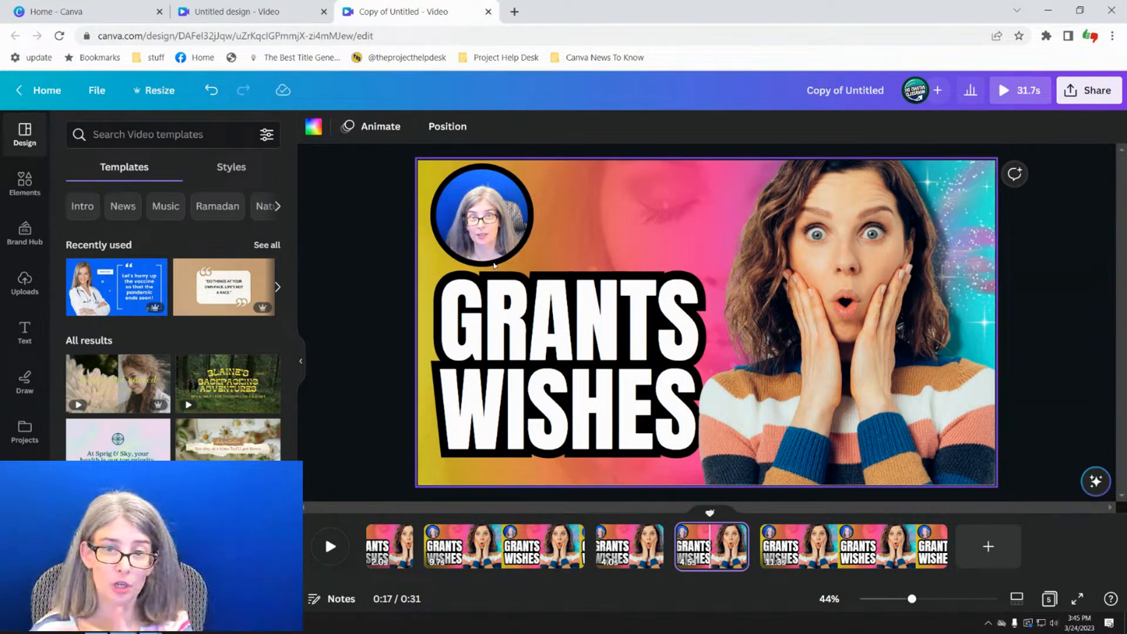
left_click(483, 219)
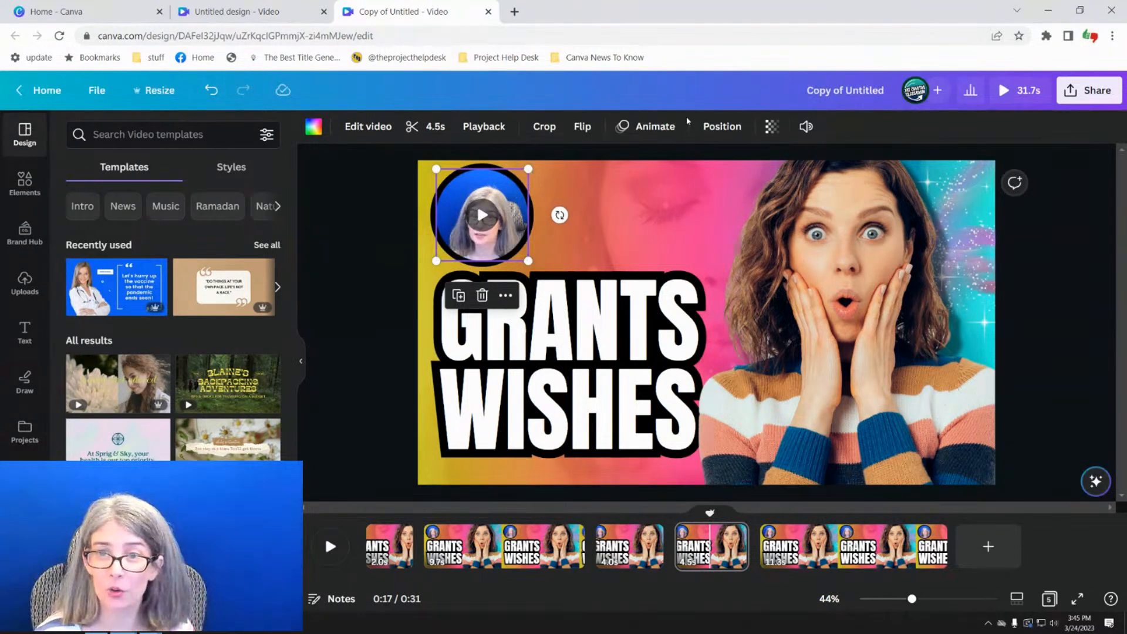
left_click(657, 126)
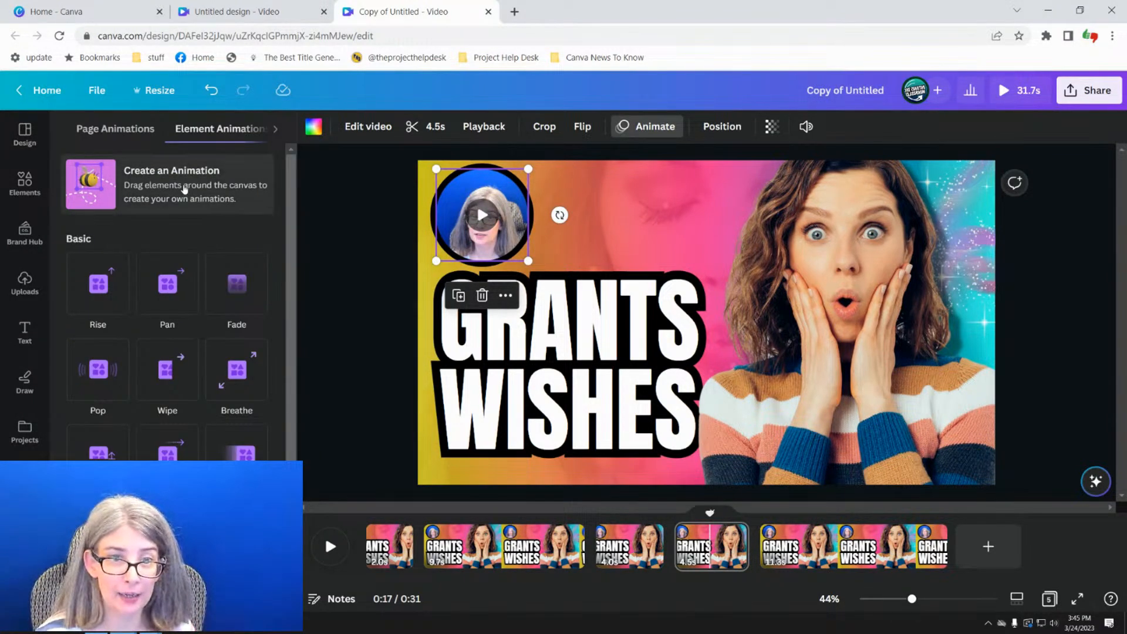
left_click(183, 188)
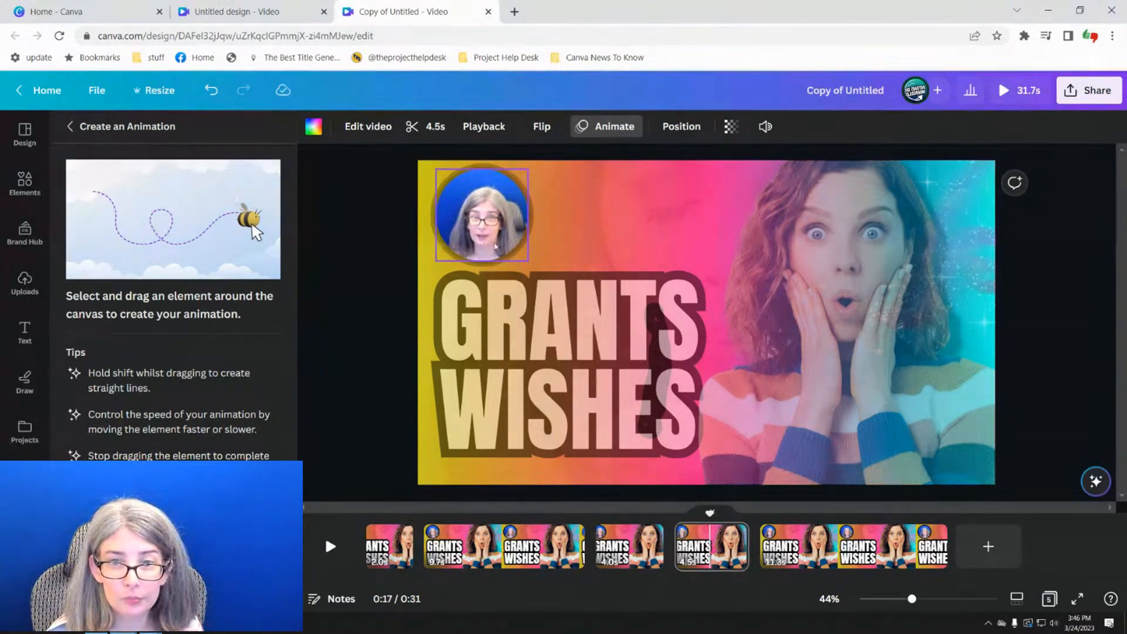
left_click_drag(484, 222, 691, 223)
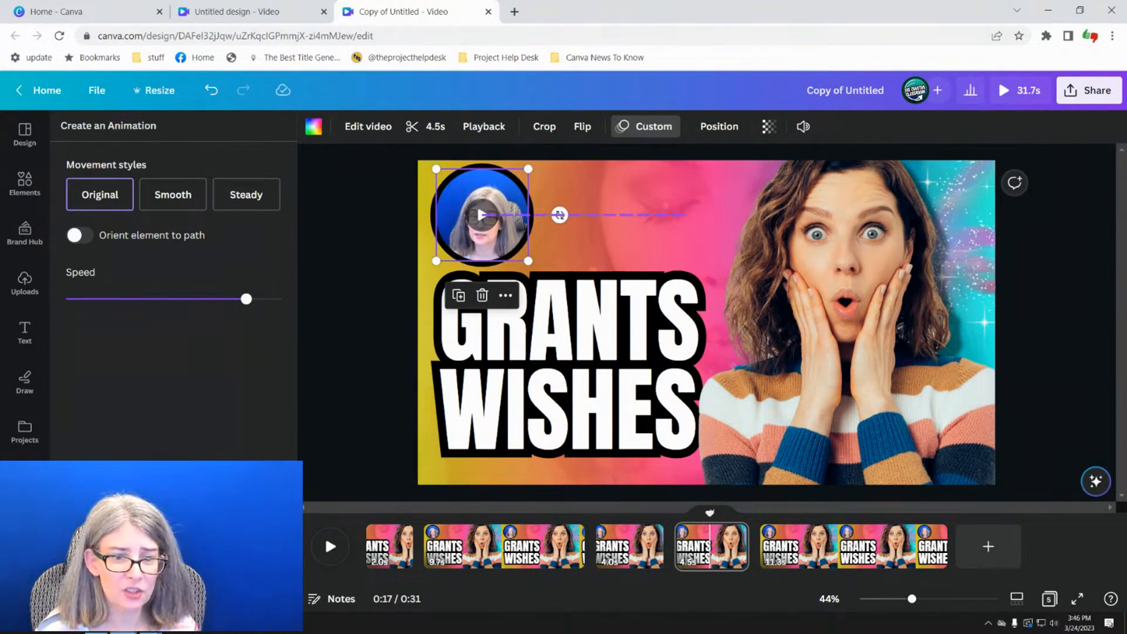
left_click(478, 226)
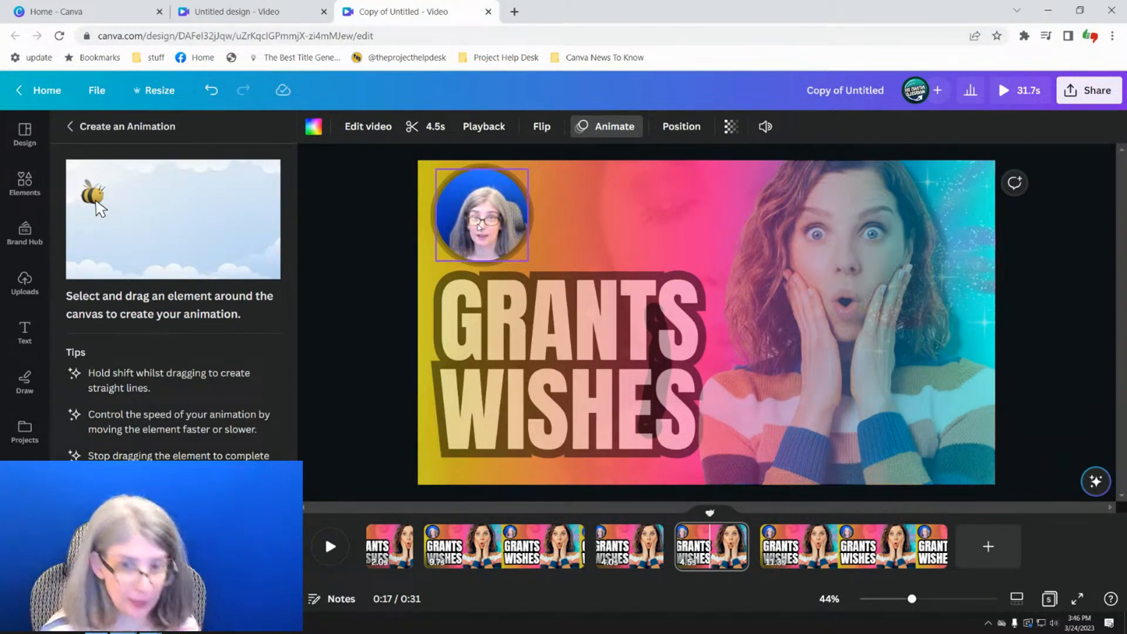
left_click_drag(478, 224, 647, 233)
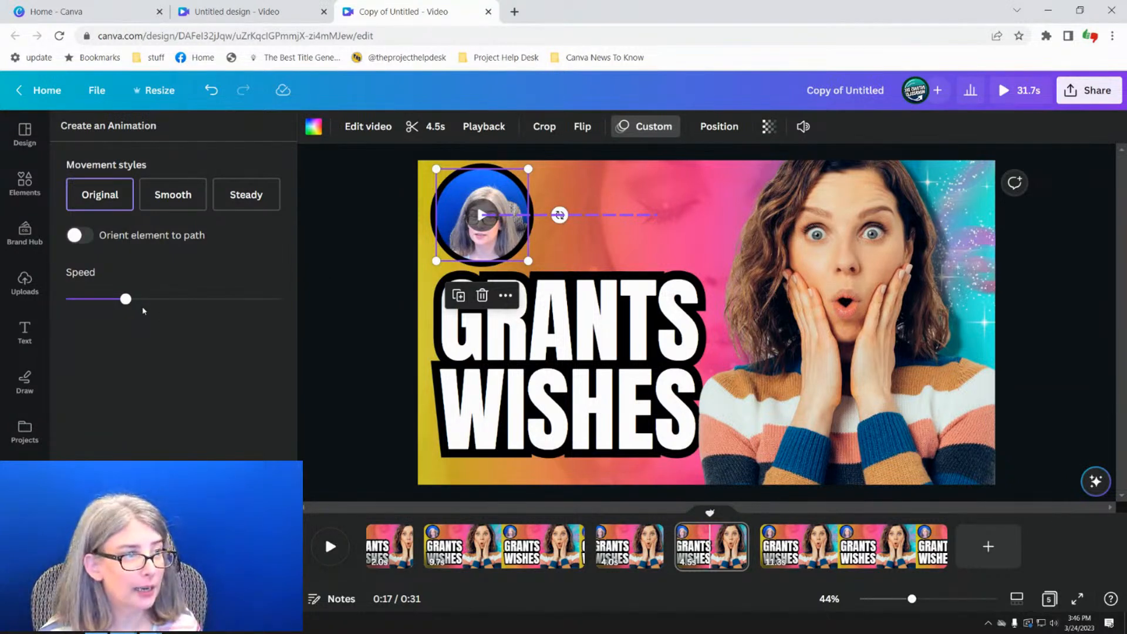
- Try different speeds and movement styles for the webcam video's path, finishing with the Steady style at roughly one-third speed
left_click_drag(110, 303, 82, 301)
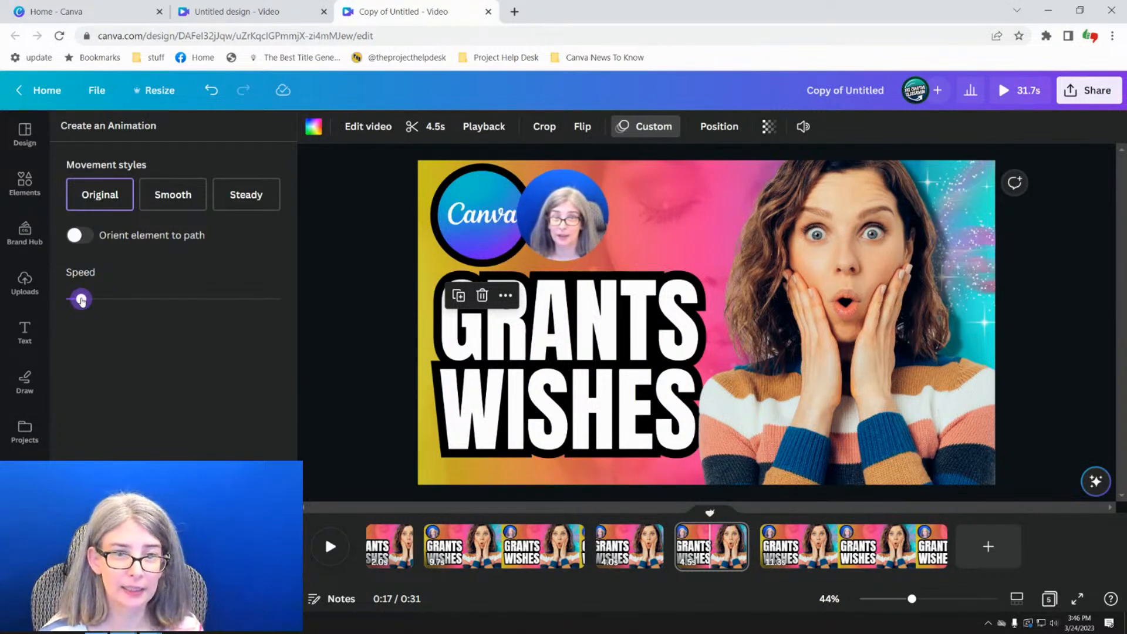
left_click(245, 300)
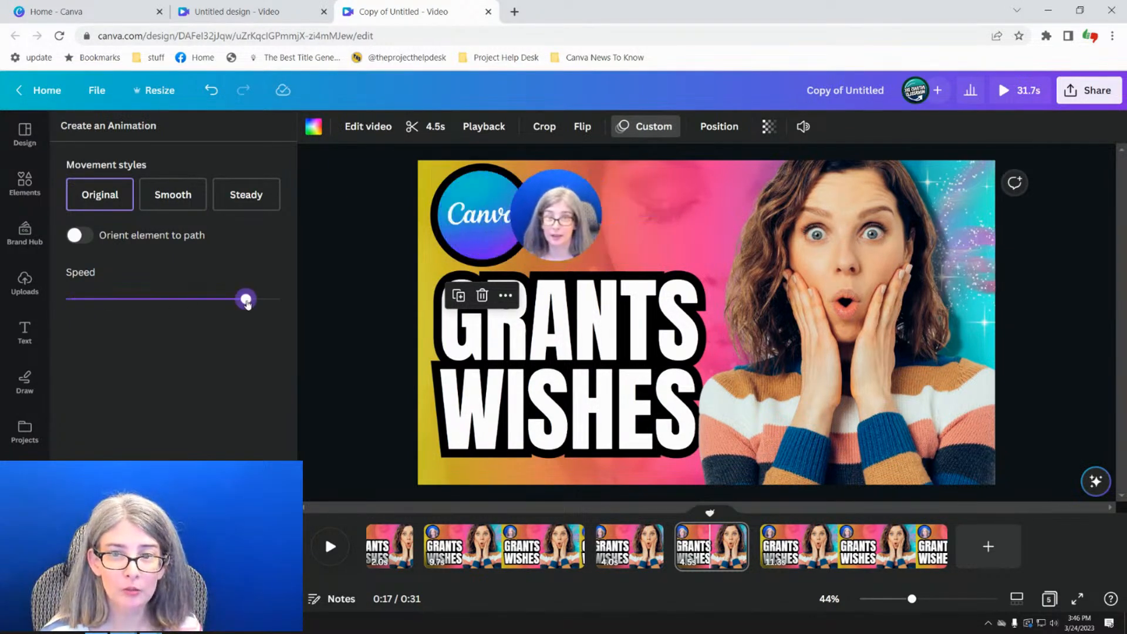
left_click(84, 300)
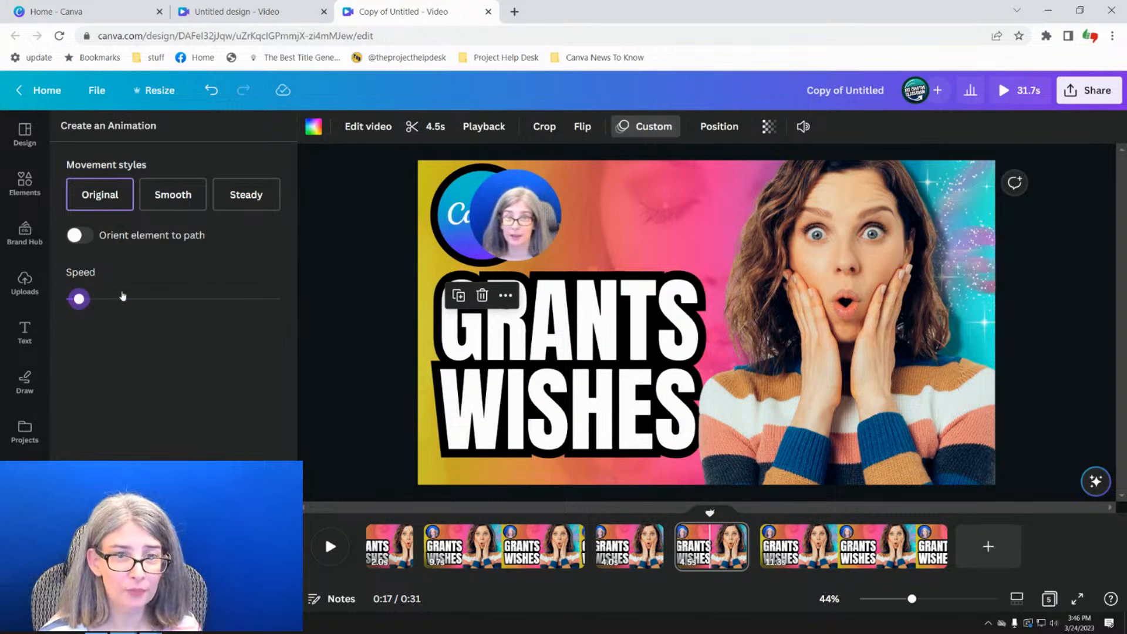
left_click(171, 193)
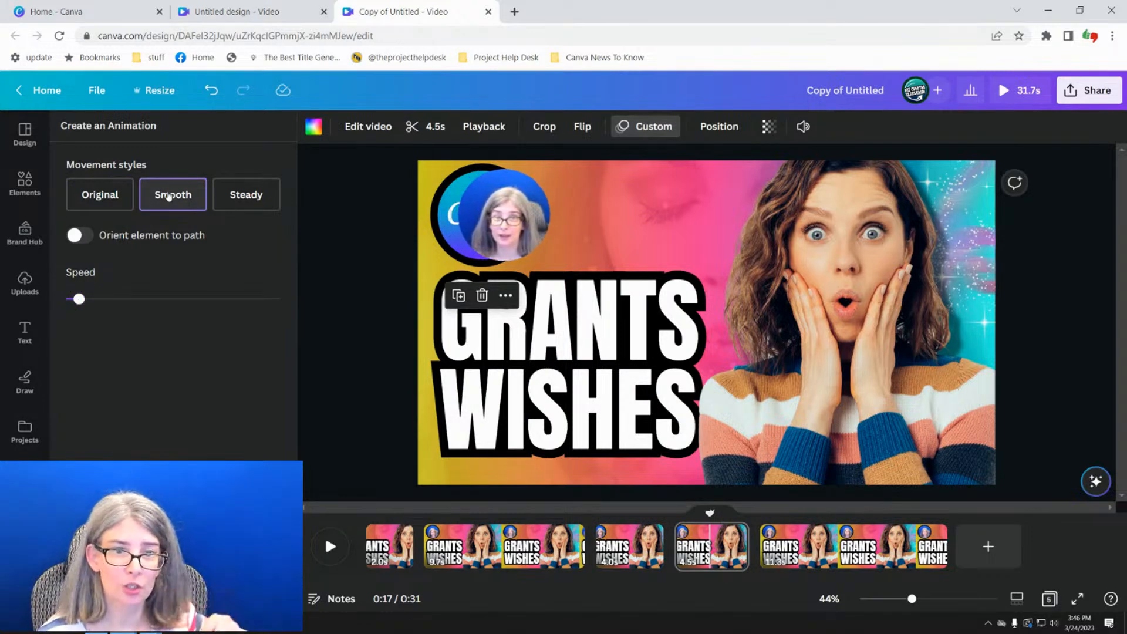
left_click(242, 194)
left_click(103, 300)
left_click(134, 299)
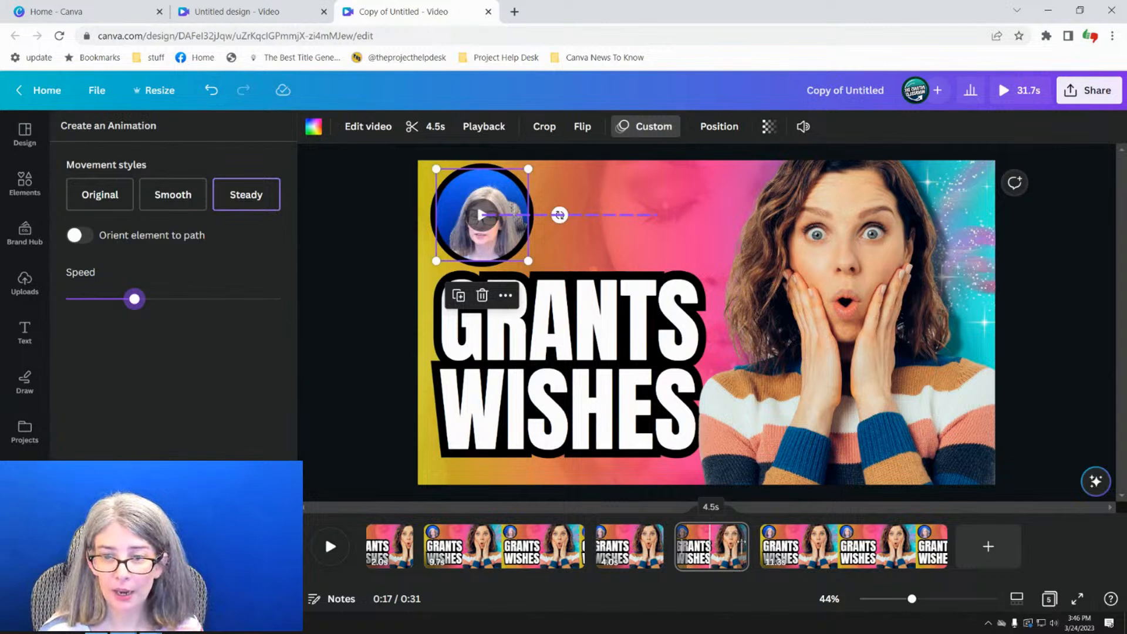
- Play from page 4 to about 0:24 and split the video there, making page 5 last 4.0 seconds
left_click(722, 543)
left_click(327, 552)
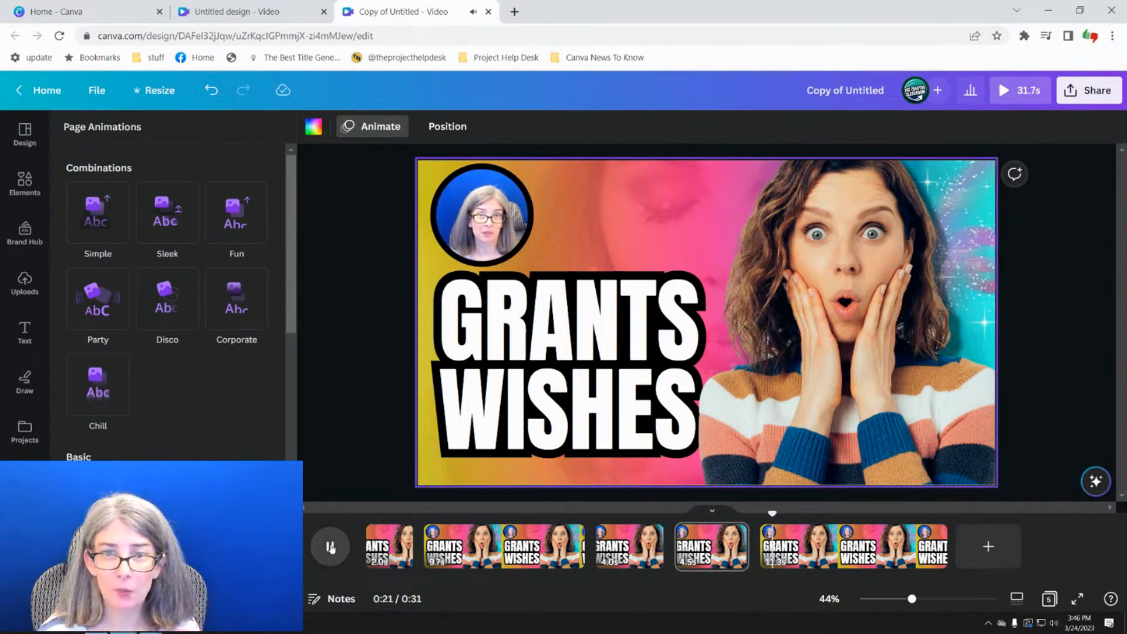
left_click(330, 548)
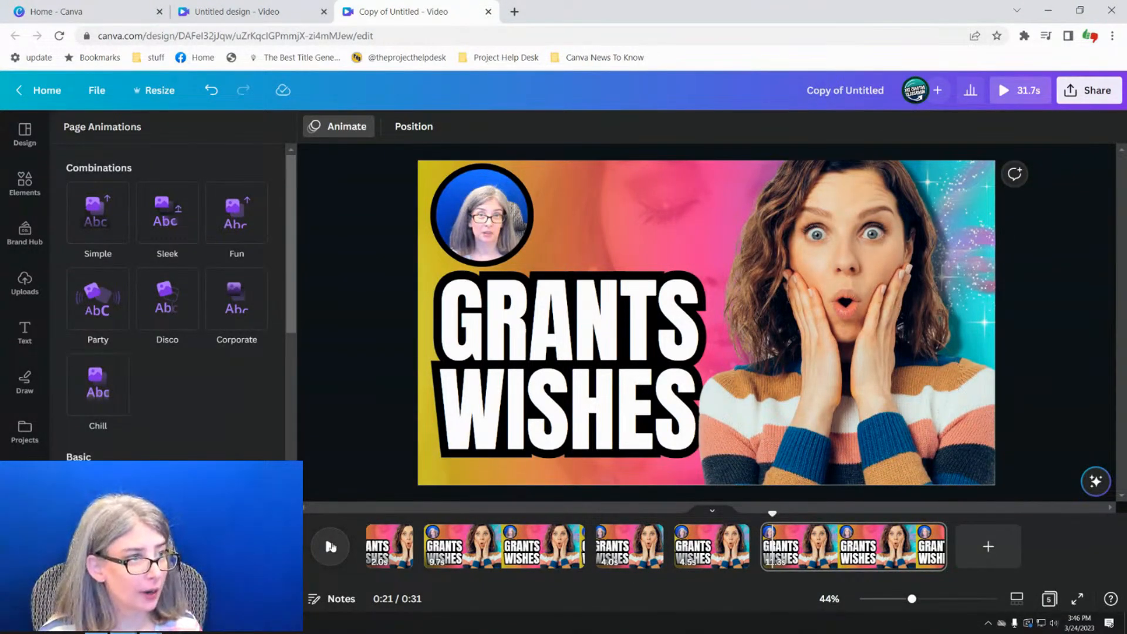
left_click(331, 547)
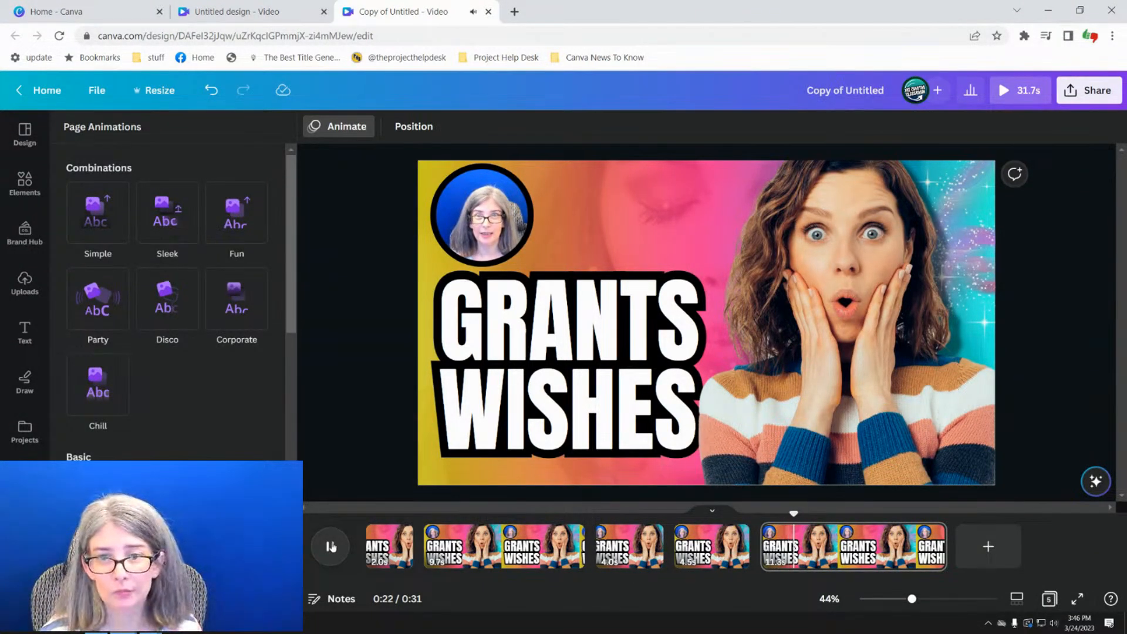
left_click(331, 547)
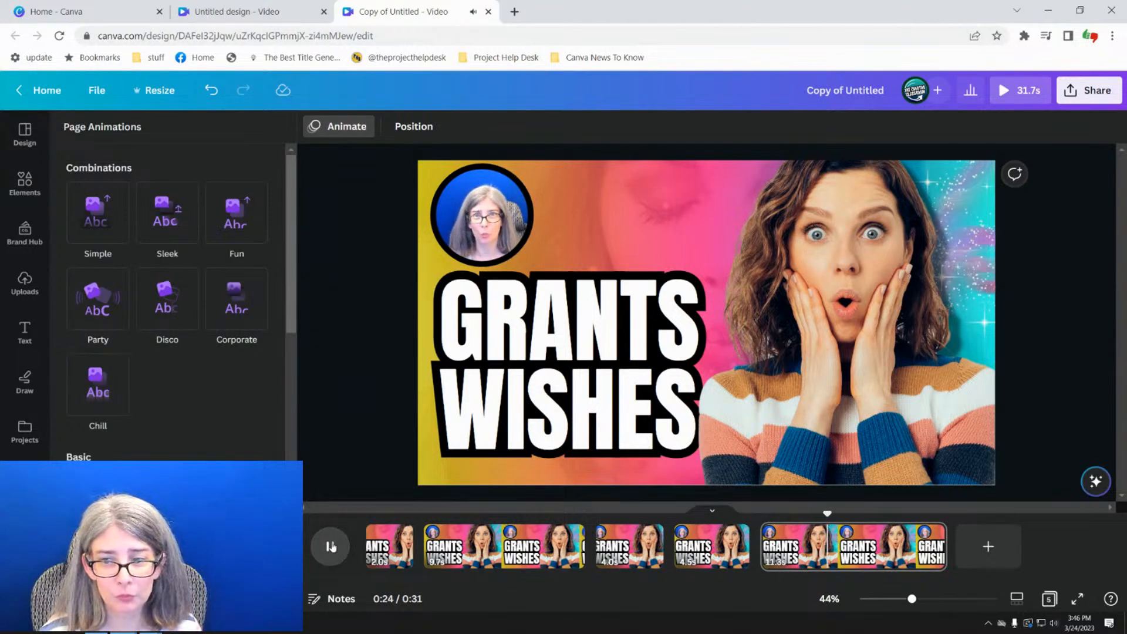
key("s")
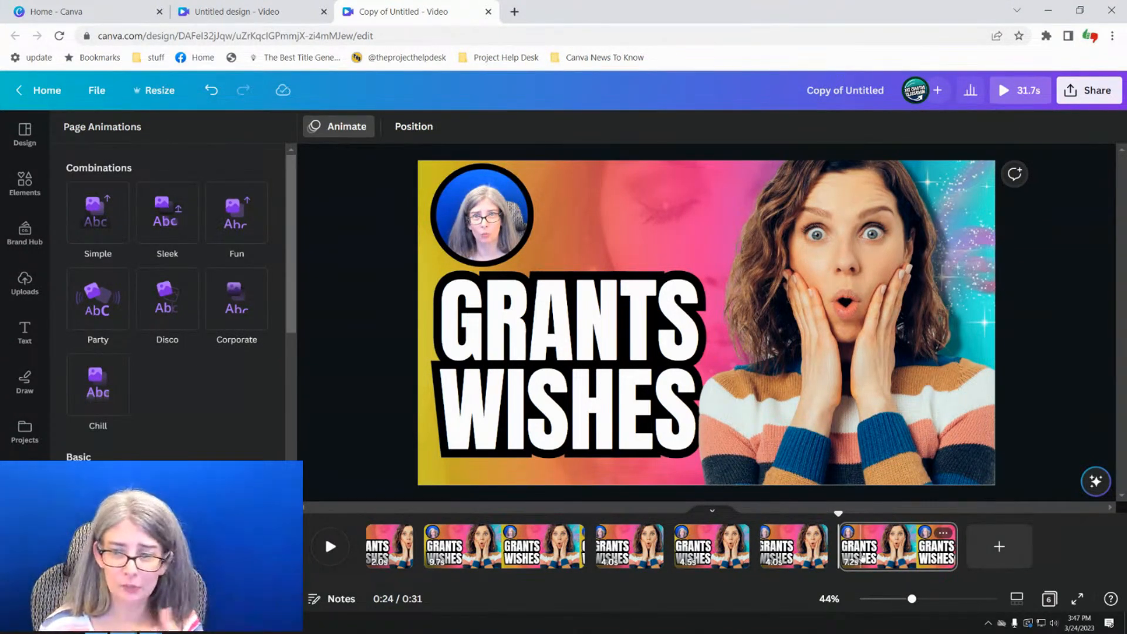
- Select the Canva logo group's layer on page 6 and create a custom animation moving it horizontally to the right
left_click(485, 215)
left_click(720, 125)
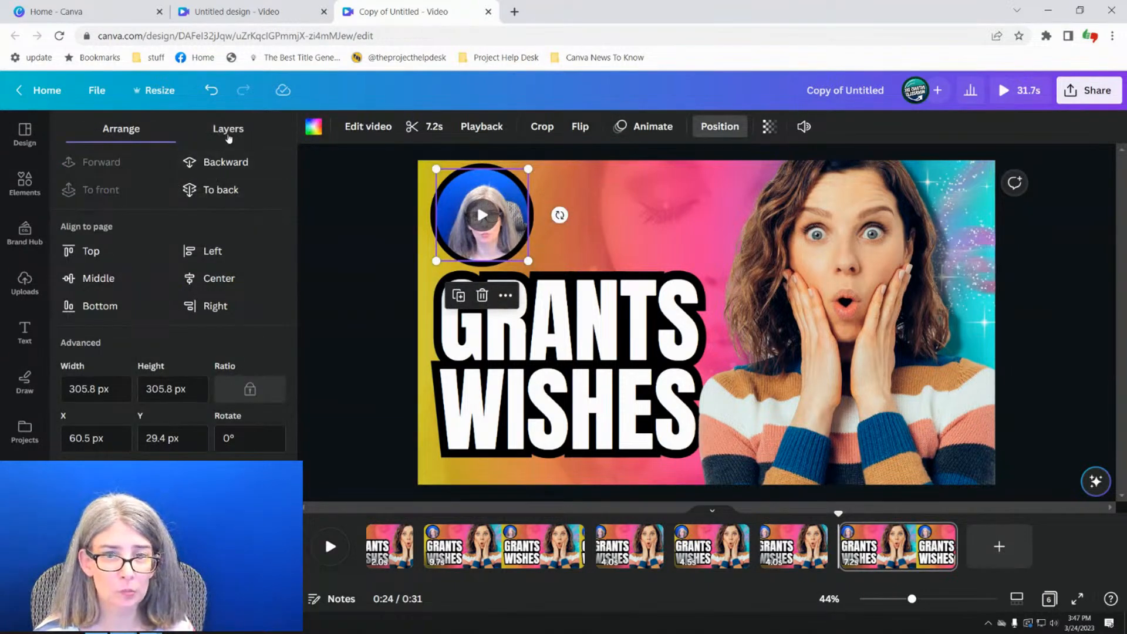
left_click(229, 133)
left_click(196, 316)
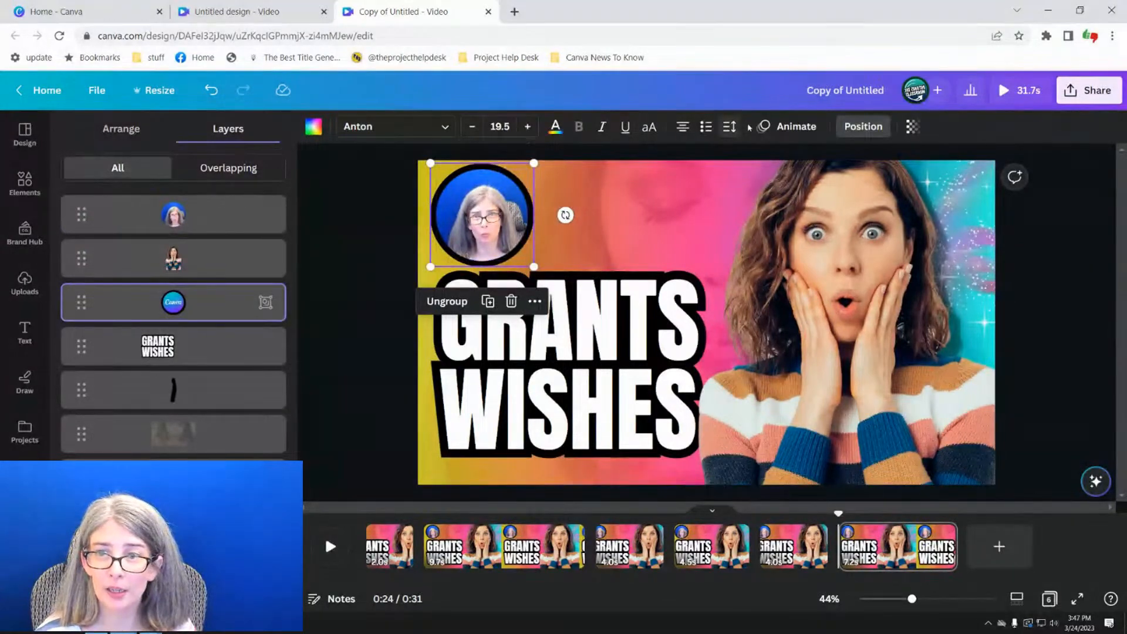
left_click(789, 126)
left_click(166, 183)
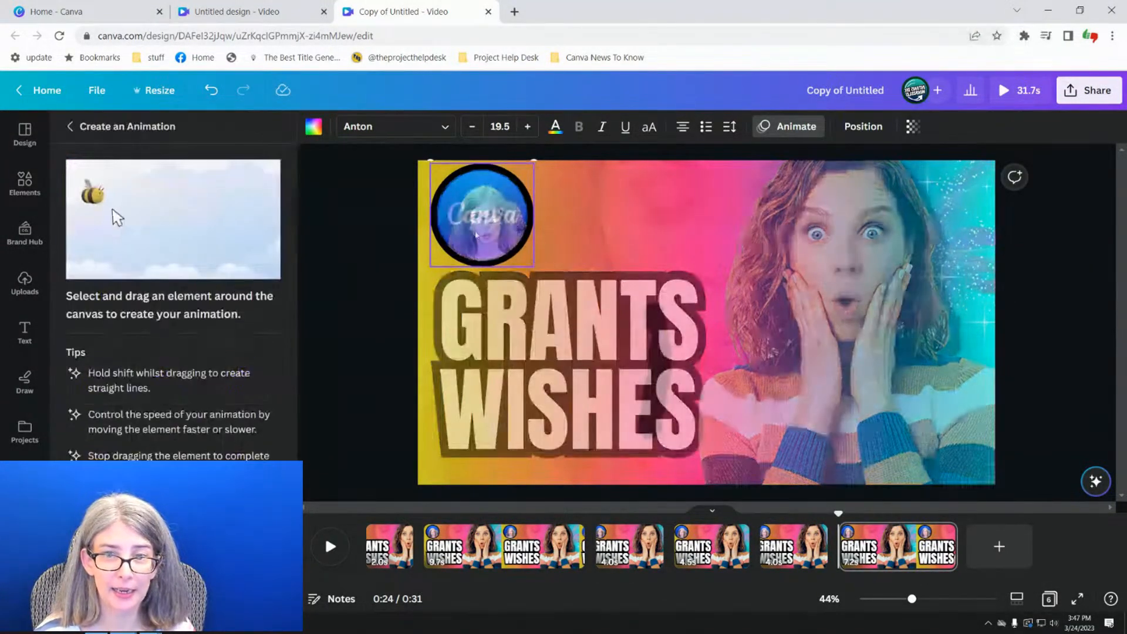
left_click_drag(475, 220, 607, 225)
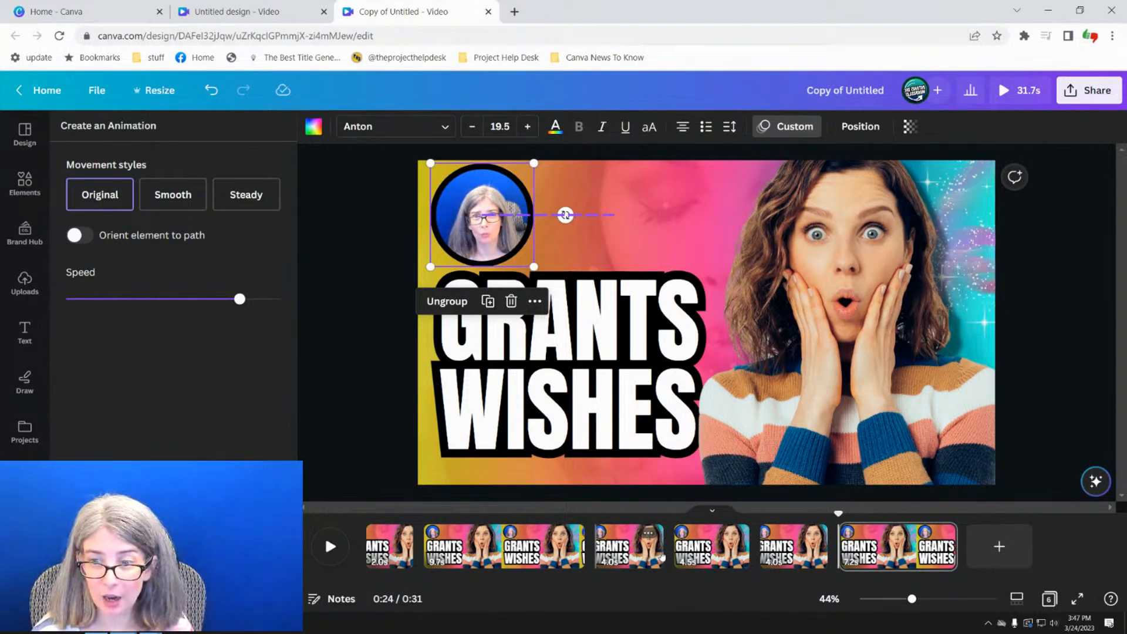
- Play page 6 to about 0:26 and split it there, making it last 1.8 seconds
left_click(329, 547)
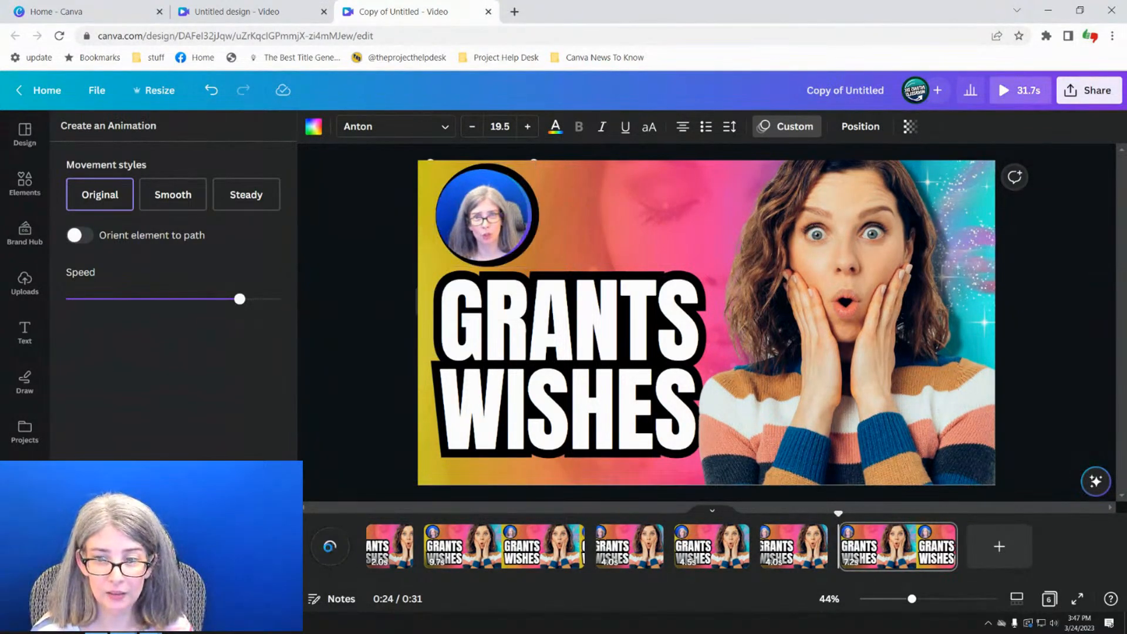
left_click(330, 547)
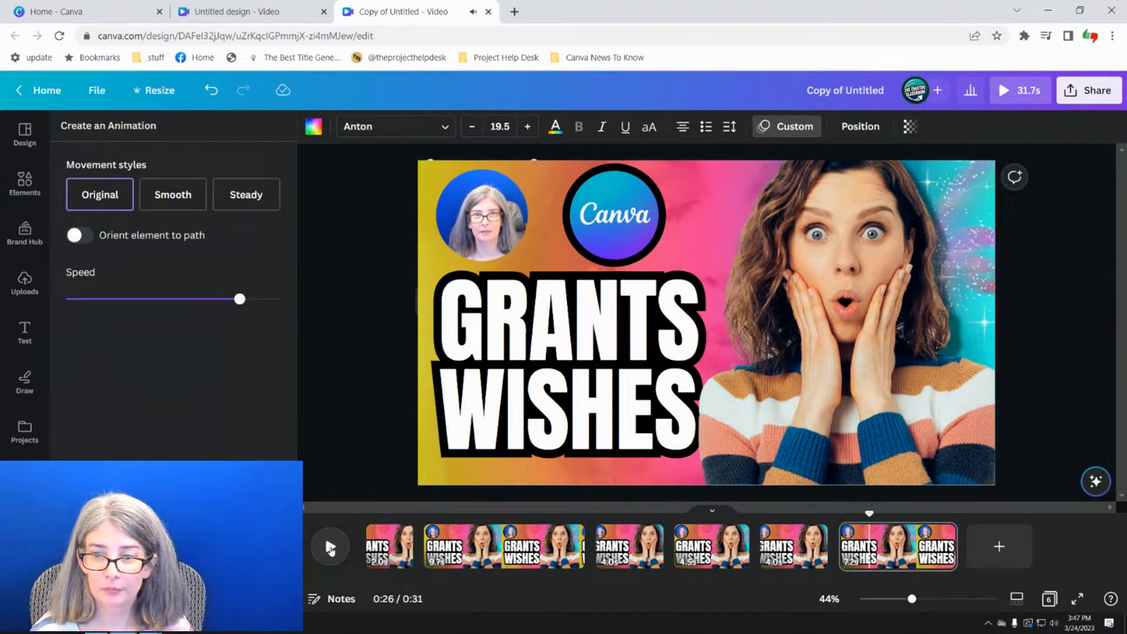
key("s")
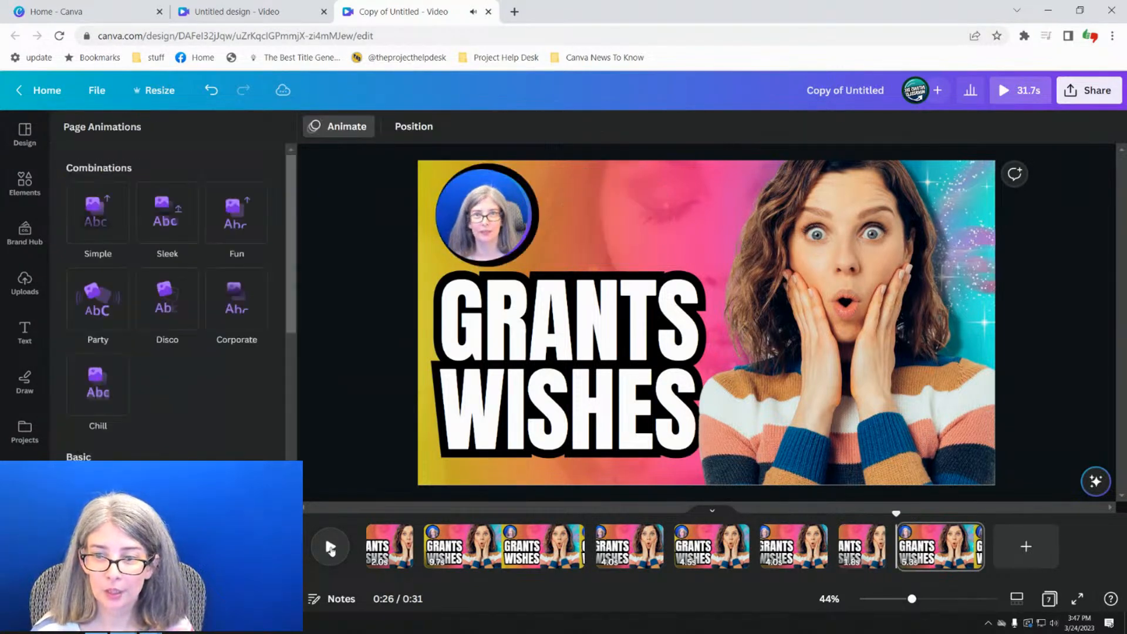
- Remove the custom motion animation from the Canva logo group on page 7
left_click(920, 552)
left_click(900, 548)
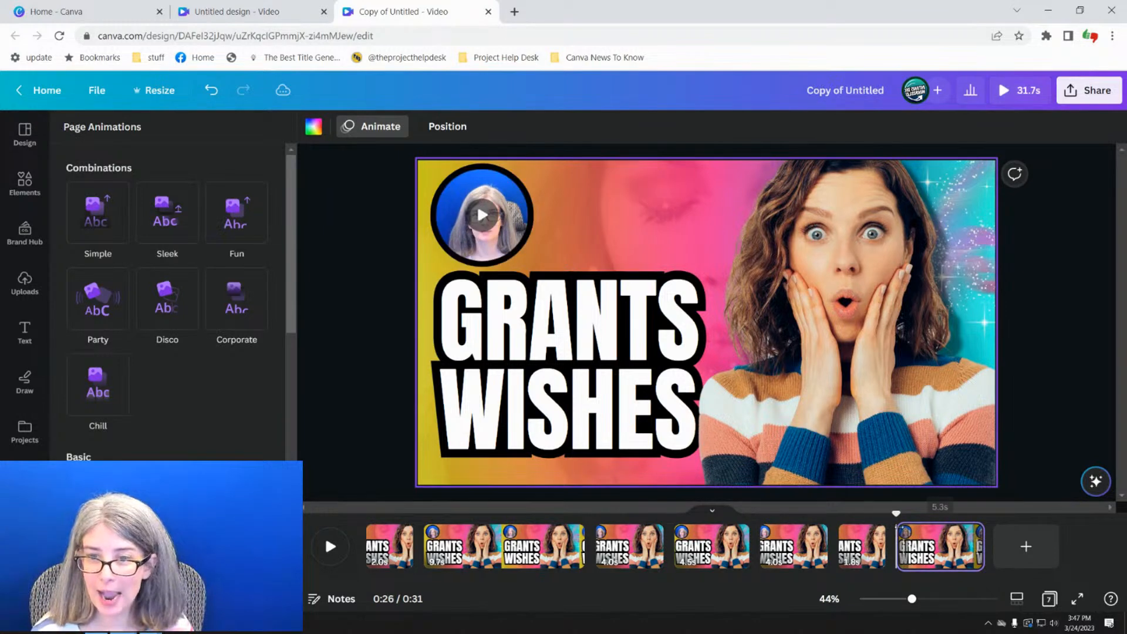
left_click(921, 537)
left_click(613, 208)
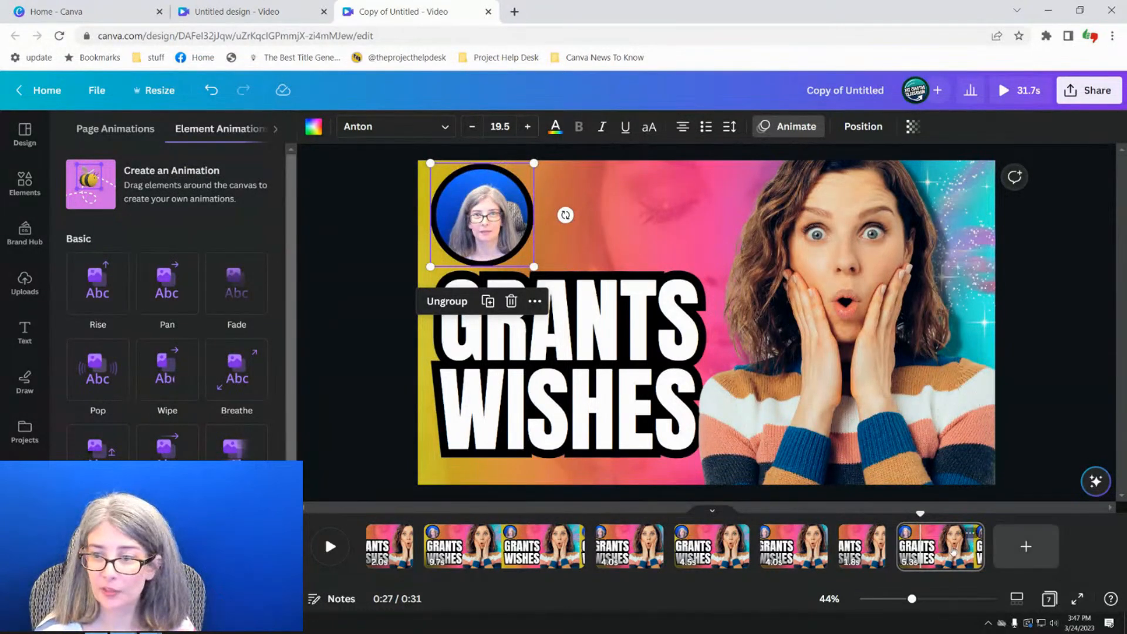
- Preview the video from its beginning to about 0:02
left_click(838, 523)
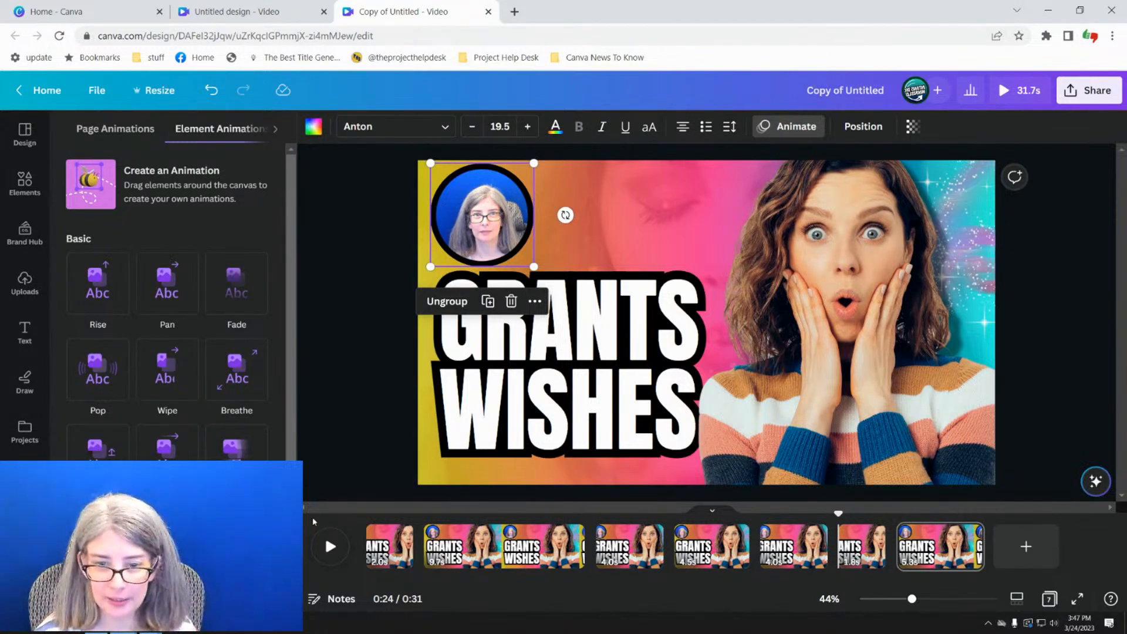
left_click(362, 530)
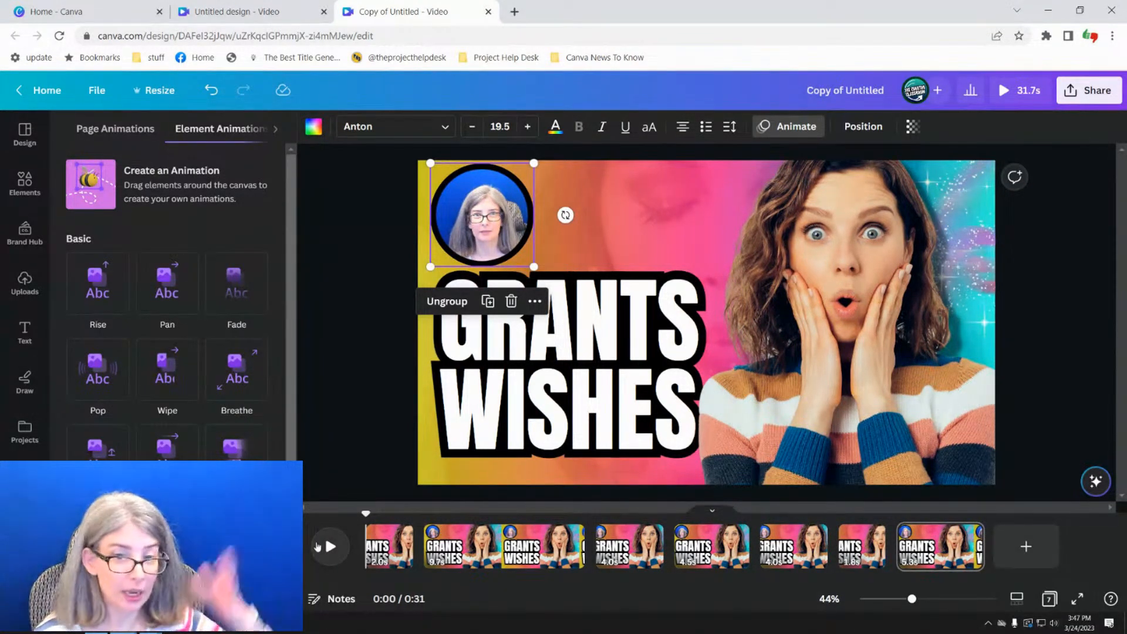
left_click(318, 547)
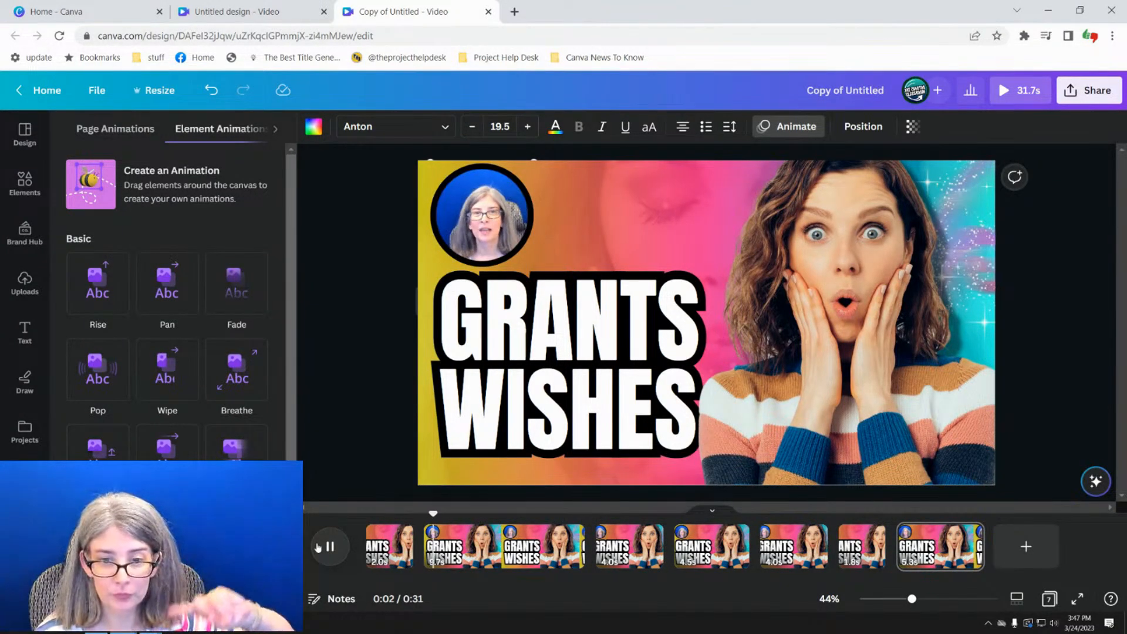
left_click(318, 543)
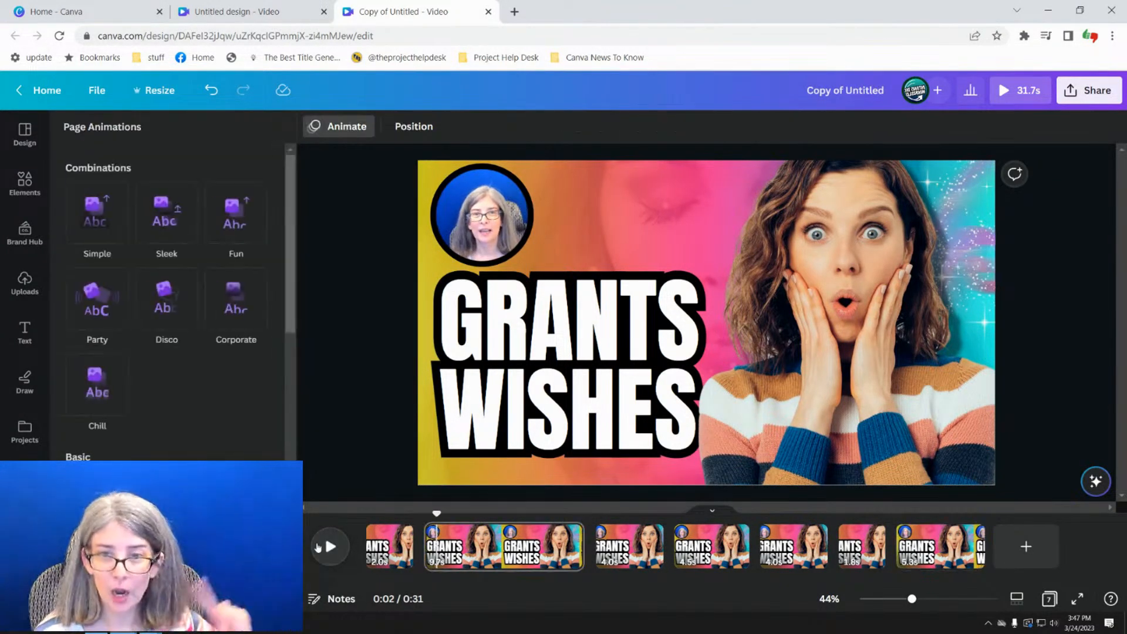
- Add the uploaded audio PIXABAY yeah-7106.mp3 at the start of the timeline
left_click(368, 528)
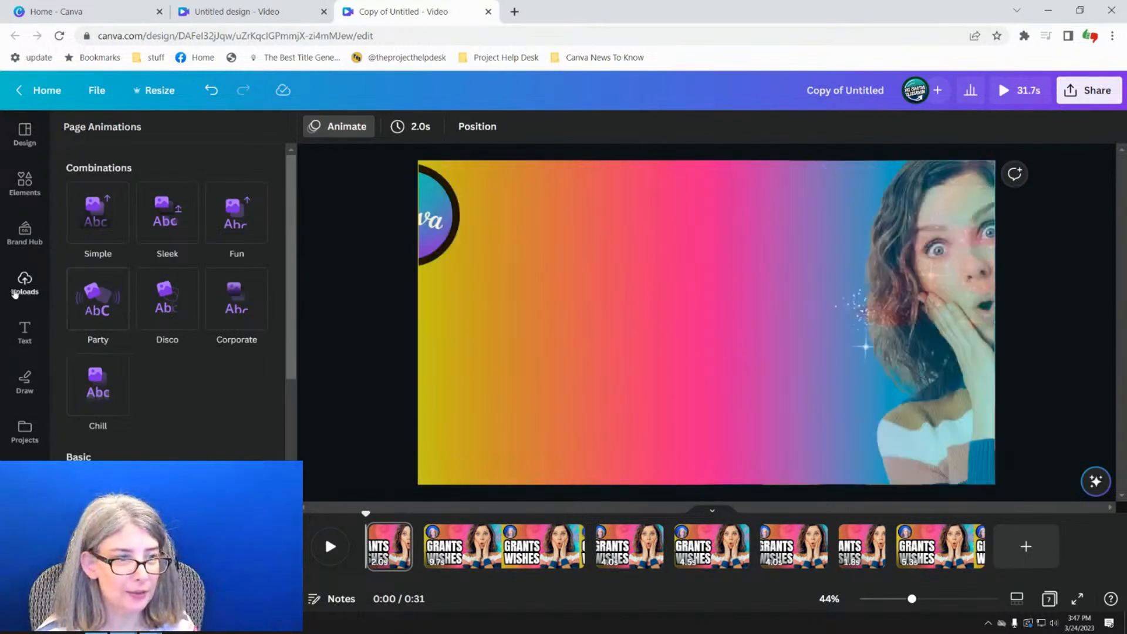
left_click(19, 291)
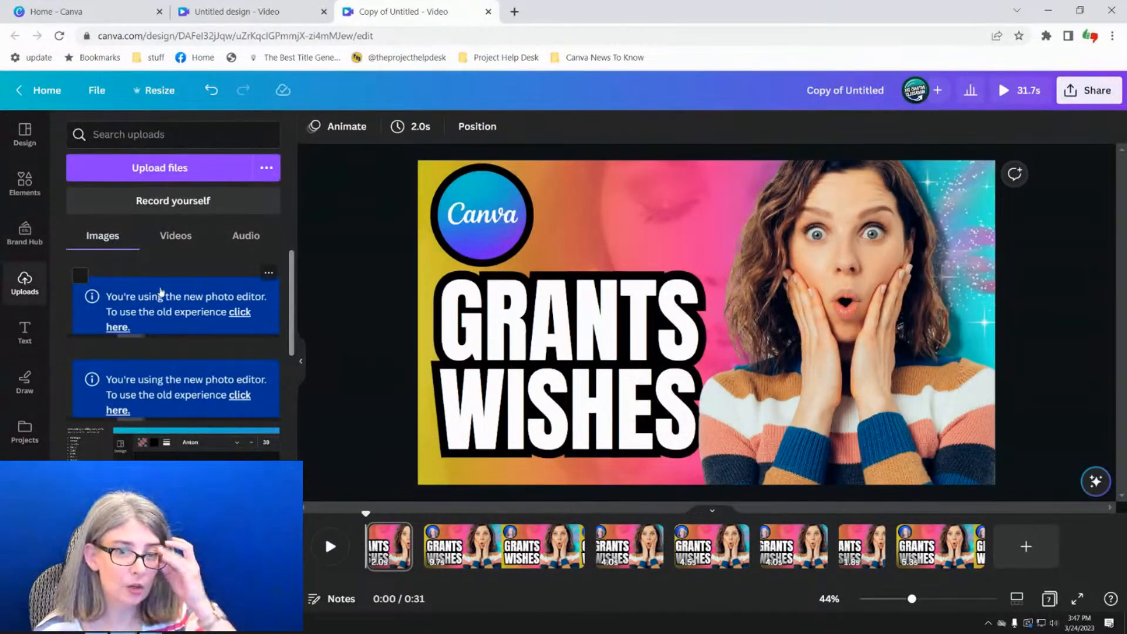
left_click(241, 234)
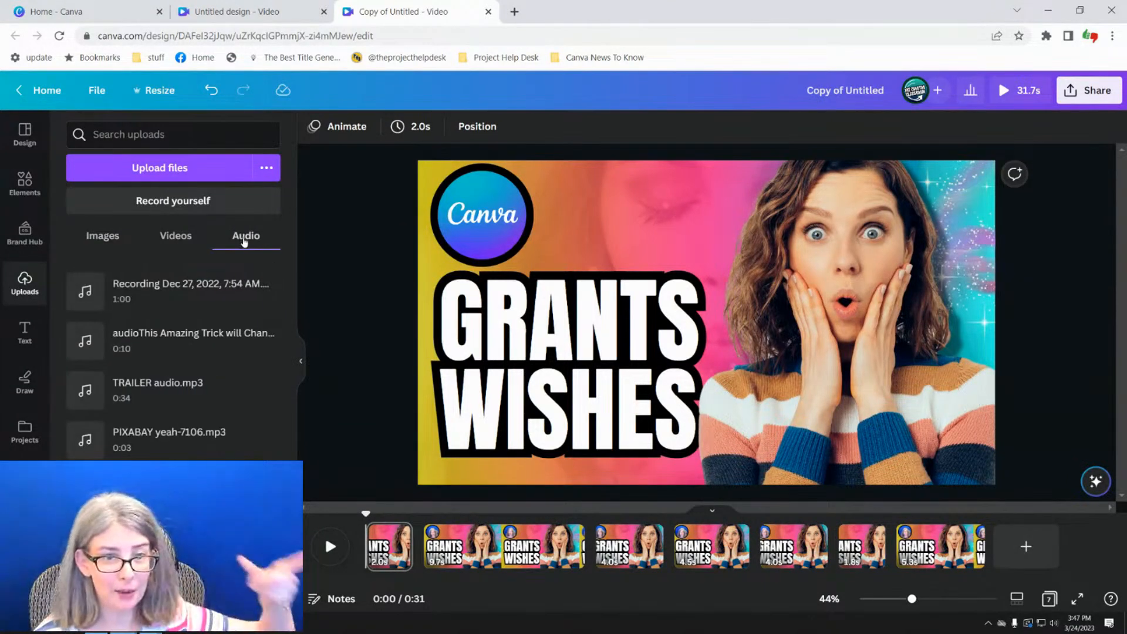
scroll(192, 425, "down", 1)
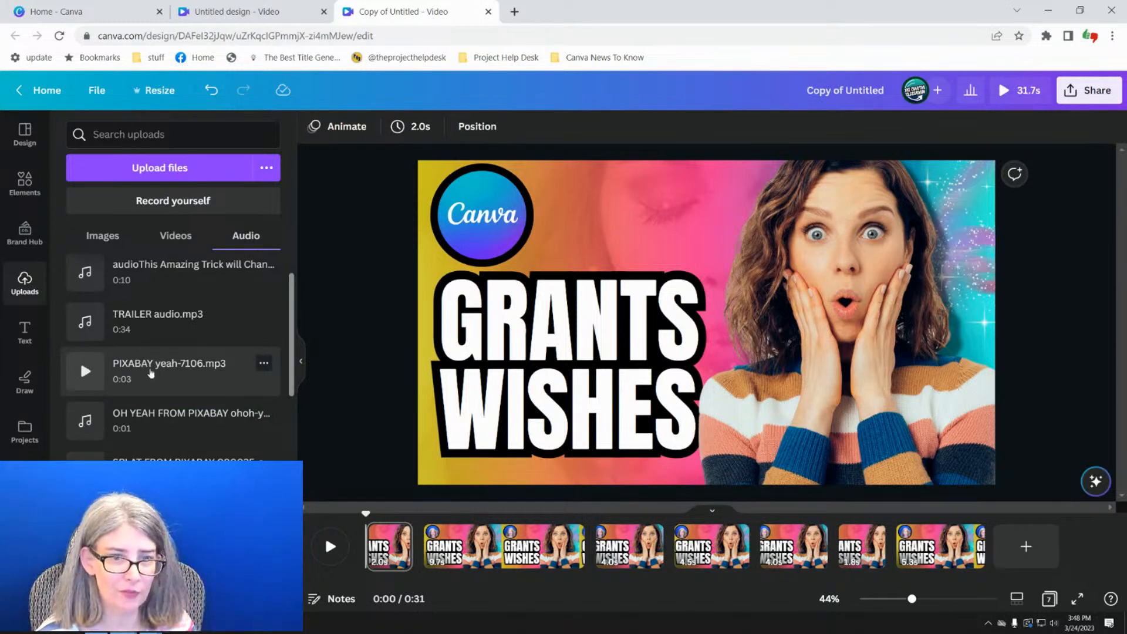
left_click(151, 374)
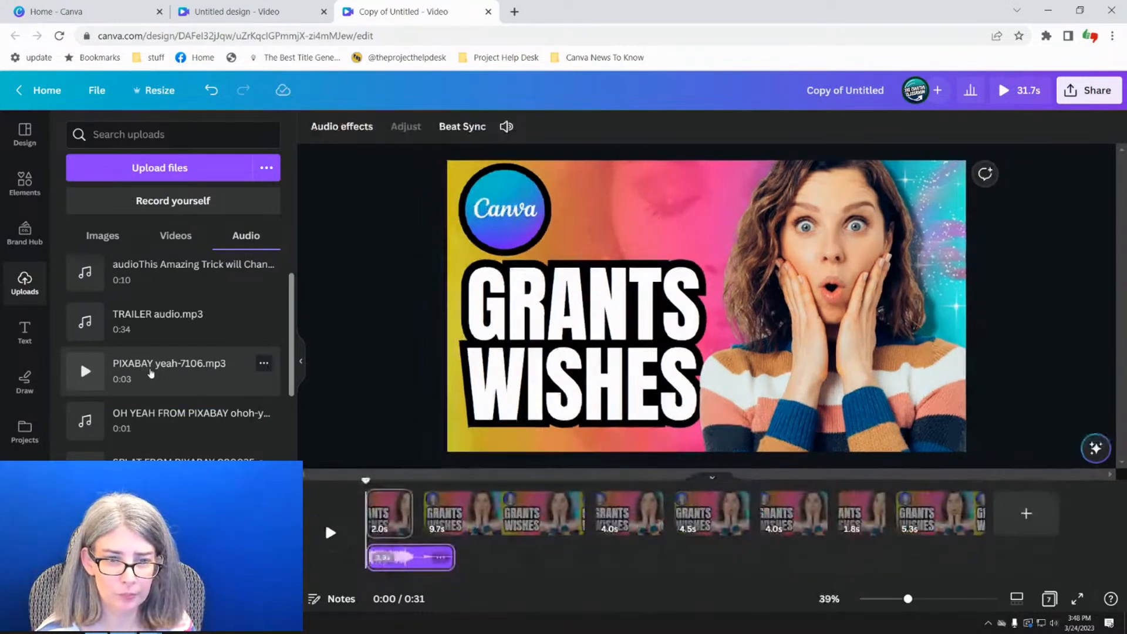
- Preview the audio clip at the start of the timeline to about 0:02 and set its volume to 13
left_click(330, 533)
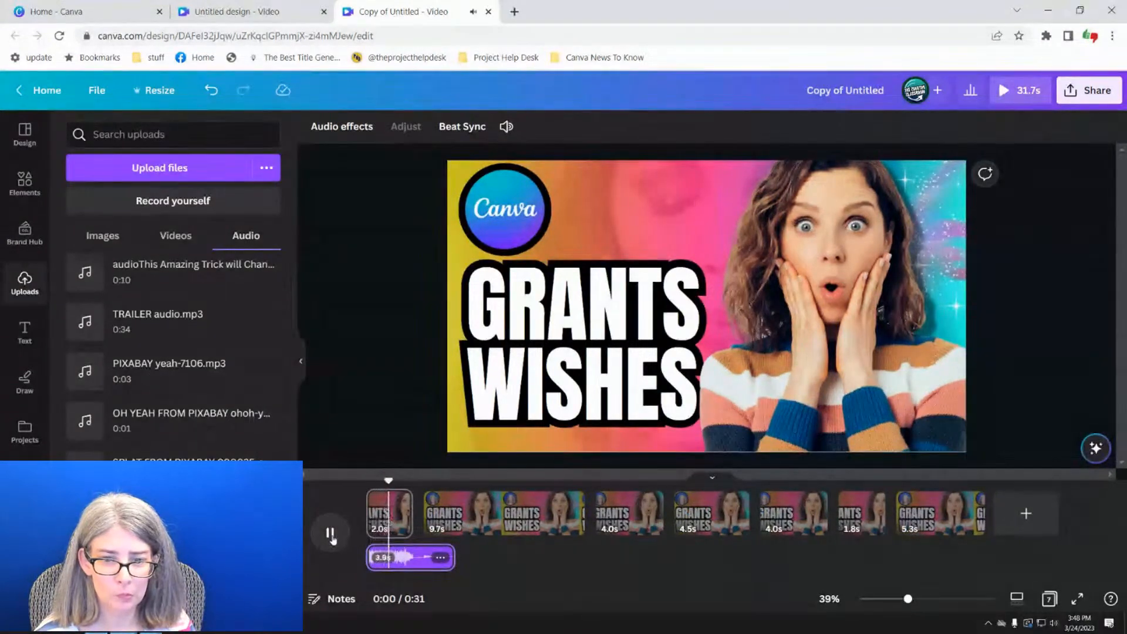
left_click(330, 533)
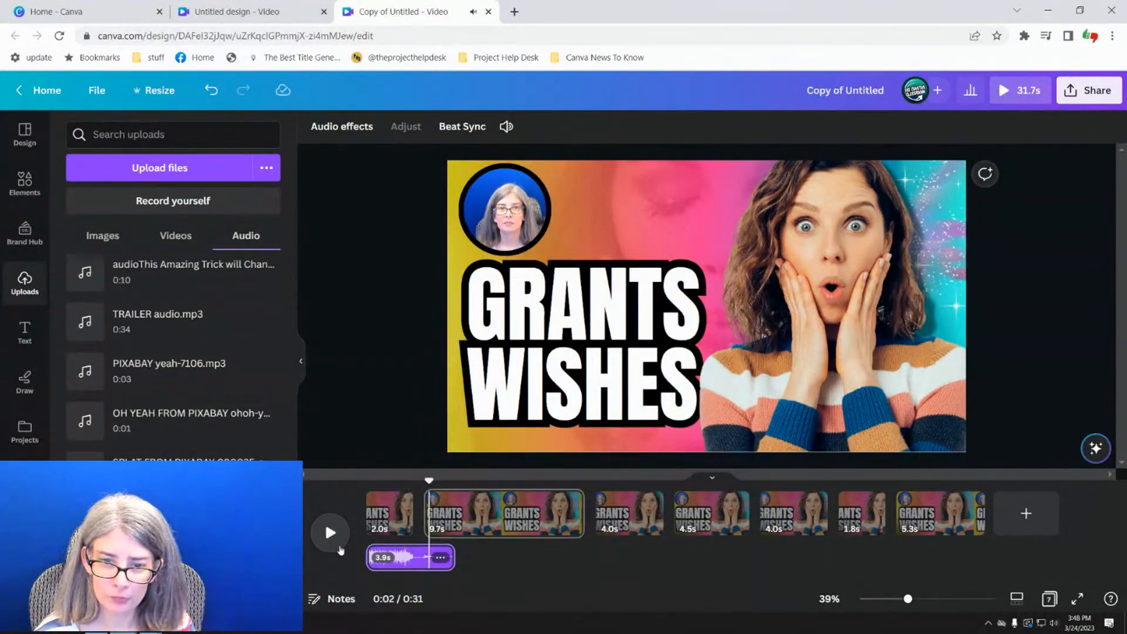
left_click(407, 558)
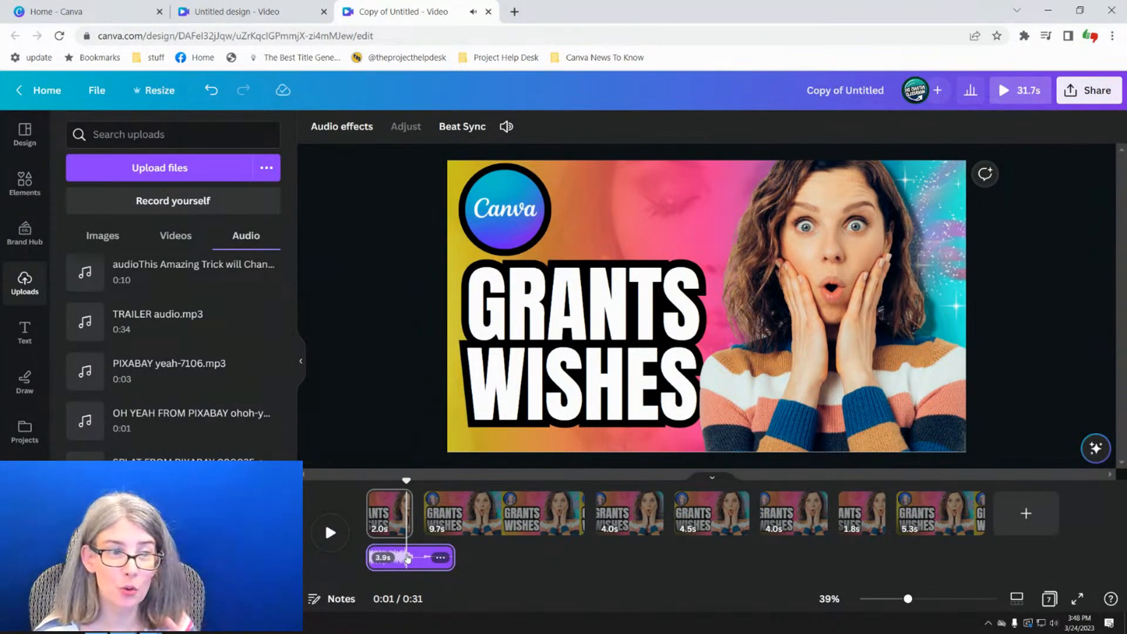
left_click(506, 127)
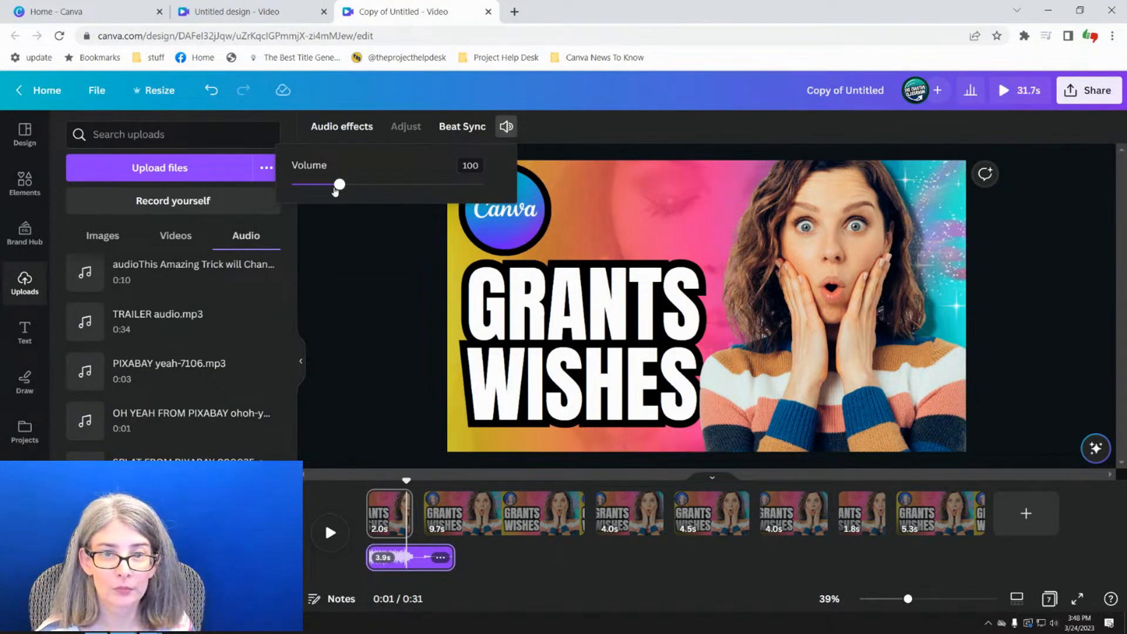
left_click_drag(338, 187, 297, 185)
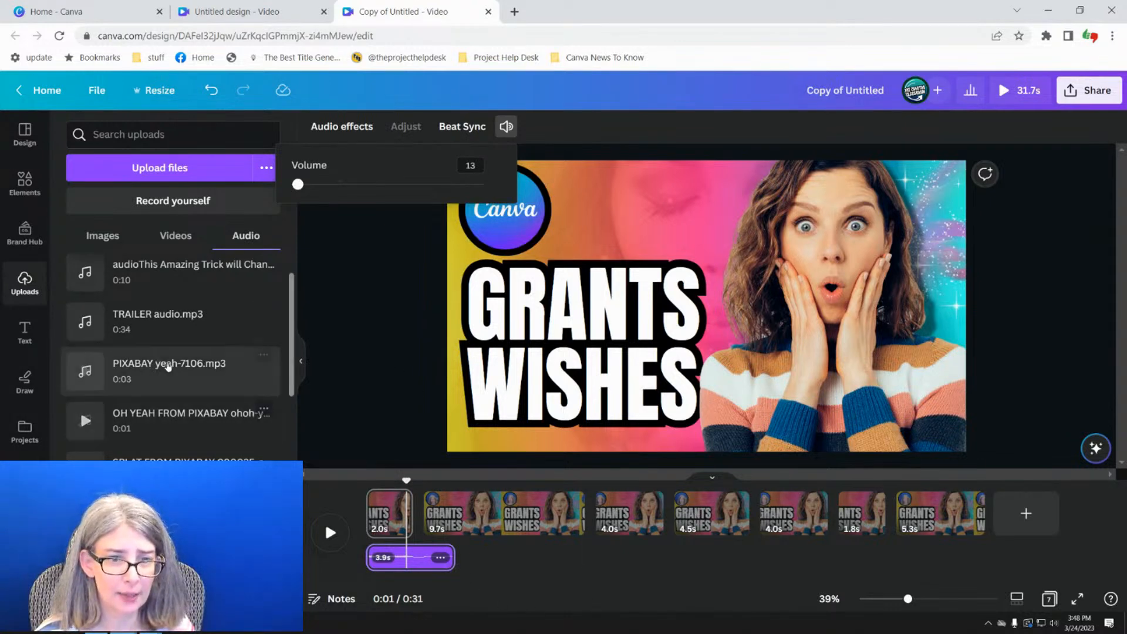
- Add a second PIXABAY yeah-7106.mp3 clip on page 7 at about 0:27, preview it, and set its volume to 12
left_click(178, 367)
left_click_drag(459, 562, 994, 546)
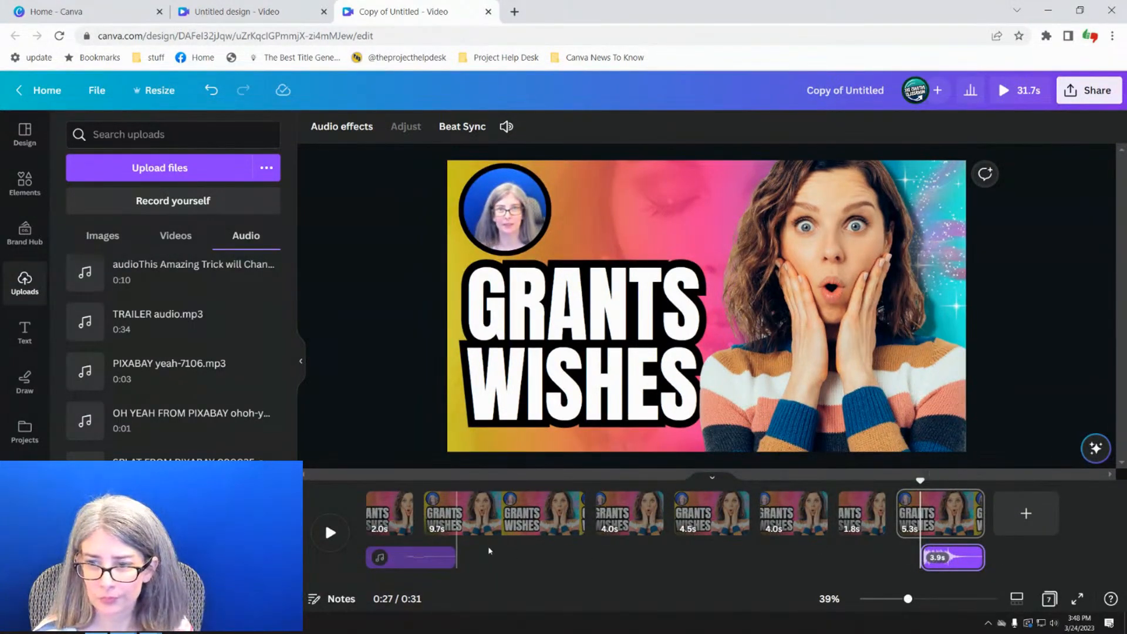
left_click(328, 533)
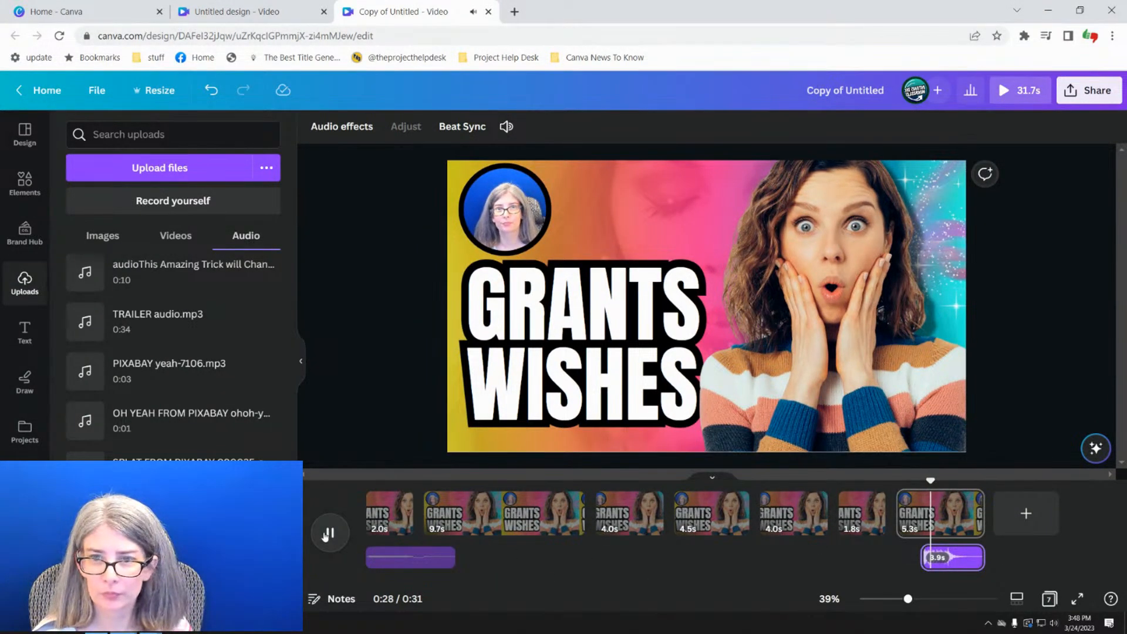
left_click(327, 533)
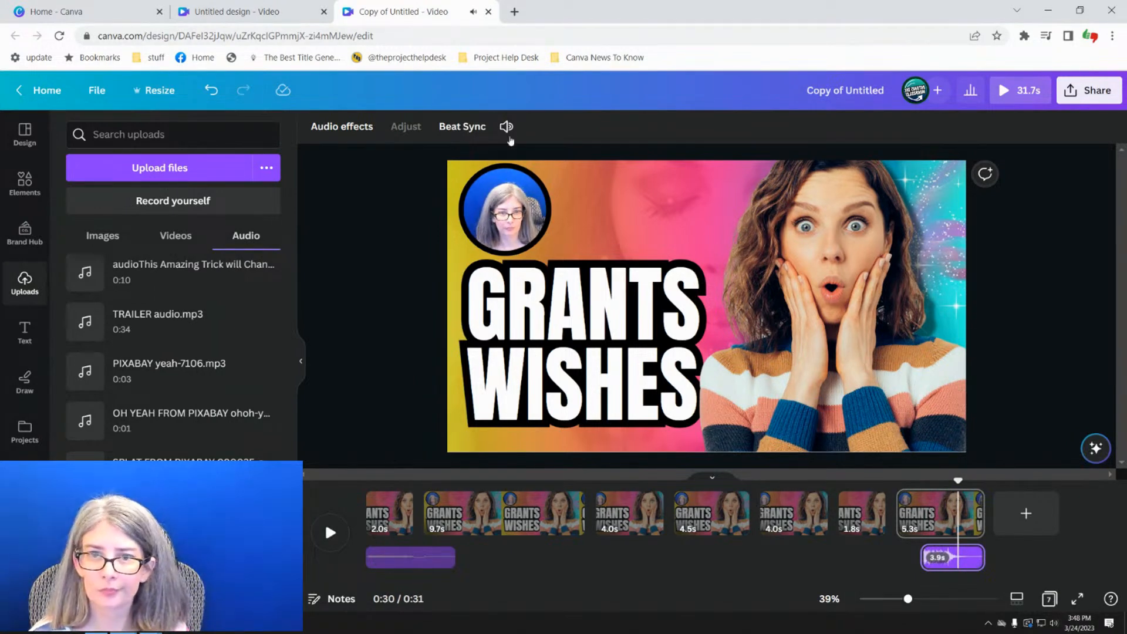
left_click(506, 126)
left_click_drag(340, 185, 297, 185)
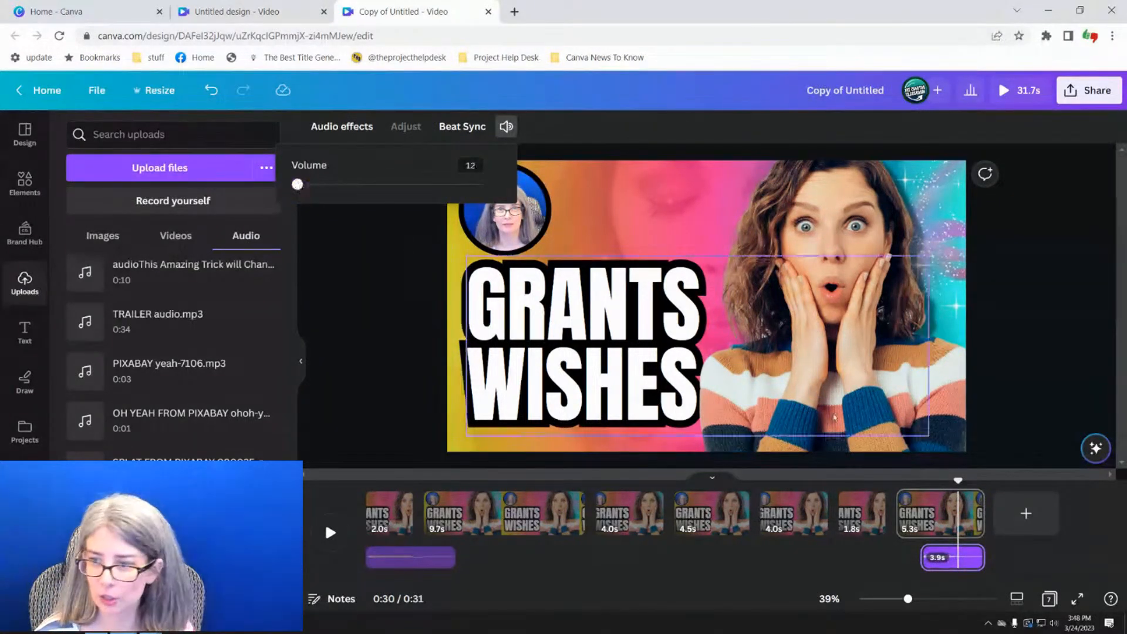
- Shorten page 7 to bring the whole video to 30.4 seconds, and return the playhead to the start
left_click_drag(979, 519, 957, 517)
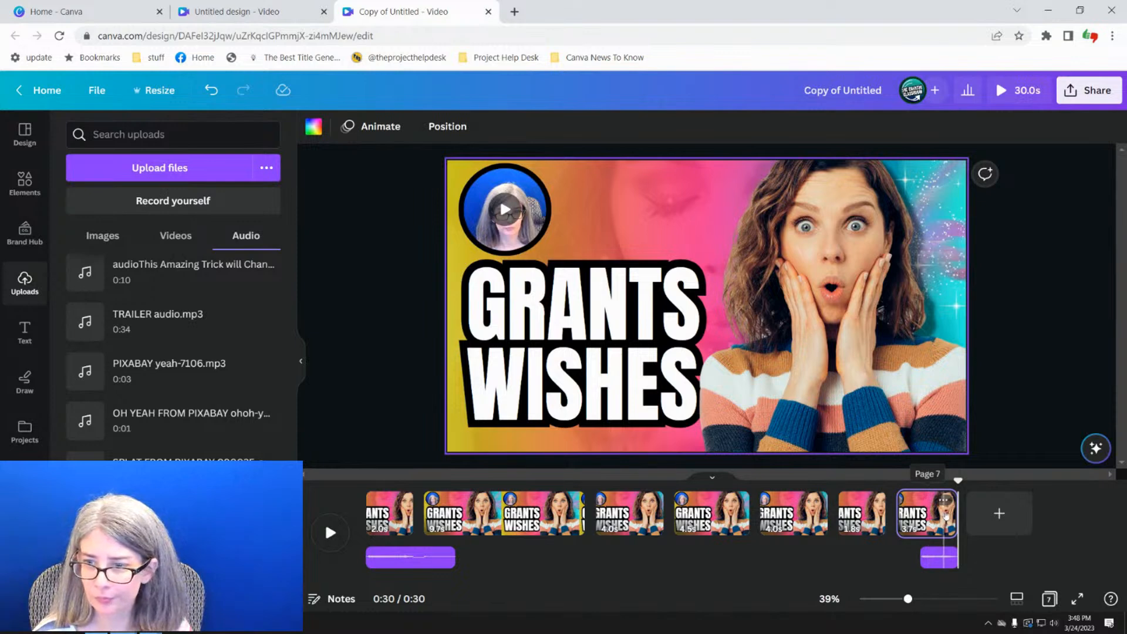
left_click_drag(957, 512, 961, 512)
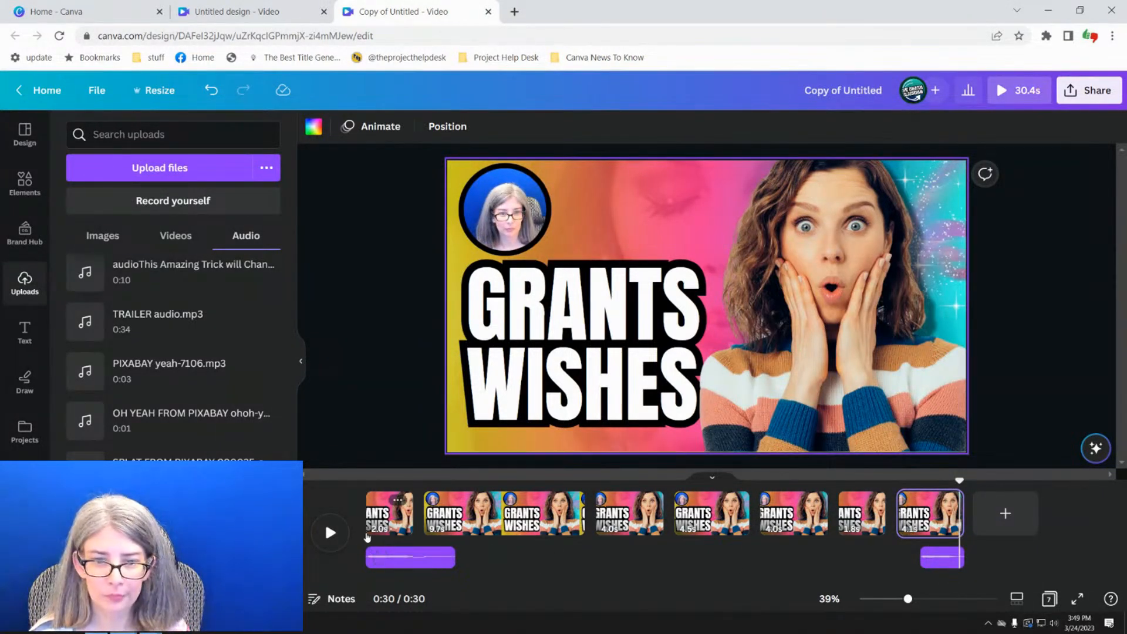
left_click(367, 531)
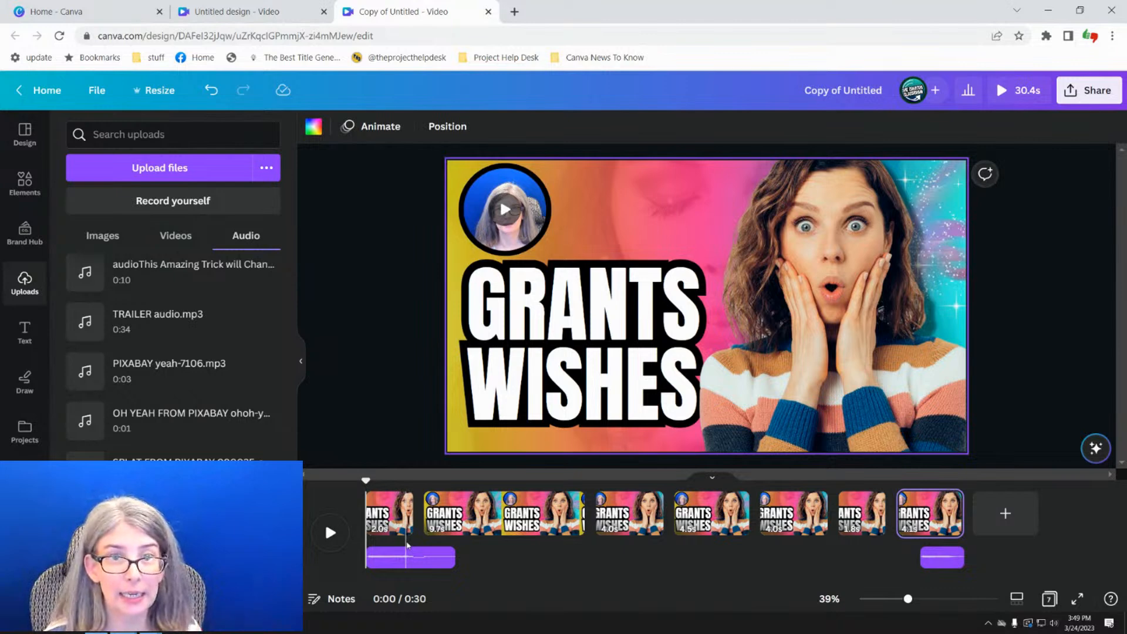
- Switch to the Untitled design - Video tab and examine the webcam circle's custom animations and the pages through page 7
left_click(261, 12)
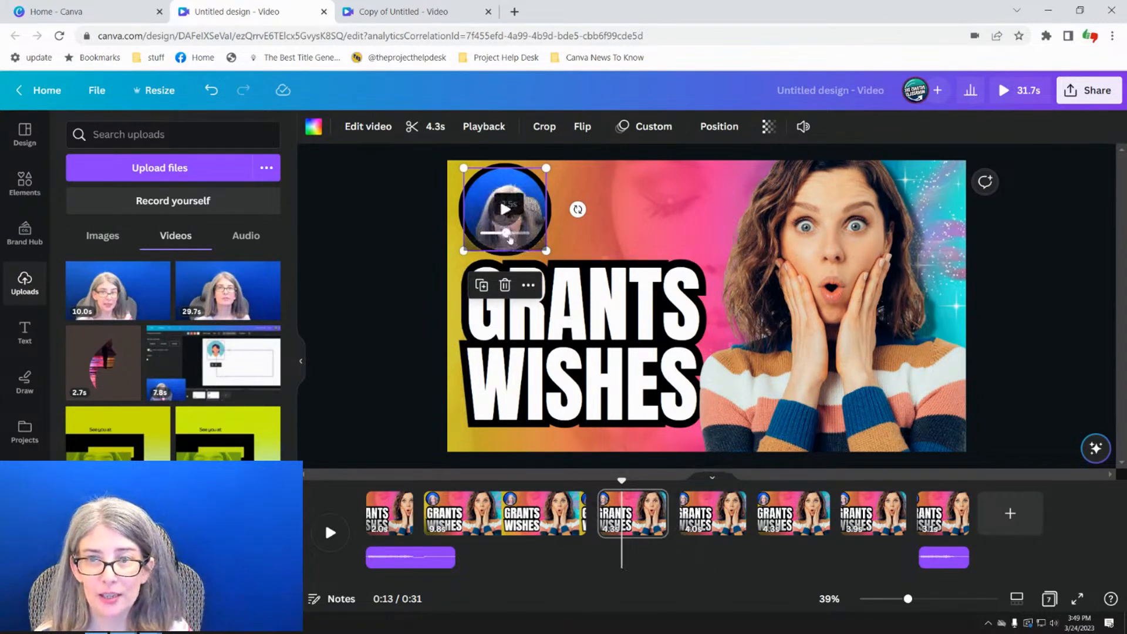
left_click(678, 125)
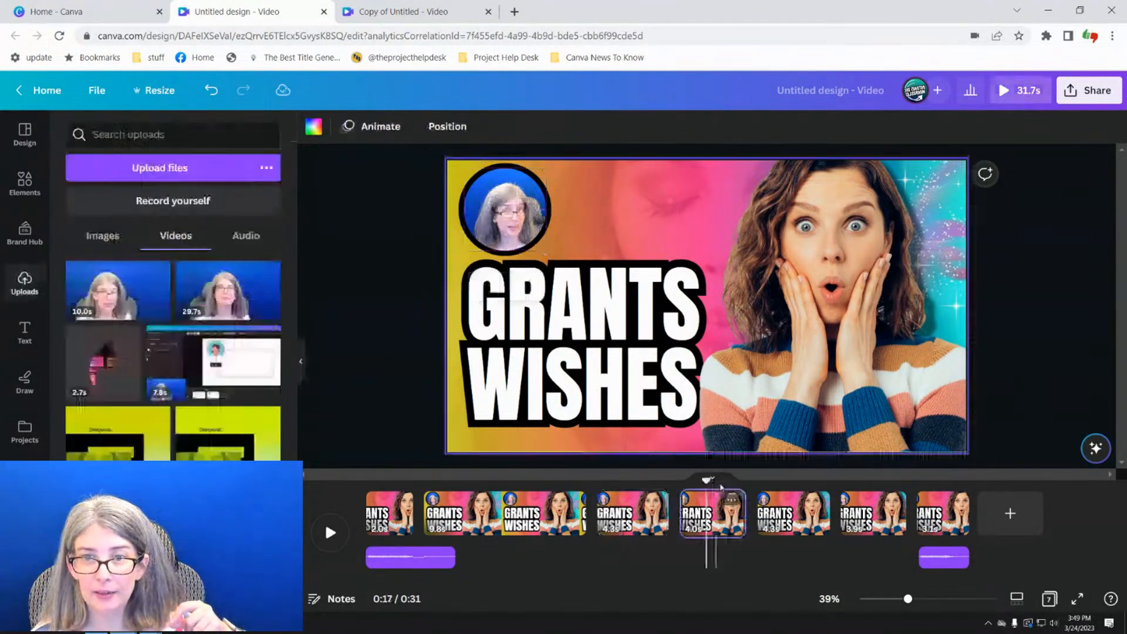
left_click(770, 516)
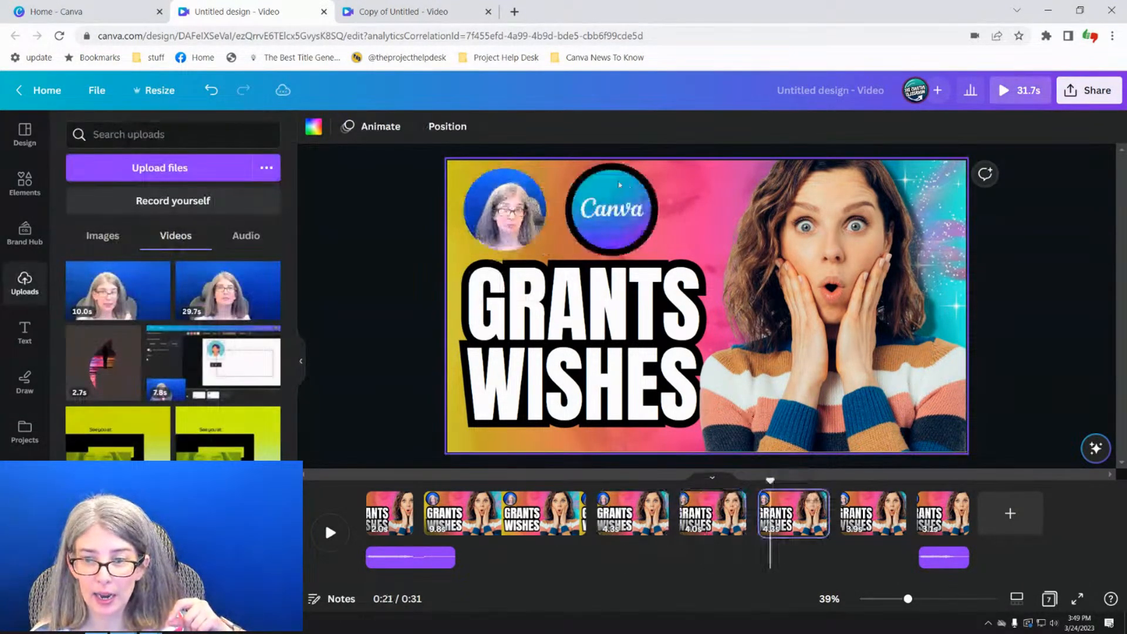
left_click(477, 178)
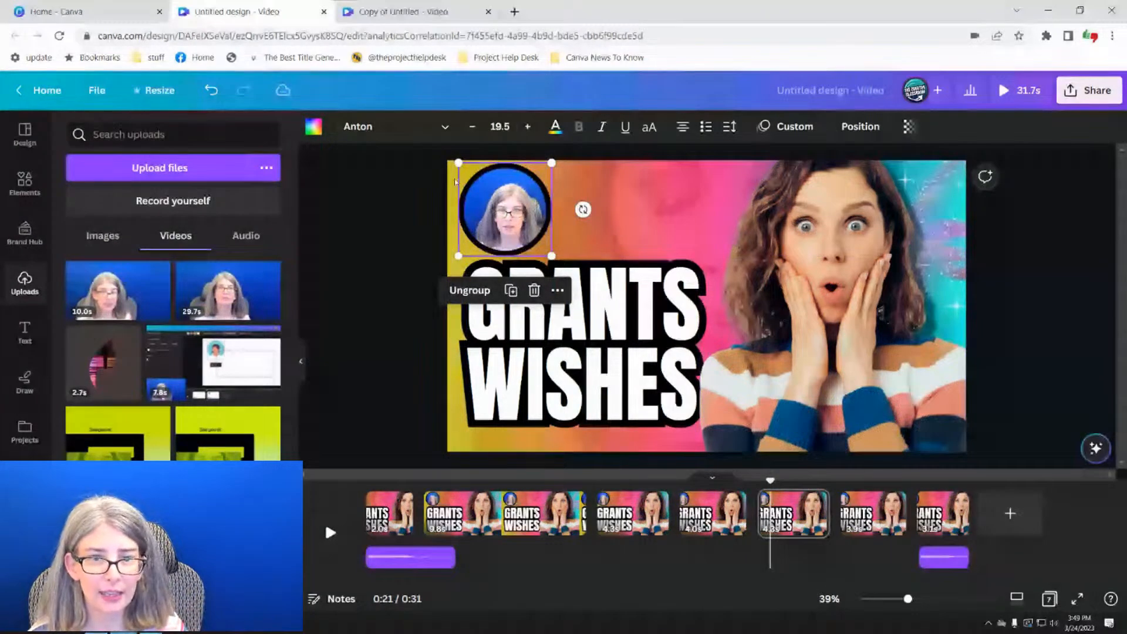
left_click(861, 126)
left_click(228, 129)
left_click(786, 127)
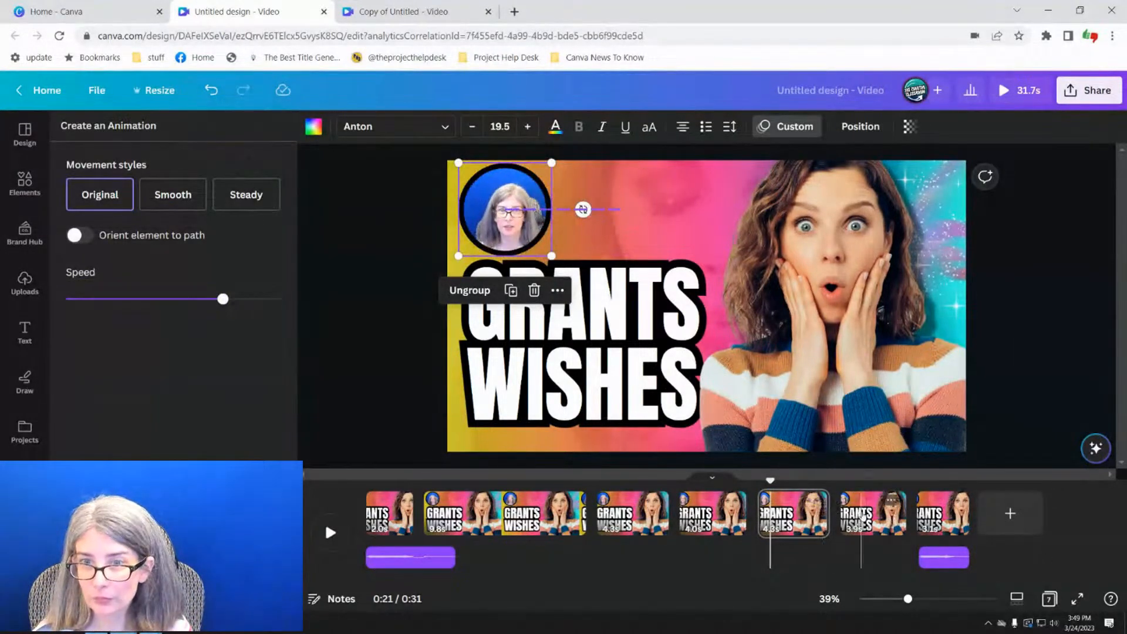
left_click(861, 510)
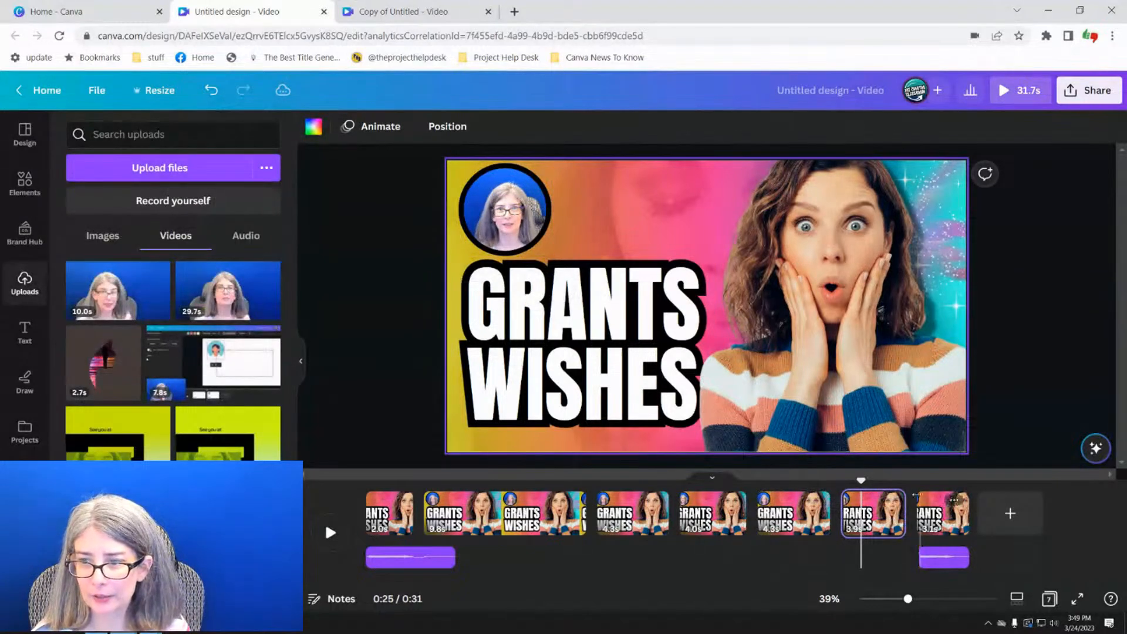
left_click(926, 510)
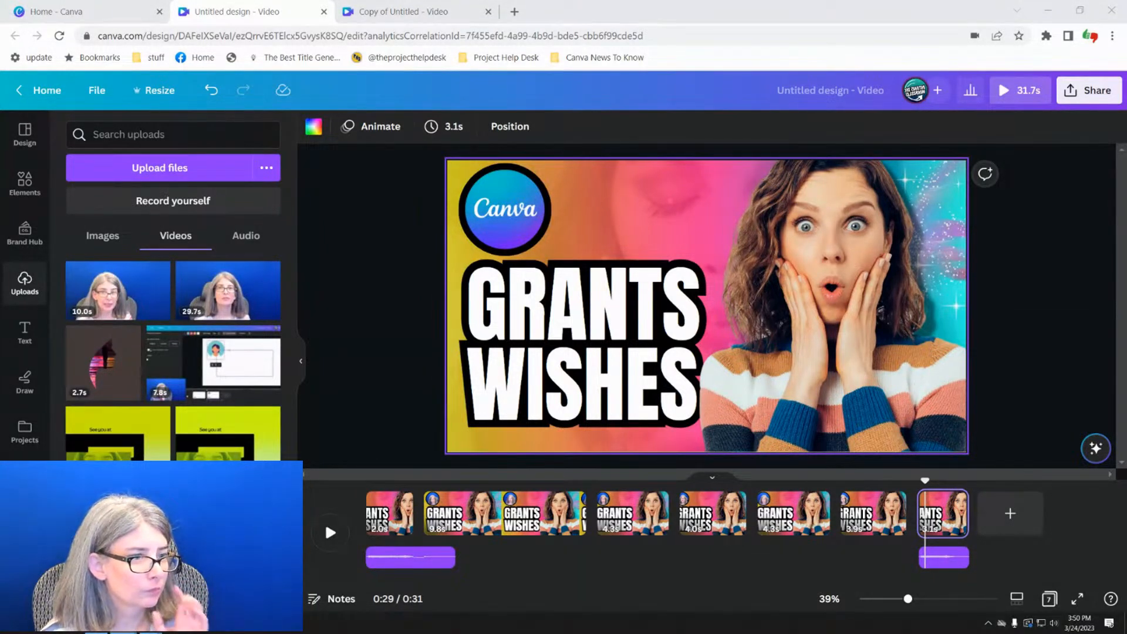
left_click(377, 384)
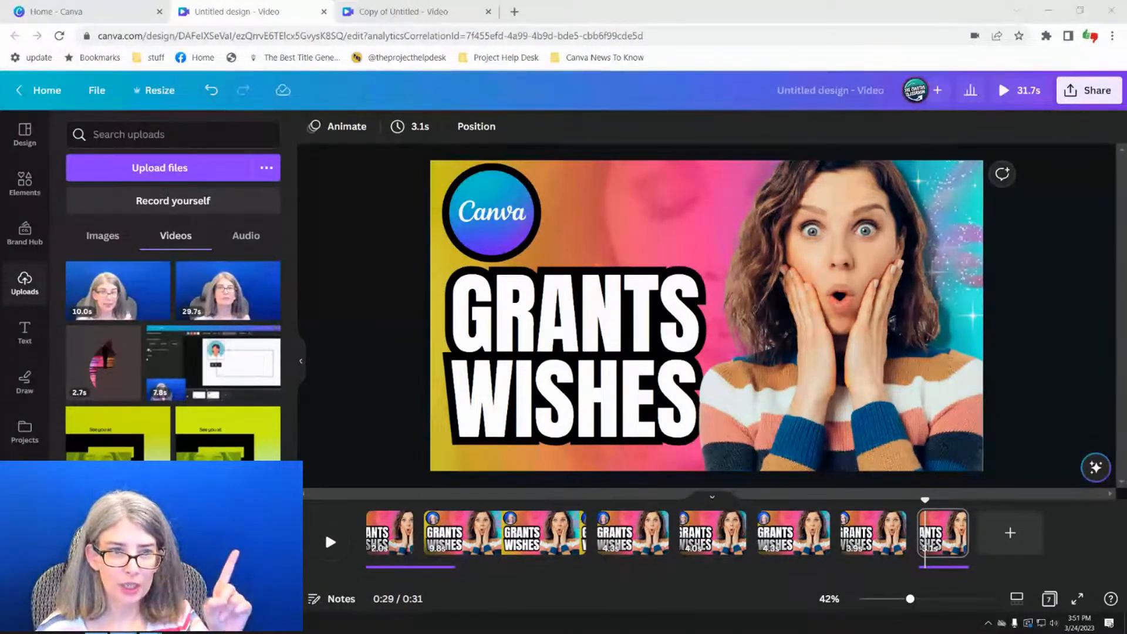
left_click(388, 349)
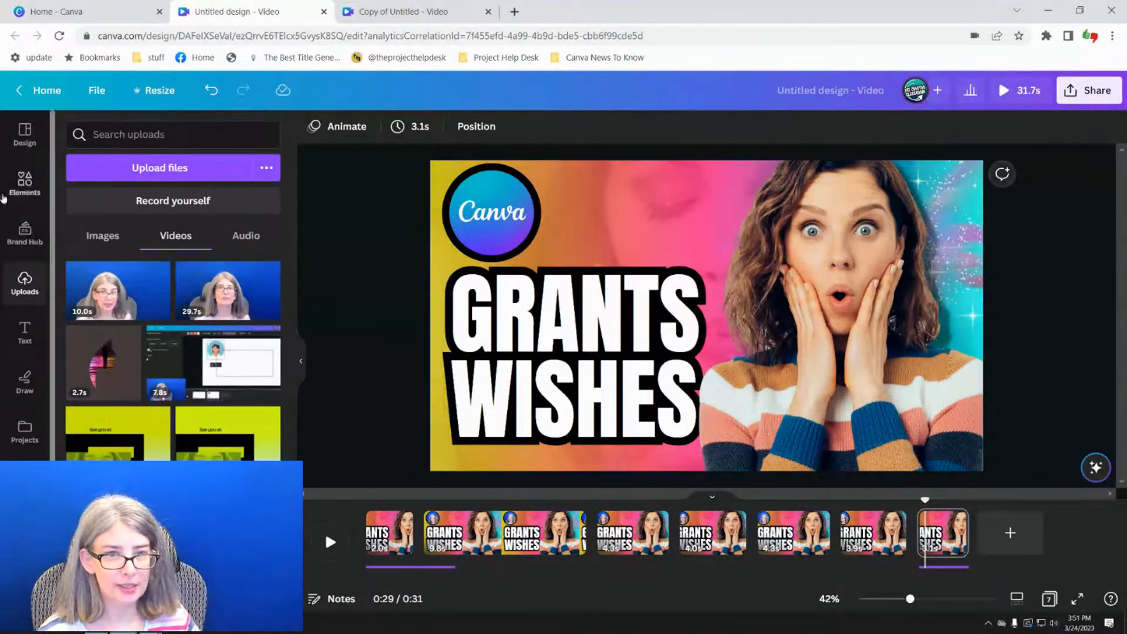
- View all brand colors in the editor and open the colors of THE CREATOR CLASSROOM brand kit from the Canva home page
left_click(24, 233)
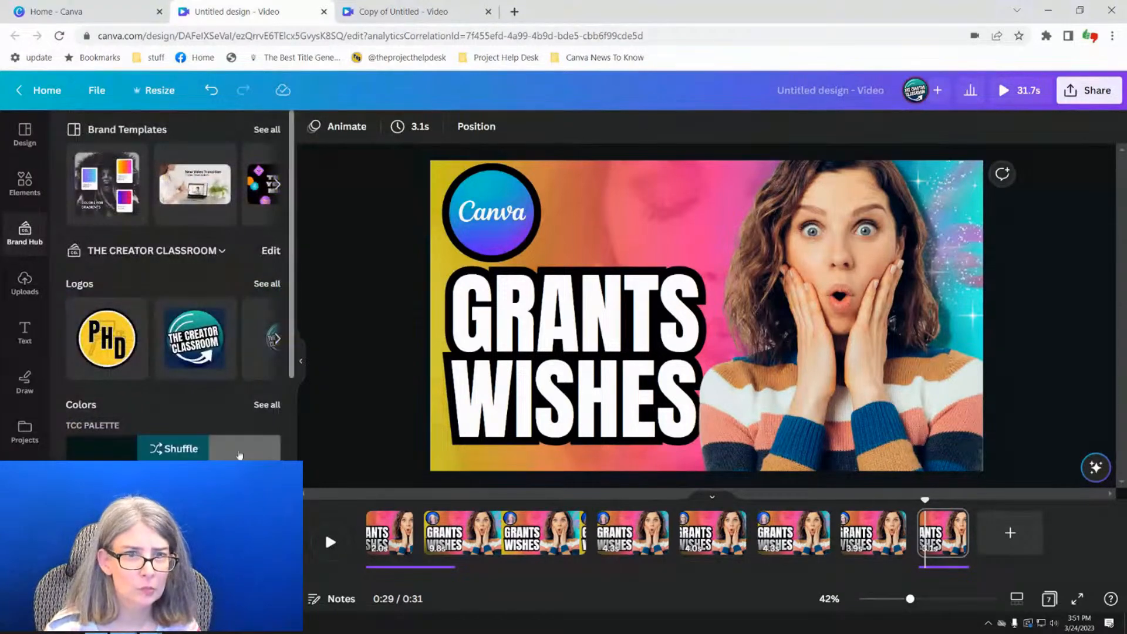
left_click(266, 405)
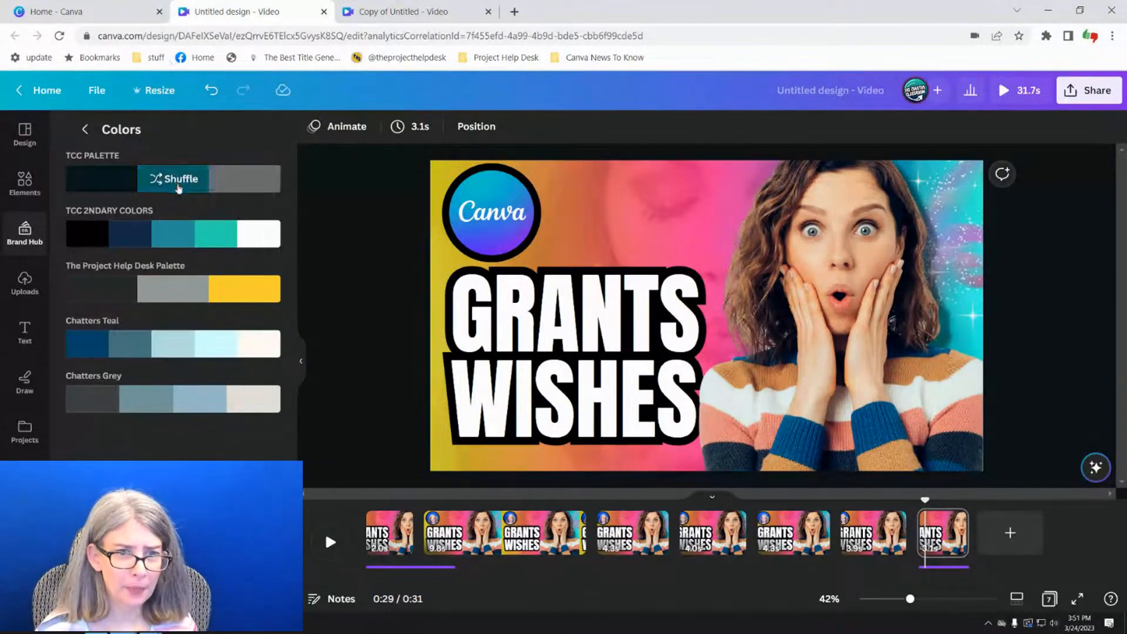
left_click(90, 10)
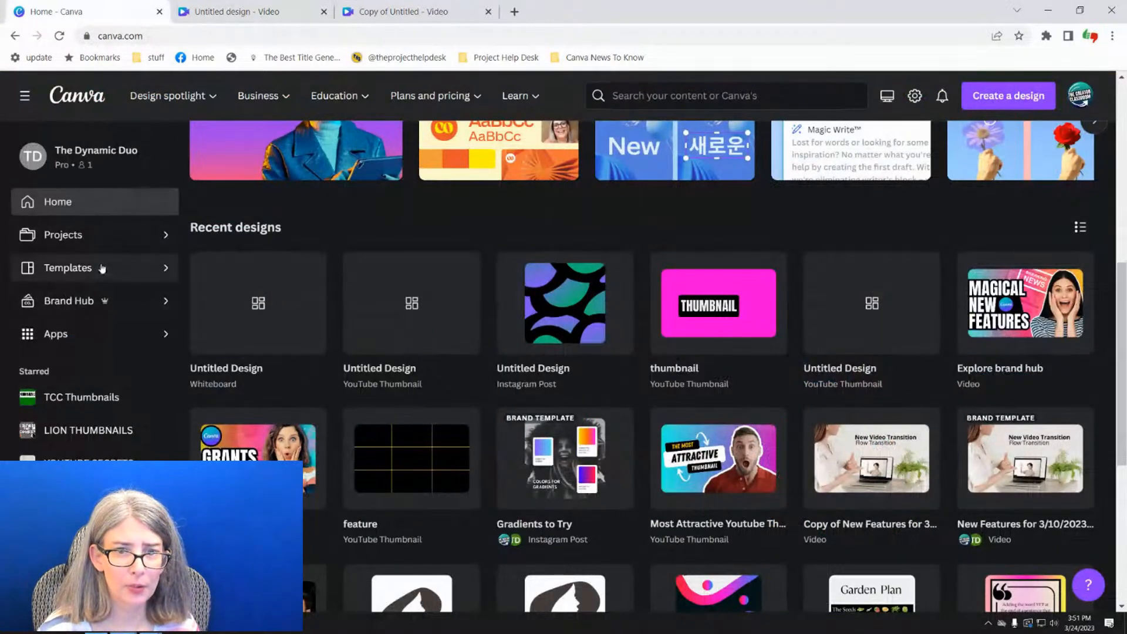
left_click(78, 299)
left_click(281, 316)
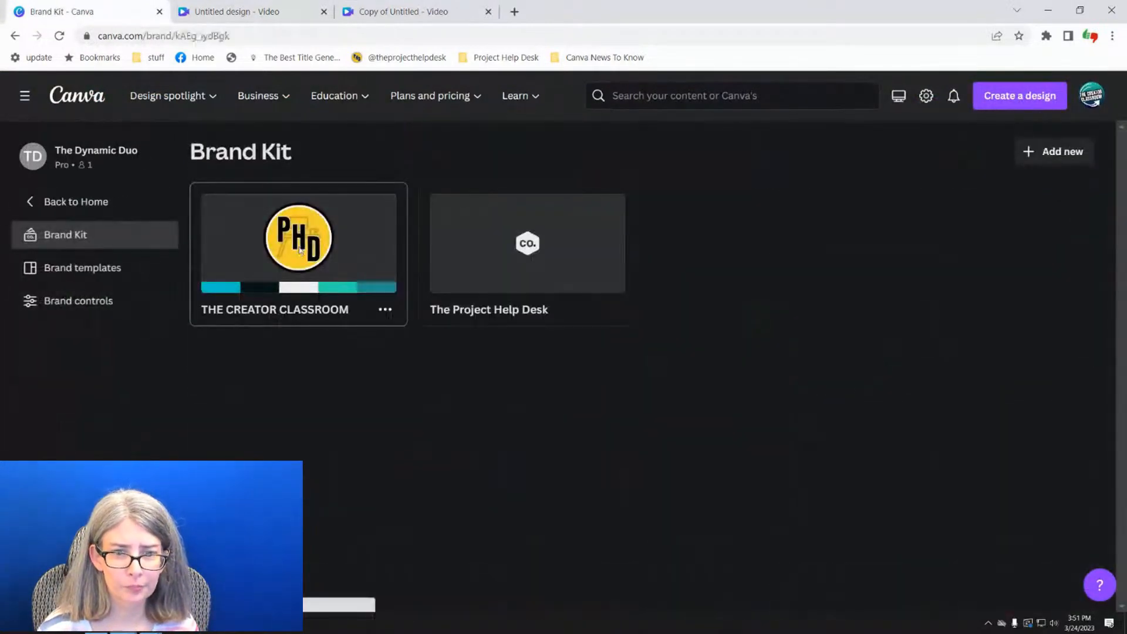
scroll(385, 404, "down", 5)
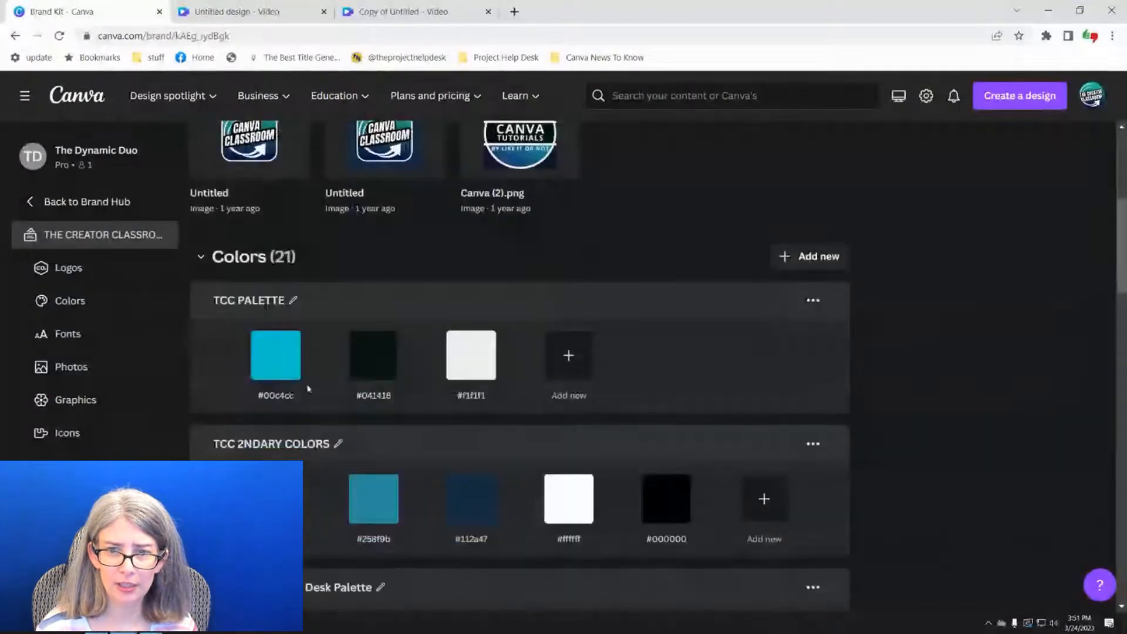
- Add a color to the TCC PALETTE, picking red #E61414, give it a CMYK value, and shift its hue to green #14E694
left_click(569, 355)
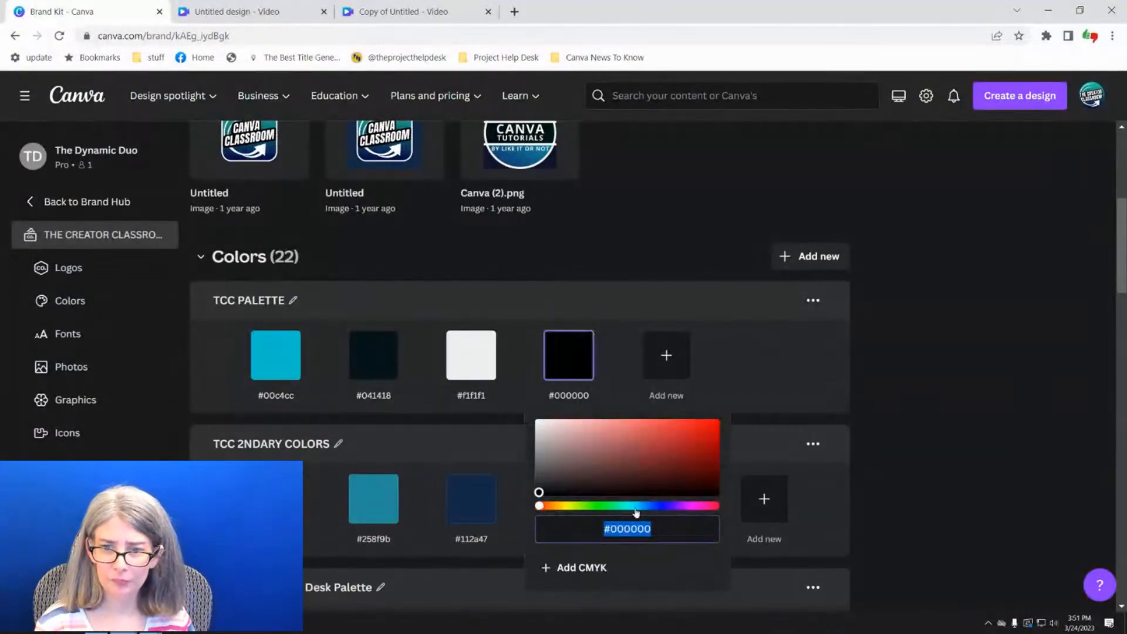
left_click_drag(653, 469, 704, 427)
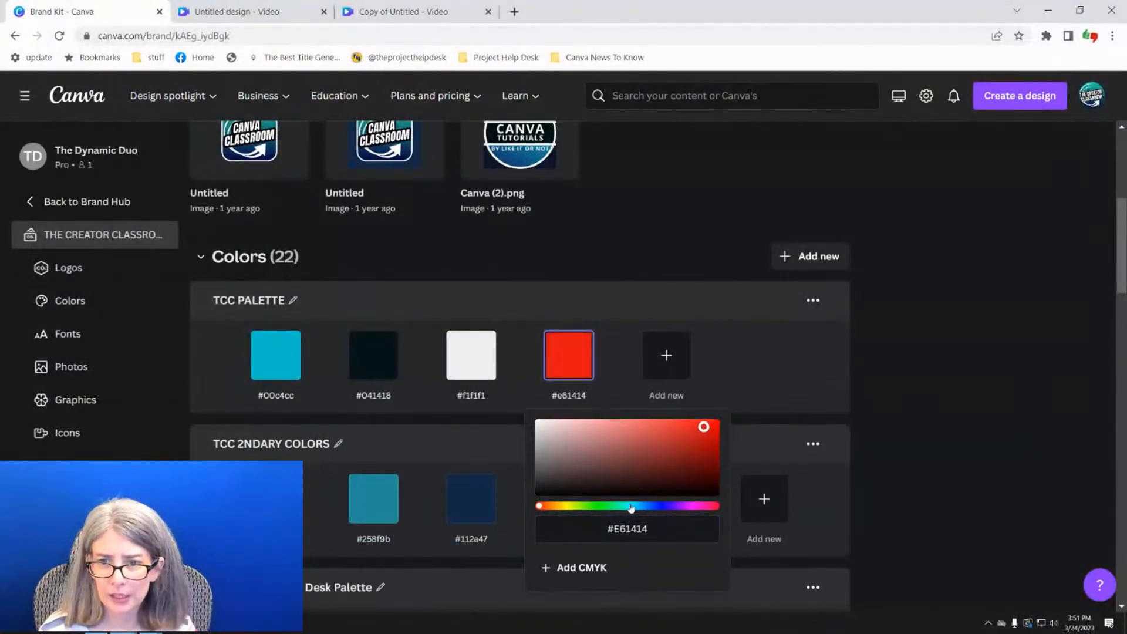
left_click(572, 567)
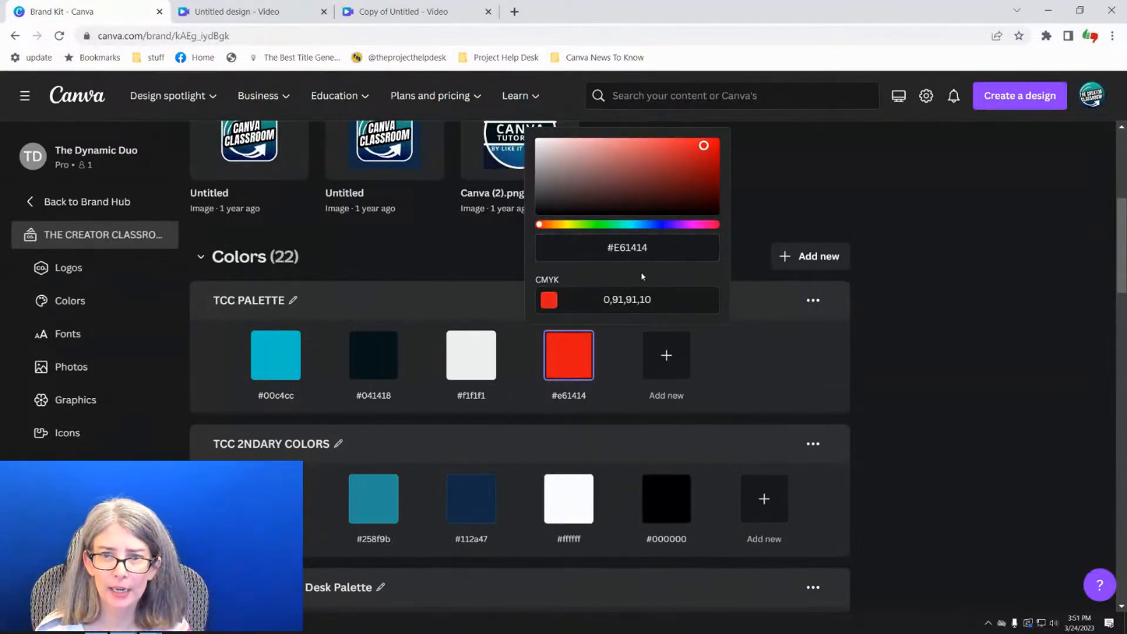
mouse_move(618, 227)
left_mouse_down()
mouse_move(658, 225)
mouse_move(616, 225)
left_mouse_up()
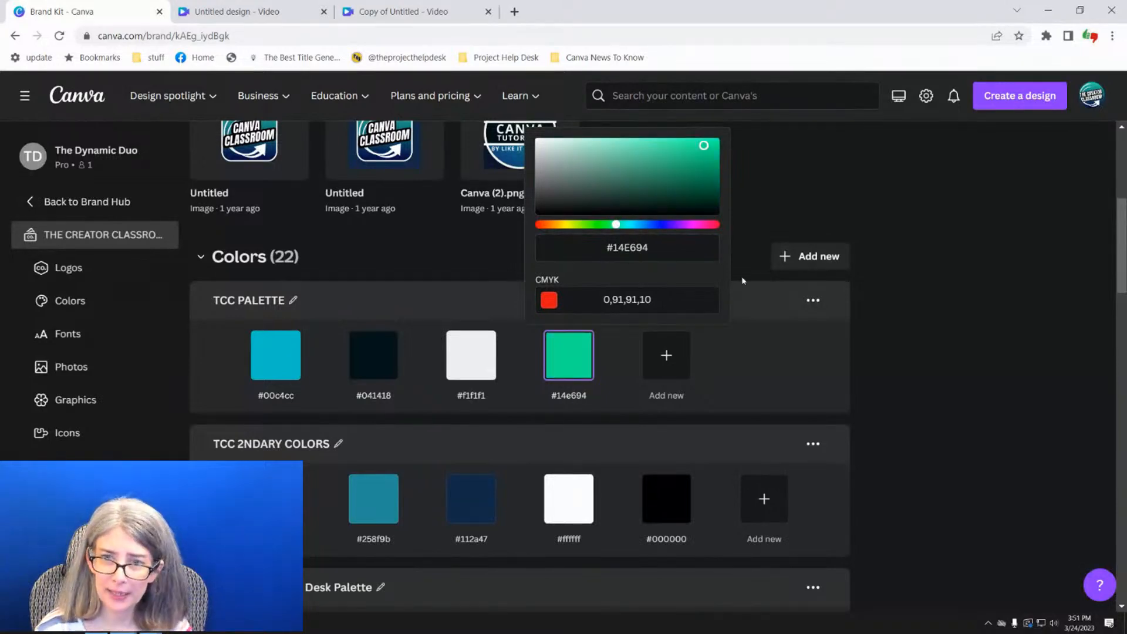
- Change the new TCC PALETTE color to blue #2b14e6, show the palette's options, and delete that color
scroll(736, 275, "up", 2)
left_click_drag(671, 362, 660, 361)
left_click(814, 437)
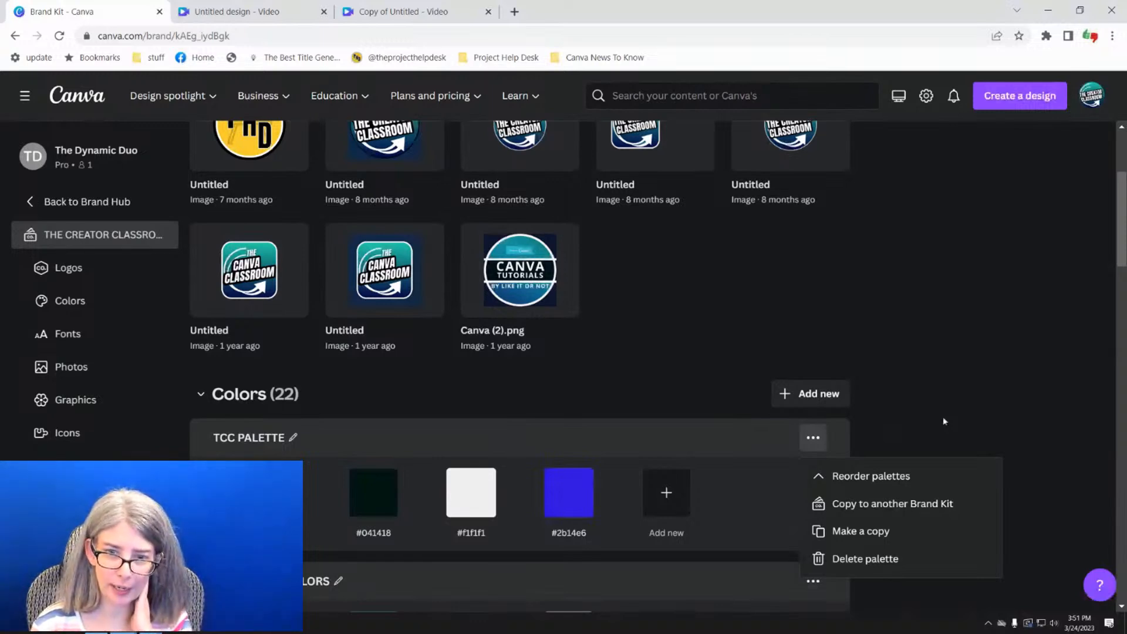
left_click(592, 470)
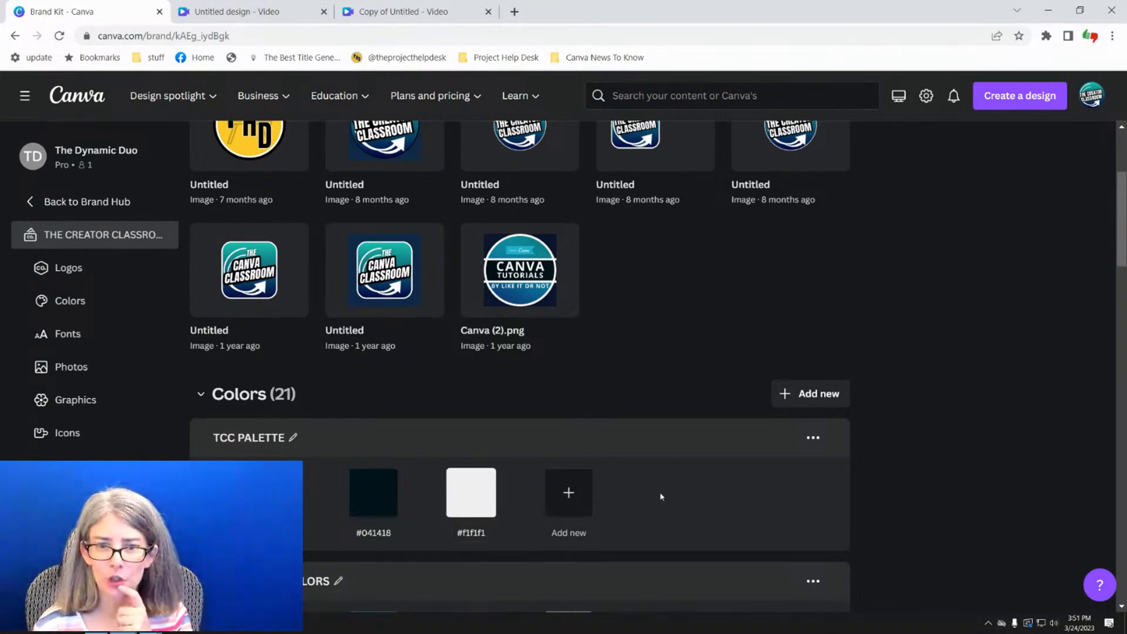
- Look through the brand kit's color palettes, fonts and logos, ending at the beginning of the kit
scroll(549, 527, "down", 4)
scroll(533, 520, "down", 10)
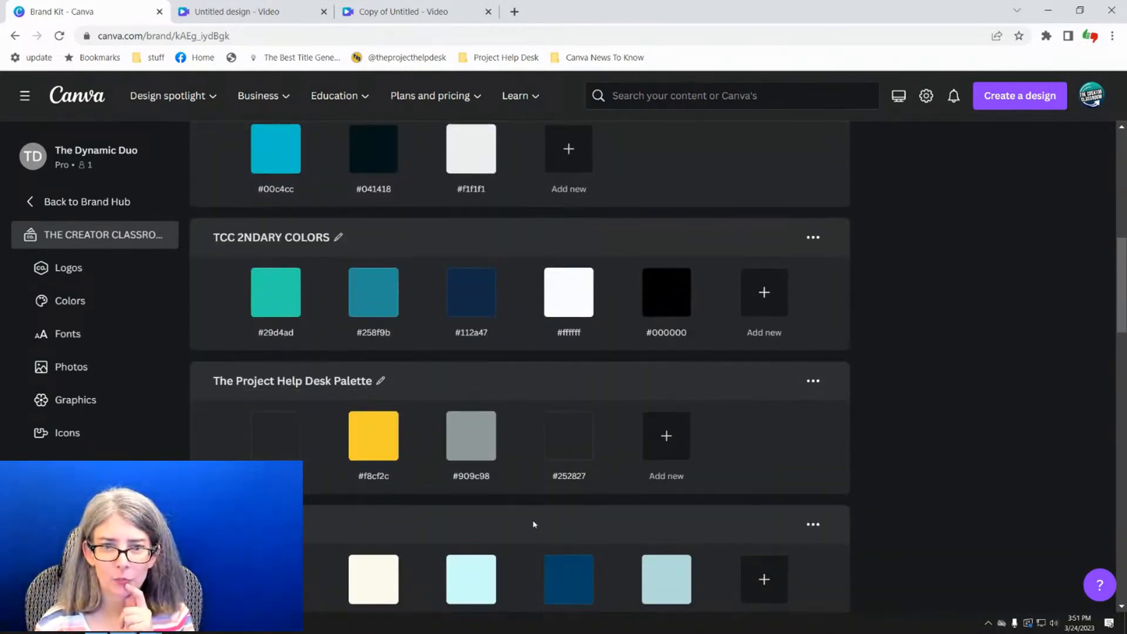
scroll(531, 521, "down", 4)
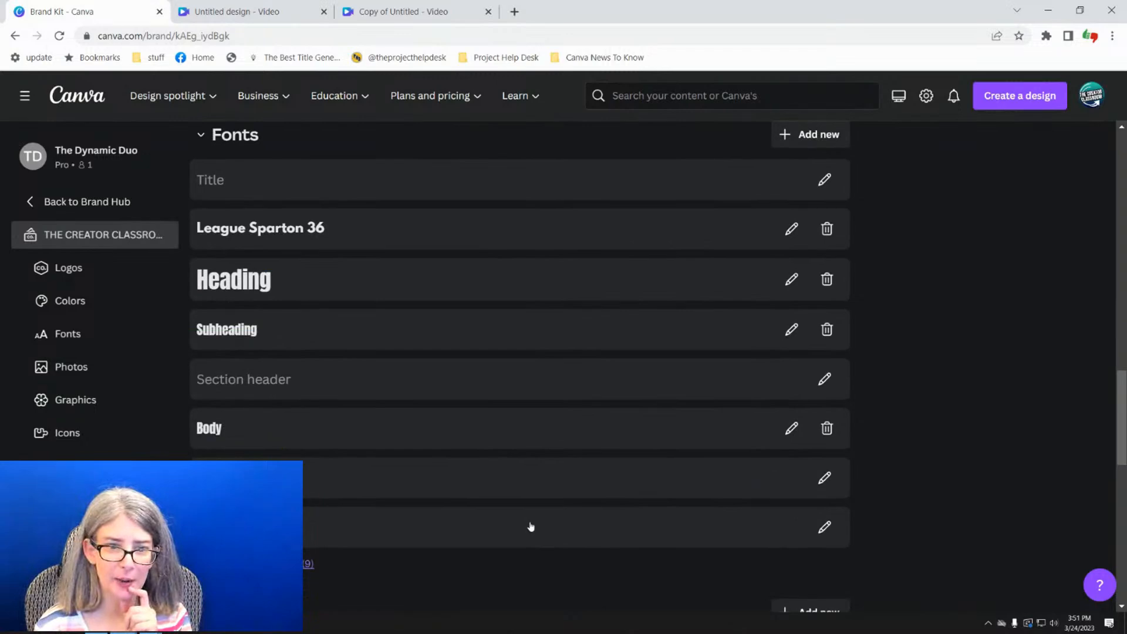
scroll(531, 522, "up", 16)
scroll(531, 527, "up", 5)
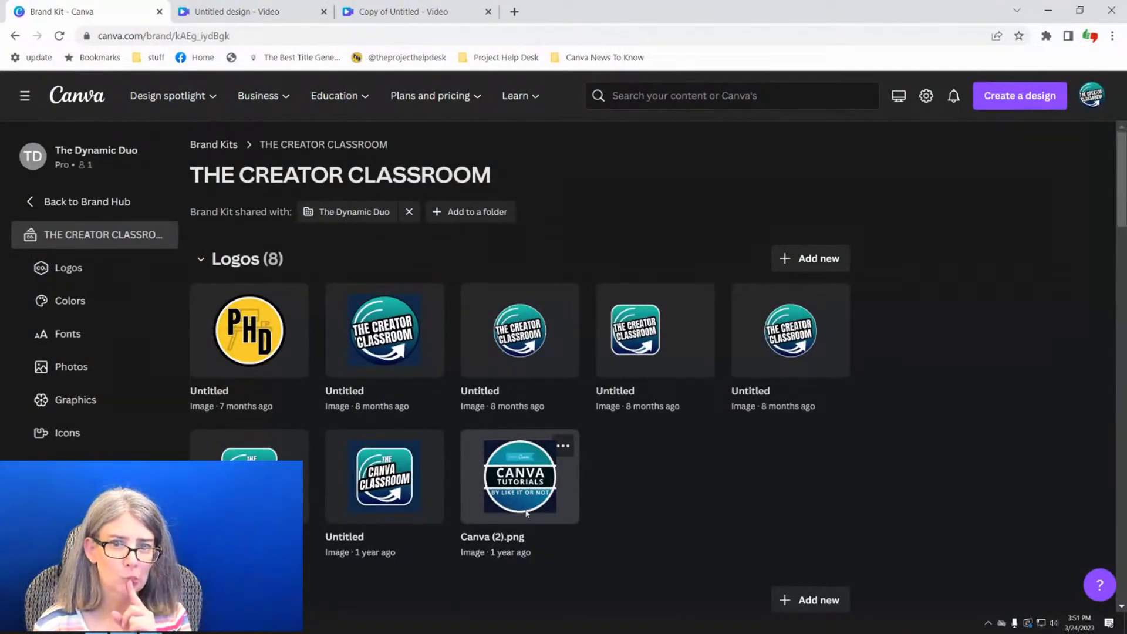
- Leave the brand kit, return from the copied design to the Canva home page, and create a blank video design
scroll(528, 510, "down", 6)
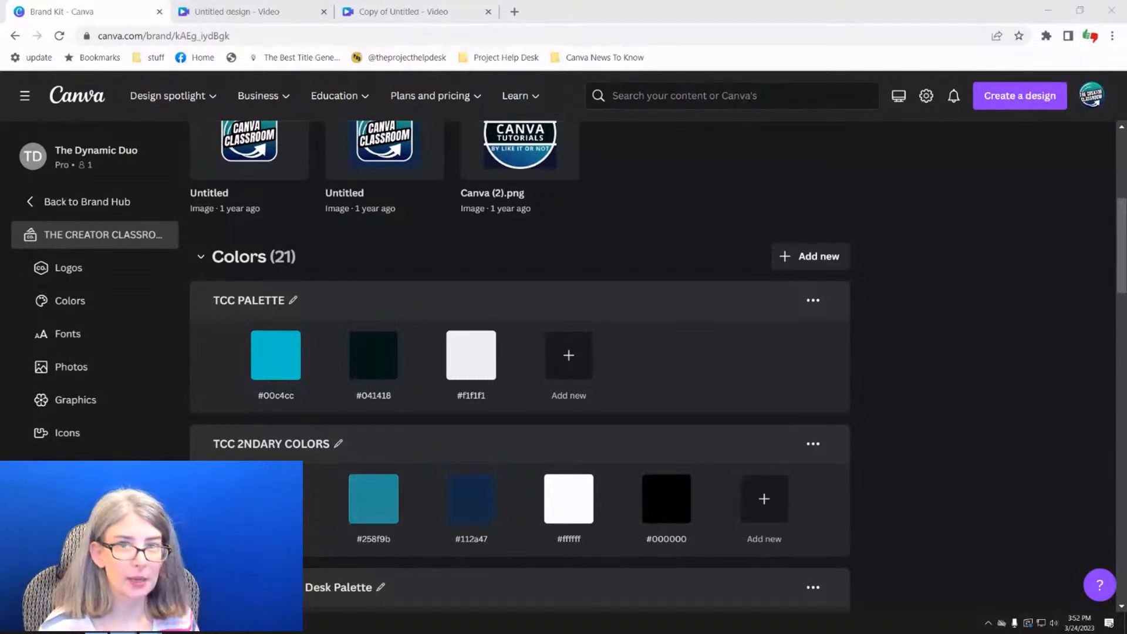
left_click(256, 7)
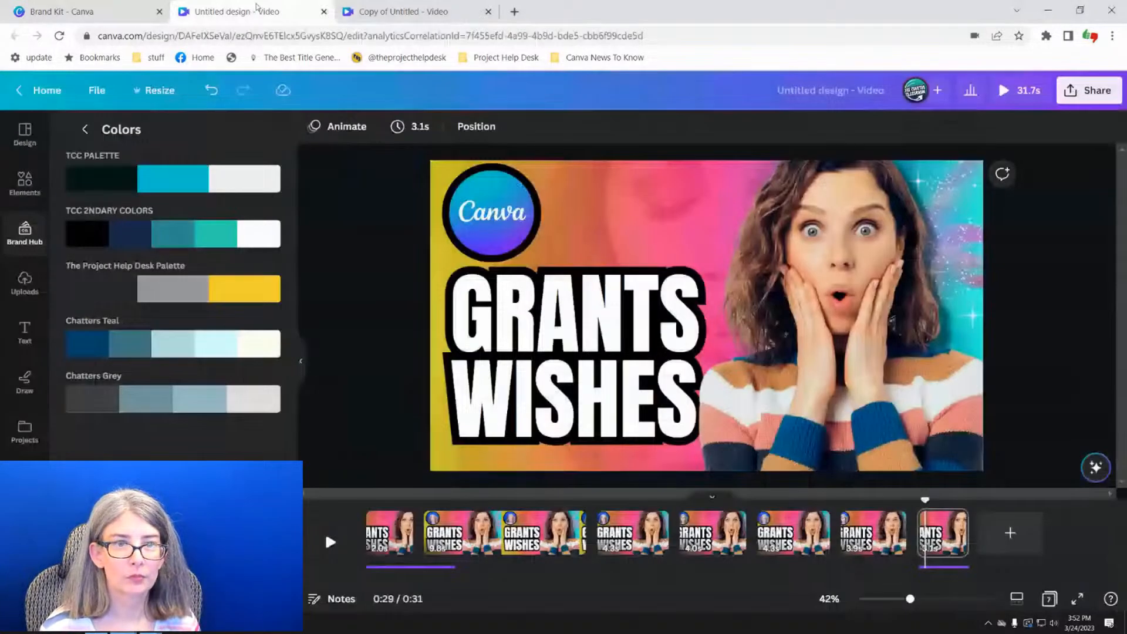
left_click(405, 11)
left_click(37, 90)
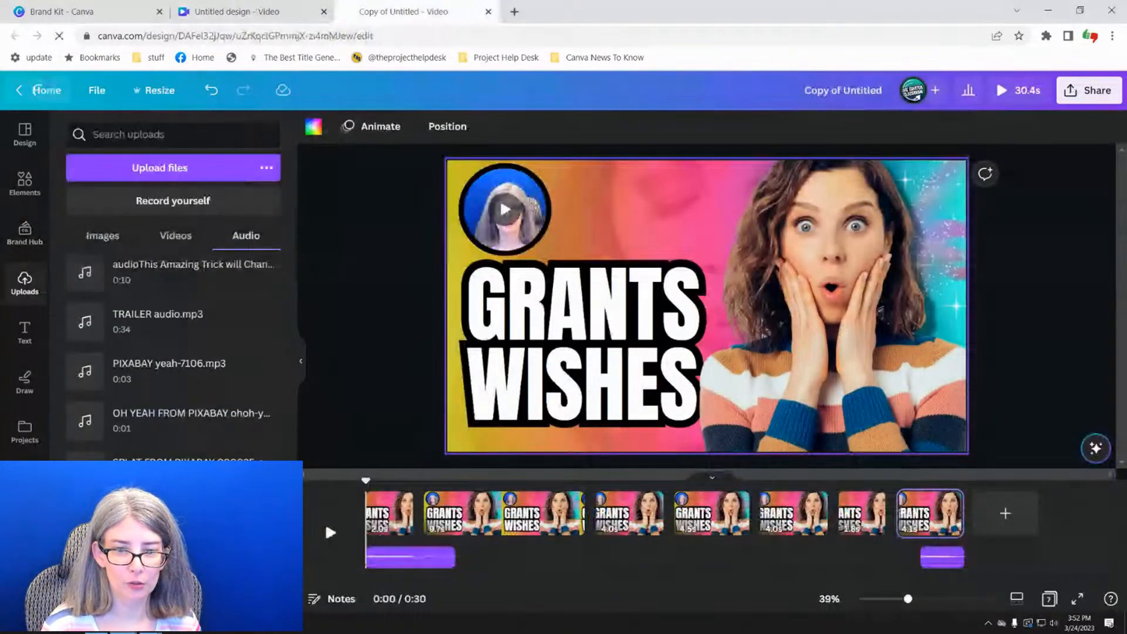
scroll(387, 387, "down", 2)
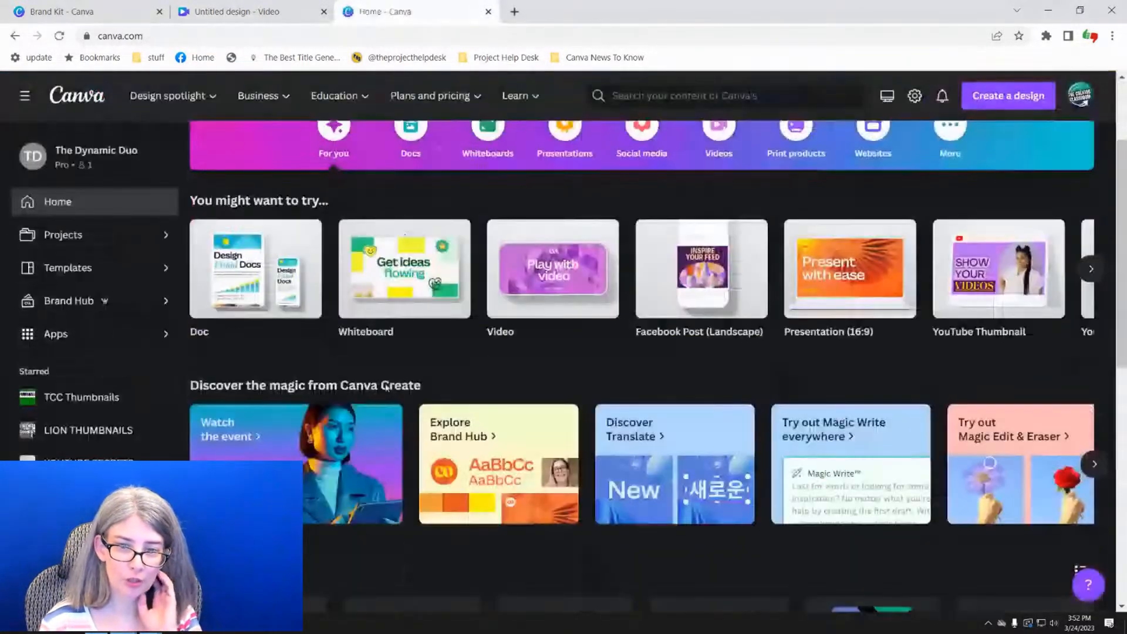
scroll(387, 387, "up", 2)
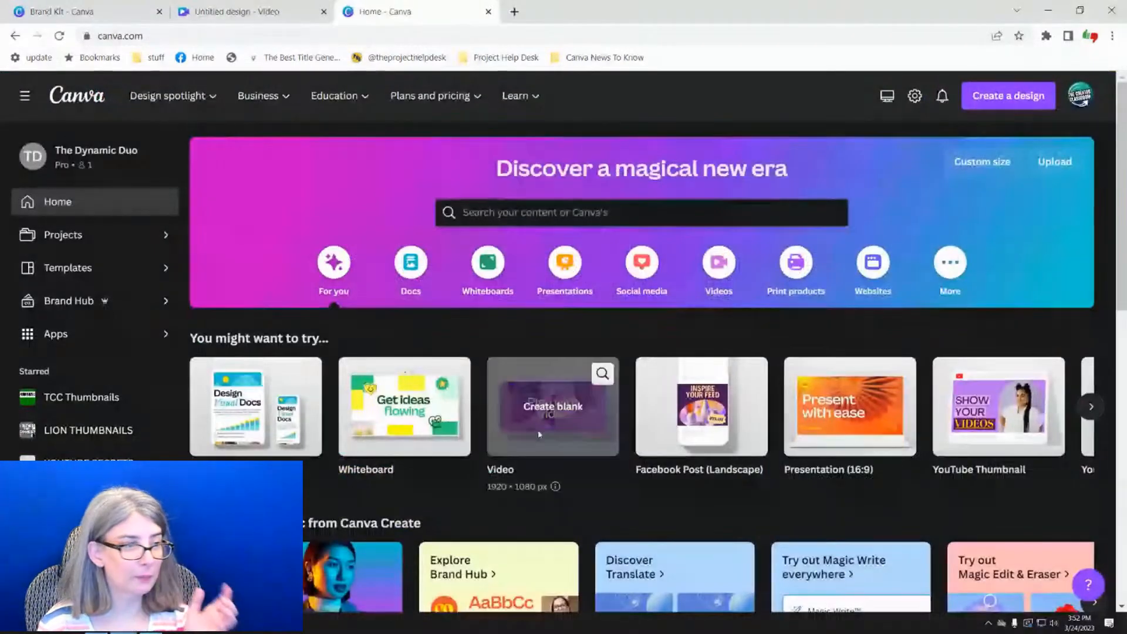
left_click(551, 402)
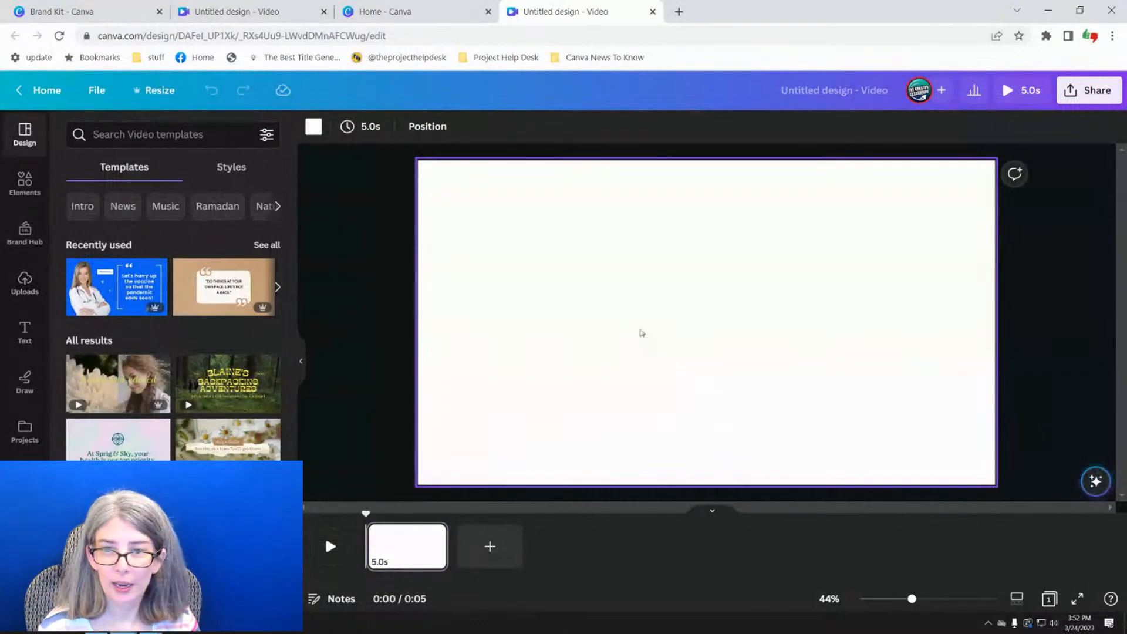
- Add a teal square to the blank page, duplicate it, and space the two squares apart at the same height
key("r")
left_click(831, 344)
left_click(686, 329)
left_click_drag(686, 329, 496, 283)
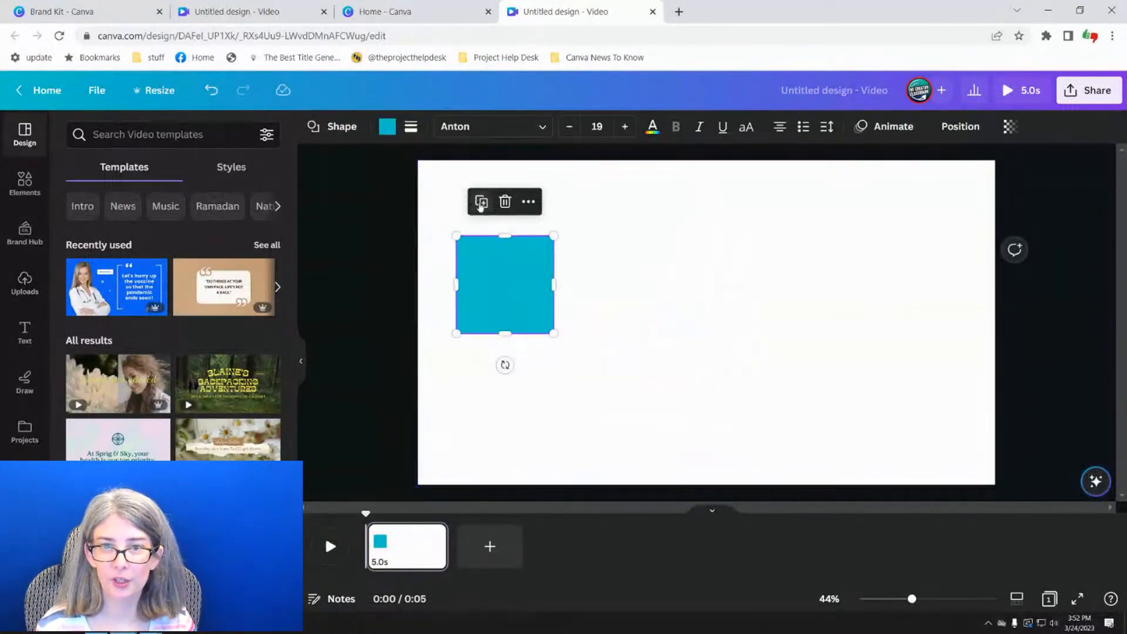
key("ctrl+d")
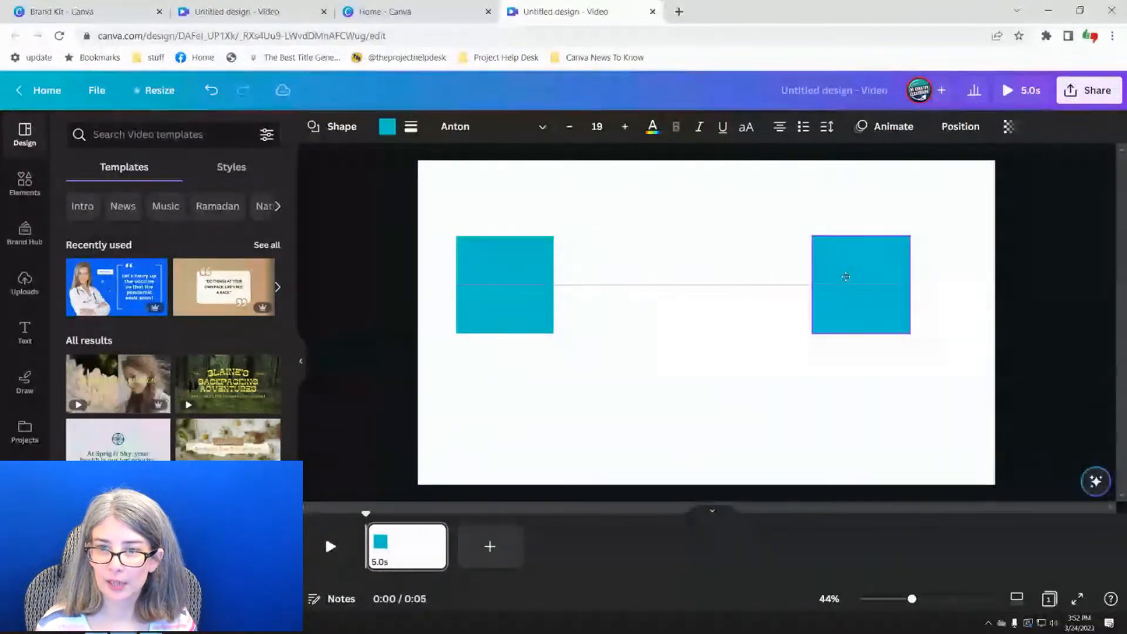
left_click_drag(496, 272, 568, 272)
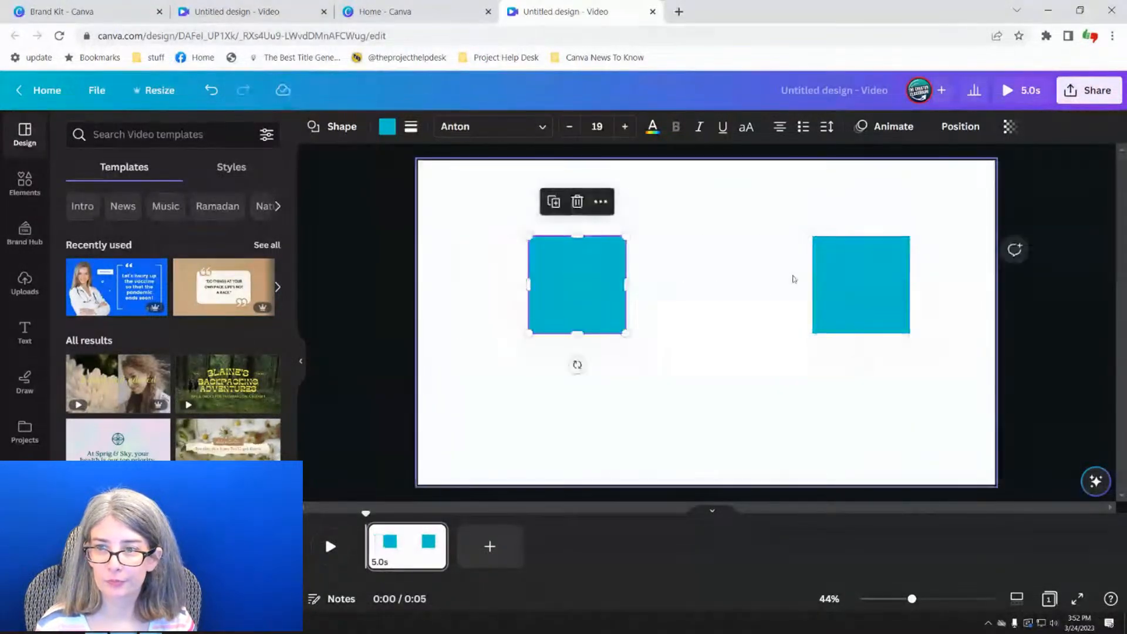
left_click(800, 278)
left_click_drag(837, 299, 793, 298)
- Create straight custom motion paths that make the two squares swap places, removing and redrawing the left square's path once
left_click(569, 291)
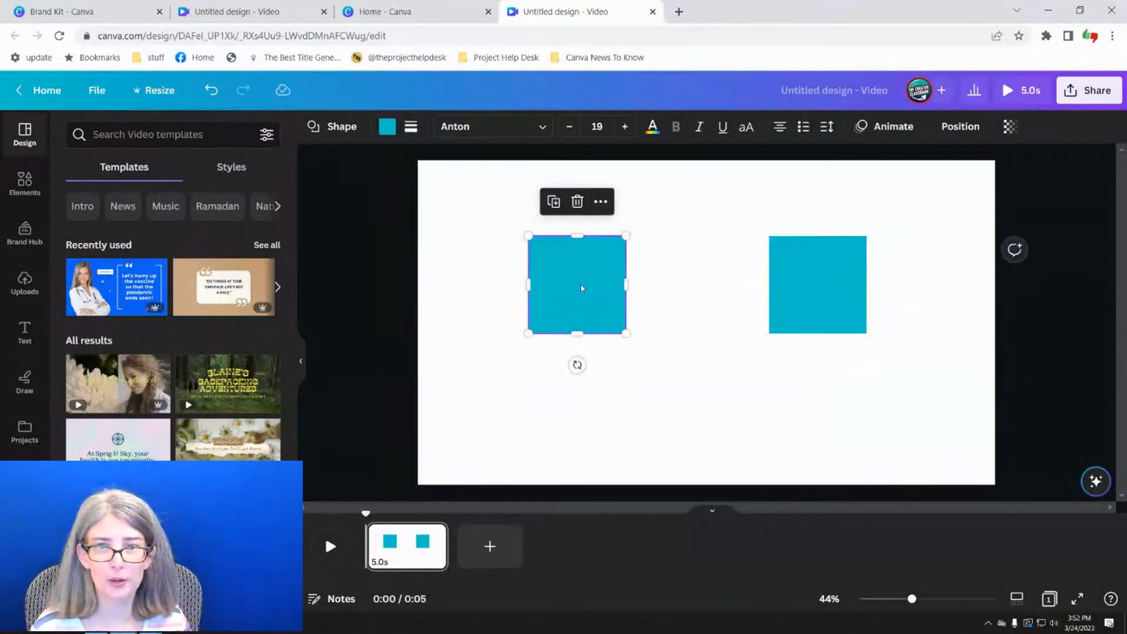
left_click(888, 126)
left_click(215, 182)
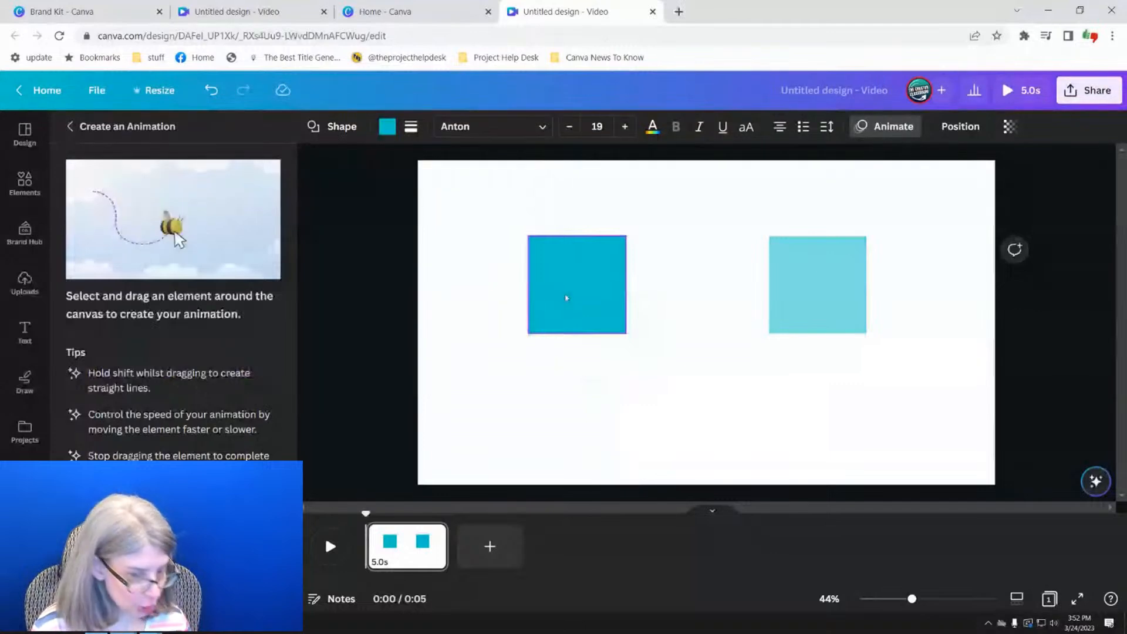
mouse_move(562, 300)
left_mouse_down()
mouse_move(831, 301)
mouse_move(806, 302)
left_mouse_up()
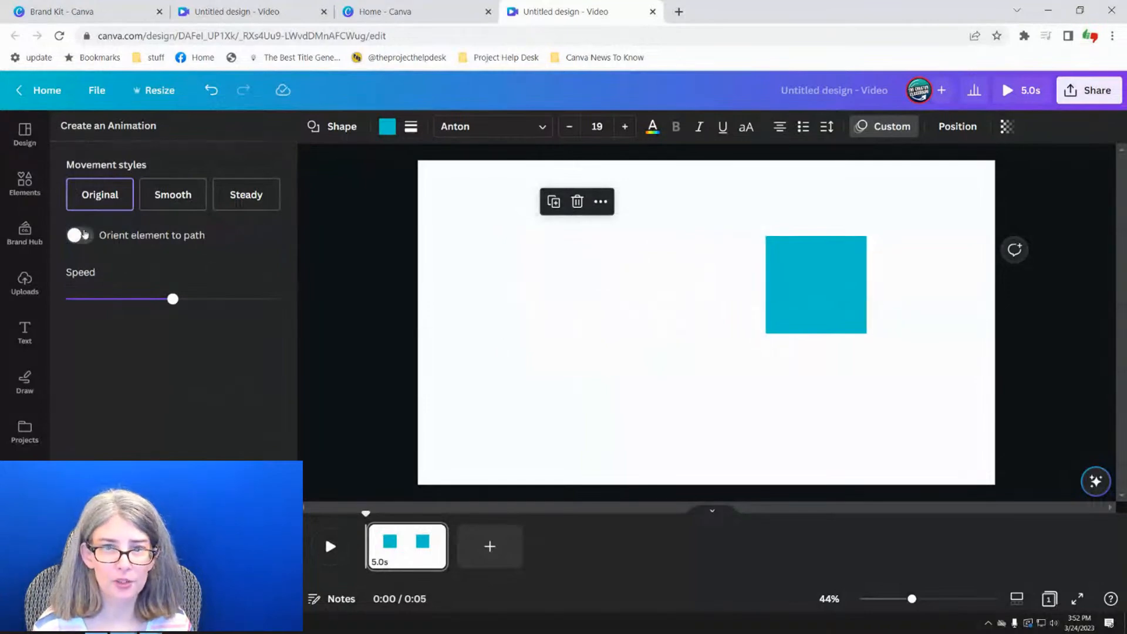
left_click(176, 587)
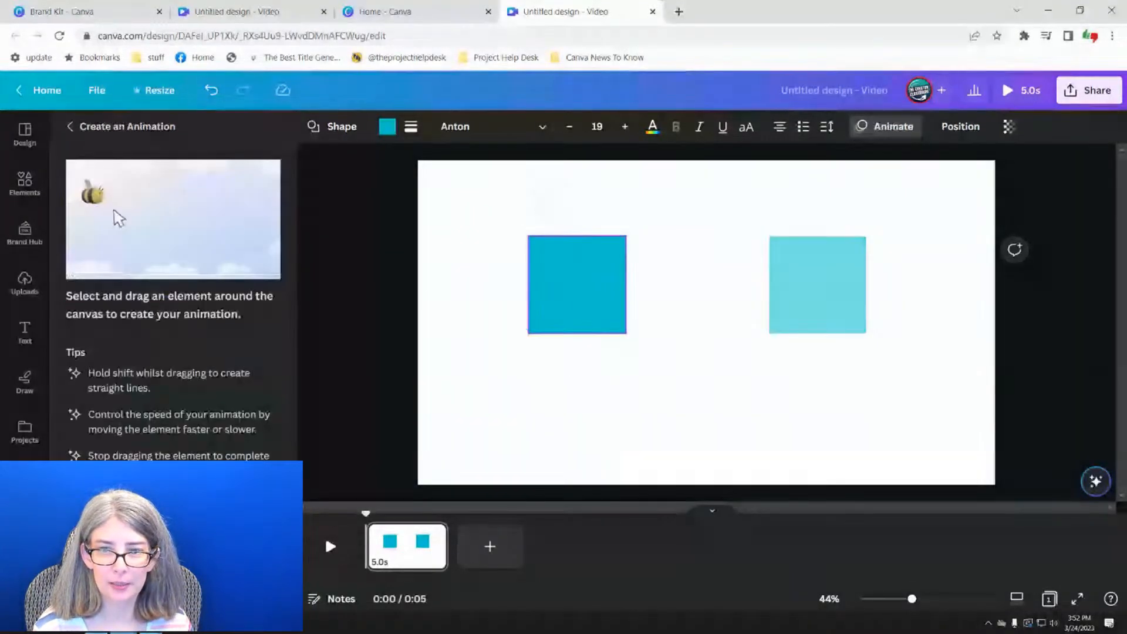
left_click_drag(572, 296, 812, 288)
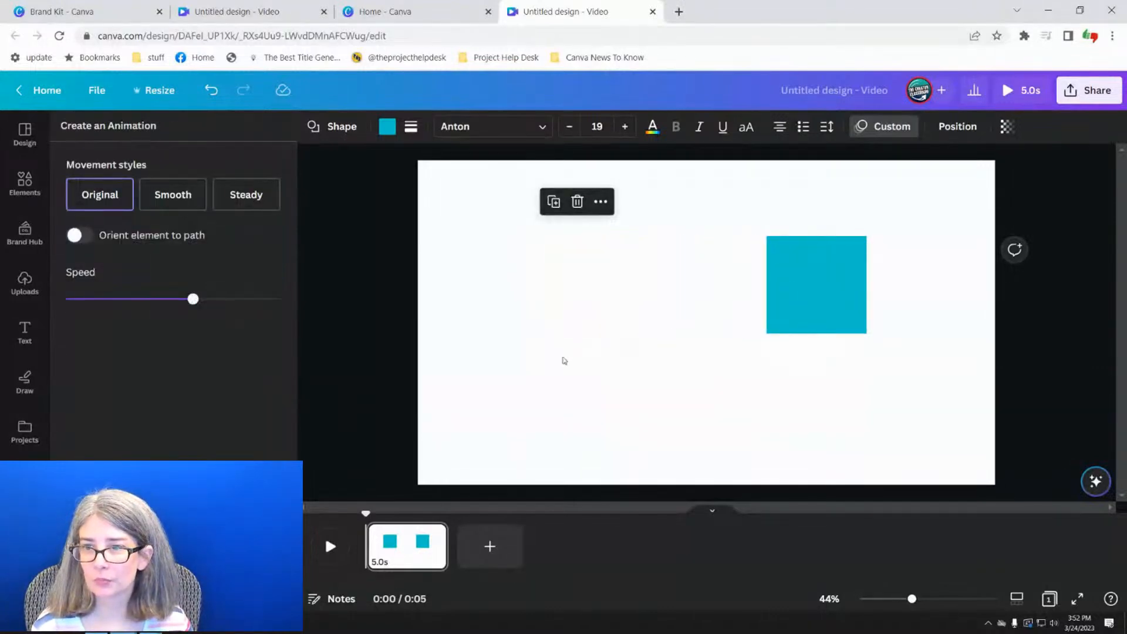
left_click(778, 282)
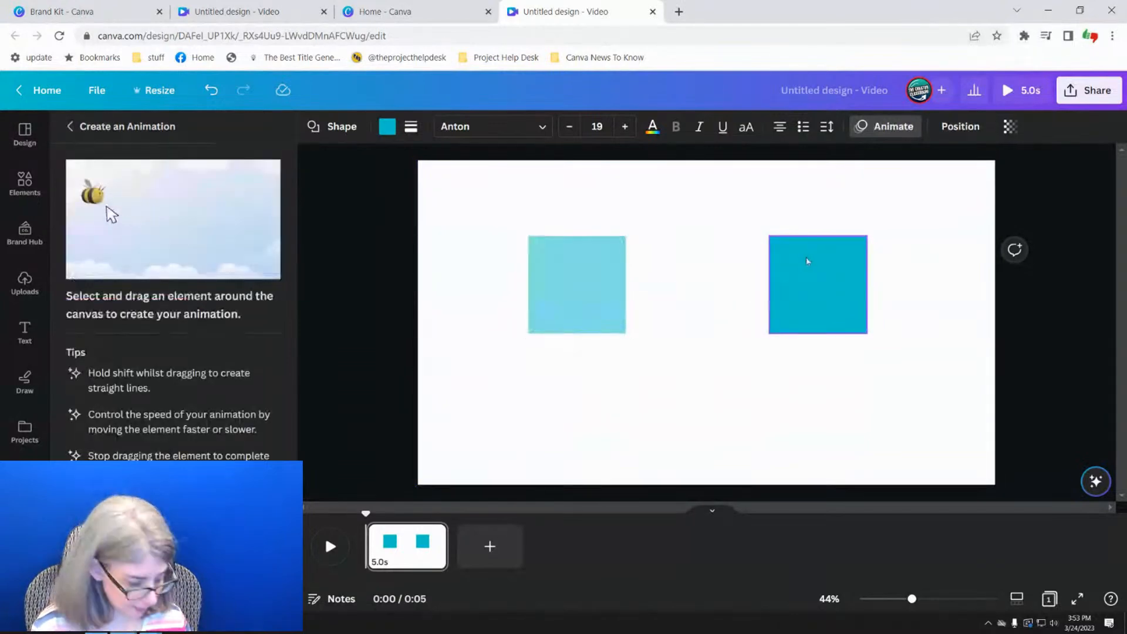
left_click_drag(817, 274, 579, 278)
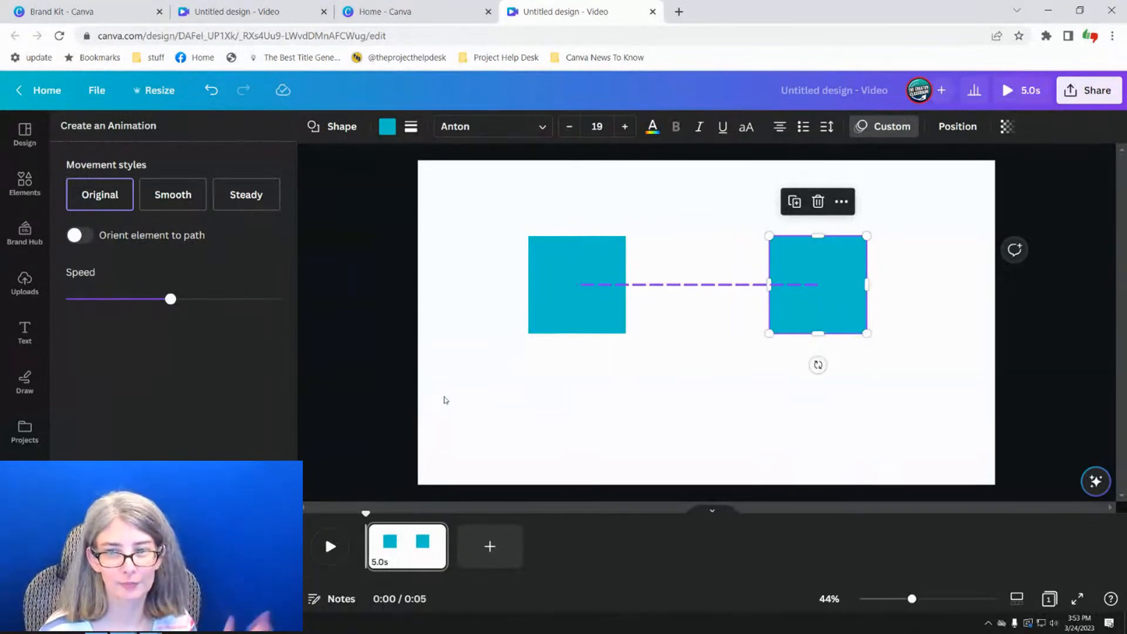
- Move the left animated square lower on the page and preview its path with the Original and Smooth movement styles
left_click(584, 302)
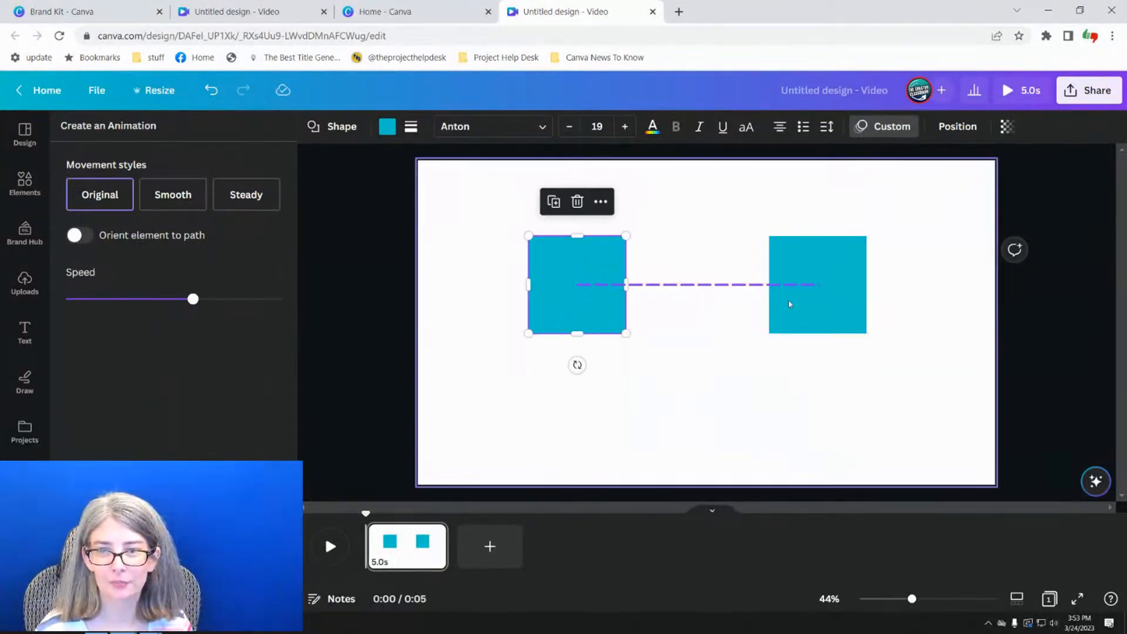
left_click_drag(587, 314, 579, 420)
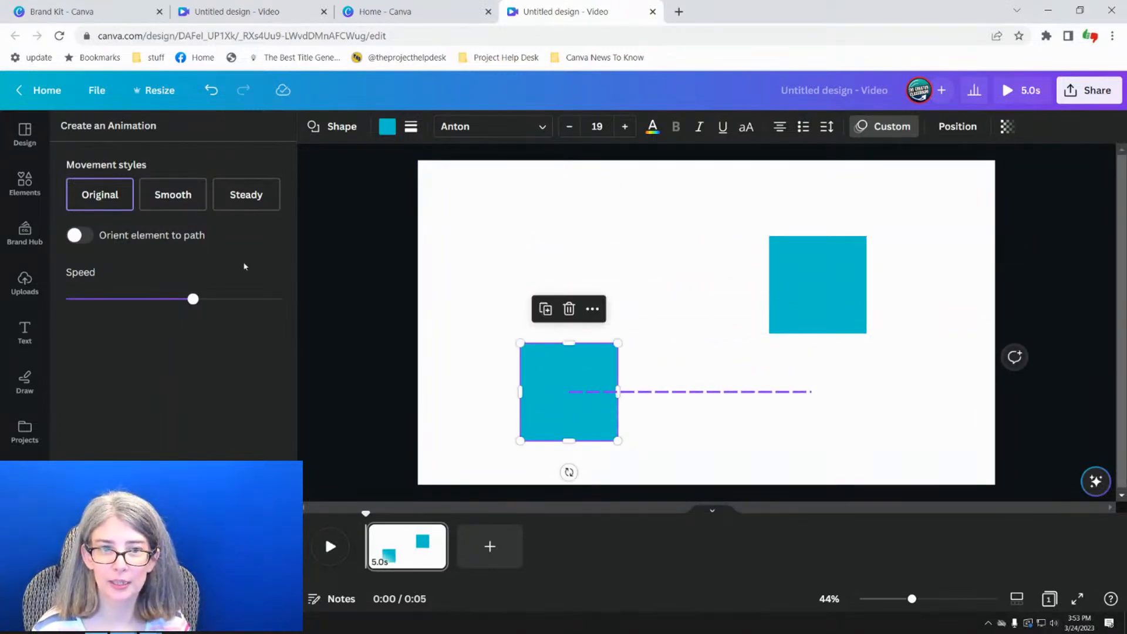
left_click(101, 199)
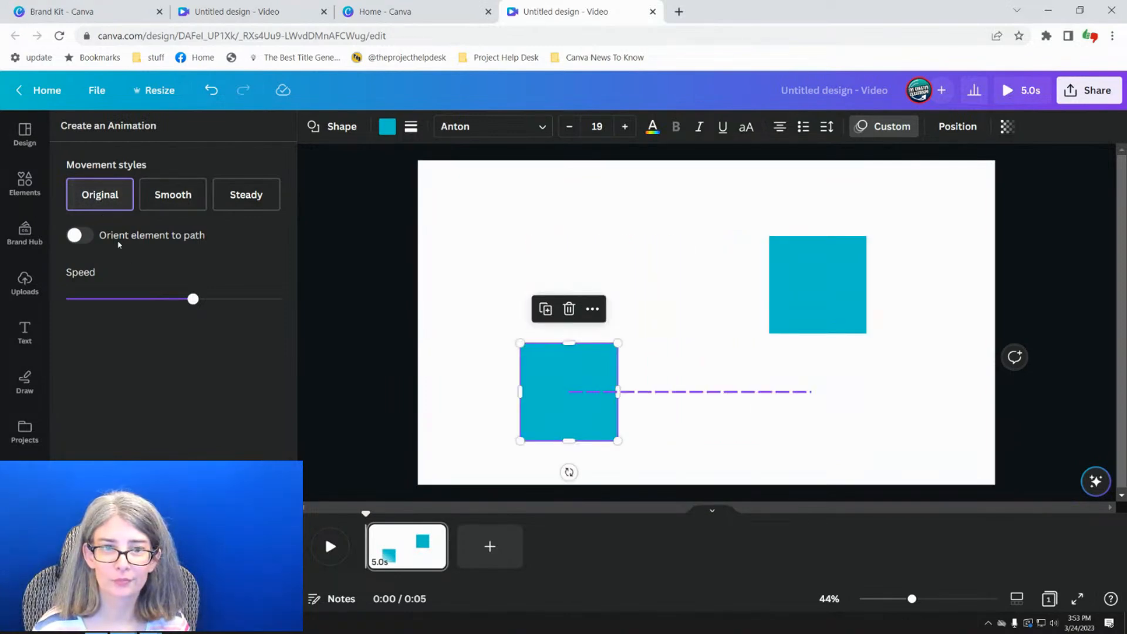
left_click(126, 201)
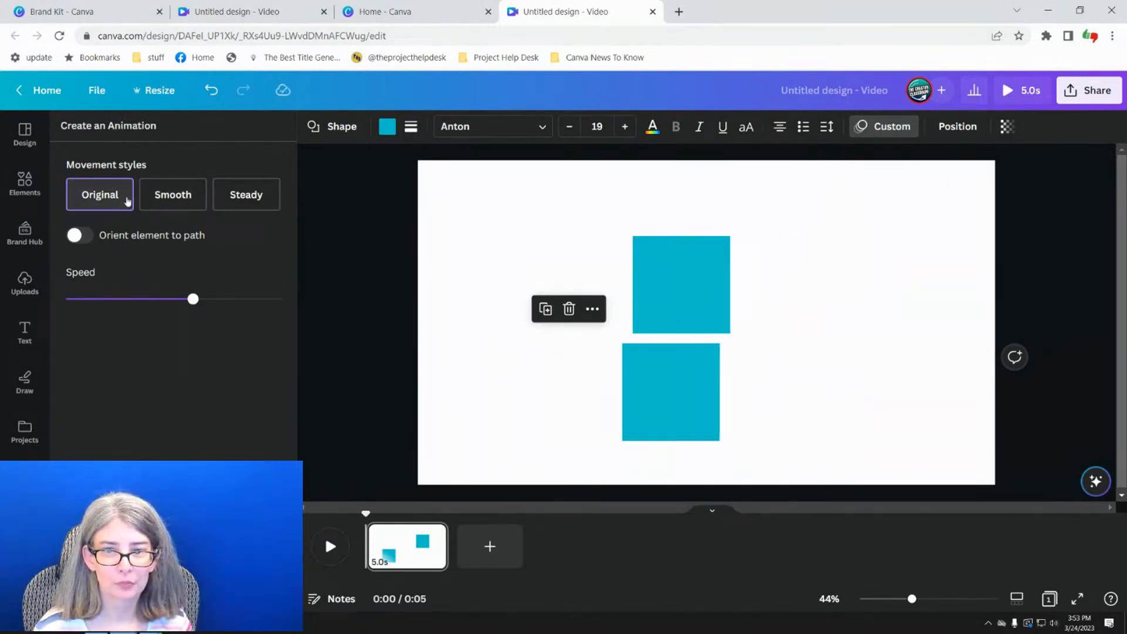
left_click(178, 201)
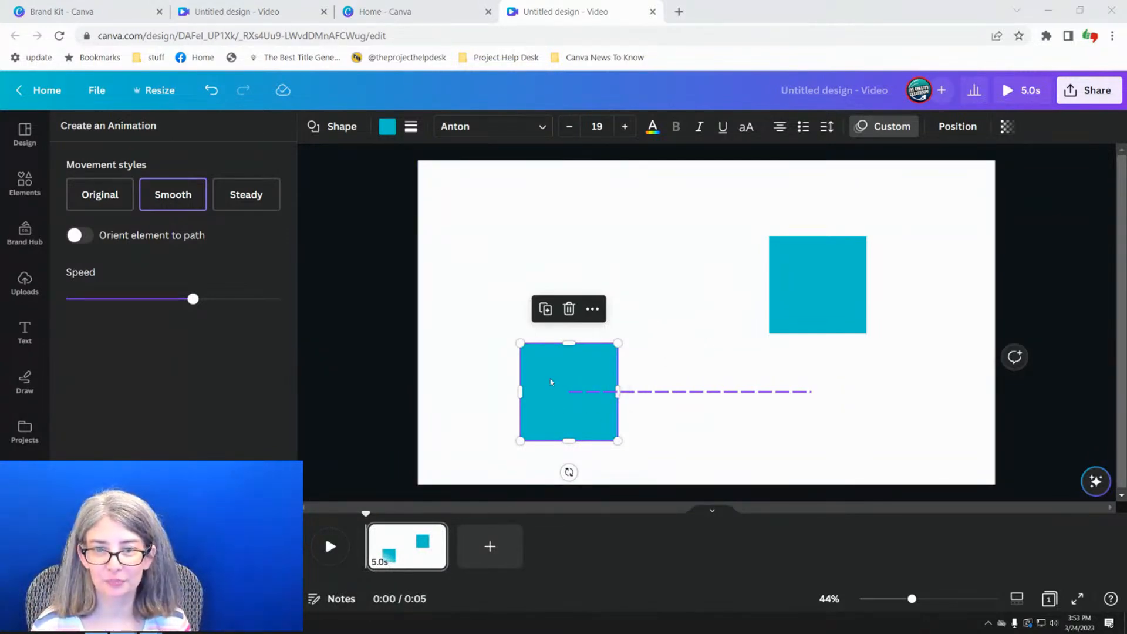
- Move the animated square to the upper left, rotate it to 33°, and preview Smooth movement while toggling Orient element to path
left_click_drag(552, 382, 500, 264)
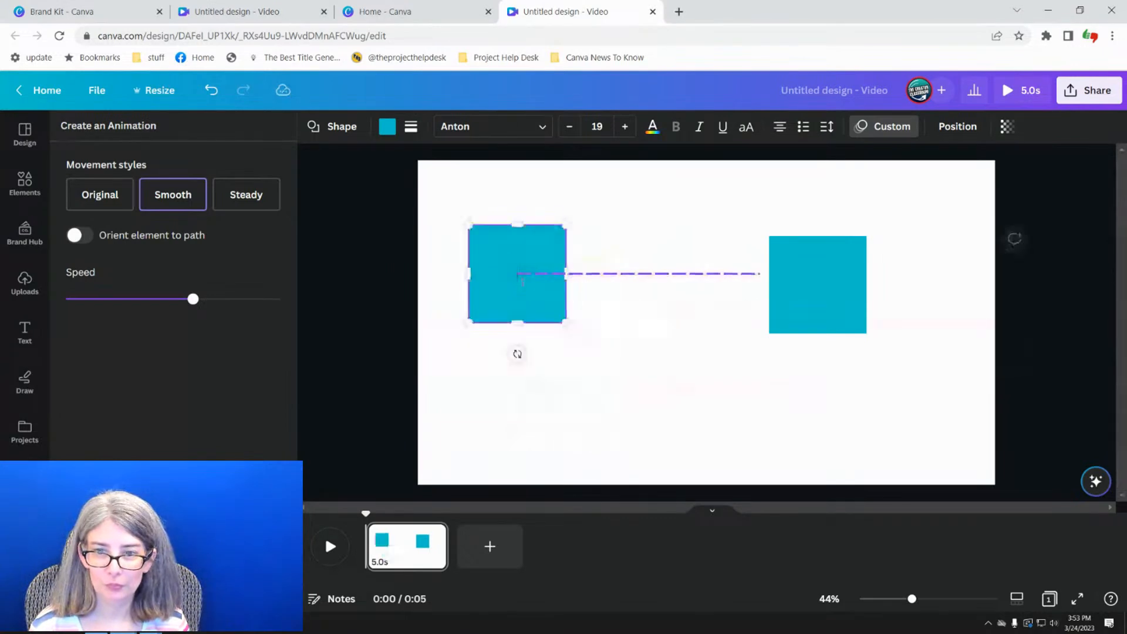
left_click_drag(518, 354, 483, 327)
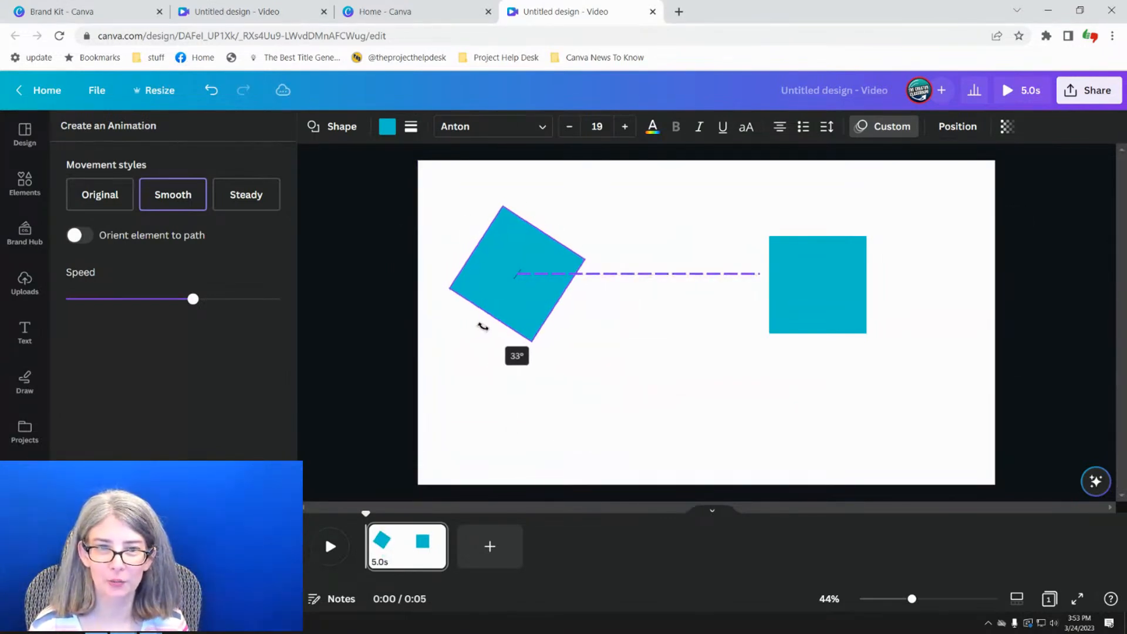
left_click(187, 195)
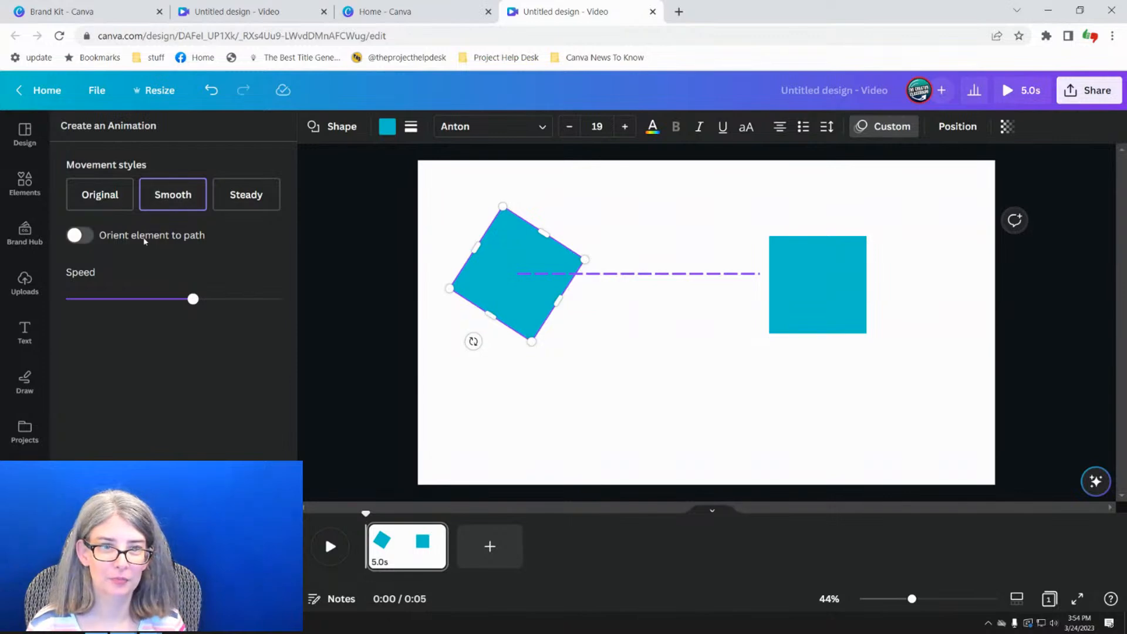
left_click(80, 236)
left_click(89, 238)
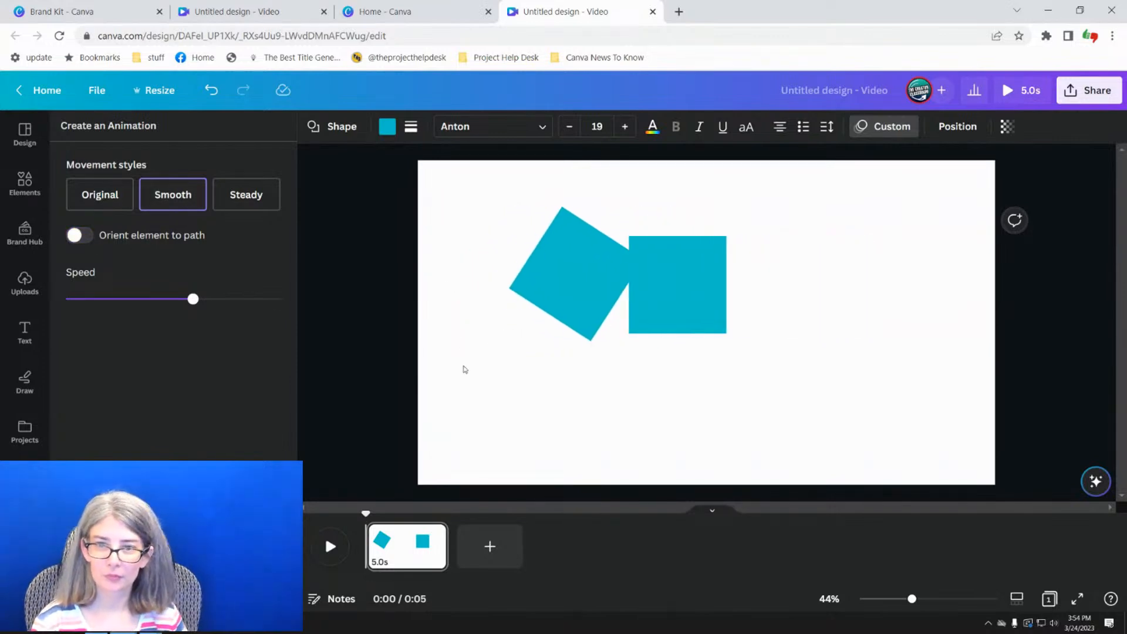
- Select both animated squares and delete them from the page
left_click(373, 287)
left_click_drag(411, 235, 1024, 335)
key("Delete")
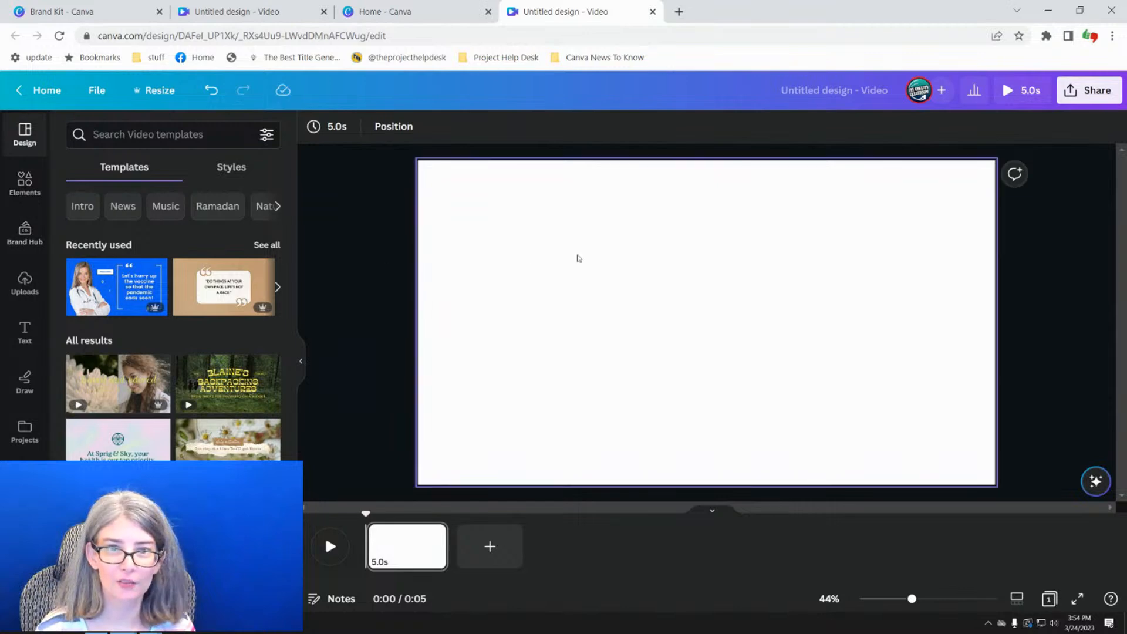
- Add the yellow pointing-hand sticker from the elements, shrink it, and place it near the page's lower right corner
left_click(25, 183)
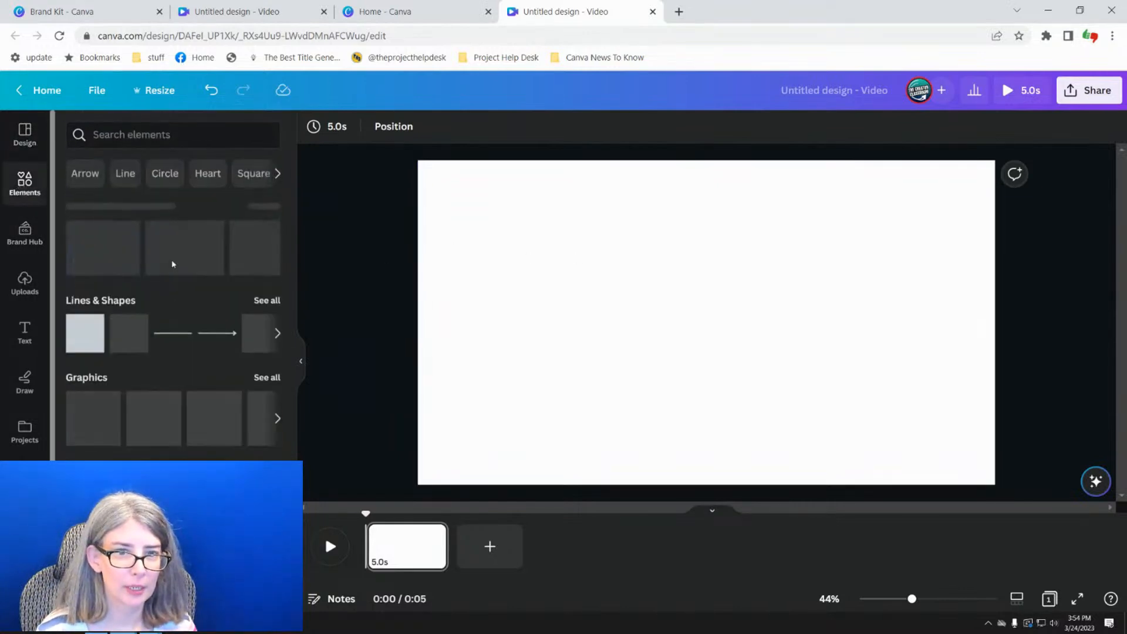
scroll(114, 381, "down", 4)
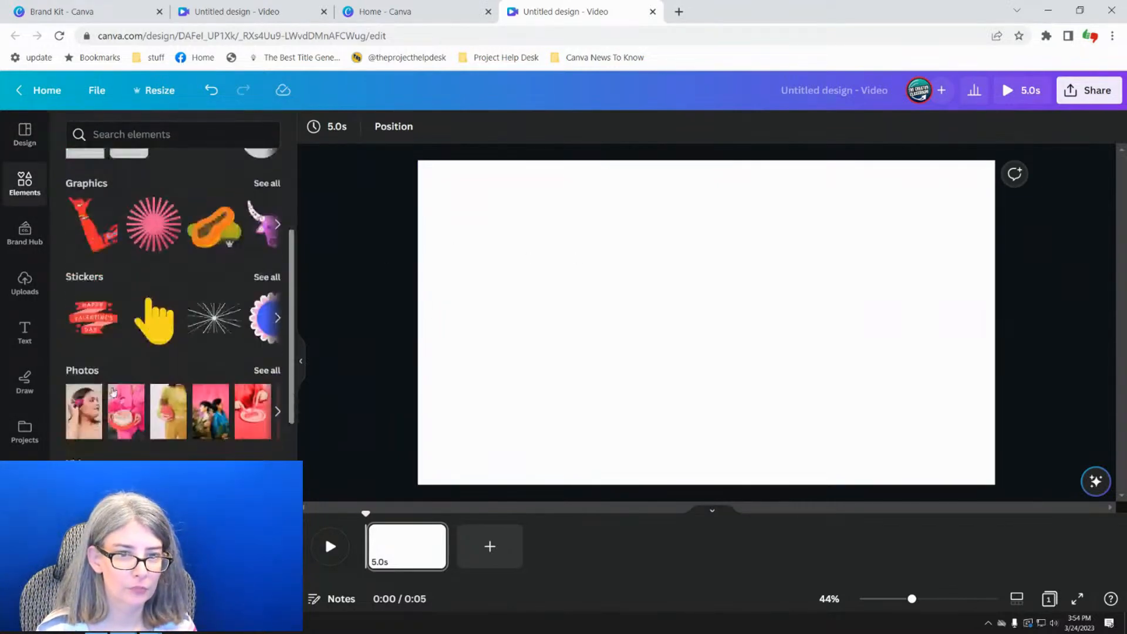
left_click(155, 308)
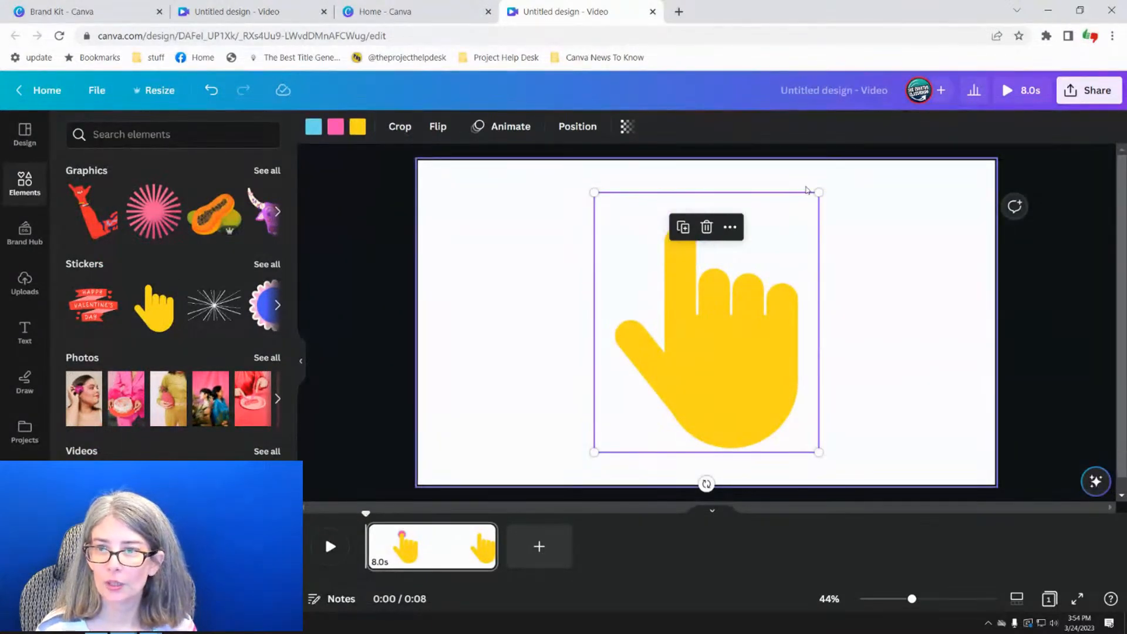
left_click_drag(819, 192, 645, 319)
left_click_drag(637, 405, 854, 411)
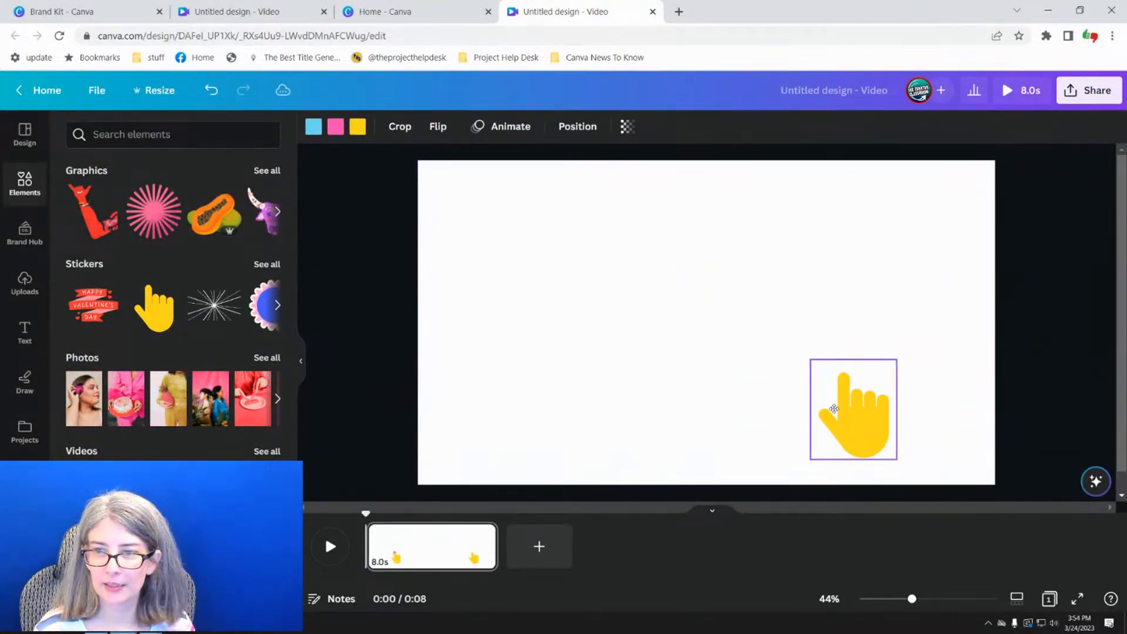
- Create a custom animation moving the hand along a freehand looping path, and delete the hand from the page
left_click(511, 127)
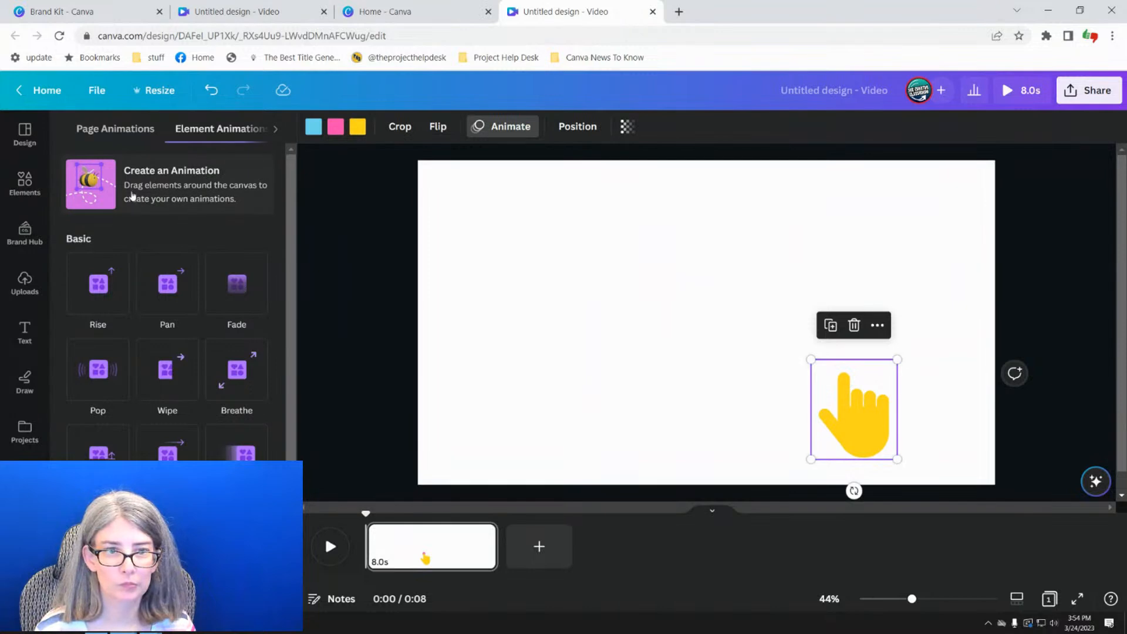
left_click(133, 198)
mouse_move(851, 427)
left_mouse_down()
mouse_move(819, 377)
mouse_move(750, 332)
mouse_move(647, 350)
mouse_move(651, 399)
mouse_move(740, 360)
mouse_move(807, 290)
mouse_move(928, 313)
left_mouse_up()
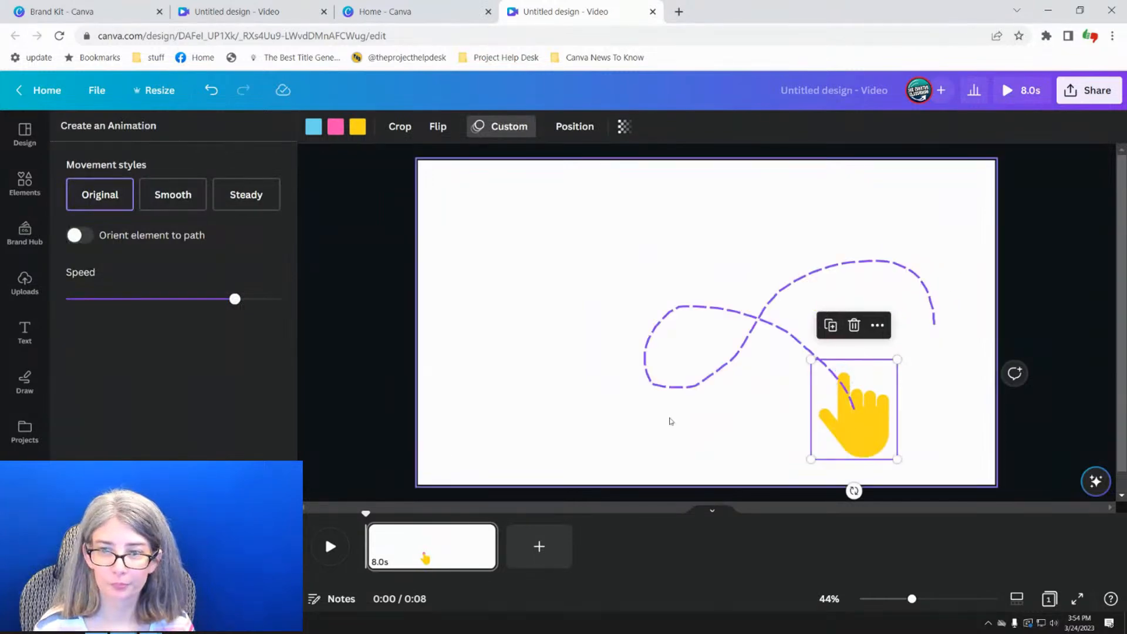
key("Delete")
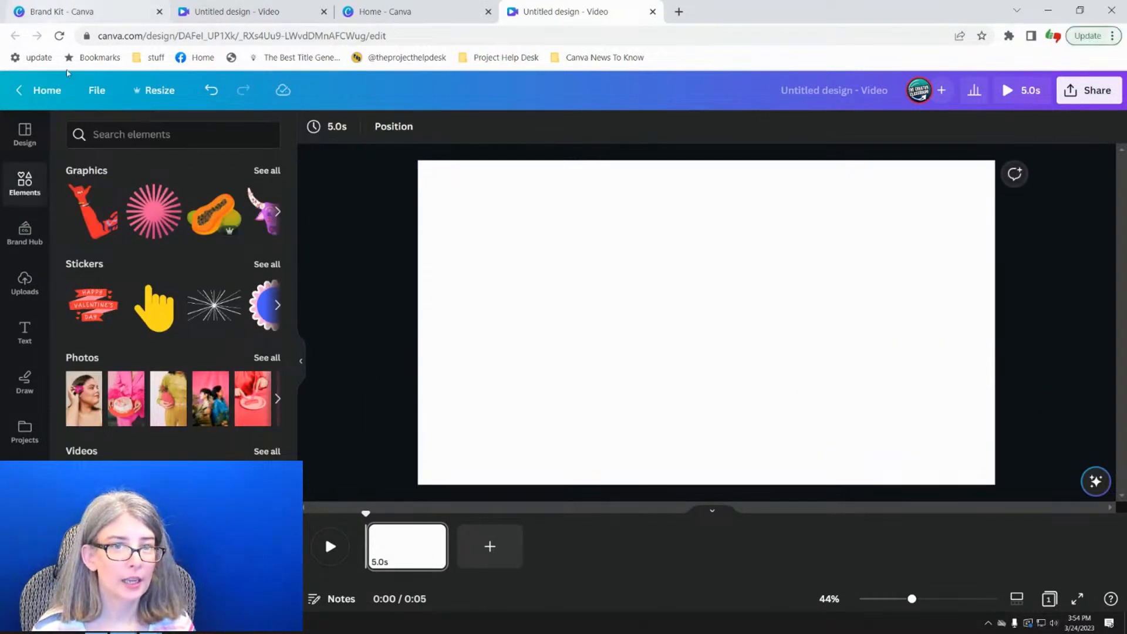
- Return to the Canva home page and view the recent designs
left_click(43, 90)
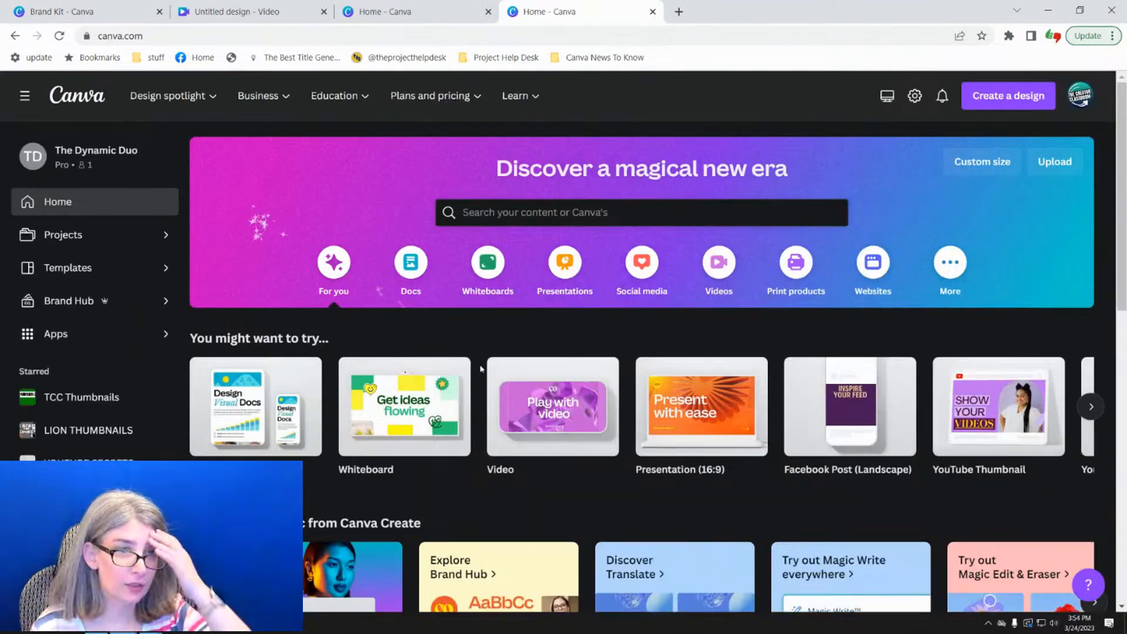
scroll(510, 371, "down", 5)
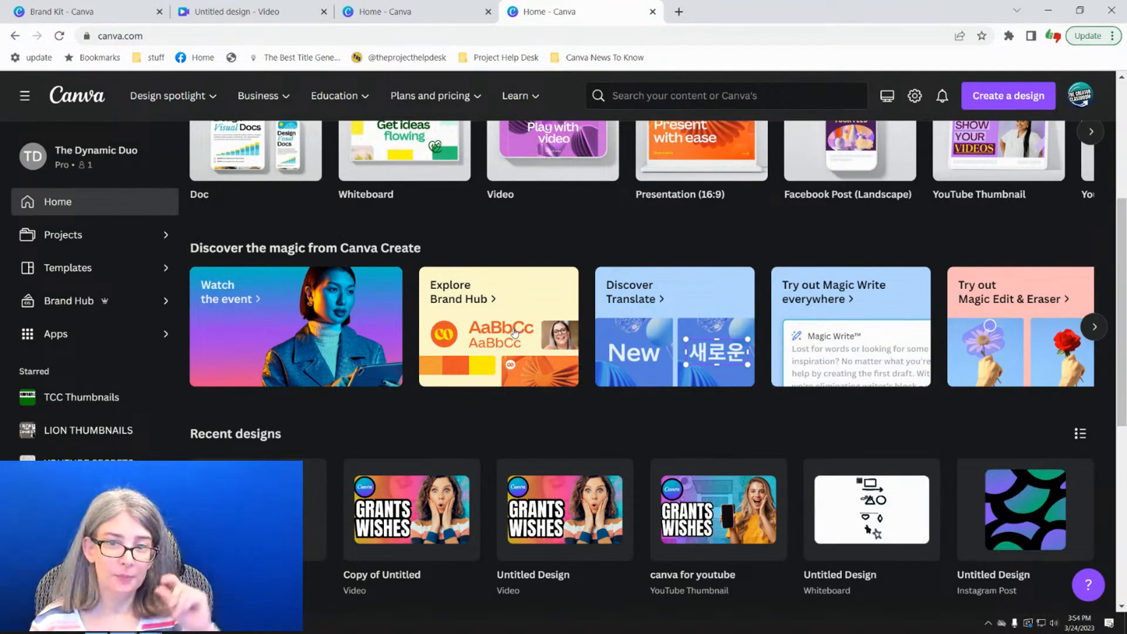
- View the introductions to Brand Hub, Translate and Magic Write from the Canva Create features, closing each one
left_click(515, 332)
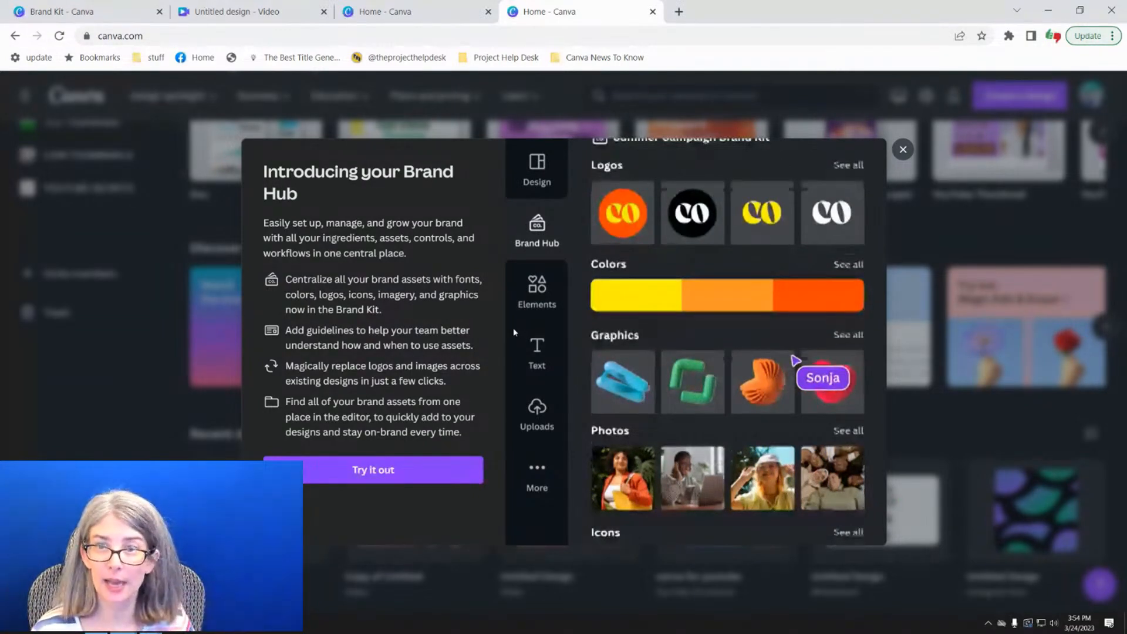
key("Escape")
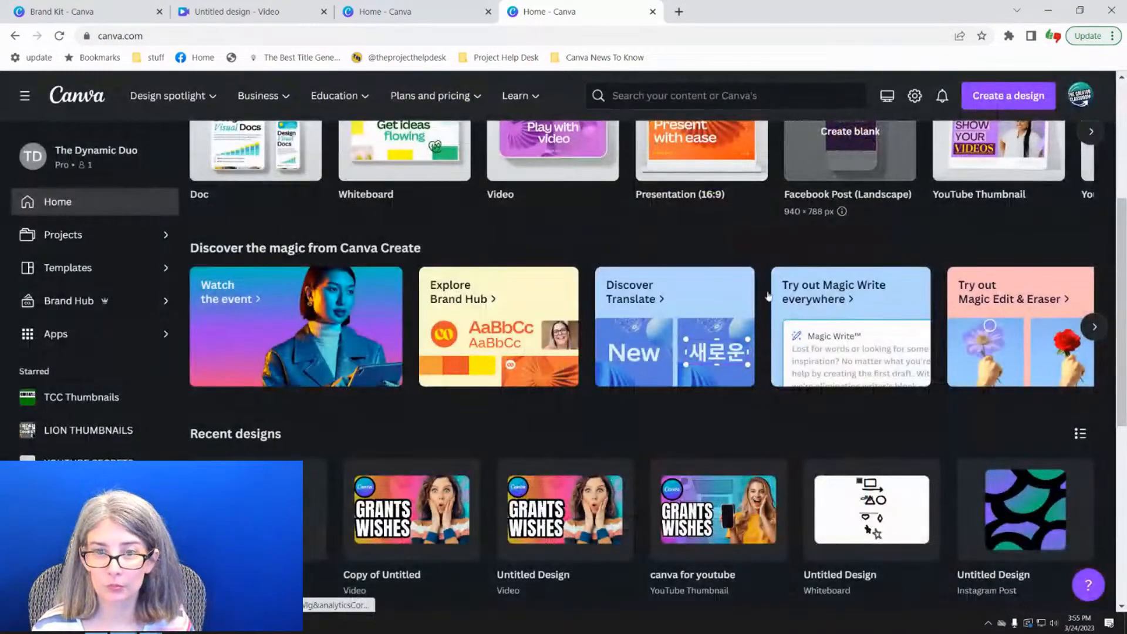
left_click(661, 344)
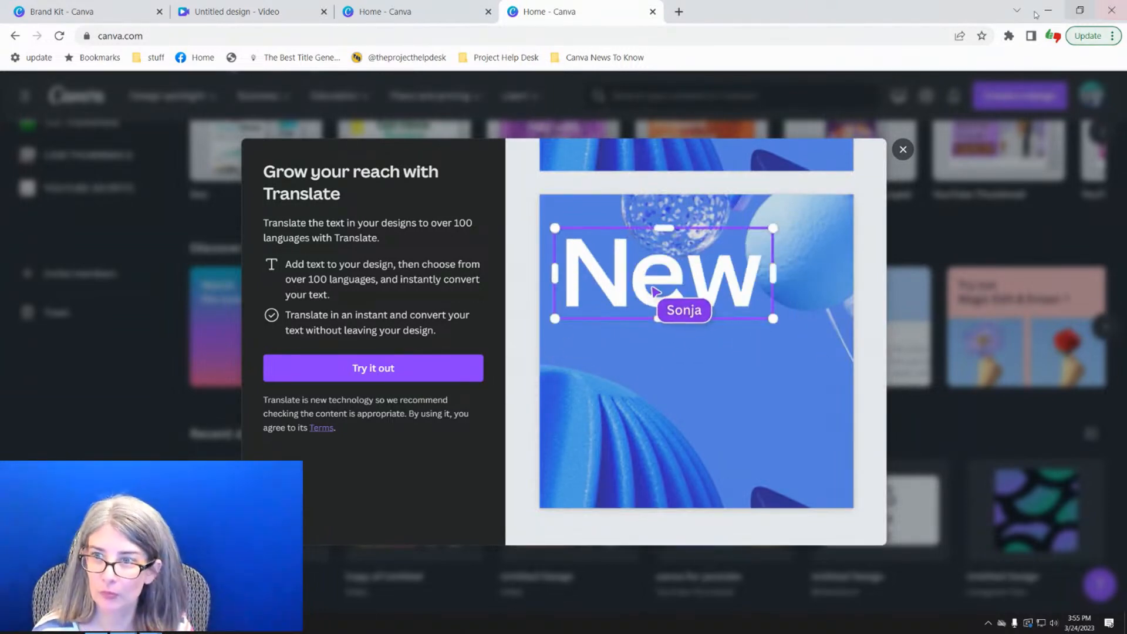
left_click(903, 149)
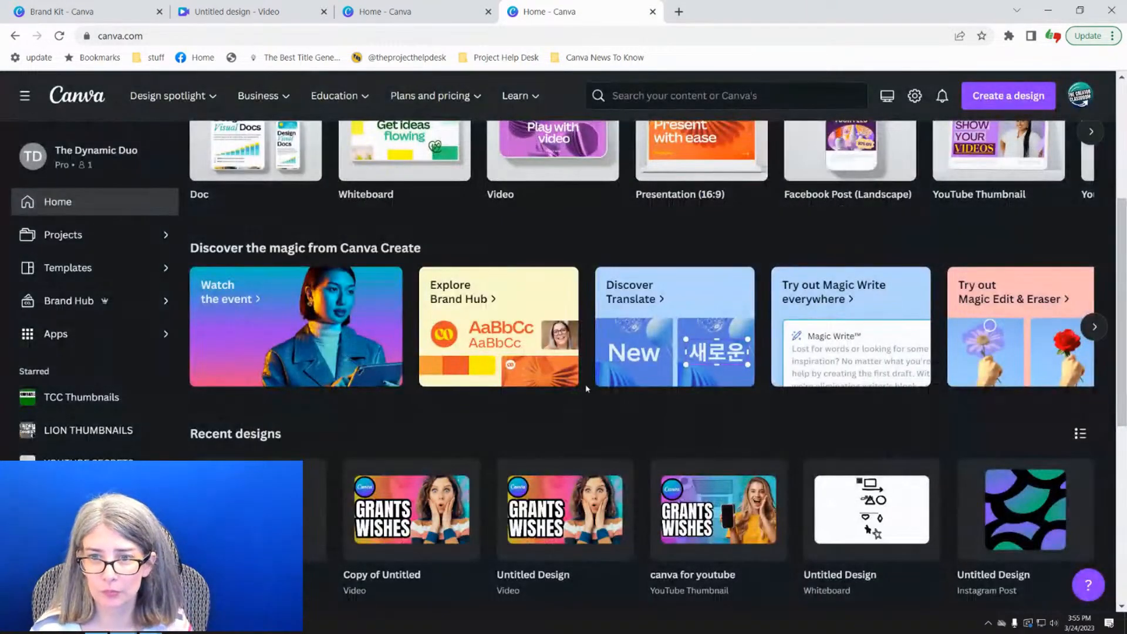
left_click(838, 341)
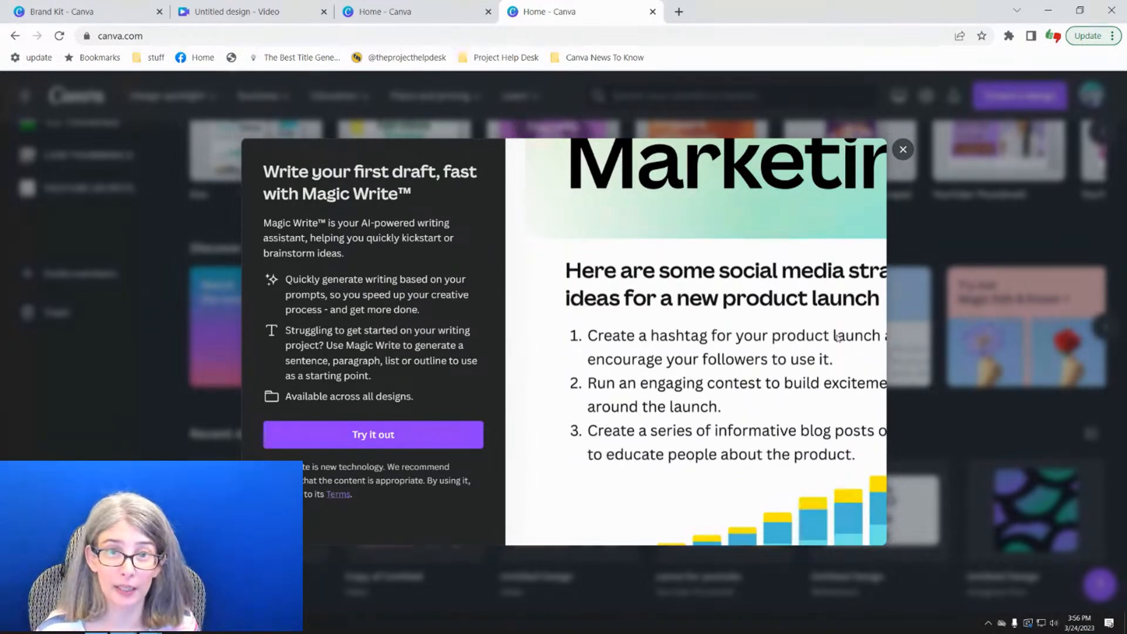
left_click(904, 150)
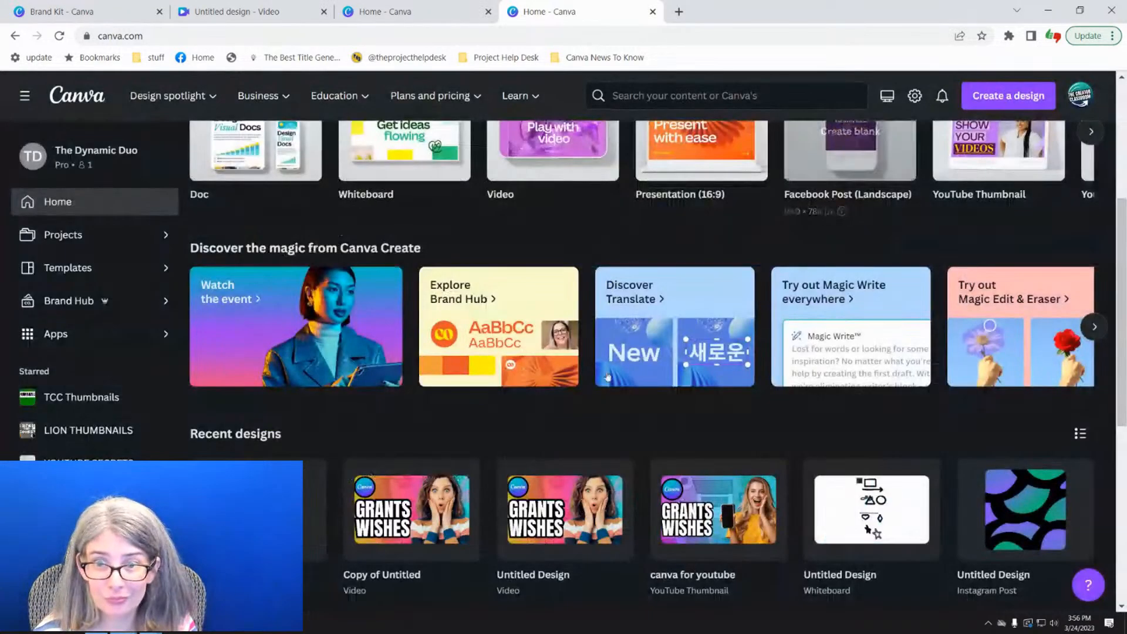
- Try out Magic Edit on the sample photo and brush over the whole daisy as the area to replace
left_click(1039, 343)
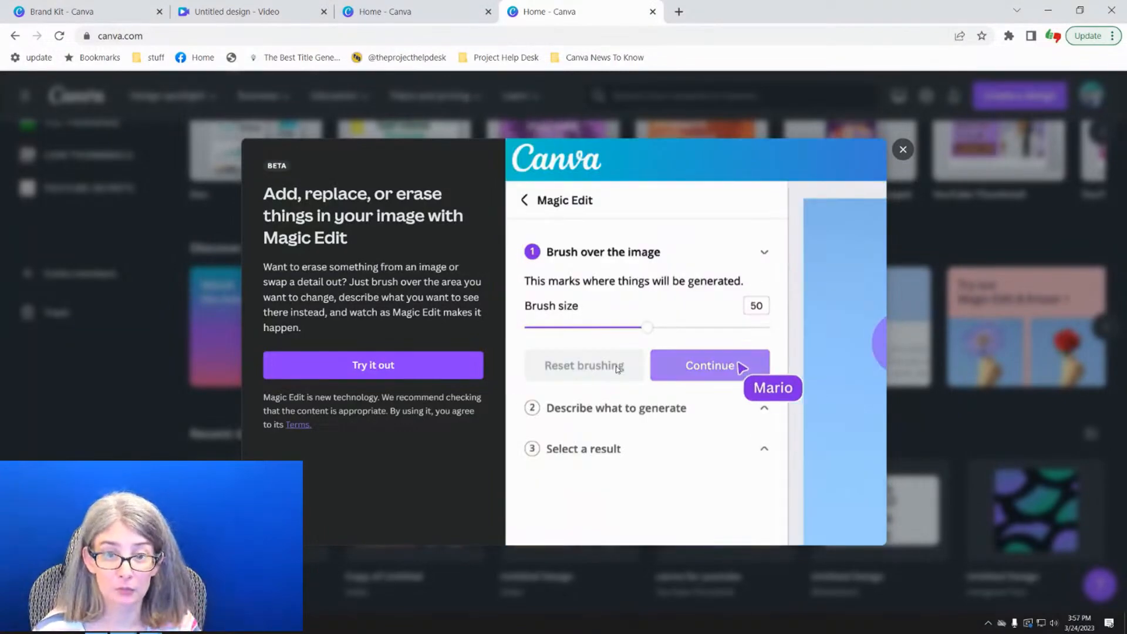
left_click(393, 370)
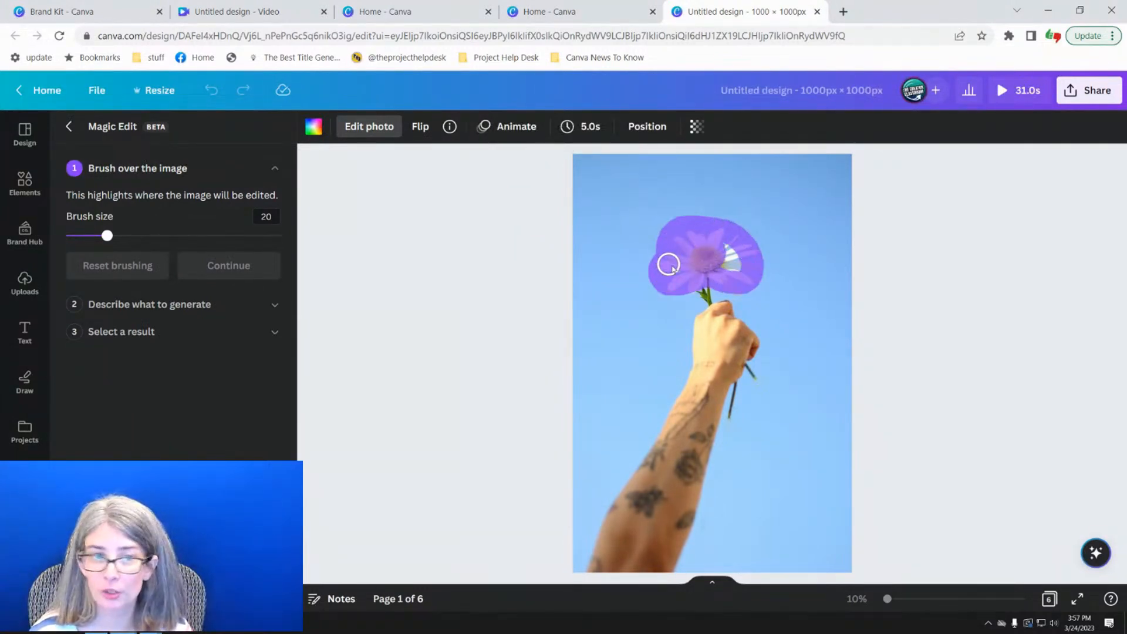
left_click_drag(727, 247, 737, 262)
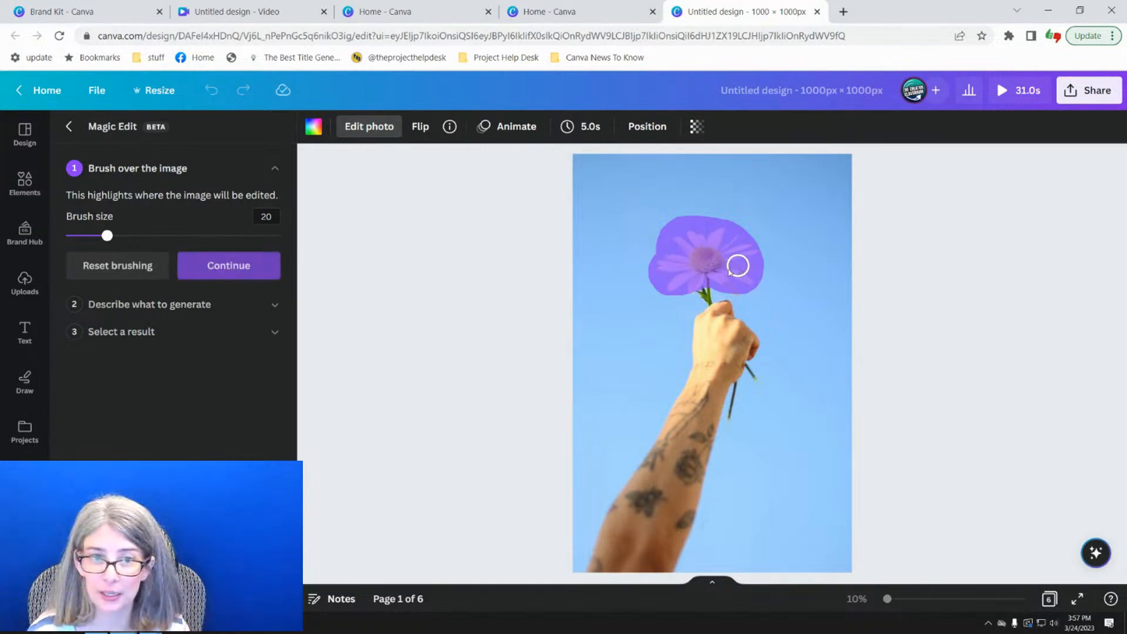
left_click(218, 273)
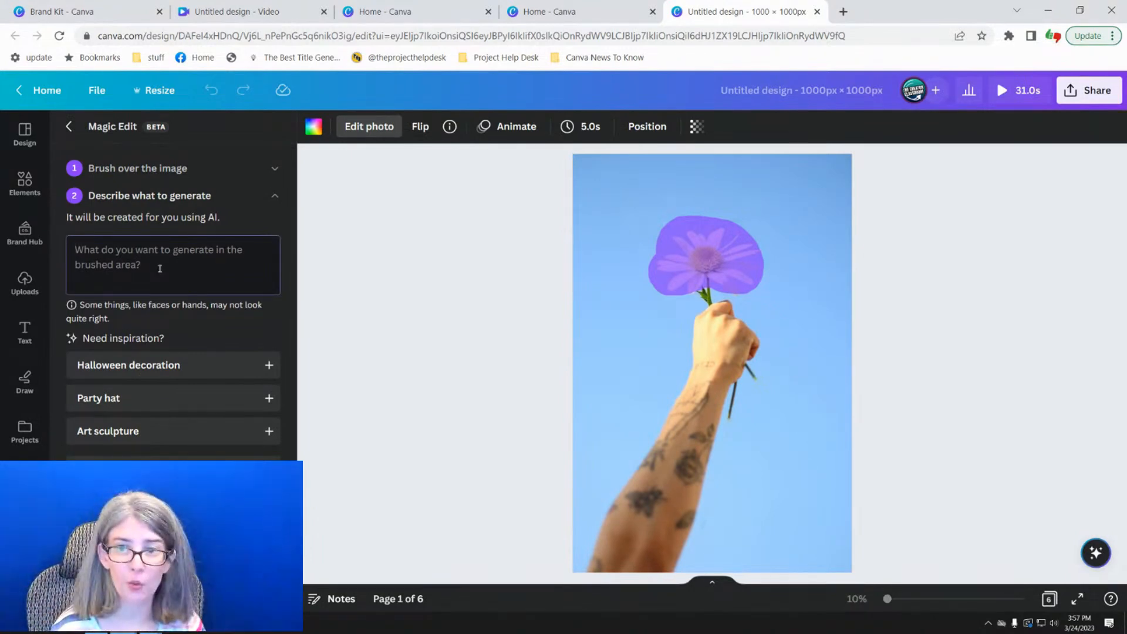
- Generate a "Peach Colored Rose" in the brushed area and apply the version with green leaves around the bloom
type("Peavch")
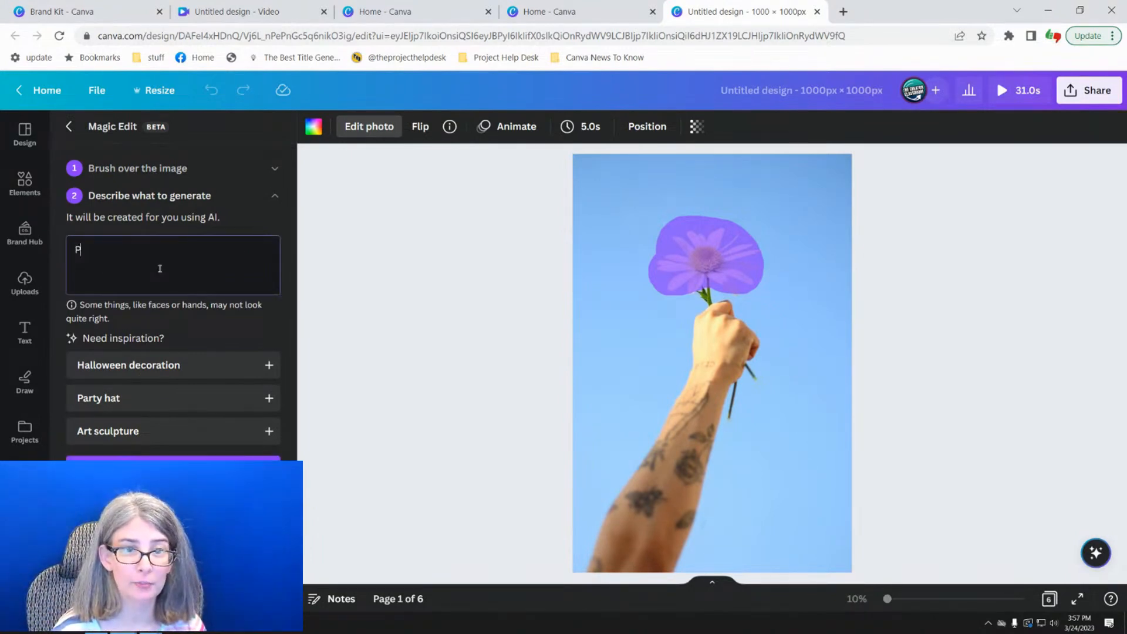
key("BackSpace")
key("BackSpace")
key("BackSpace")
type("ch")
type(" Cp;")
type("ored Rose")
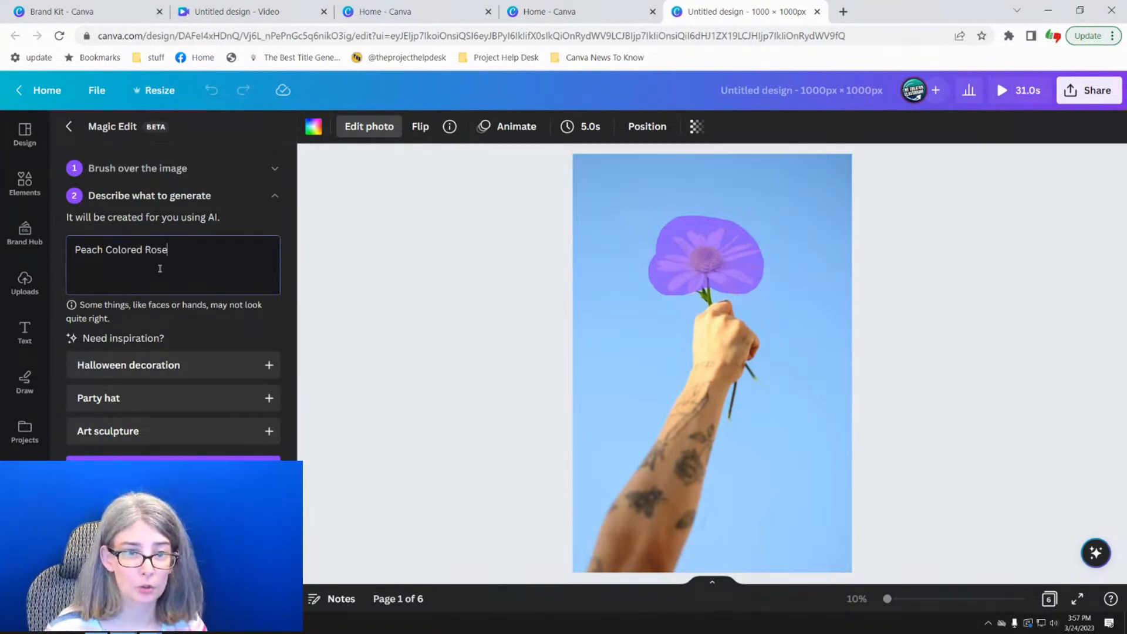
left_click(202, 458)
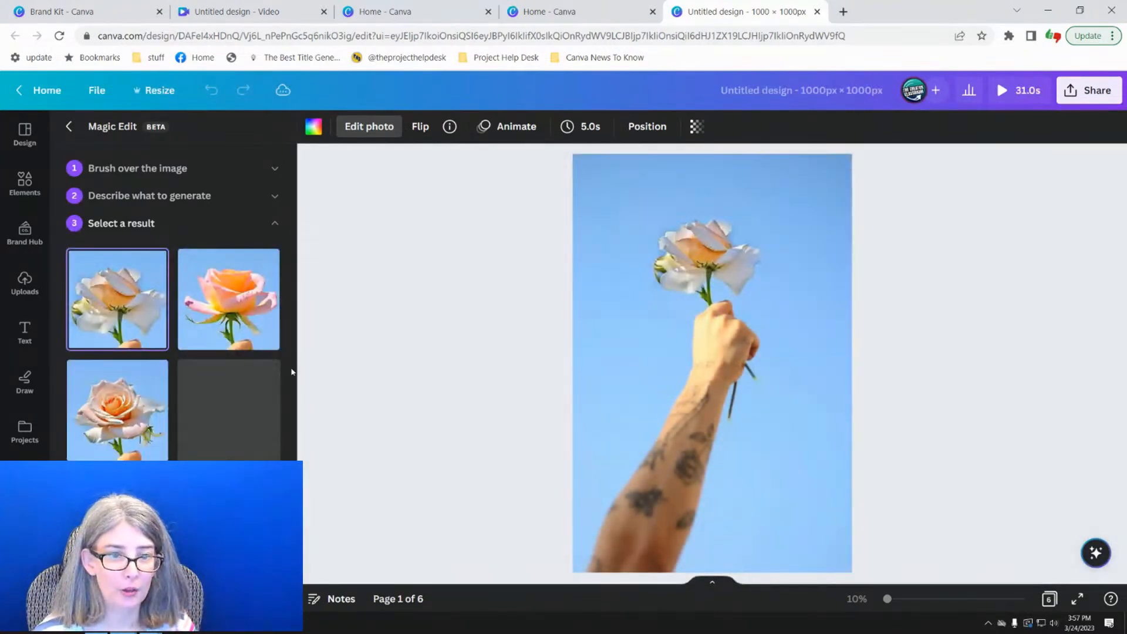
left_click(223, 313)
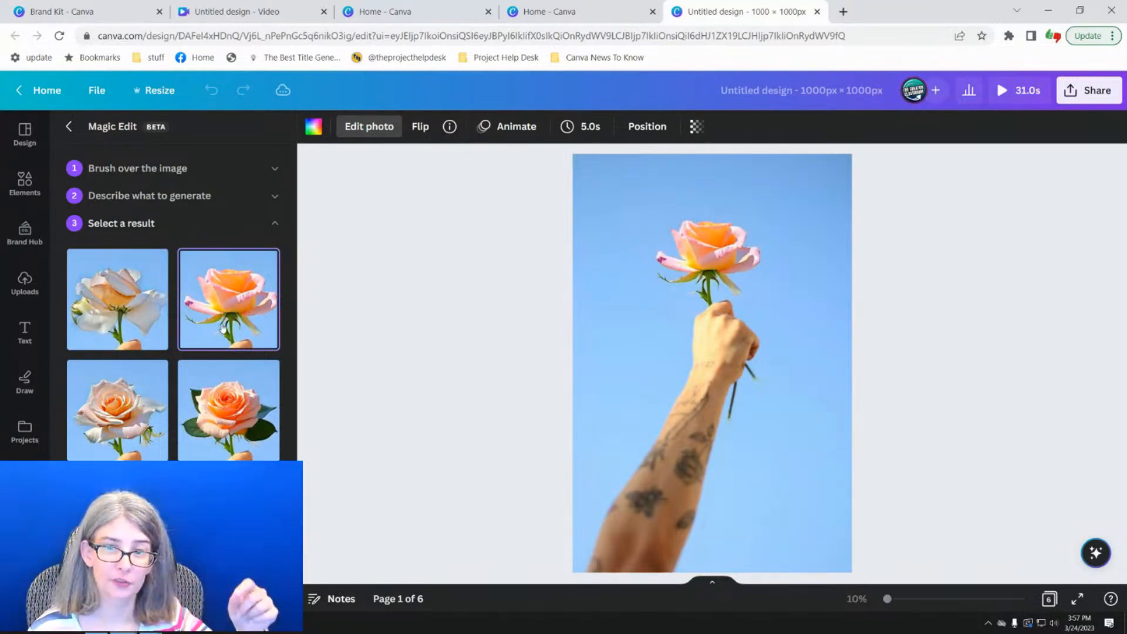
left_click(228, 415)
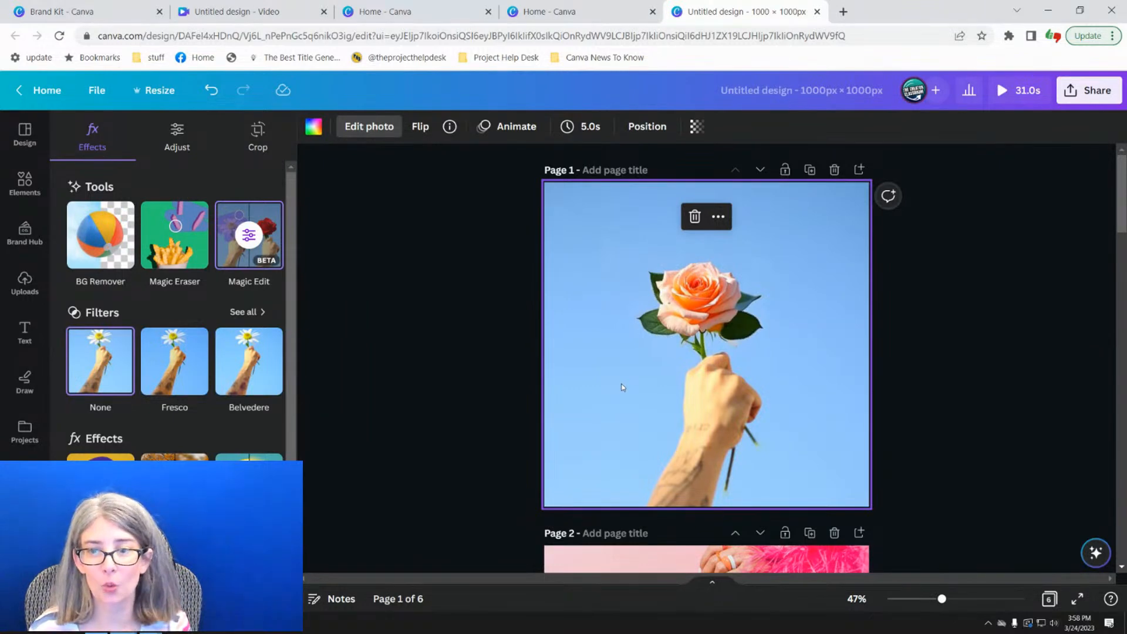
left_click(177, 243)
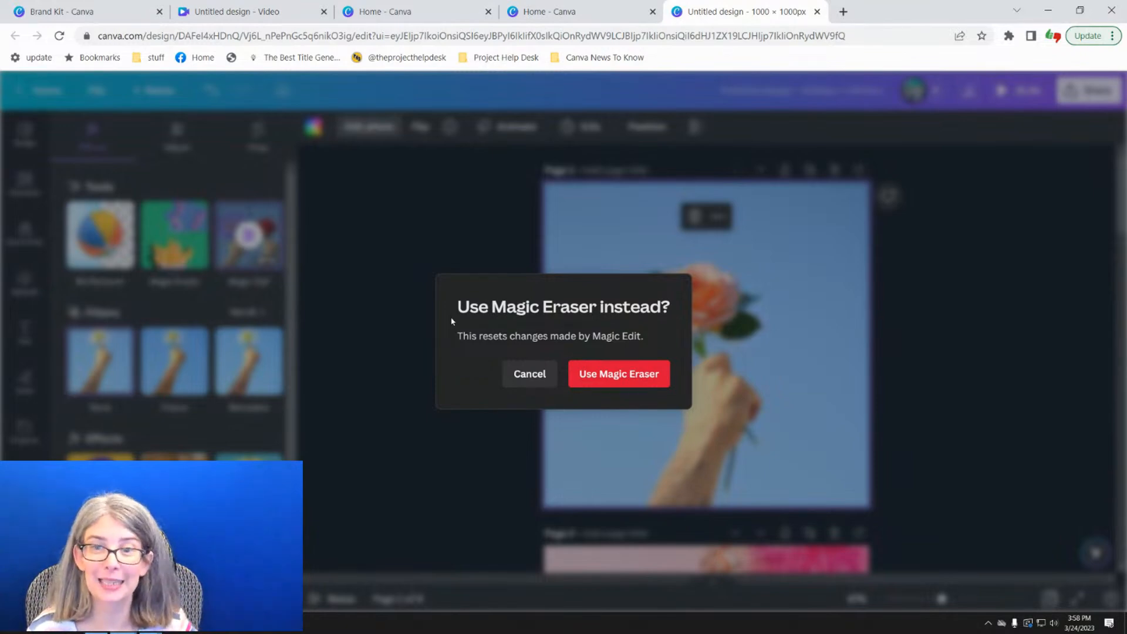
left_click(517, 377)
left_click(443, 376)
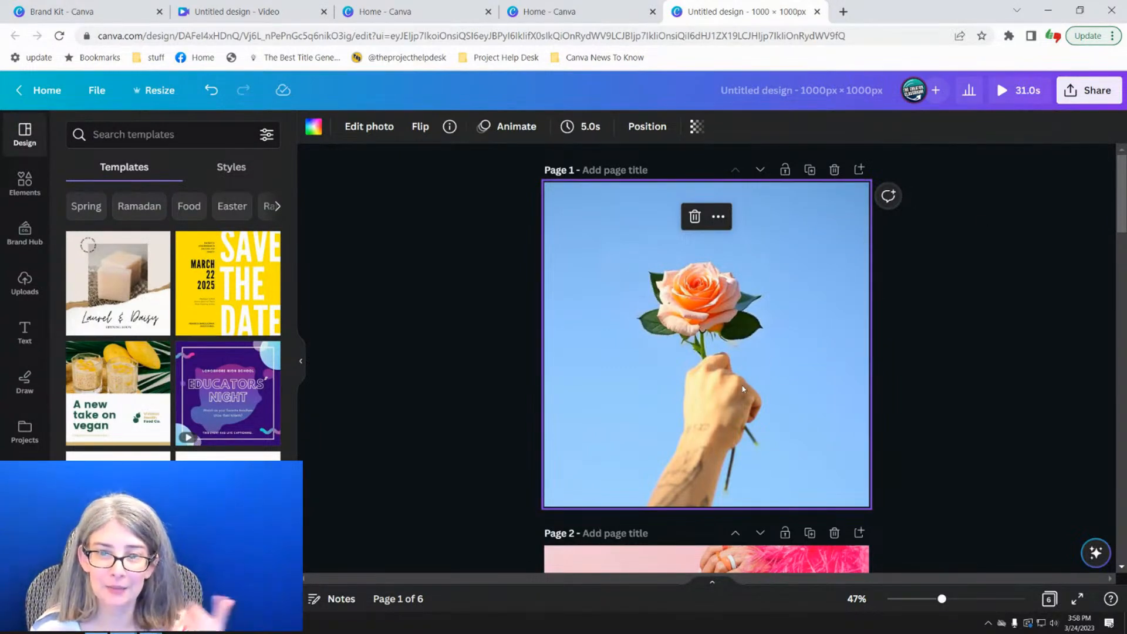
- Open the page 2 cake photo in Magic Edit and brush over the whole cake
scroll(674, 388, "down", 3)
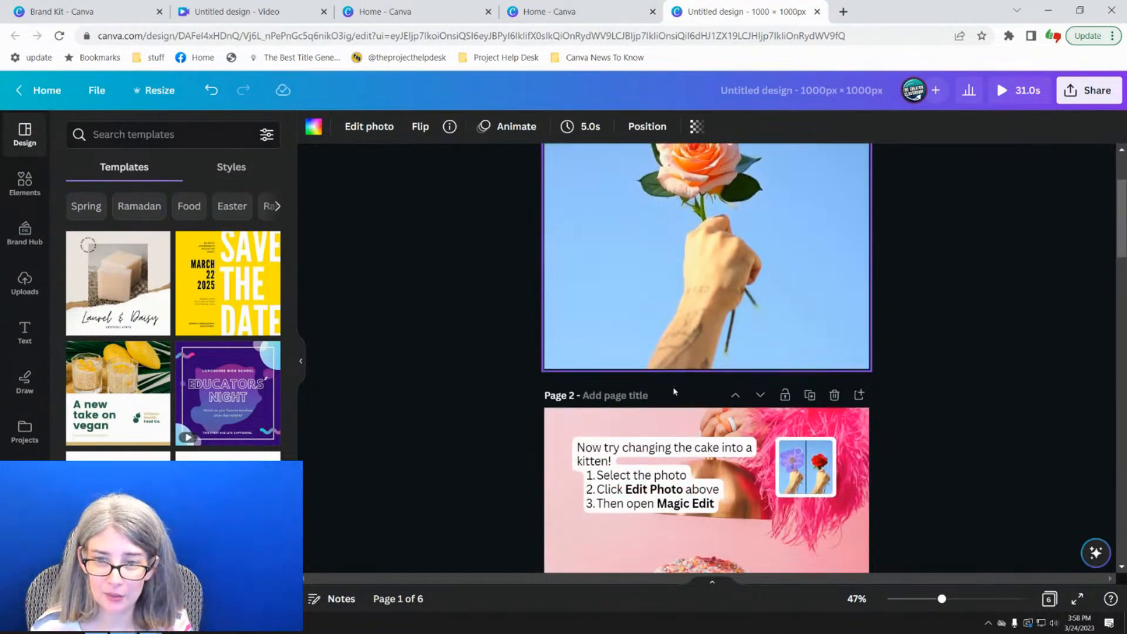
scroll(674, 391, "down", 3)
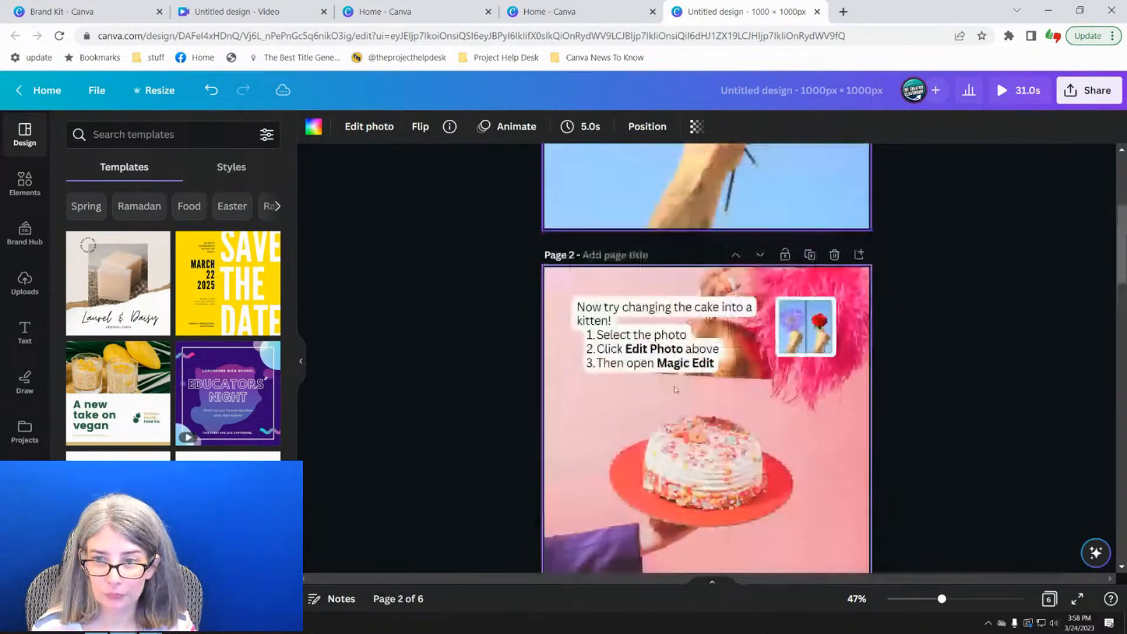
scroll(628, 333, "up", 1)
scroll(628, 333, "down", 1)
scroll(622, 306, "down", 1)
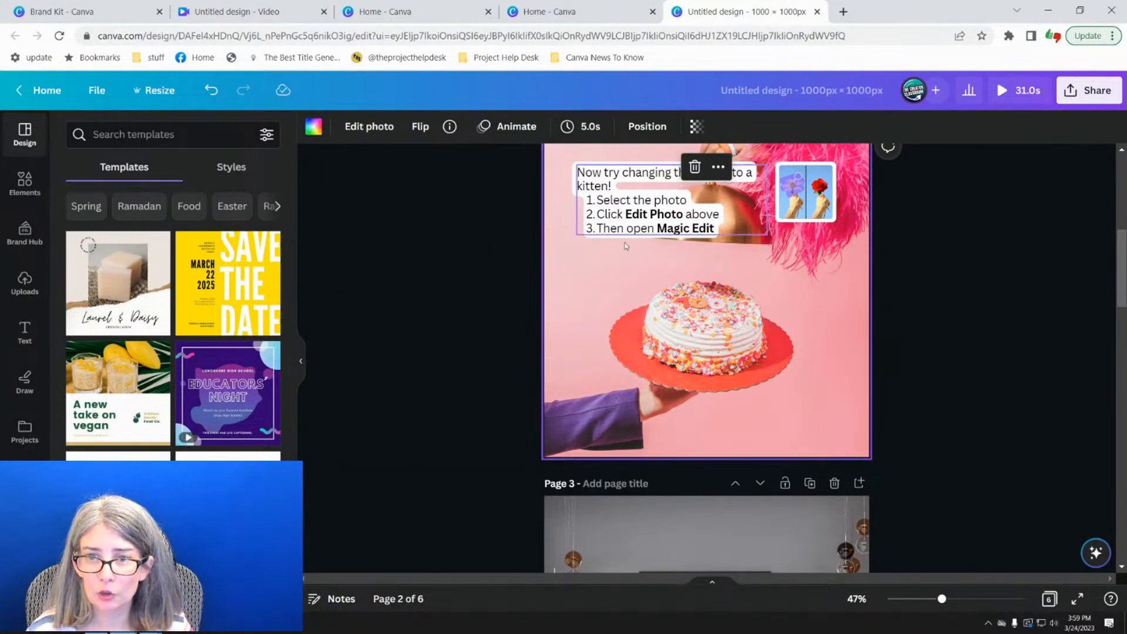
left_click(465, 277)
scroll(470, 279, "up", 1)
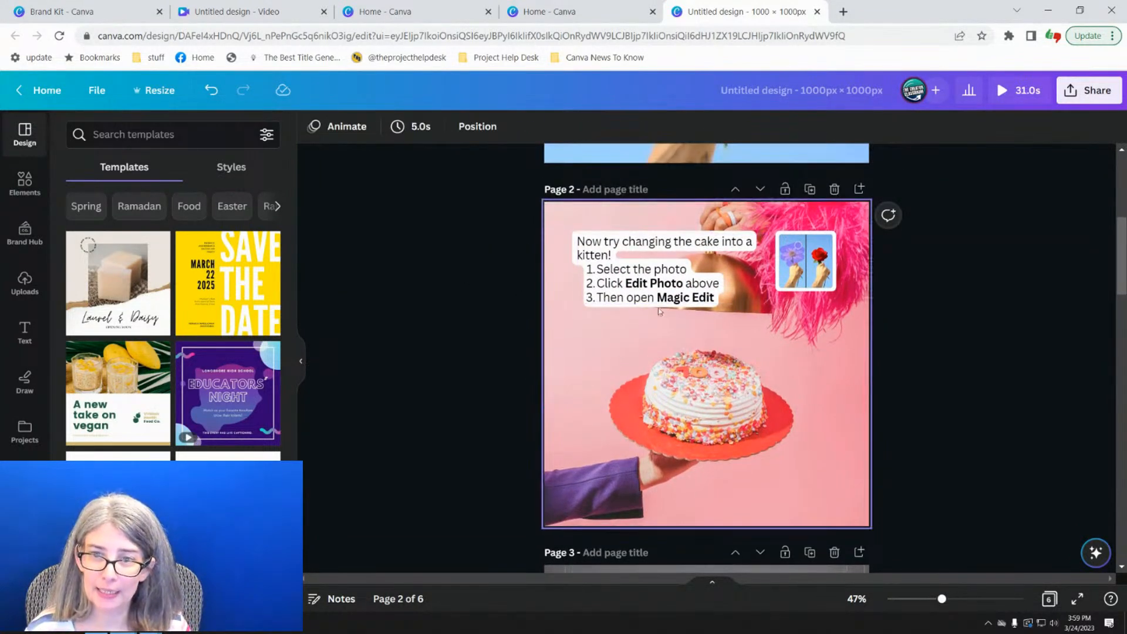
left_click(684, 401)
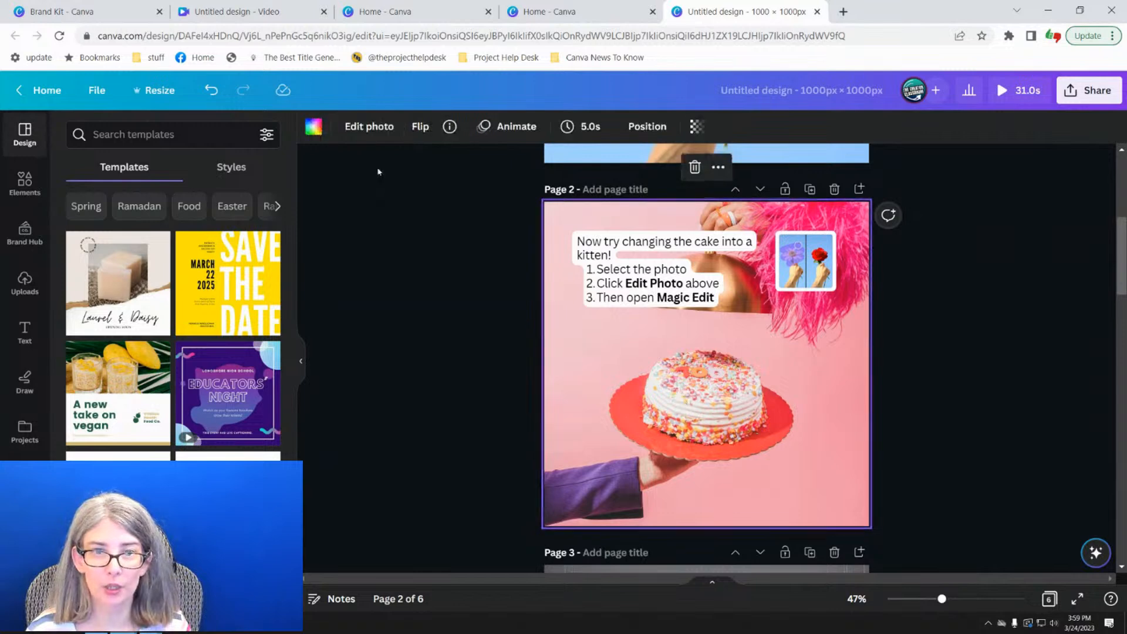
left_click(369, 126)
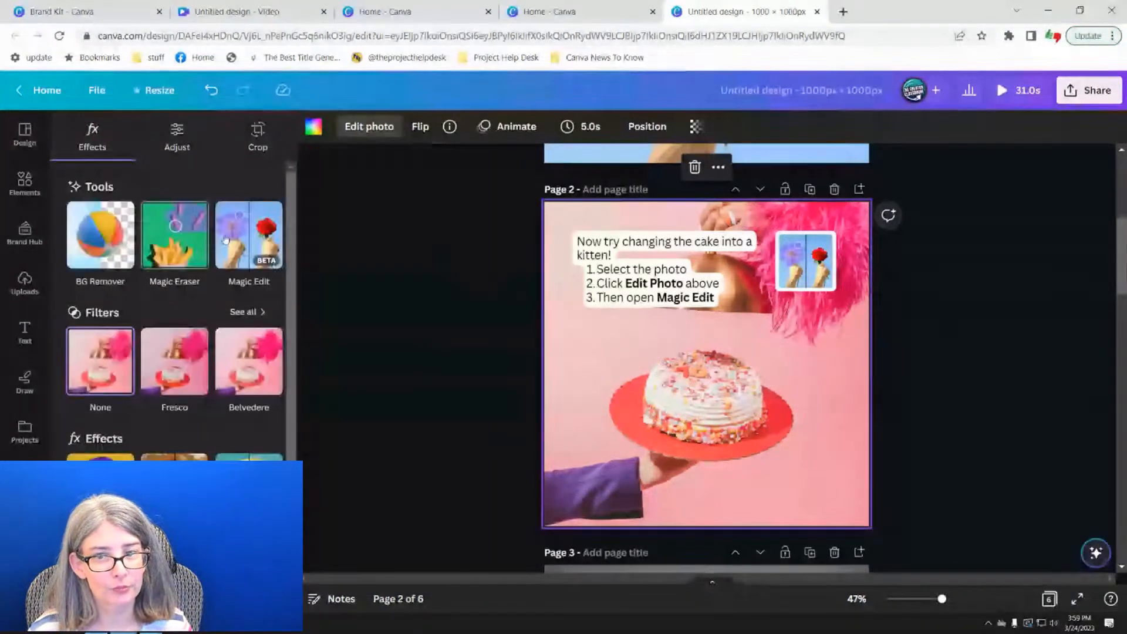
left_click(225, 238)
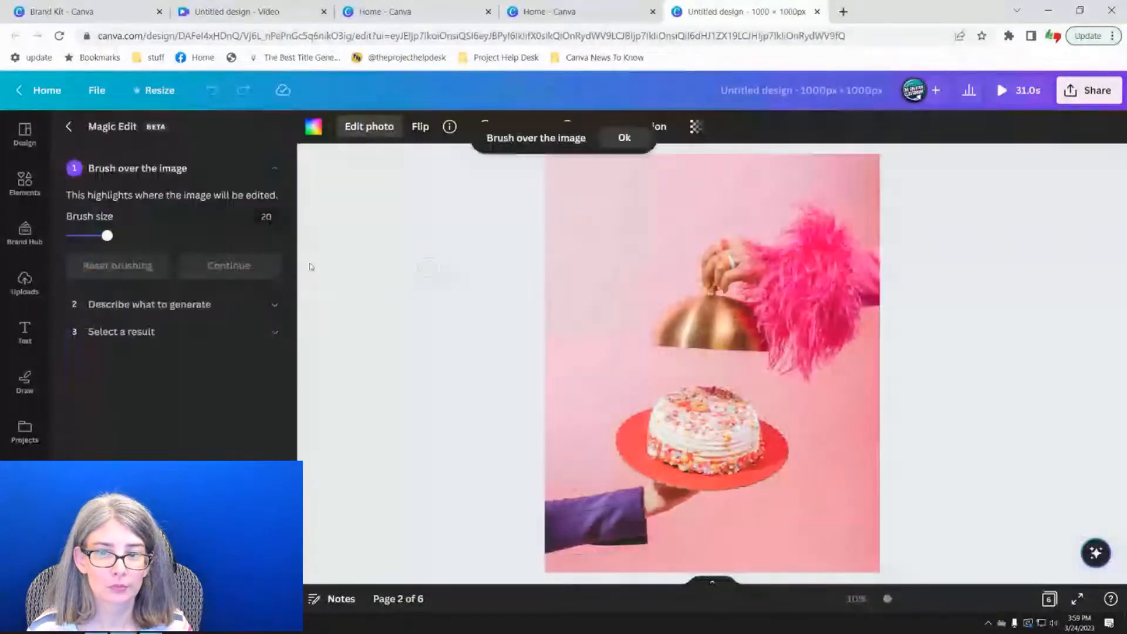
mouse_move(689, 394)
left_mouse_down()
mouse_move(665, 397)
mouse_move(665, 441)
mouse_move(656, 432)
mouse_move(664, 452)
mouse_move(697, 464)
mouse_move(738, 462)
mouse_move(743, 422)
mouse_move(674, 395)
mouse_move(757, 406)
mouse_move(741, 438)
mouse_move(680, 441)
mouse_move(678, 412)
mouse_move(686, 434)
mouse_move(699, 410)
mouse_move(706, 432)
mouse_move(655, 452)
mouse_move(745, 457)
left_mouse_up()
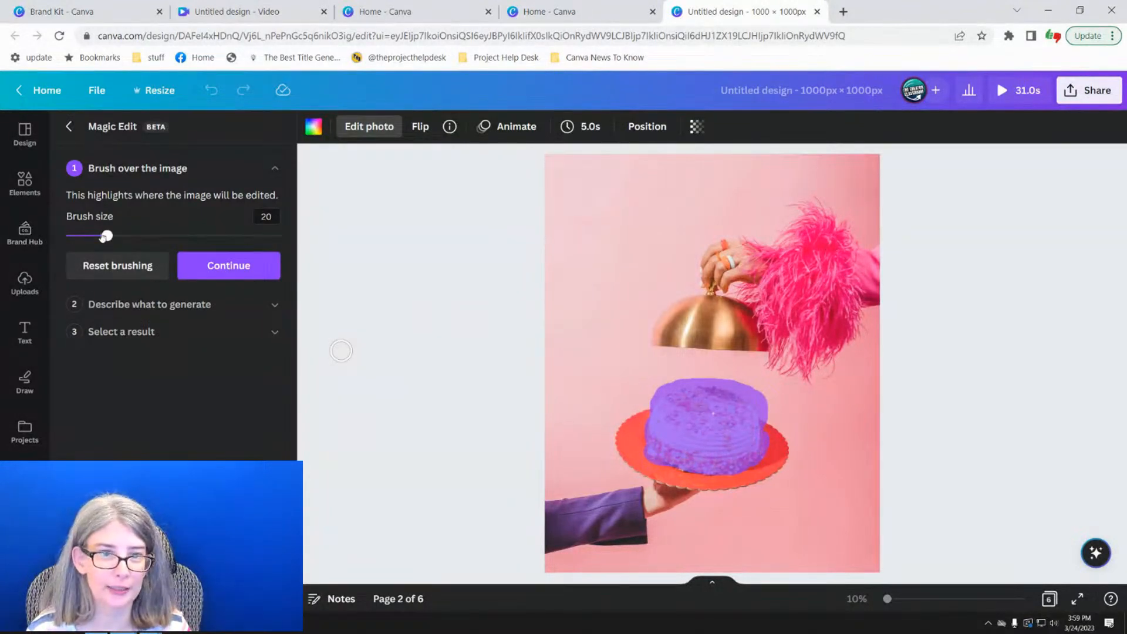
- Generate Magic Edit replacements for the brushed cake area using the description "Pug"
left_click(231, 267)
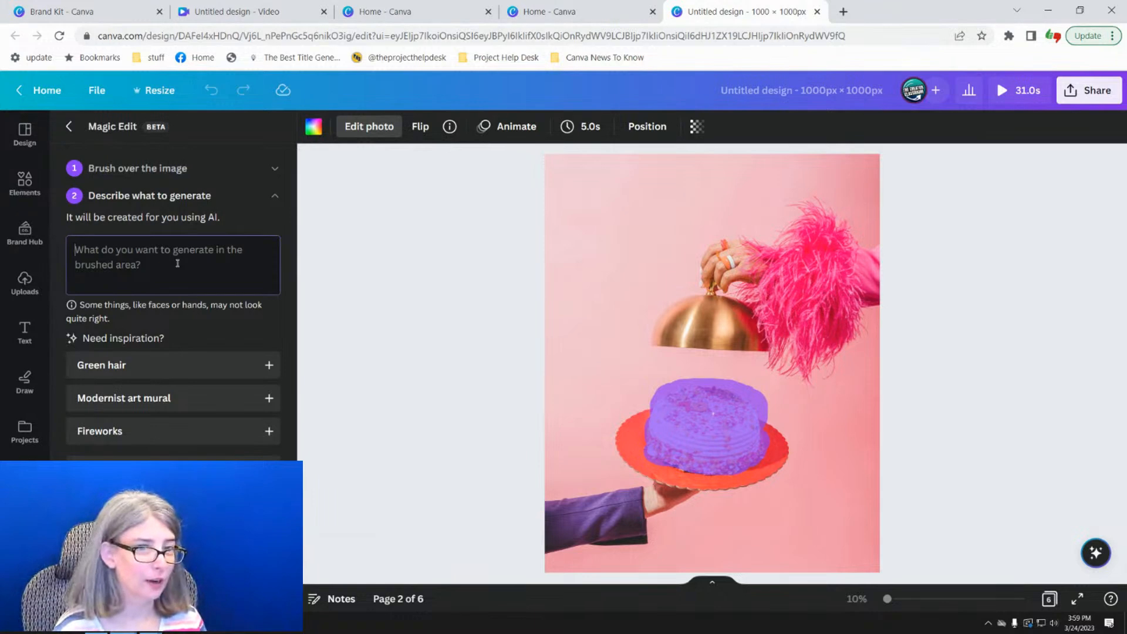
type("Pug")
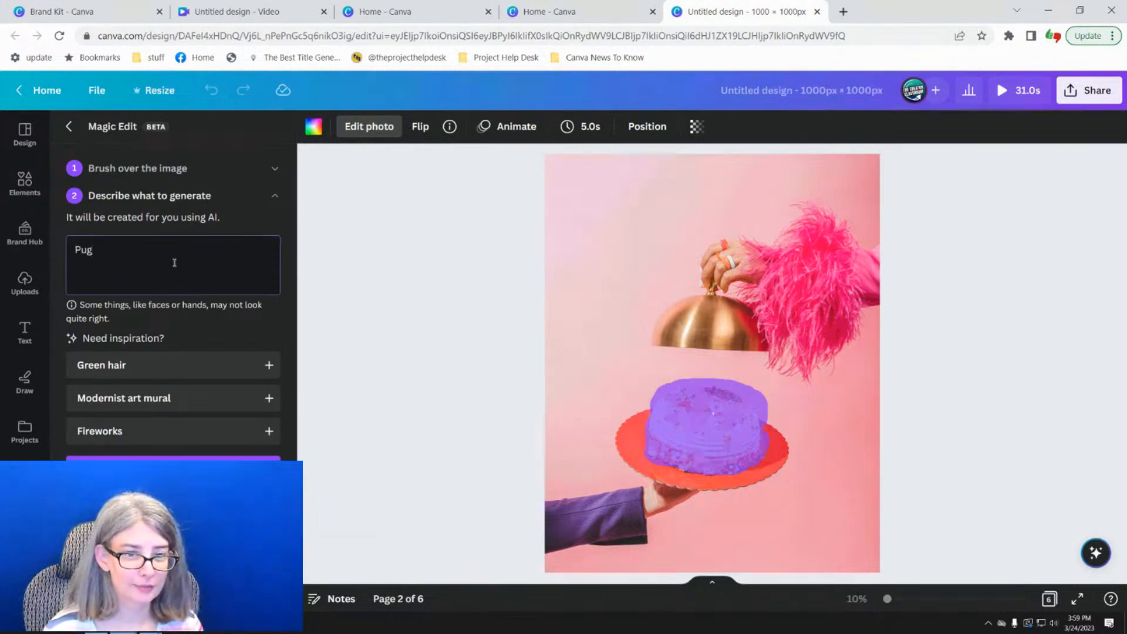
left_click(172, 459)
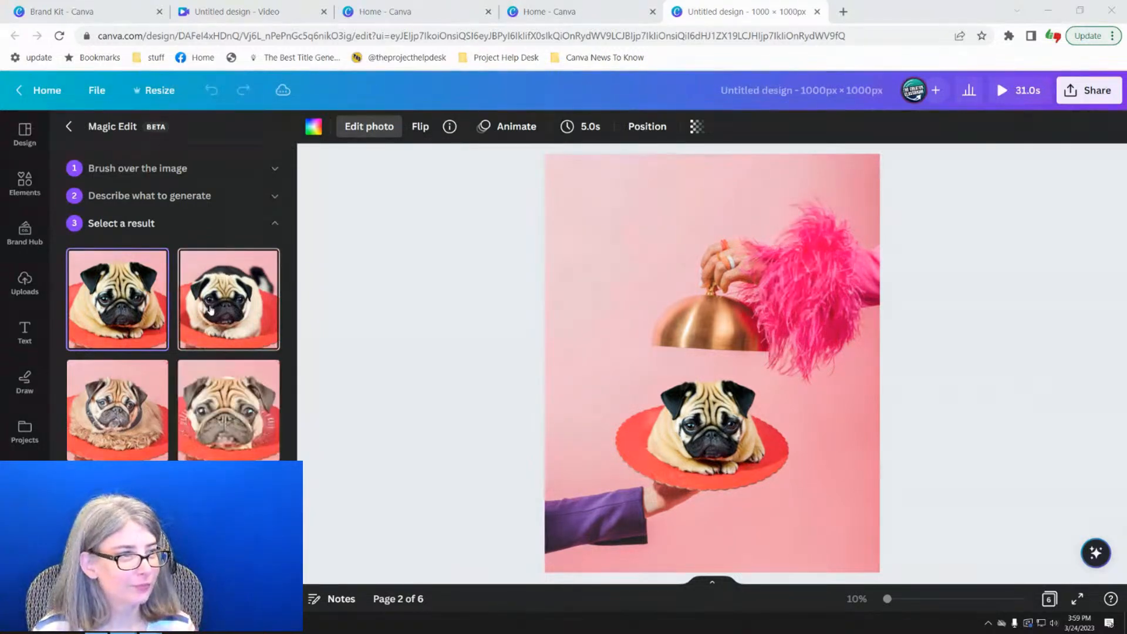
- Compare the generated pug variants and apply the first one, the tan pug with a black face lying on the red plate
left_click(210, 310)
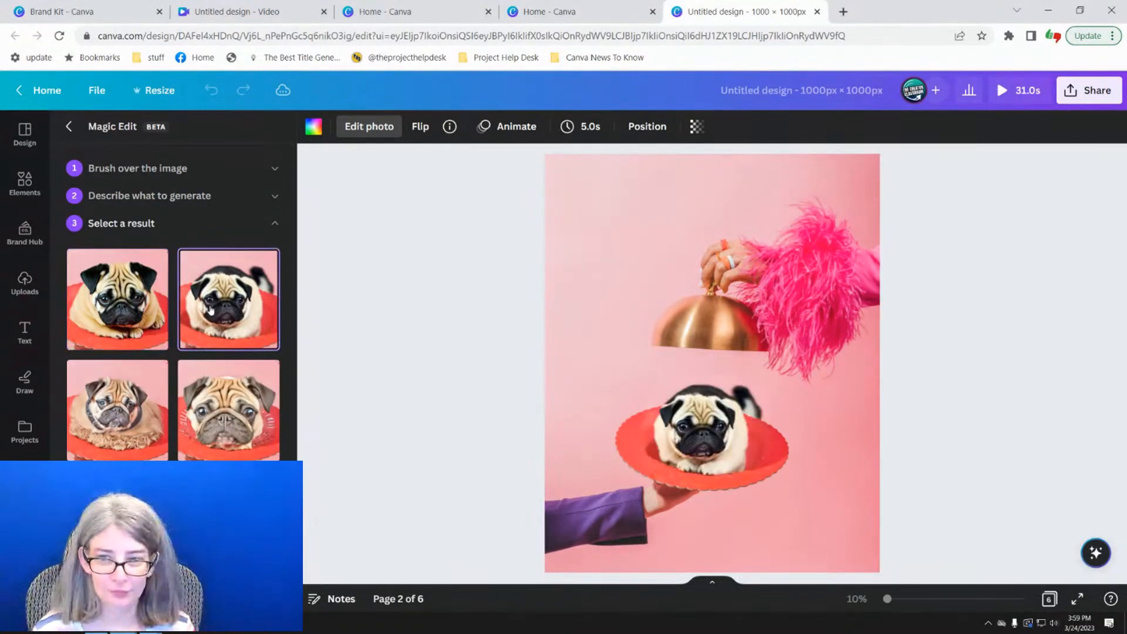
left_click(164, 403)
left_click(218, 427)
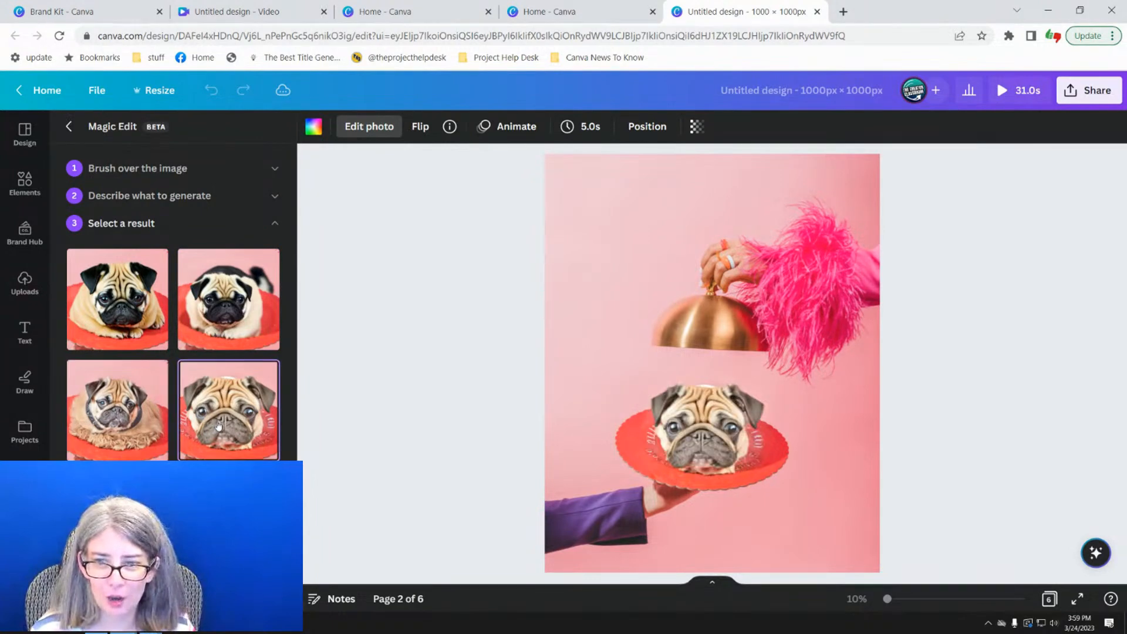
left_click(117, 300)
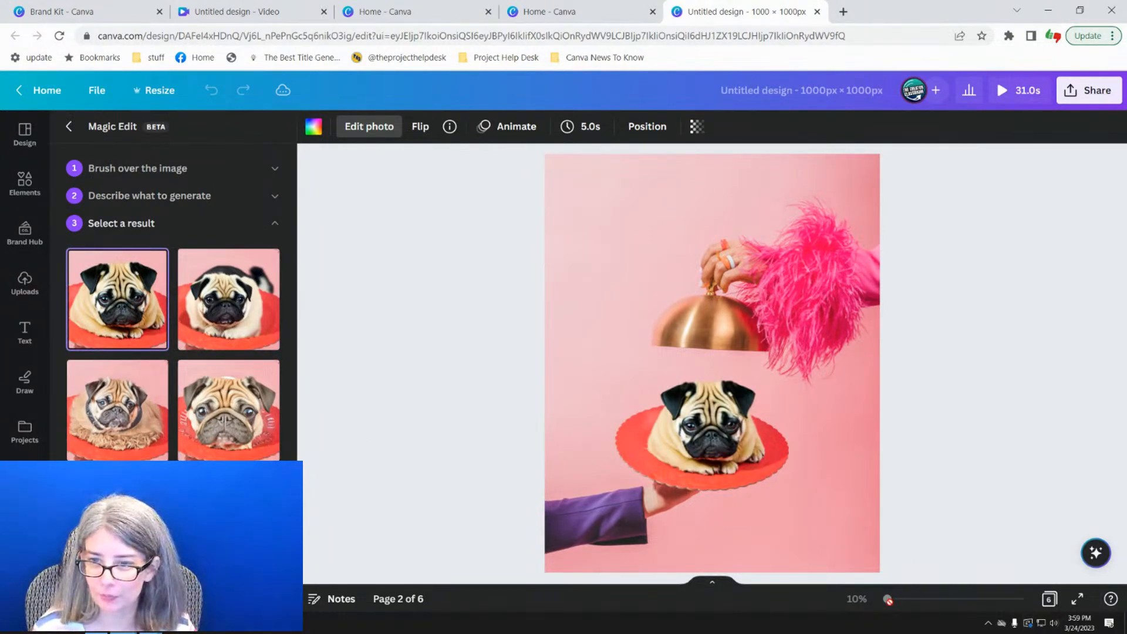
left_click(253, 293)
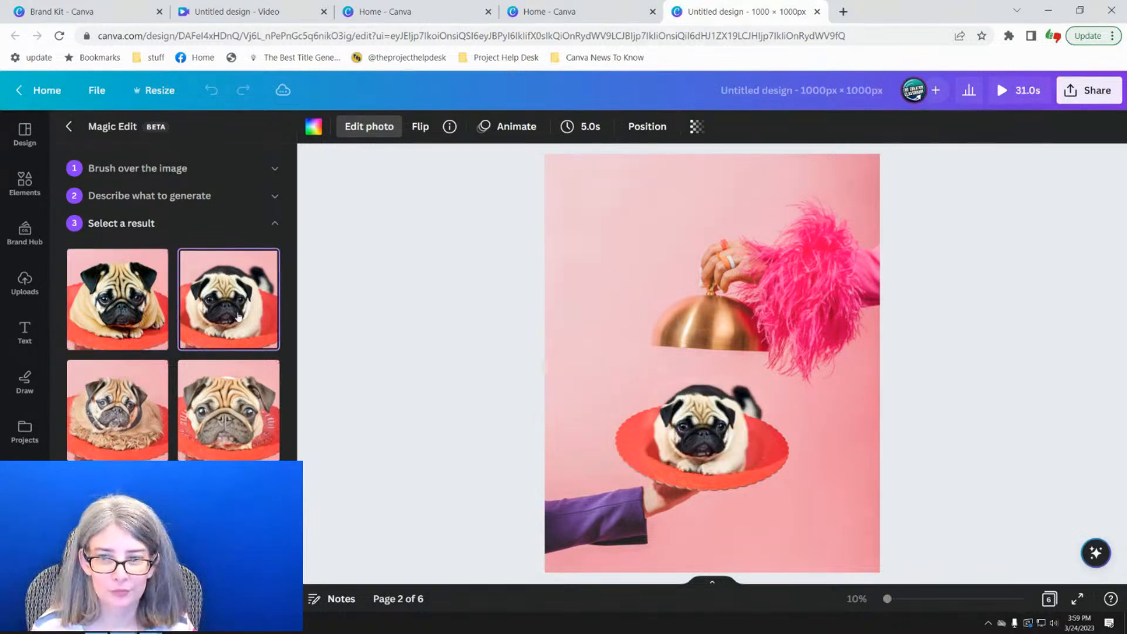
left_click(141, 317)
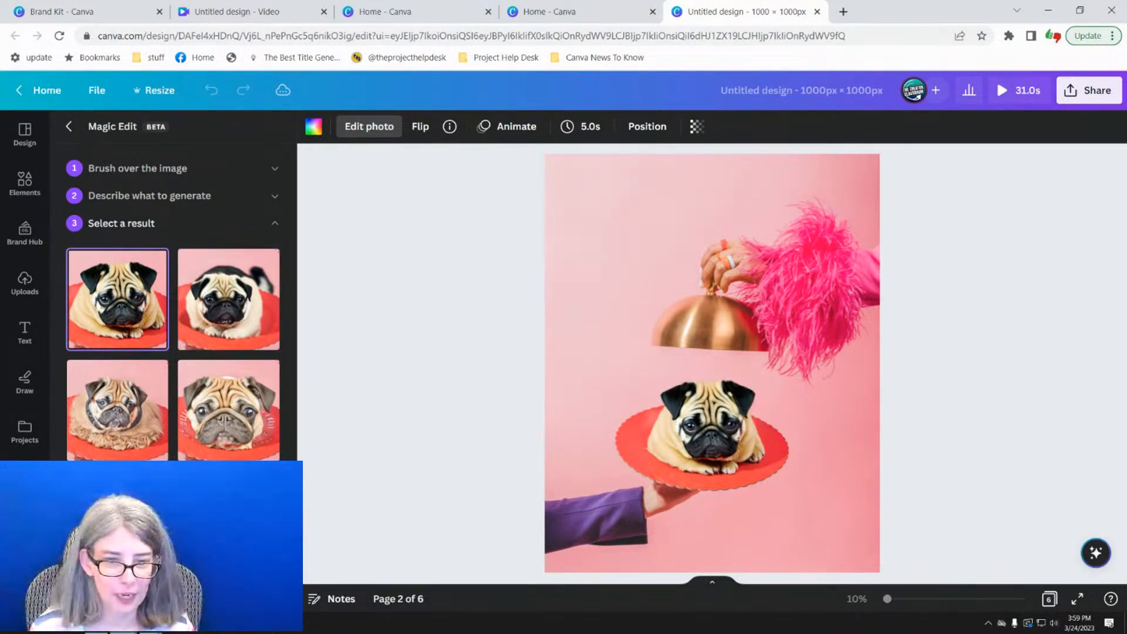
left_click(173, 593)
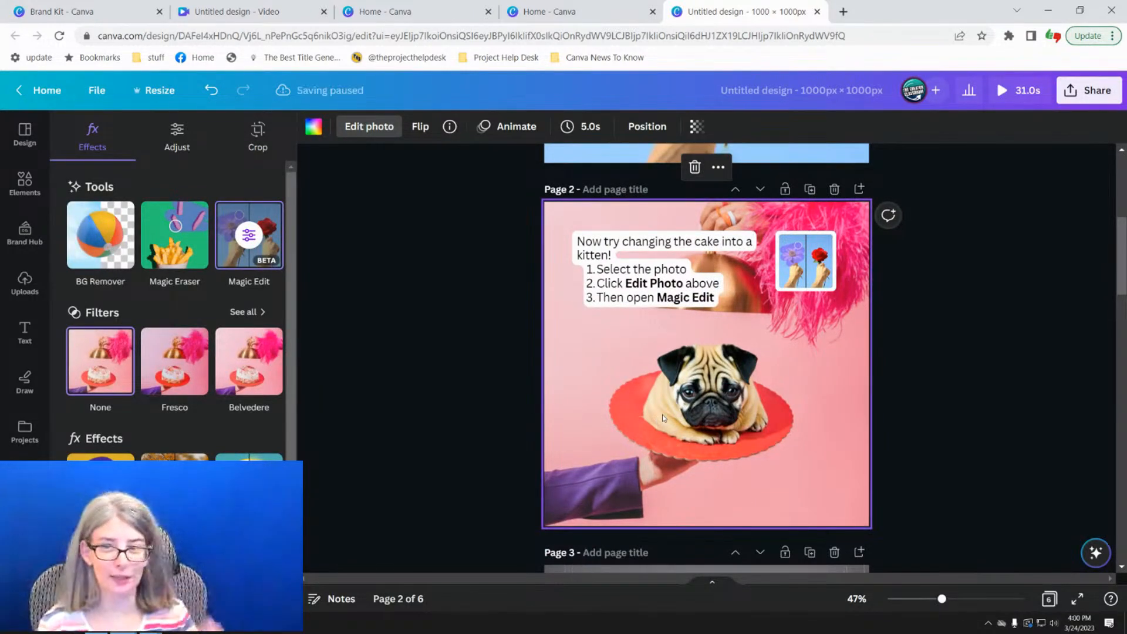
- Open the page 3 living room photo in Magic Edit and brush over the blank picture frame above the sofa
scroll(769, 264, "down", 5)
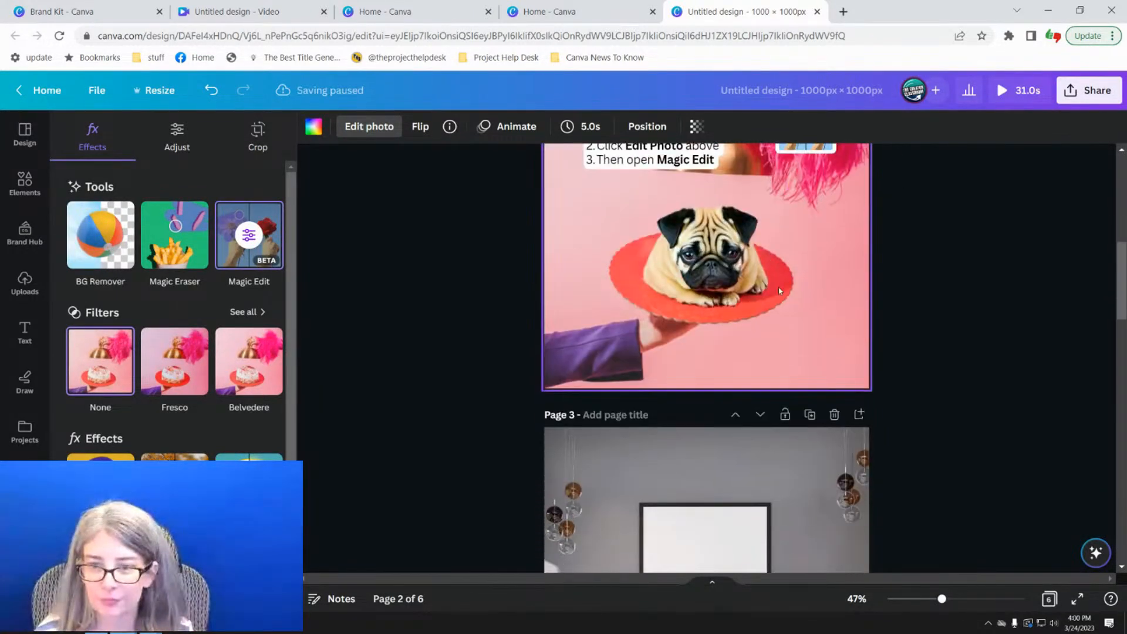
scroll(779, 292, "down", 1)
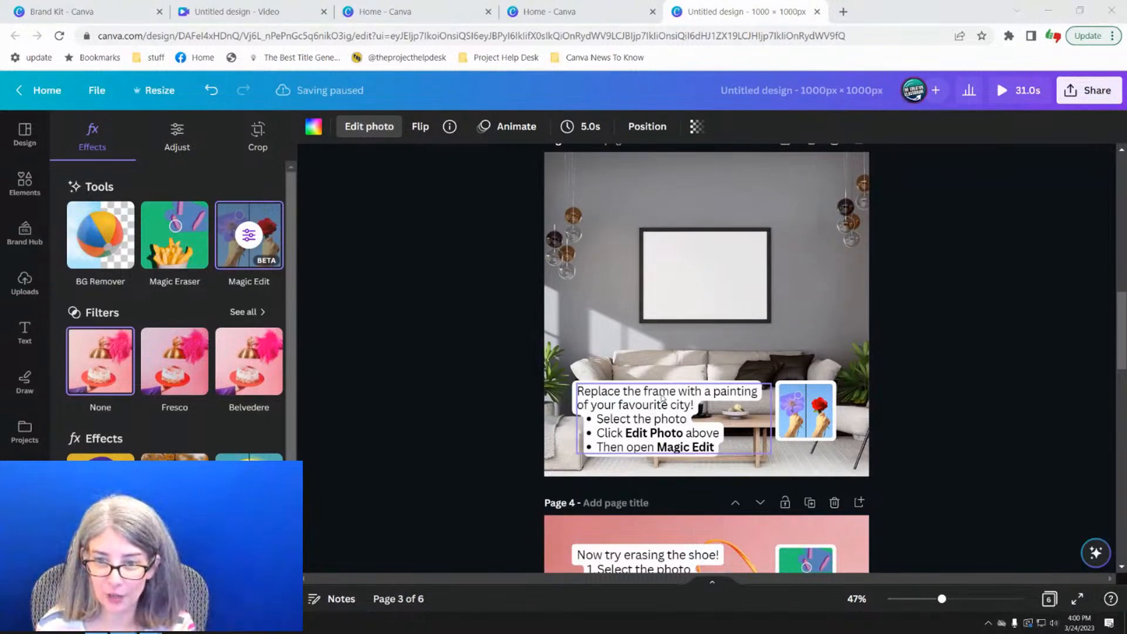
left_click(721, 276)
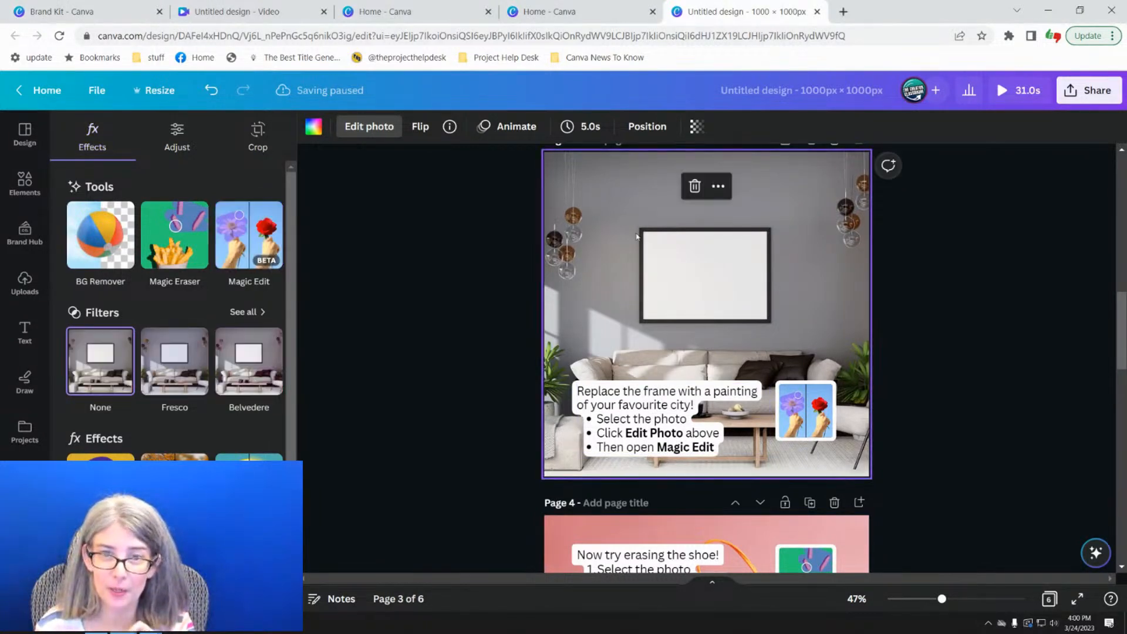
left_click(356, 128)
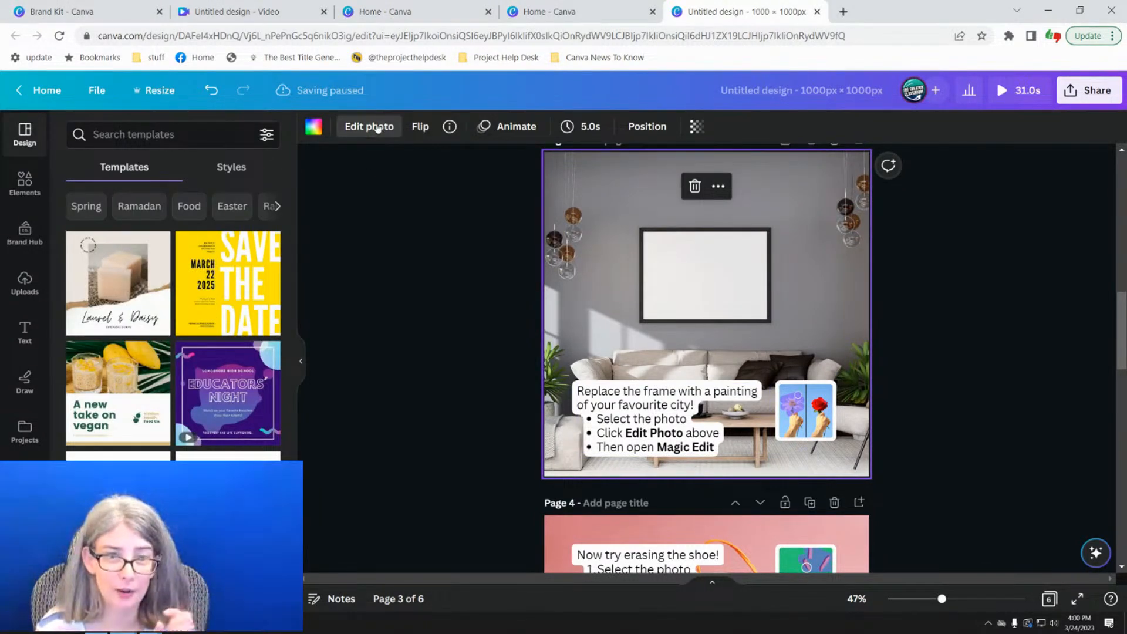
left_click(367, 127)
left_click(246, 237)
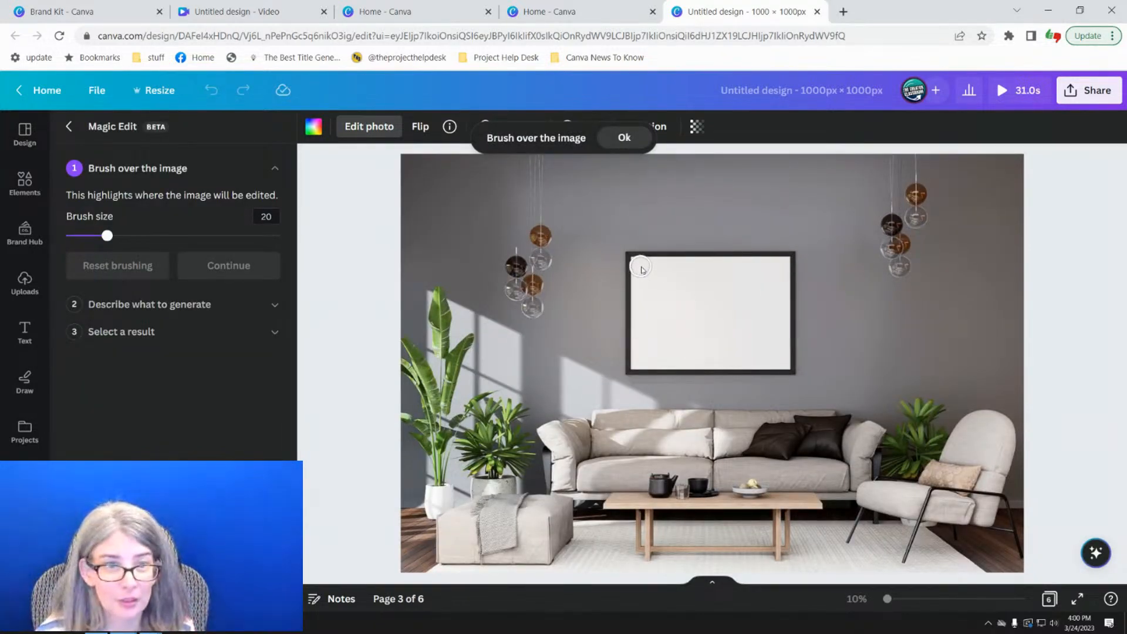
mouse_move(638, 265)
left_mouse_down()
mouse_move(636, 366)
mouse_move(781, 370)
mouse_move(784, 266)
mouse_move(649, 263)
mouse_move(655, 281)
mouse_move(771, 282)
mouse_move(675, 279)
mouse_move(659, 305)
mouse_move(665, 275)
mouse_move(649, 338)
mouse_move(657, 348)
mouse_move(712, 353)
mouse_move(769, 339)
mouse_move(763, 355)
mouse_move(774, 342)
mouse_move(656, 324)
mouse_move(695, 308)
mouse_move(781, 307)
mouse_move(712, 301)
mouse_move(675, 314)
left_mouse_up()
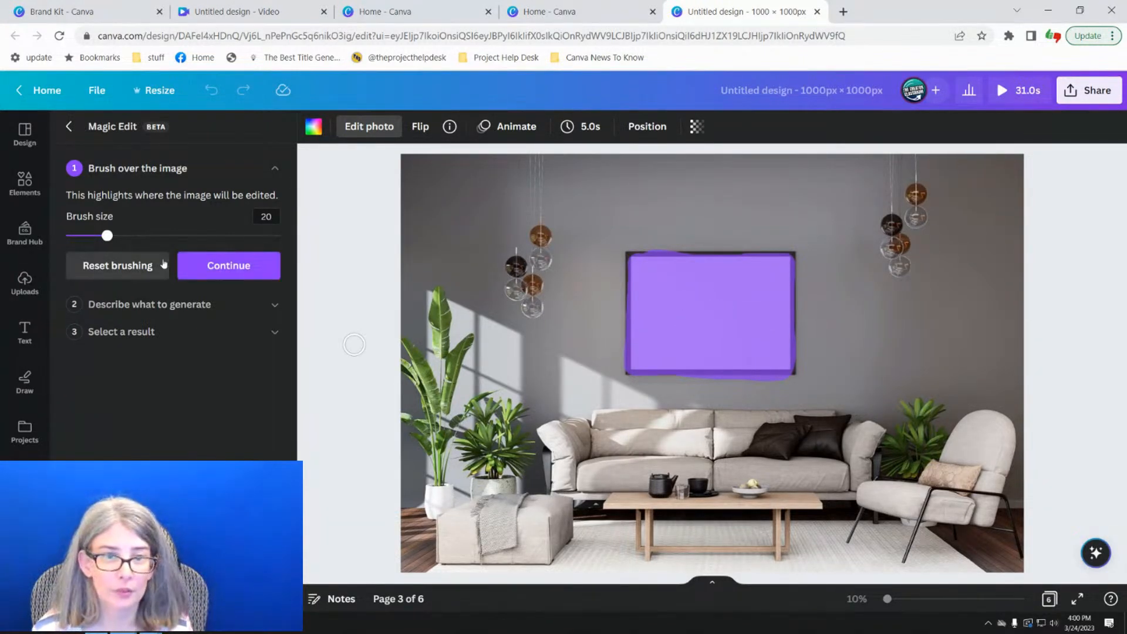
- Generate Magic Edit results for the brushed frame using the description "Art of New York City"
left_click(228, 266)
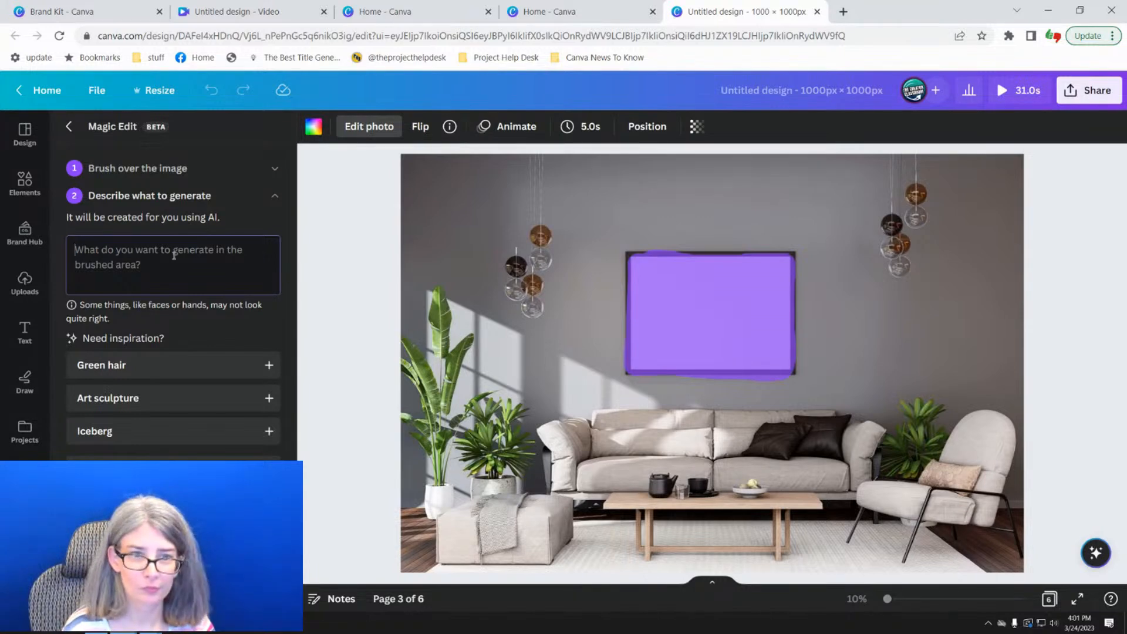
type("Art of New York City")
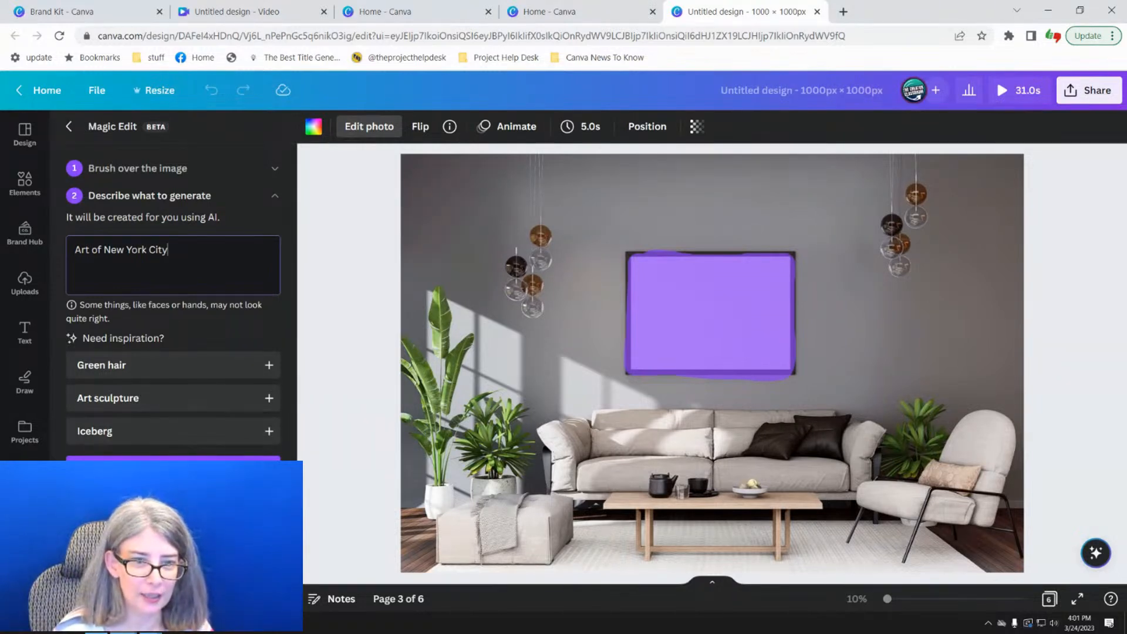
left_click(197, 458)
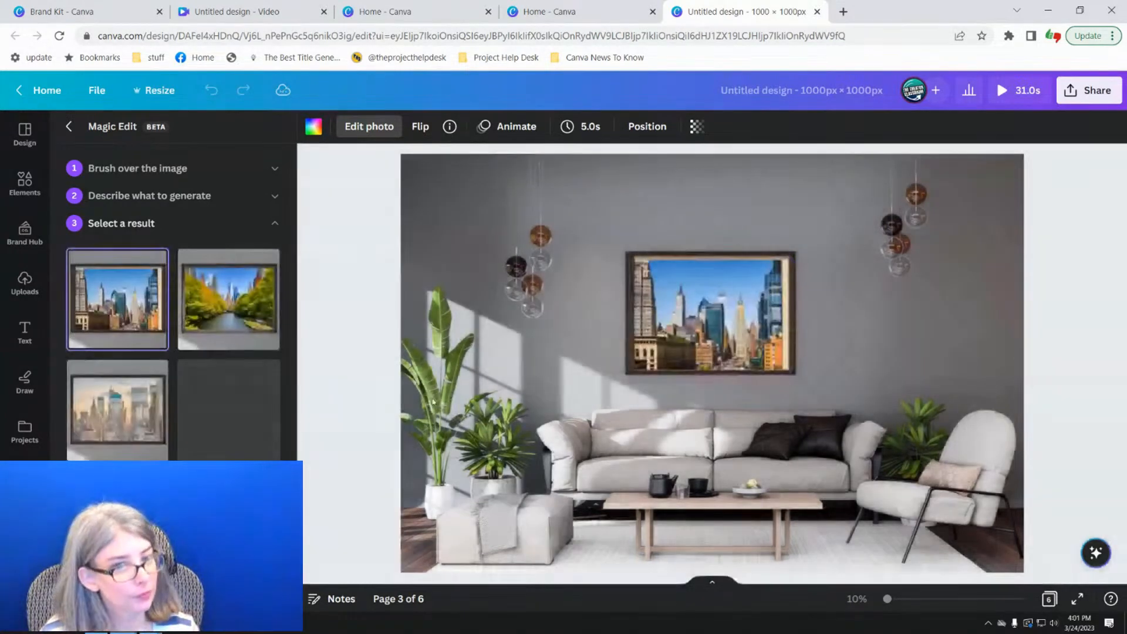
- Compare the generated city artworks and apply the third one, the pale, muted skyline, to the living room photo
left_click(254, 321)
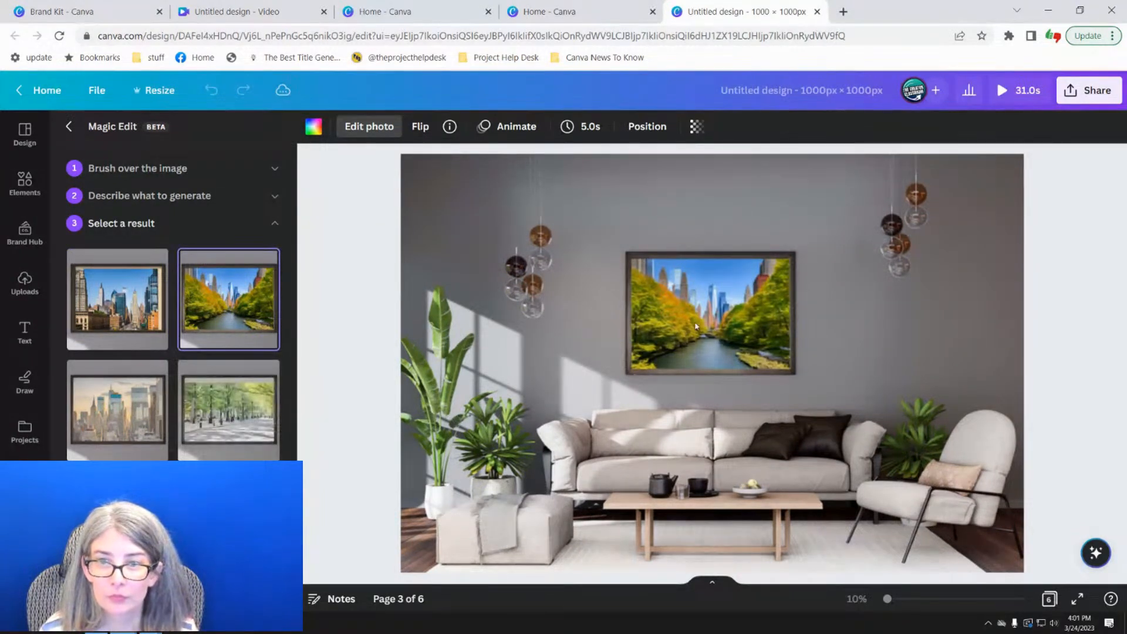
left_click(226, 411)
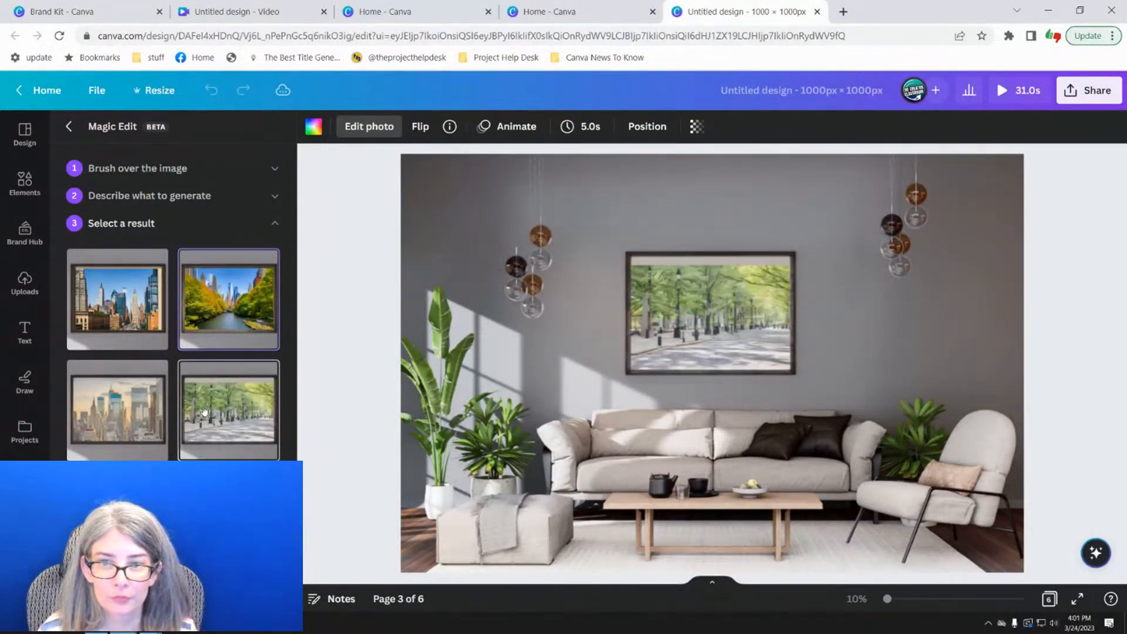
left_click(127, 414)
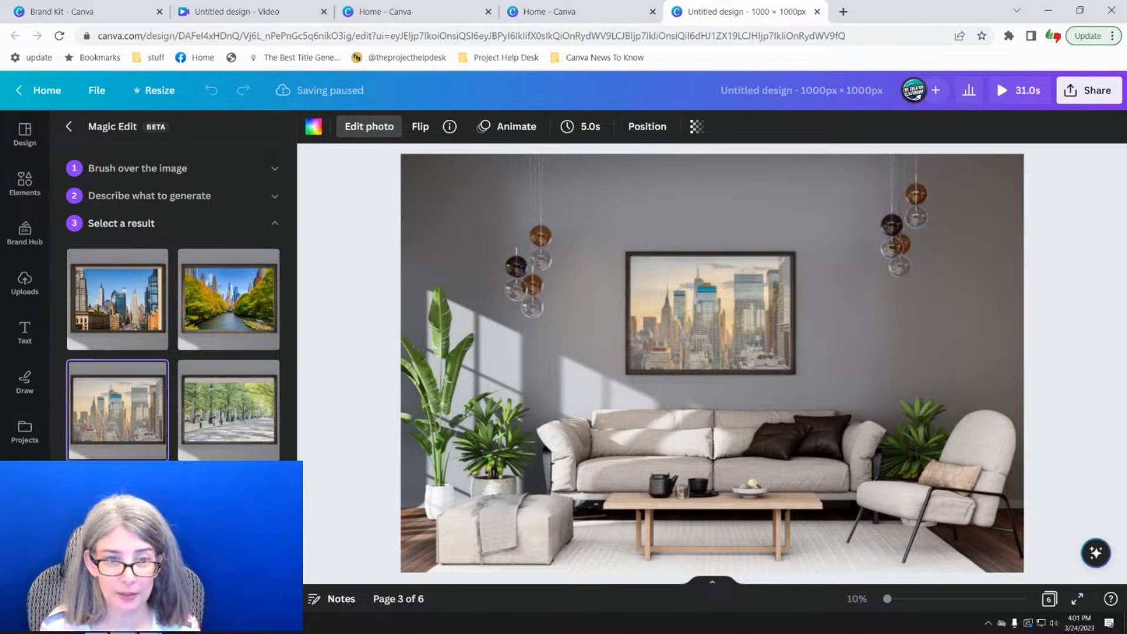
left_click(174, 593)
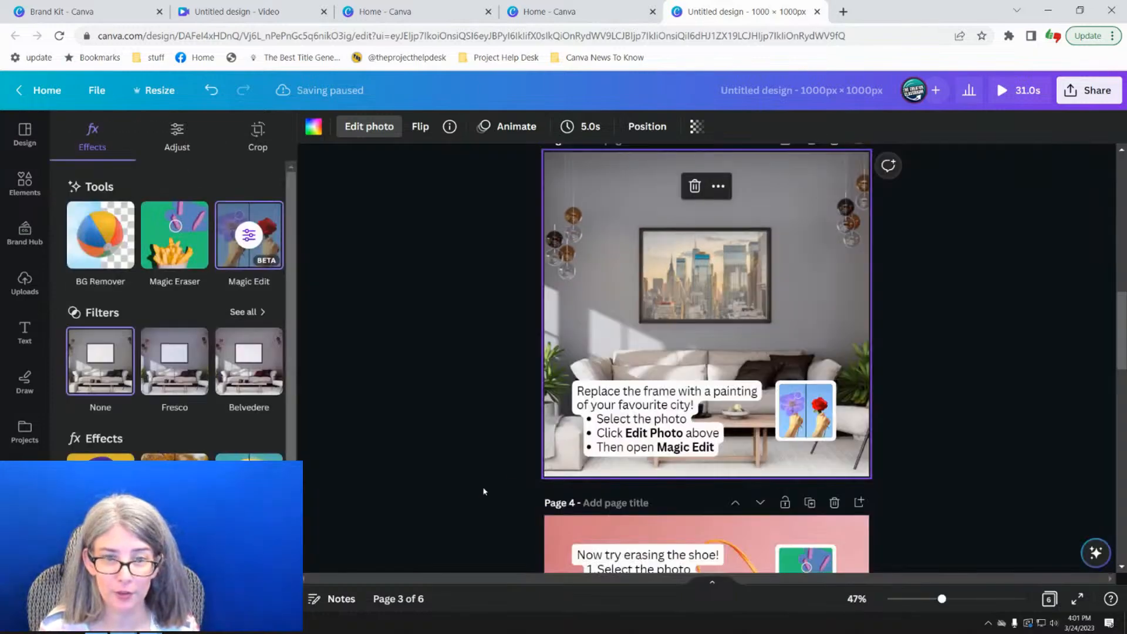
- Open the page 4 photo of the handbags and orange shoe in Magic Eraser
left_click(491, 371)
scroll(516, 376, "down", 6)
scroll(517, 375, "up", 1)
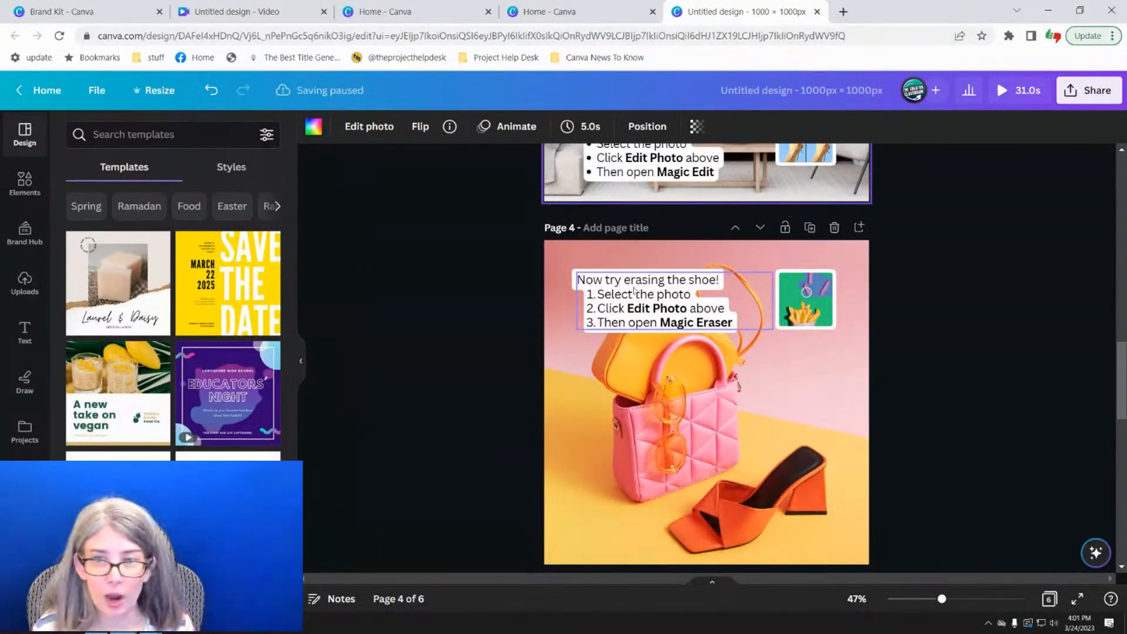
left_click(681, 431)
scroll(675, 405, "down", 1)
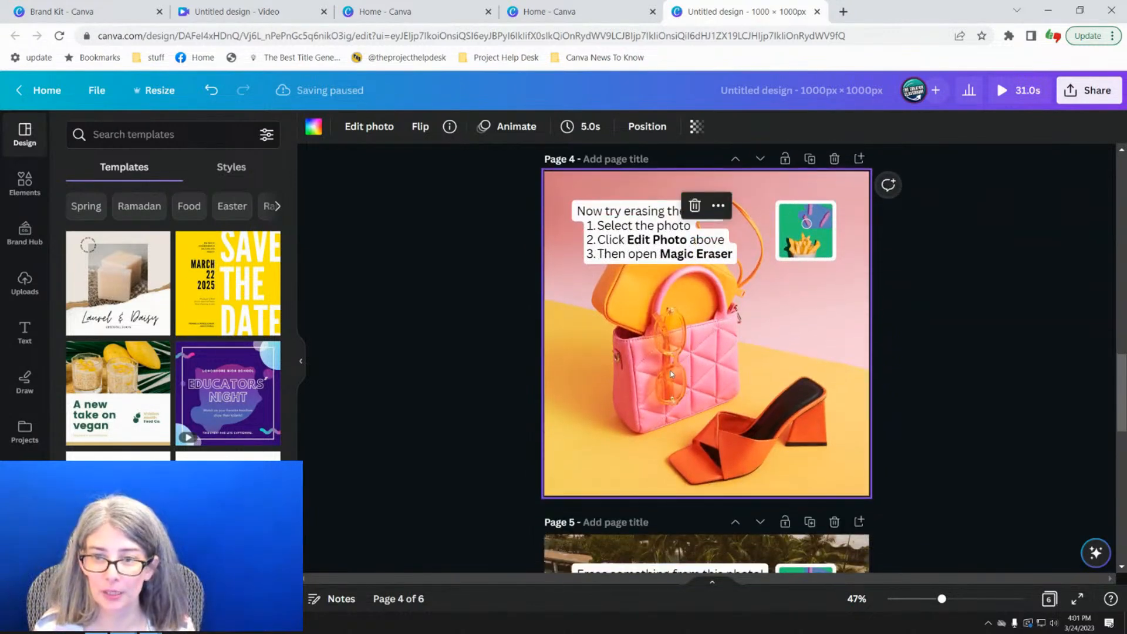
left_click(357, 128)
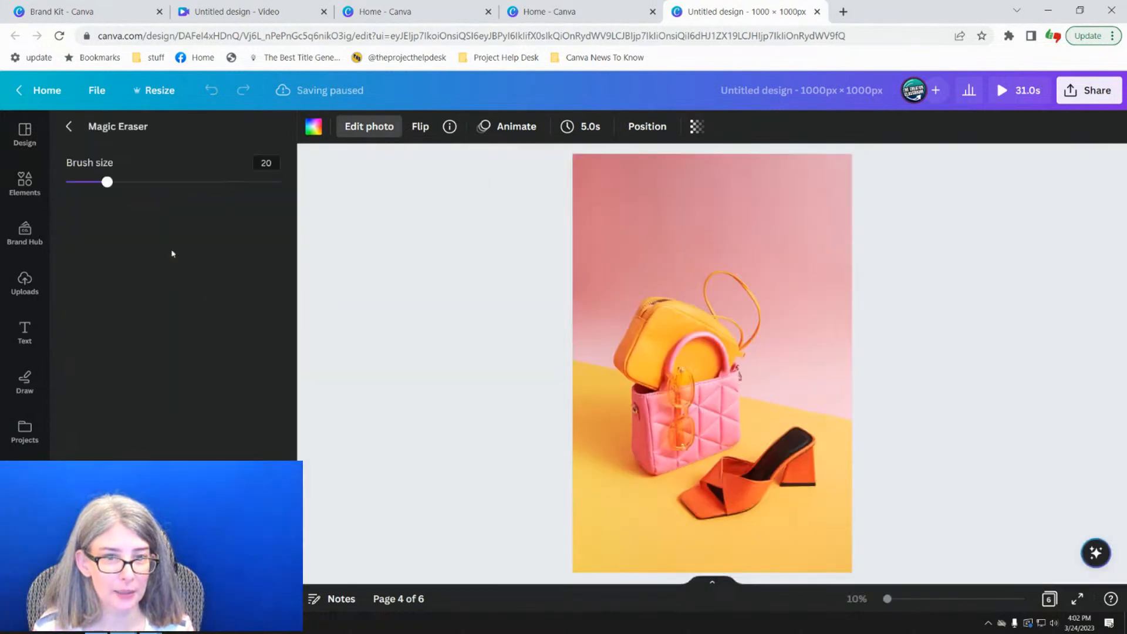
left_click(174, 256)
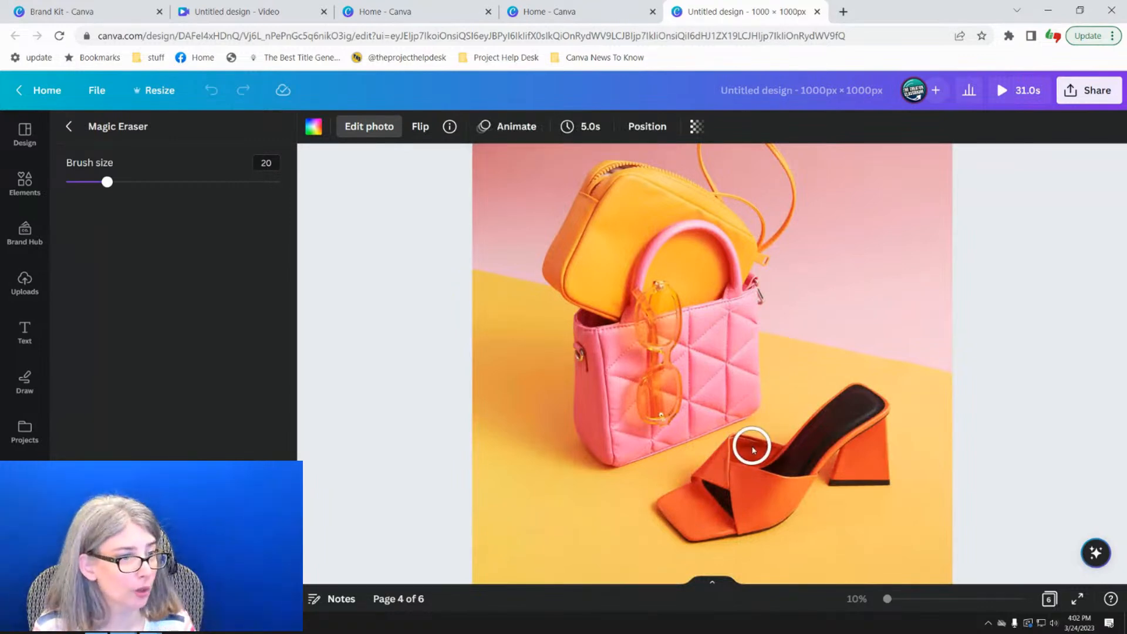
- Erase the orange shoe by brushing over all of it at brush size 20, then return to the design
mouse_move(755, 448)
left_mouse_down()
mouse_move(673, 501)
mouse_move(663, 531)
mouse_move(716, 488)
mouse_move(770, 477)
mouse_move(695, 540)
mouse_move(720, 543)
mouse_move(773, 495)
mouse_move(731, 492)
mouse_move(777, 447)
mouse_move(866, 398)
mouse_move(883, 483)
mouse_move(832, 476)
mouse_move(866, 470)
mouse_move(883, 415)
mouse_move(754, 488)
mouse_move(818, 456)
mouse_move(803, 473)
mouse_move(846, 432)
mouse_move(803, 473)
left_mouse_up()
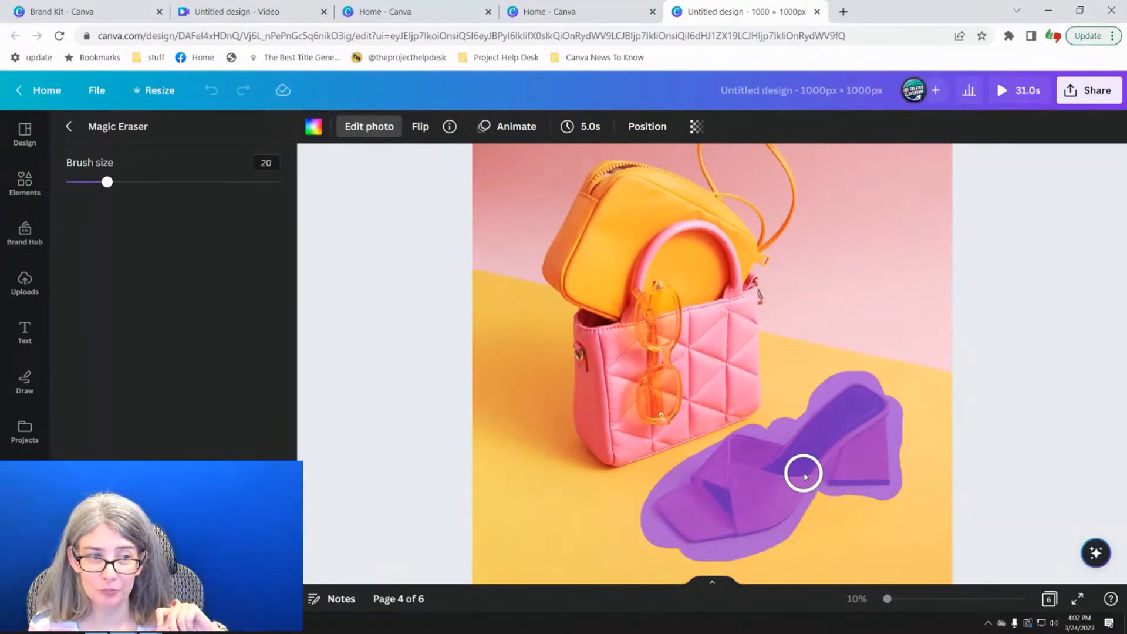
left_click_drag(805, 474, 806, 474)
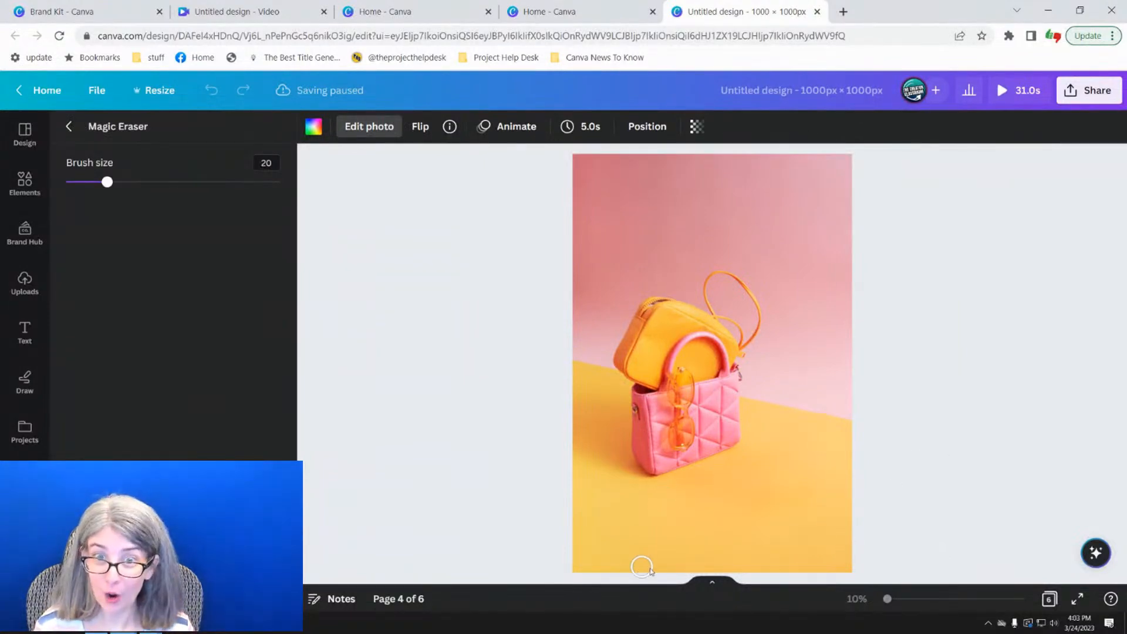
scroll(936, 468, "down", 3)
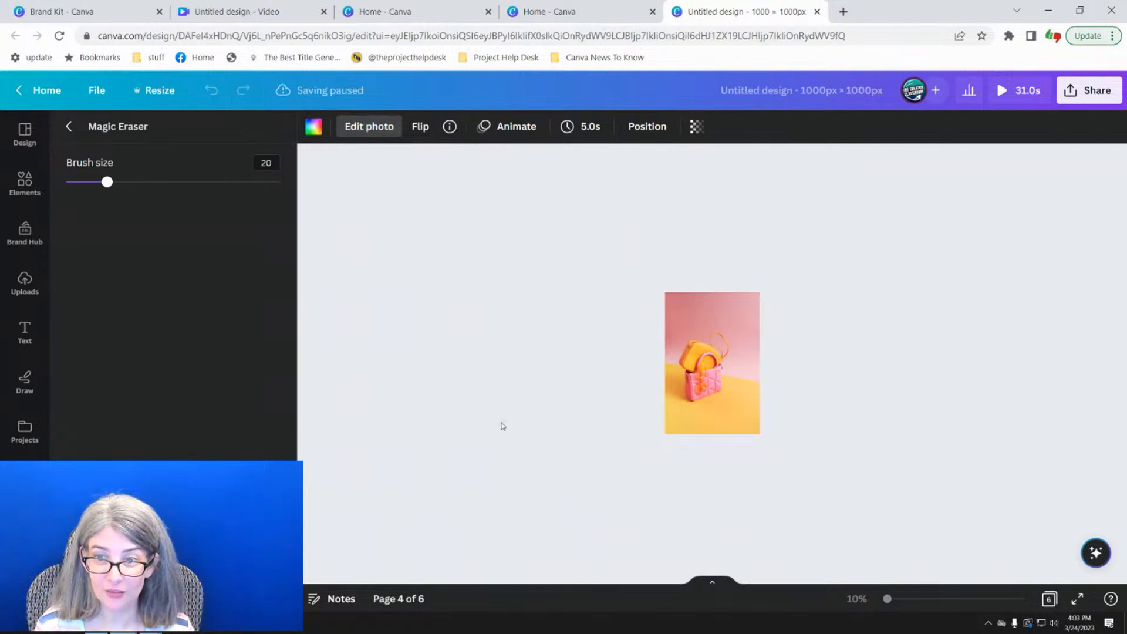
scroll(614, 397, "up", 5)
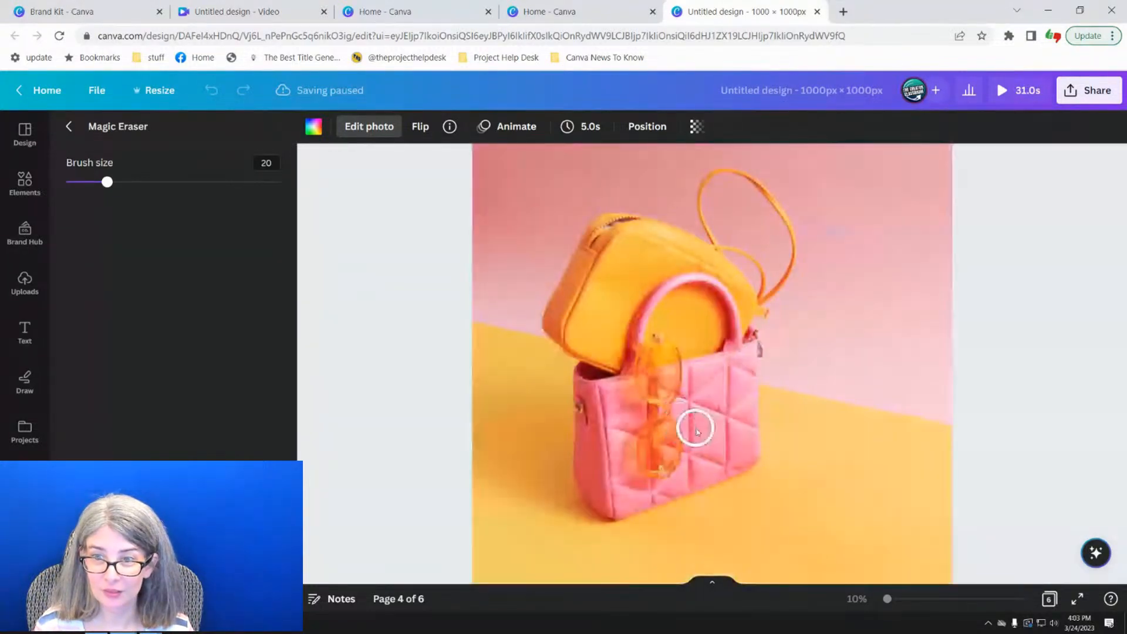
left_click(66, 128)
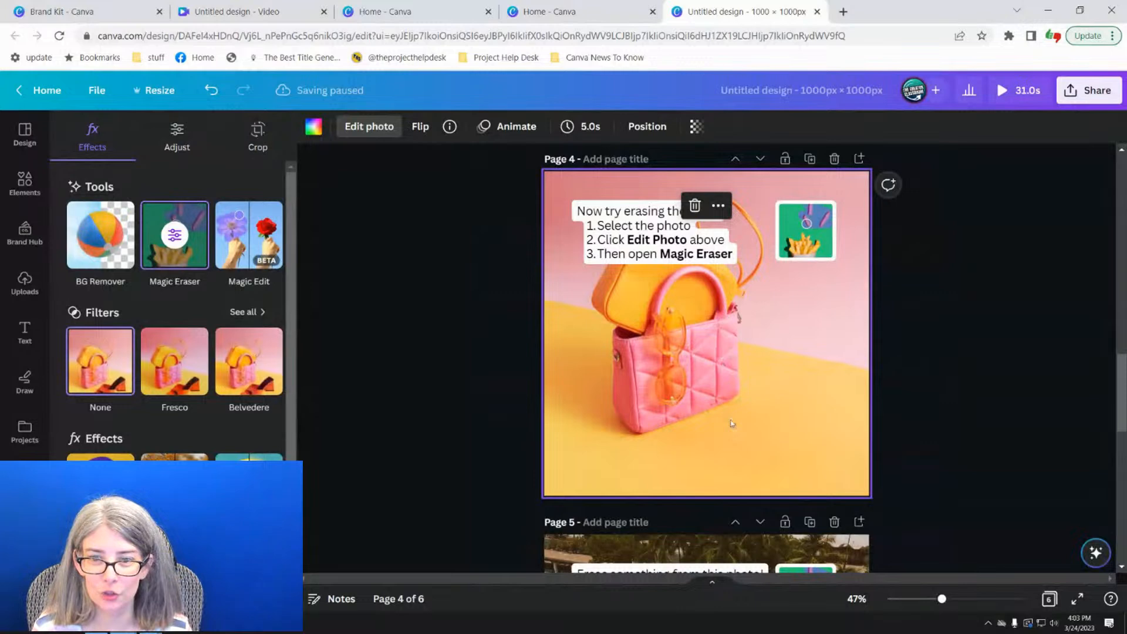
- Use Magic Eraser on the page 5 beach photo to remove the lone swimmer and the nearer paddleboarder
scroll(733, 424, "down", 5)
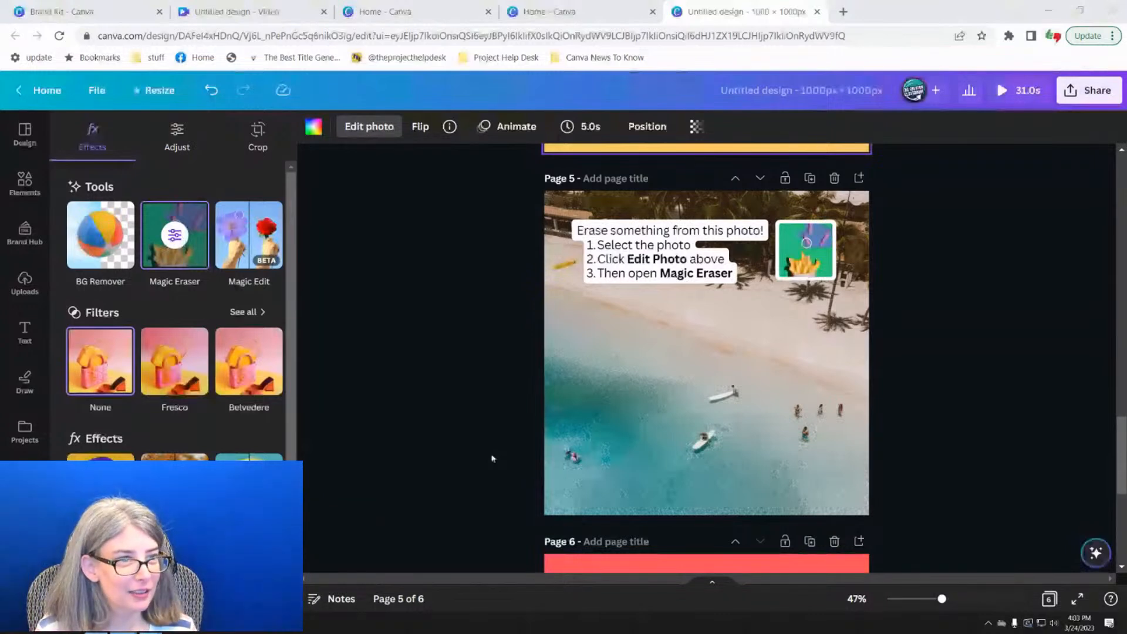
left_click(624, 415)
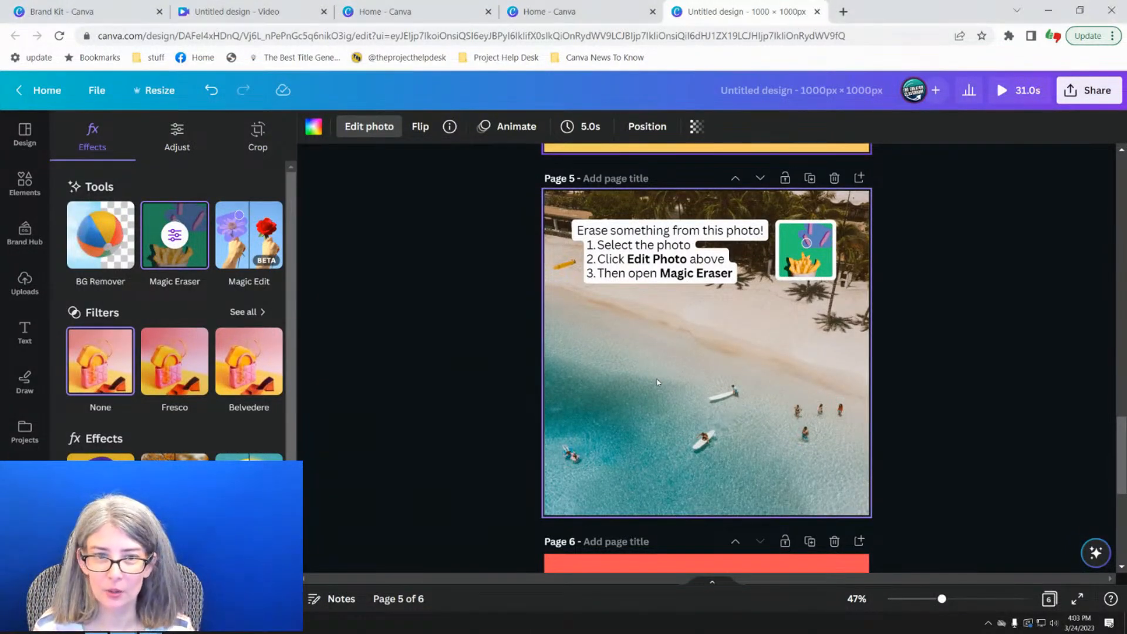
left_click(158, 239)
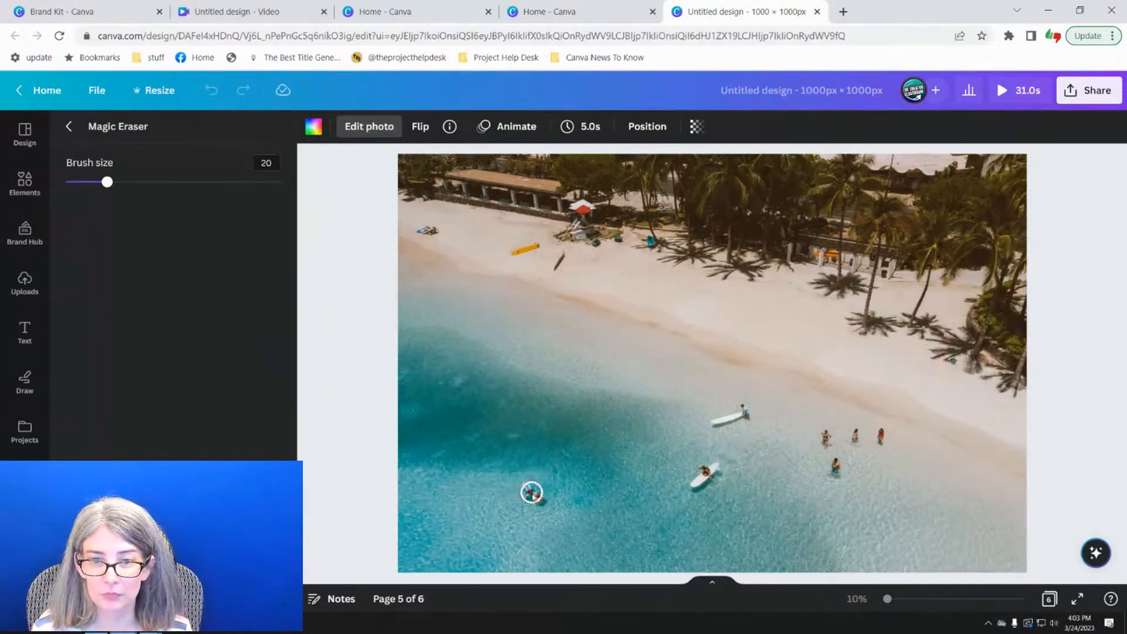
mouse_move(523, 486)
left_mouse_down()
mouse_move(544, 510)
mouse_move(521, 476)
mouse_move(535, 502)
left_mouse_up()
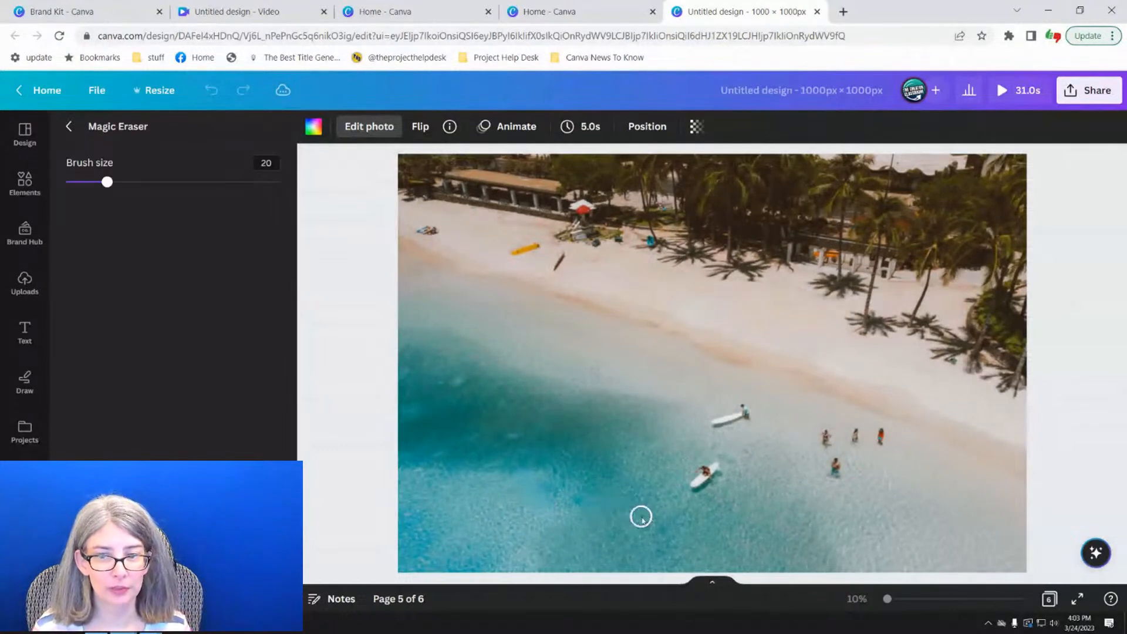
mouse_move(717, 458)
left_mouse_down()
mouse_move(697, 476)
mouse_move(705, 486)
mouse_move(721, 474)
left_mouse_up()
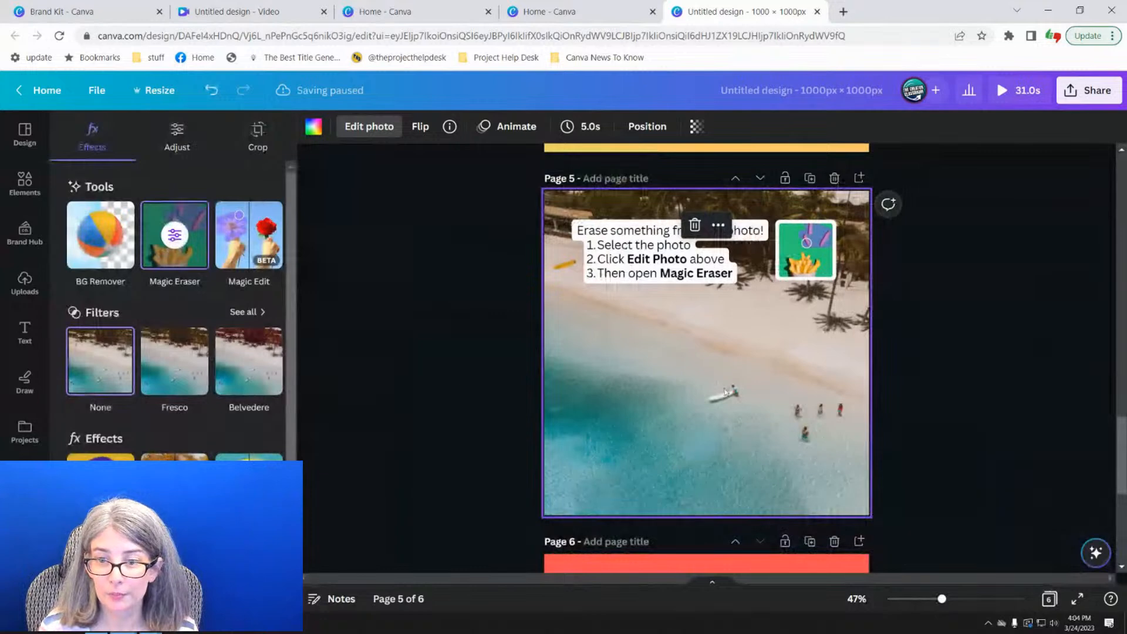
- Look over the closing page 6 of the practice design and deselect the beach photo
scroll(725, 392, "down", 6)
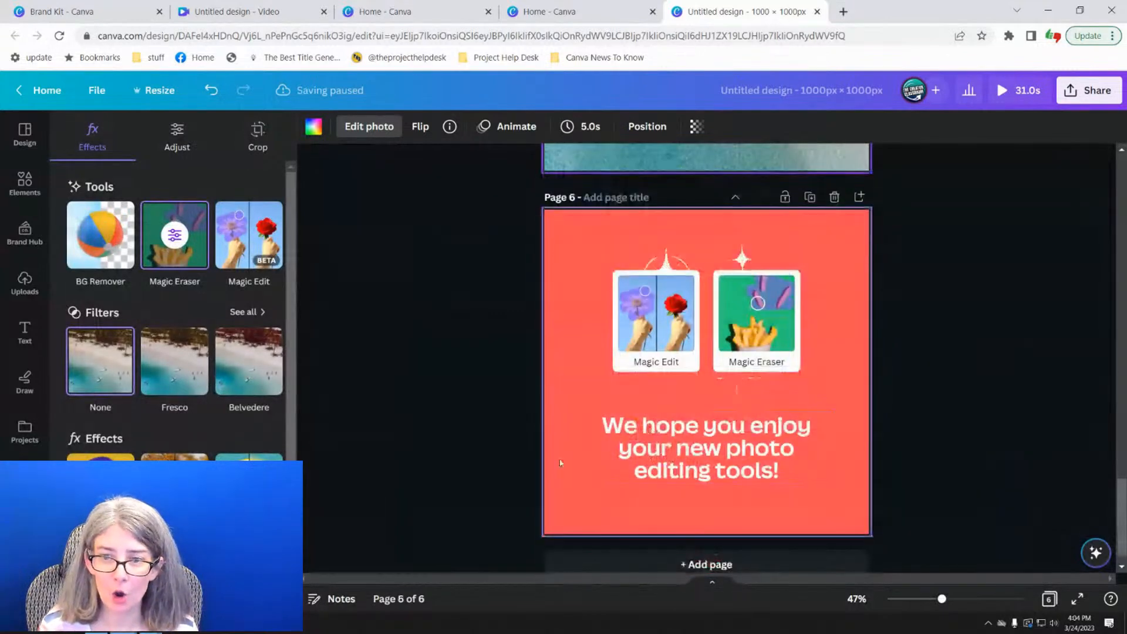
scroll(587, 461, "down", 1)
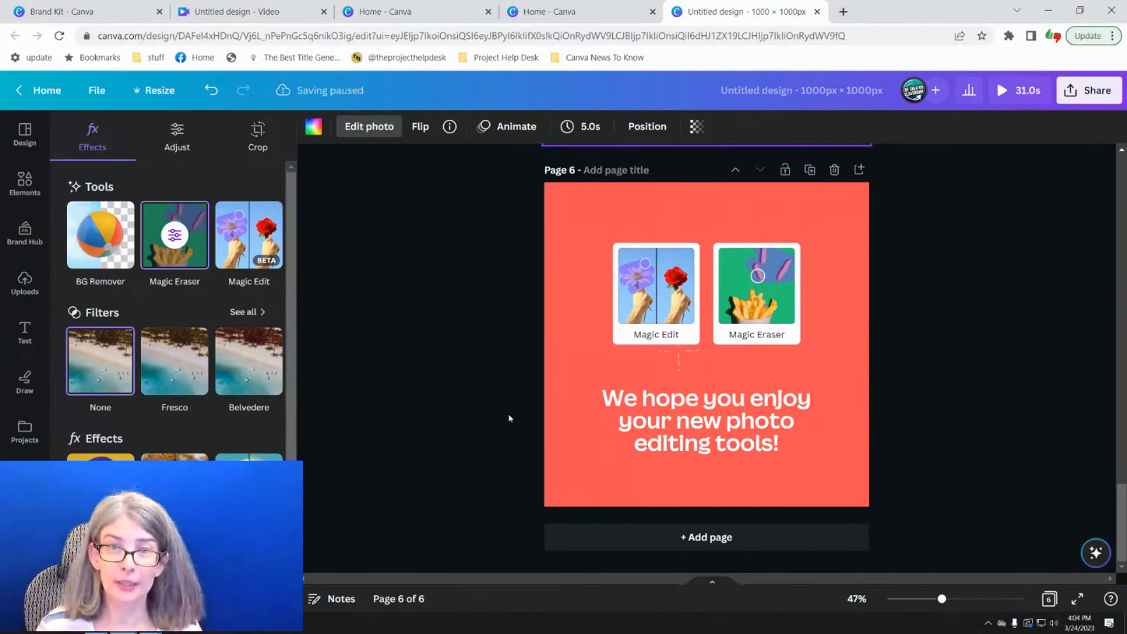
left_click(502, 394)
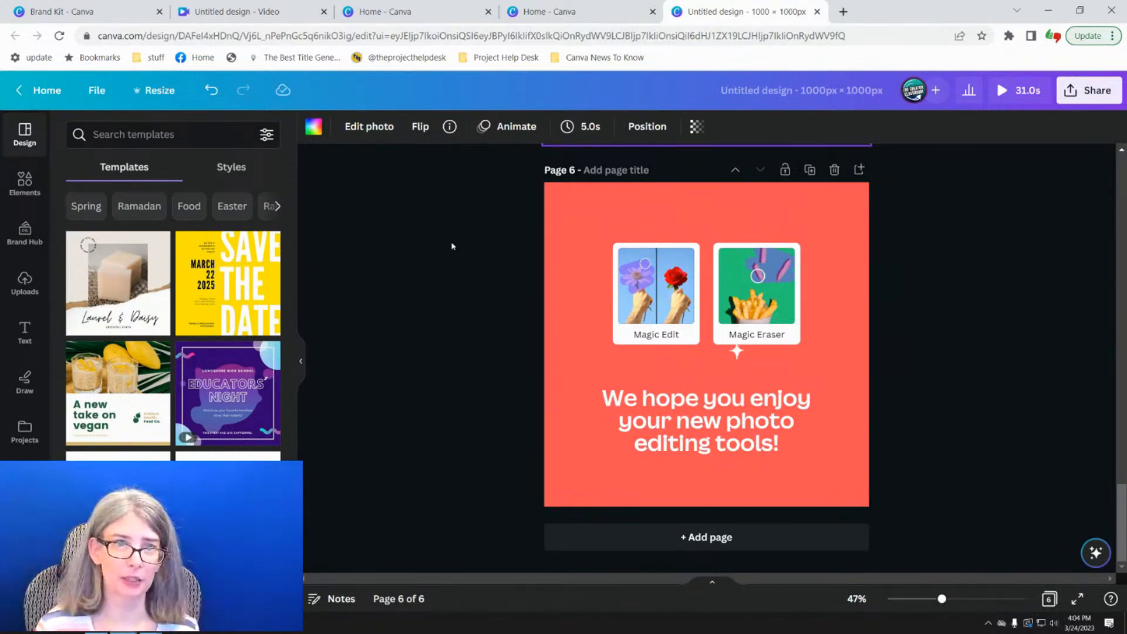
- Return to the Canva home page and advance the Canva Create feature cards to Magic Presentation and Draw
left_click(86, 16)
left_click(244, 13)
left_click(376, 13)
scroll(552, 411, "down", 3)
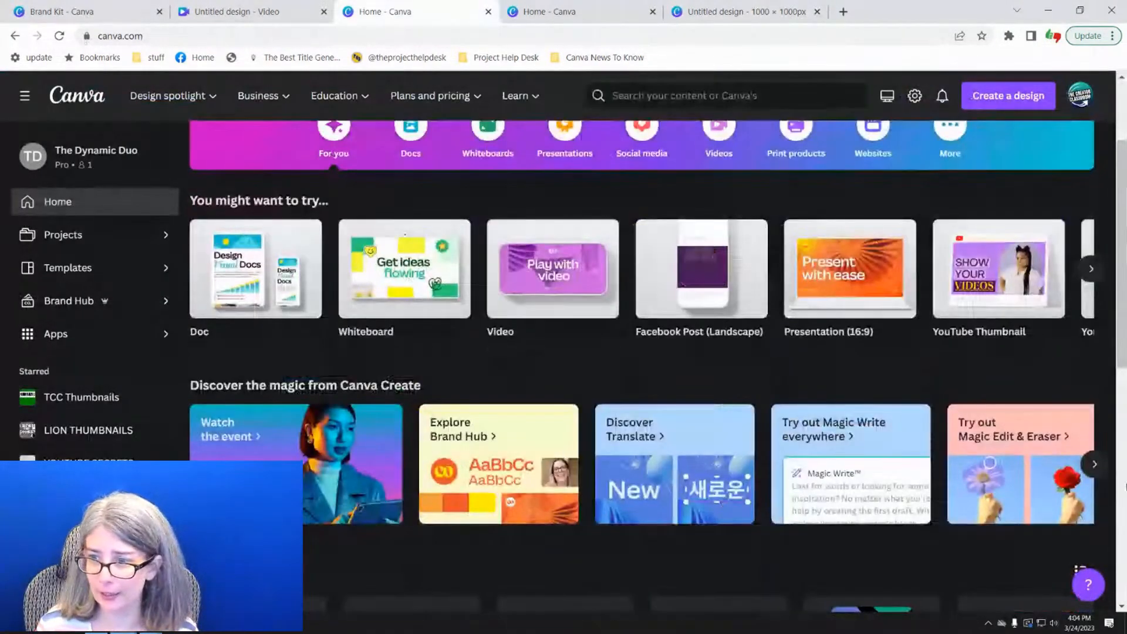
left_click(1094, 465)
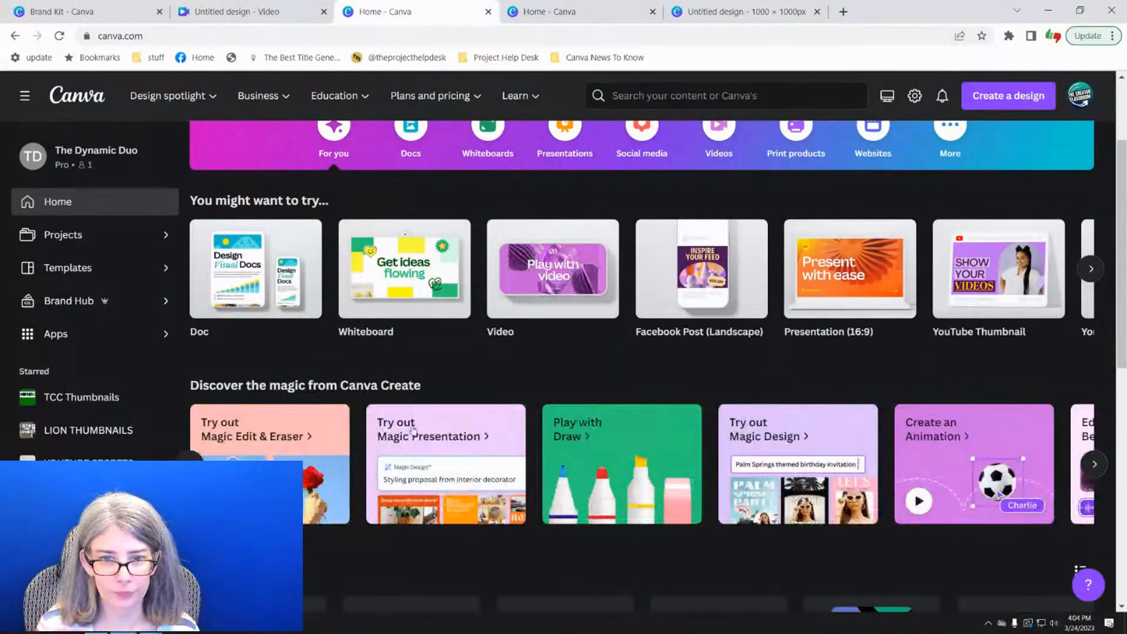
- View the introductions to Magic Presentation and Draw, closing each one
left_click(417, 455)
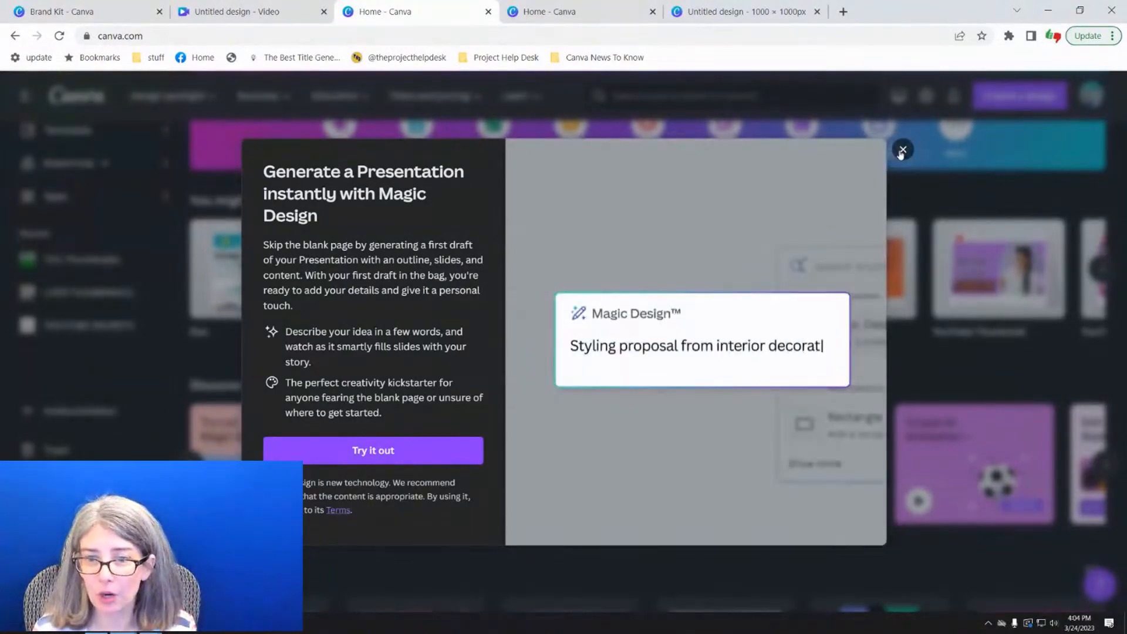
key("Escape")
left_click(576, 481)
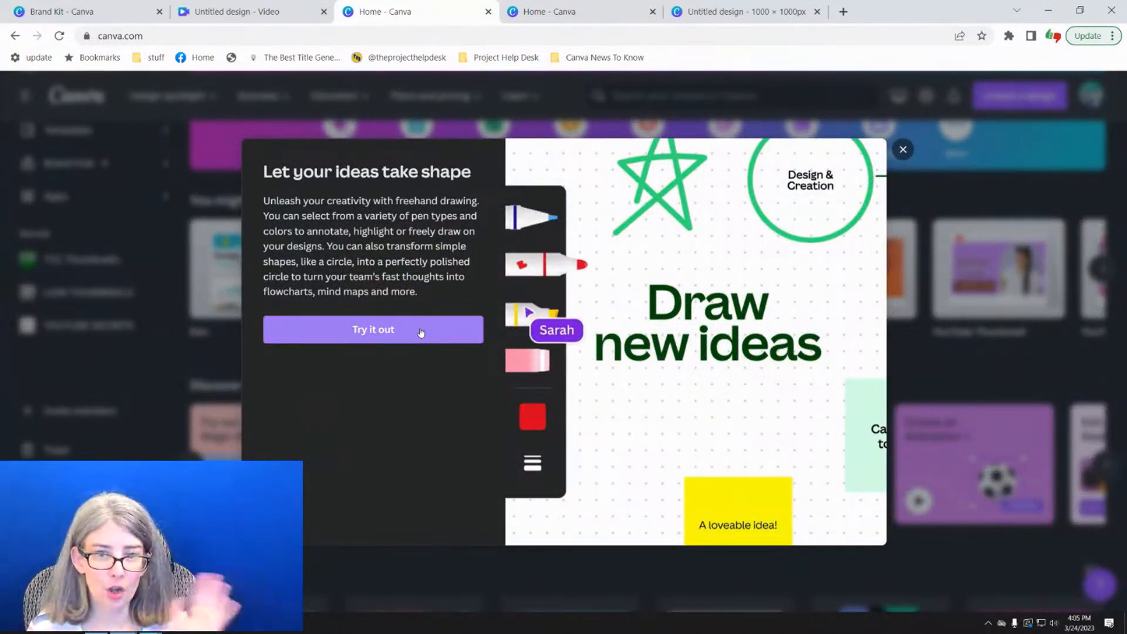
left_click(903, 149)
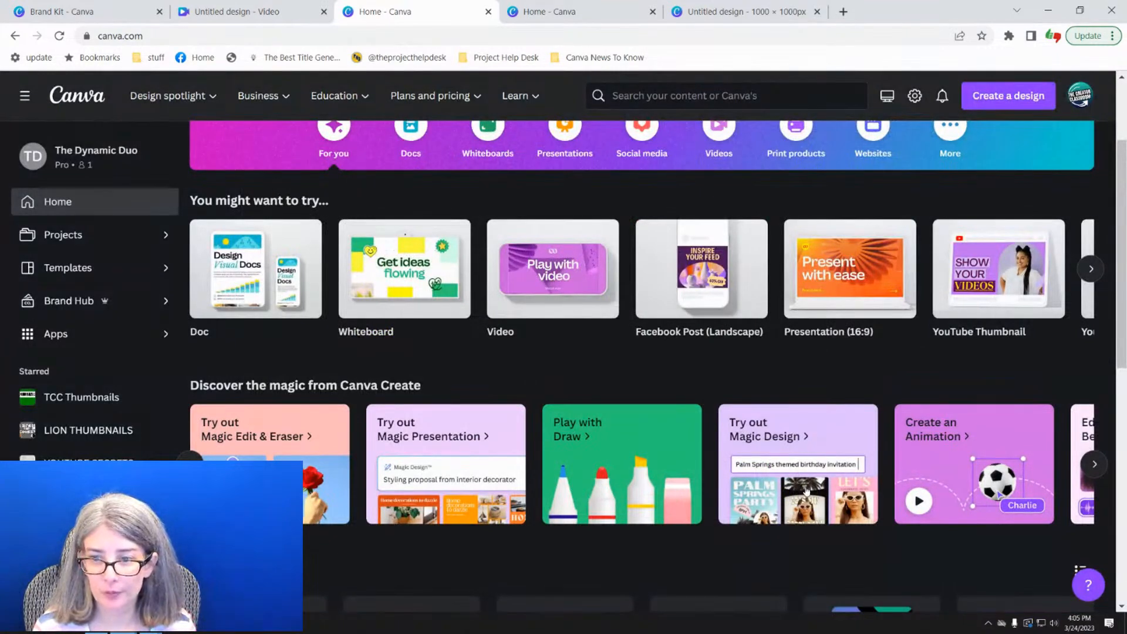
- Read the Magic Design introduction and its preview, then close it
left_click(806, 492)
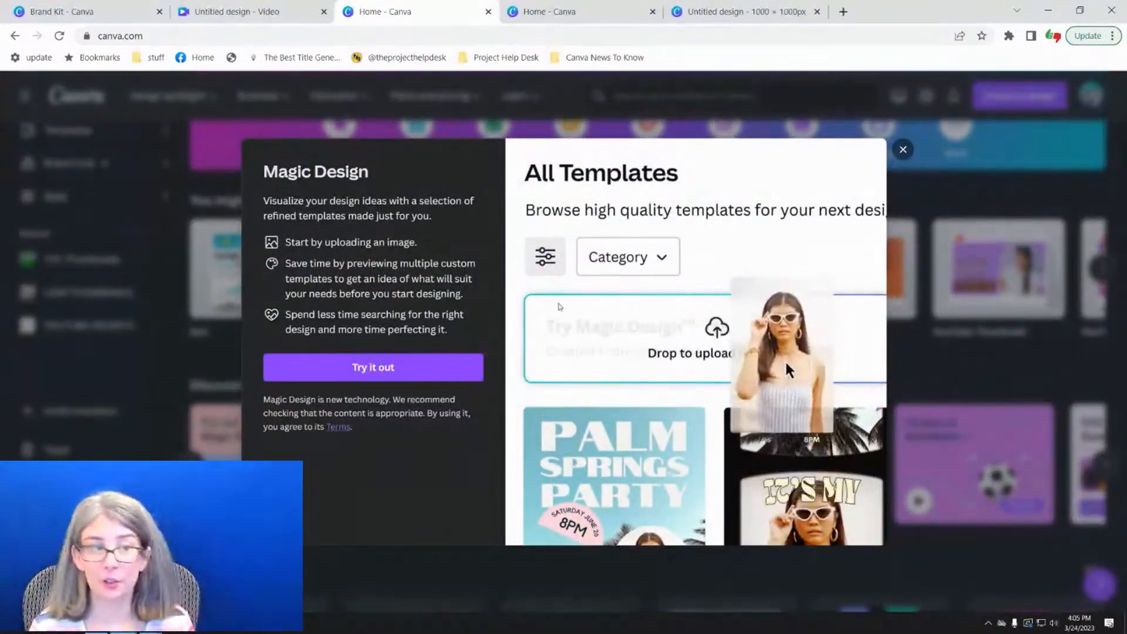
scroll(785, 354, "down", 3)
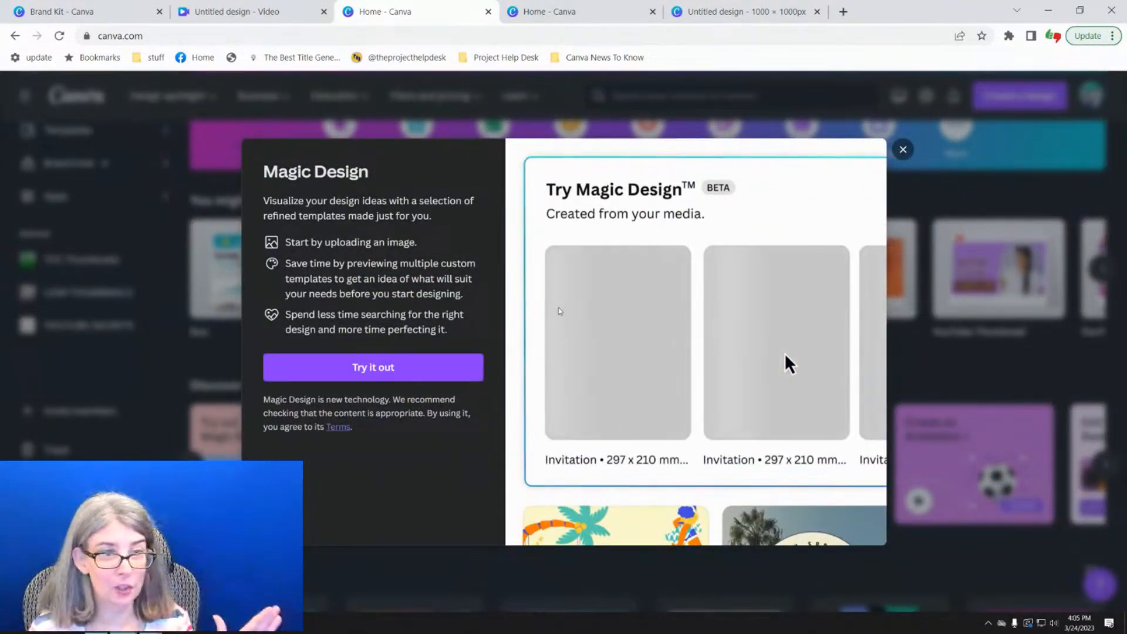
scroll(854, 174, "up", 3)
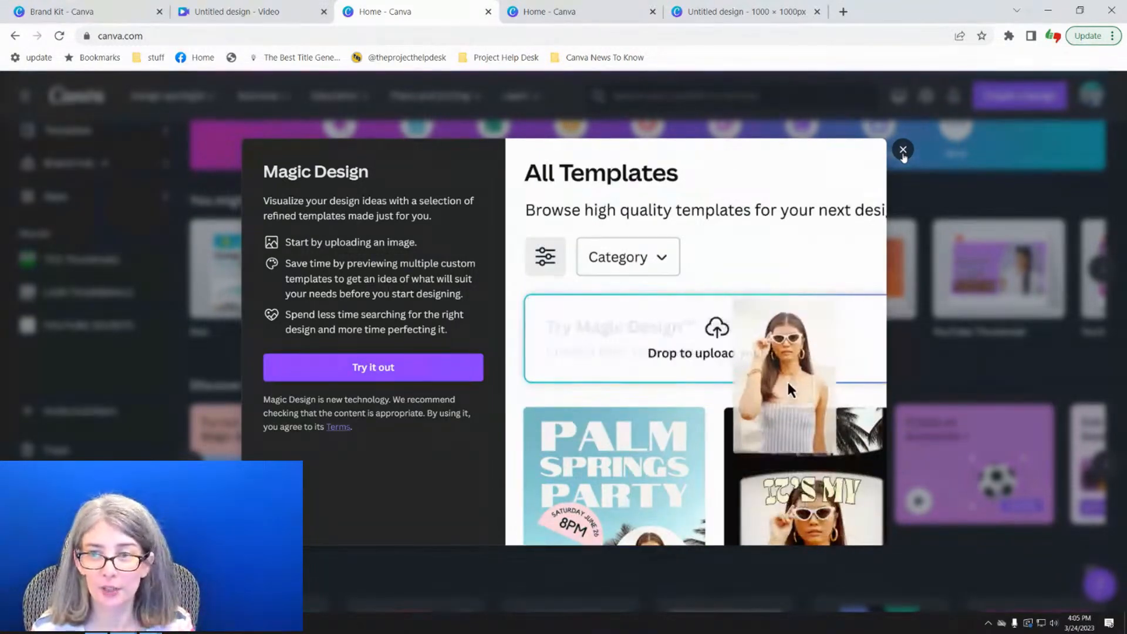
left_click(903, 150)
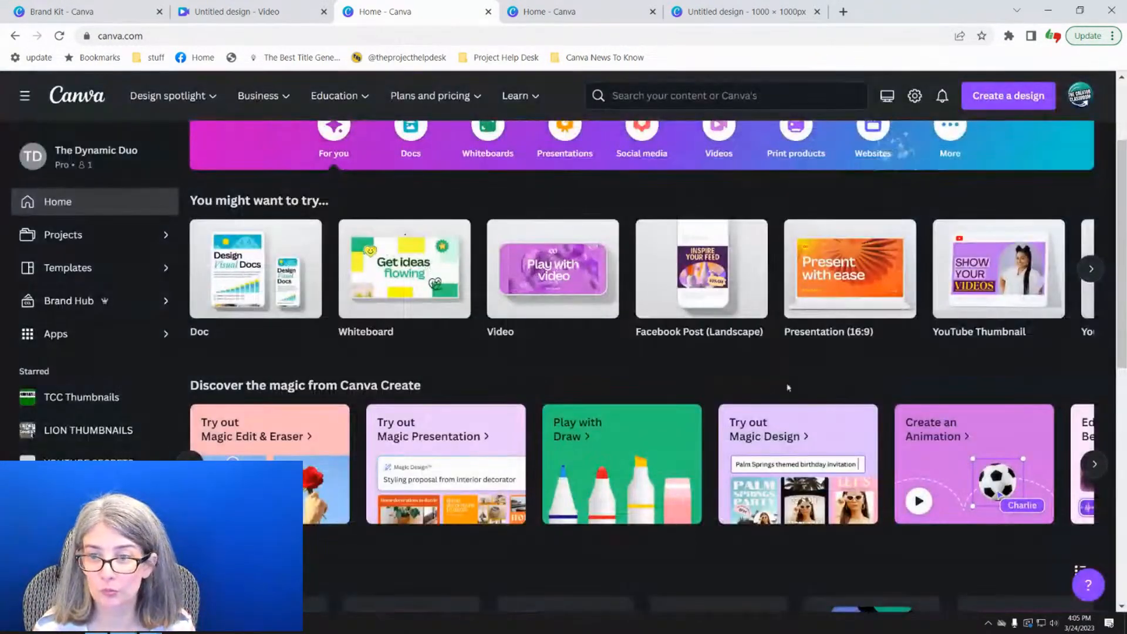
- Open the Create an Animation practice design and record the bee's path in arcs from the first flower to the fourth
left_click(981, 468)
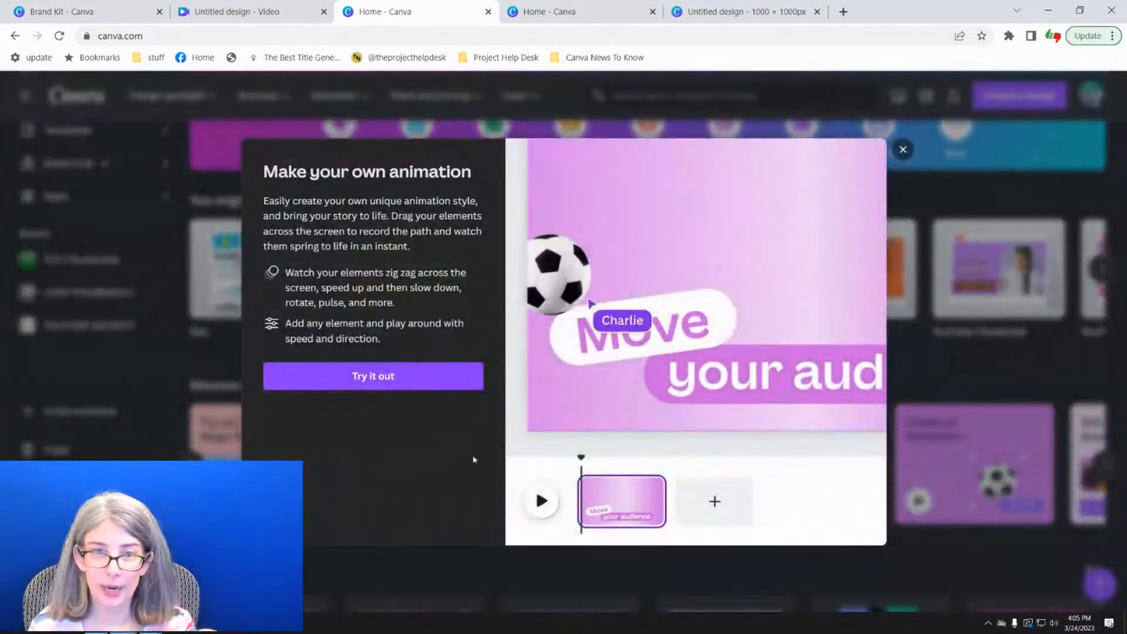
left_click(363, 378)
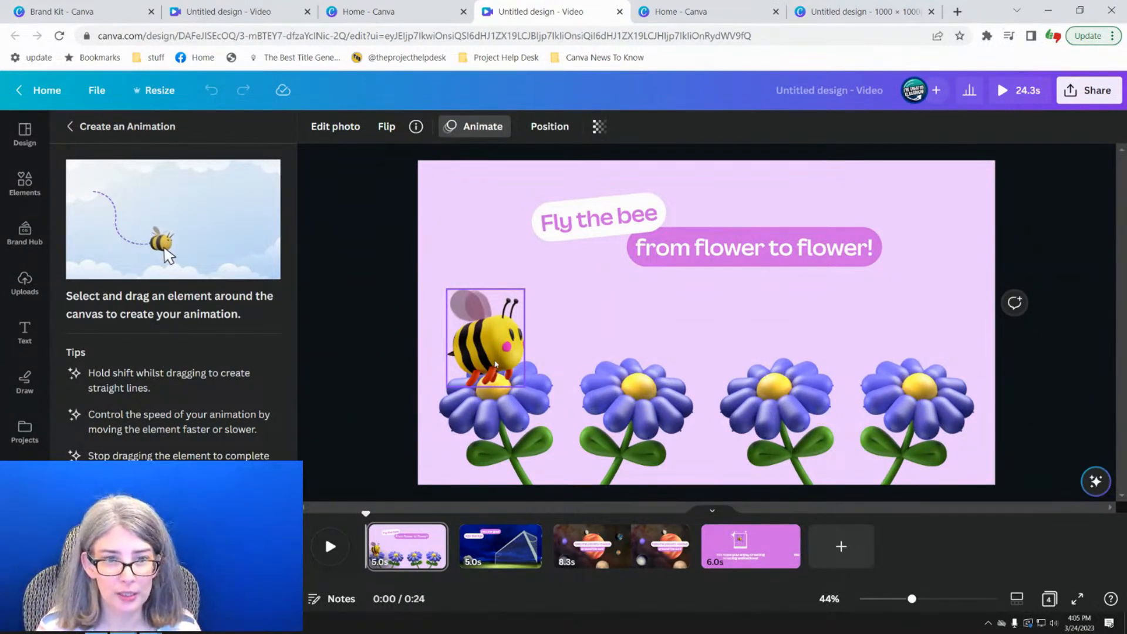
mouse_move(497, 360)
left_mouse_down()
mouse_move(510, 339)
mouse_move(553, 322)
mouse_move(626, 362)
mouse_move(629, 376)
mouse_move(688, 335)
mouse_move(753, 341)
mouse_move(784, 376)
mouse_move(799, 352)
mouse_move(891, 320)
mouse_move(935, 347)
mouse_move(928, 377)
left_mouse_up()
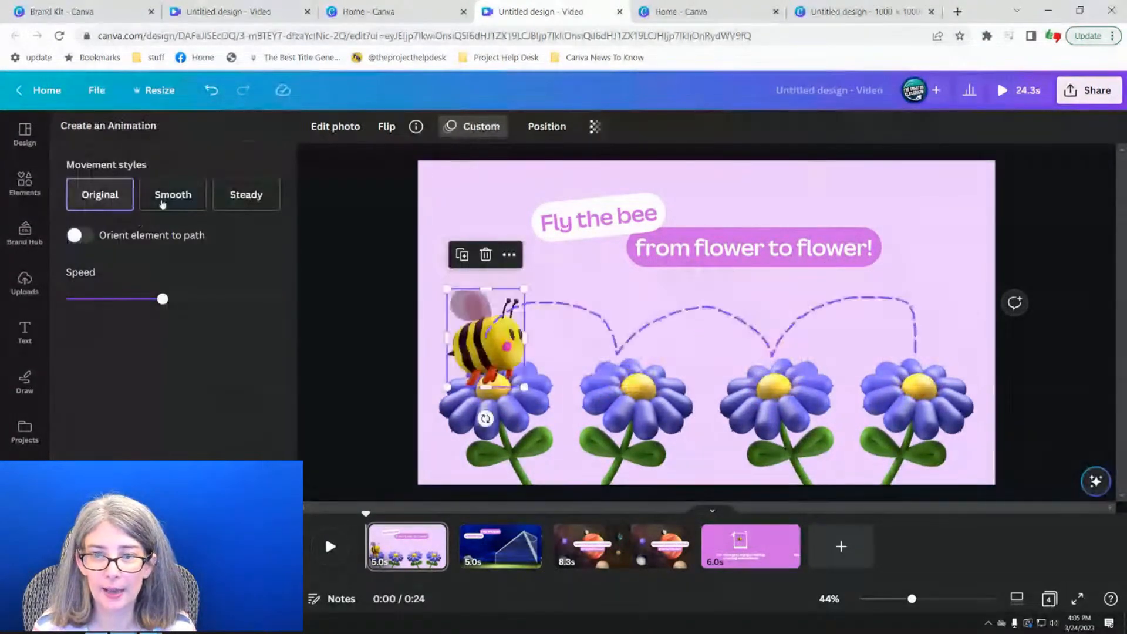
- Give the bee's animation the Steady movement style and a much slower speed, leaving path orientation off
left_click(169, 204)
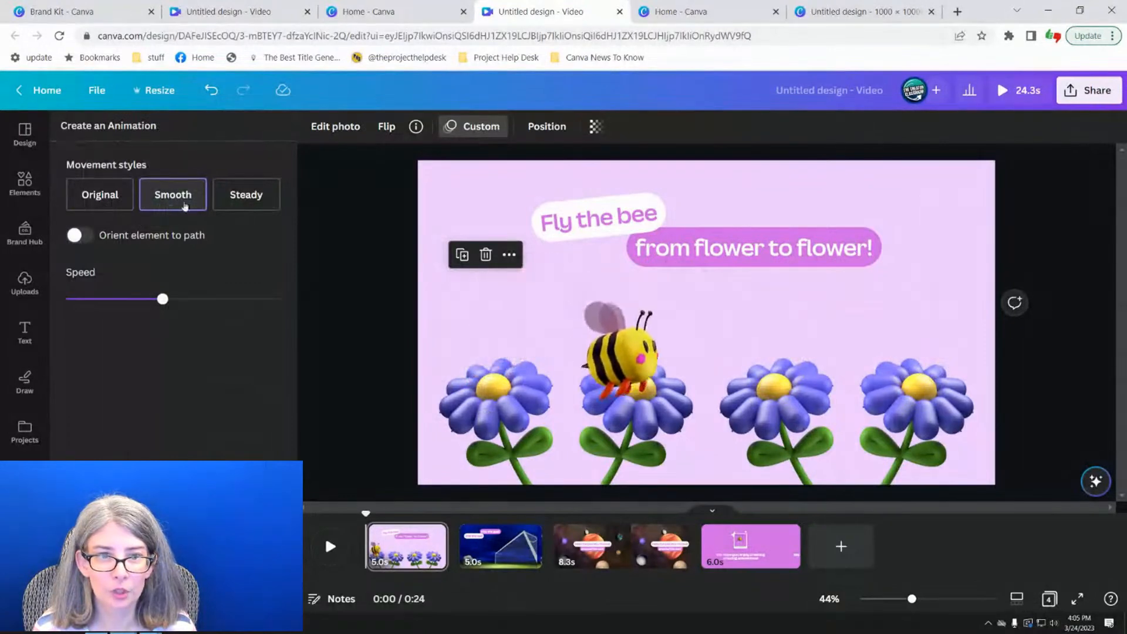
left_click(249, 201)
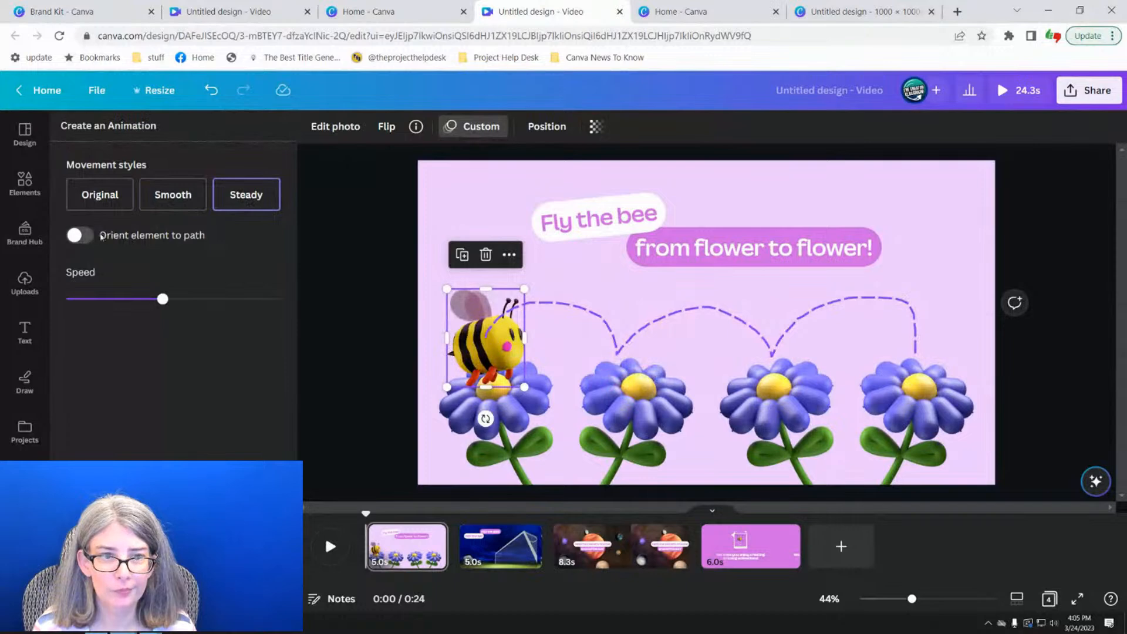
left_click(83, 236)
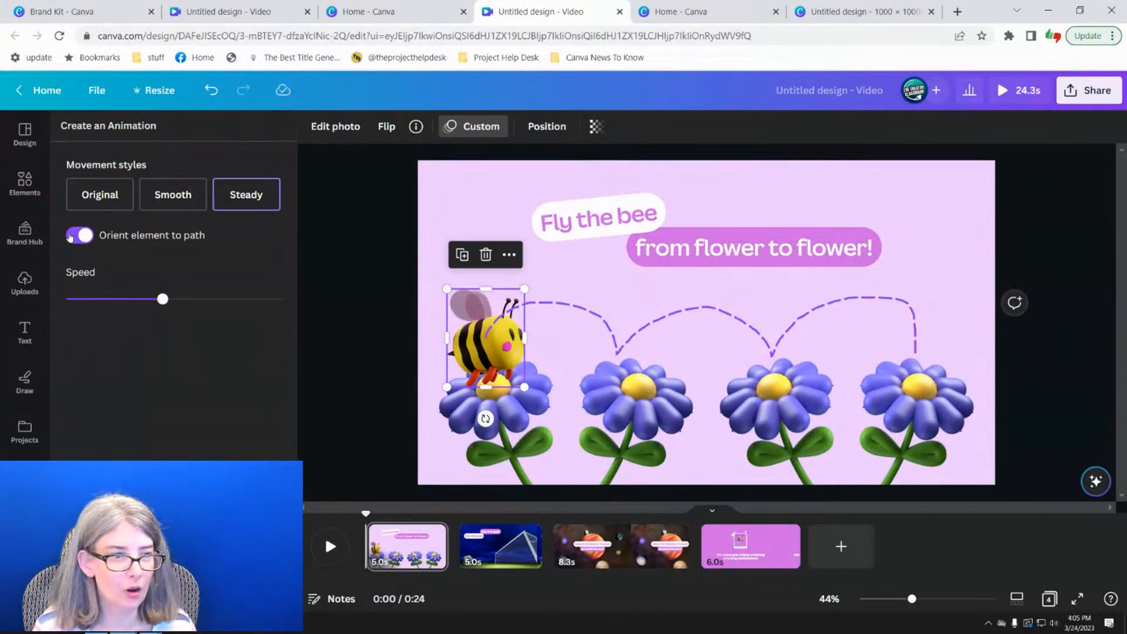
left_click(70, 237)
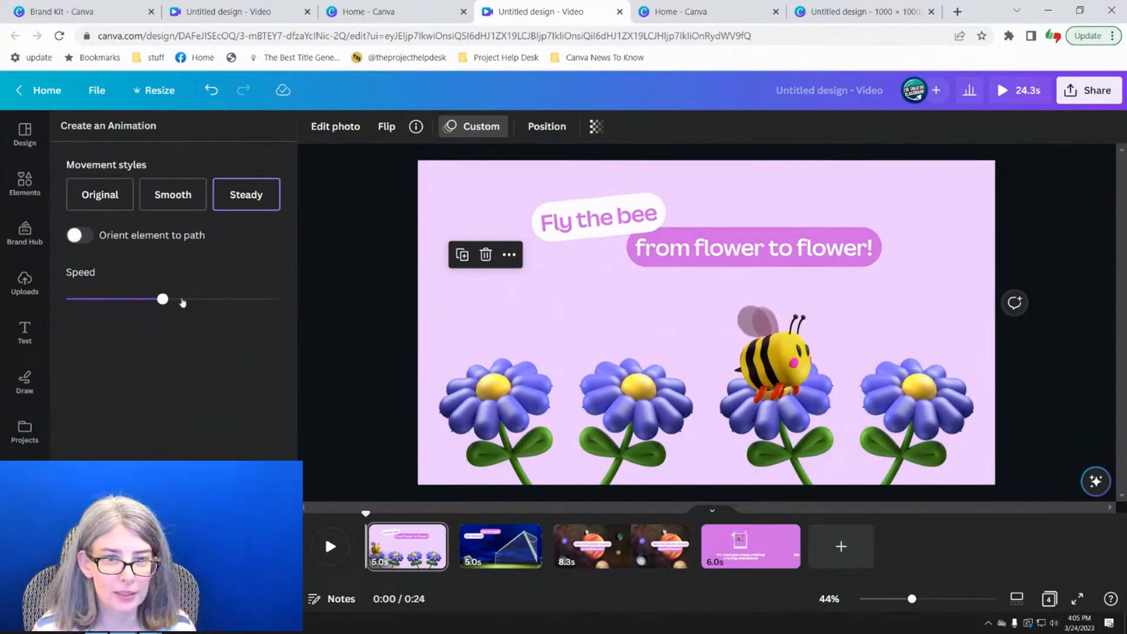
left_click_drag(173, 300, 86, 302)
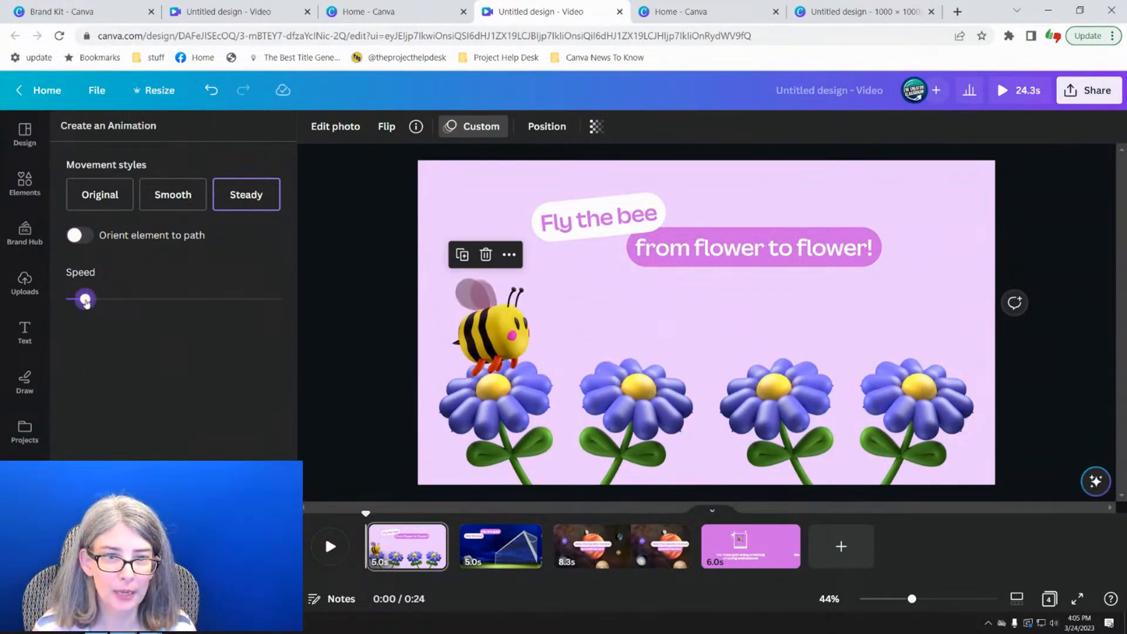
- On the soccer page, record the ball's animation as a straight roll into the goal and give it a fast speed near the maximum
left_click(512, 562)
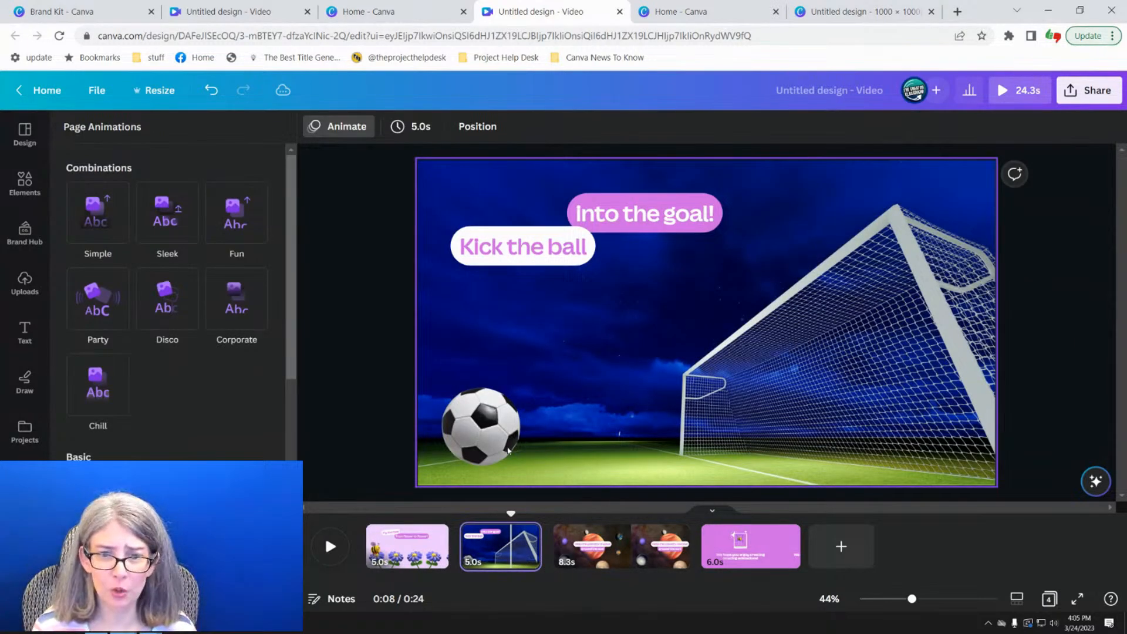
left_click(500, 430)
left_click(144, 195)
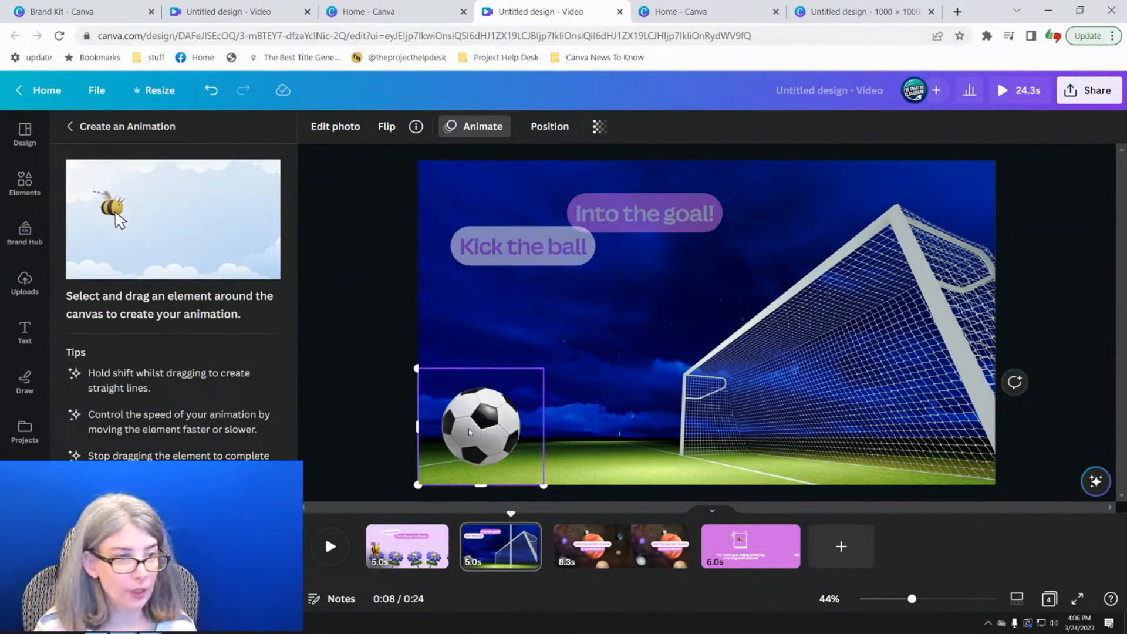
left_click_drag(469, 433, 980, 434)
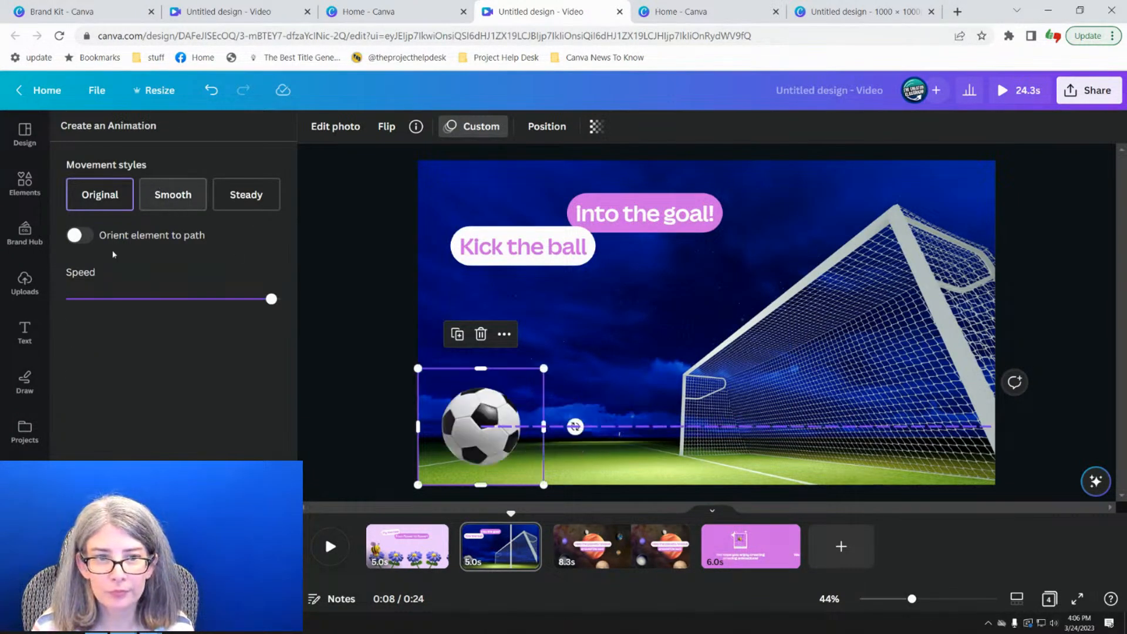
left_click_drag(76, 301, 115, 305)
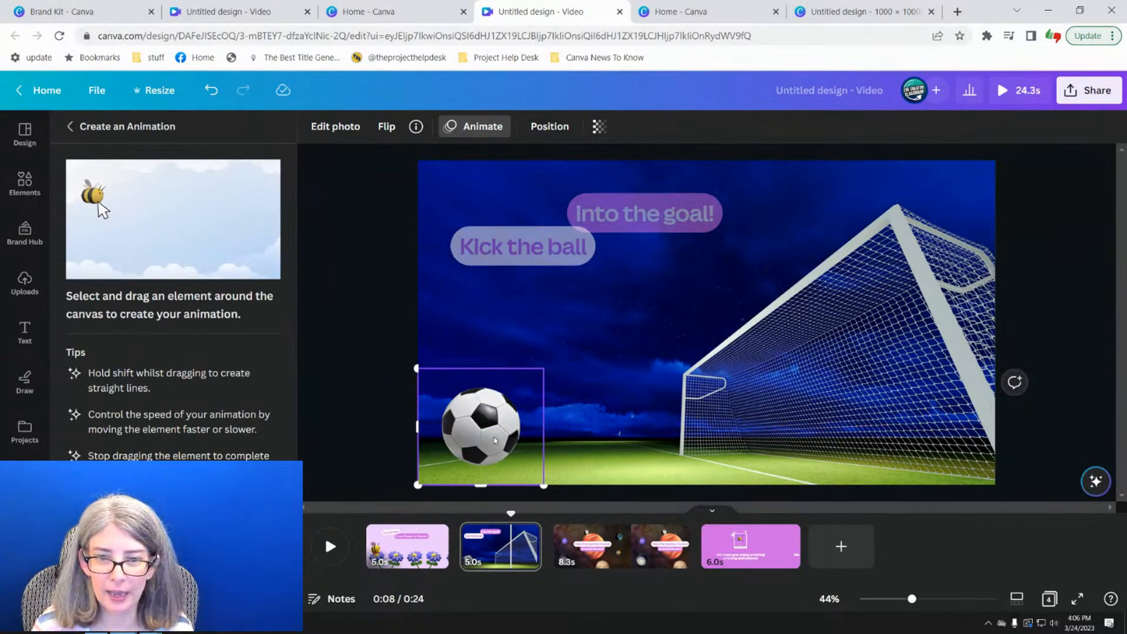
mouse_move(495, 441)
left_mouse_down()
mouse_move(781, 437)
mouse_move(804, 413)
left_mouse_up()
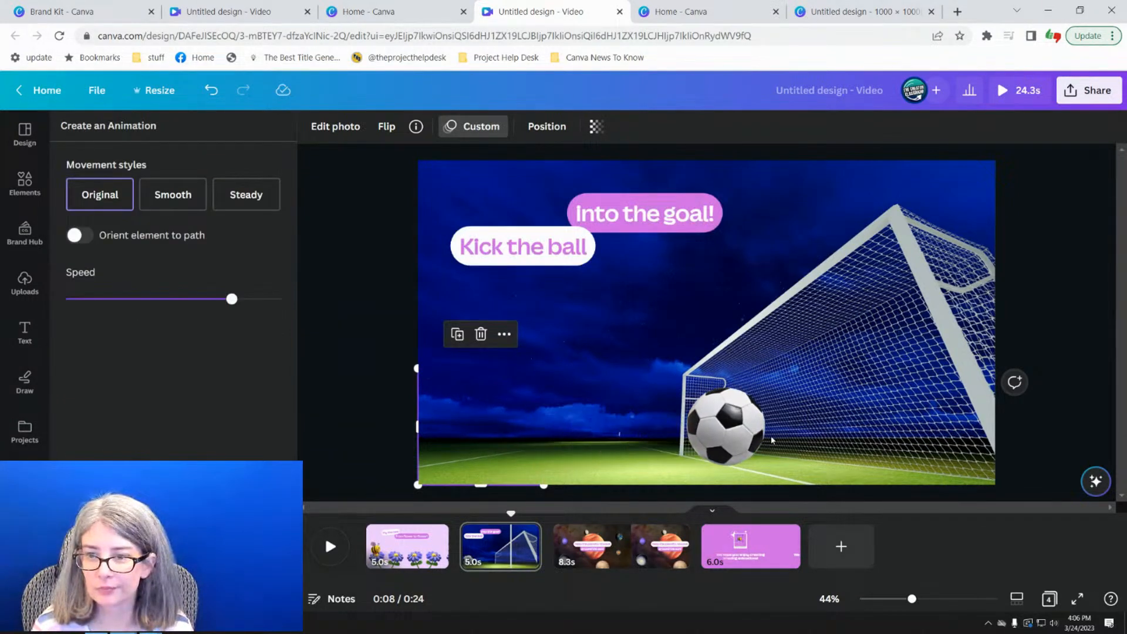
left_click(261, 299)
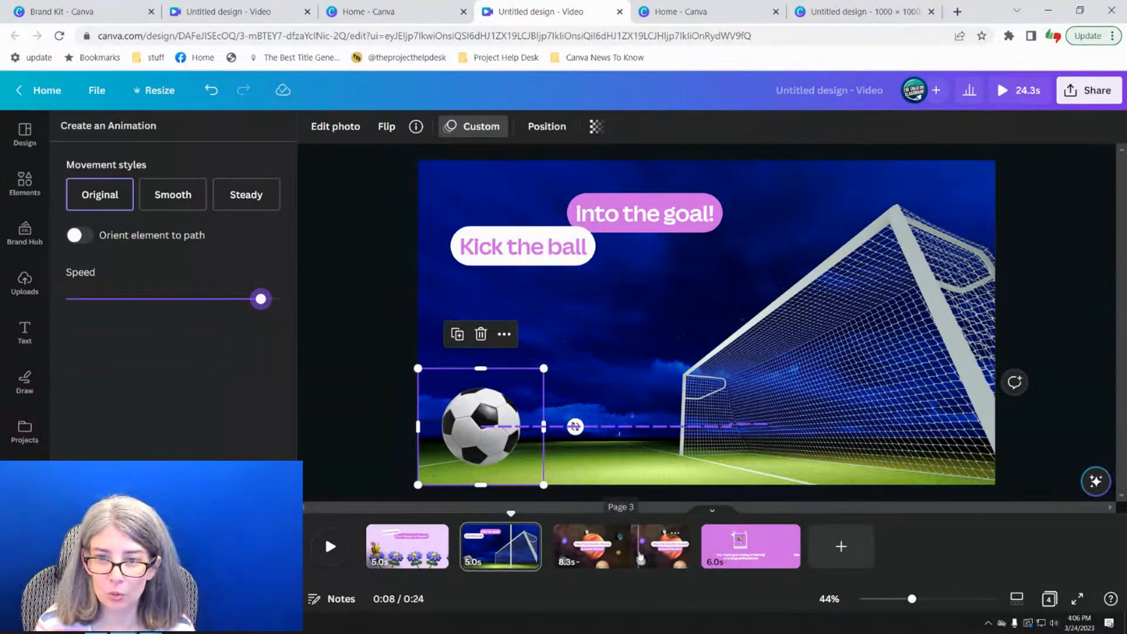
- On the planets page, set the purple planet's custom animation to the Steady movement style at about half speed
left_click(642, 531)
left_click(532, 245)
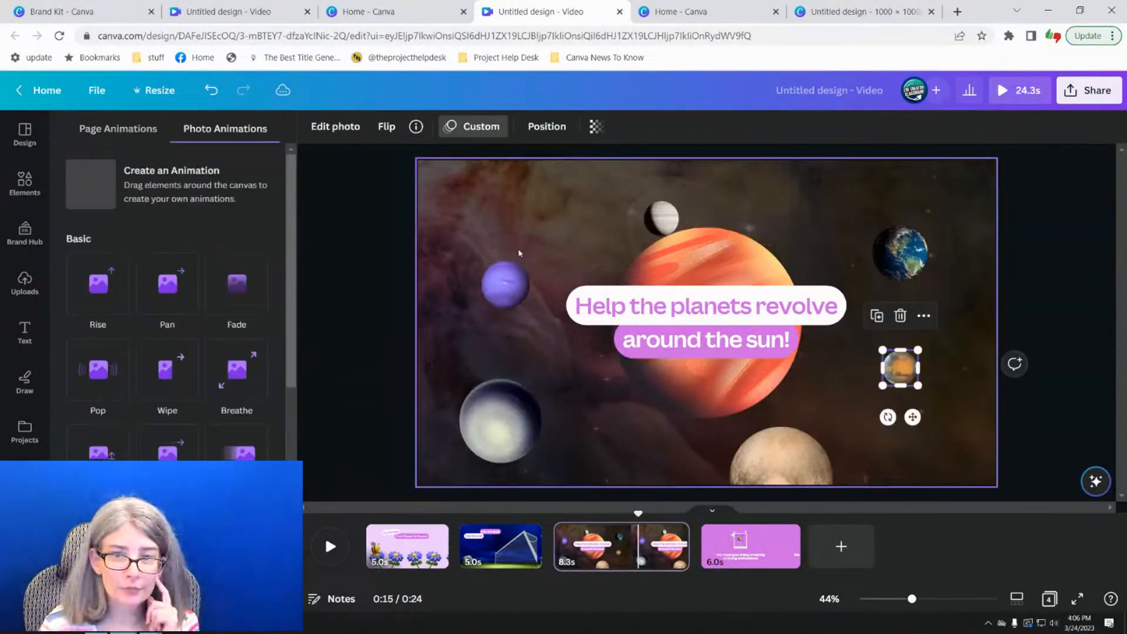
left_click(513, 281)
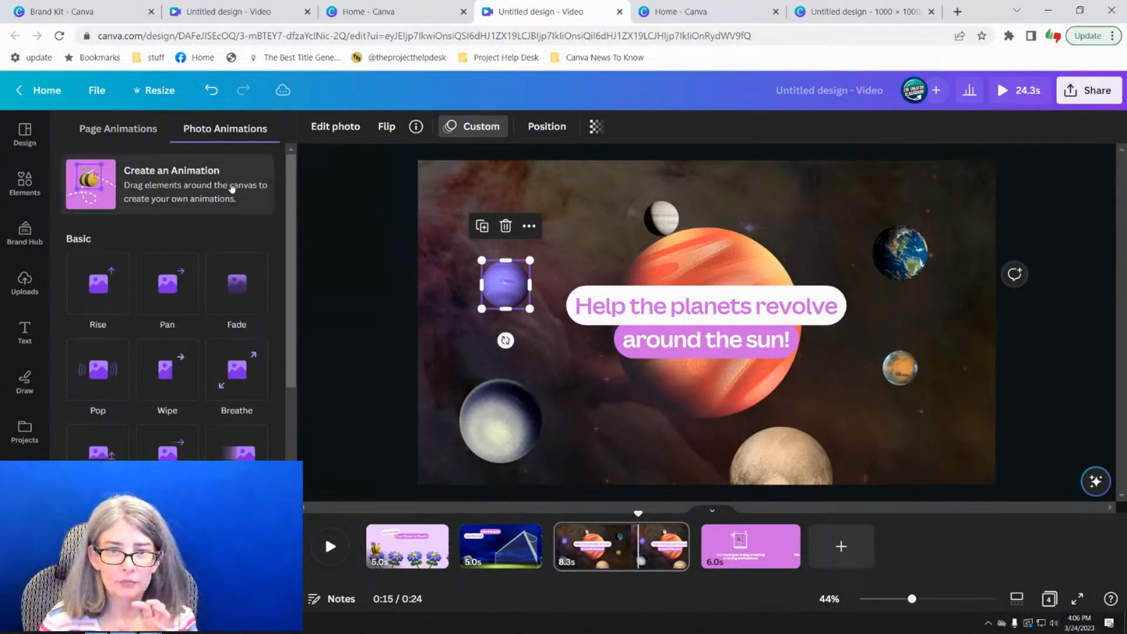
left_click(235, 185)
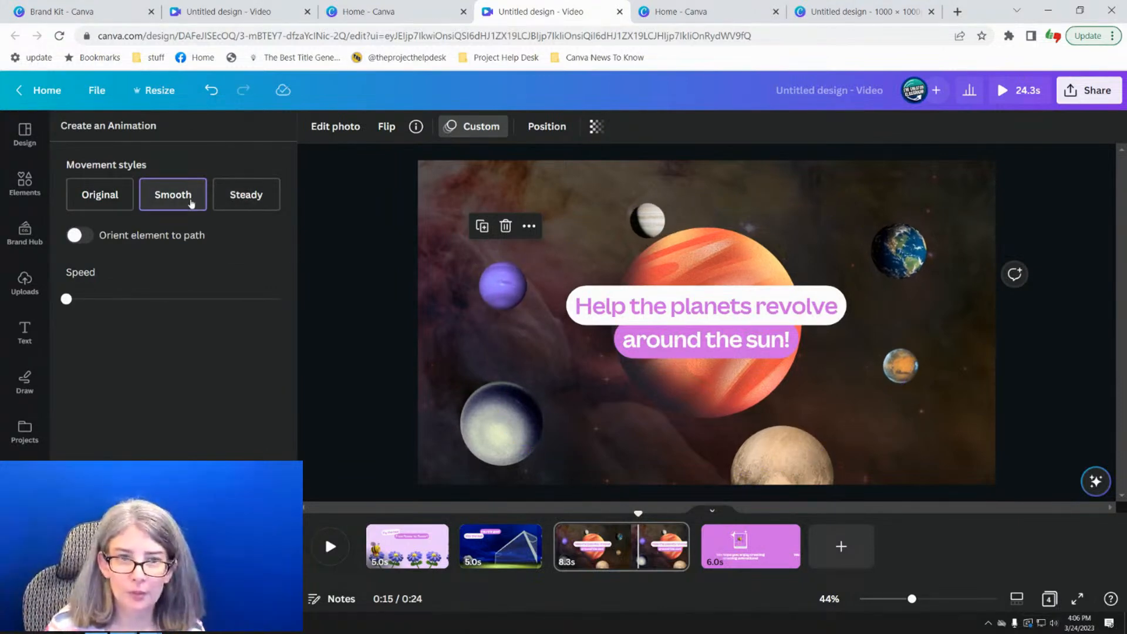
left_click(232, 199)
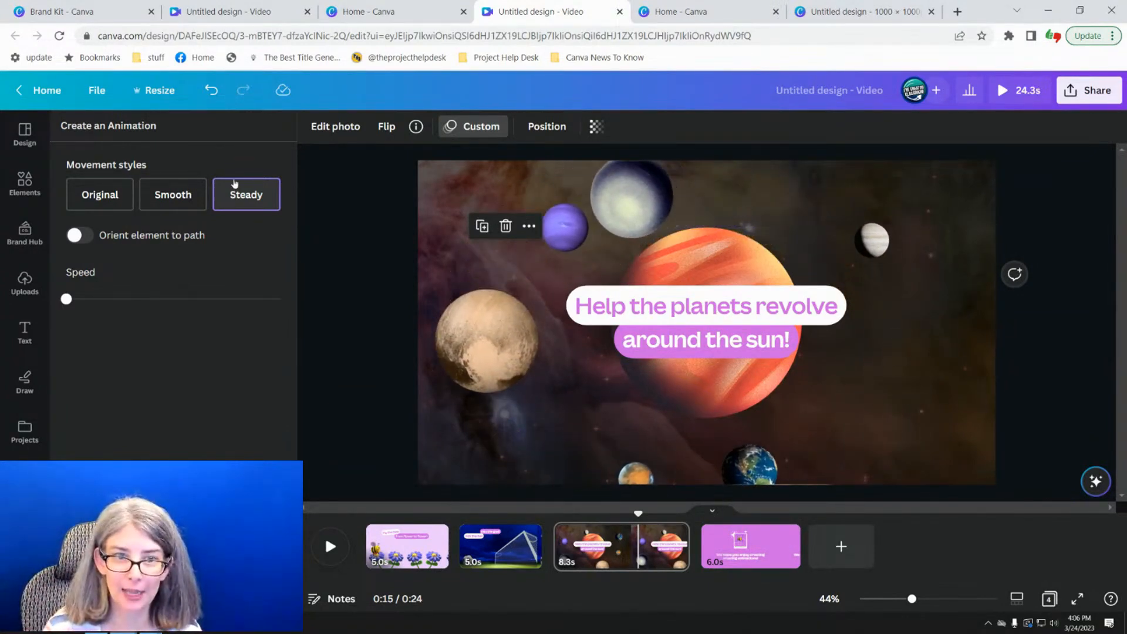
left_click(132, 301)
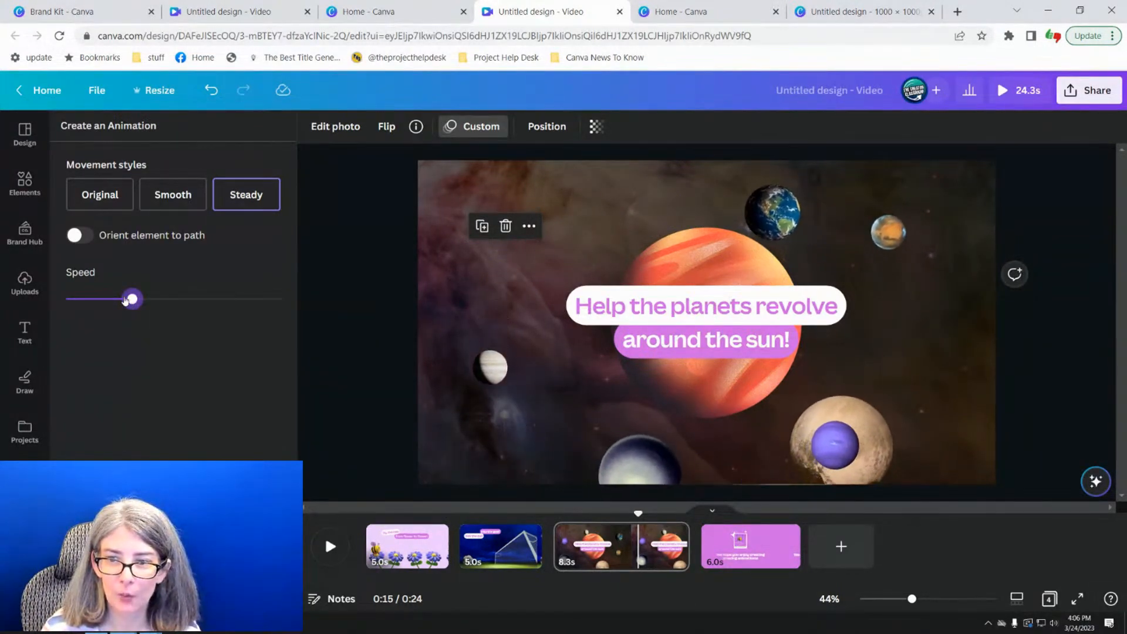
left_click(176, 300)
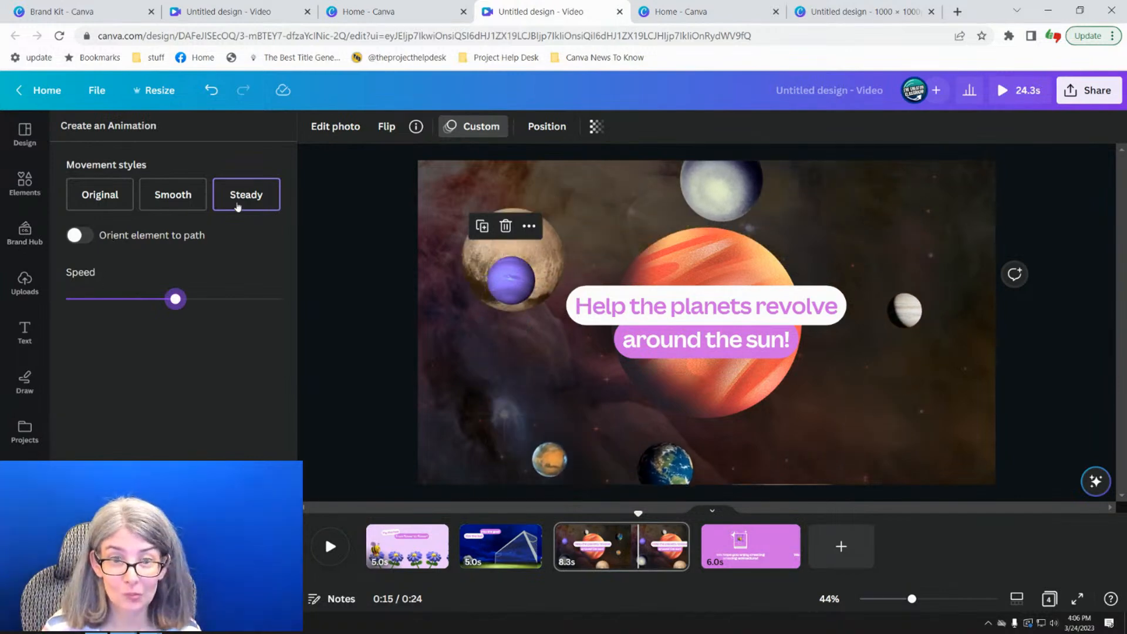
left_click(398, 283)
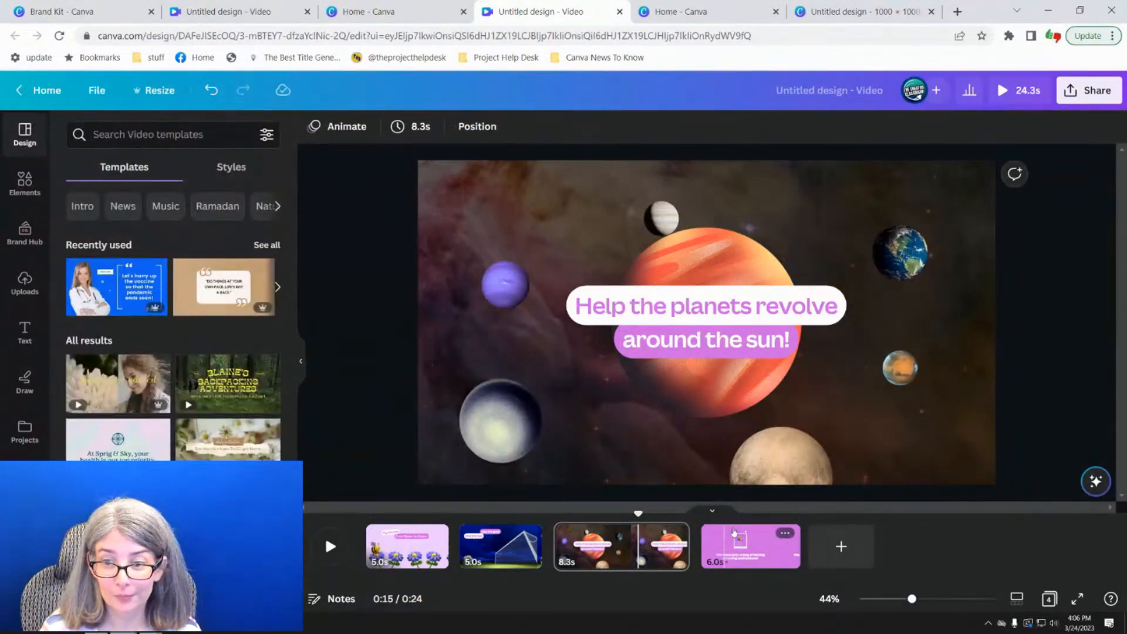
- View the practice design's closing page, then read the Beat Sync introduction on the Canva home page and close it
left_click(759, 540)
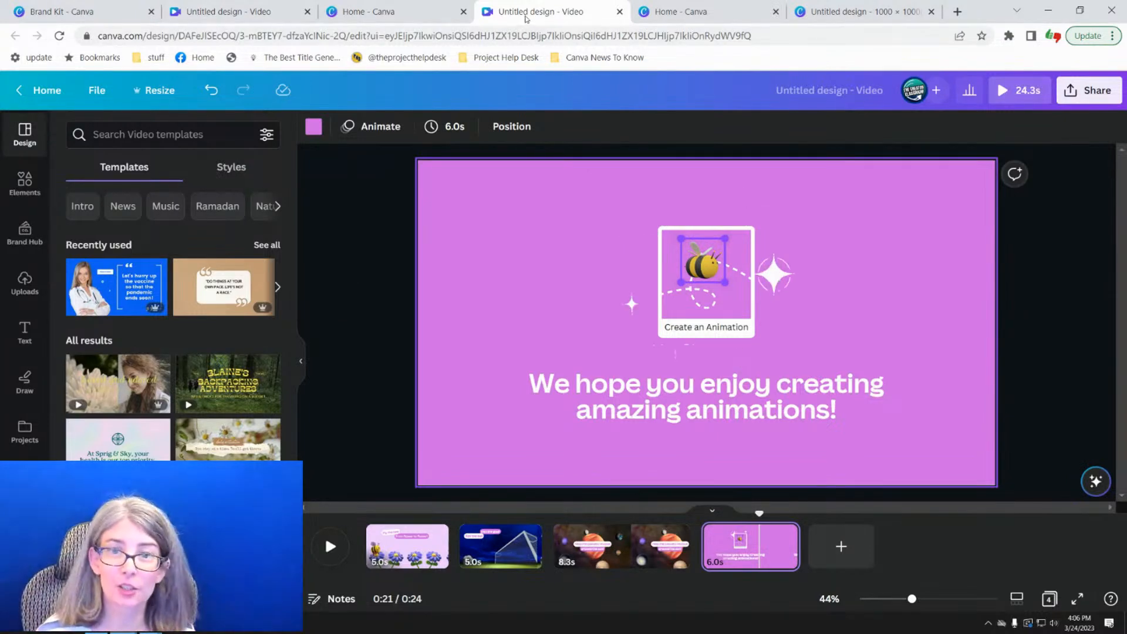
left_click(405, 12)
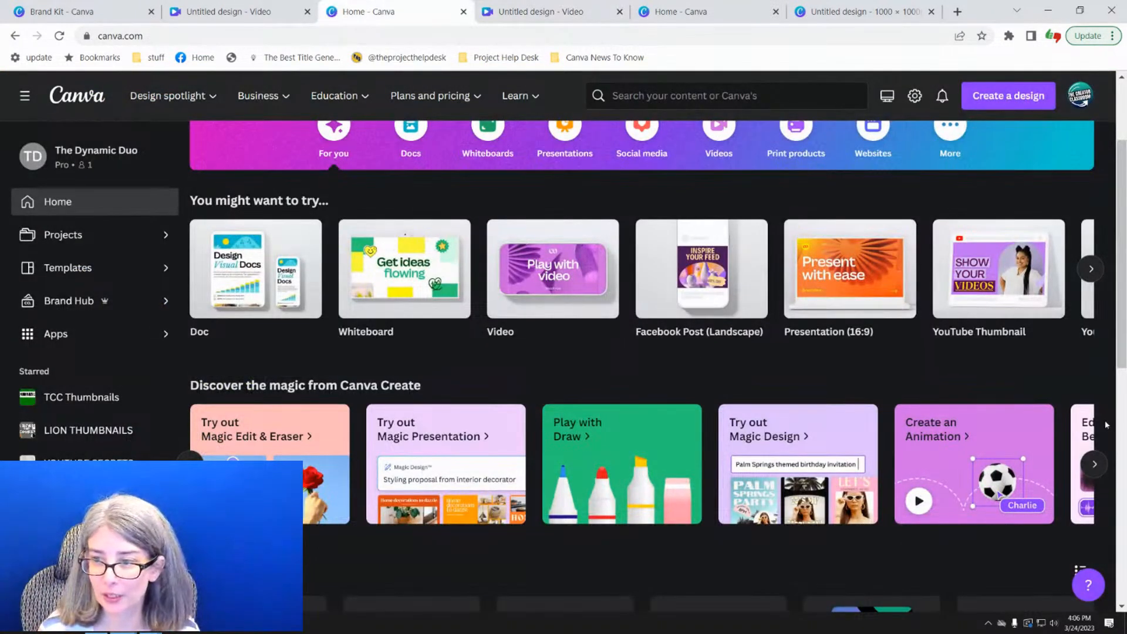
left_click(1093, 464)
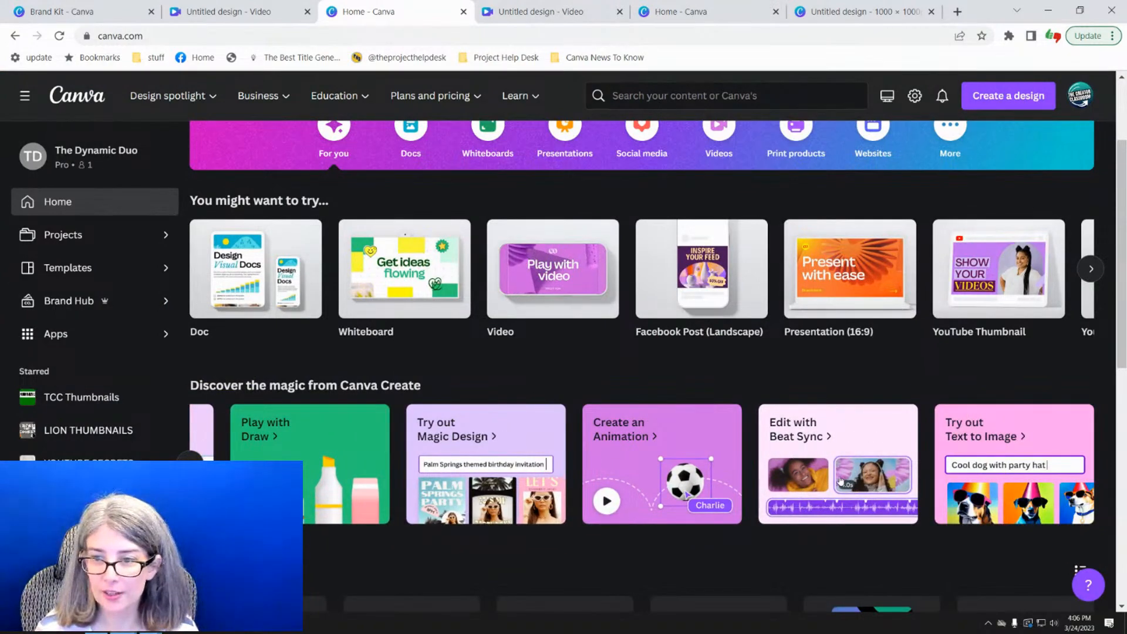
left_click(835, 468)
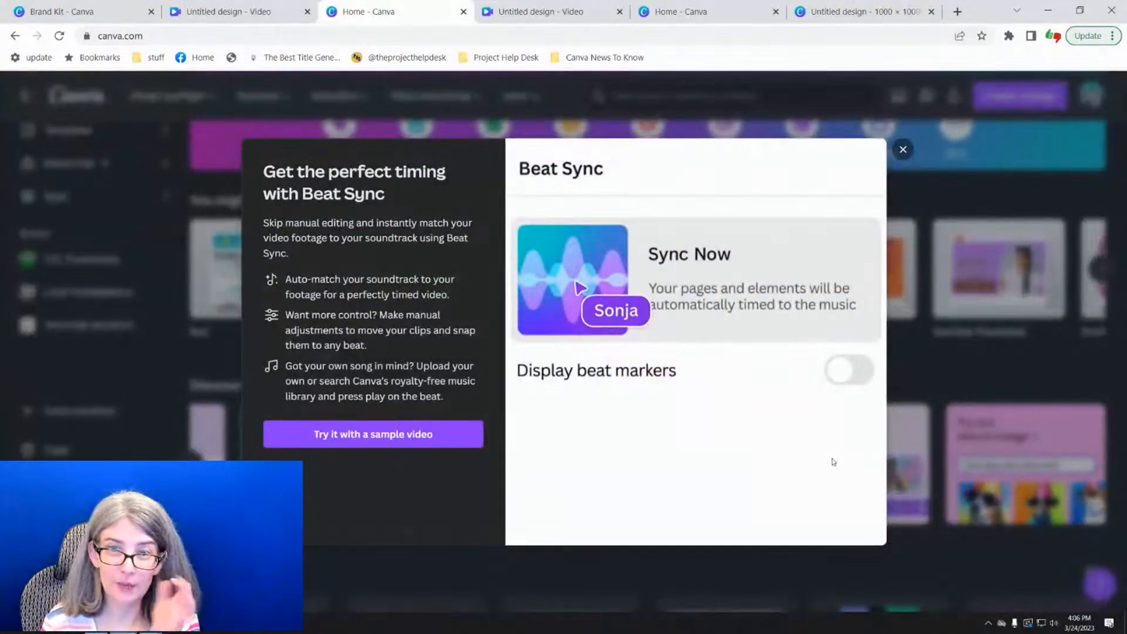
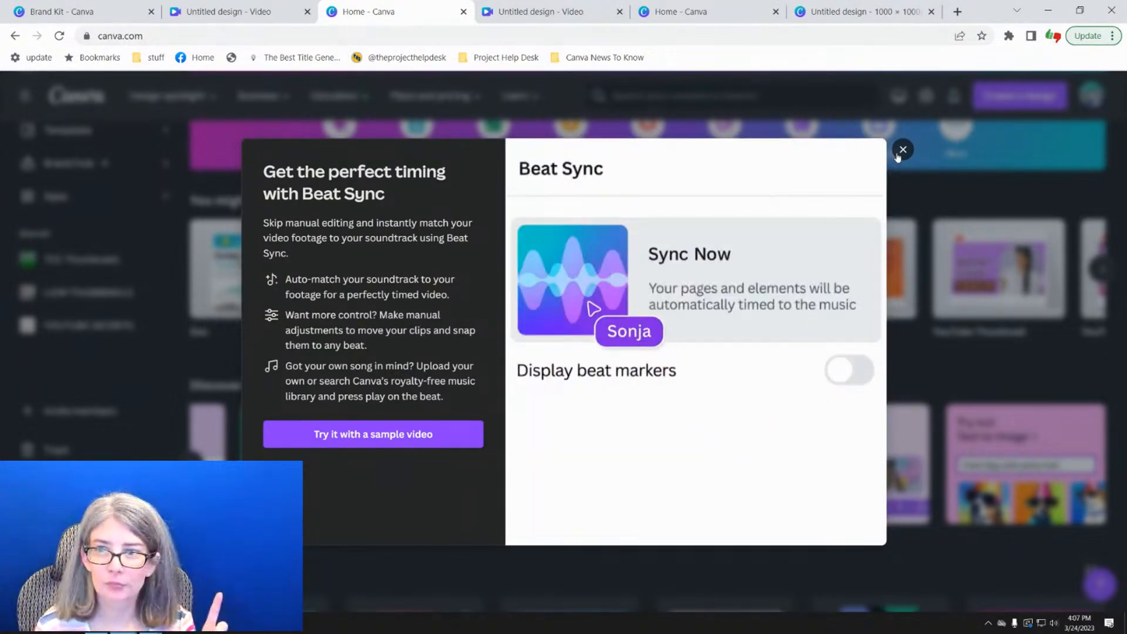
left_click(899, 152)
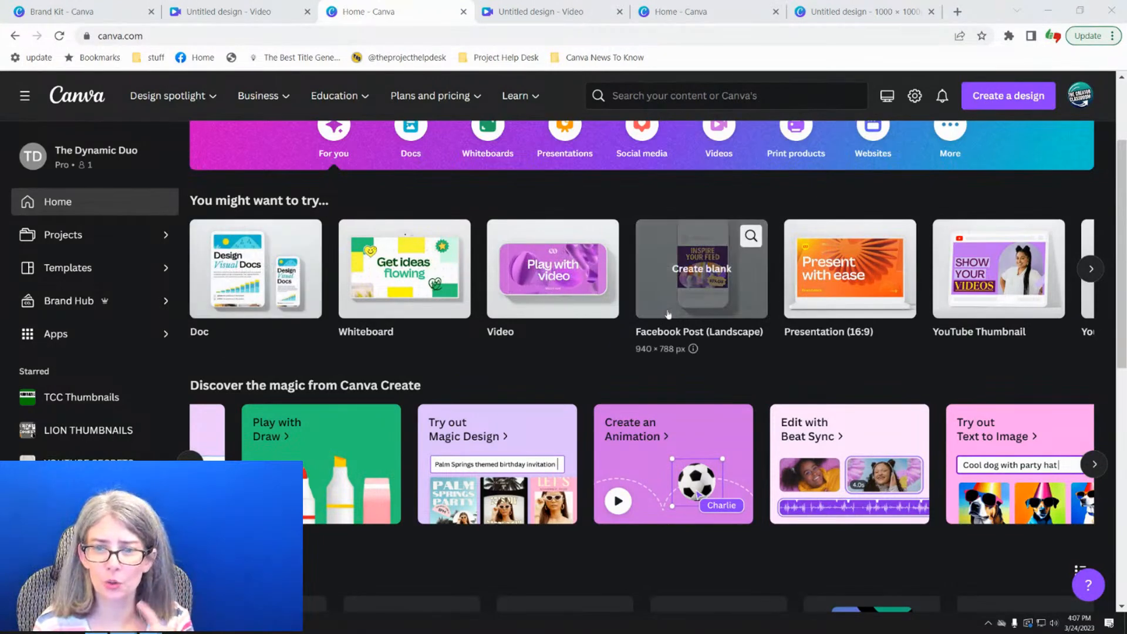
- Read the Text to Image introduction and close it
left_click(1090, 462)
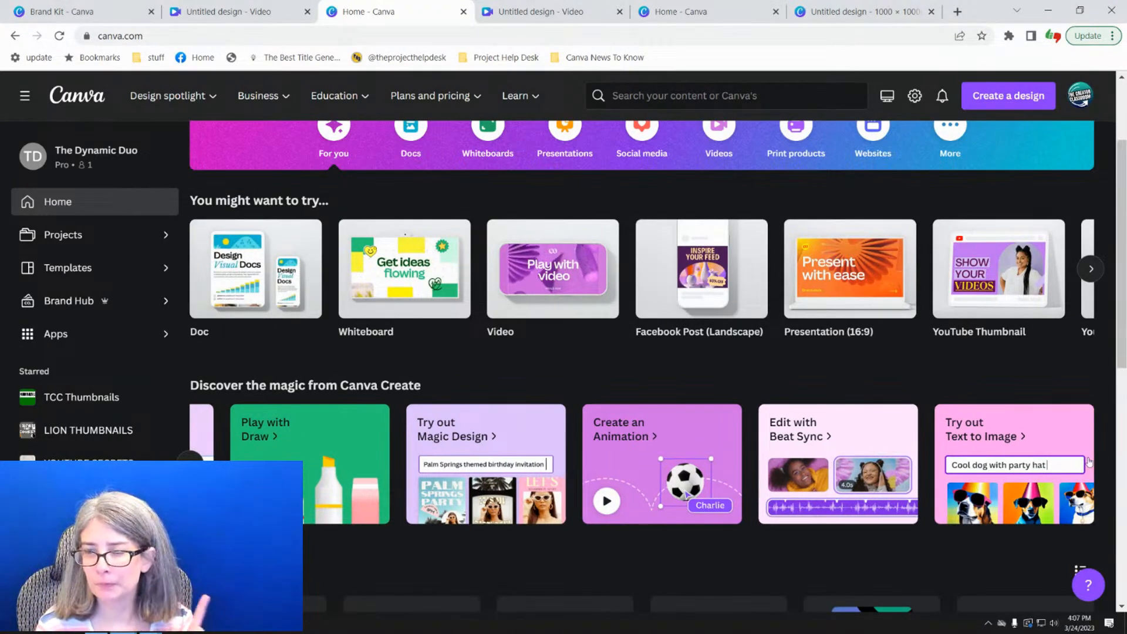
left_click(989, 483)
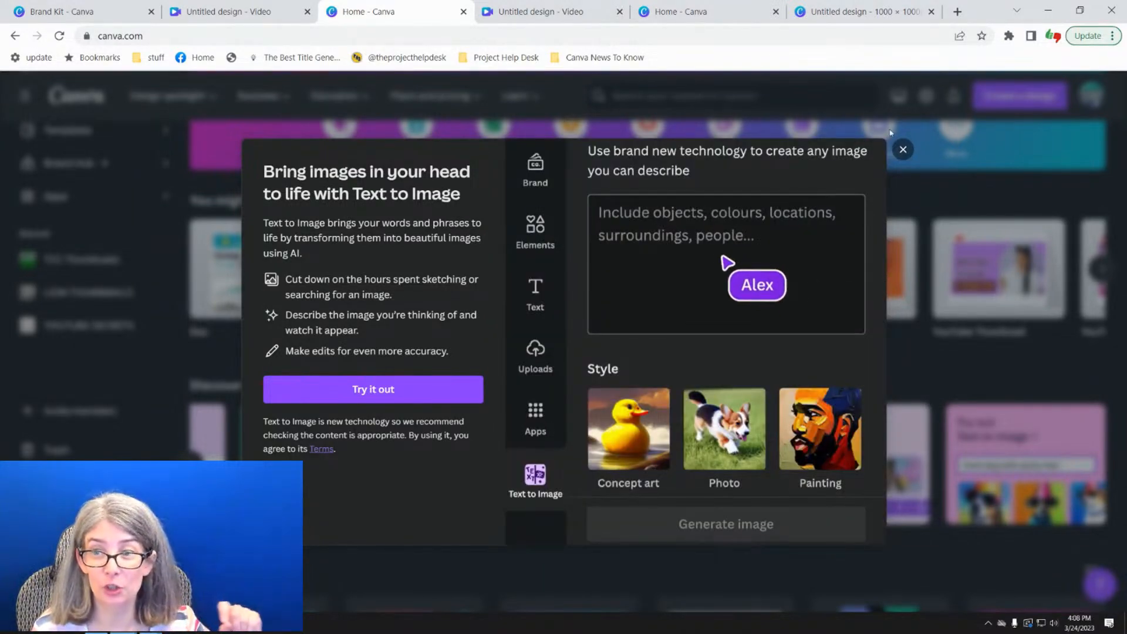
left_click(903, 150)
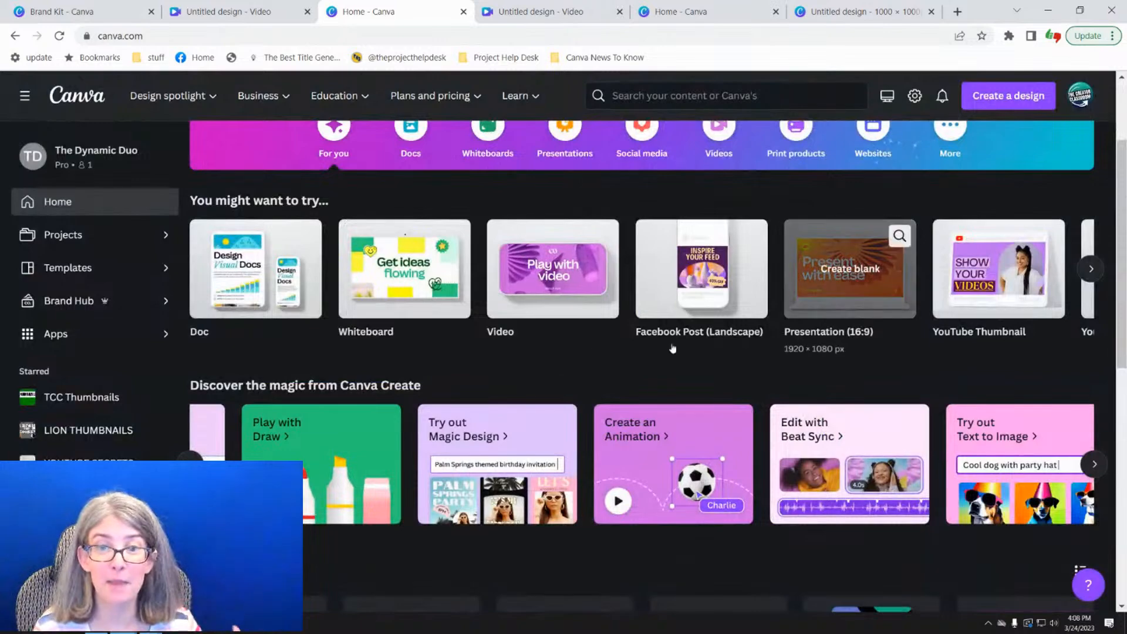
scroll(531, 268, "up", 3)
left_click(525, 13)
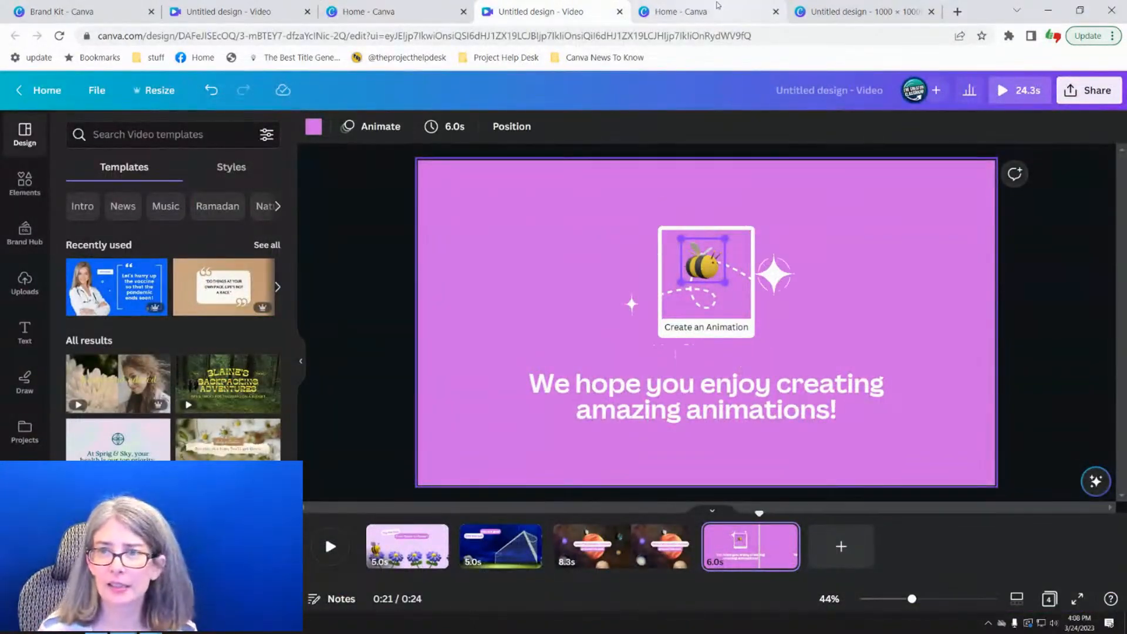
left_click(692, 12)
left_click(822, 11)
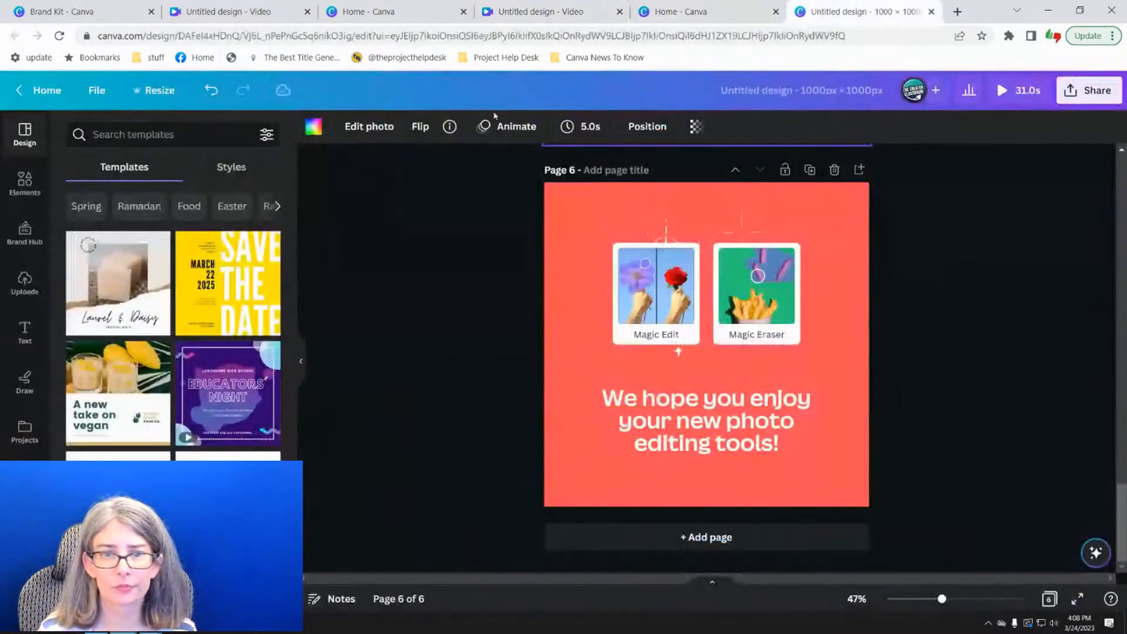
left_click(376, 11)
left_click(244, 17)
- Go from the Brand Kit to the home page, create a blank Video design, and add a second page to it
left_click(92, 9)
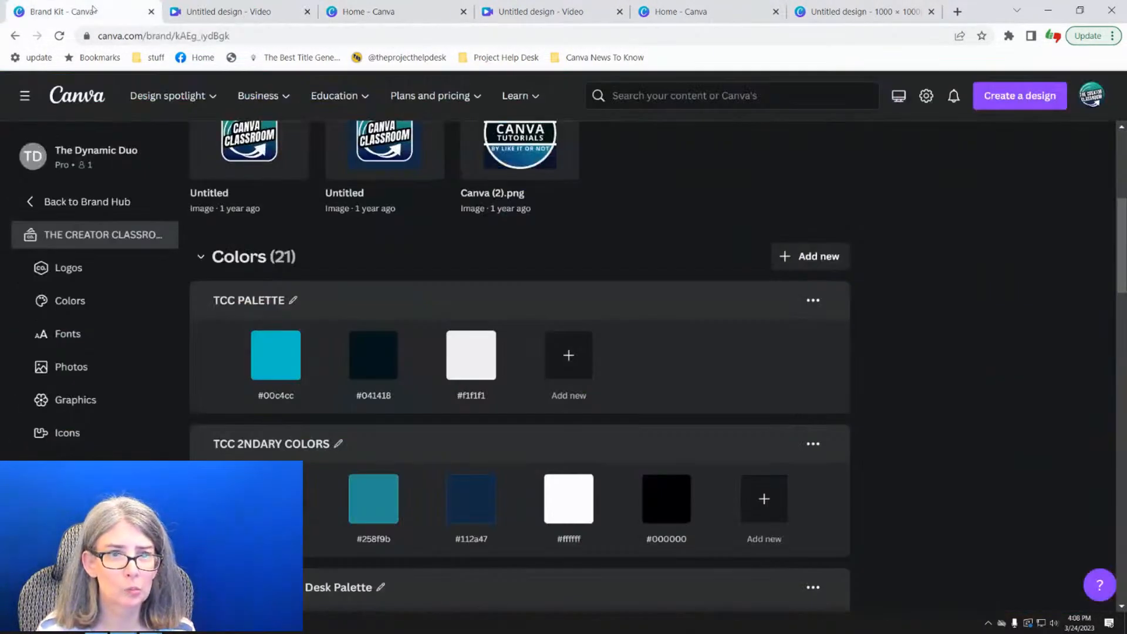
left_click(56, 97)
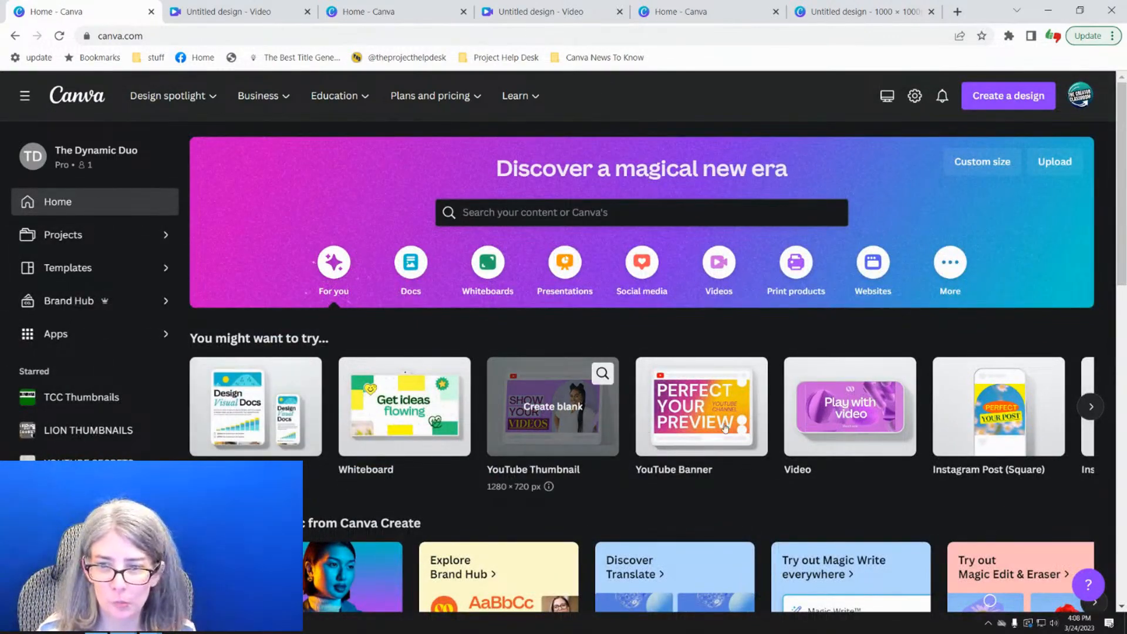
left_click(830, 414)
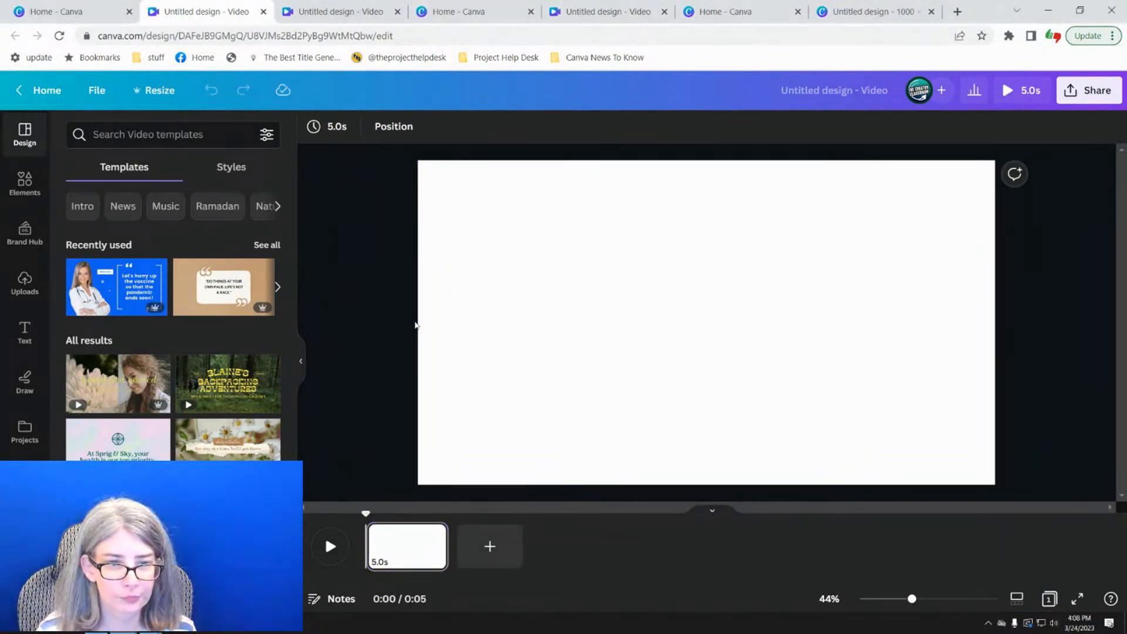
left_click(489, 546)
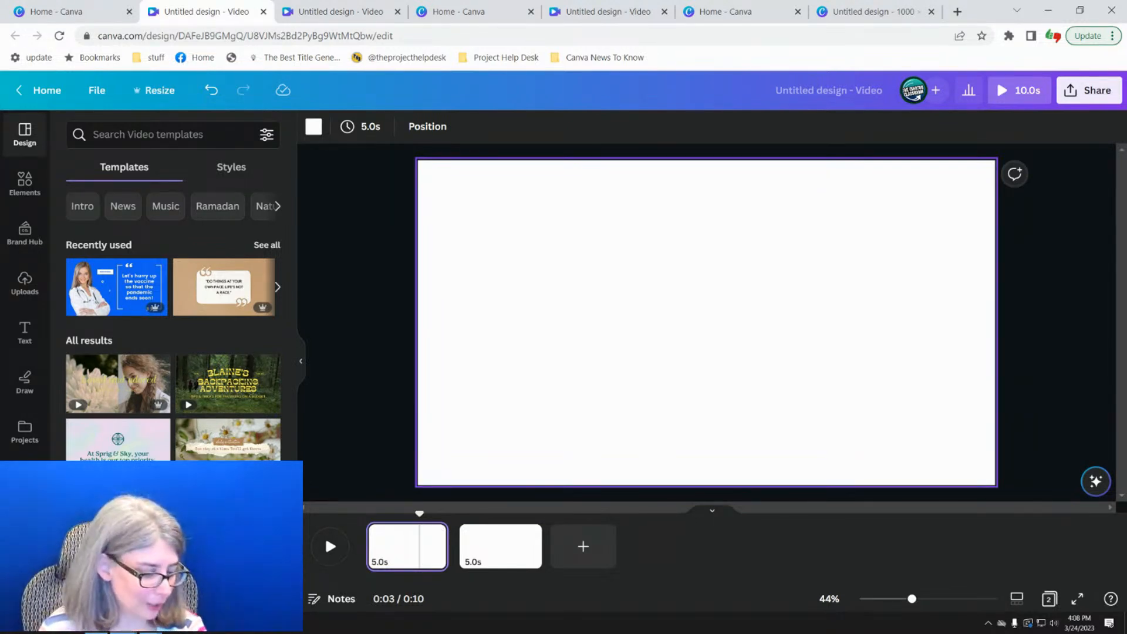
- Paste a screen capture of the viewer's question about moving and resizing objects onto the first page, then remove it
key("super+shift+s")
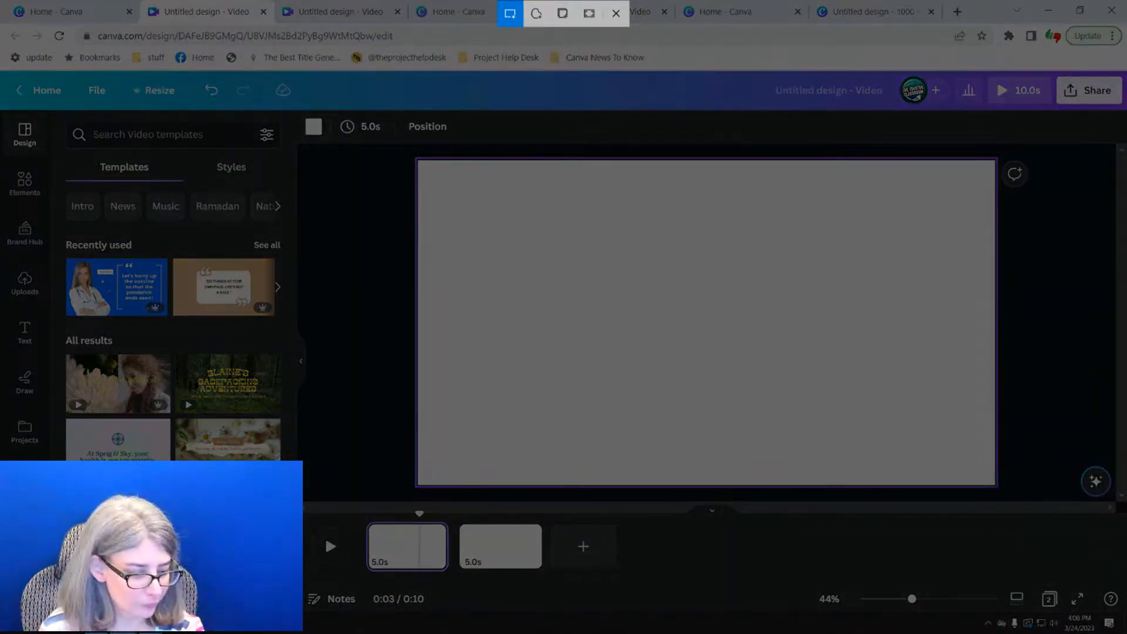
key("Escape")
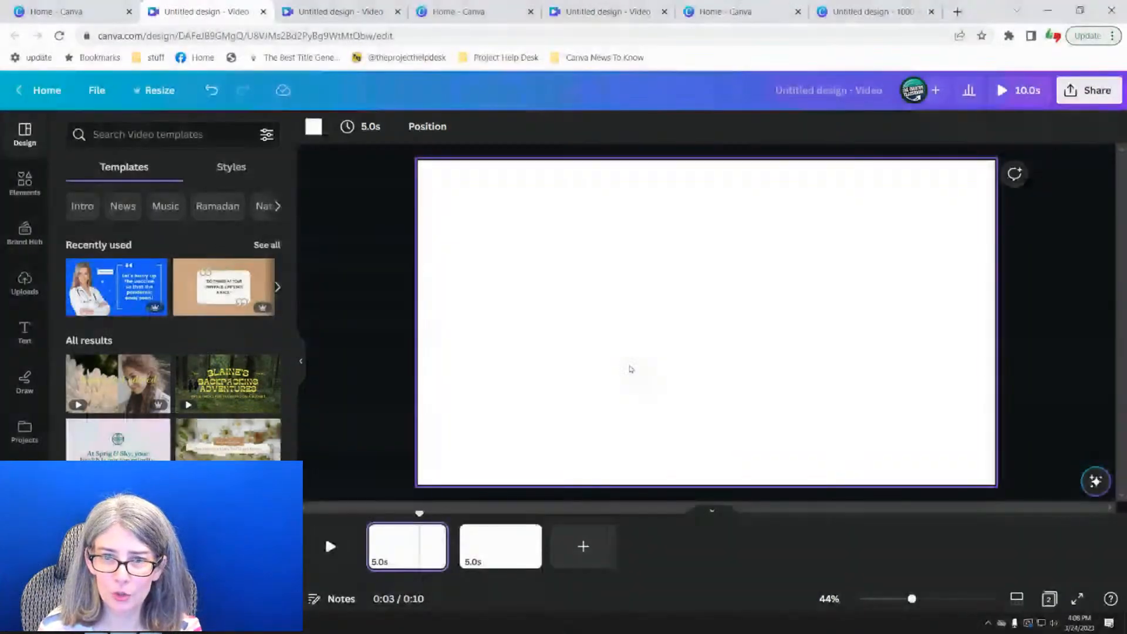
key("ctrl+v")
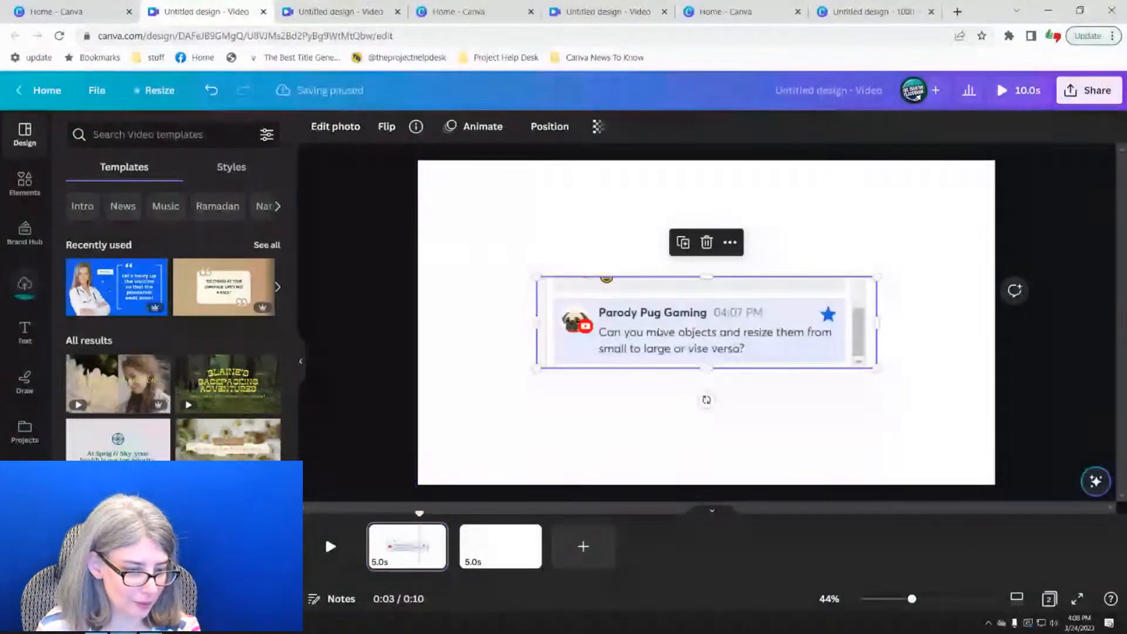
left_click_drag(659, 333, 561, 243)
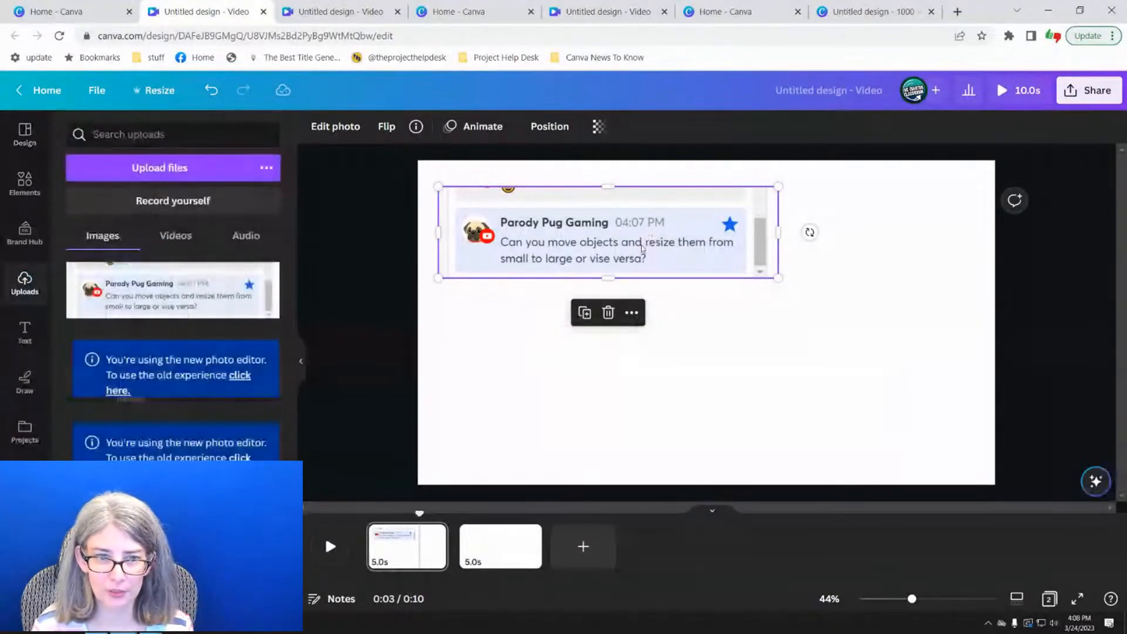
key("Delete")
- Search the elements for "subscribe" and add the red subscribe button graphic with the bell and hand pointer to the first page
left_click(25, 183)
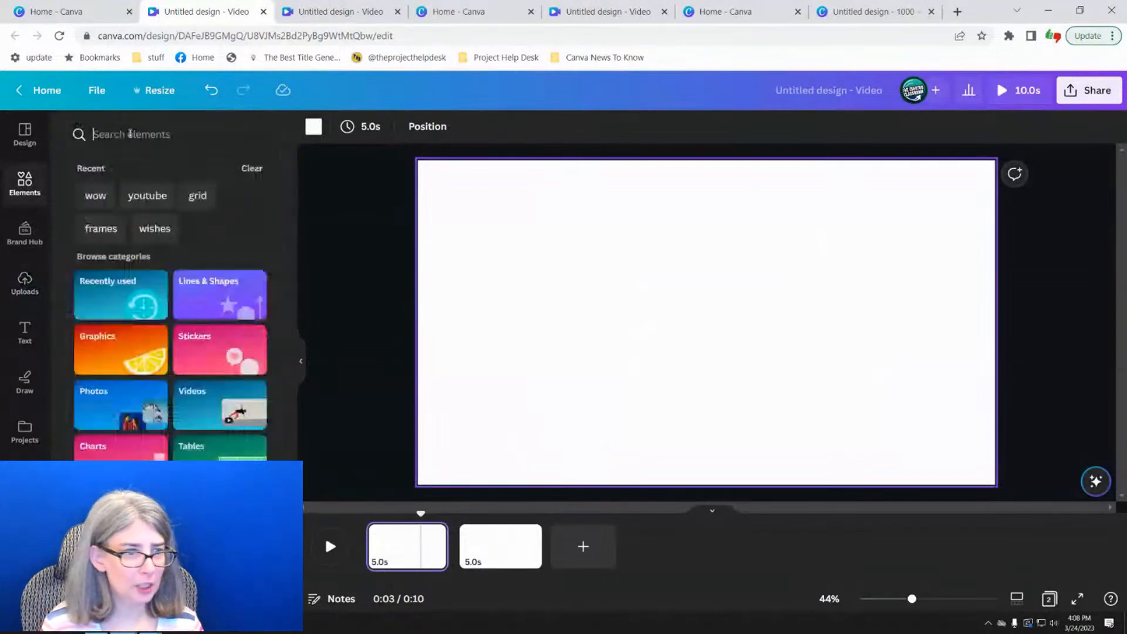
type("s")
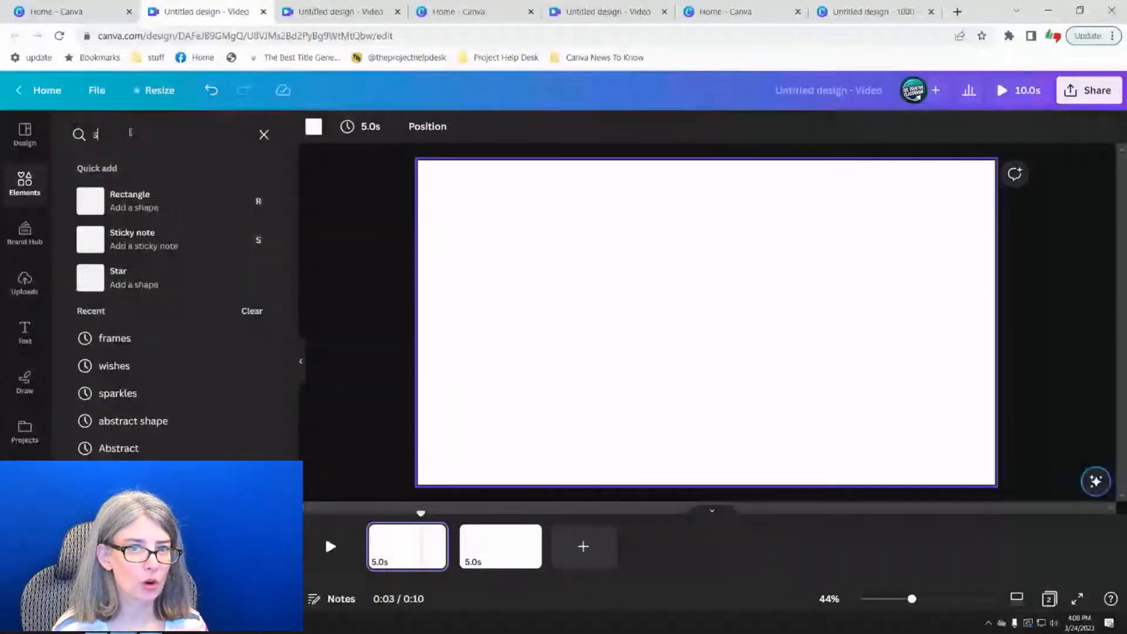
type("ubscribe")
key("Return")
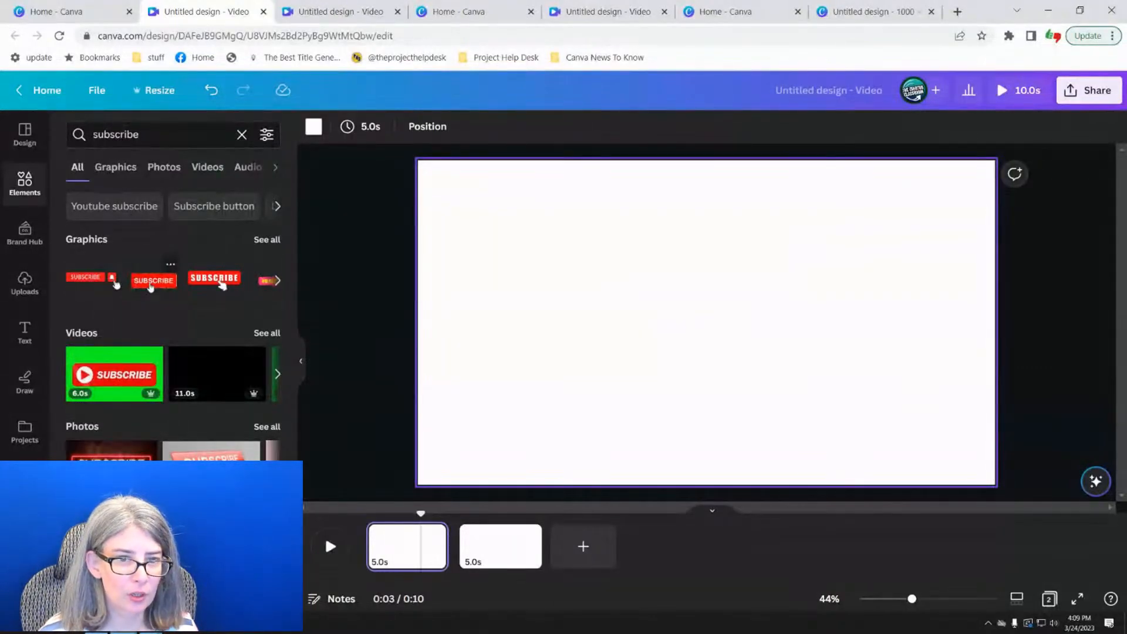
left_click(104, 284)
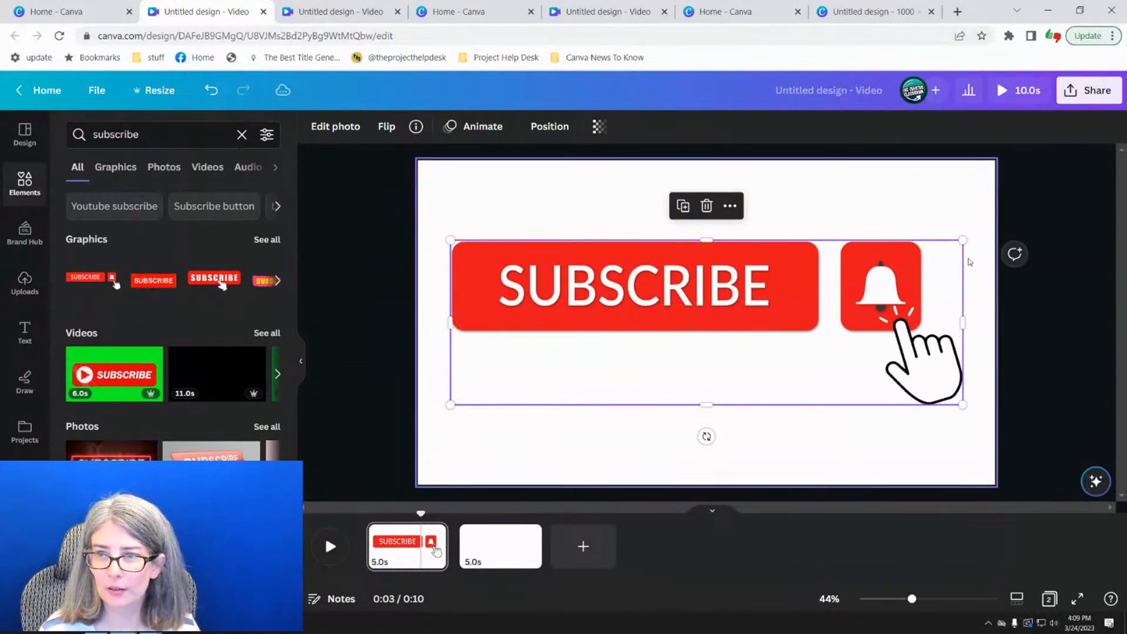
- Shrink the subscribe graphic to a small size and place it in the lower-left corner of the first page
left_click_drag(961, 242, 604, 404)
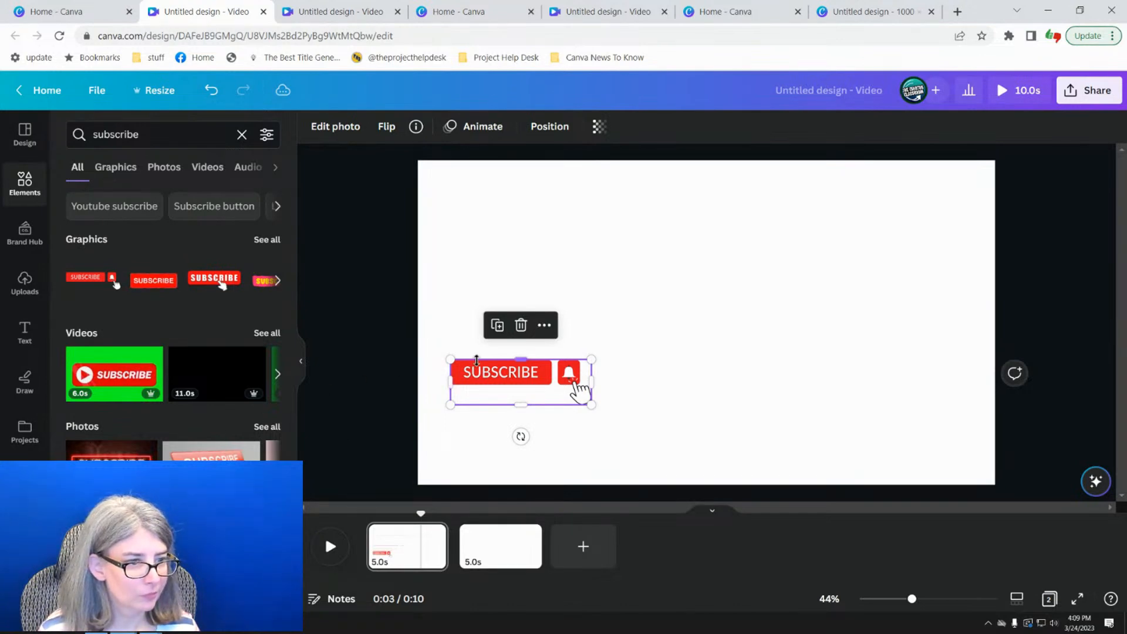
left_click_drag(528, 362, 548, 423)
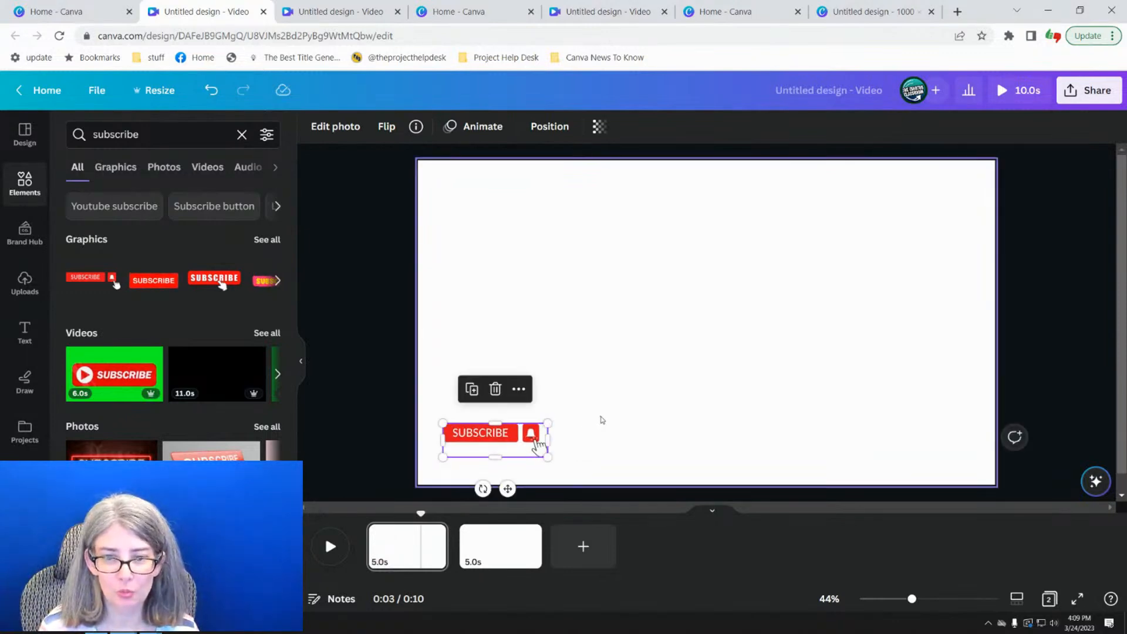
left_click(592, 409)
- Copy the small subscribe graphic from the first page and paste it onto the second page
left_click(480, 433)
left_click(411, 535)
left_click(499, 545)
left_click(418, 545)
left_click(481, 435)
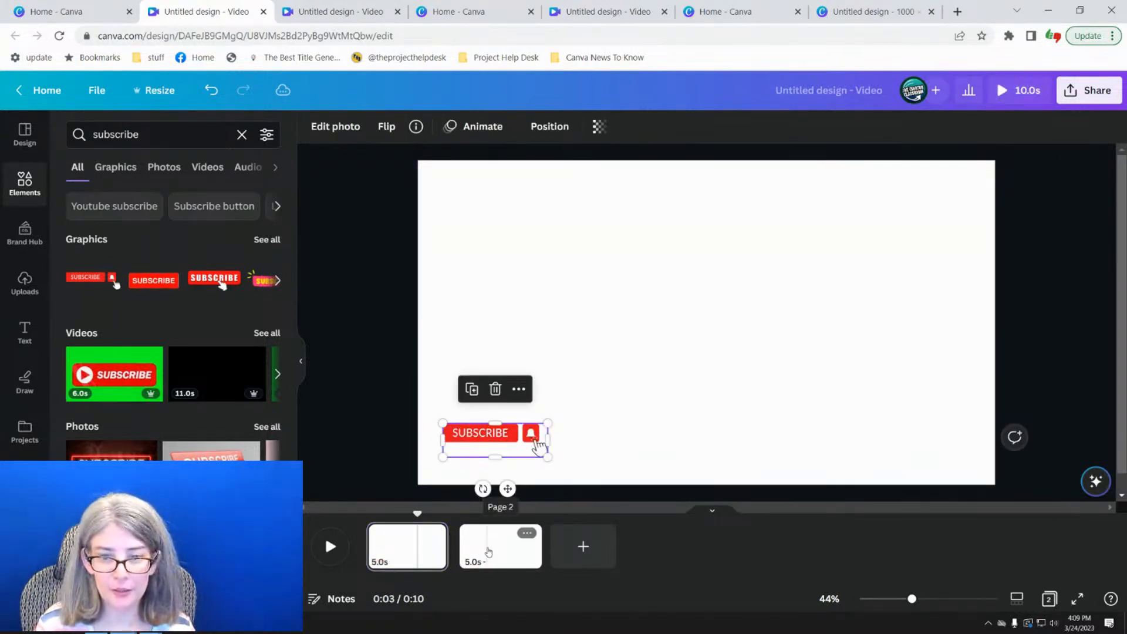
left_click(488, 551)
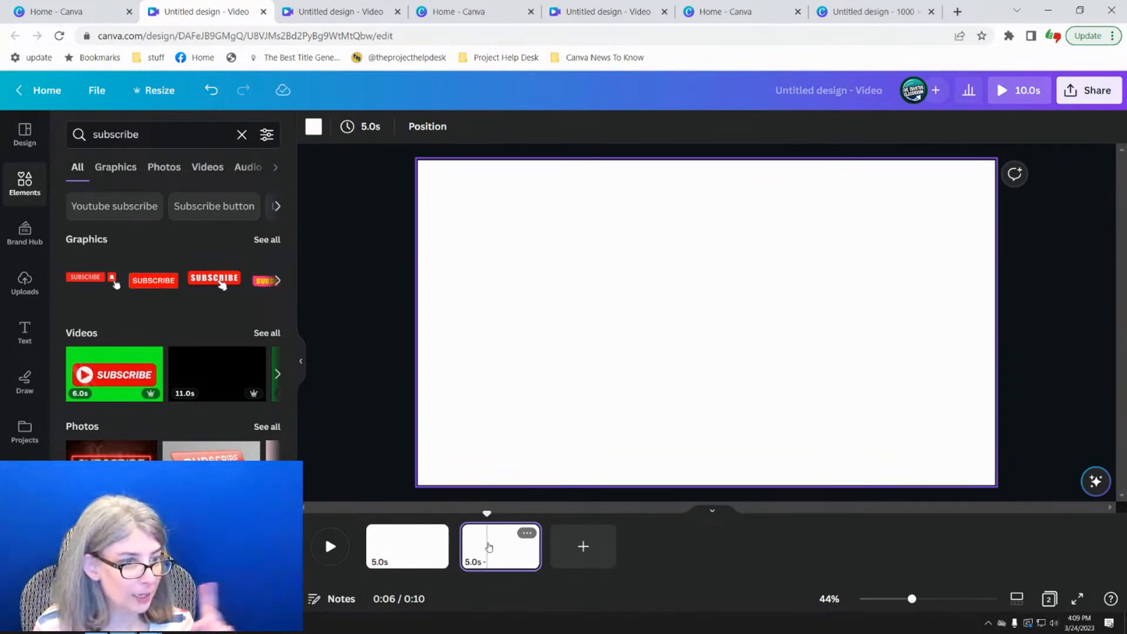
key("ctrl+v")
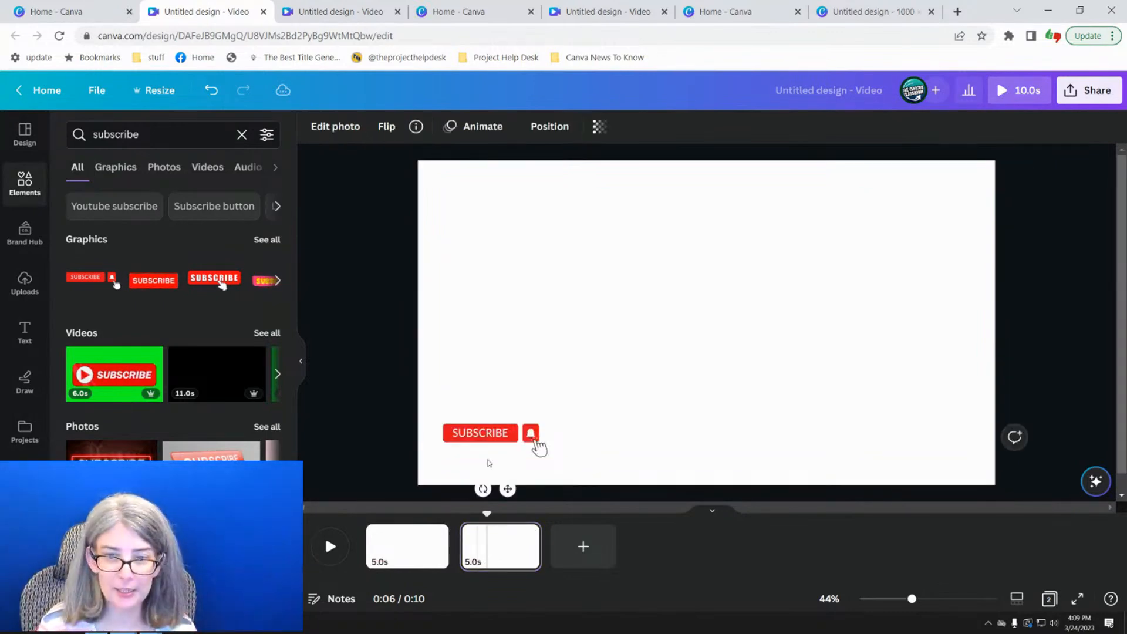
- Enlarge the subscribe graphic on the second page from its lower-left corner and compare it with the first page
left_click_drag(549, 423, 619, 400)
left_click(392, 554)
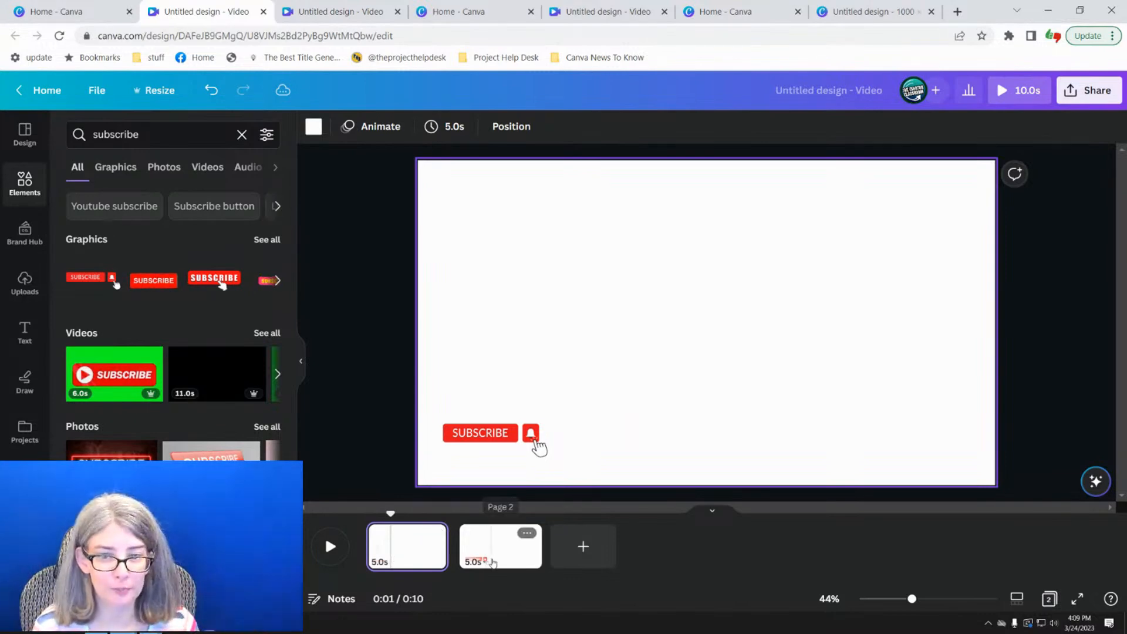
left_click(493, 563)
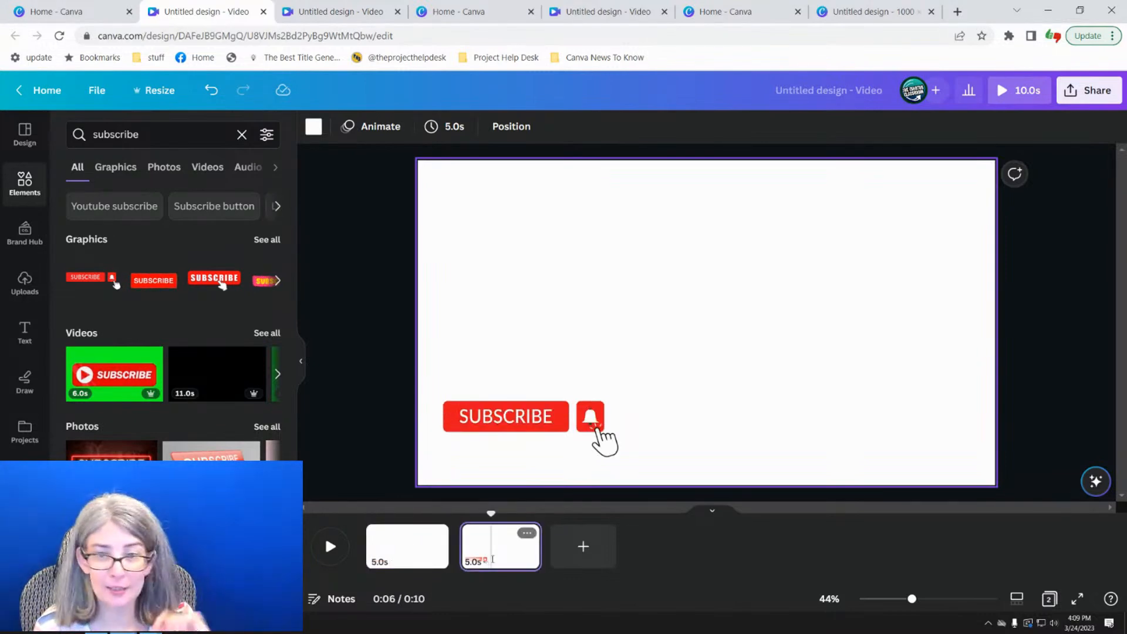
- Paste a screen capture of the Add transition control onto the second page, enlarge it, and remove it
left_click(455, 549)
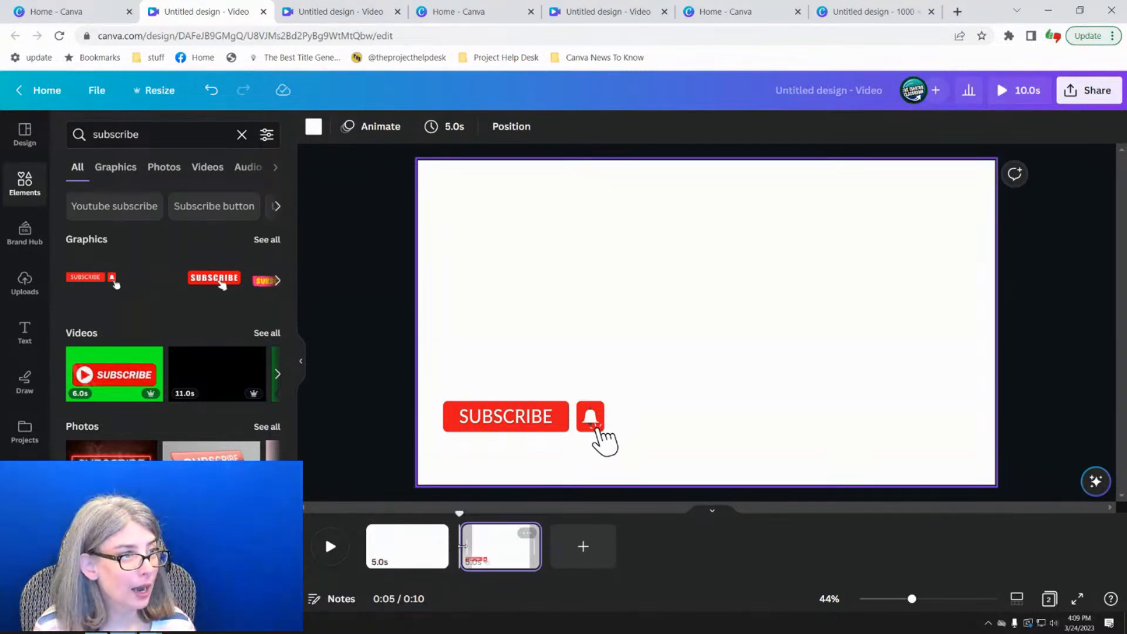
mouse_move(453, 565)
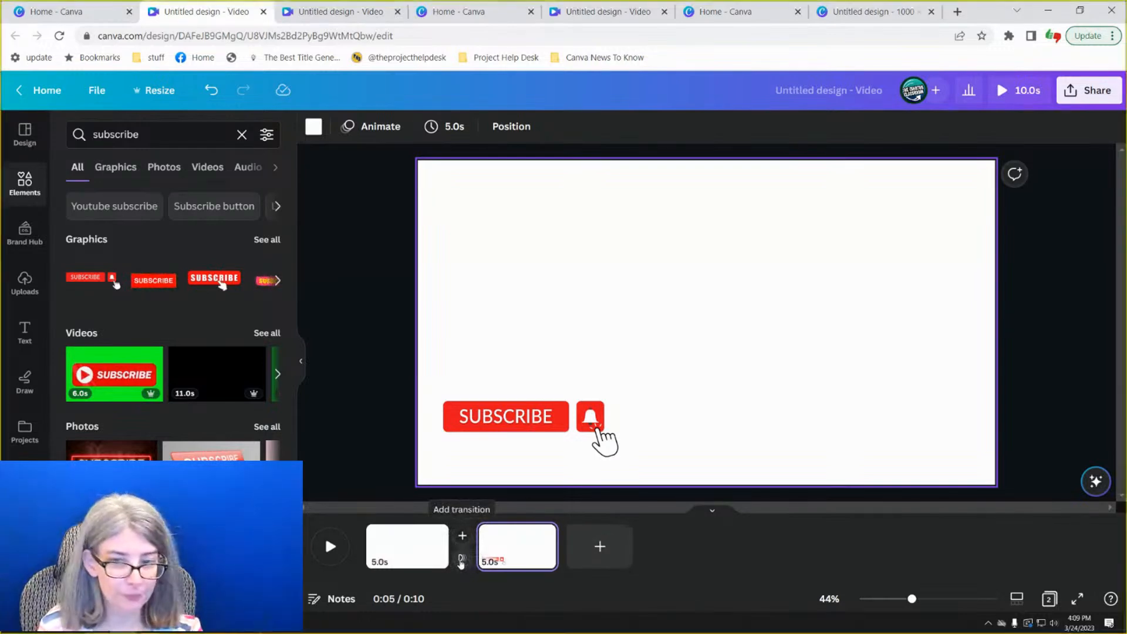
key("super+shift+s")
left_click_drag(420, 495, 527, 586)
key("ctrl+v")
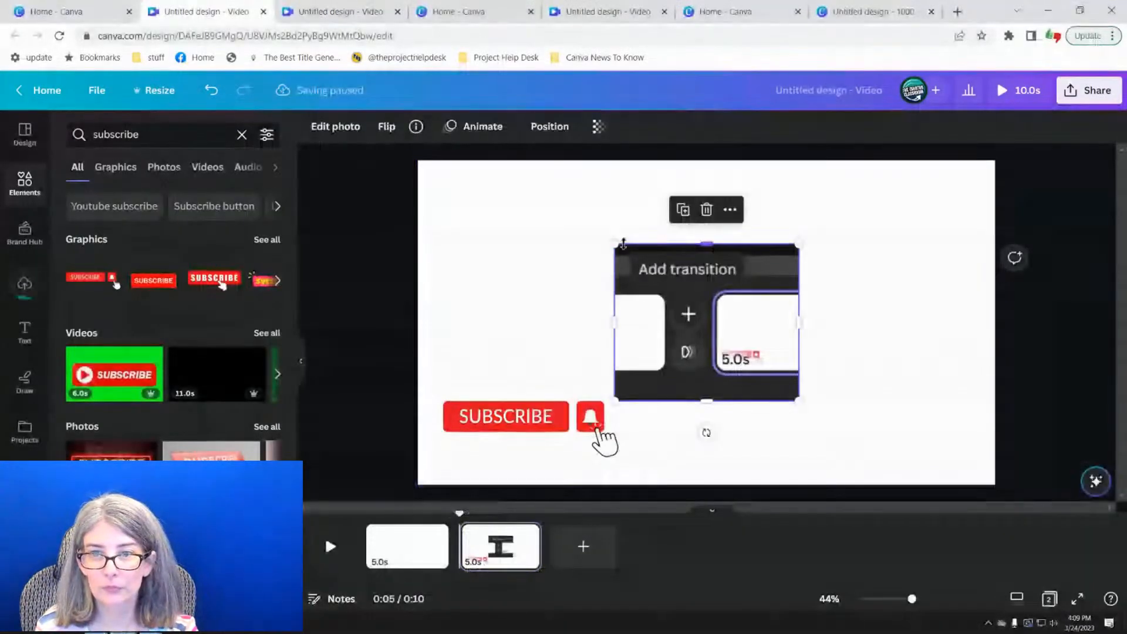
left_click_drag(617, 244, 445, 166)
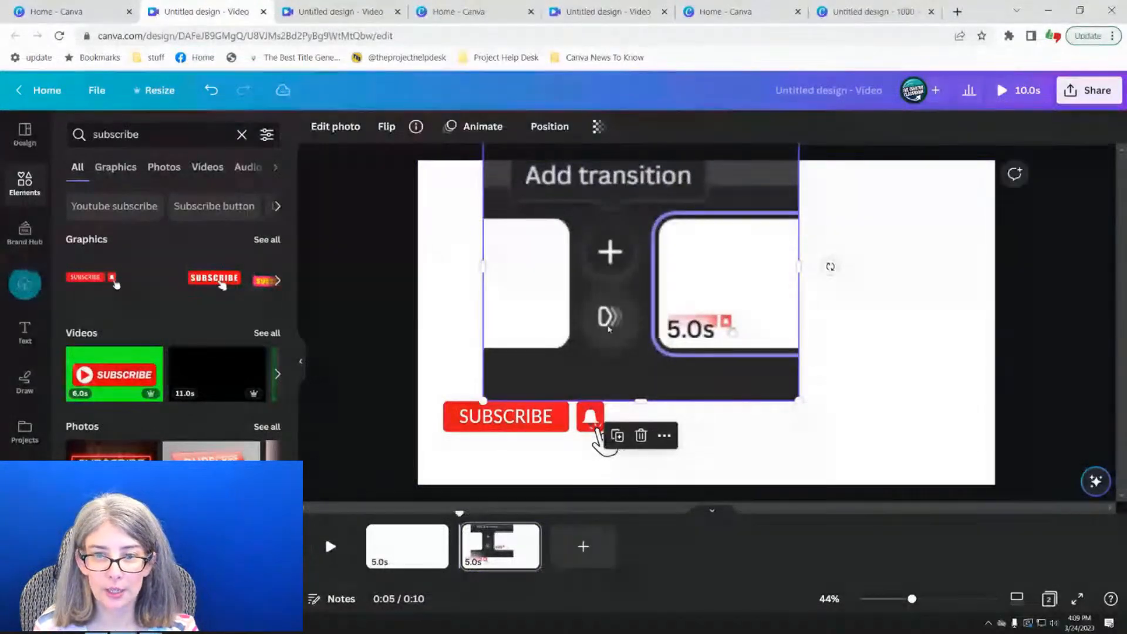
key("Delete")
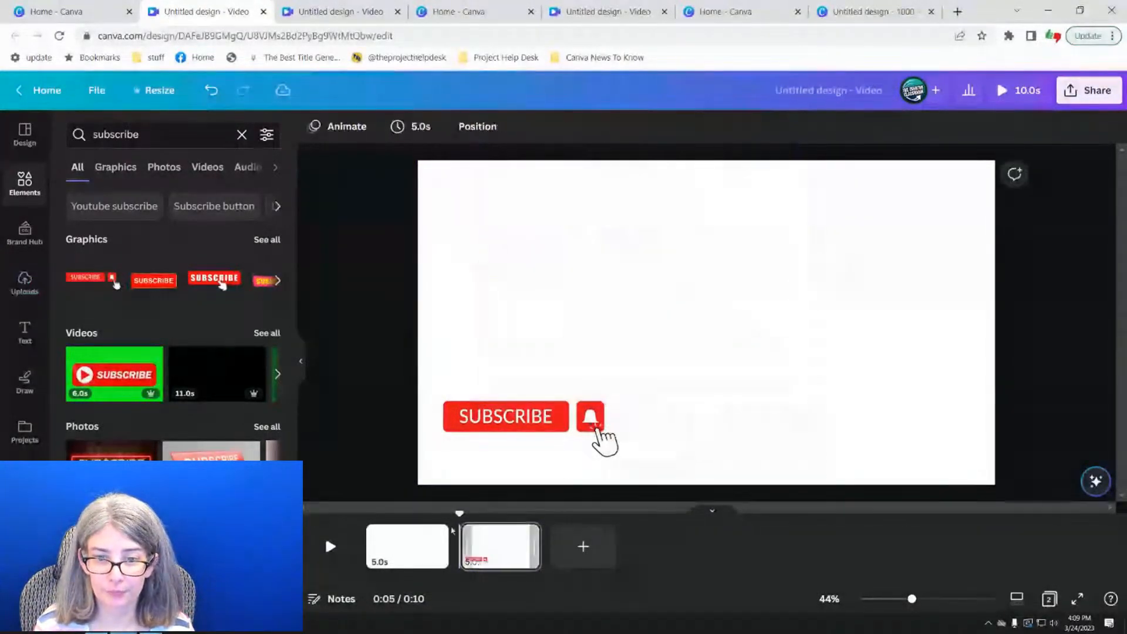
- Add a Match & Move transition between the two pages with a duration of 1.1 seconds and play it back
left_click(461, 557)
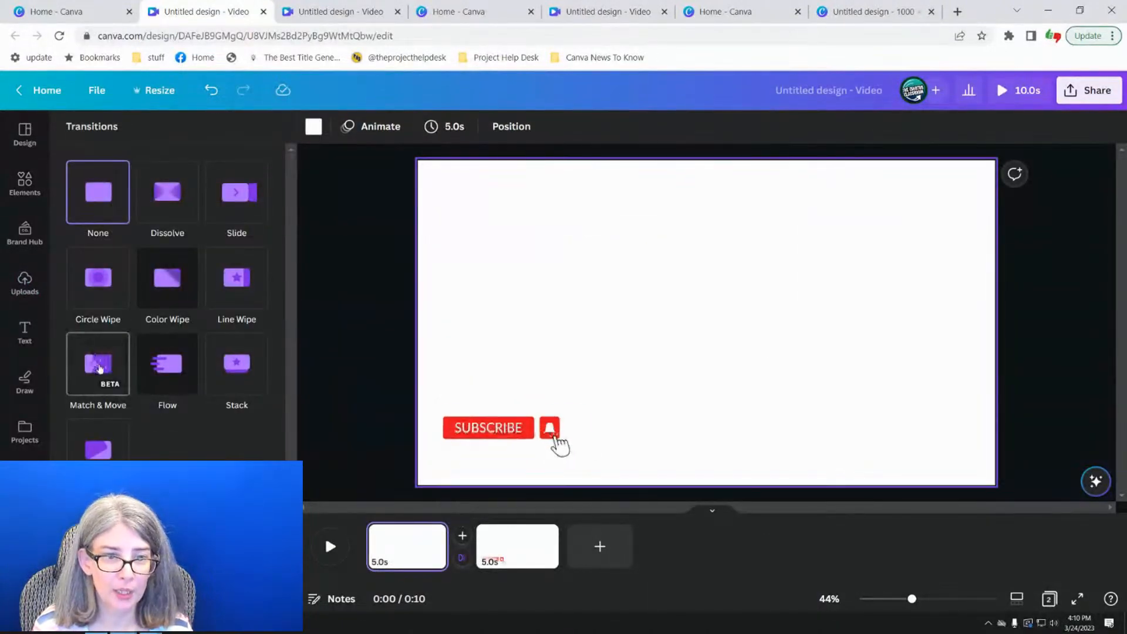
left_click(100, 369)
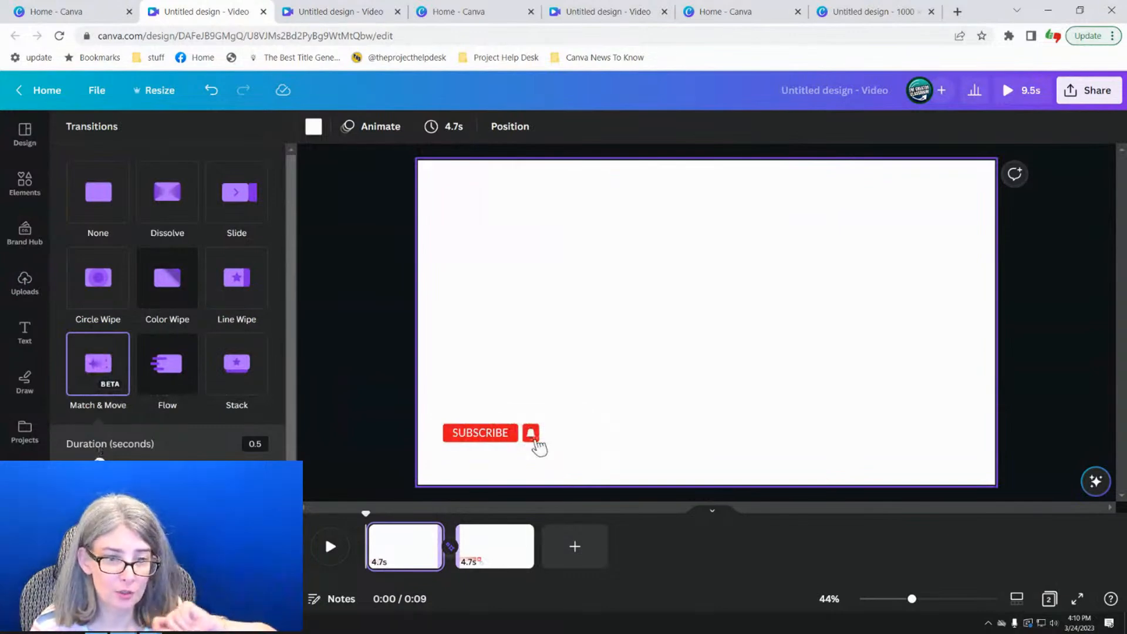
left_click_drag(100, 456, 151, 461)
left_click(328, 541)
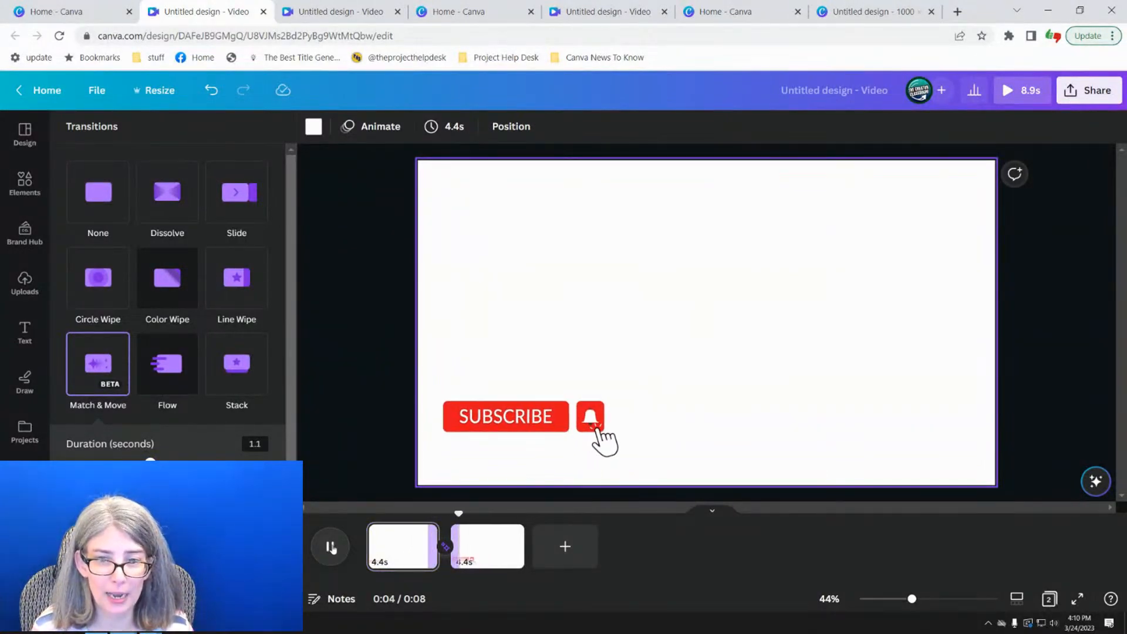
left_click(330, 548)
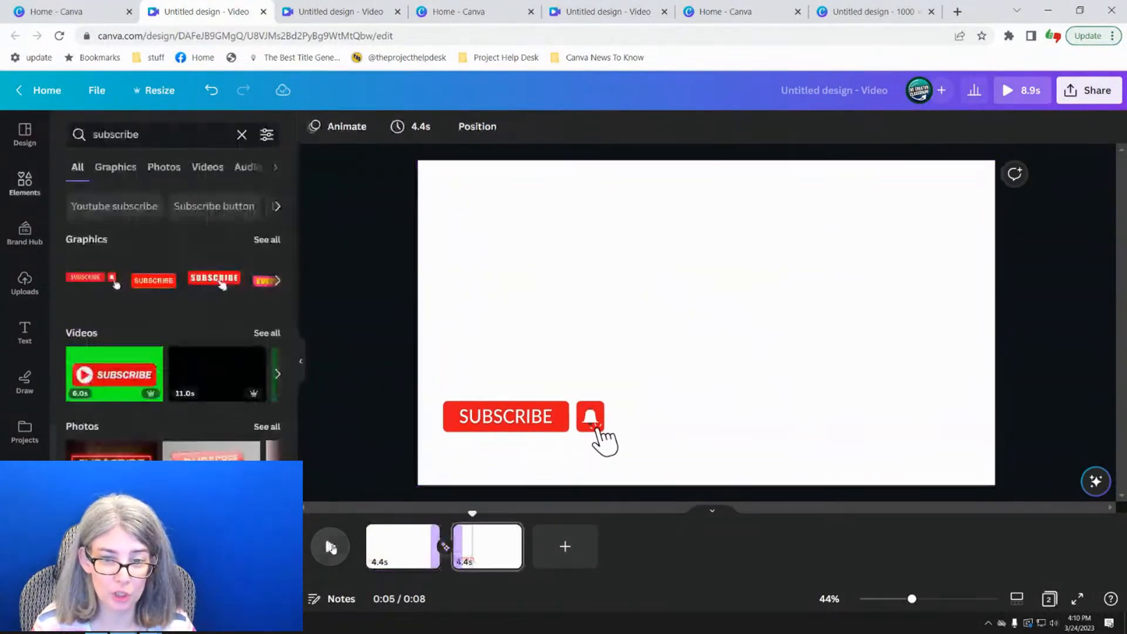
left_click(445, 549)
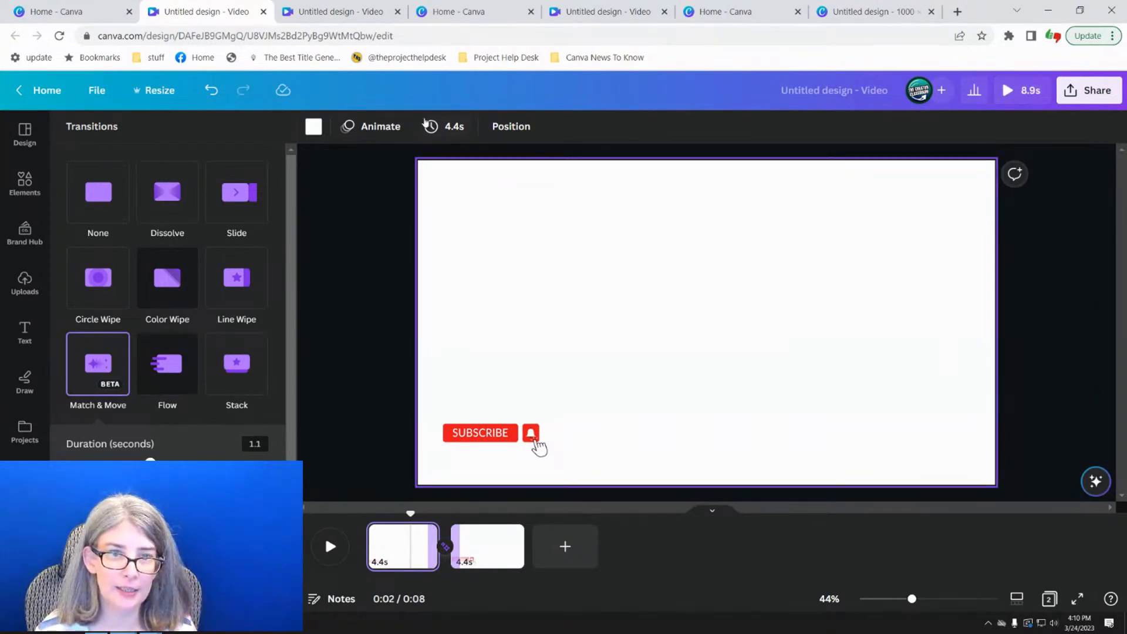
- Search the background colors for "lime" and apply the bright green result to both pages
left_click(314, 128)
left_click(129, 132)
type("lime")
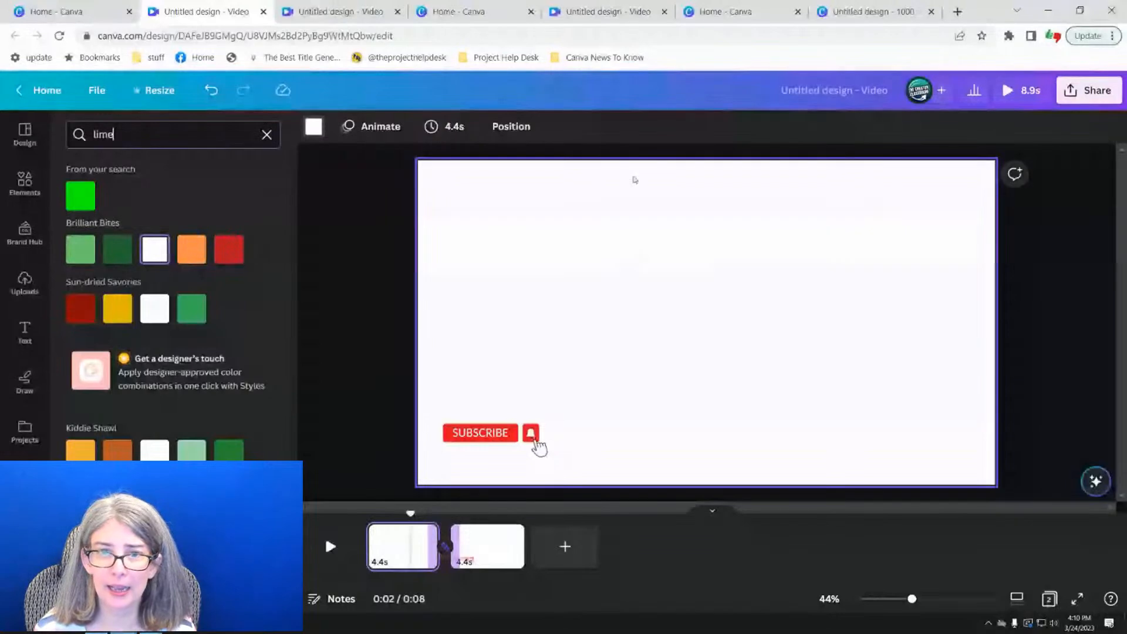
left_click(78, 201)
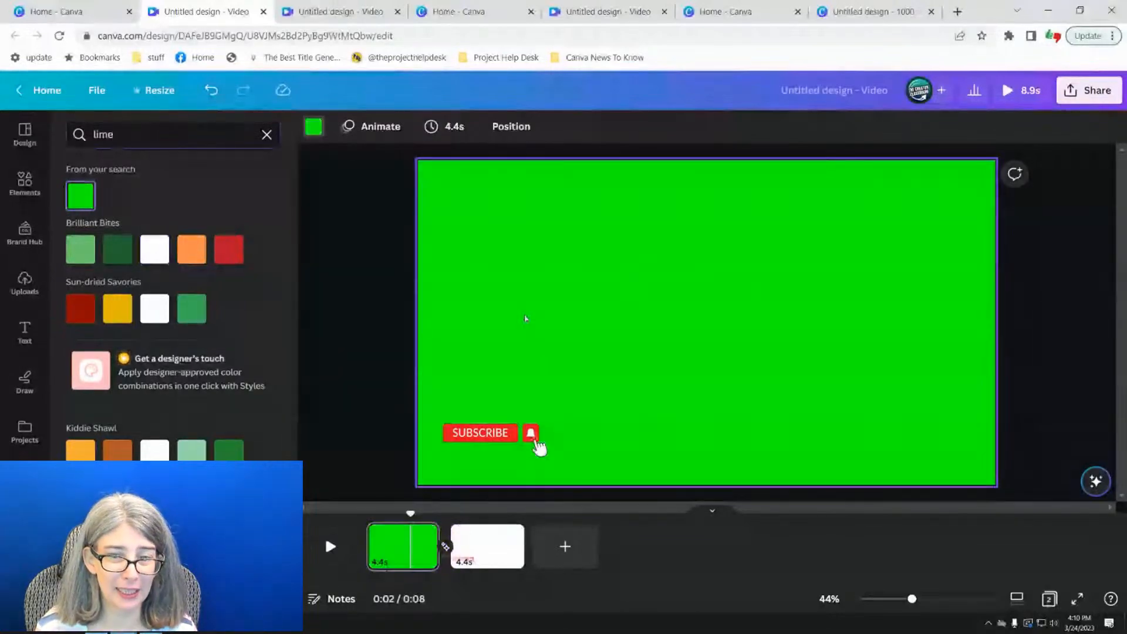
left_click(495, 545)
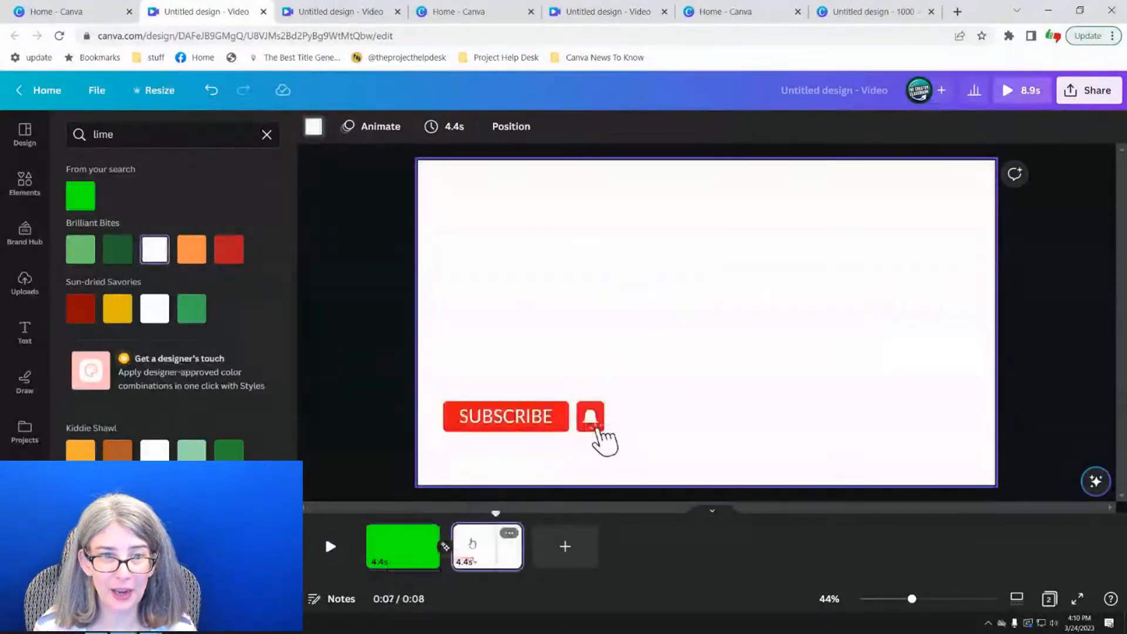
left_click(75, 197)
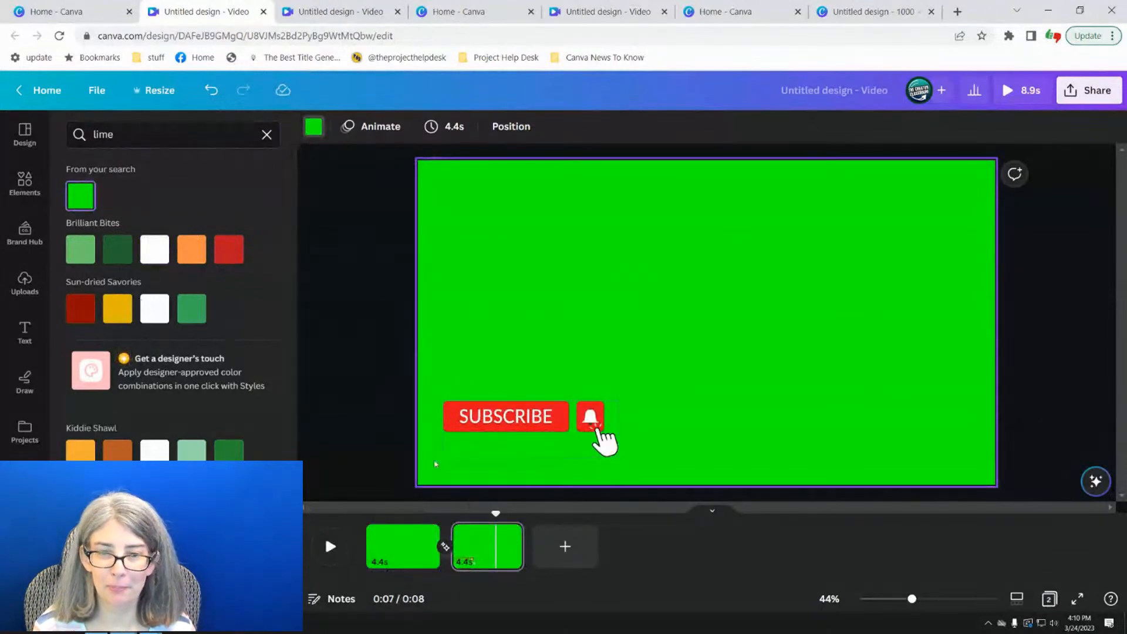
- Search the background colors for "brown" and apply the dark brown from the Woodland Elk palette to both pages
left_click(401, 545)
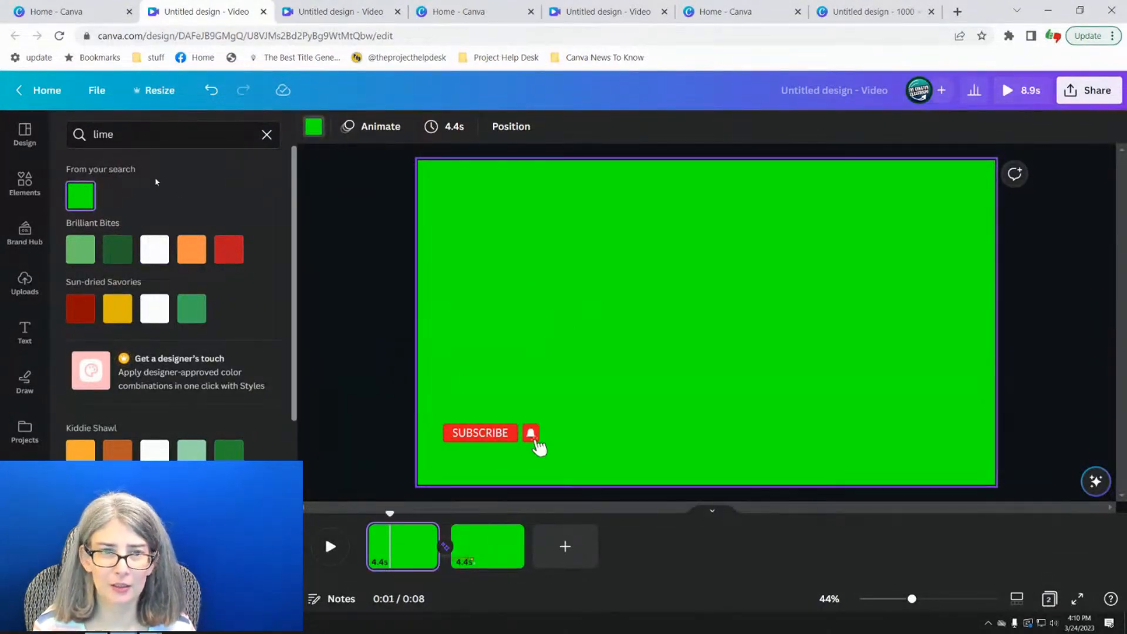
double_click(92, 126)
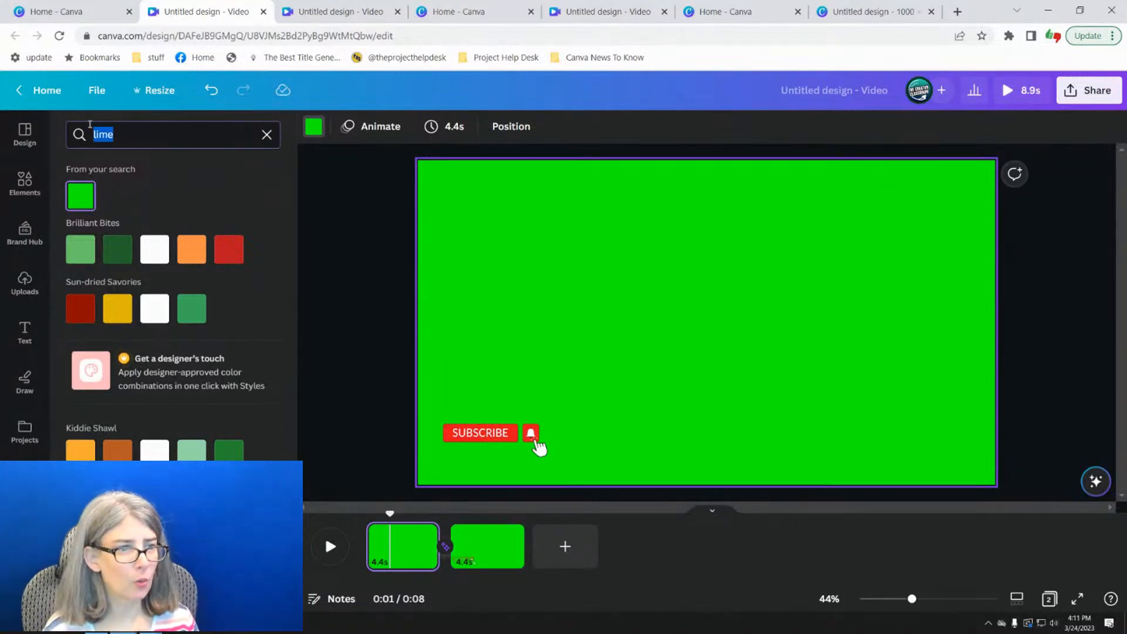
type("brown")
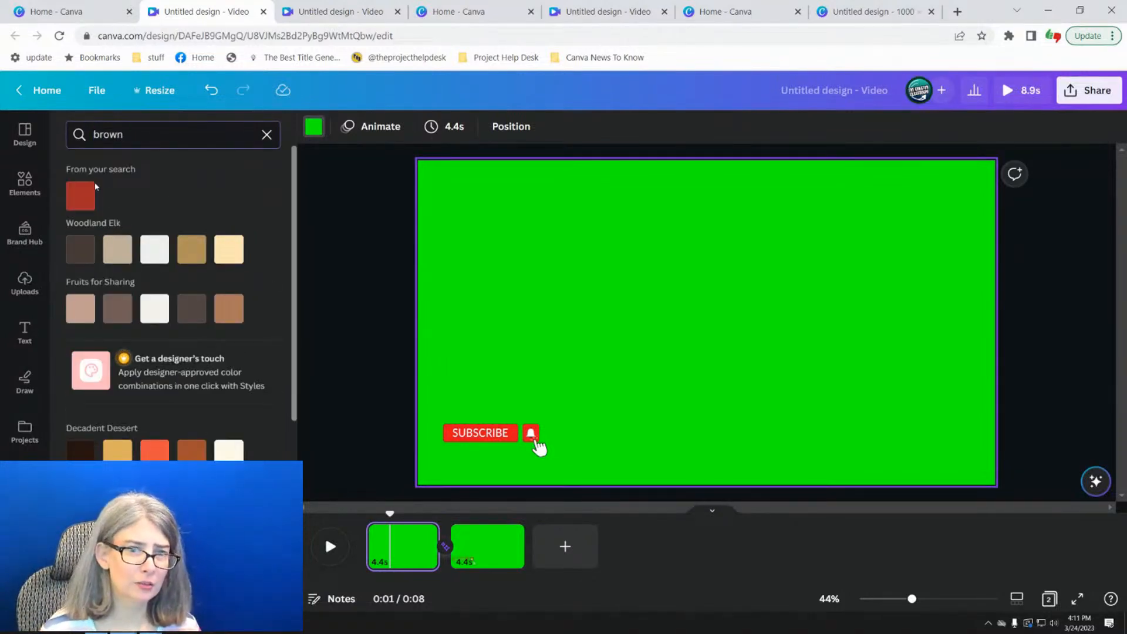
left_click(88, 258)
left_click(505, 546)
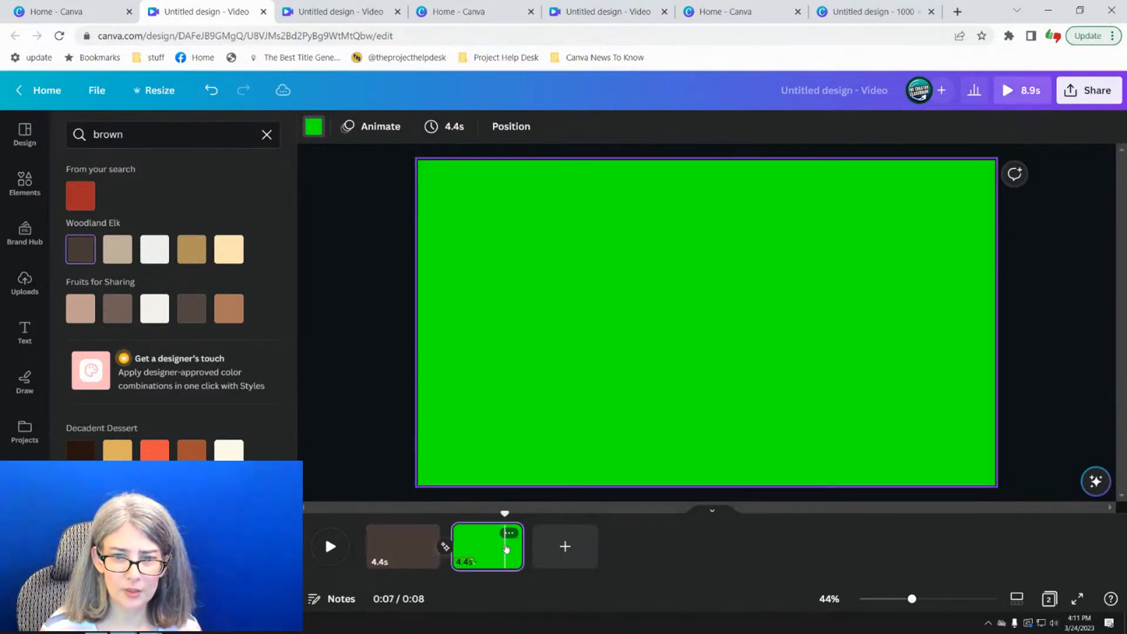
left_click(81, 249)
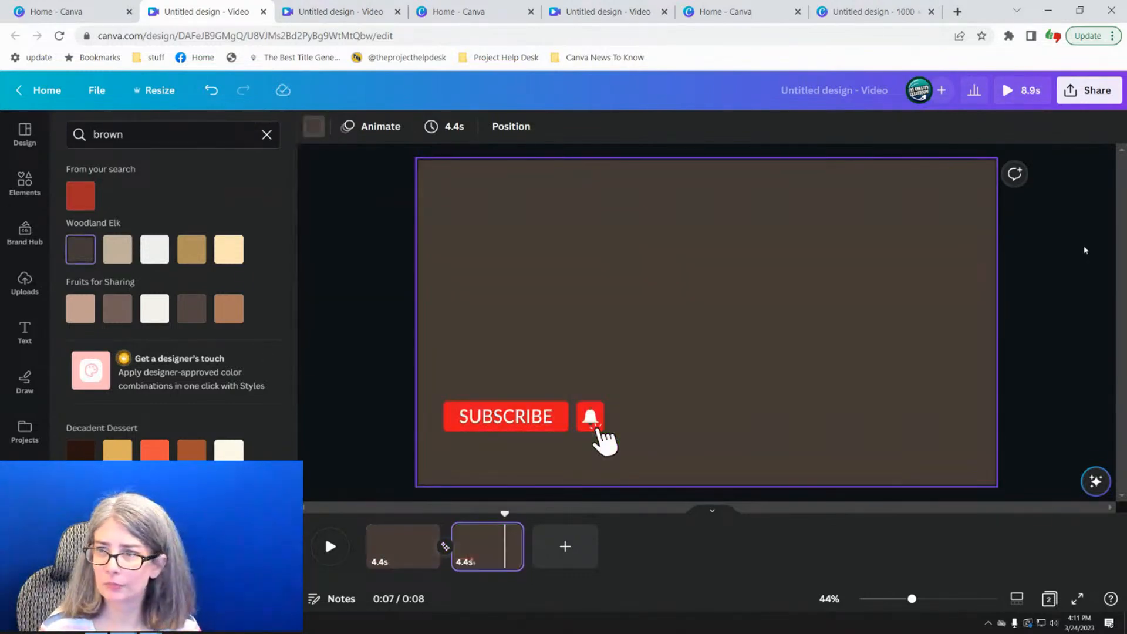
- Download both pages of the design as an MP4 video at 1080p (HD) quality
left_click(1100, 124)
left_click(1080, 93)
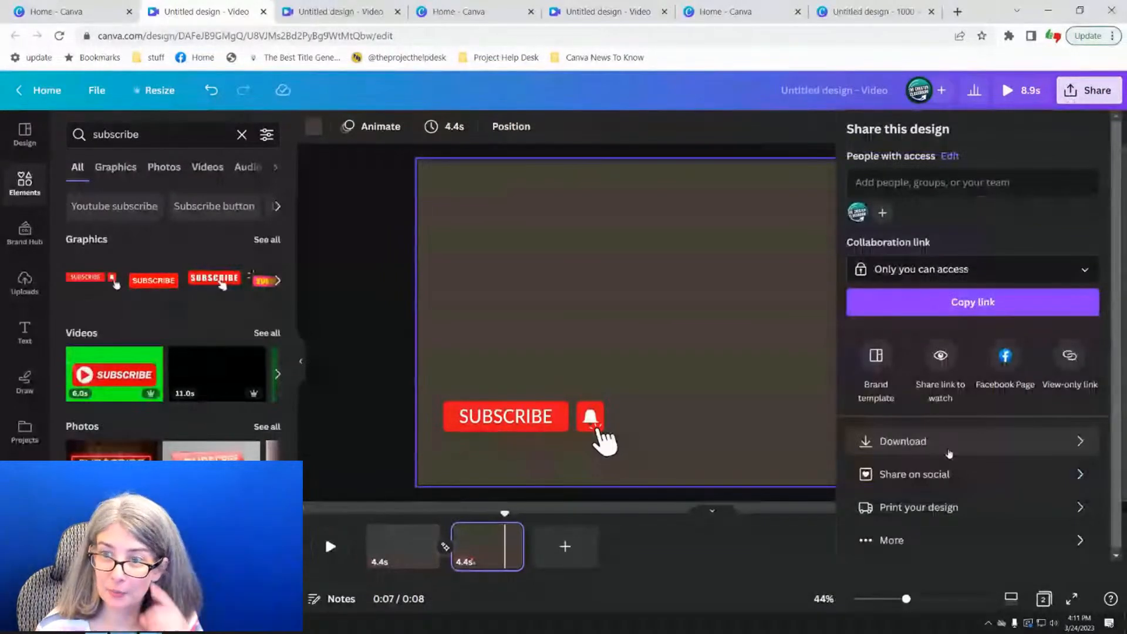
left_click(925, 446)
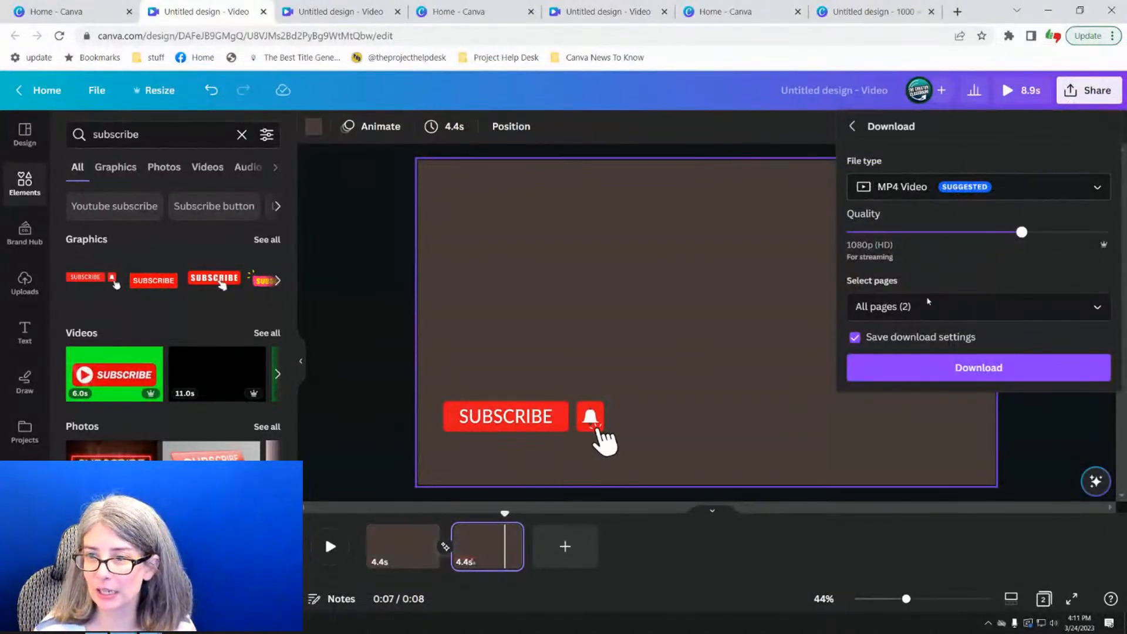
left_click(944, 377)
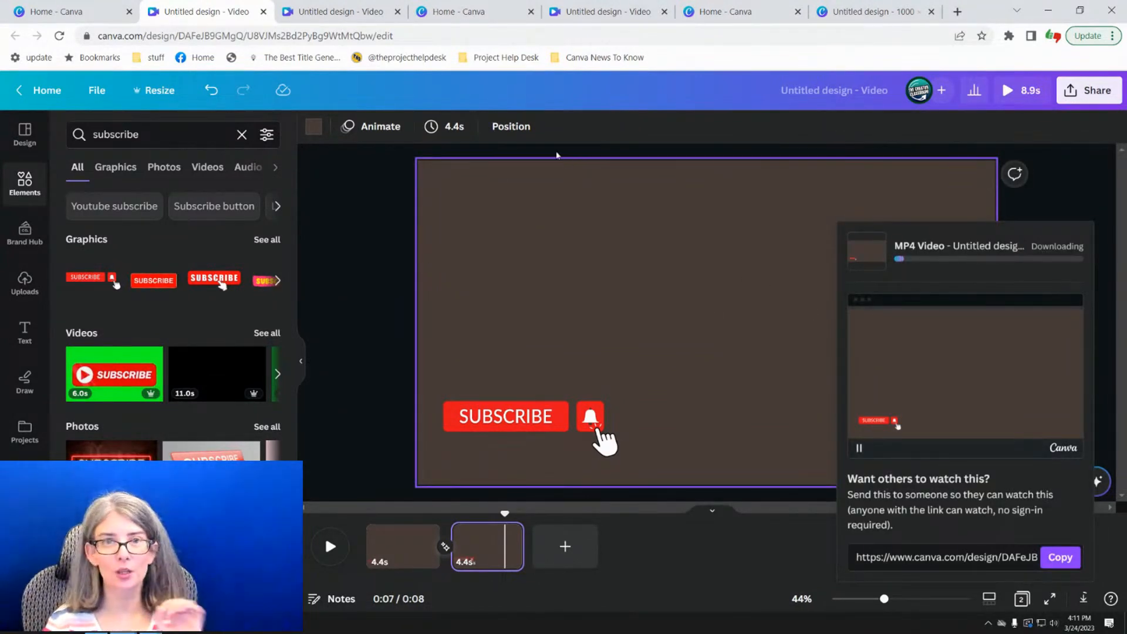
- Return to the home page and open the recent Instagram Post design with the dark woman's silhouette
left_click(73, 8)
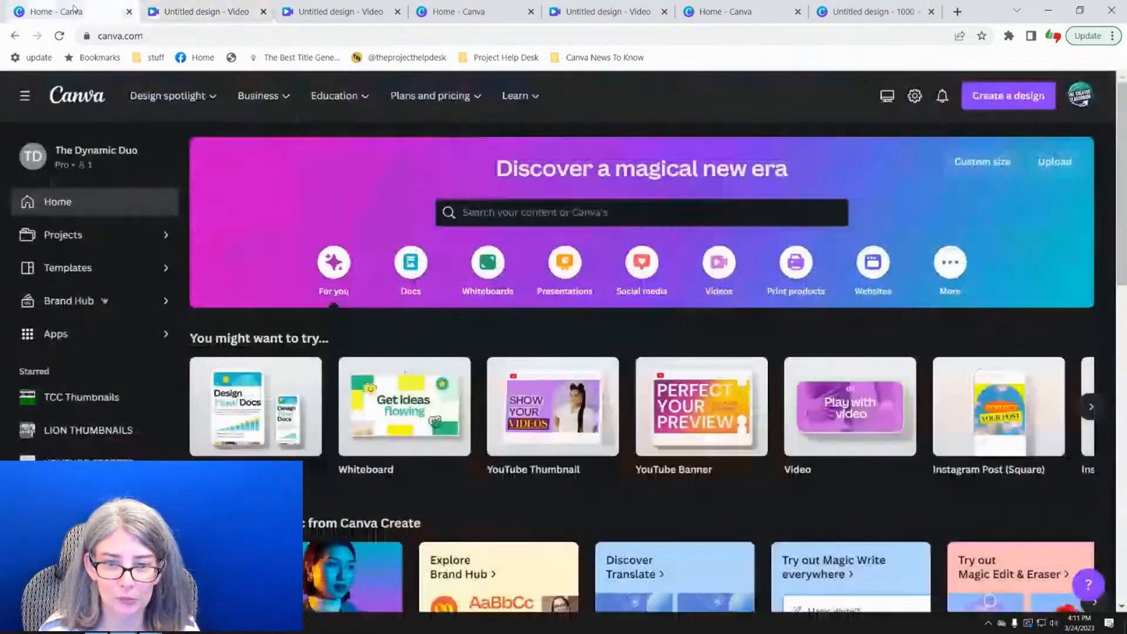
scroll(446, 485, "down", 5)
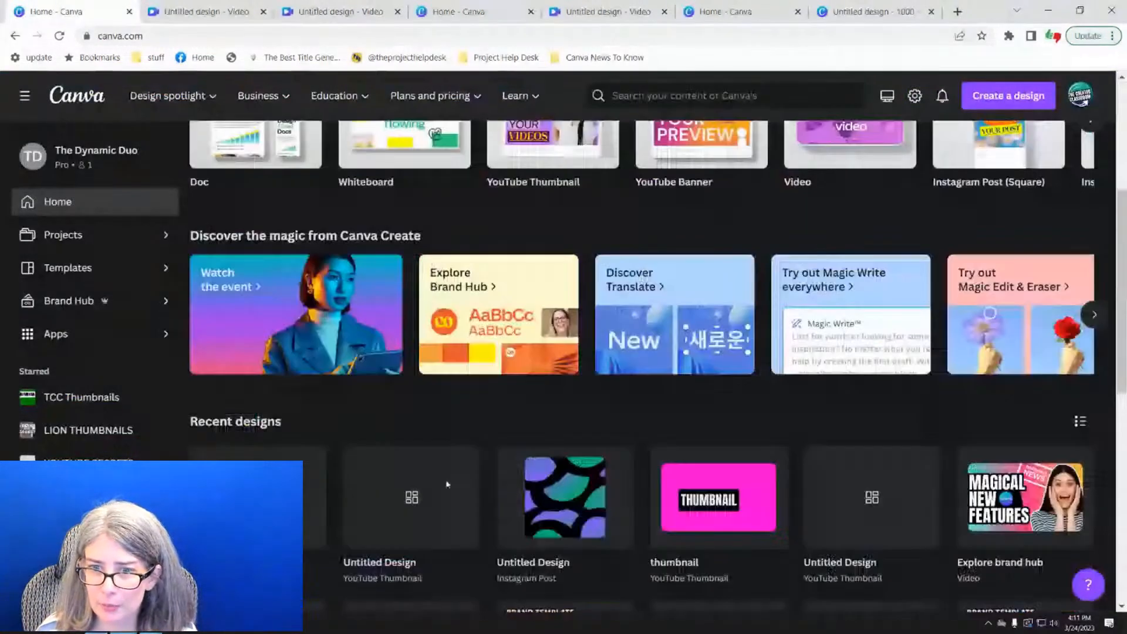
scroll(447, 484, "down", 7)
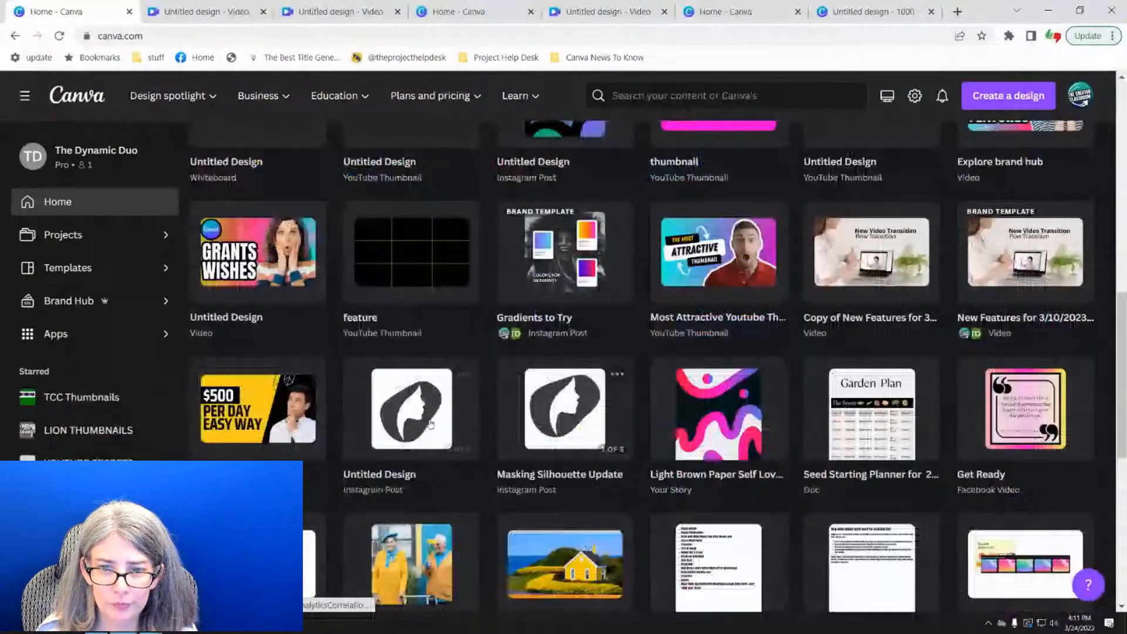
left_click(431, 424)
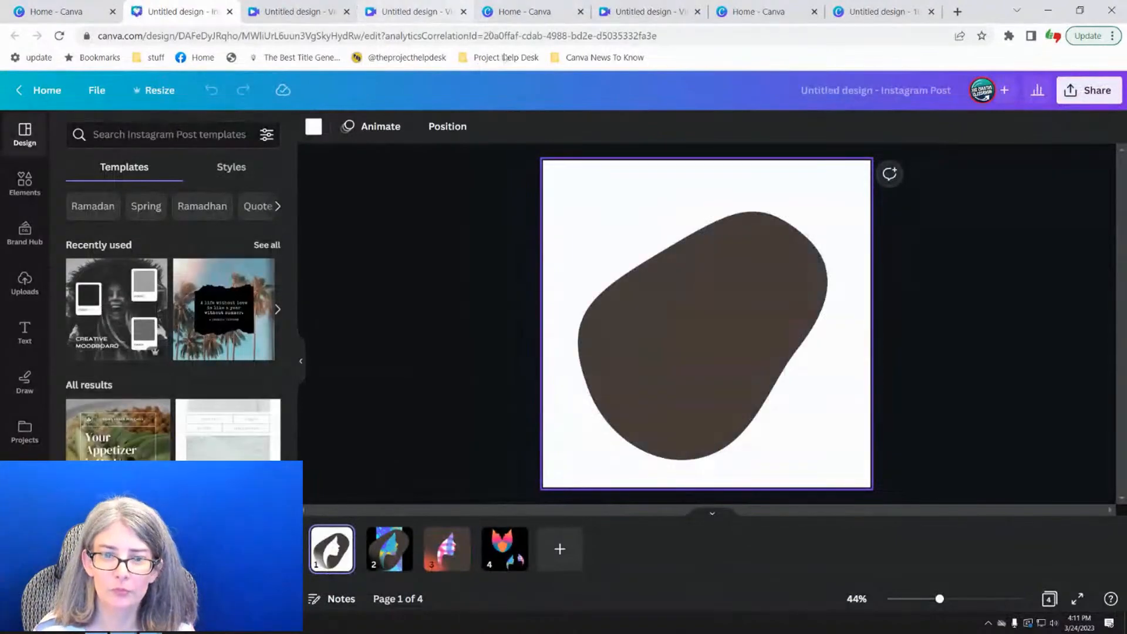
- Switch back to the subscribe button video design and dismiss the finished download notices
left_click(524, 12)
left_click(638, 14)
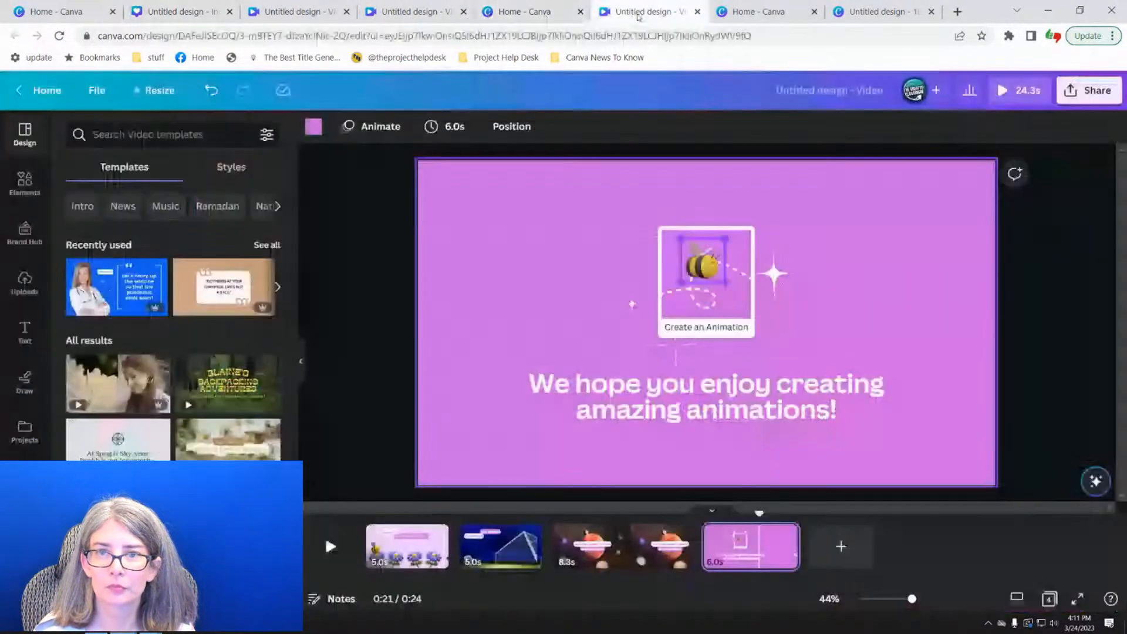
left_click(430, 15)
left_click(291, 11)
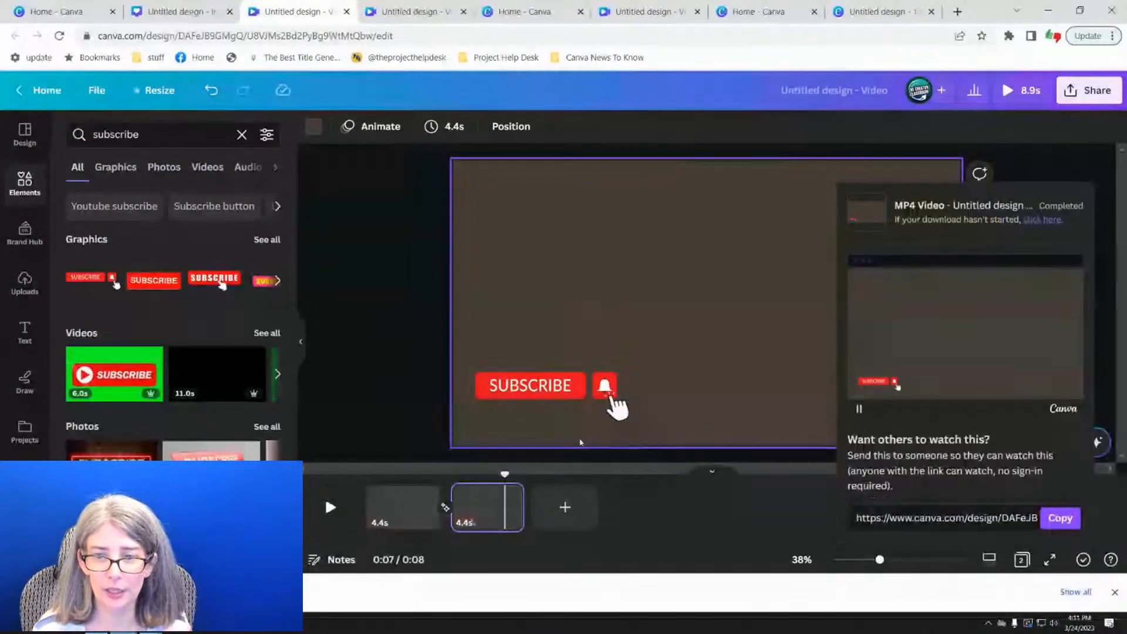
left_click(1113, 594)
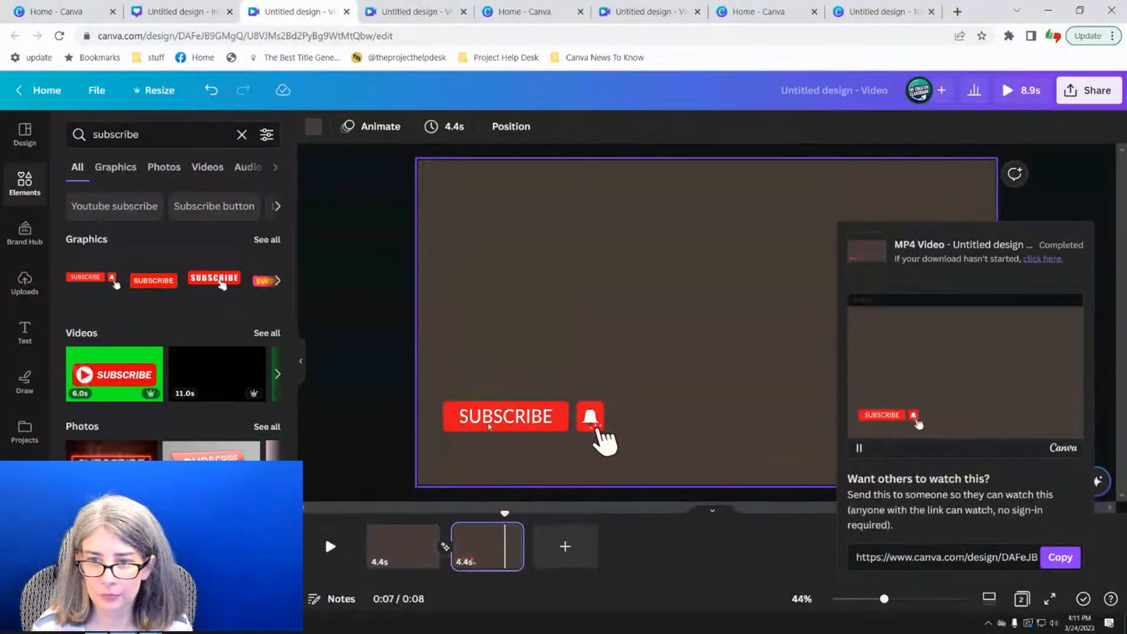
left_click(672, 244)
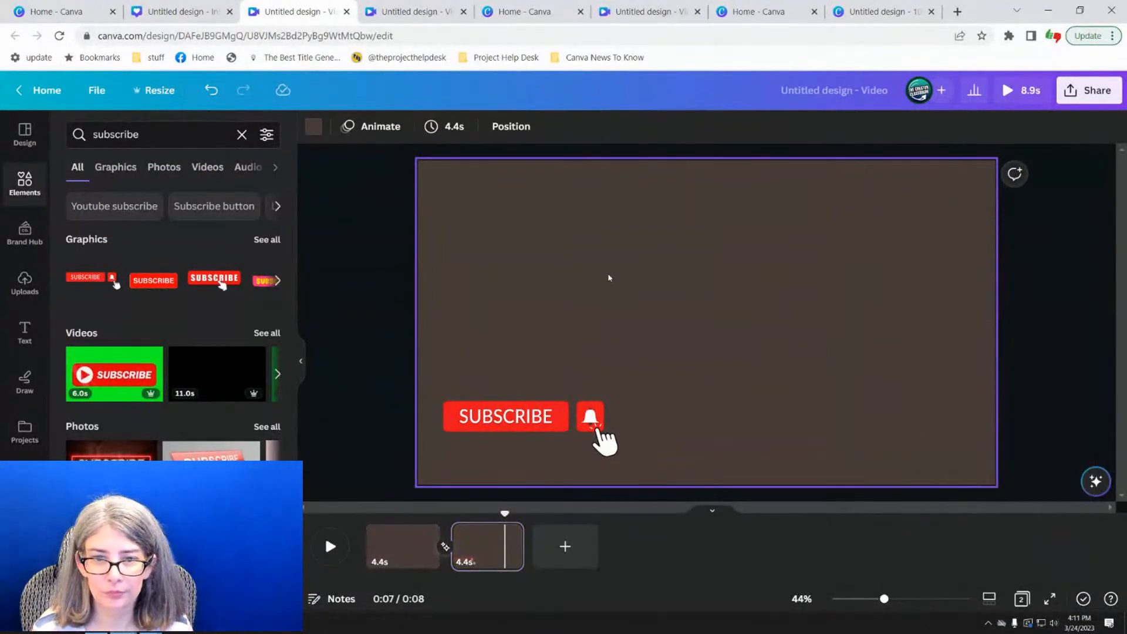
- Upload the downloaded video "Untitled design (19)" and place it on the second page
left_click(24, 282)
right_click(163, 174)
left_click(163, 175)
left_click(253, 143)
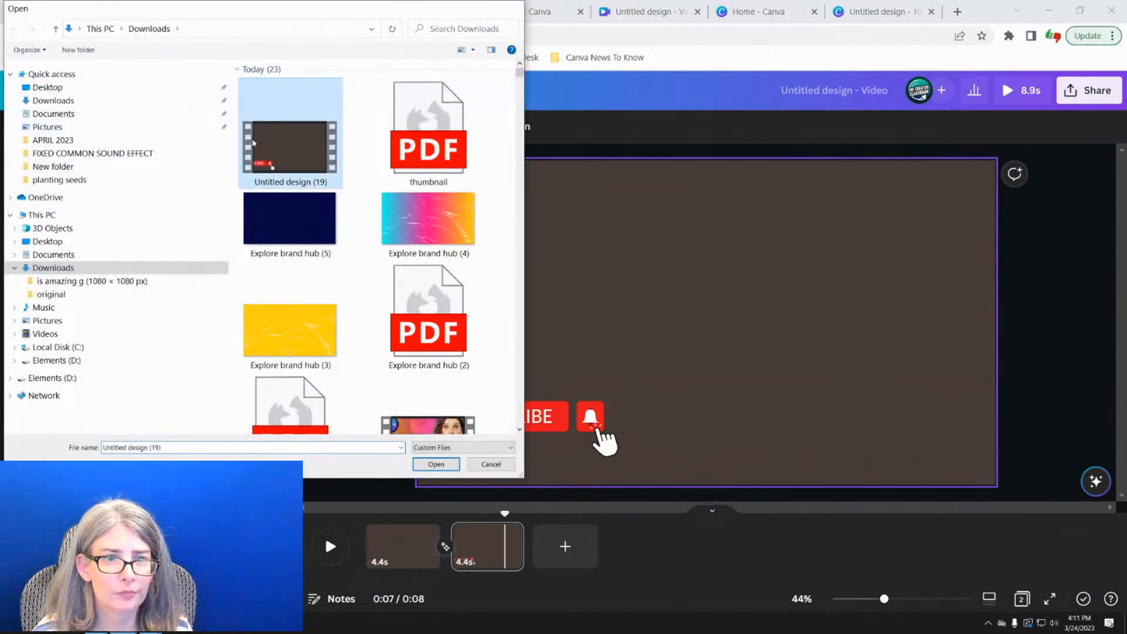
double_click(253, 142)
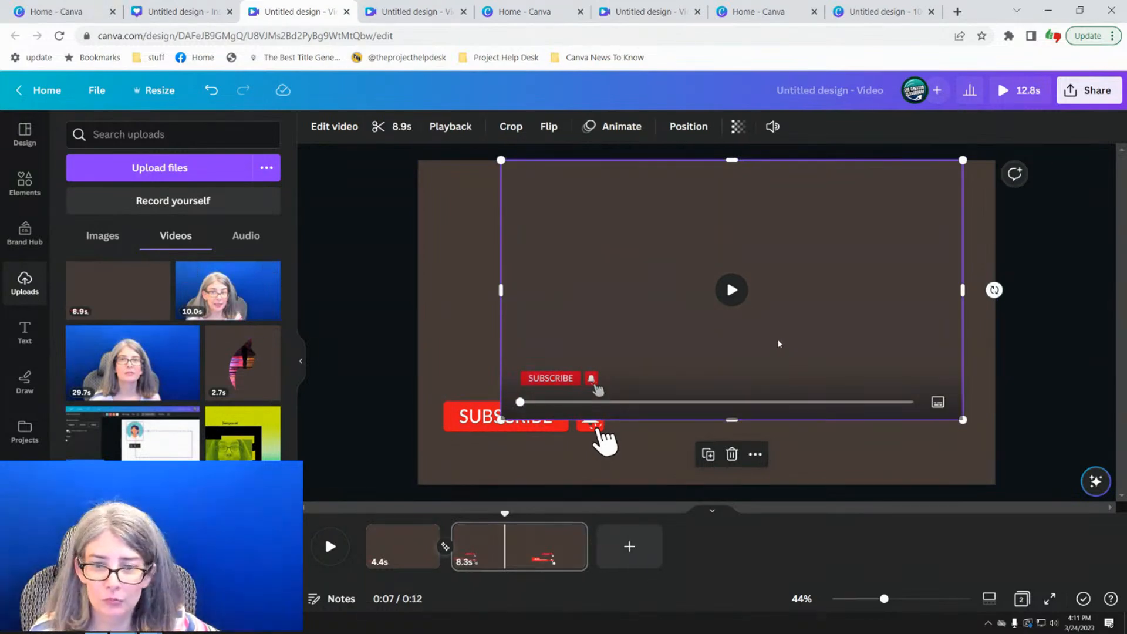
- Play the uploaded subscribe video on the canvas and rewind its preview to an earlier point
left_click(731, 292)
left_click(731, 293)
left_click(730, 293)
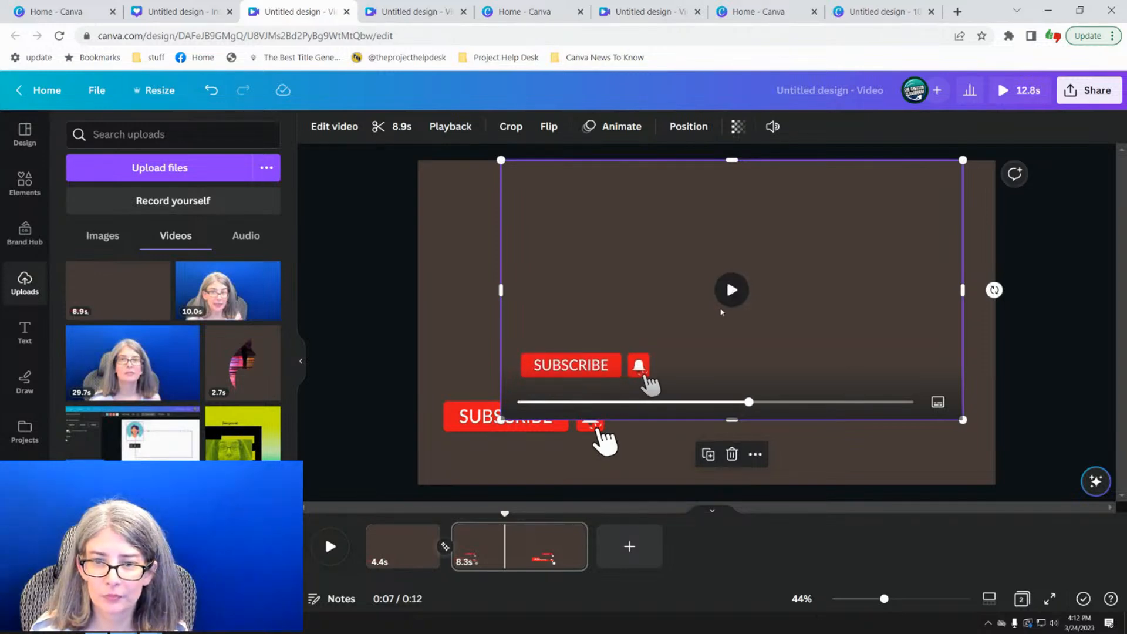
left_click(603, 402)
- Apply Background Remover to the uploaded video and shorten the second page to 3.2 seconds
left_click(319, 126)
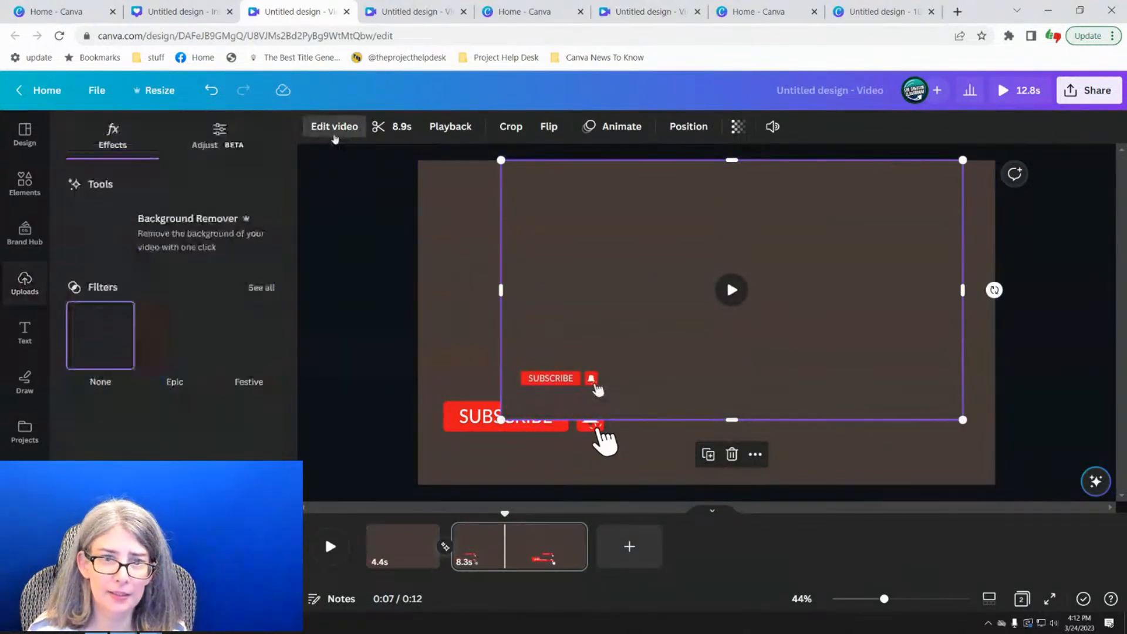
left_click(173, 246)
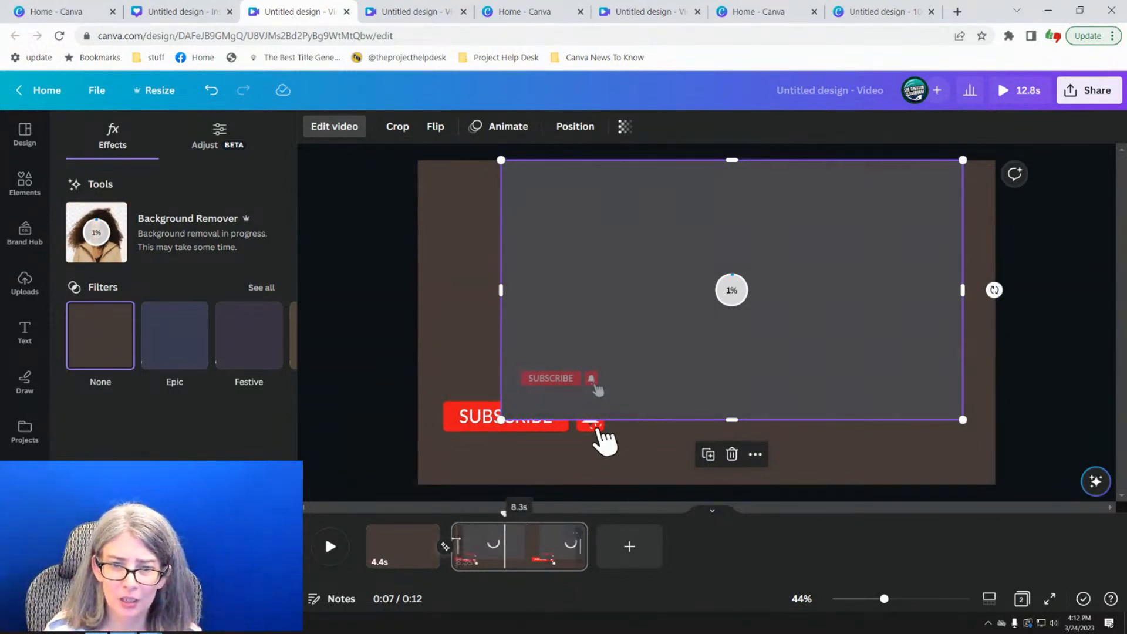
left_click_drag(458, 542, 503, 546)
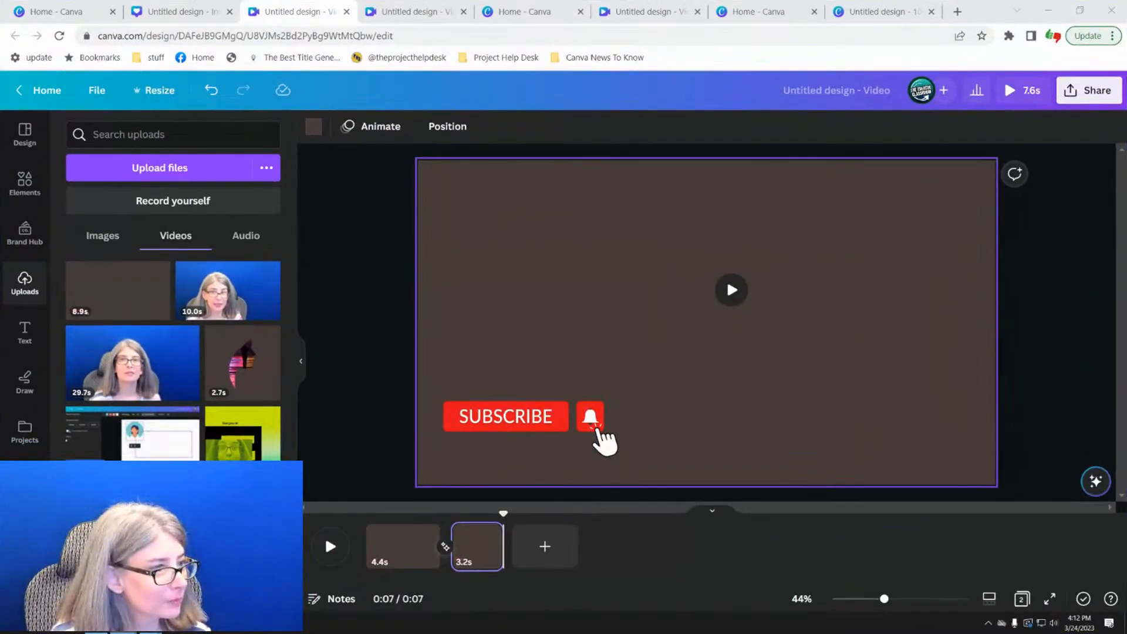
- Shift the uploaded video slightly on the second page and change the page's background color to light peach
left_click(636, 336)
left_click_drag(610, 336, 561, 364)
left_click(434, 272)
left_click_drag(560, 307, 604, 270)
left_click(473, 310)
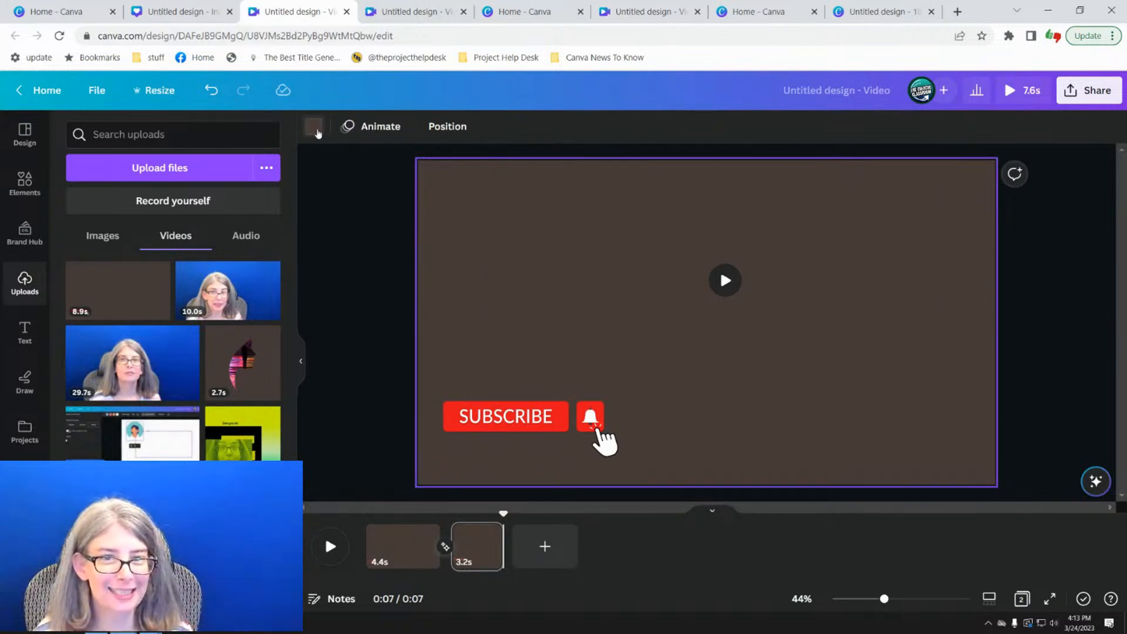
left_click(315, 128)
left_click(228, 250)
- Play back the background-removed video against the peach page to check the cut-out of the subscribe button
left_click(753, 340)
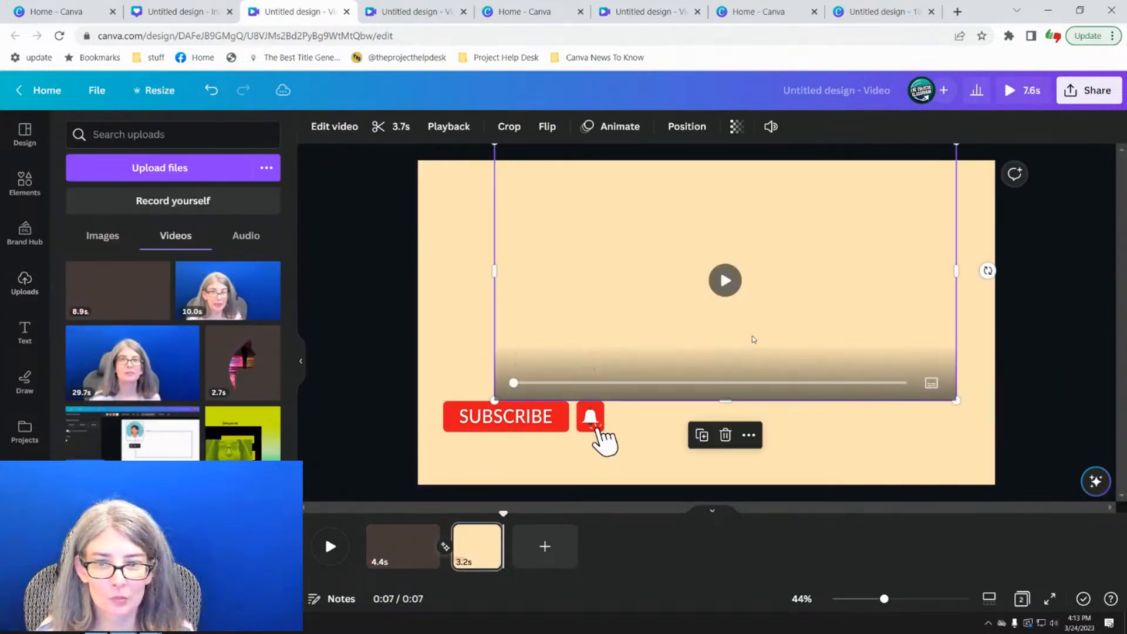
left_click(733, 285)
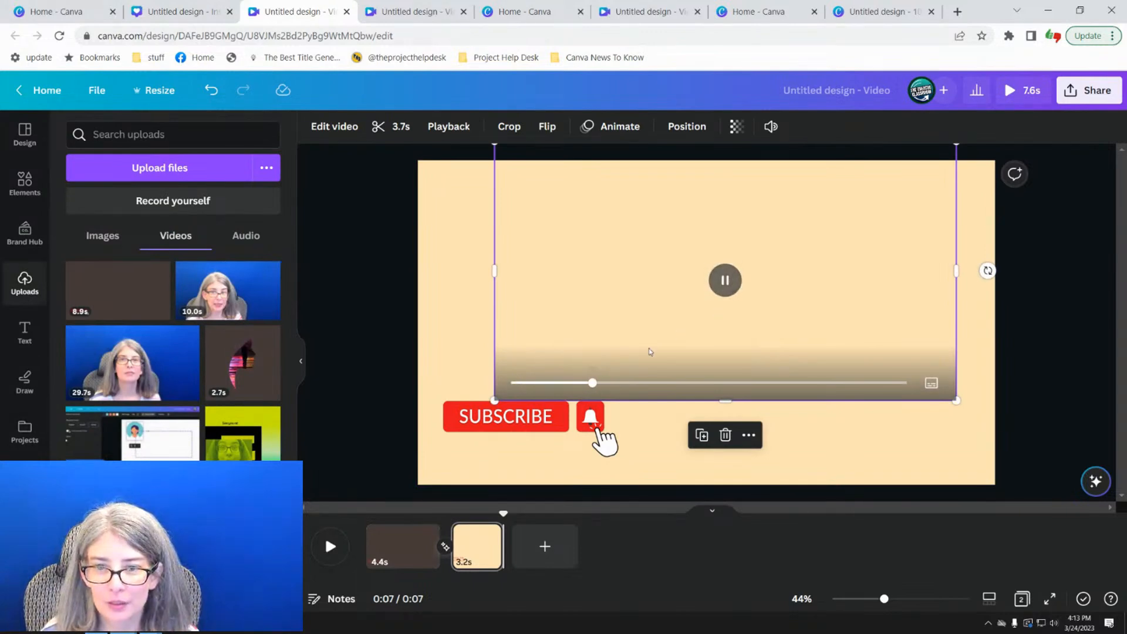
left_click_drag(794, 314, 811, 321)
left_click(789, 398)
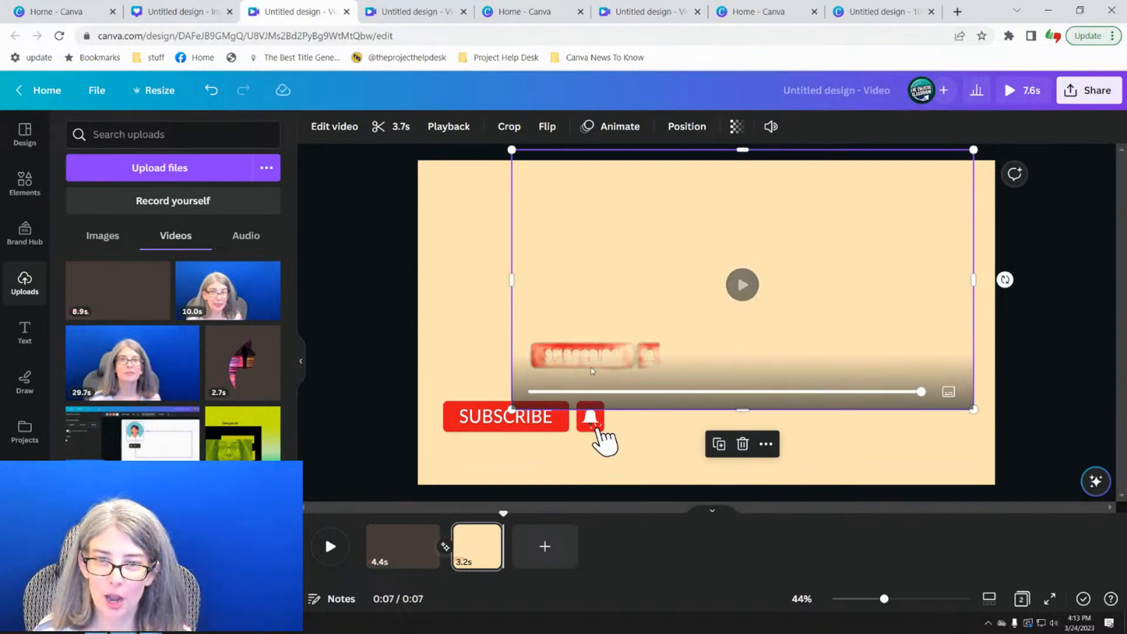
left_click(631, 392)
left_click(742, 295)
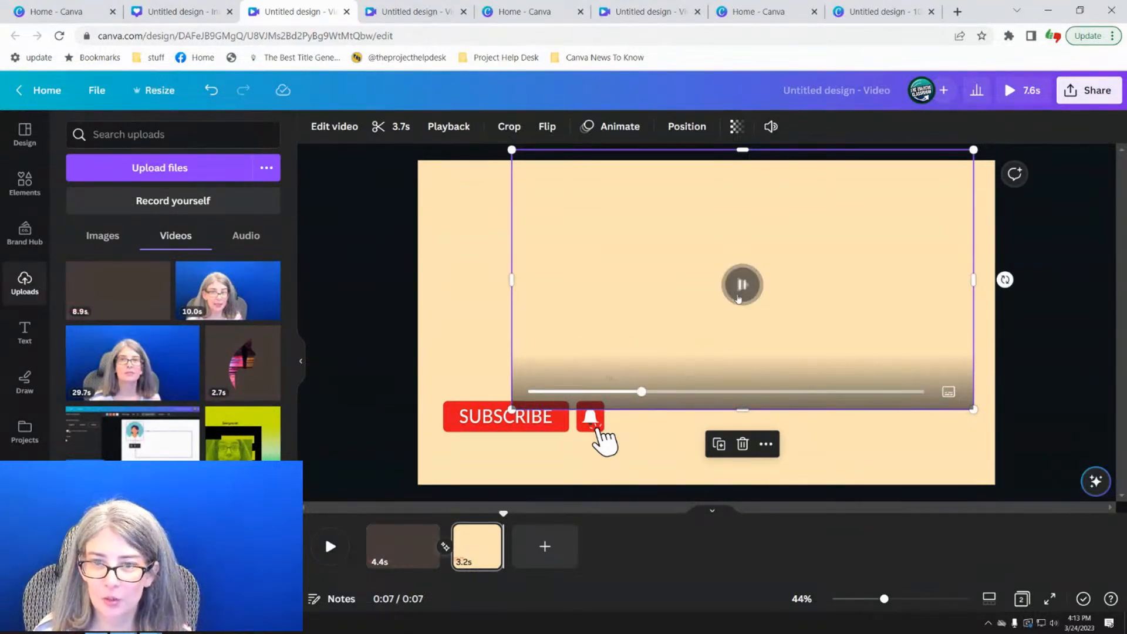
left_click(617, 320)
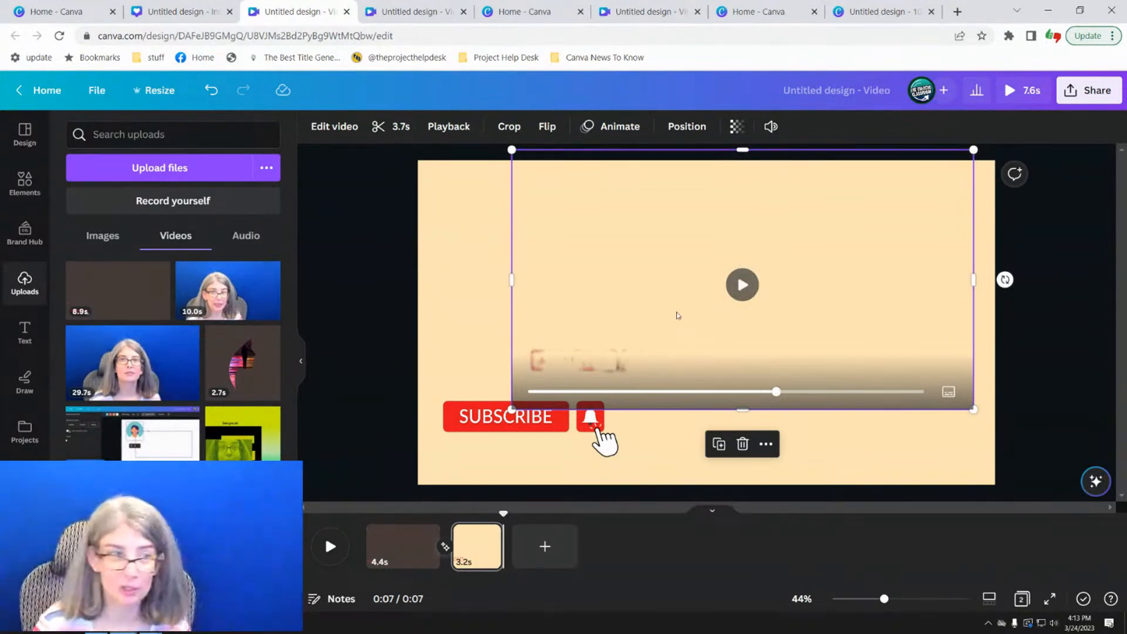
- Remove the uploaded video from the second page and go to the first page
left_click_drag(678, 316, 265, 312)
left_click_drag(265, 312, 260, 322)
left_click_drag(556, 317, 513, 320)
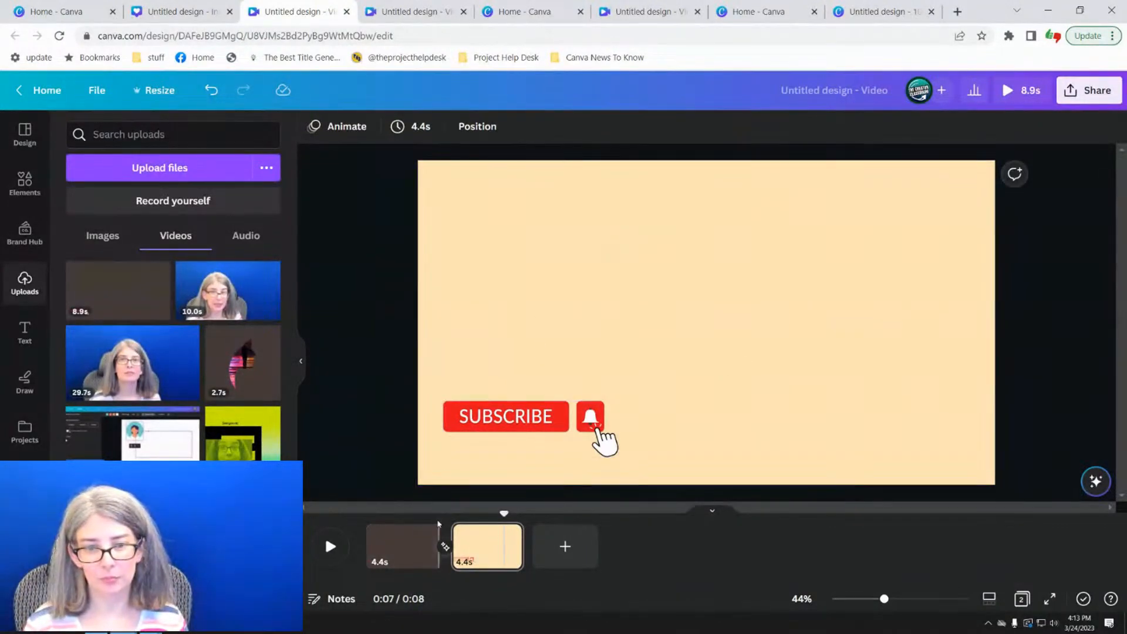
left_click(421, 546)
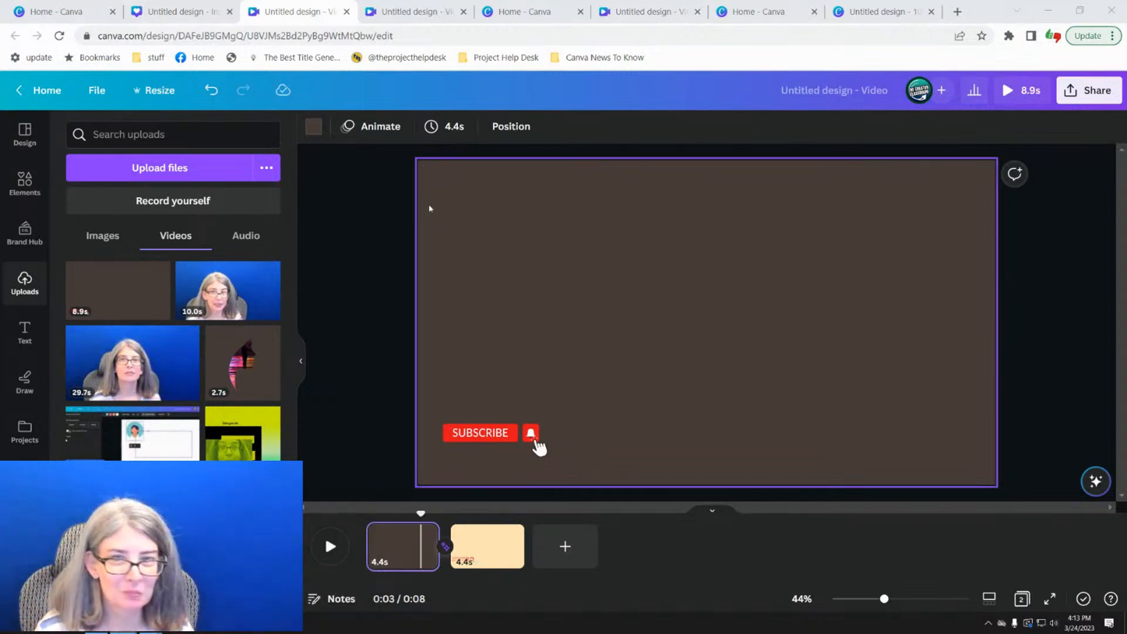
left_click(346, 251)
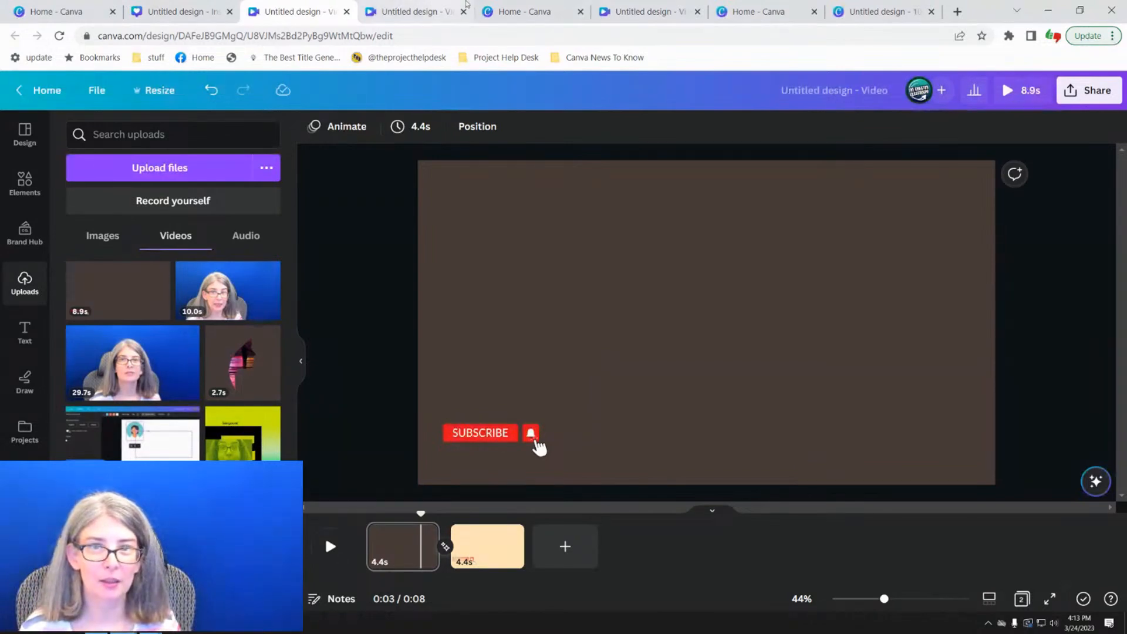
- Close all the other browser tabs, keeping only the home page and the Instagram Post design open
left_click(347, 12)
left_click(347, 13)
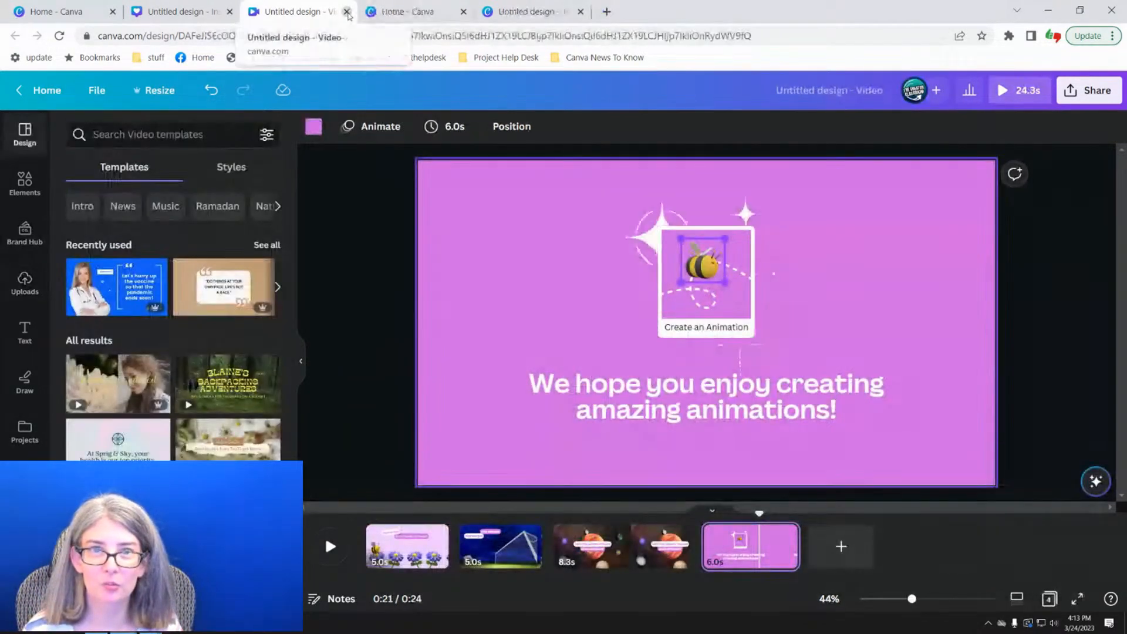
left_click(347, 12)
left_click(347, 13)
left_click(347, 12)
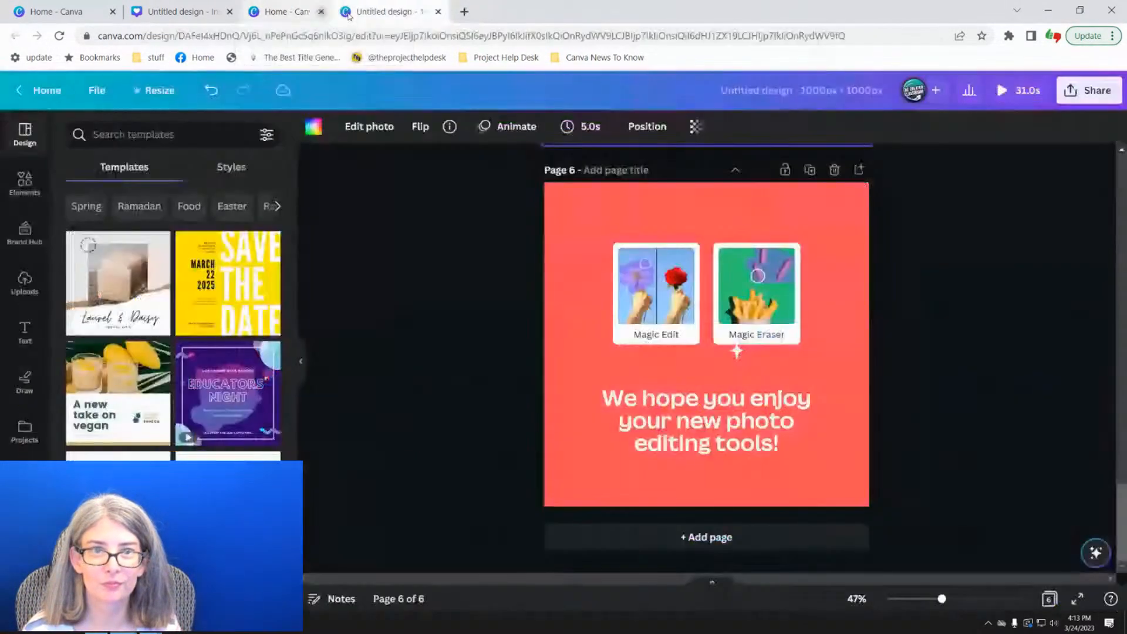
left_click(347, 12)
left_click(347, 13)
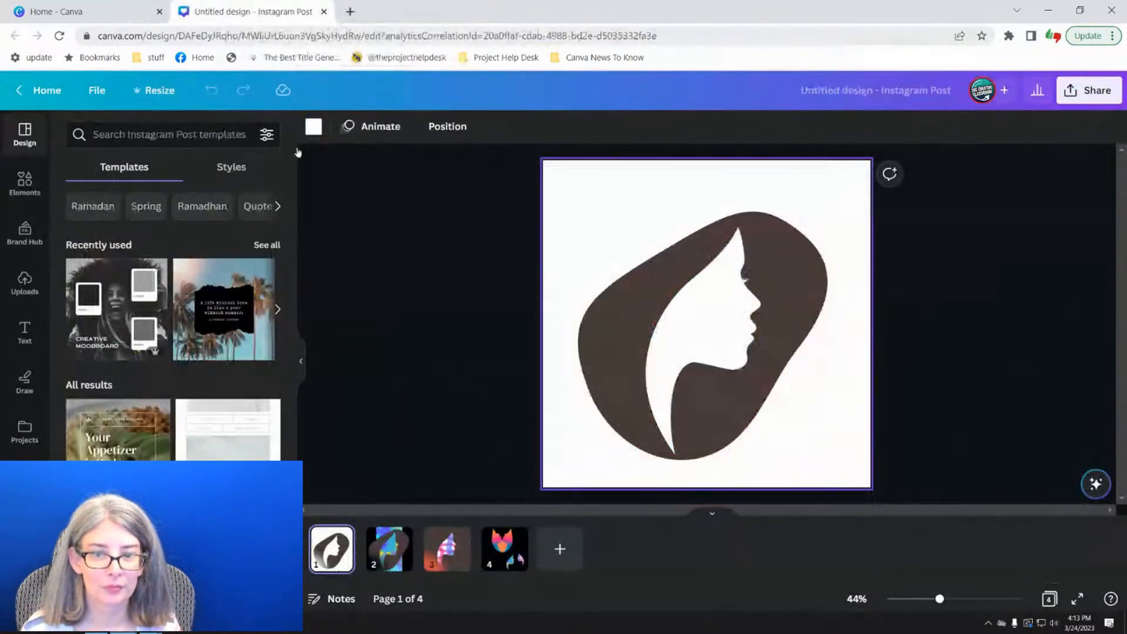
- Nudge the white face silhouette slightly upward on page 1 and inspect it and the brown shape as separate elements
right_click(336, 546)
left_click(397, 188)
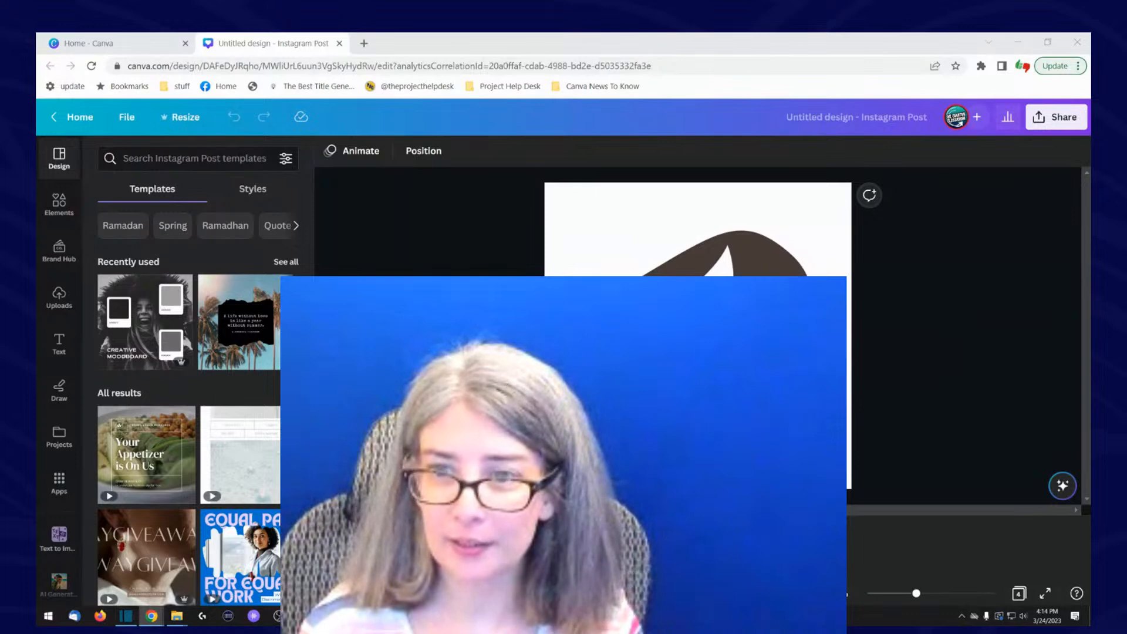
mouse_move(688, 331)
left_mouse_down()
mouse_move(698, 339)
mouse_move(663, 338)
mouse_move(704, 313)
mouse_move(688, 325)
left_mouse_up()
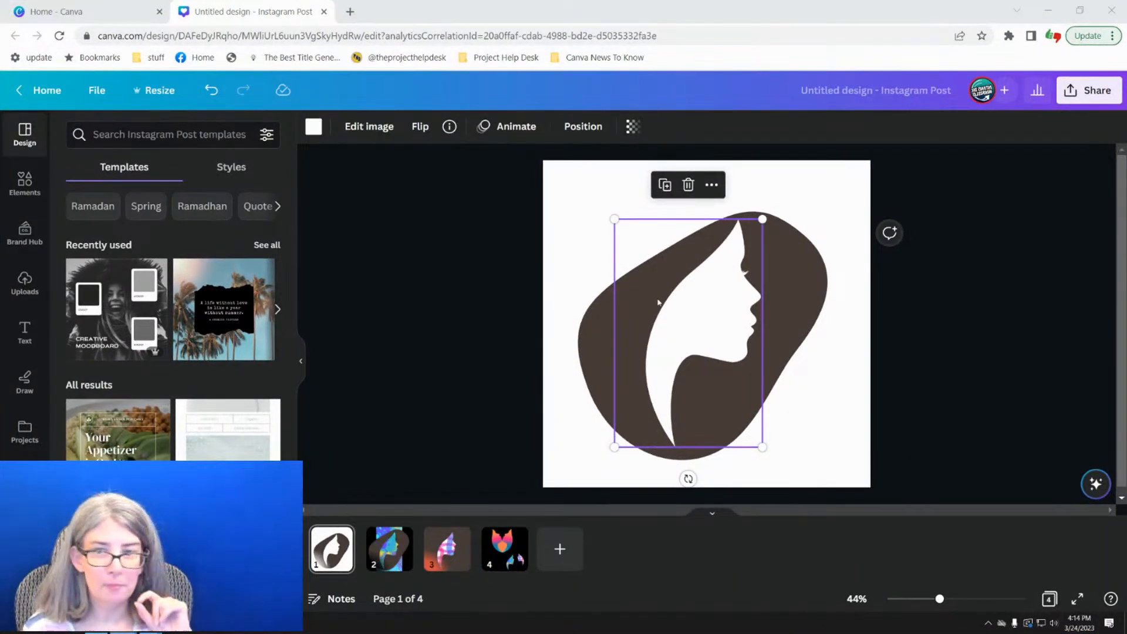
left_click(577, 242)
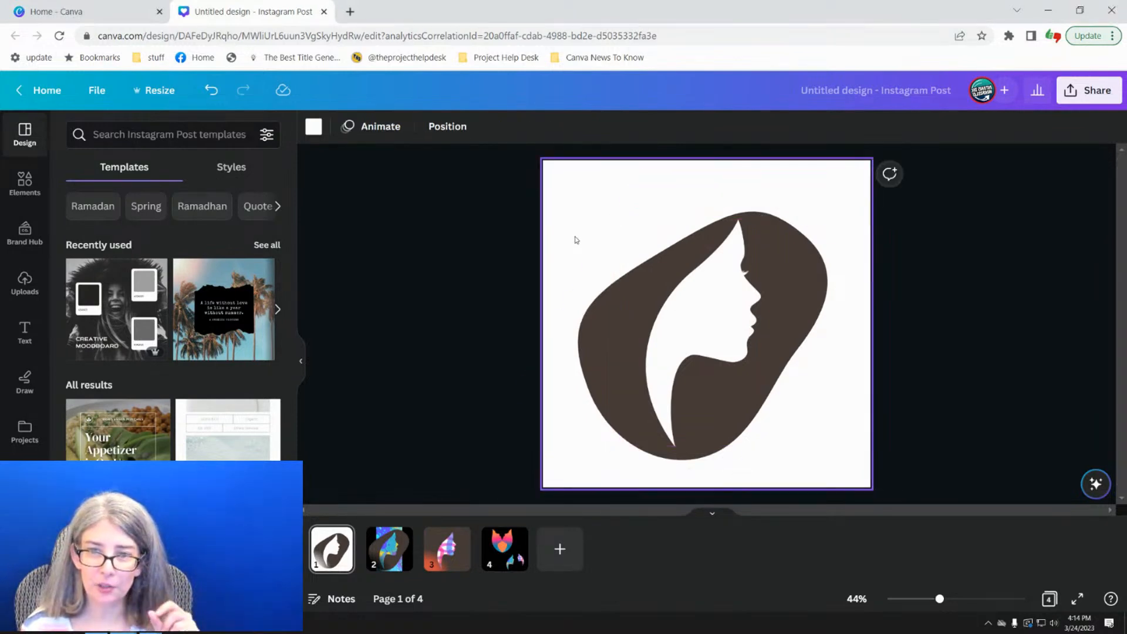
left_click(588, 308)
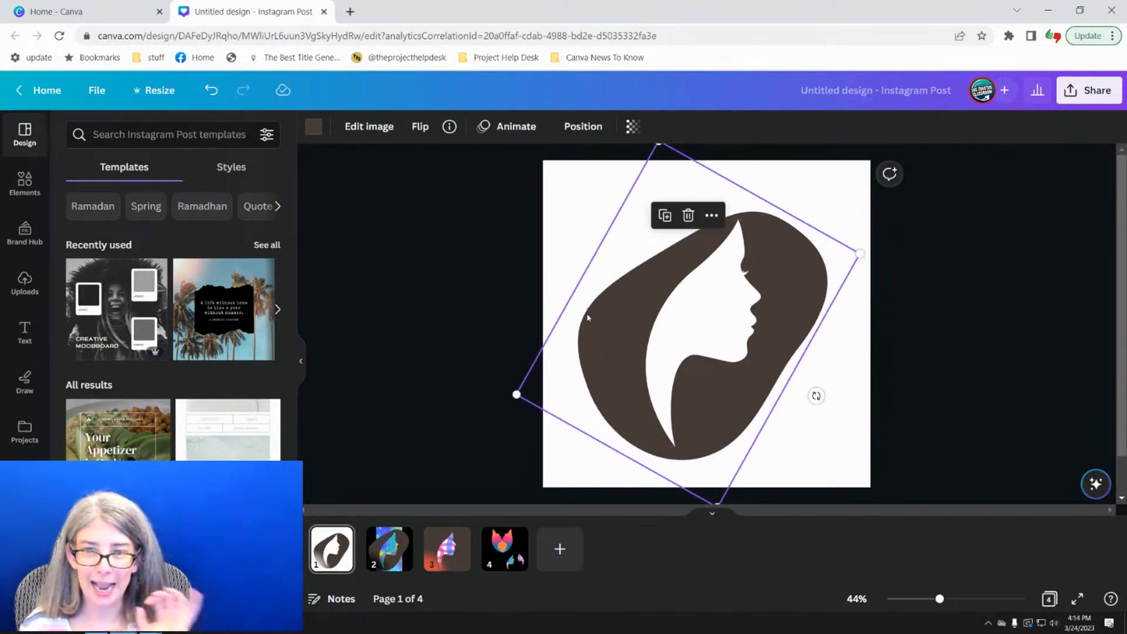
left_click(730, 298)
left_click(418, 434)
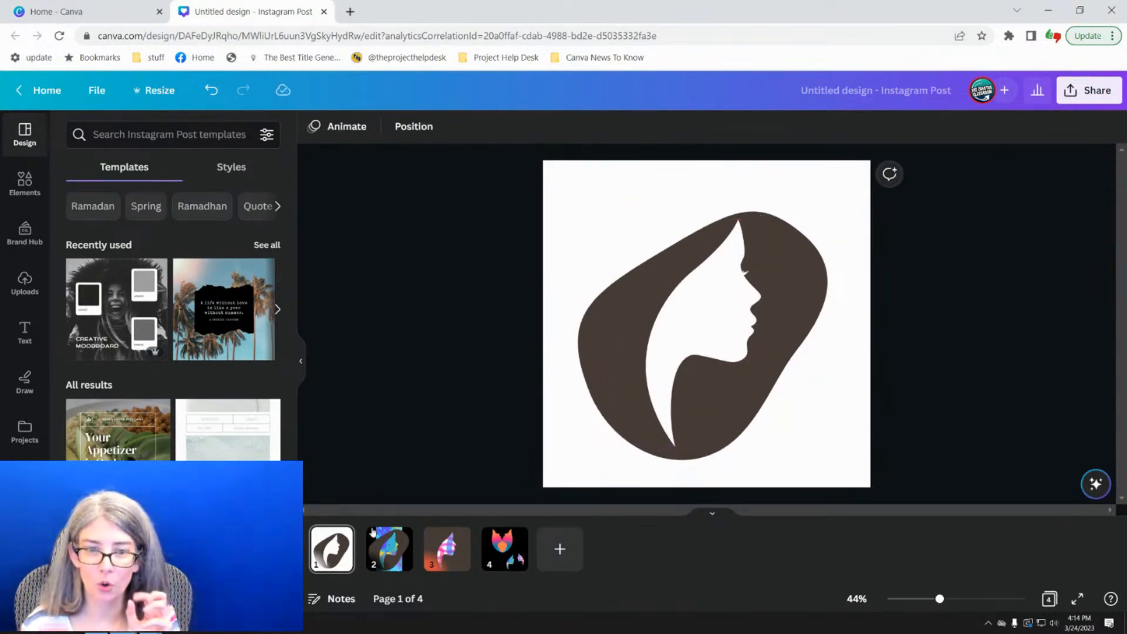
- On page 2, show the photo editing options for the brown cut-out image and shift it slightly left over the paint background
left_click(398, 567)
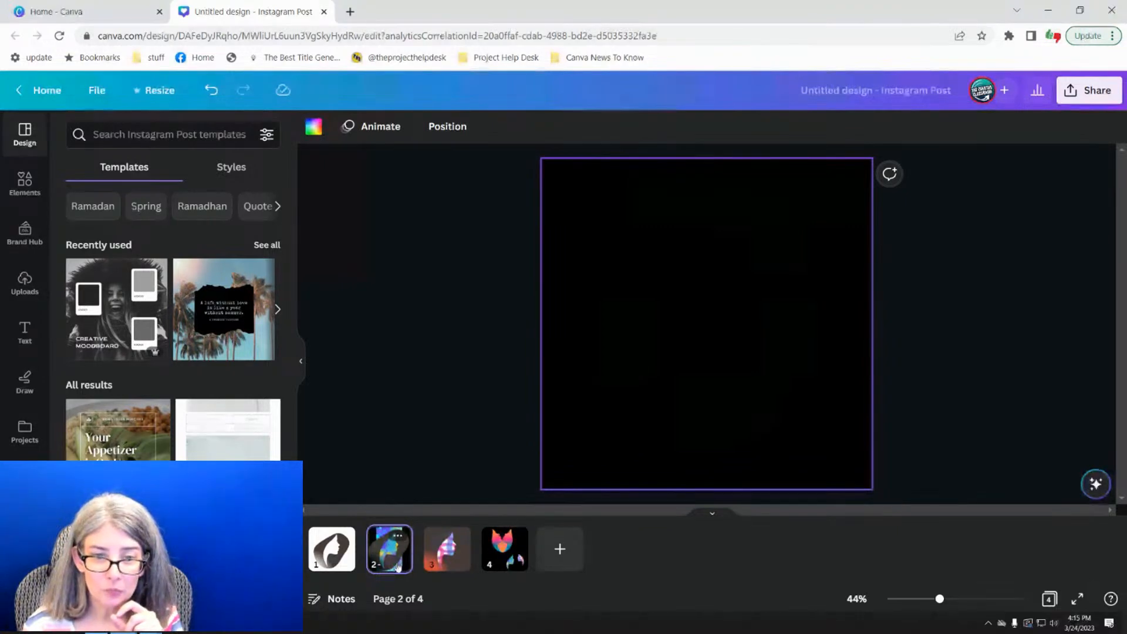
left_click(593, 330)
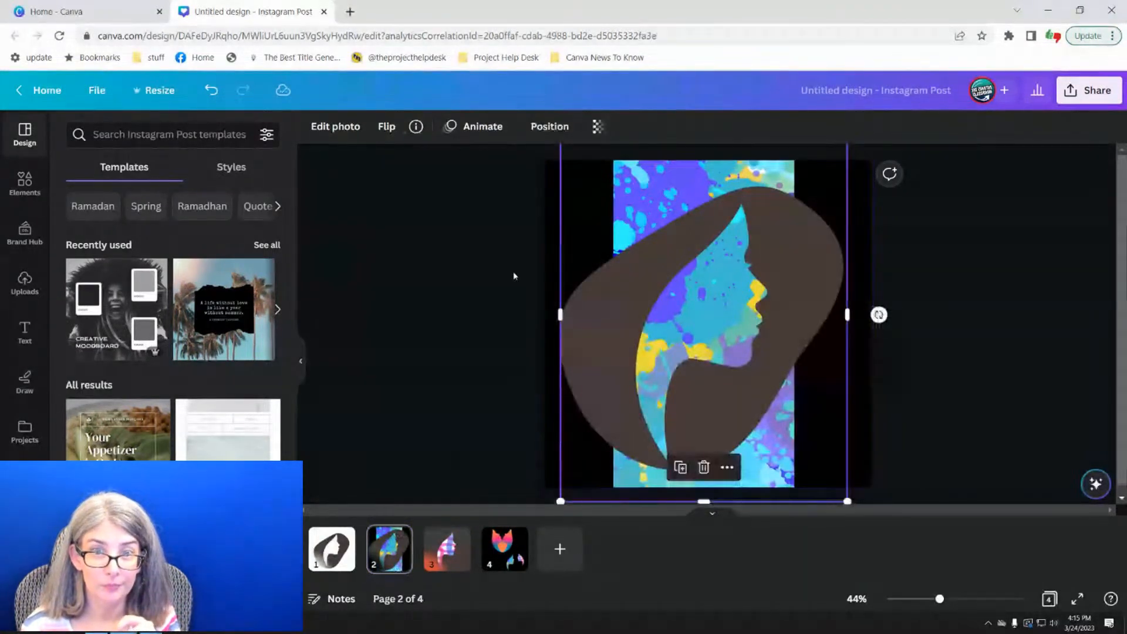
left_click(347, 125)
scroll(176, 247, "down", 1)
scroll(190, 245, "up", 1)
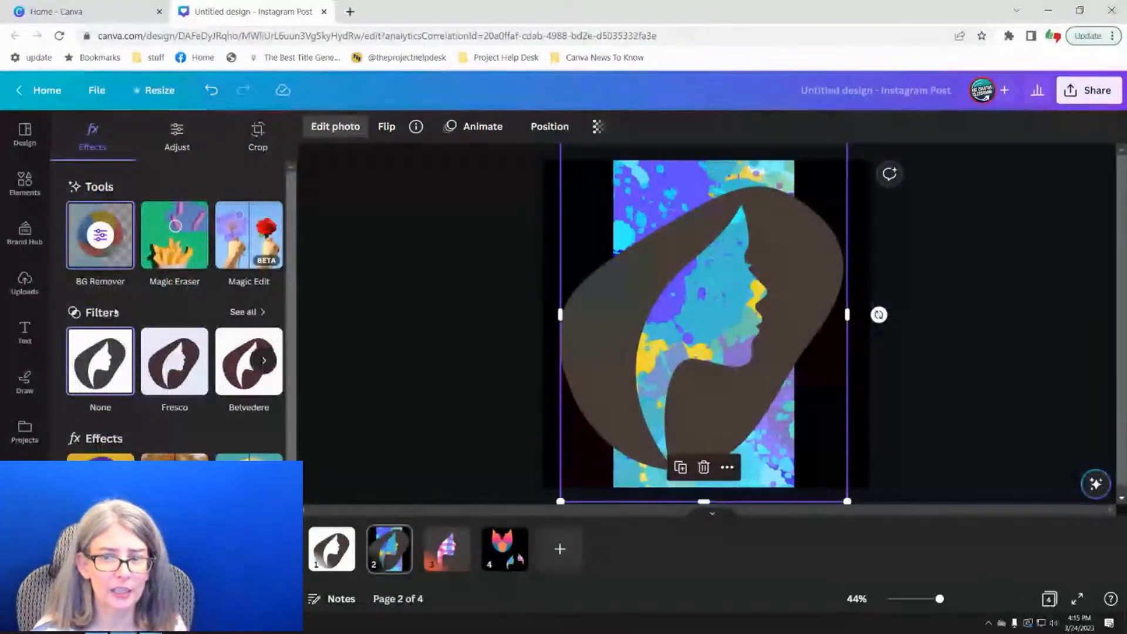
mouse_move(717, 300)
left_mouse_down()
mouse_move(741, 341)
mouse_move(719, 286)
mouse_move(707, 301)
left_mouse_up()
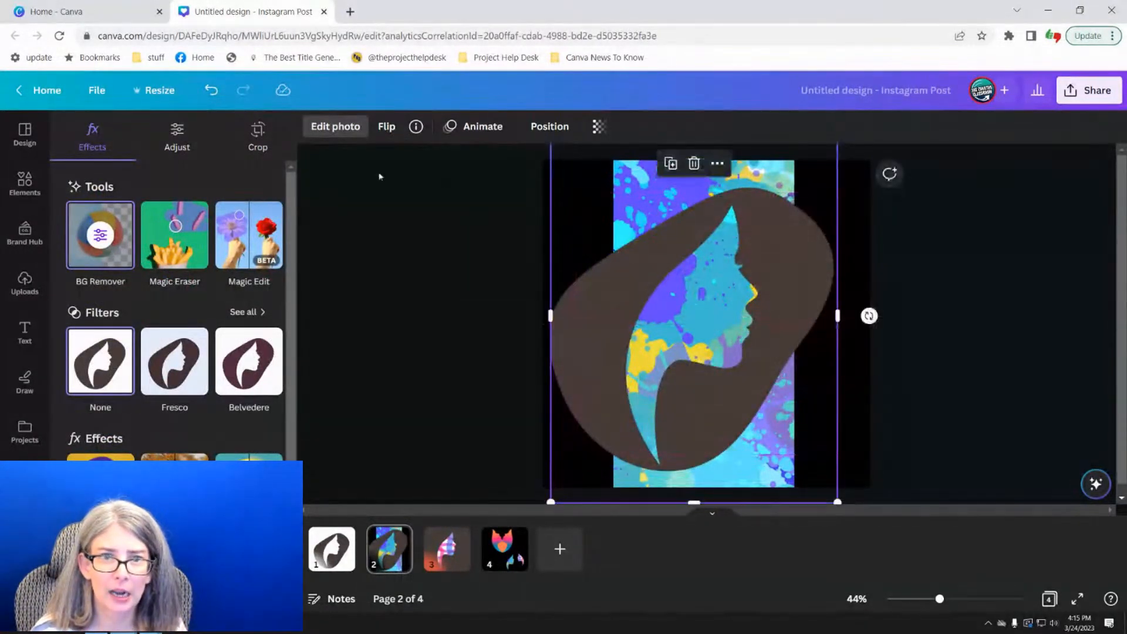
- View the page 2 cut-out's image information, then compare it with the original image in the Background Remover settings
left_click(416, 127)
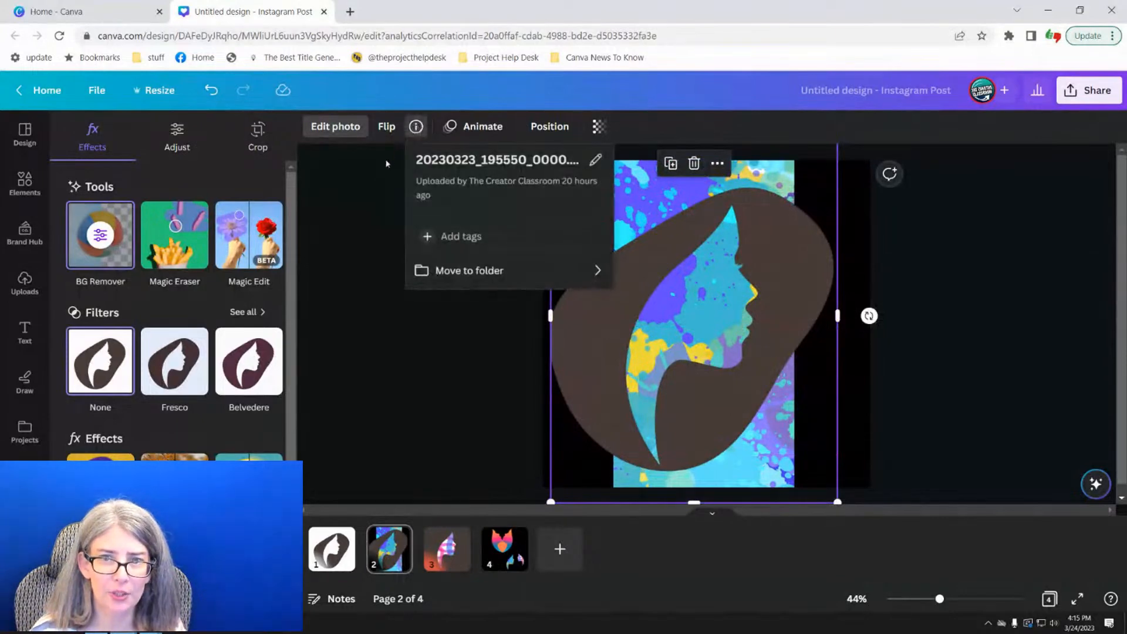
left_click(366, 194)
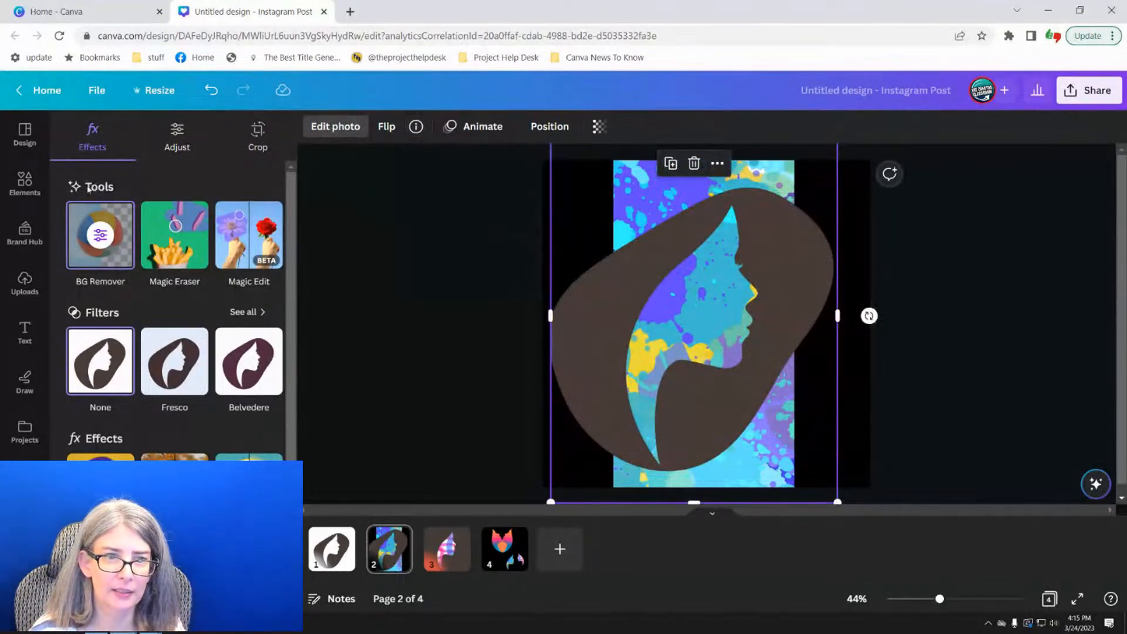
left_click(104, 240)
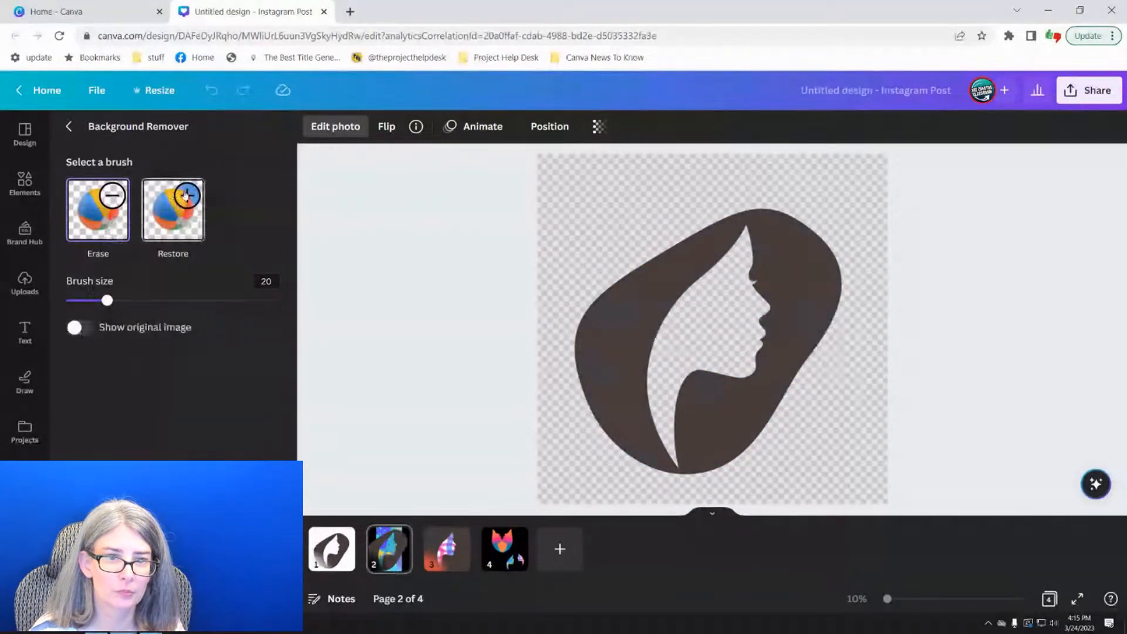
left_click(80, 329)
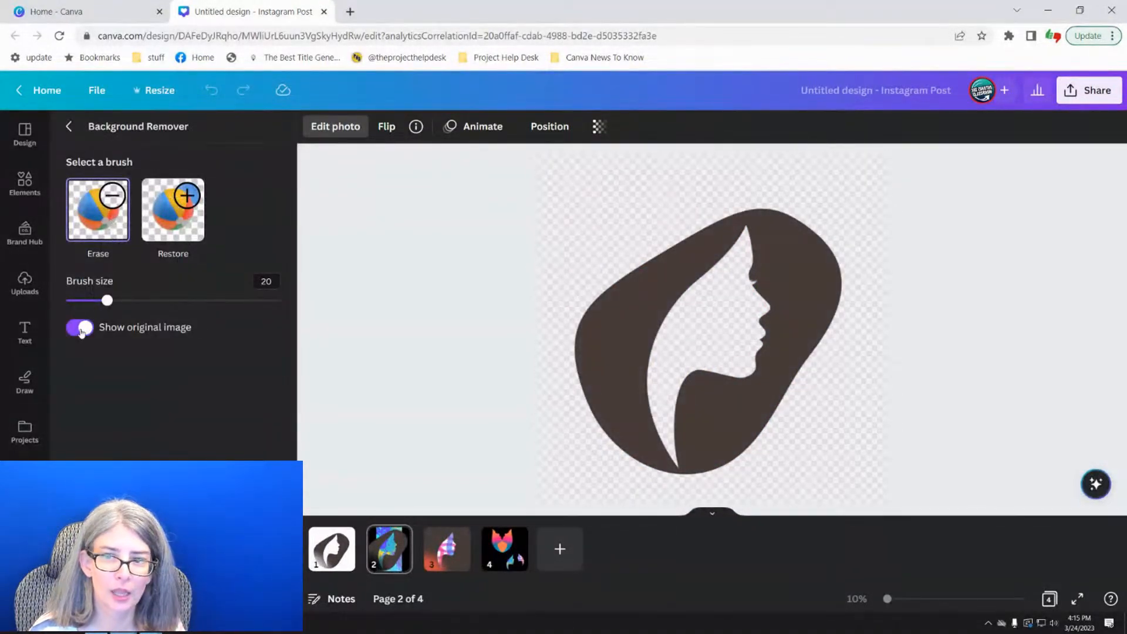
left_click(81, 333)
left_click(81, 332)
left_click(81, 333)
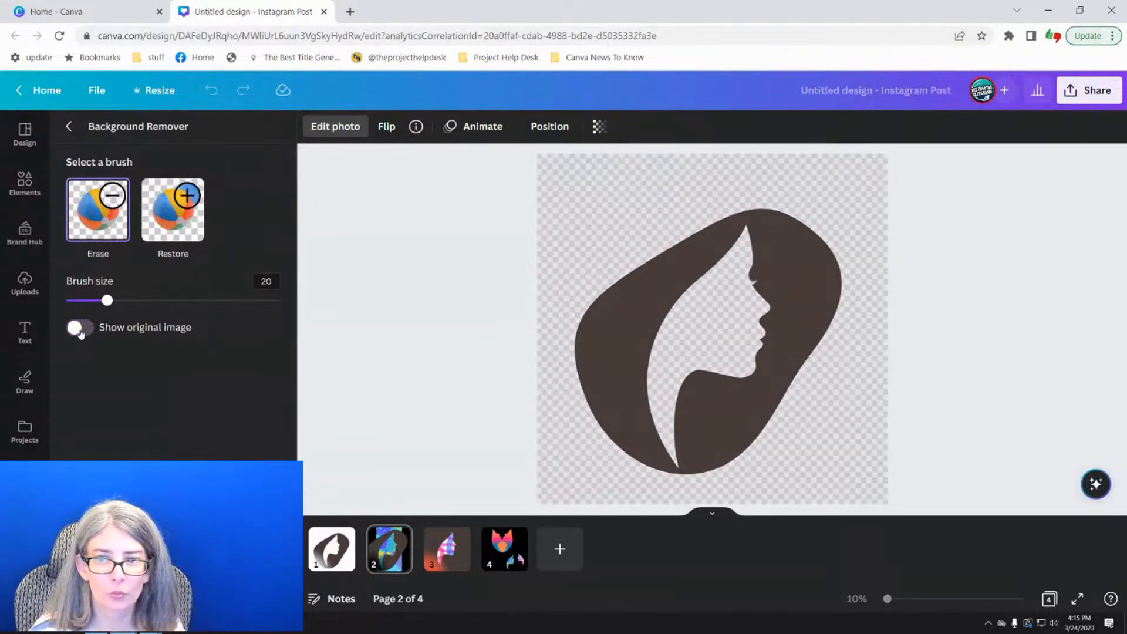
left_click(79, 333)
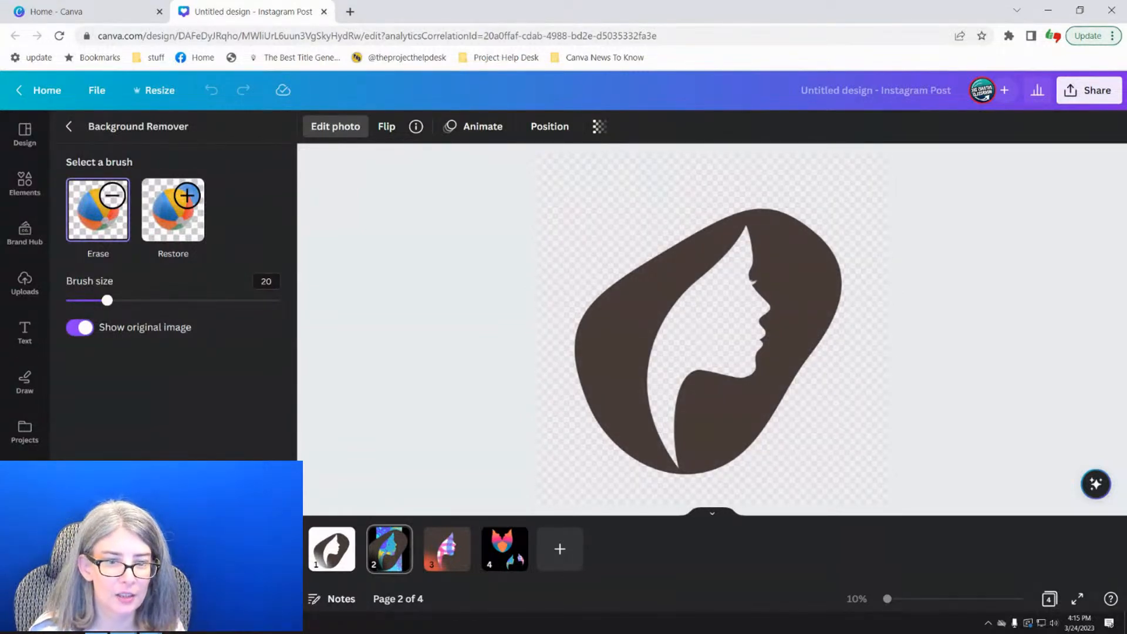
- Restore the white background of the silhouette image on page 2, shift the image slightly down and extend its right edge a little
left_click(173, 593)
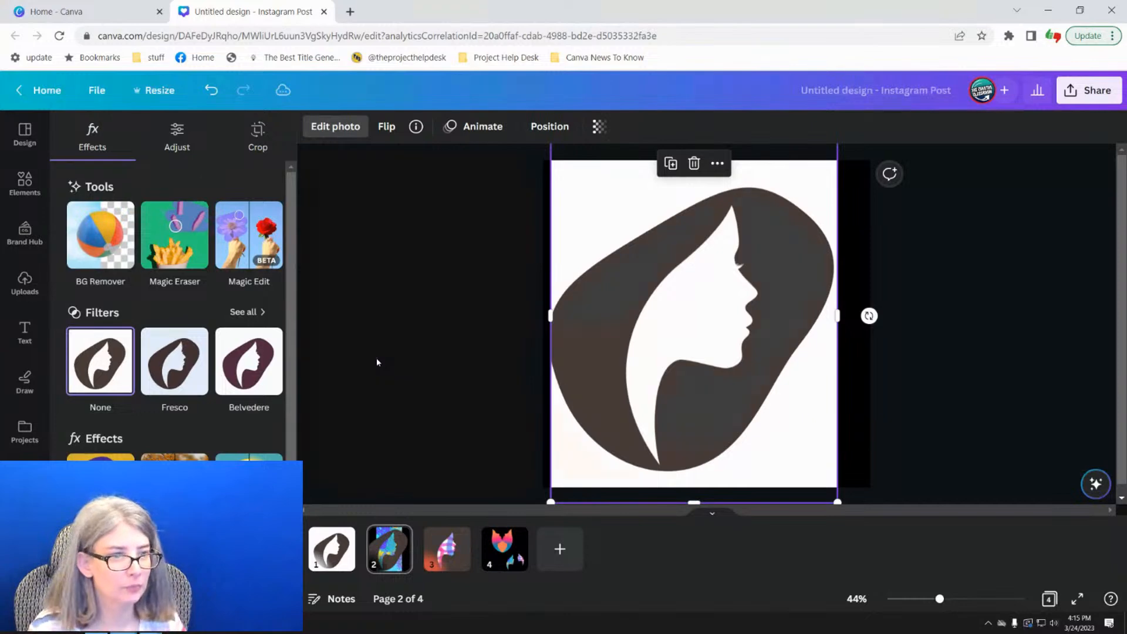
left_click(376, 357)
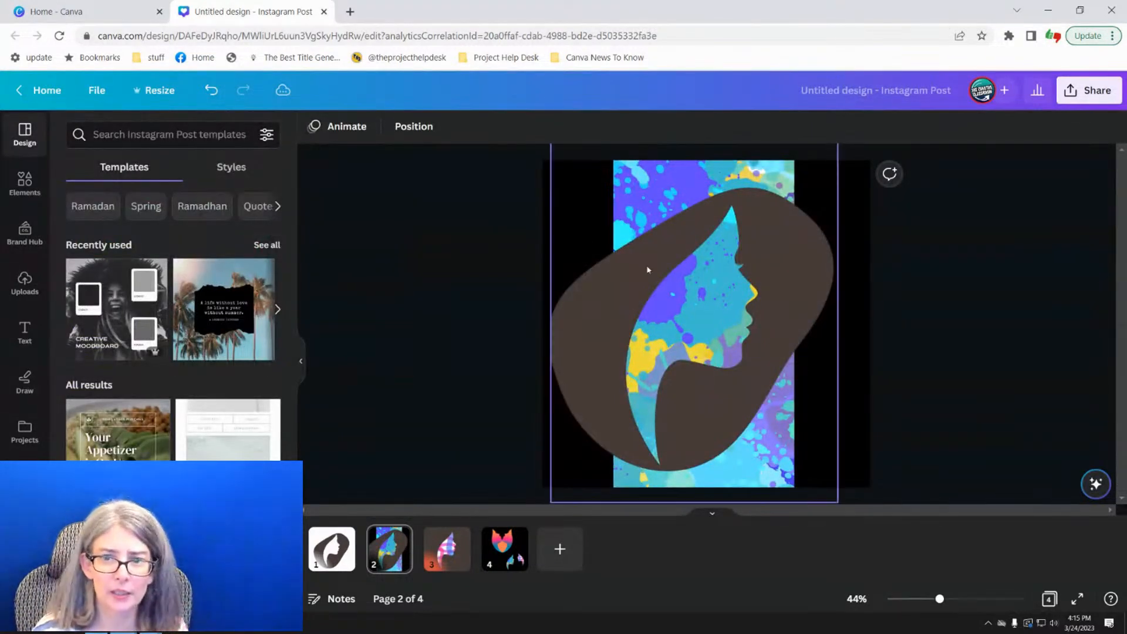
left_click(282, 97)
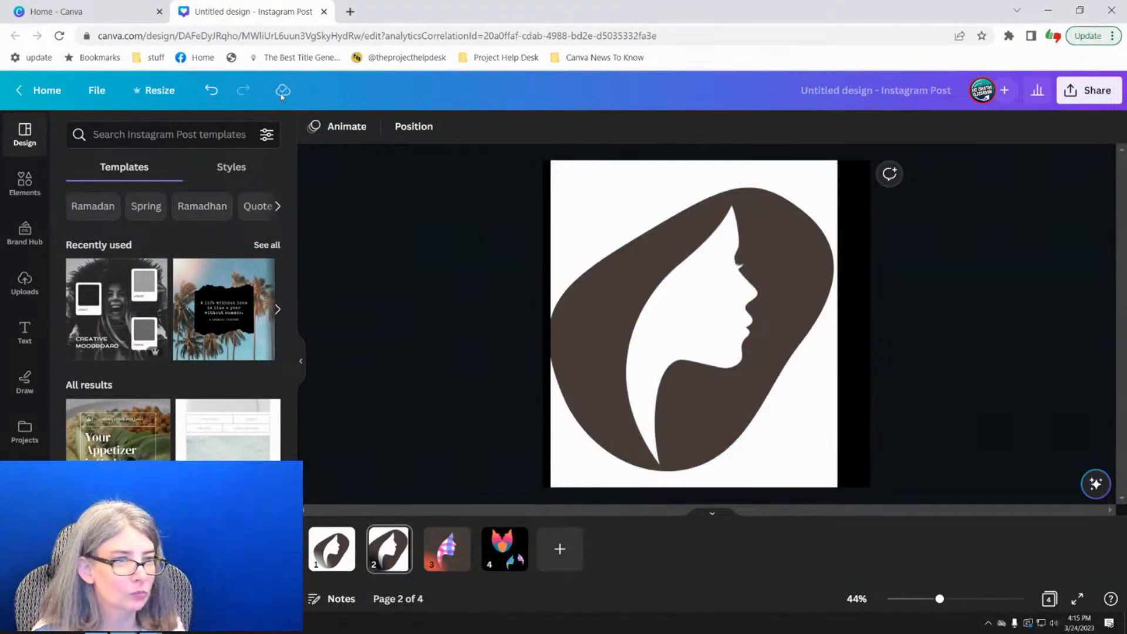
left_click(635, 310)
mouse_move(709, 275)
left_mouse_down()
mouse_move(737, 287)
mouse_move(708, 290)
left_mouse_up()
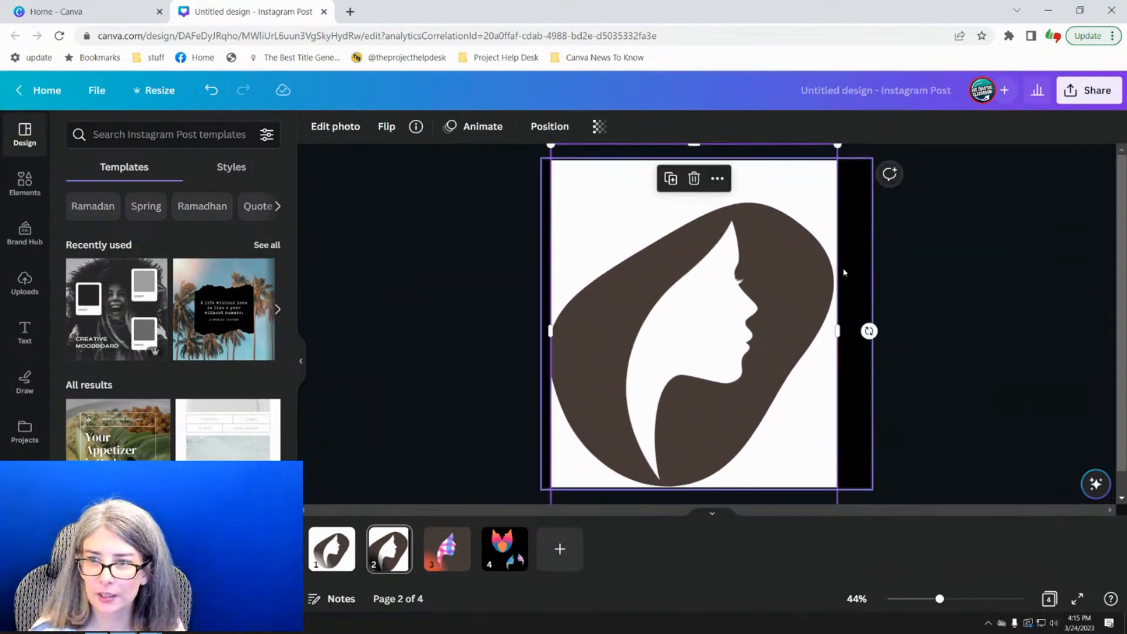
left_click_drag(837, 331, 850, 331)
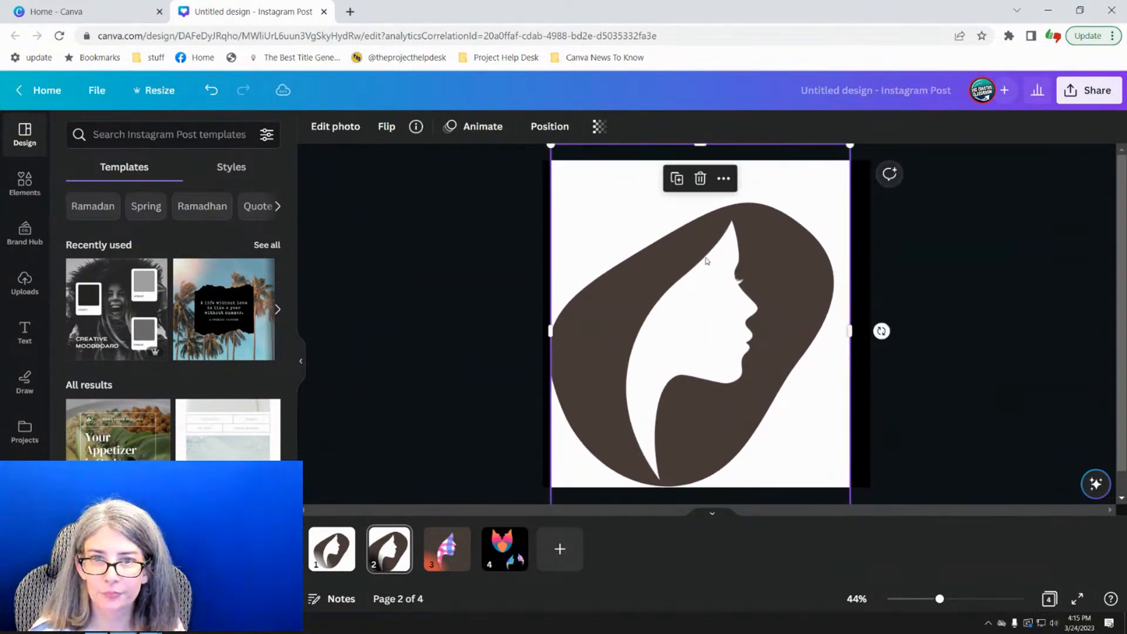
- Apply BG Remover to the silhouette image on page 2 so the paint background shows through the face
left_click(339, 129)
left_click(83, 242)
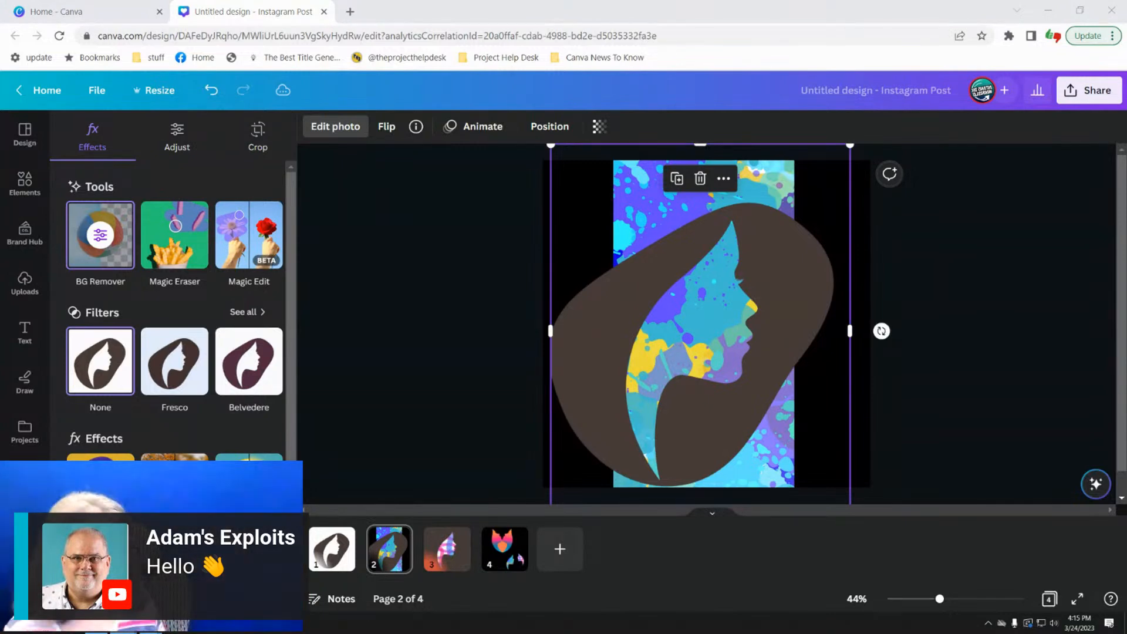
left_click(410, 291)
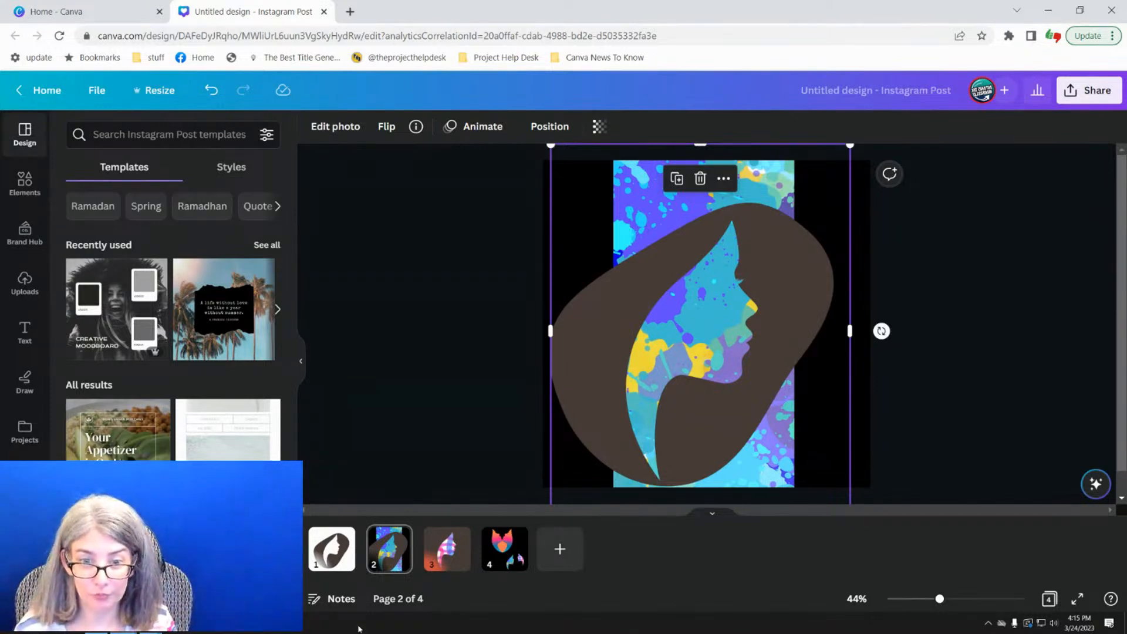
- Compare page 1 with page 2, shift the brown cut-out on page 2 slightly right, and glance at page 3
left_click(333, 561)
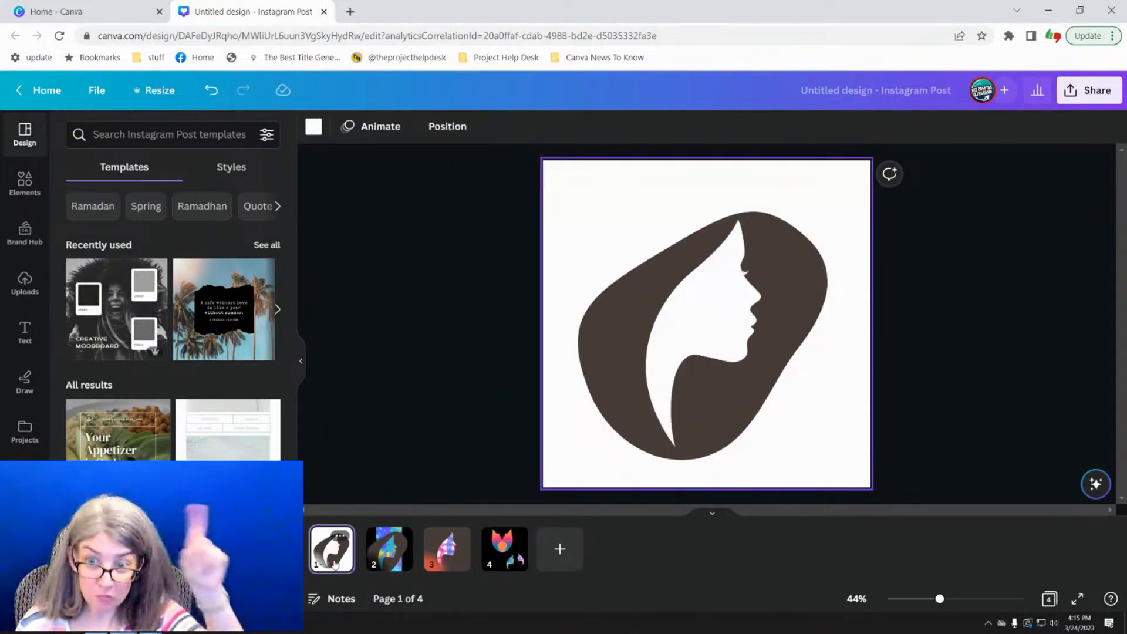
left_click(389, 549)
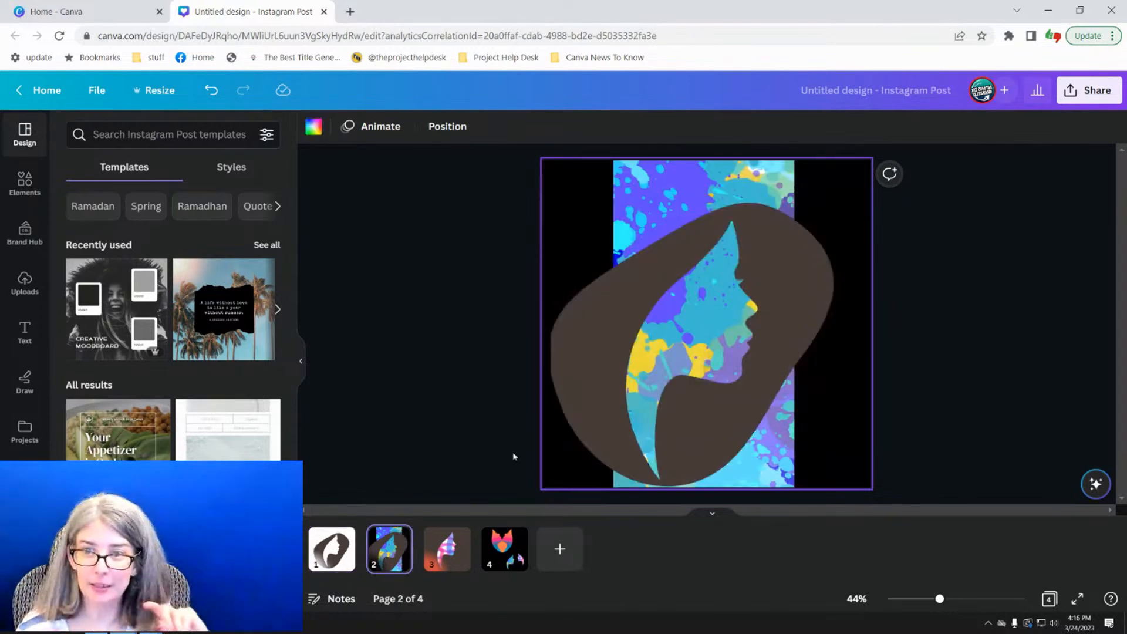
left_click(609, 422)
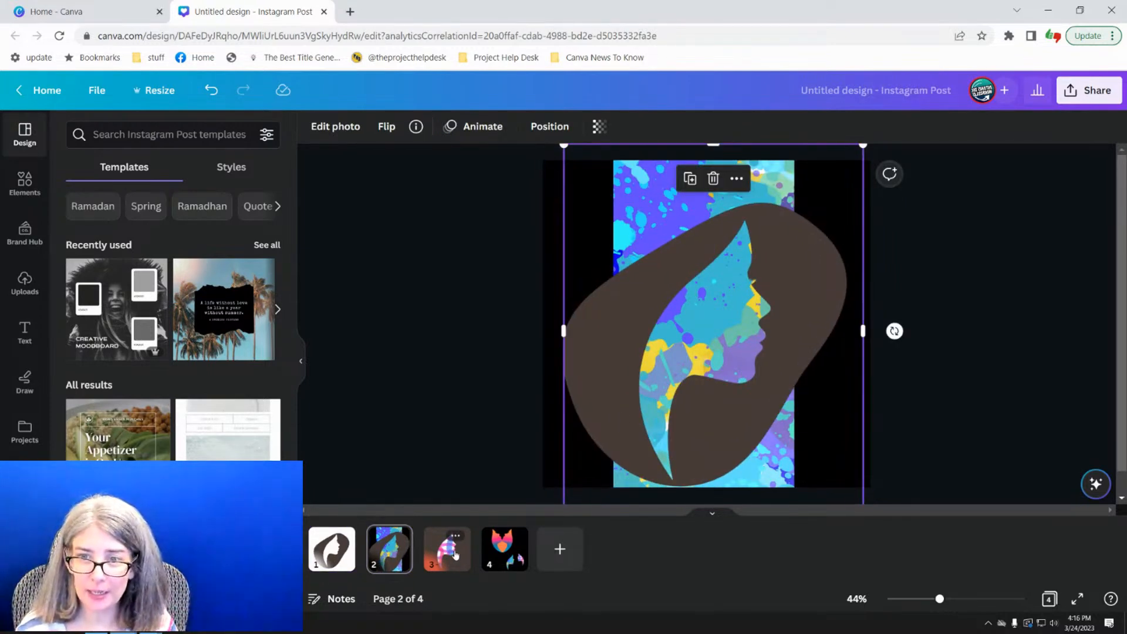
left_click(456, 555)
left_click(389, 549)
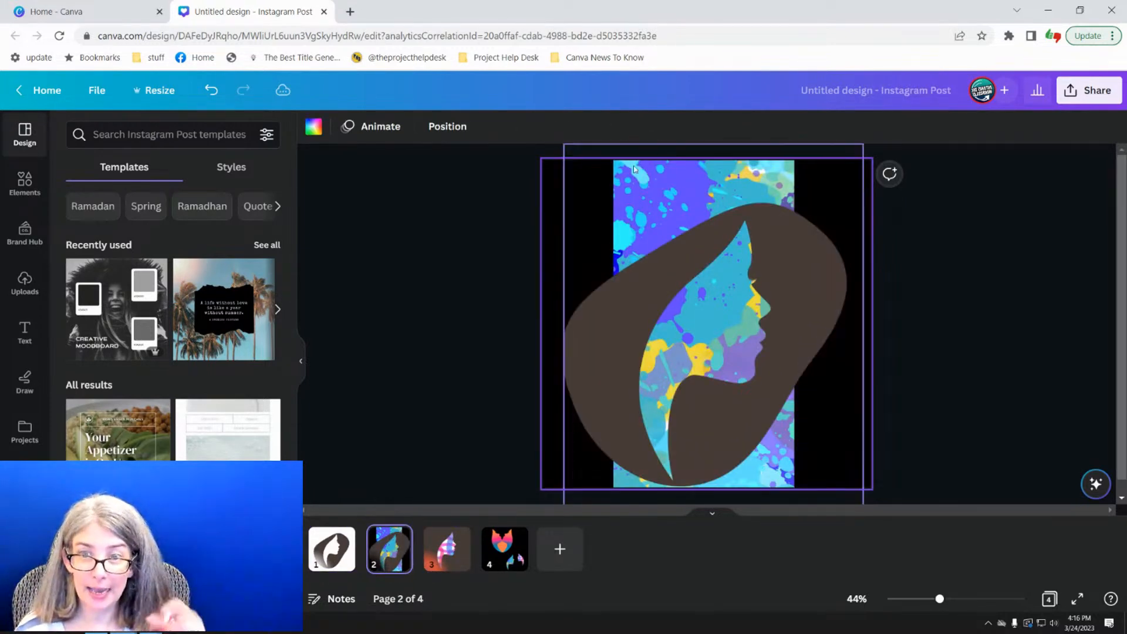
- Go to page 3 and nudge the brown cut-out around the plaid-filled face very slightly upward
left_click(444, 566)
mouse_move(561, 307)
left_mouse_down()
mouse_move(651, 314)
mouse_move(658, 371)
mouse_move(634, 352)
mouse_move(658, 335)
mouse_move(560, 301)
left_mouse_up()
left_click(450, 361)
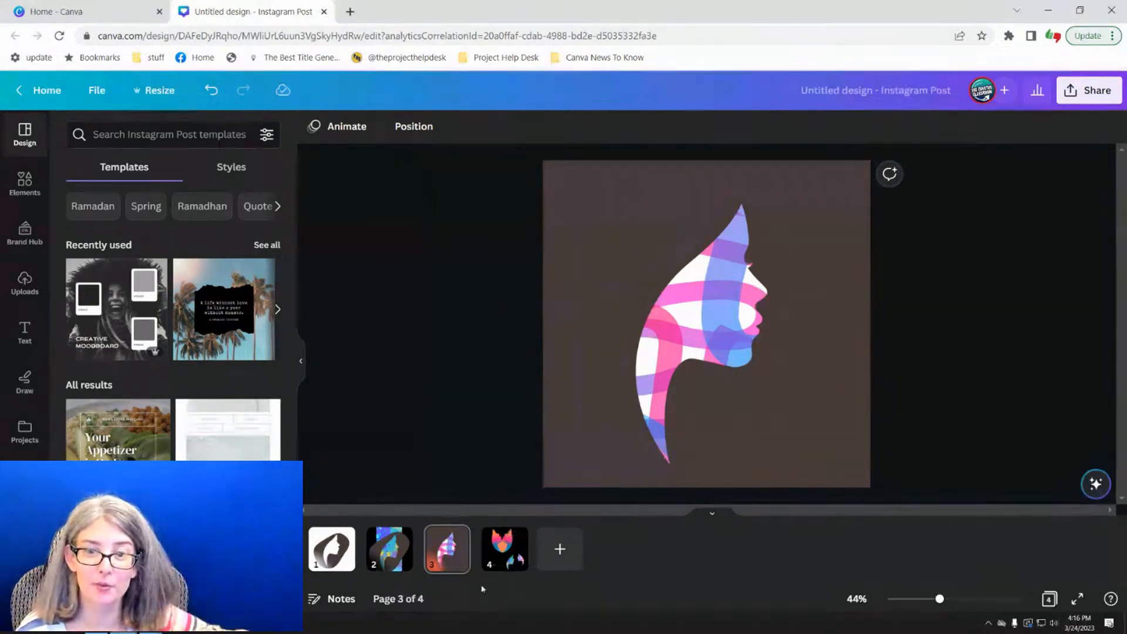
- On page 4, spread the silhouettes apart by moving the small plaid face up and the right gradient face toward the upper right
left_click(504, 548)
left_click_drag(647, 351, 600, 434)
left_click_drag(822, 416, 822, 348)
left_click_drag(723, 263, 770, 232)
- Reposition the left gradient face on page 4 so it stands apart from the right gradient face
left_click(692, 303)
left_click(715, 297)
left_click(693, 304)
left_click(703, 303)
left_click_drag(705, 311, 390, 287)
left_click(698, 303)
left_click_drag(579, 347, 602, 273)
left_click_drag(599, 333, 637, 329)
- Move the small paint-splash face to just below the two gradient faces, then select the left gradient face
left_click(741, 405)
left_click_drag(741, 405, 725, 381)
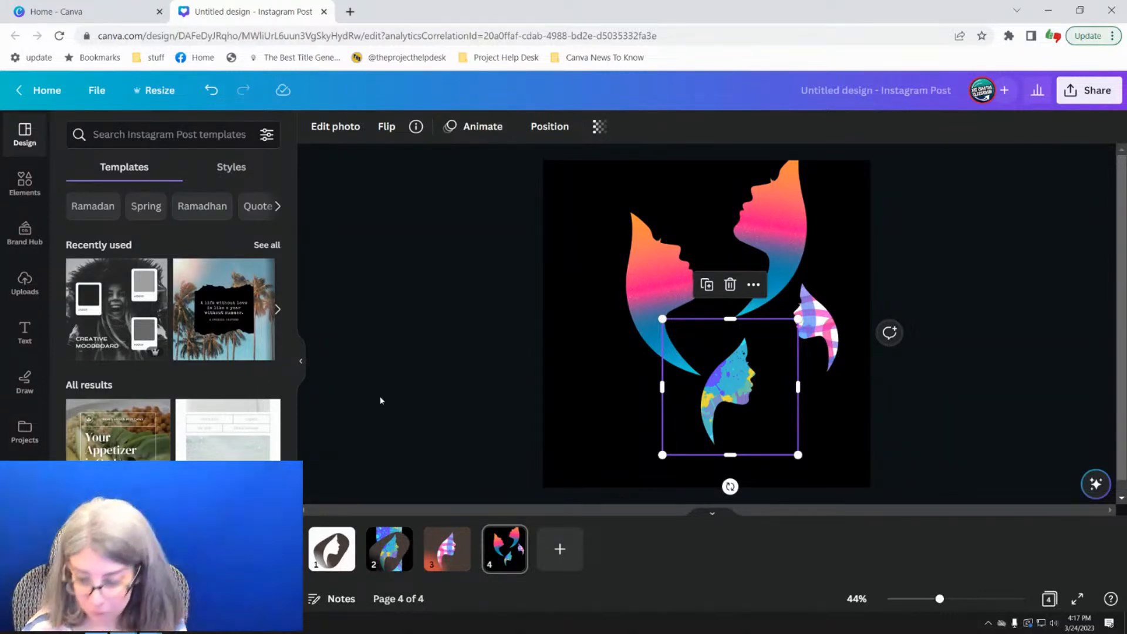
left_click(668, 330)
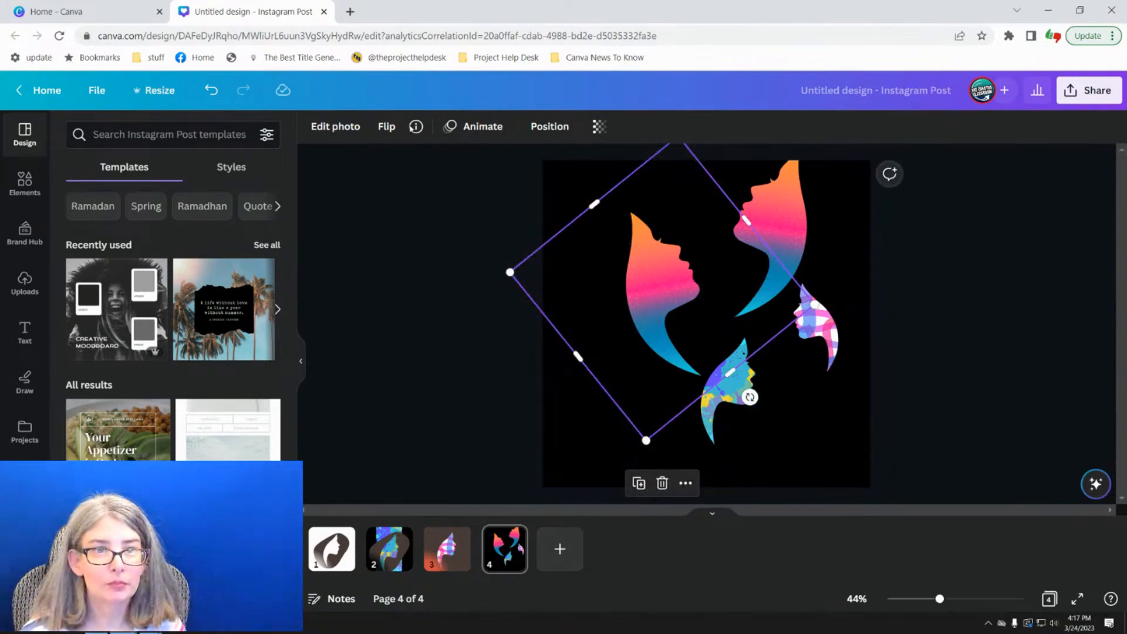
- Return to the Canva home page and create a blank Instagram Post design
left_click(87, 11)
scroll(581, 328, "up", 10)
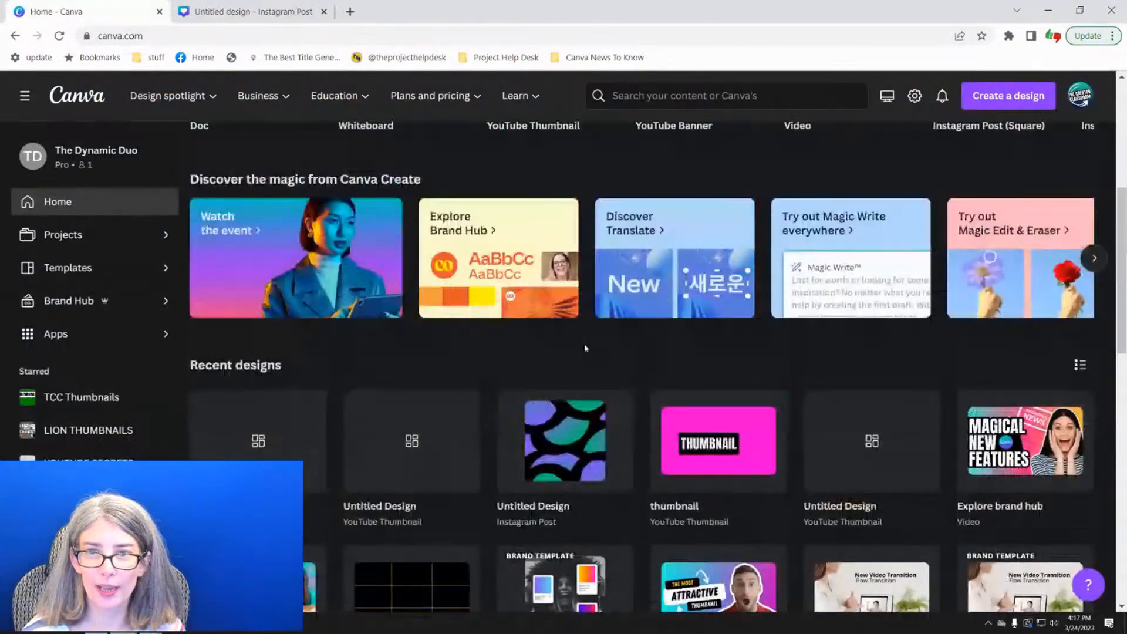
left_click(641, 264)
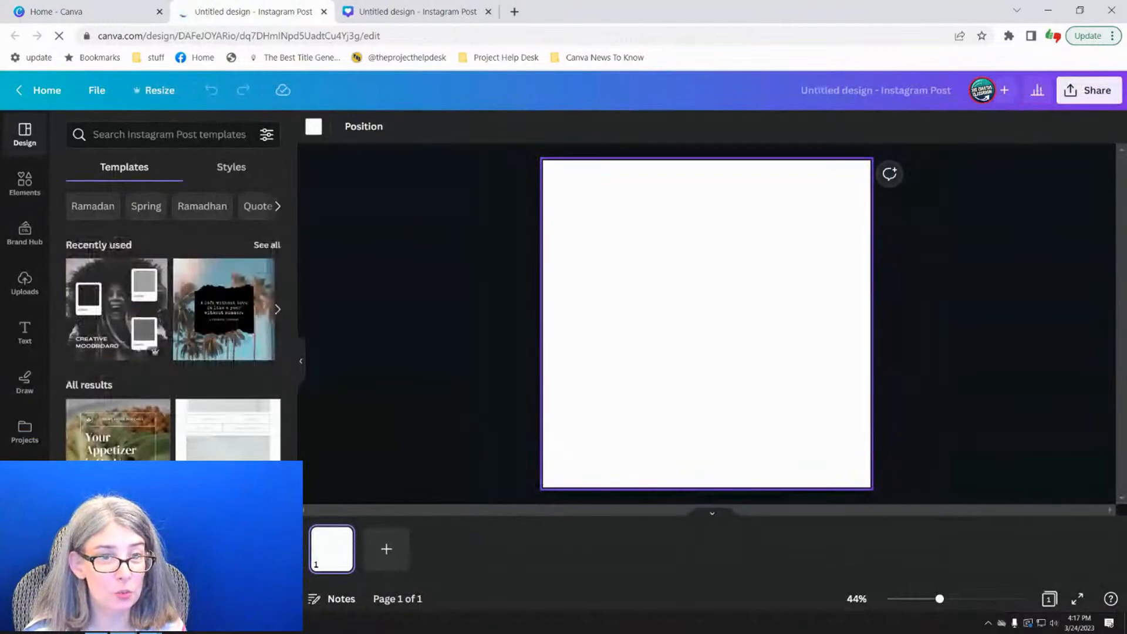
- Search the elements library for silhouette
left_click(25, 183)
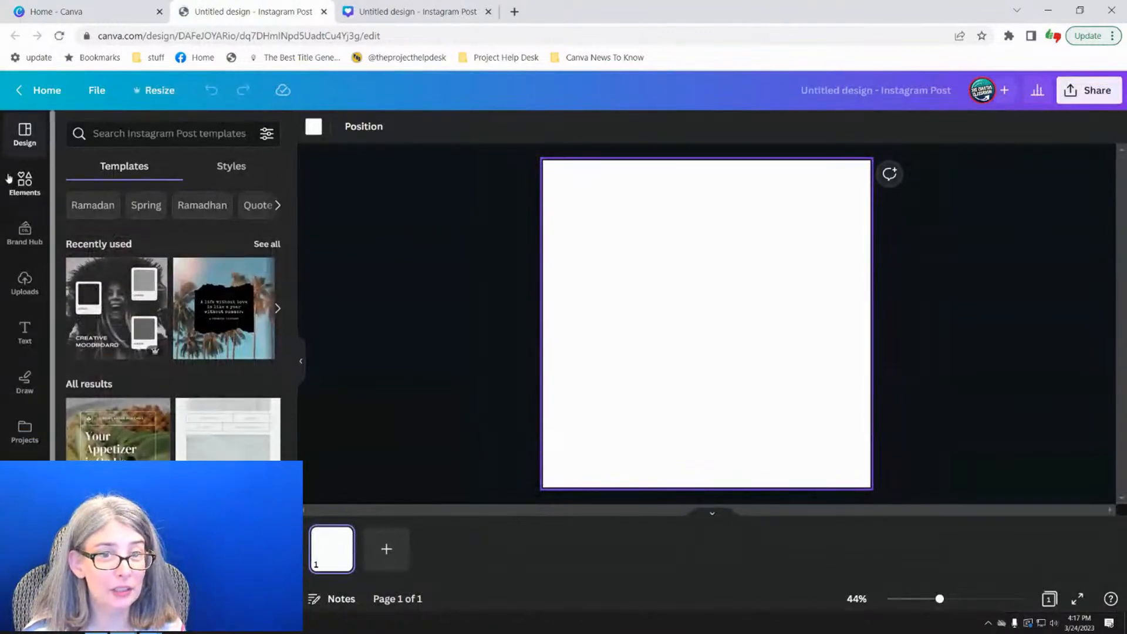
left_click(182, 130)
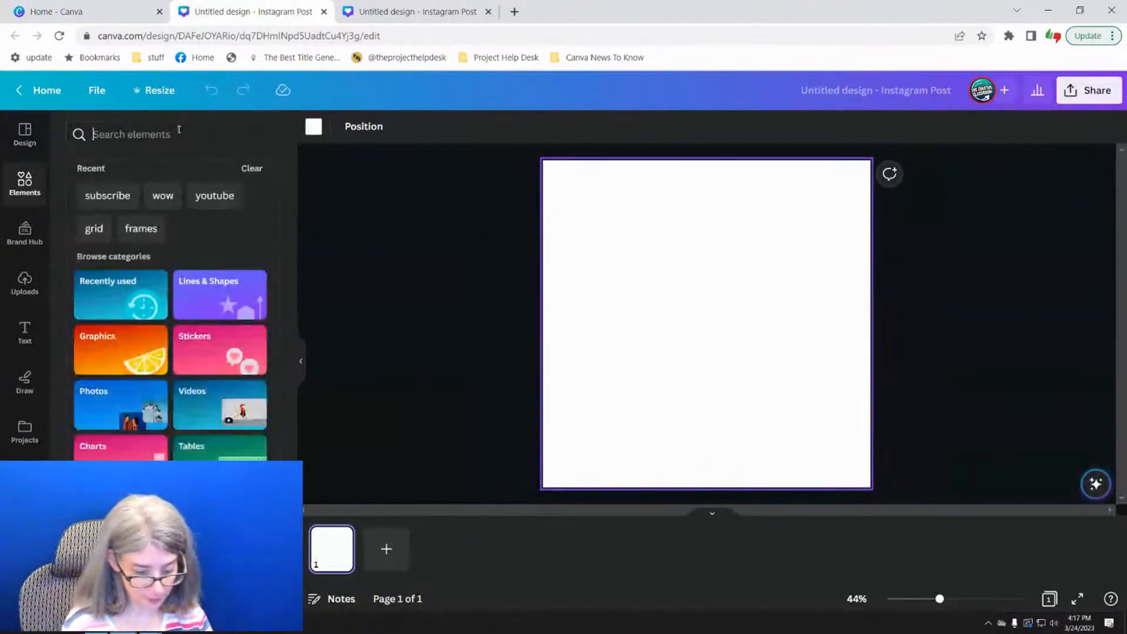
type("silhouette")
key("Return")
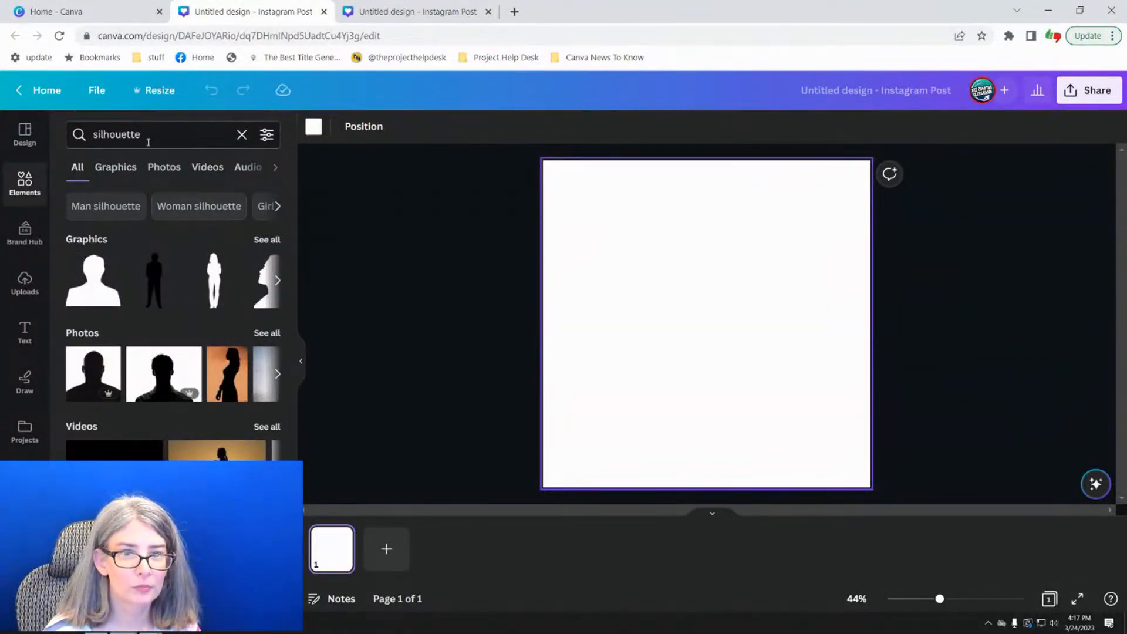
- Change the element search to profile and show only the graphics
left_click_drag(148, 142, 56, 128)
type("profi")
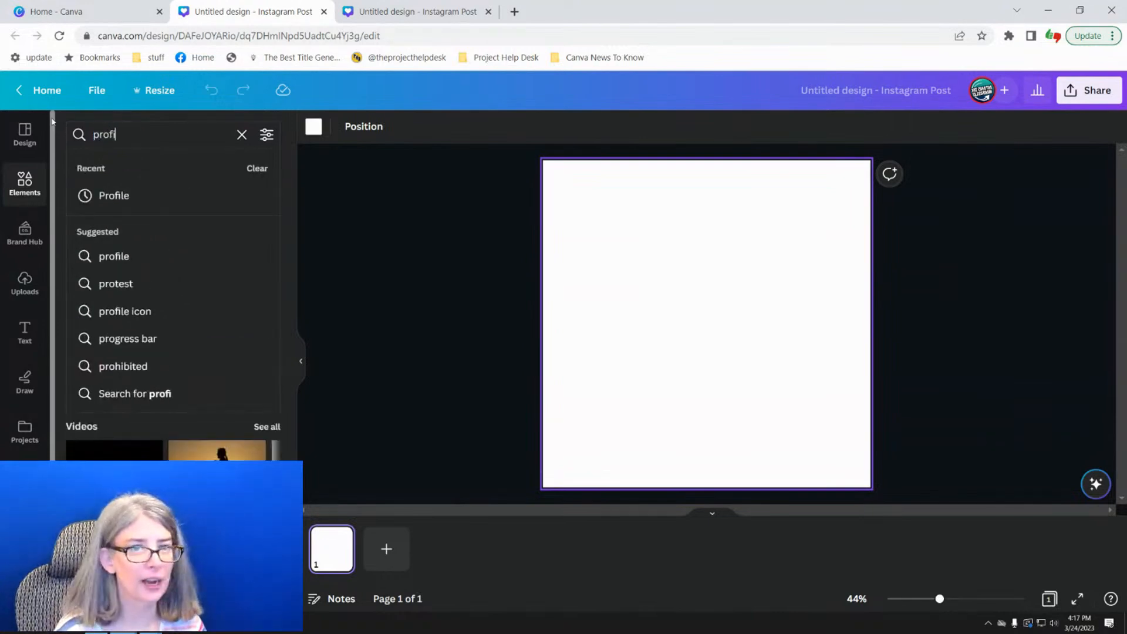
type("le")
key("Return")
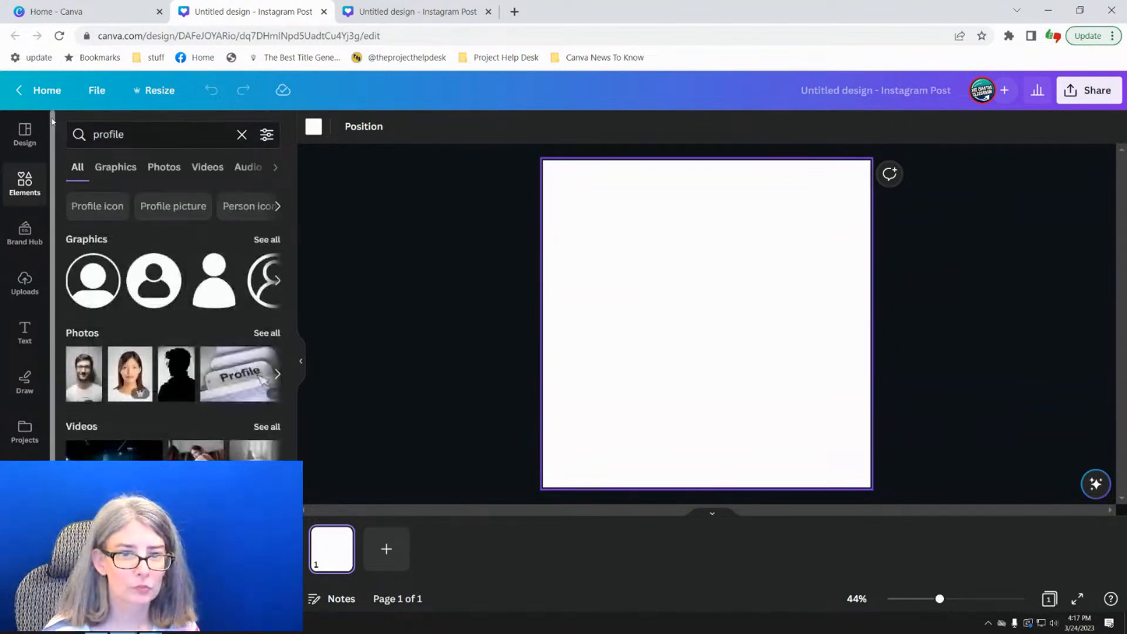
left_click(113, 167)
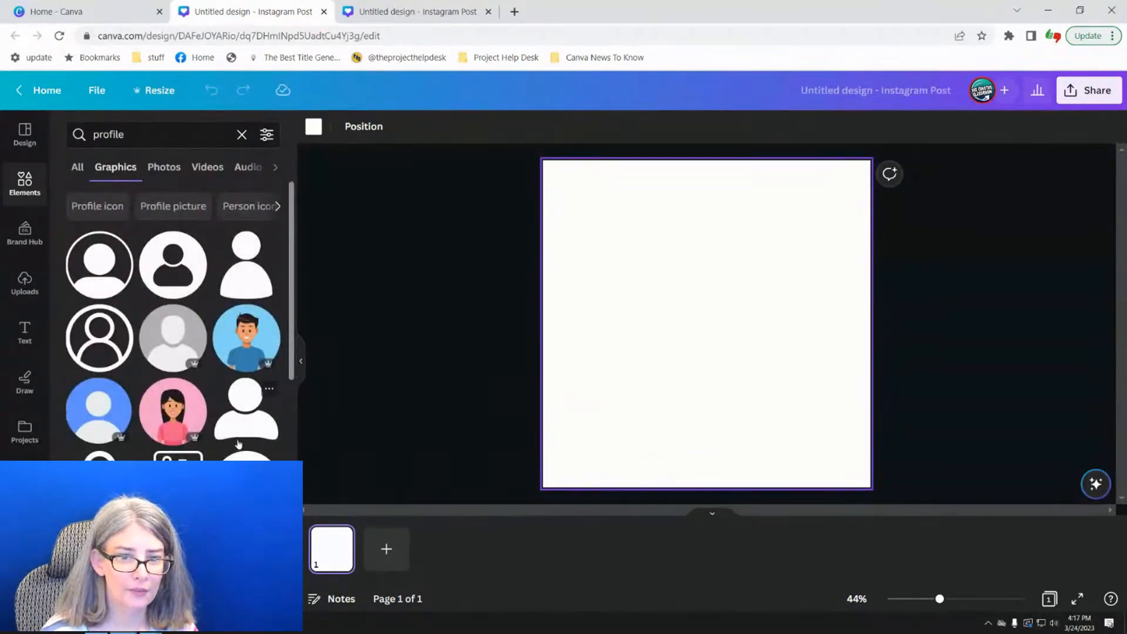
- Add the pink side-profile head with a hair bun from the graphics results and enlarge it at the centre of the page
scroll(174, 293, "down", 5)
scroll(144, 456, "down", 7)
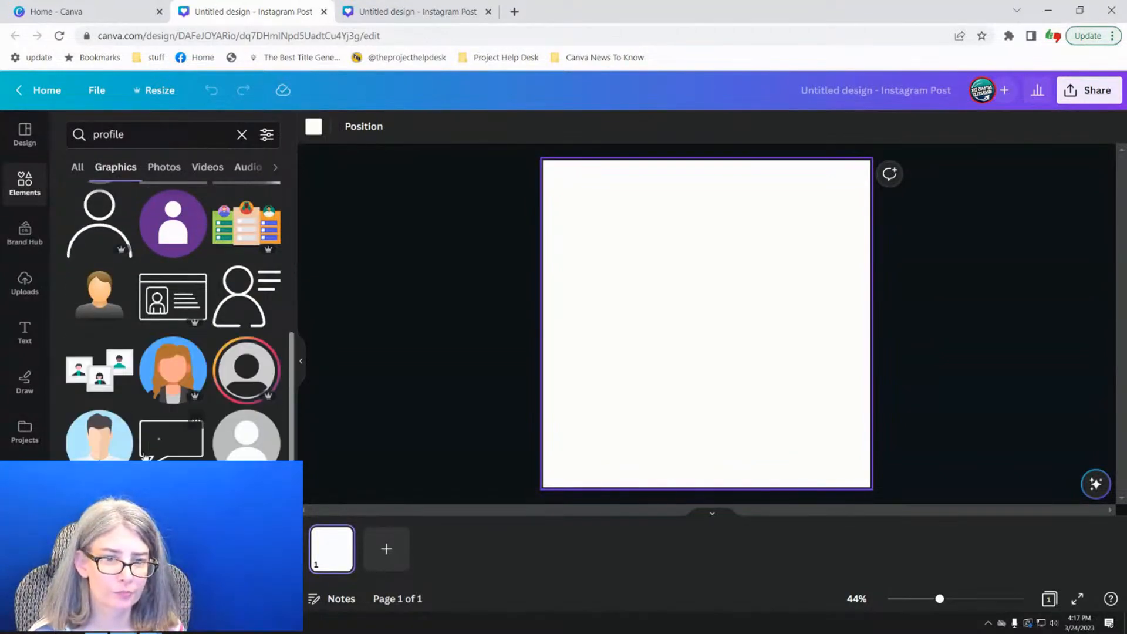
scroll(143, 456, "down", 6)
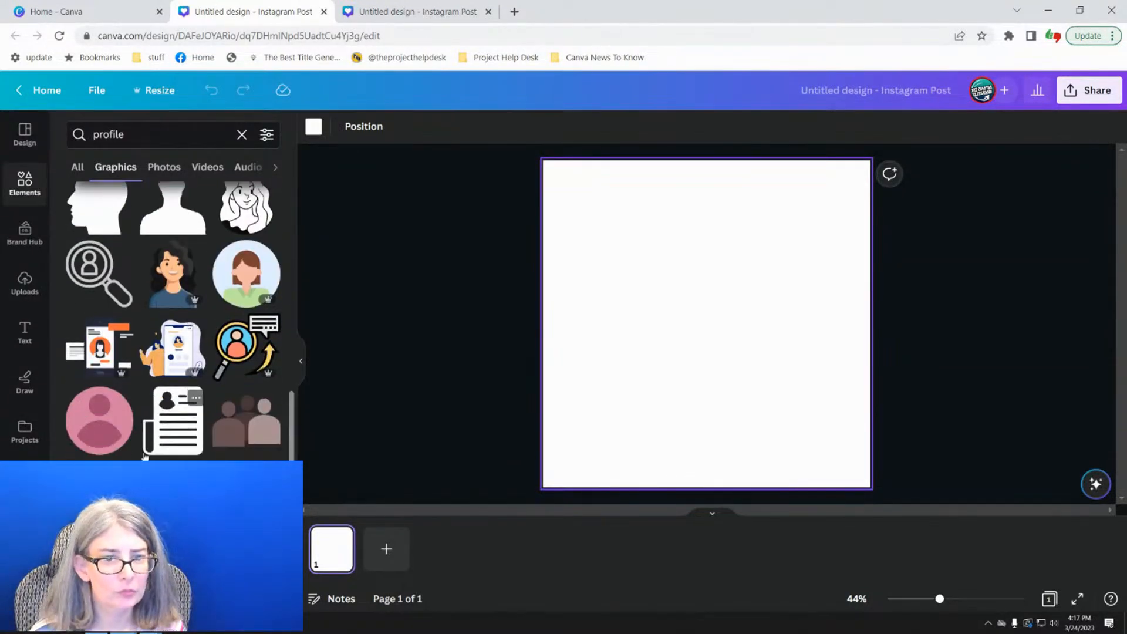
scroll(145, 456, "down", 8)
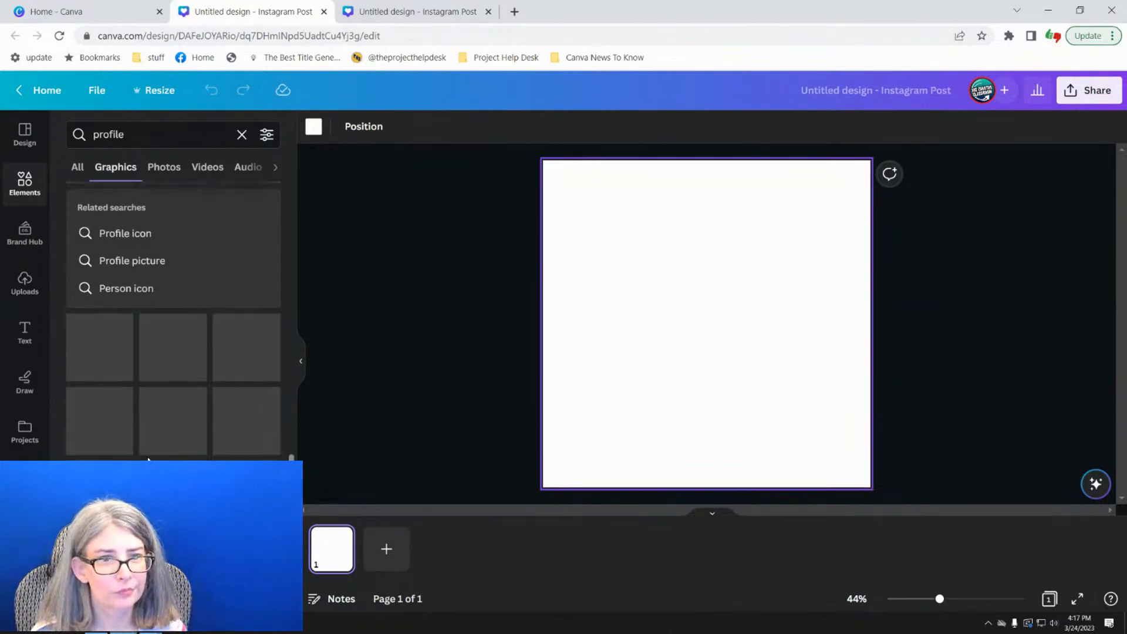
scroll(164, 459, "down", 3)
scroll(102, 387, "up", 2)
left_click(103, 352)
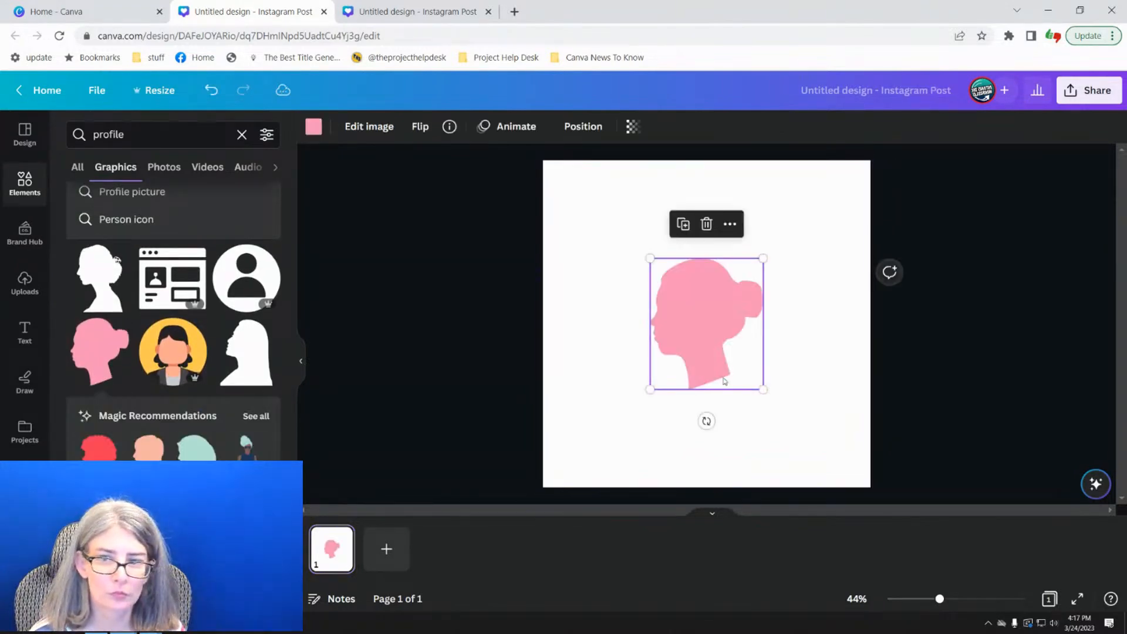
left_click_drag(651, 390, 691, 336)
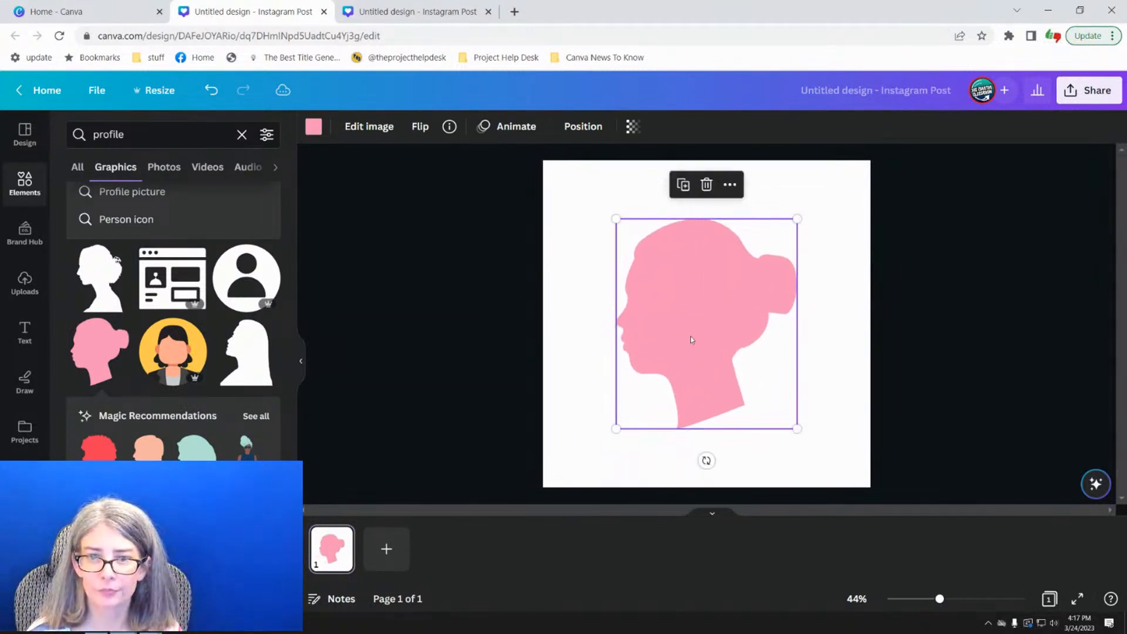
left_click(554, 317)
- Search the graphics for "abstact shape" and browse the results
left_click(144, 129)
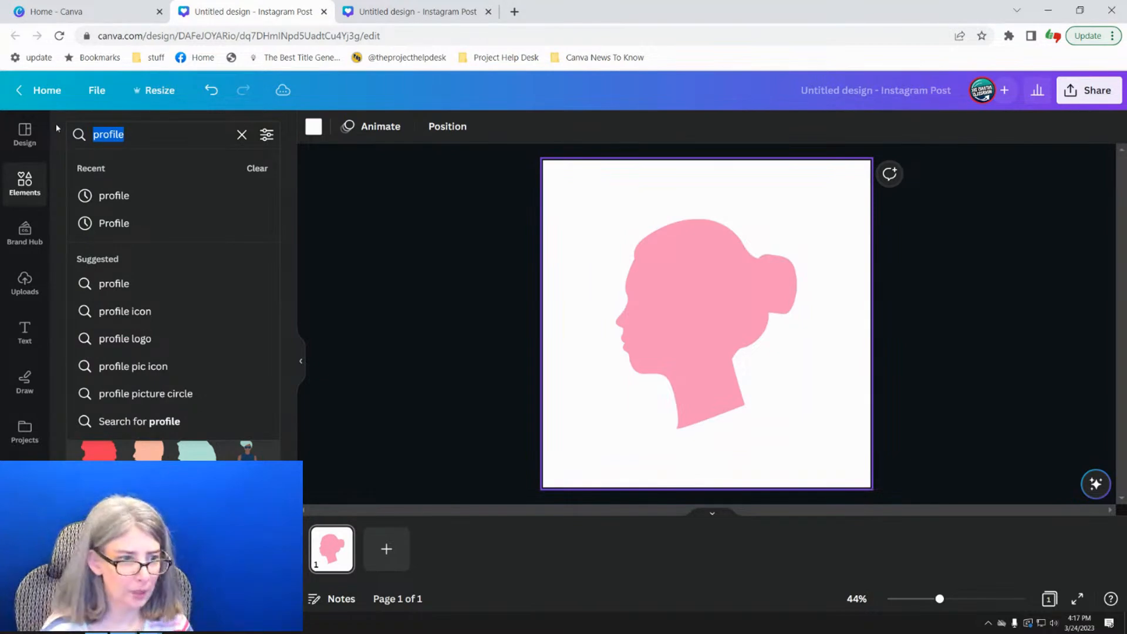
type("abstact")
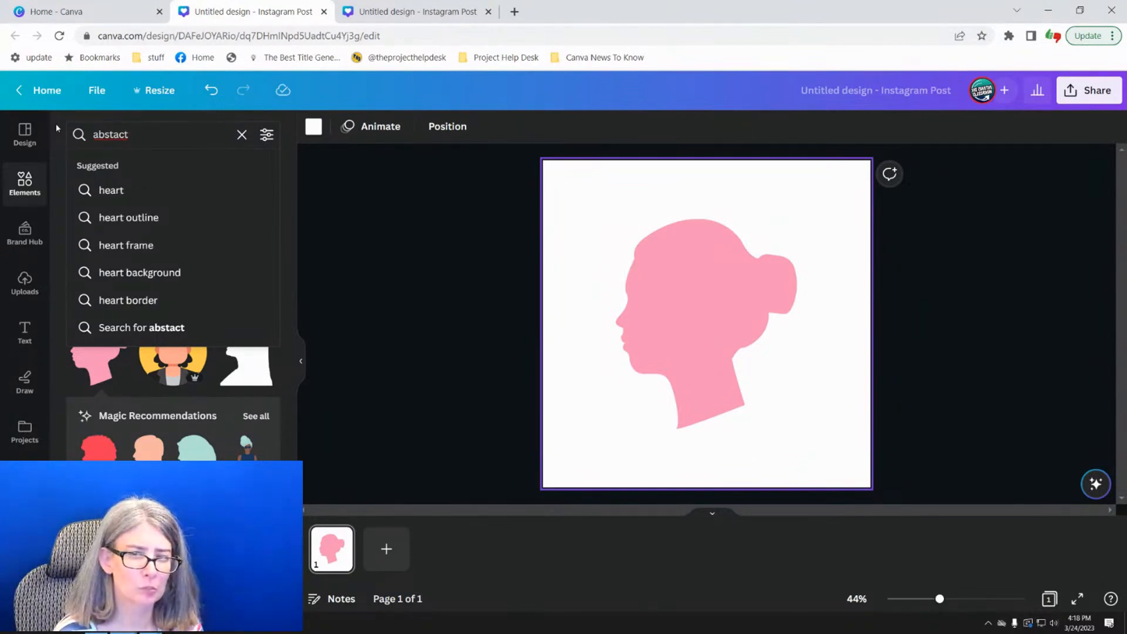
type("shape")
key("Return")
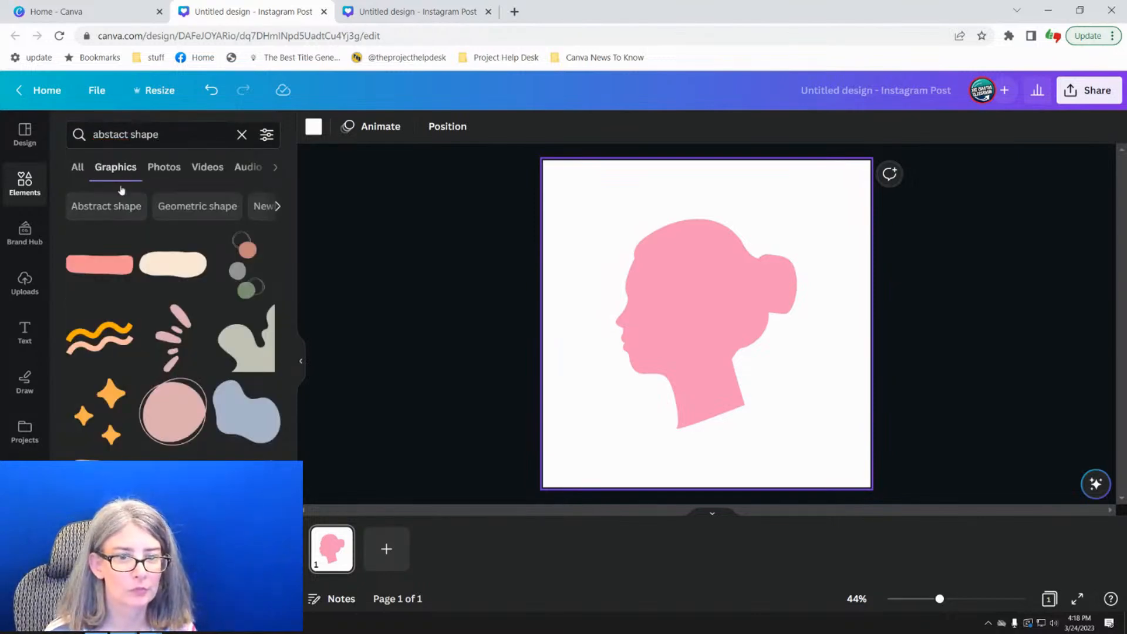
scroll(122, 388, "down", 3)
scroll(141, 364, "up", 3)
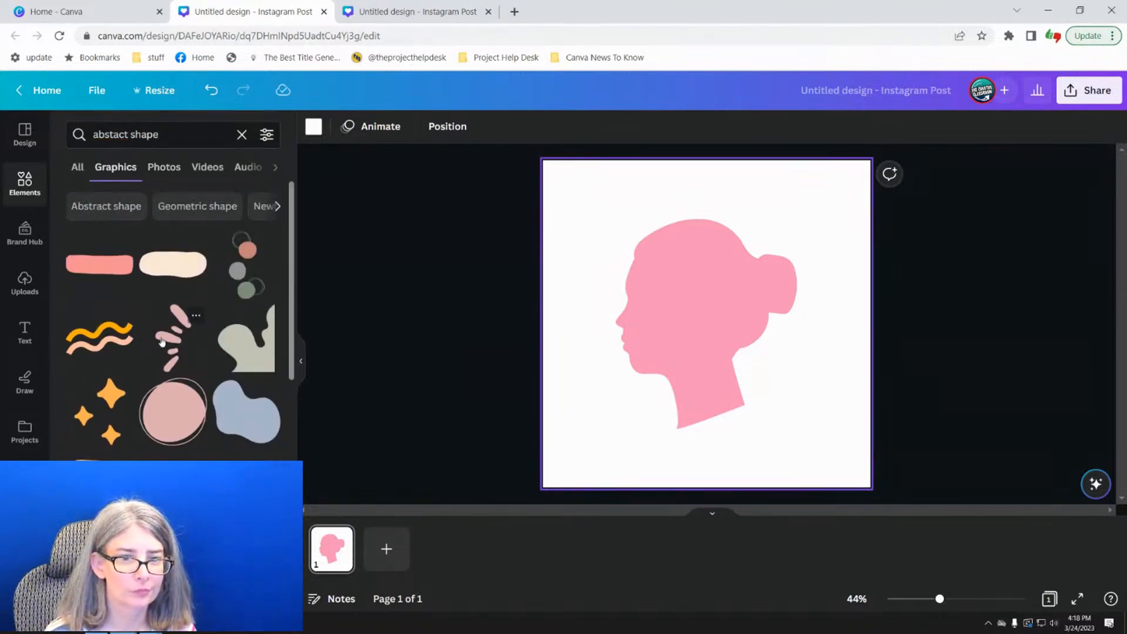
- Shorten the graphics search term to "abstact"
left_click(128, 134)
left_click_drag(128, 134, 204, 133)
key("BackSpace")
key("Return")
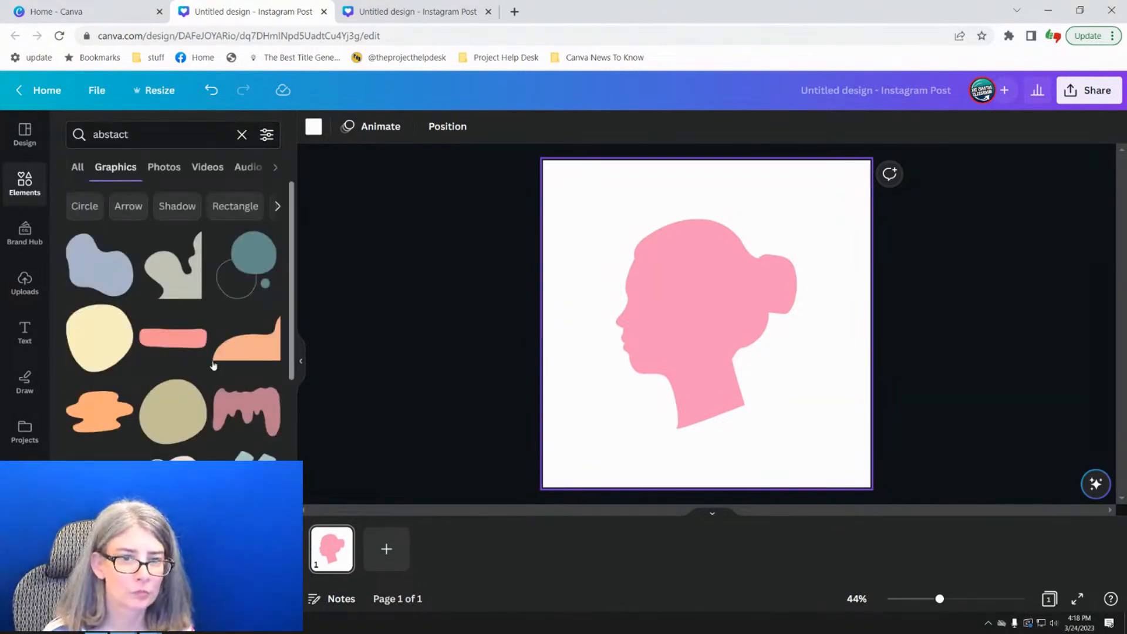
- Try placing the blue-grey blob graphic over the head and enlarging it to cover more of the page
left_click(92, 296)
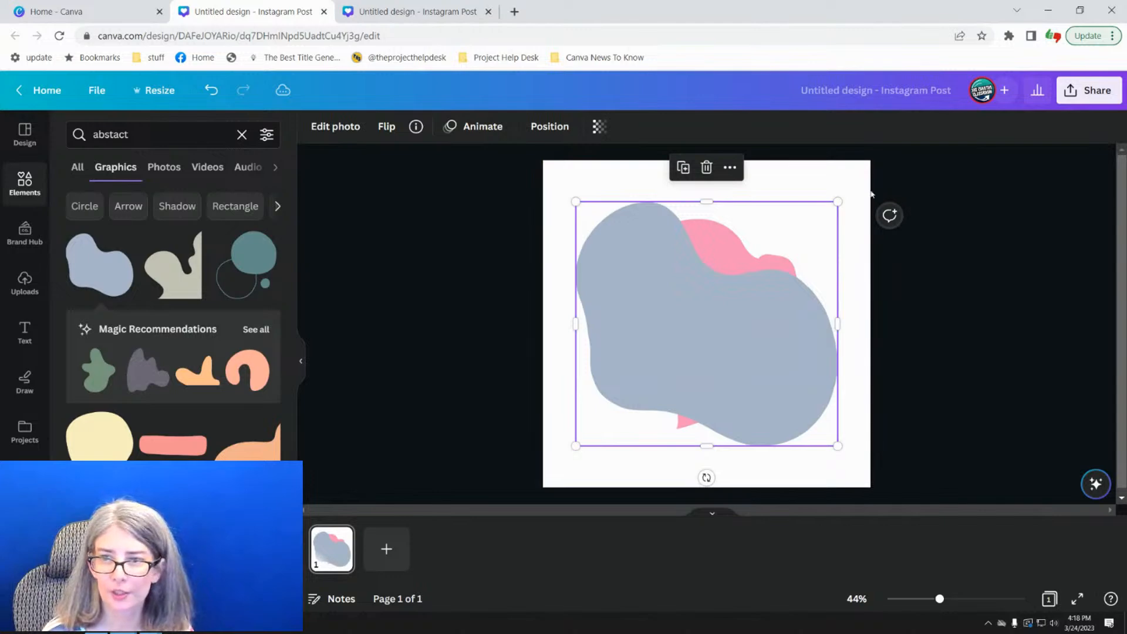
left_click_drag(839, 202, 933, 164)
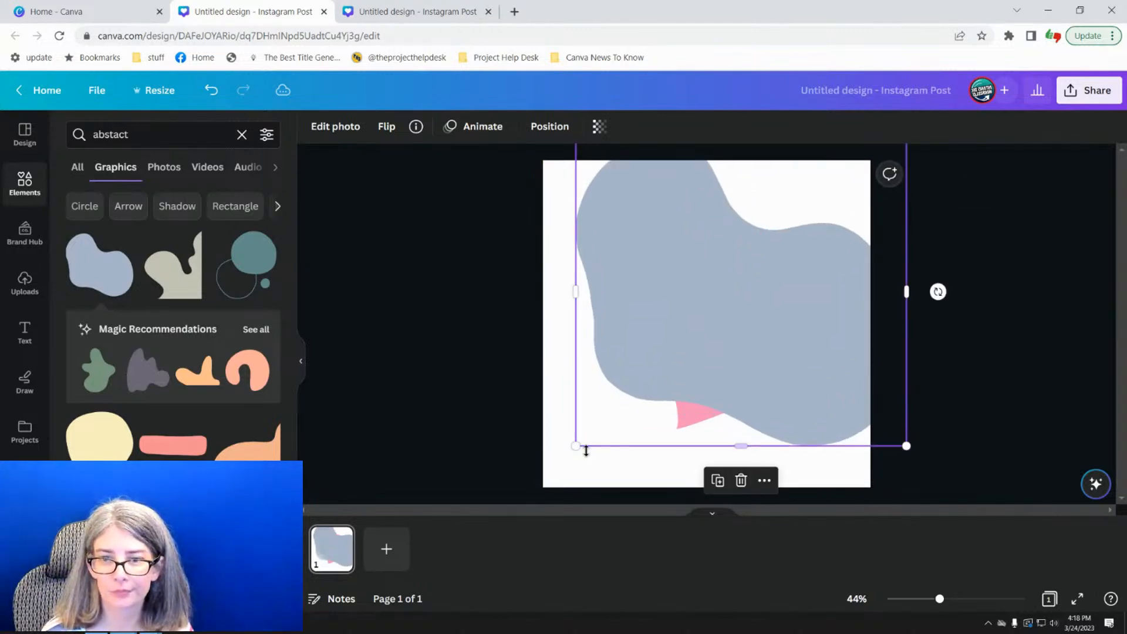
left_click_drag(576, 447, 541, 474)
left_click_drag(707, 324, 742, 330)
left_click_drag(939, 322, 840, 346)
left_click(977, 335)
left_click_drag(798, 315, 146, 356)
- Add the blue-grey blob over the head, then select the hidden pink head through its layer and shrink it
left_click(113, 260)
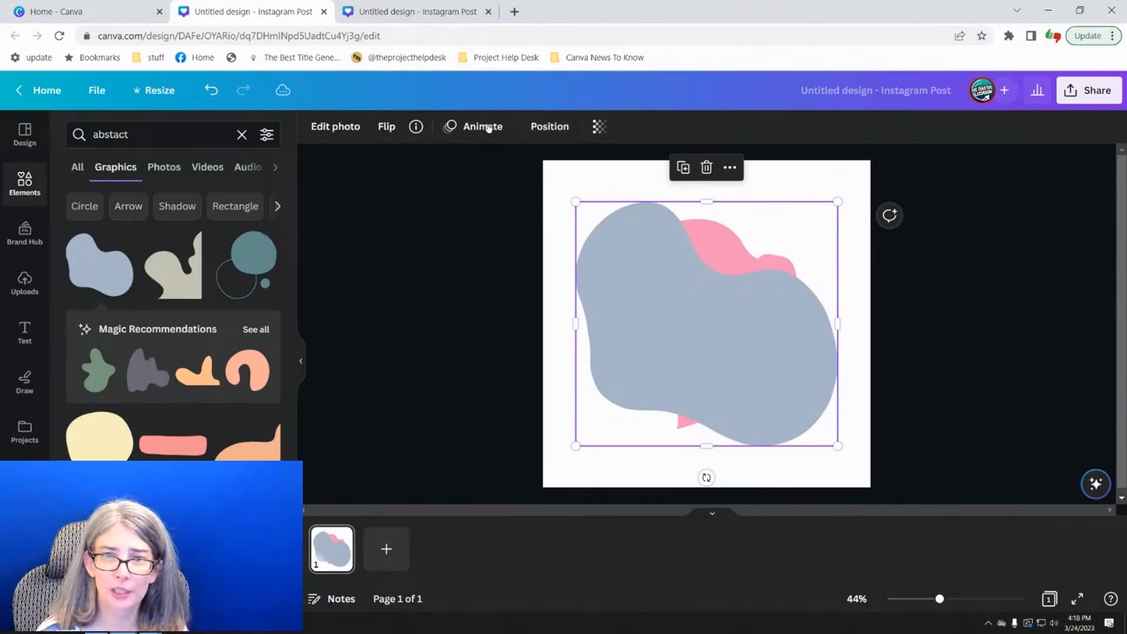
left_click(547, 126)
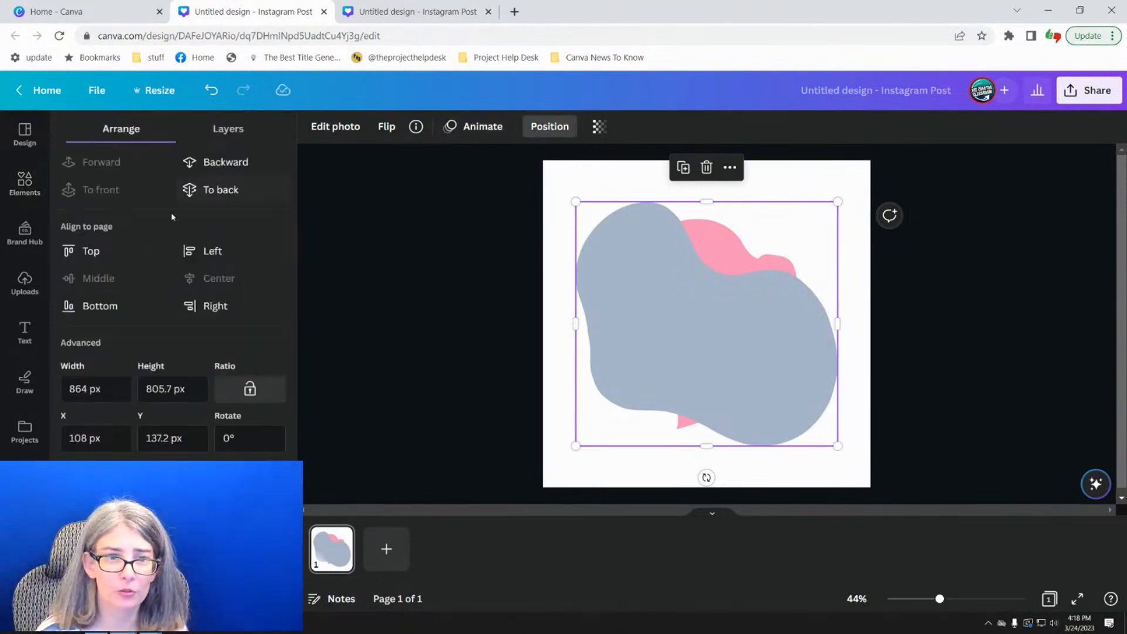
left_click(229, 130)
left_click(207, 257)
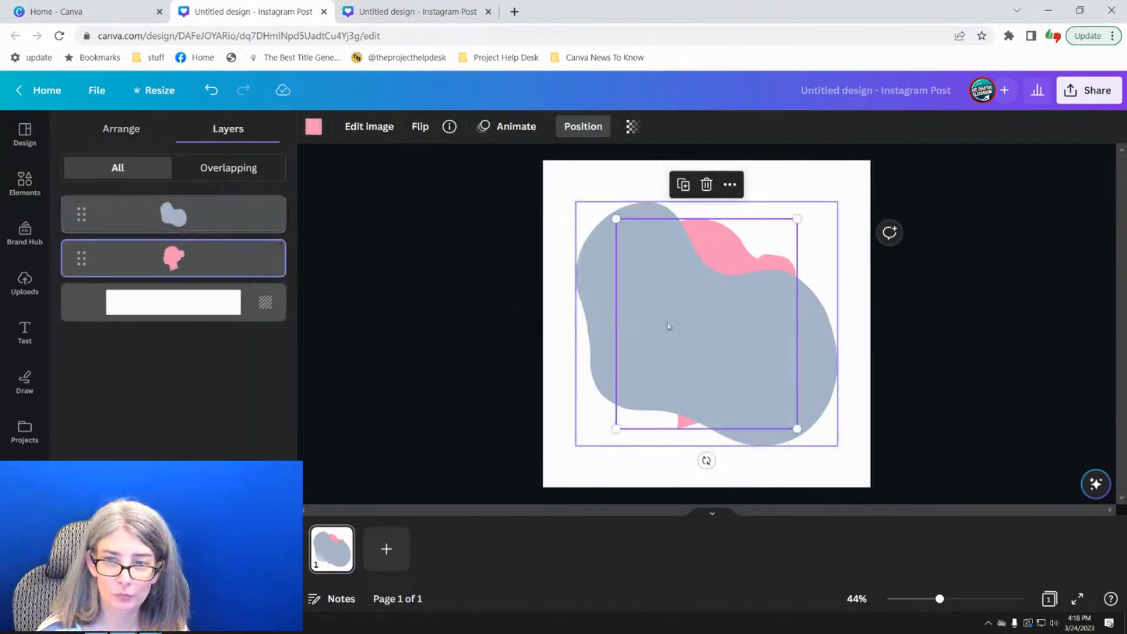
left_click_drag(797, 219, 760, 262)
- Rotate the blue-grey blob about 45 degrees clockwise so it stands upright and stretch it slightly
left_click(788, 358)
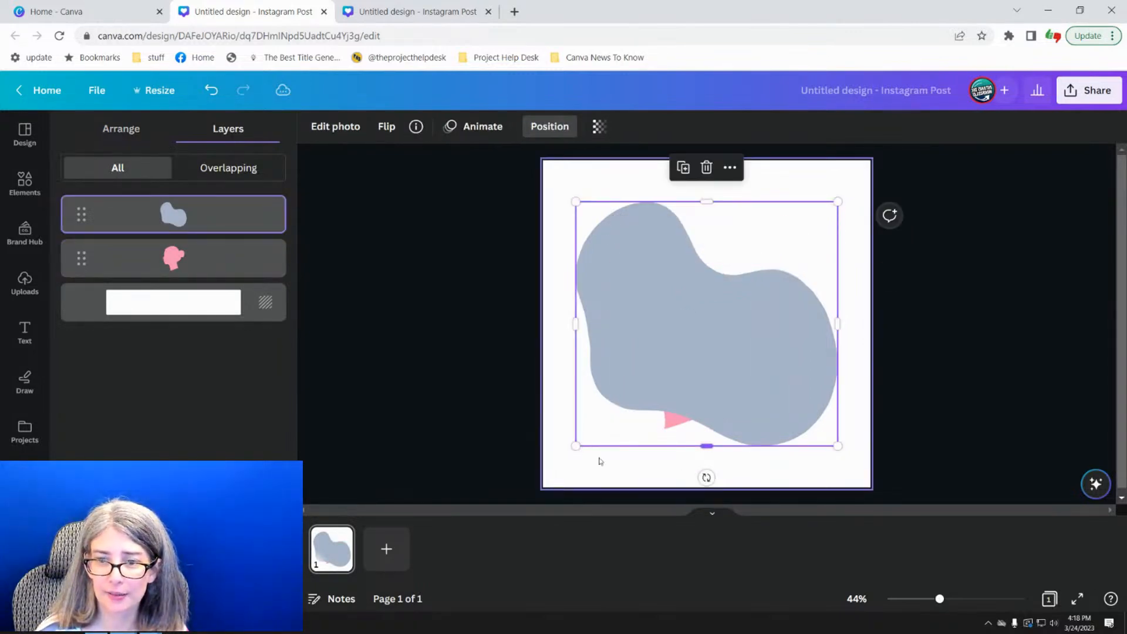
left_click_drag(727, 478, 702, 330)
left_click_drag(787, 229, 802, 232)
left_click(955, 297)
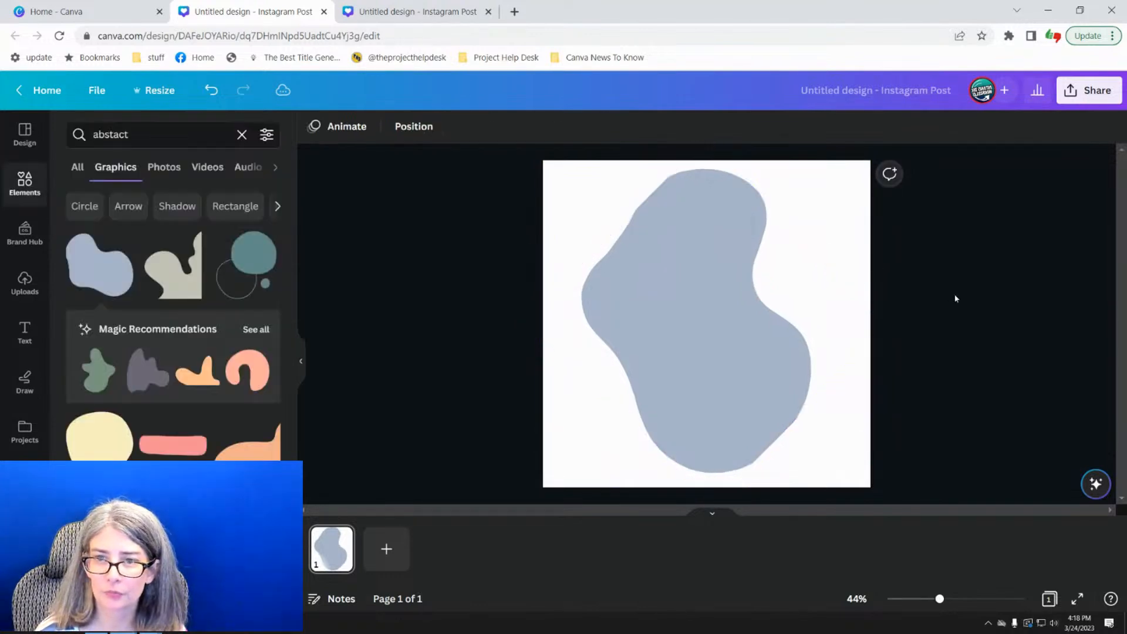
- Move the blue-grey blob's layer behind the pink head
left_click(614, 252)
left_click(552, 130)
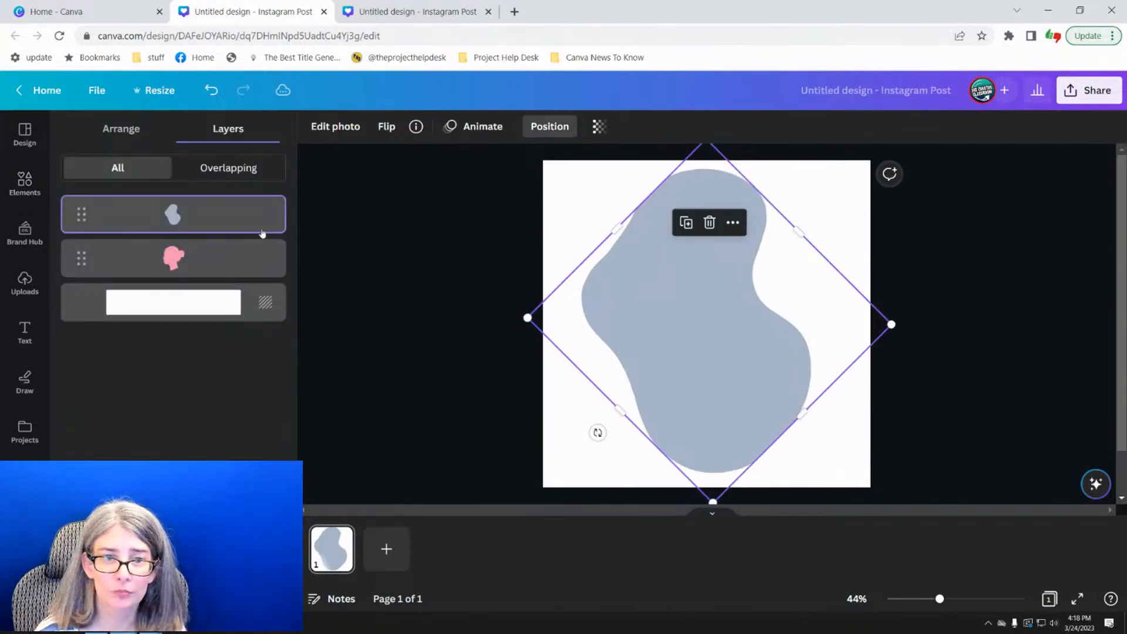
left_click_drag(196, 219, 199, 276)
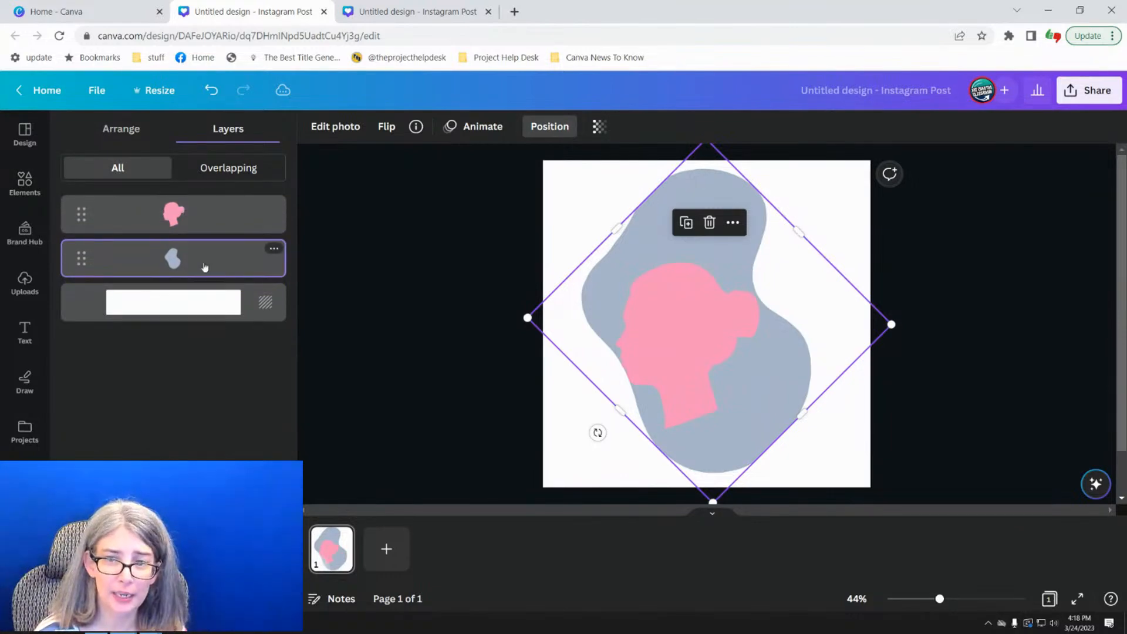
- Move the pink head up, shrink it a little more, and leave it deselected over the blob's upper half
left_click(679, 333)
left_click_drag(679, 334, 675, 307)
left_click_drag(759, 238, 748, 245)
left_click_drag(664, 317, 665, 309)
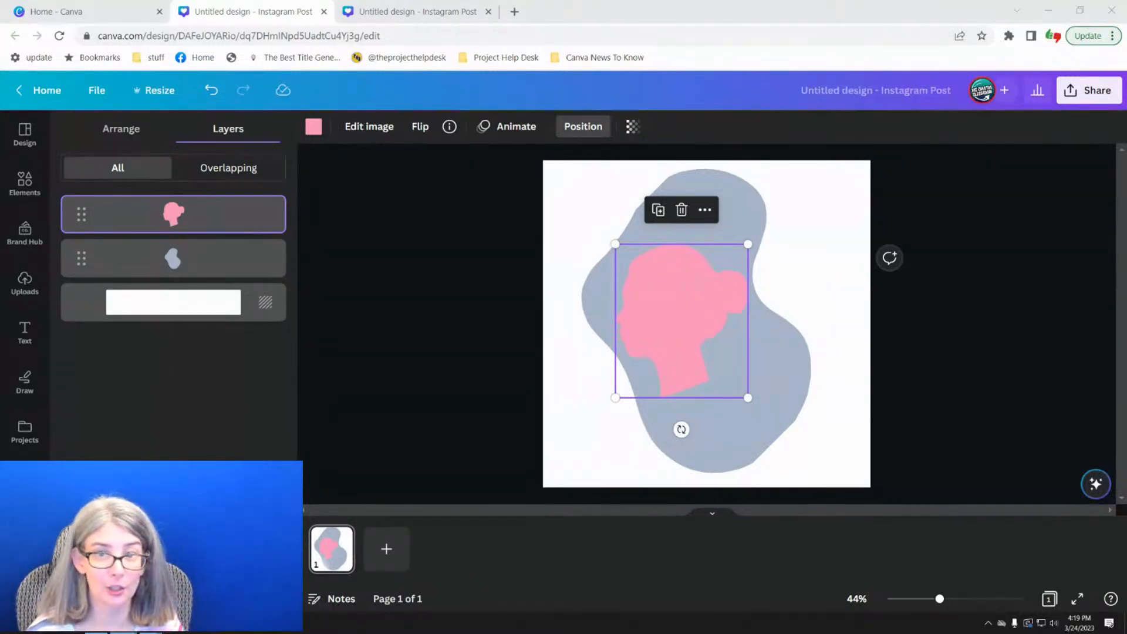
left_click(385, 356)
left_click(491, 304)
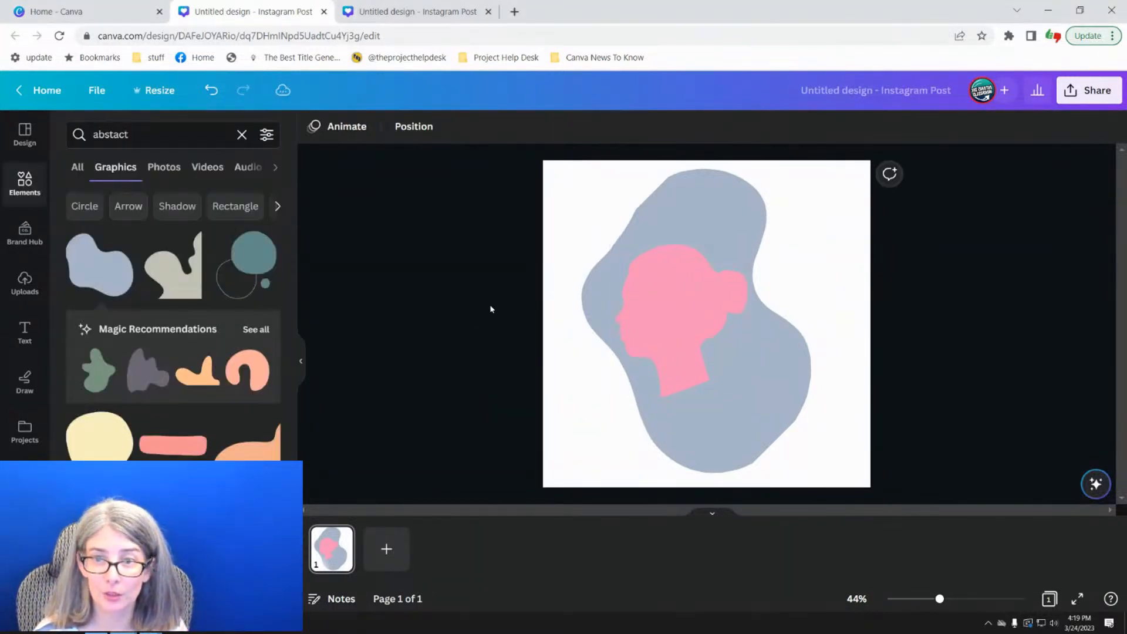
- Try the Fresco filter on the blue-grey blob and set the filter back to None
left_click(676, 183)
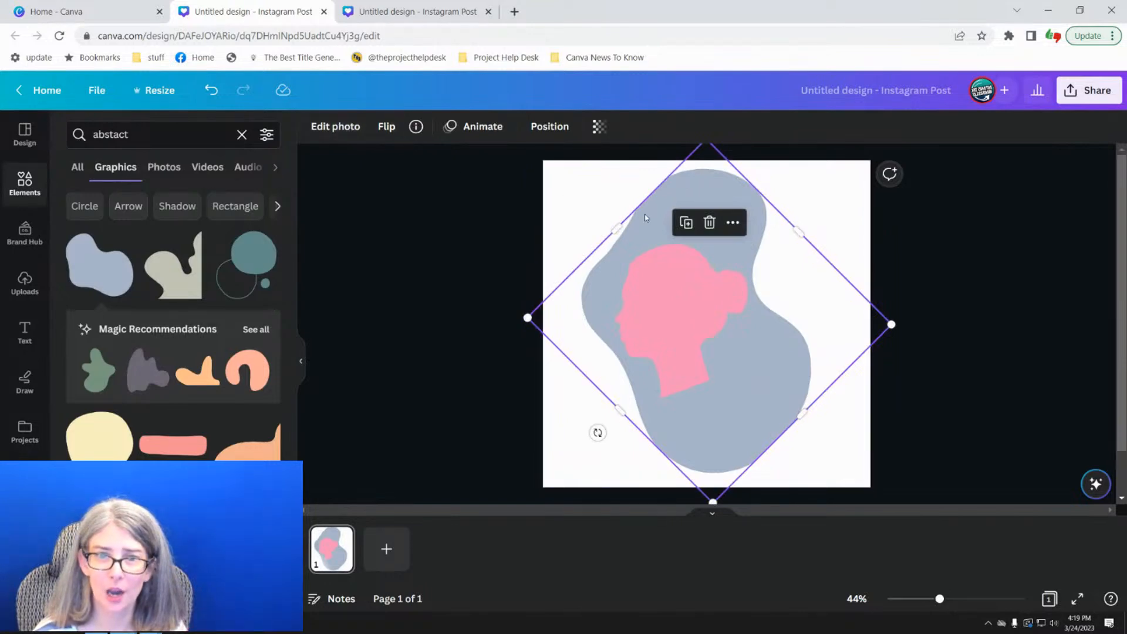
scroll(176, 352, "down", 8)
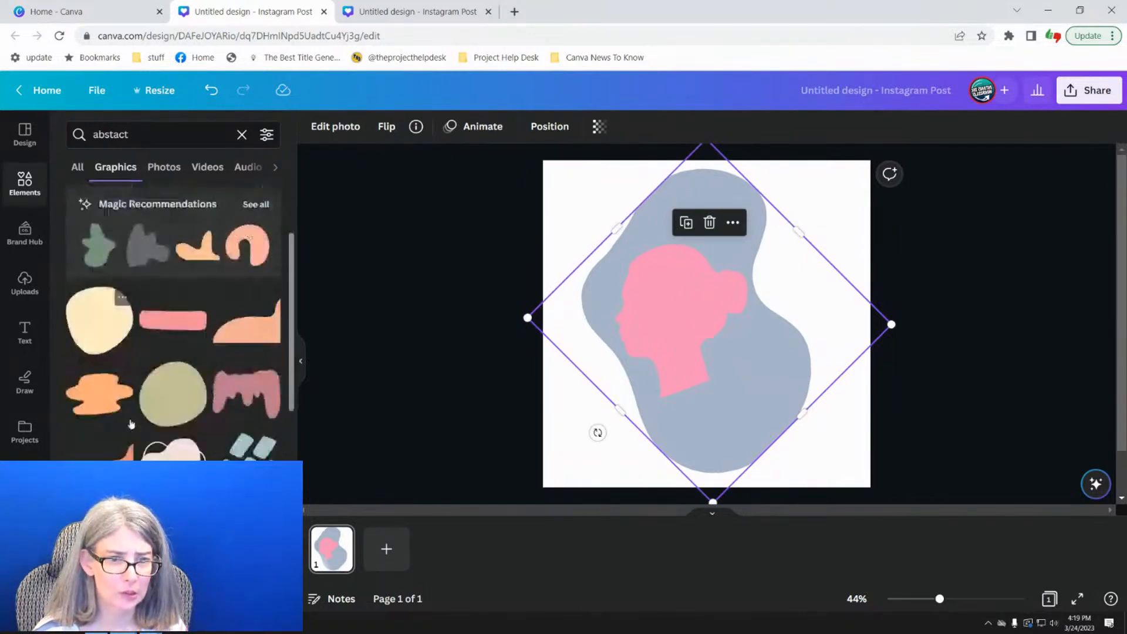
scroll(132, 411, "up", 3)
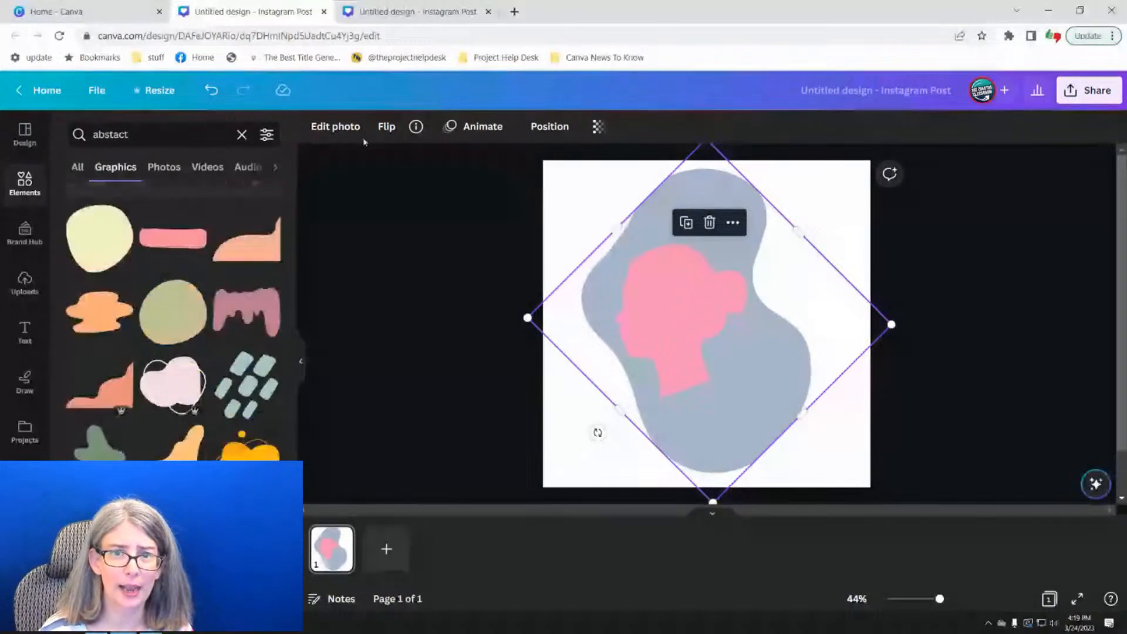
left_click(349, 130)
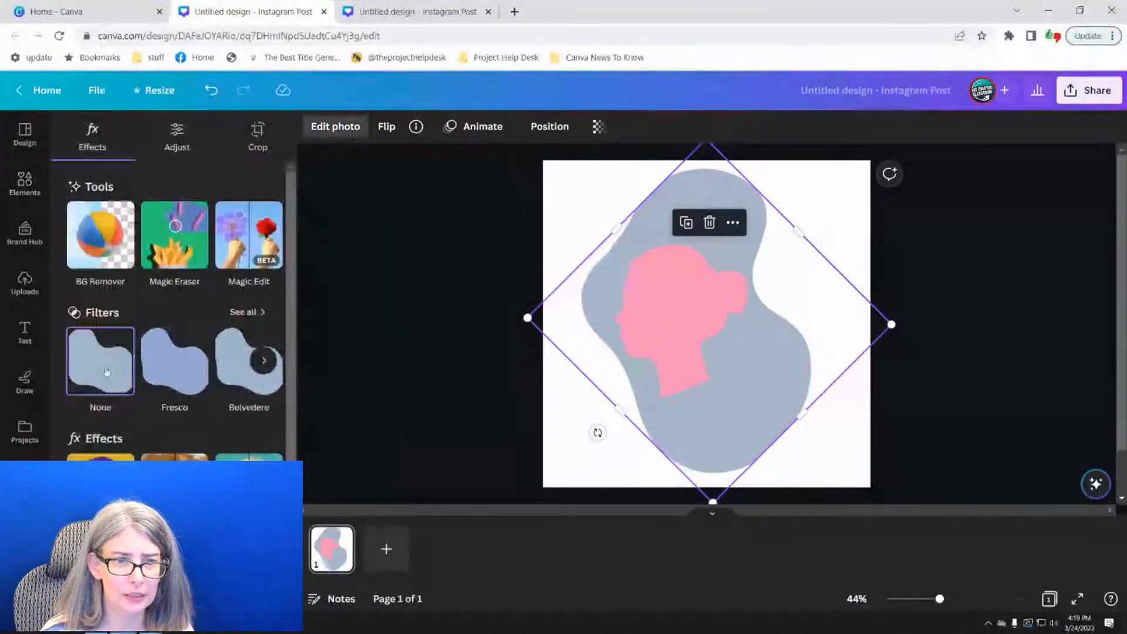
left_click(172, 367)
left_click(100, 364)
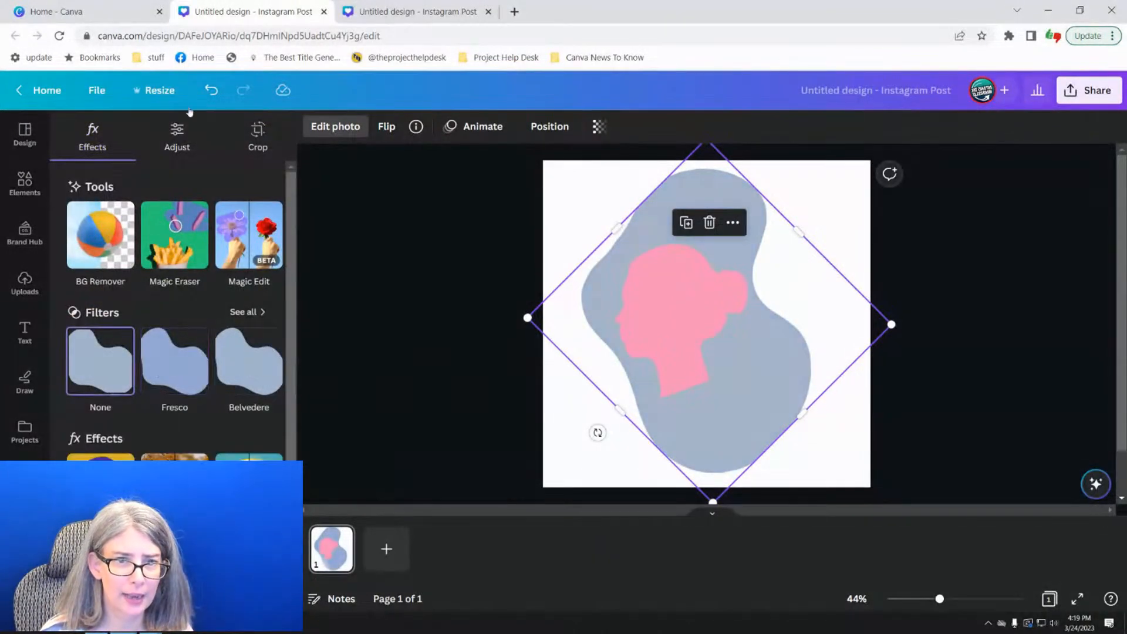
- Apply the Cherry Duotone effect to the blob and open its Highlights colour
scroll(143, 354, "down", 1)
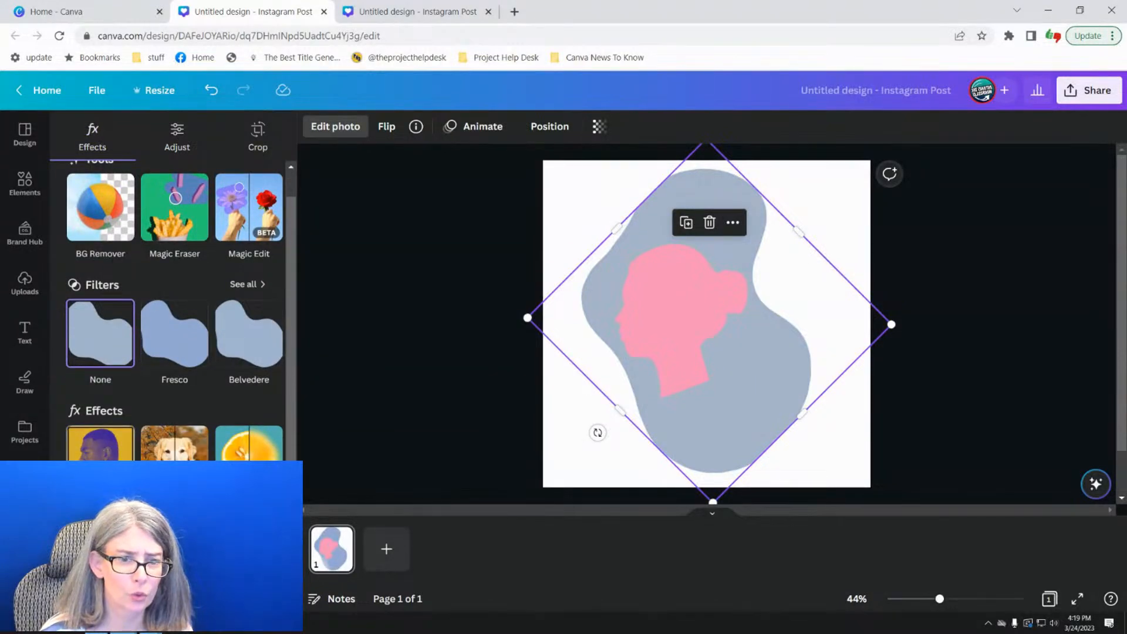
left_click(100, 447)
left_click(189, 285)
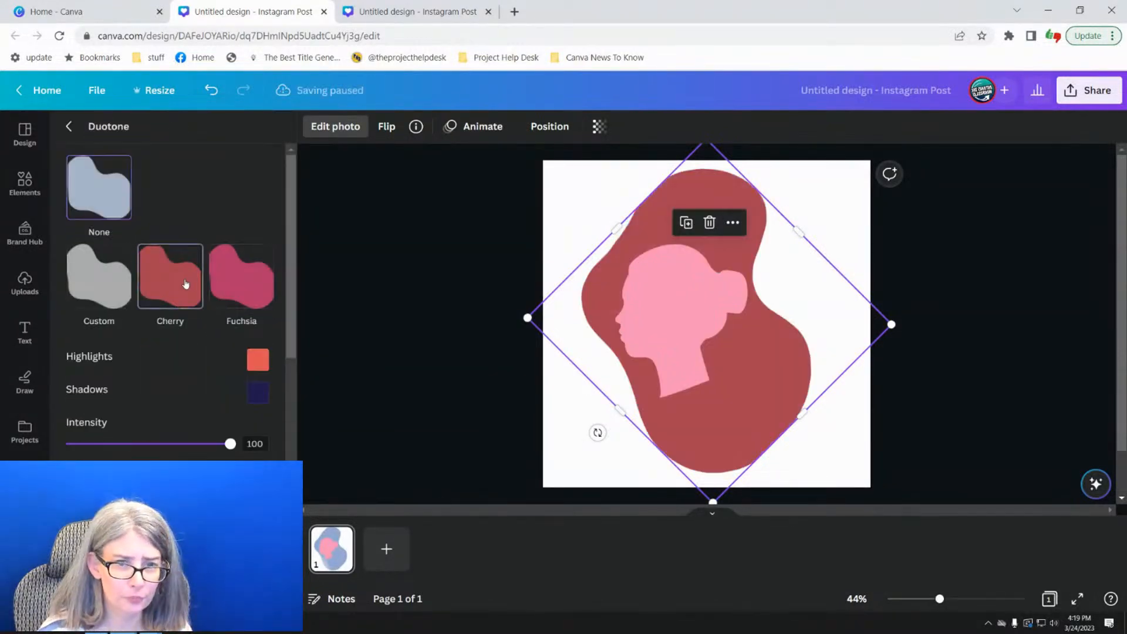
left_click(256, 357)
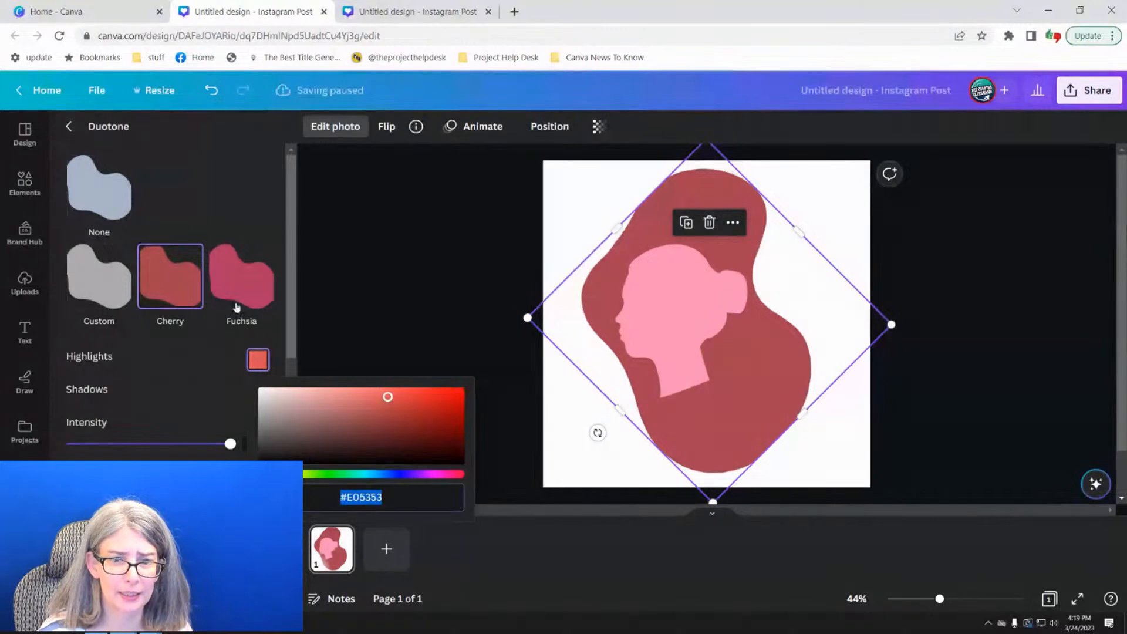
left_click(384, 297)
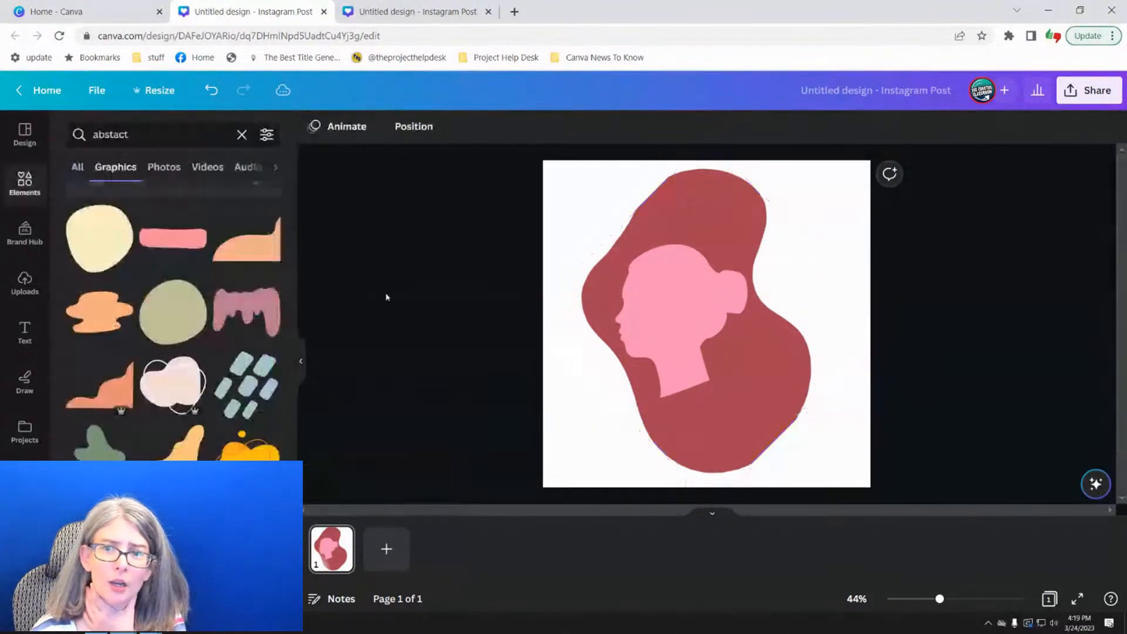
- Remove the red blob from the page by moving it entirely off the canvas, leaving only the pink head
left_click(676, 229)
left_click_drag(678, 228, 385, 266)
left_click_drag(494, 278, 449, 324)
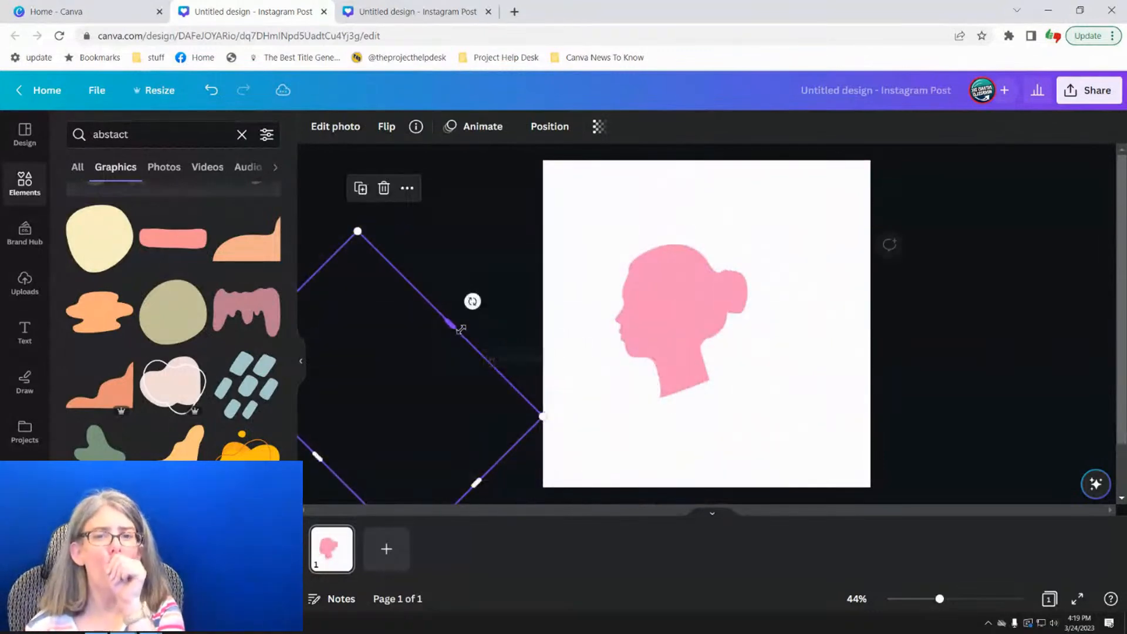
left_click(497, 235)
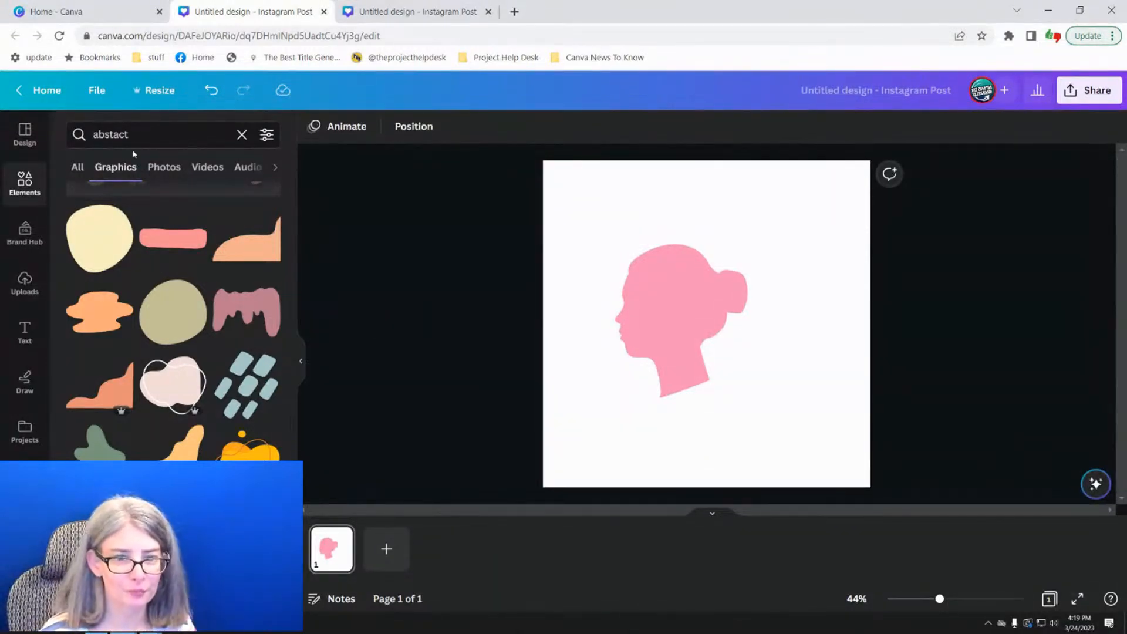
- Browse the remaining abstract graphics, show results of every element type, and clear the search
scroll(134, 153, "down", 5)
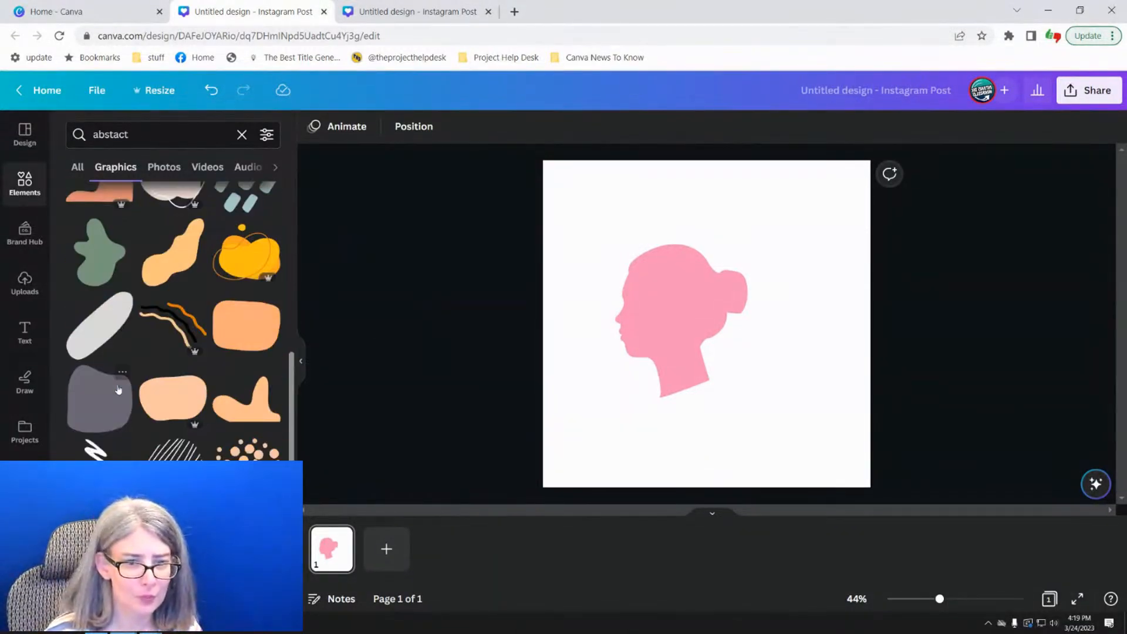
left_click(76, 169)
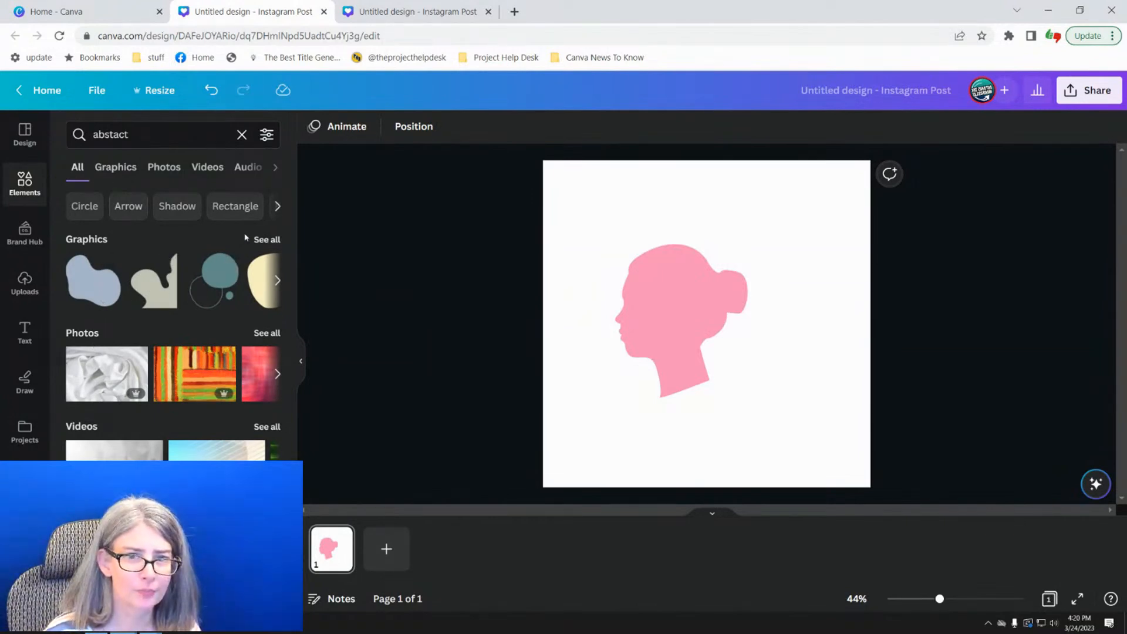
left_click(241, 134)
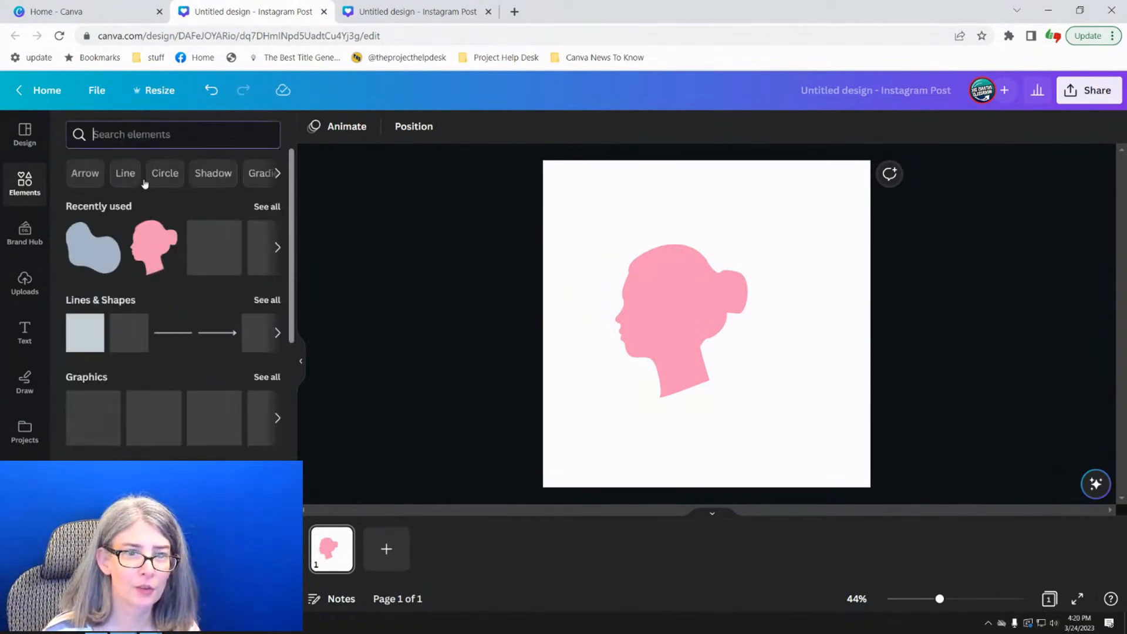
- Find the peach abstract blob among all recently used elements, add it over the pink head, and open its details
left_click(268, 205)
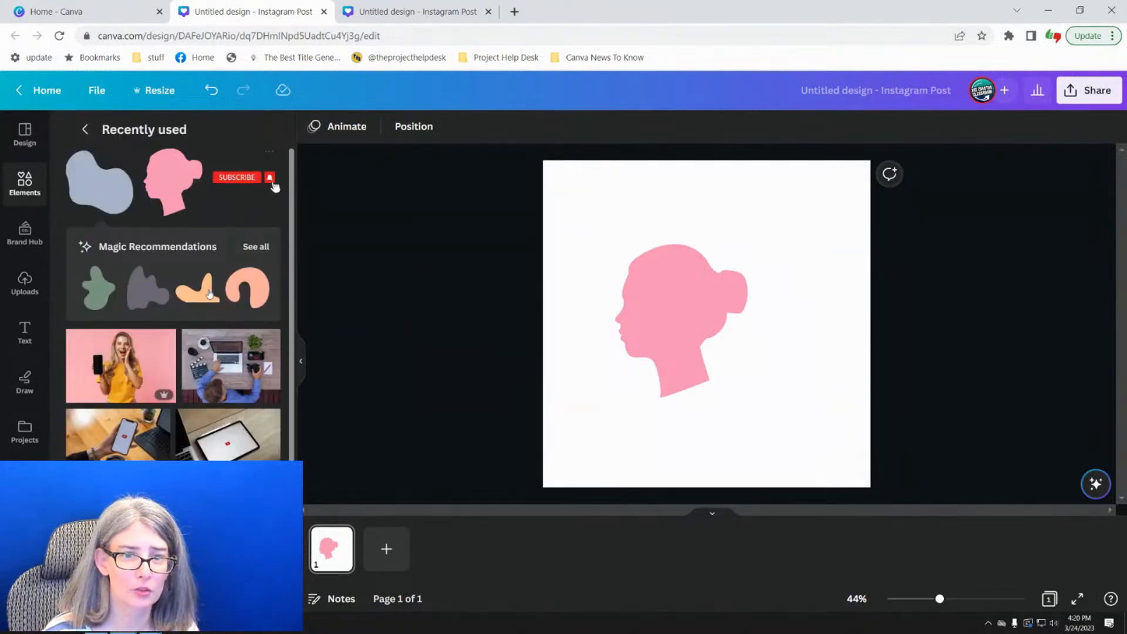
scroll(194, 405, "down", 4)
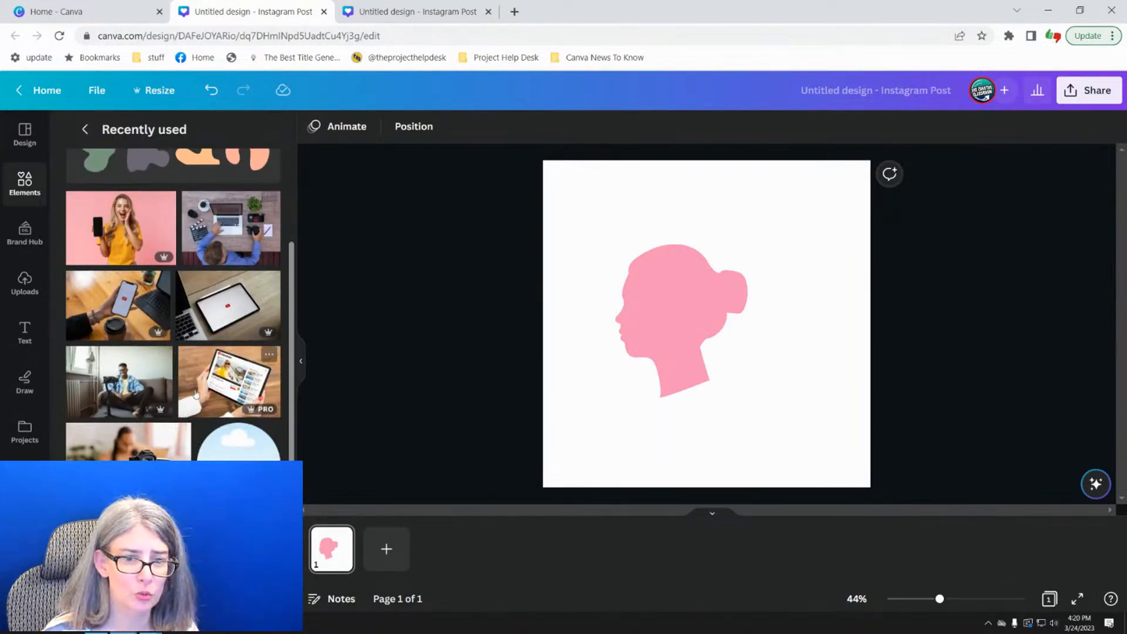
scroll(193, 405, "down", 10)
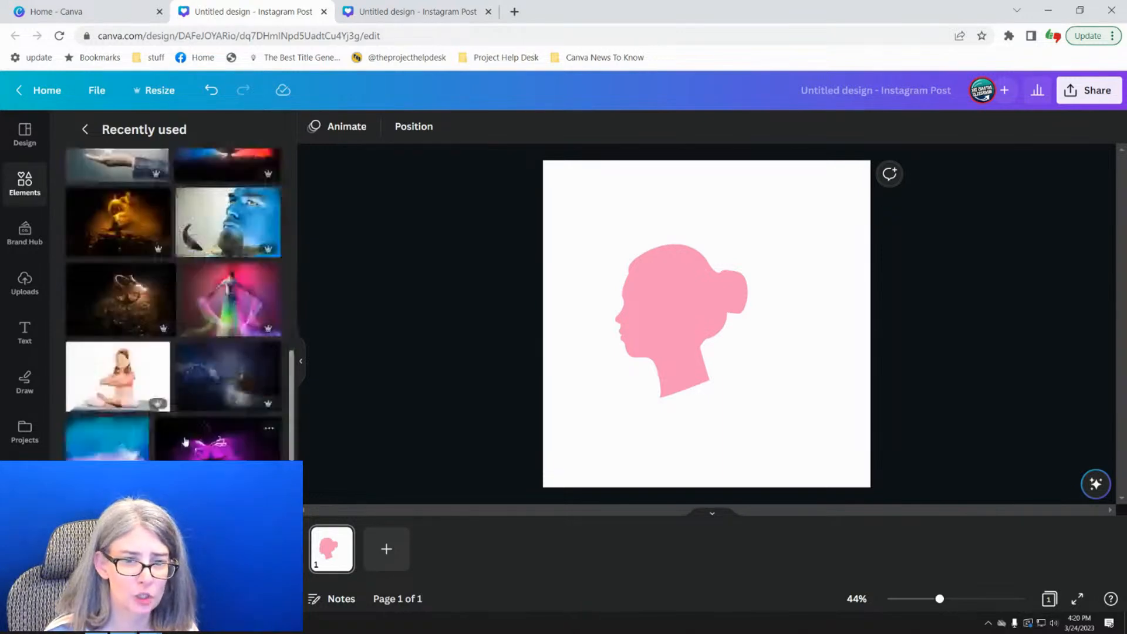
scroll(191, 427, "down", 10)
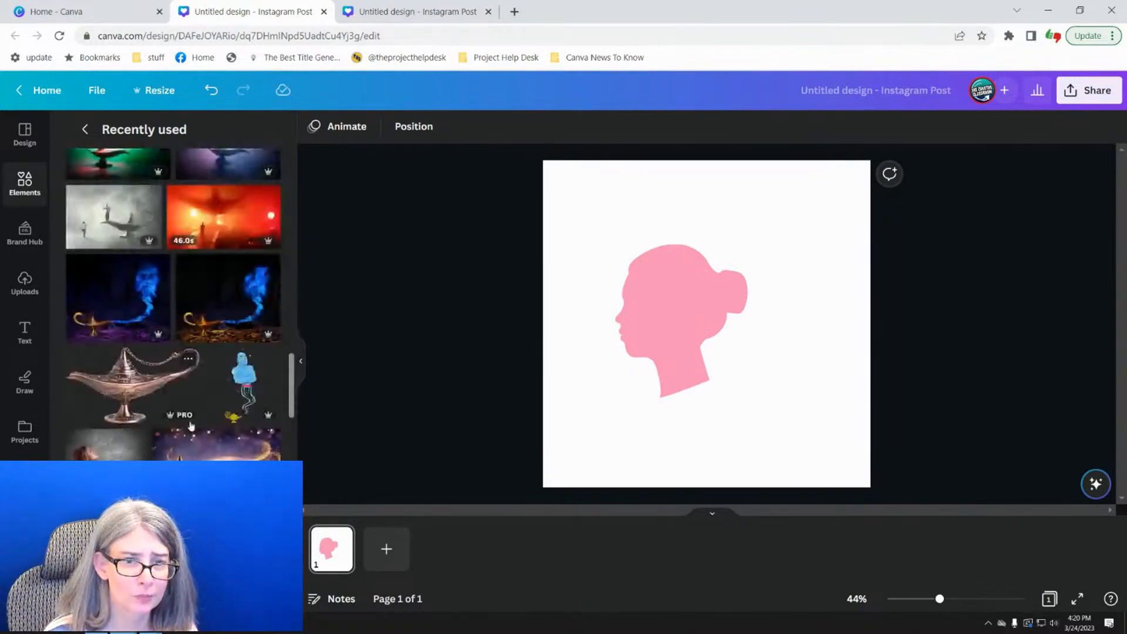
scroll(192, 425, "down", 2)
left_click(162, 327)
left_click(196, 304)
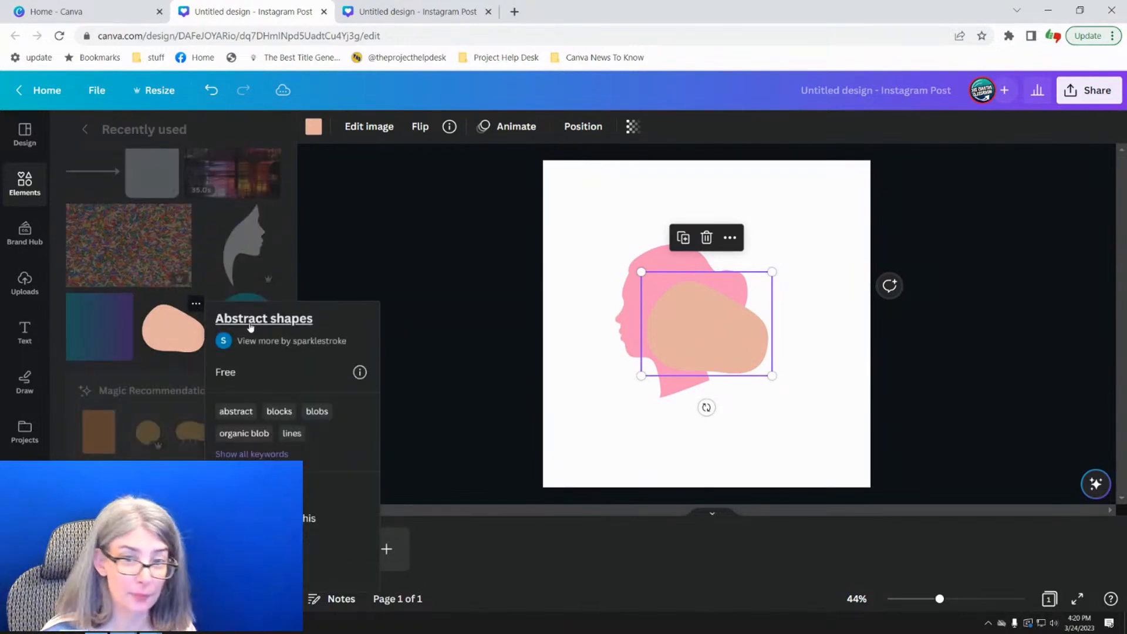
- Enlarge the peach blob until it covers the pink head and nearly fills the page, and centre it on the page
left_click(452, 335)
left_click(675, 317)
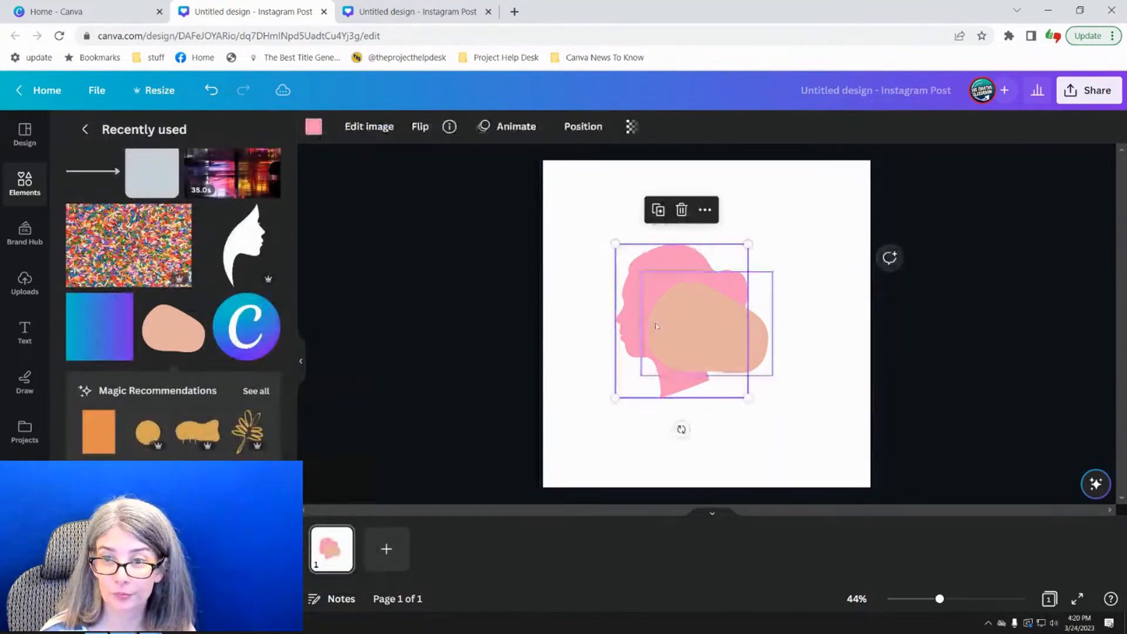
left_click_drag(640, 272, 528, 182)
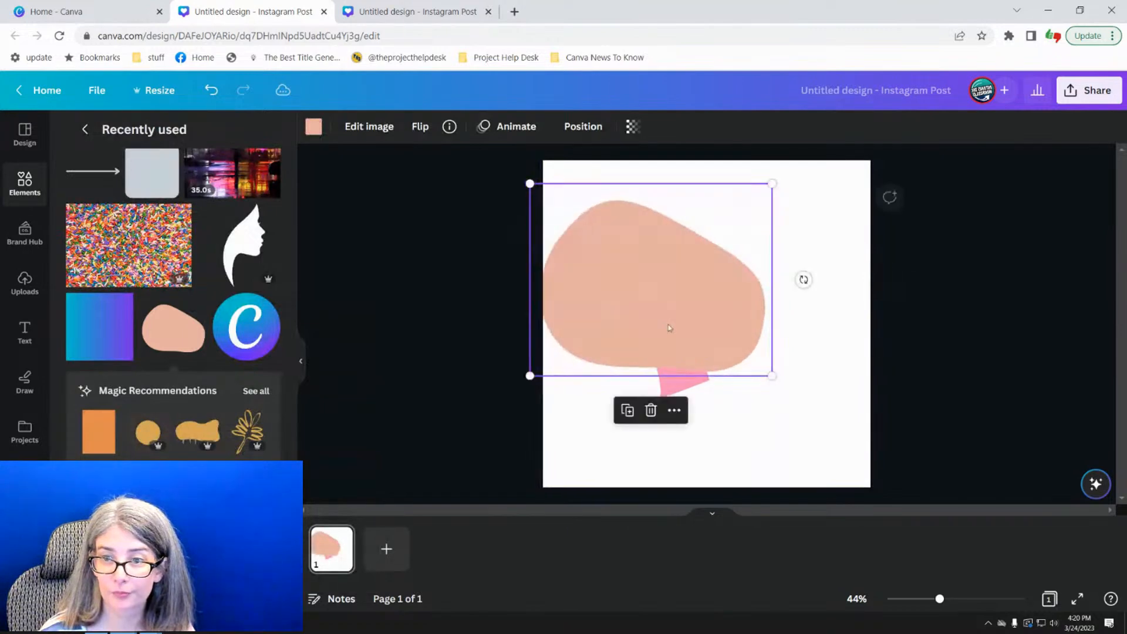
left_click_drag(772, 376, 846, 437)
left_click_drag(741, 388, 756, 383)
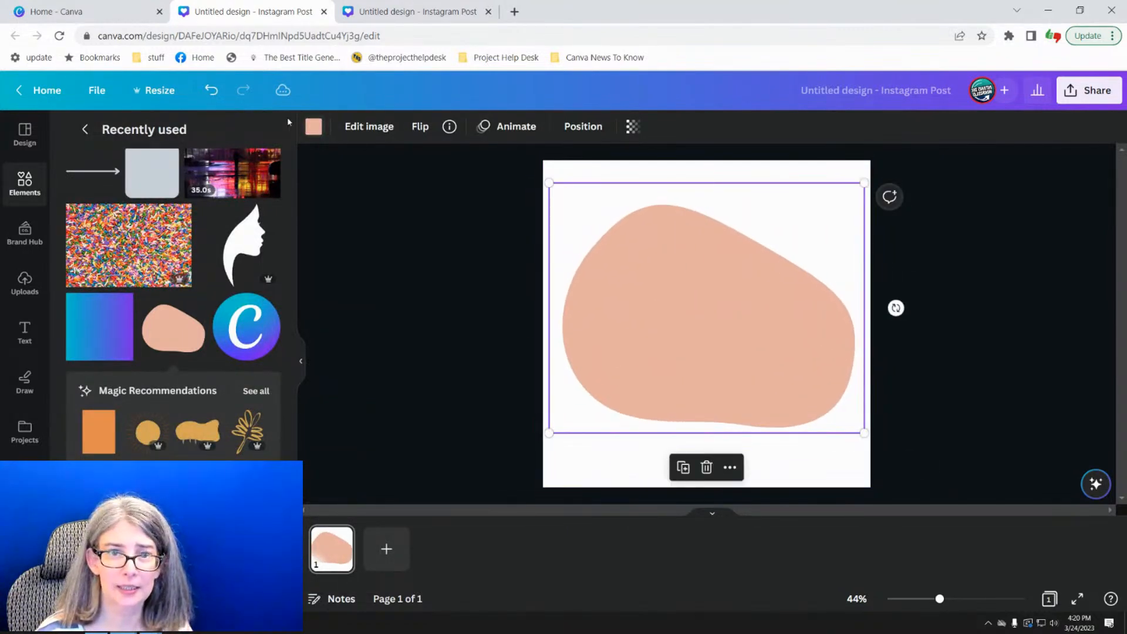
- Search the colours for brown and recolour the blob with the dark brown #473c38 from the Woodland Elk palette
left_click(317, 133)
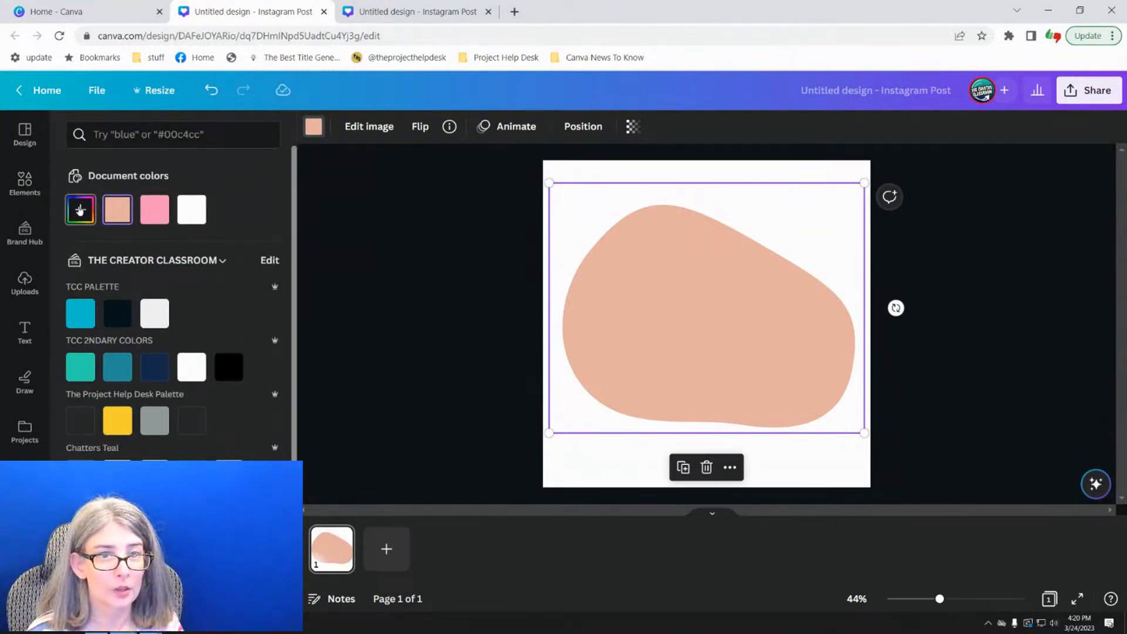
type("brown")
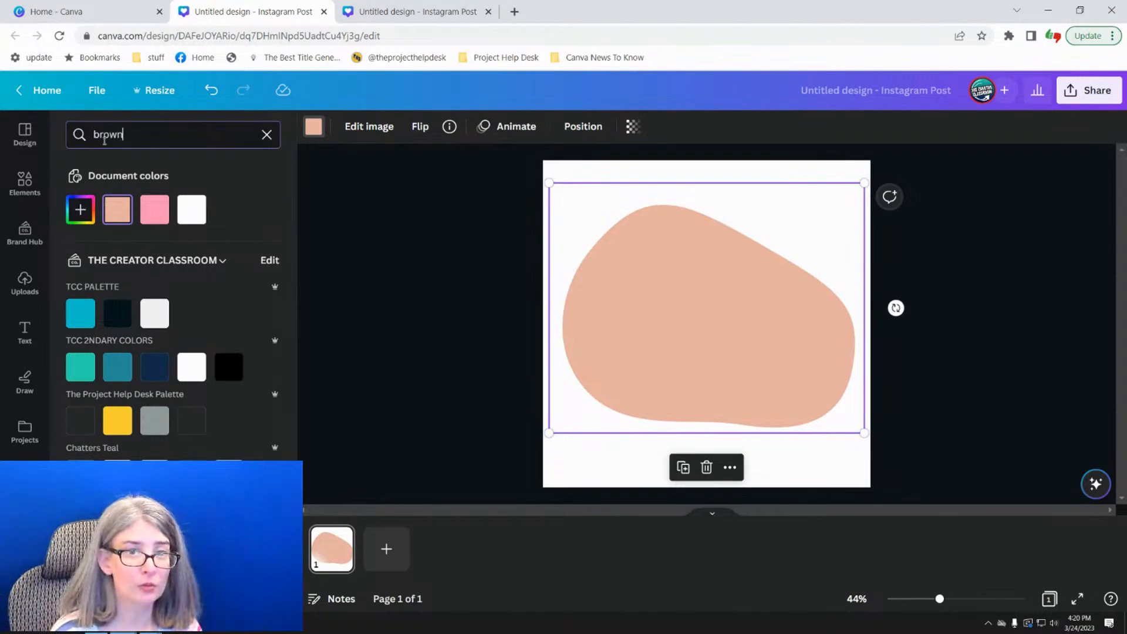
left_click(76, 256)
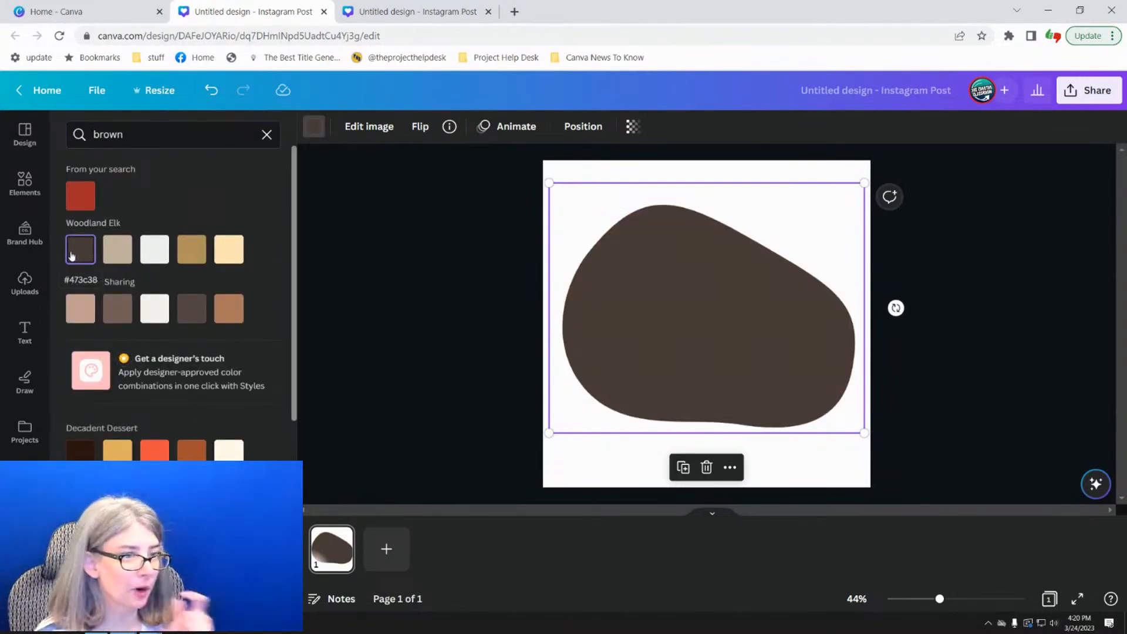
- Move the dark brown blob's layer below the pink head so the head sits in front of it
left_click(373, 311)
left_click(749, 315)
right_click(750, 314)
left_click(593, 128)
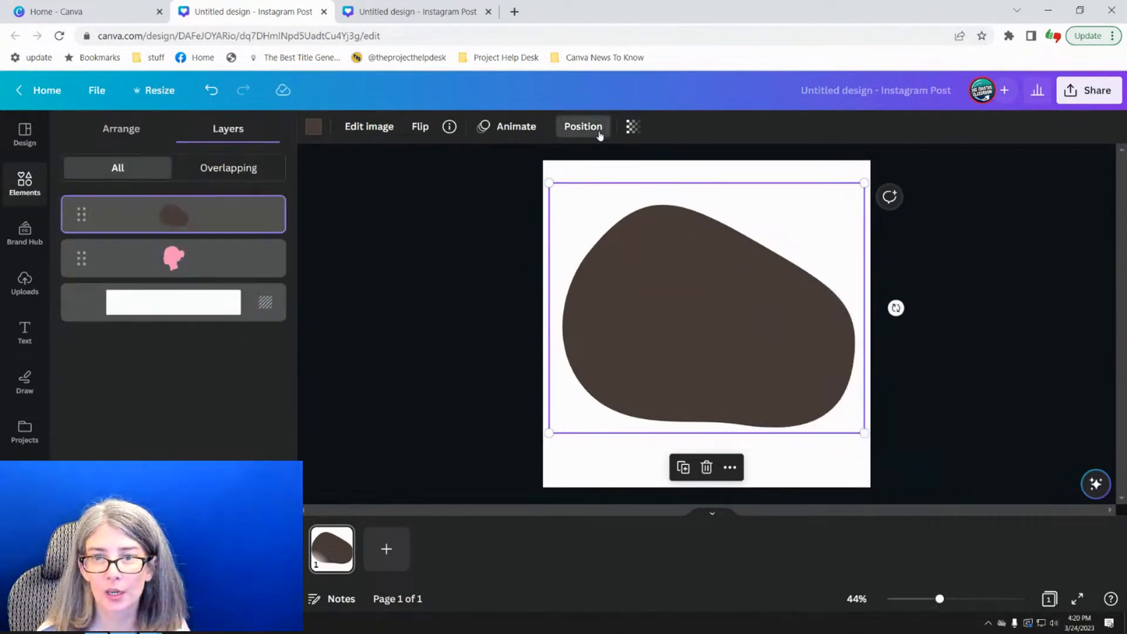
left_click_drag(191, 225, 187, 260)
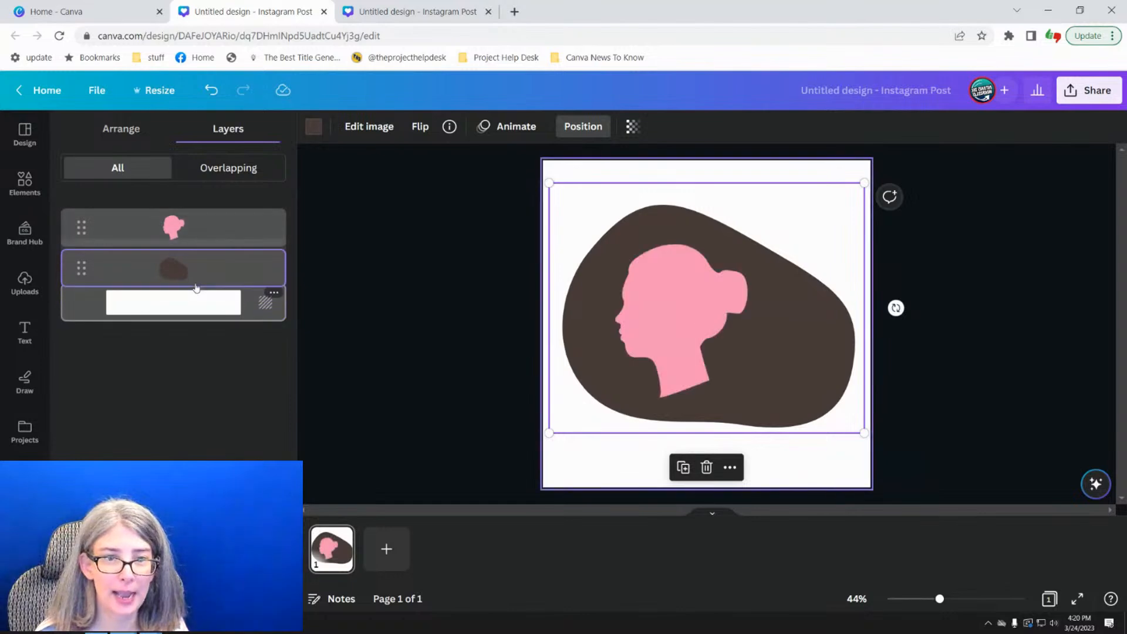
- Recolour the pink head white using the document colours, clearing the brown colour search
left_click(196, 218)
left_click(315, 125)
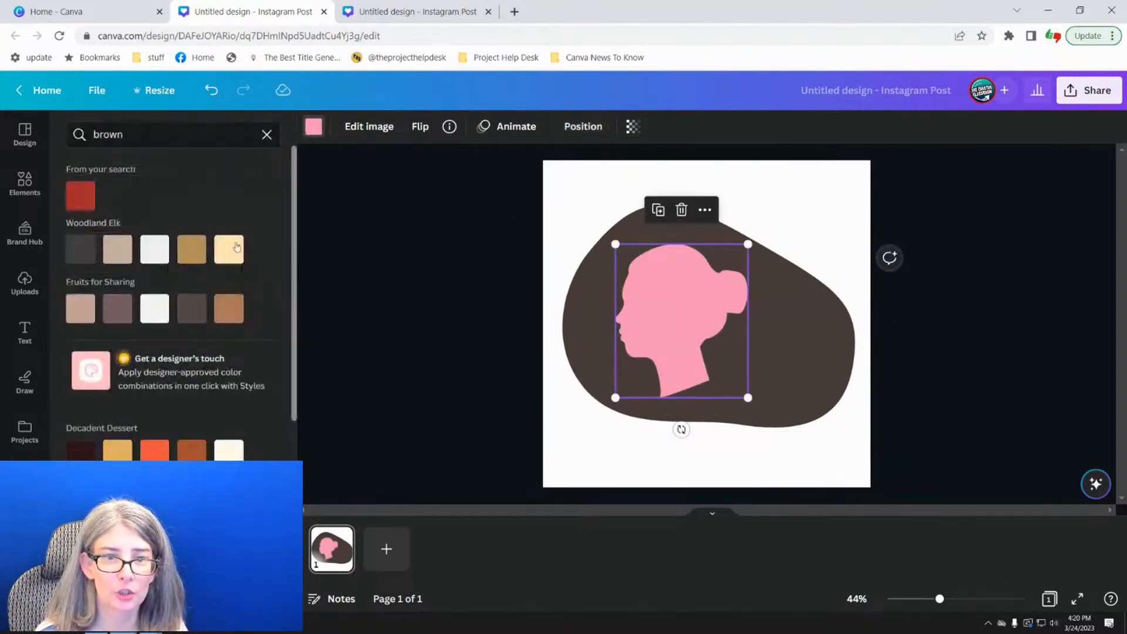
left_click(265, 135)
left_click(199, 216)
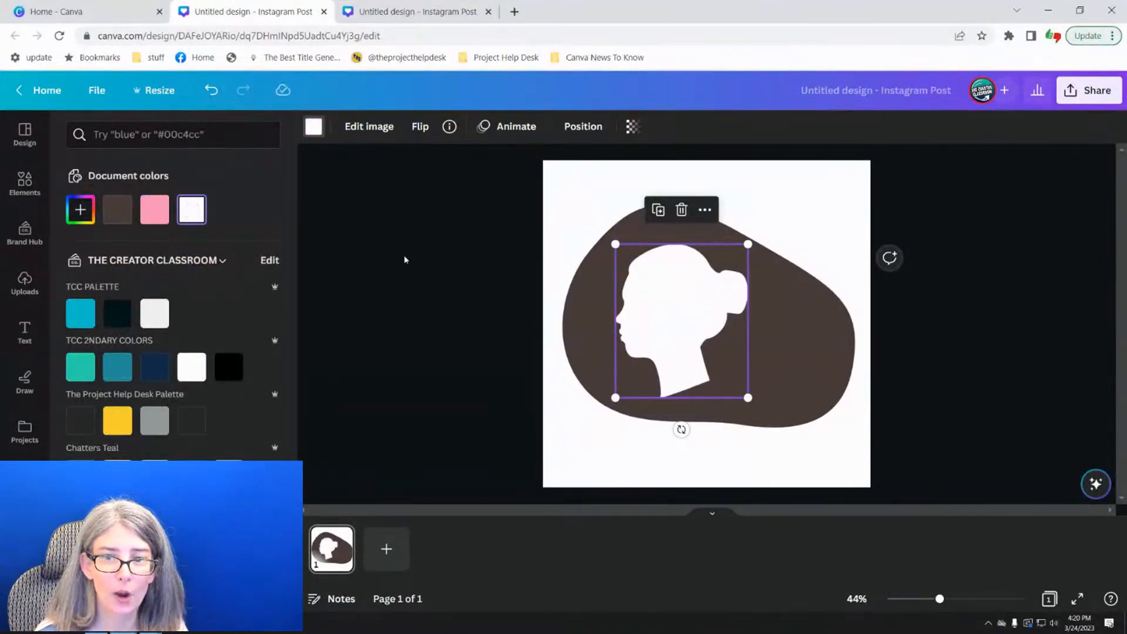
left_click(437, 266)
- Enlarge the white head slightly and reposition it within the brown blob
left_click(695, 322)
left_click_drag(748, 244, 770, 219)
left_click_drag(695, 342, 690, 352)
left_click(1017, 344)
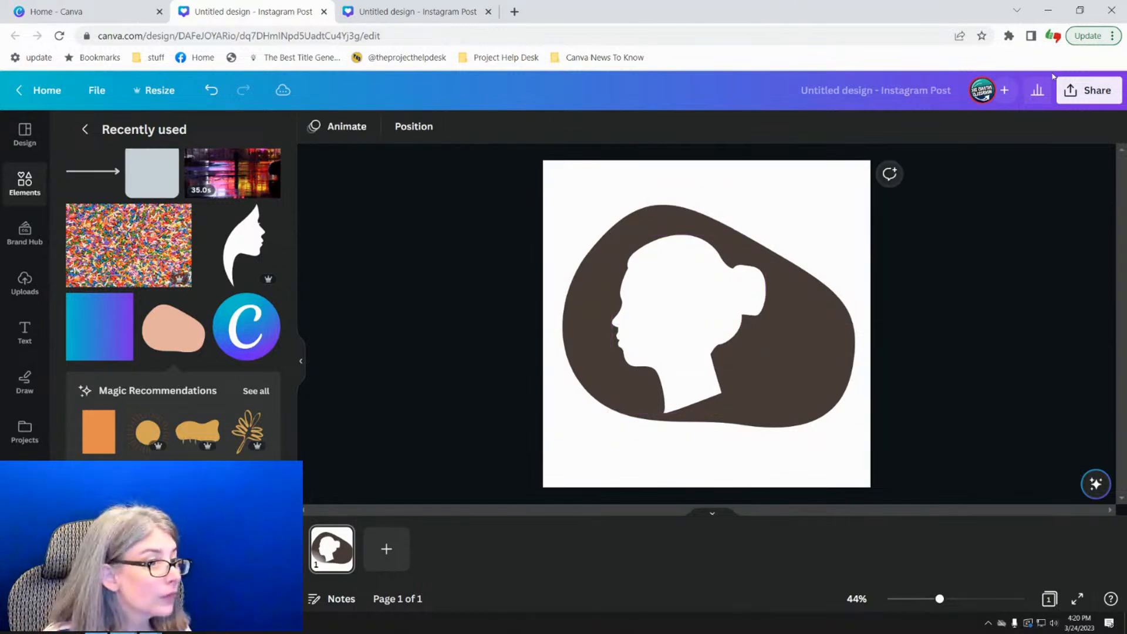
- Download the finished head-and-blob design as a PNG
left_click(1089, 90)
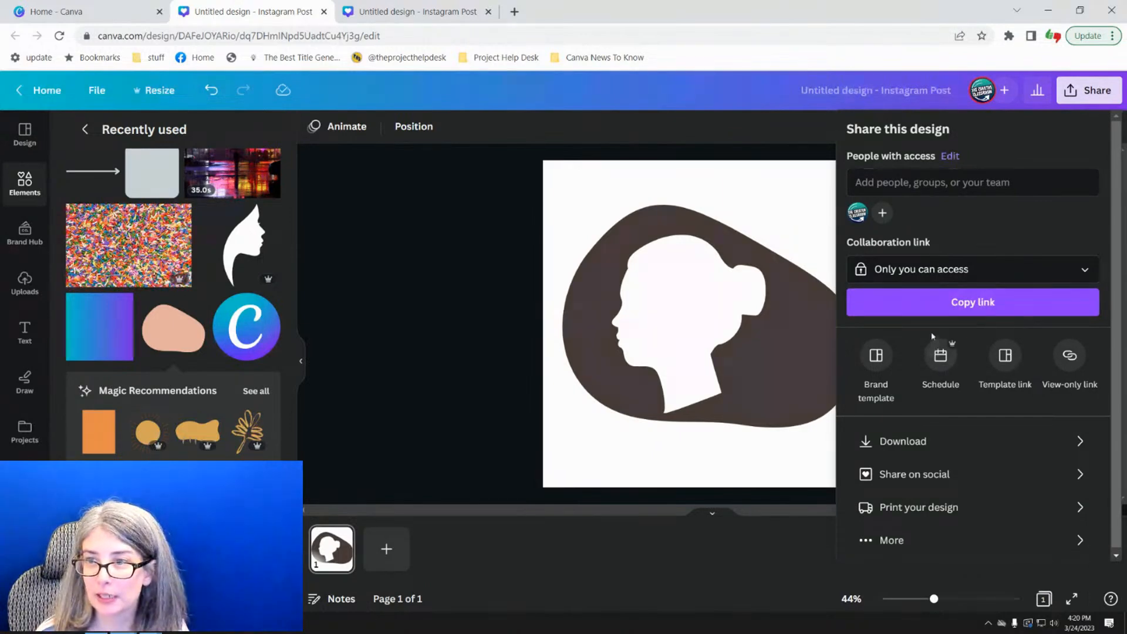
left_click(907, 441)
left_click(920, 348)
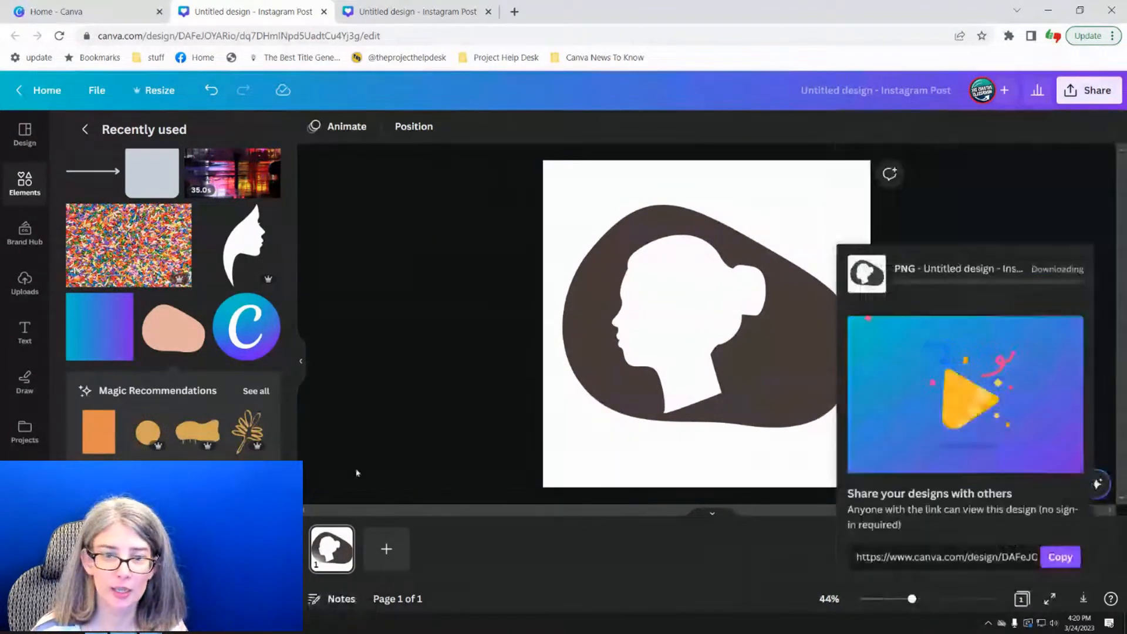
- Add a second page, place the downloaded PNG on it, and remove the image's background with BG Remover
left_click(386, 552)
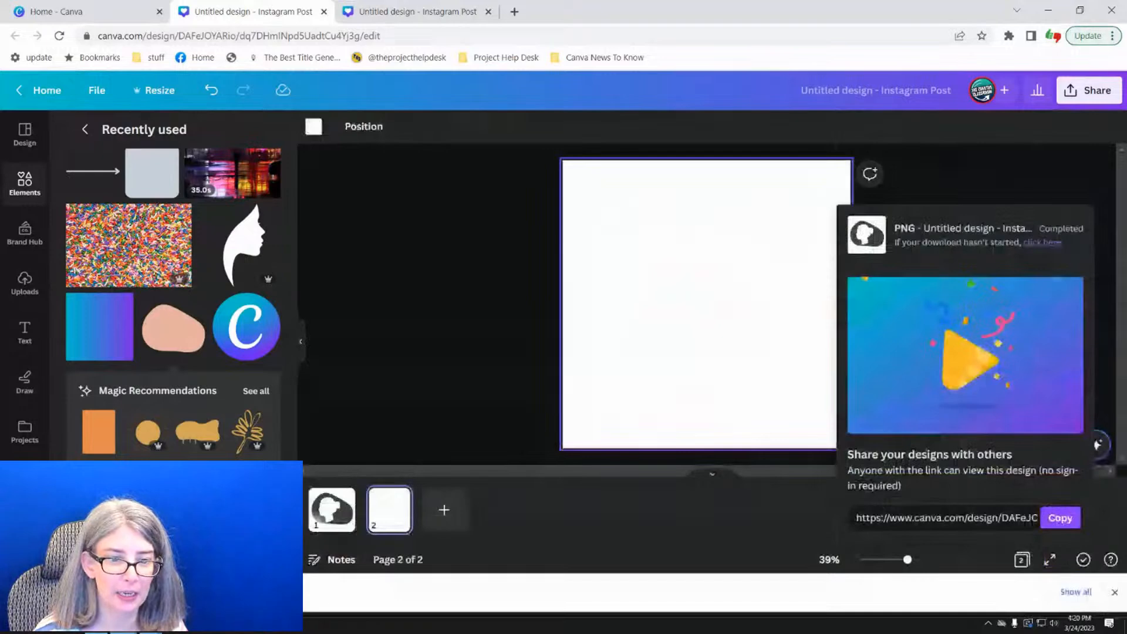
left_click_drag(352, 592, 756, 233)
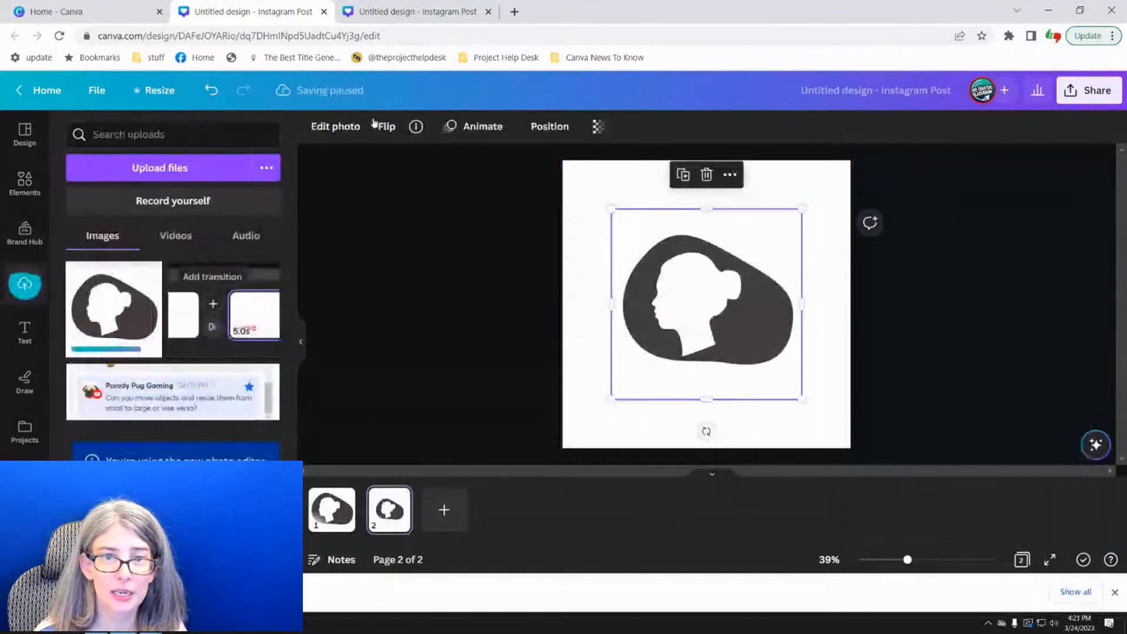
left_click(336, 126)
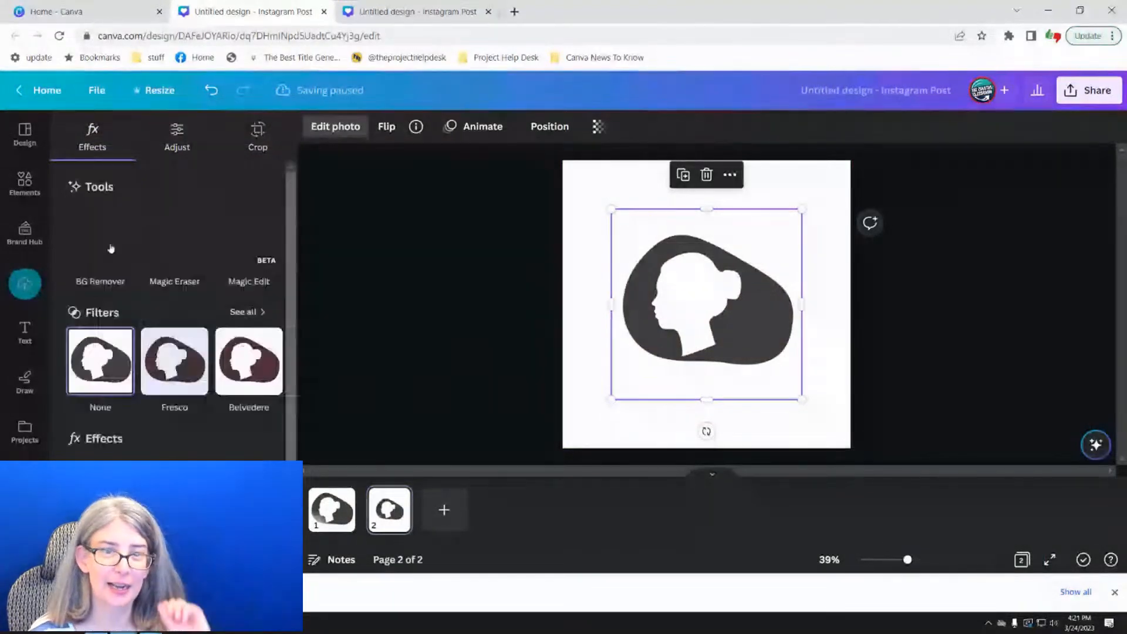
left_click(100, 235)
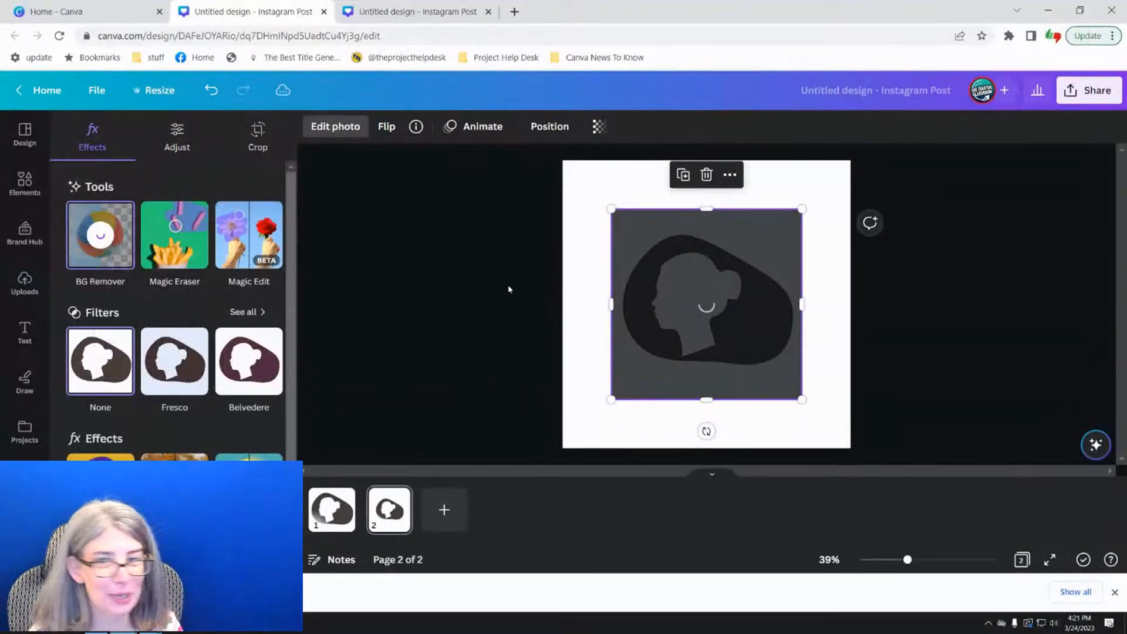
left_click(654, 240)
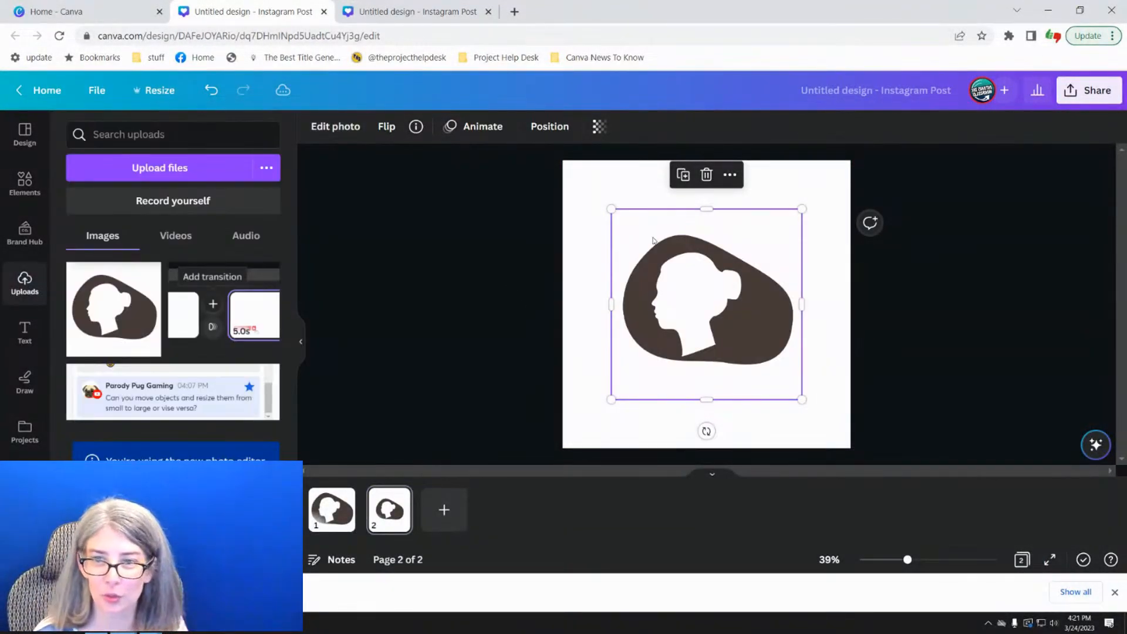
- Try the dark brown, bright blue and near-black swatches as the second page's background colour
left_click(594, 227)
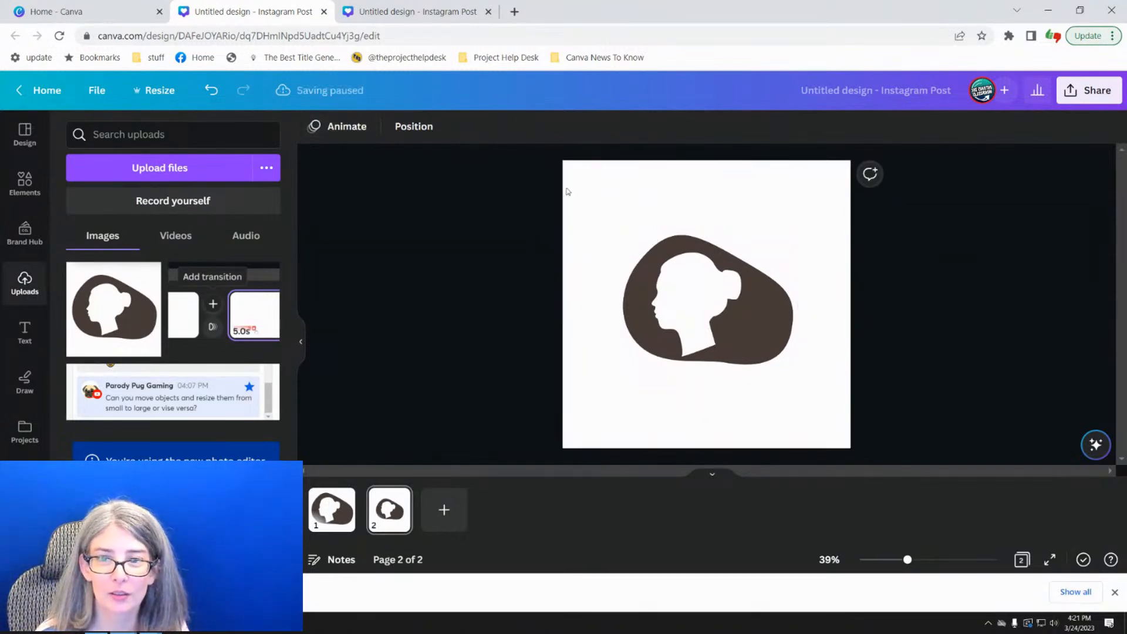
left_click(314, 127)
left_click(120, 211)
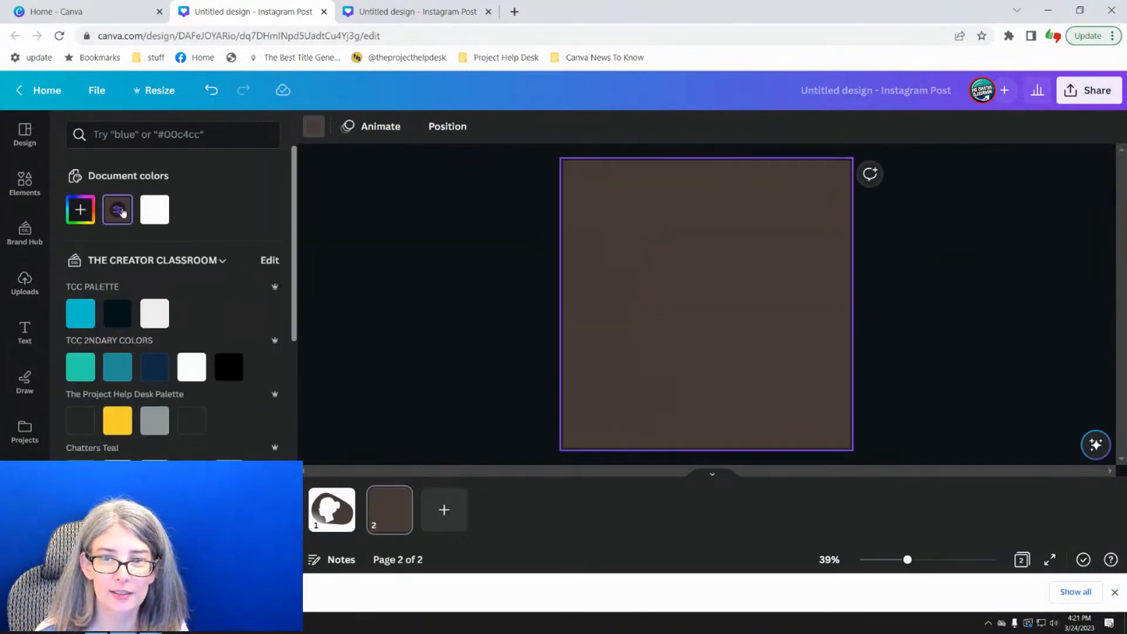
left_click(82, 322)
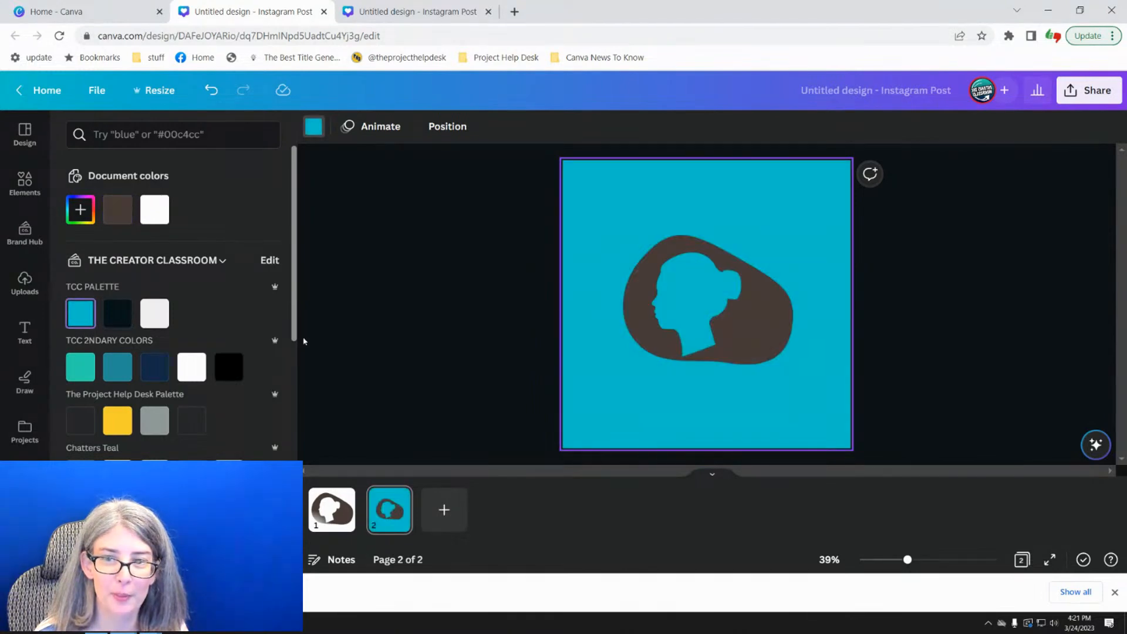
left_click(117, 313)
left_click(523, 307)
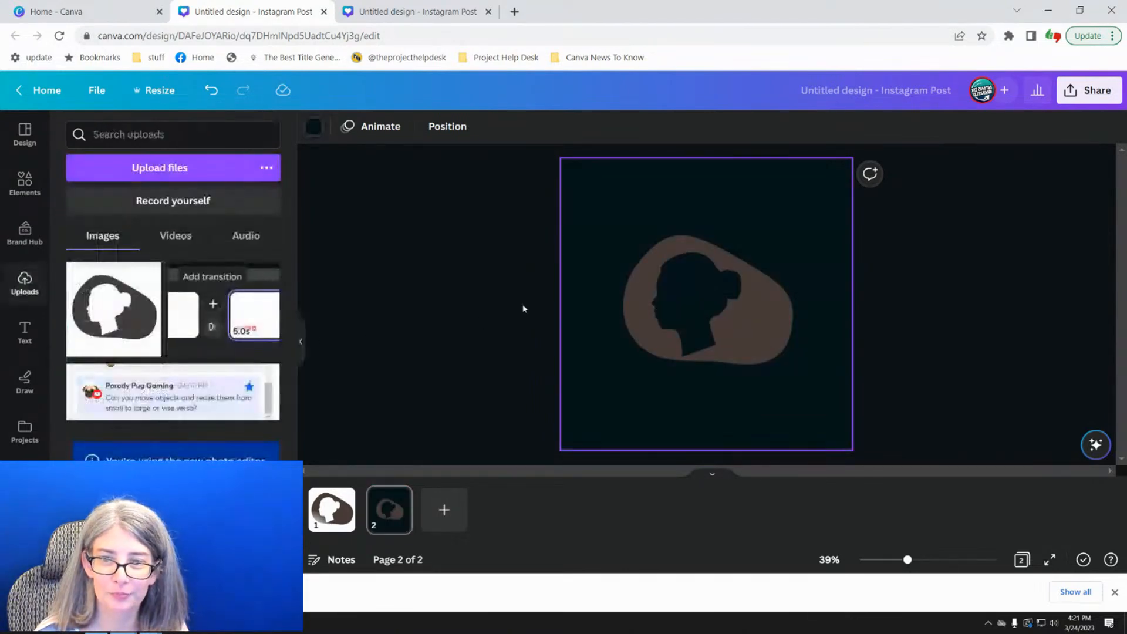
- Set the second page's background to the teal from TCC 2ndary Colors
left_click(705, 318)
mouse_move(704, 317)
left_mouse_down()
mouse_move(693, 309)
mouse_move(702, 315)
left_mouse_up()
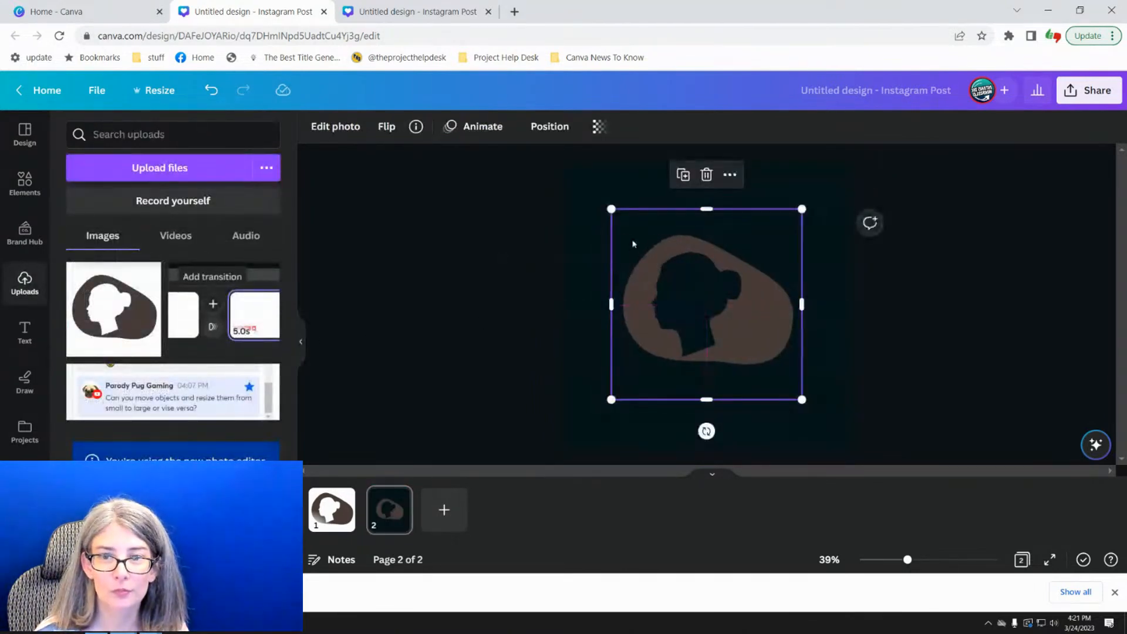
left_click(600, 239)
left_click(314, 126)
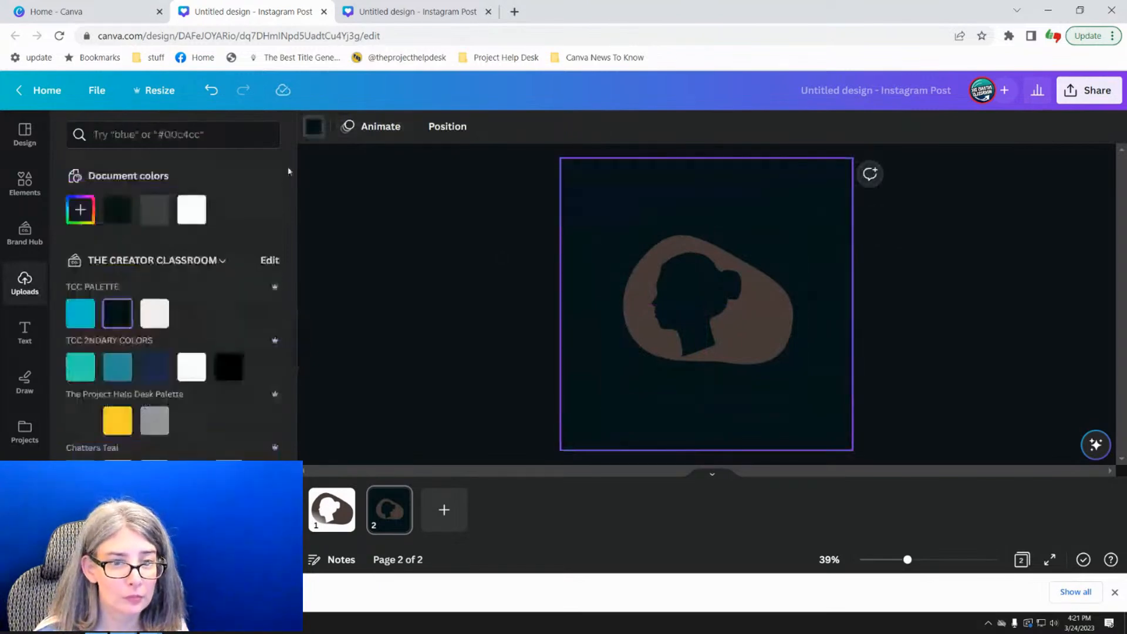
left_click(118, 367)
left_click(428, 345)
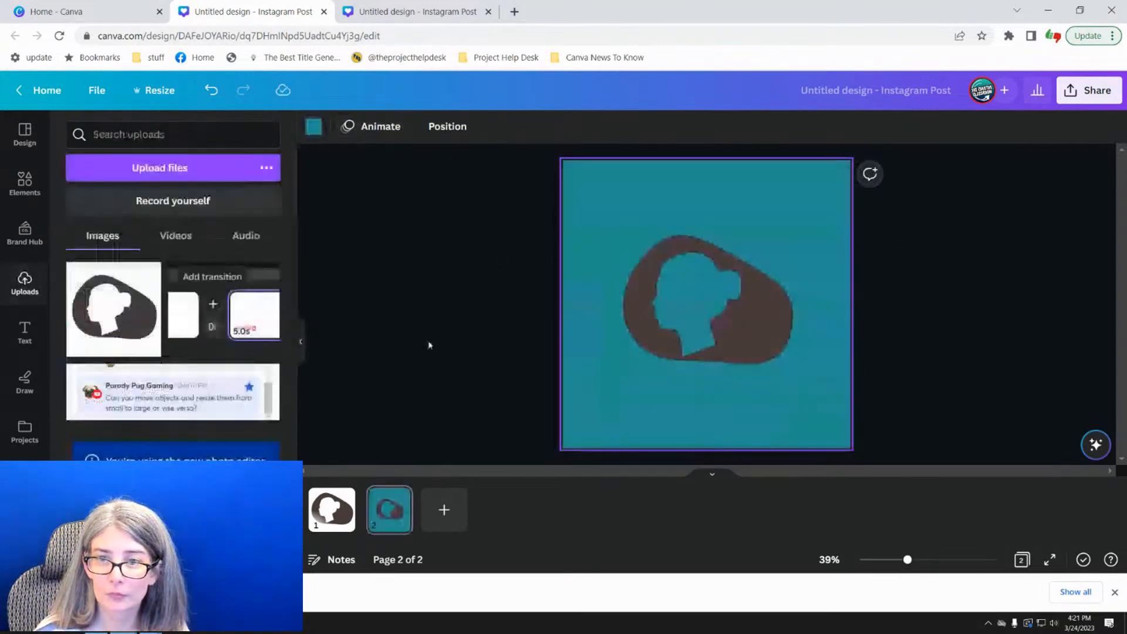
- Enlarge the cut-out silhouette image to nearly fill the second page and centre it horizontally
left_click(622, 216)
left_click_drag(611, 209, 542, 140)
left_click_drag(651, 269, 727, 342)
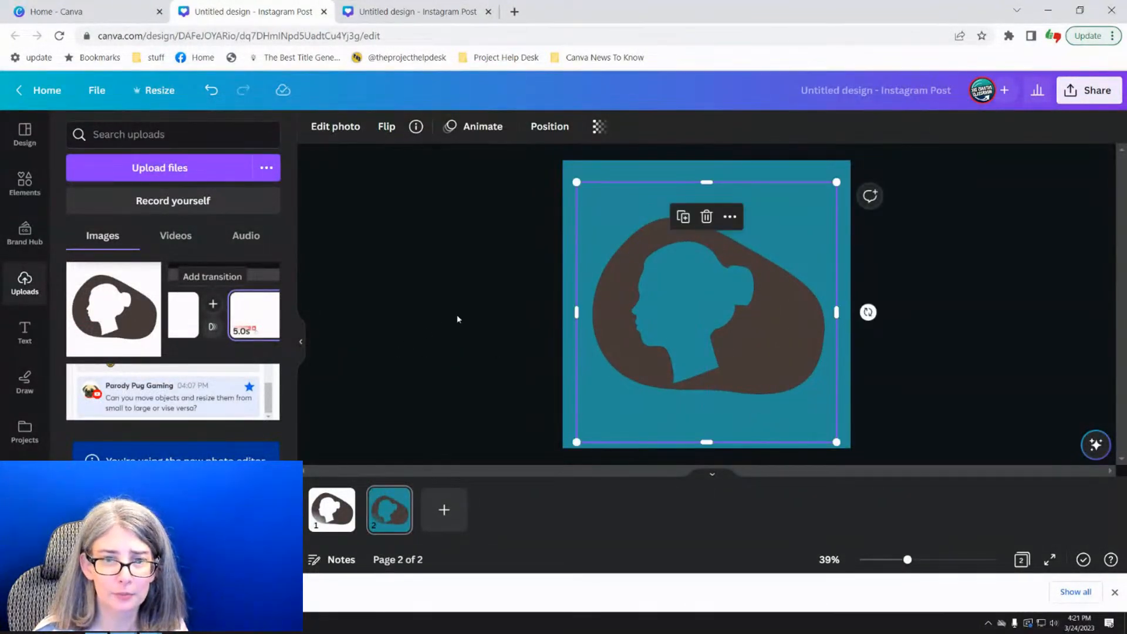
left_click(442, 327)
- Add the recently used blue-to-purple gradient square and enlarge it to cover the silhouette's head
left_click(25, 182)
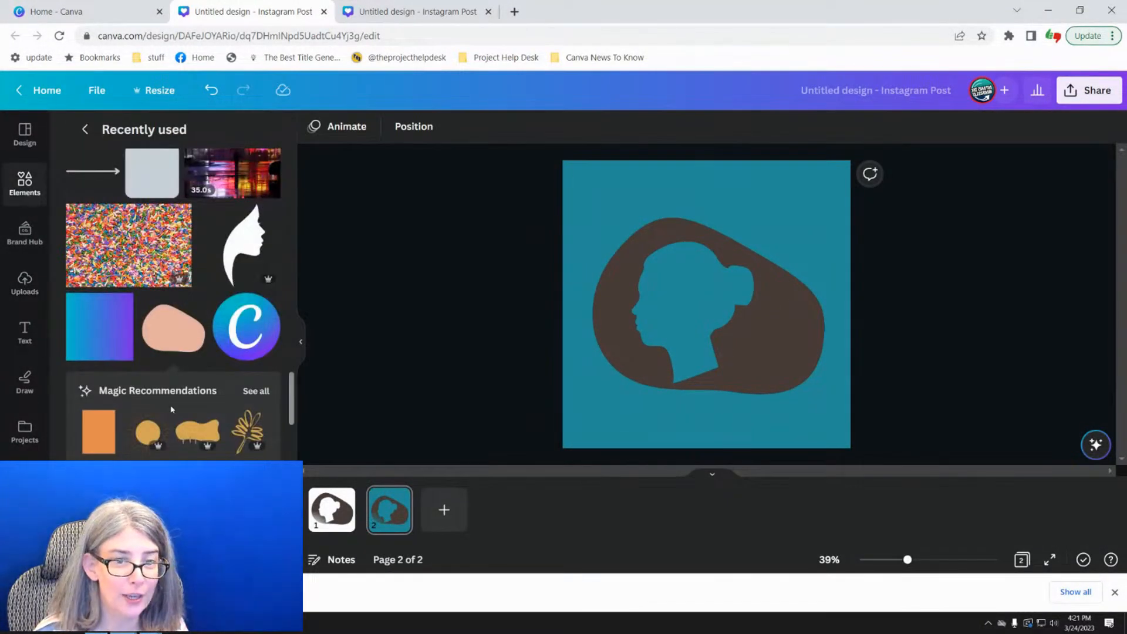
left_click(100, 327)
left_click_drag(712, 284, 690, 274)
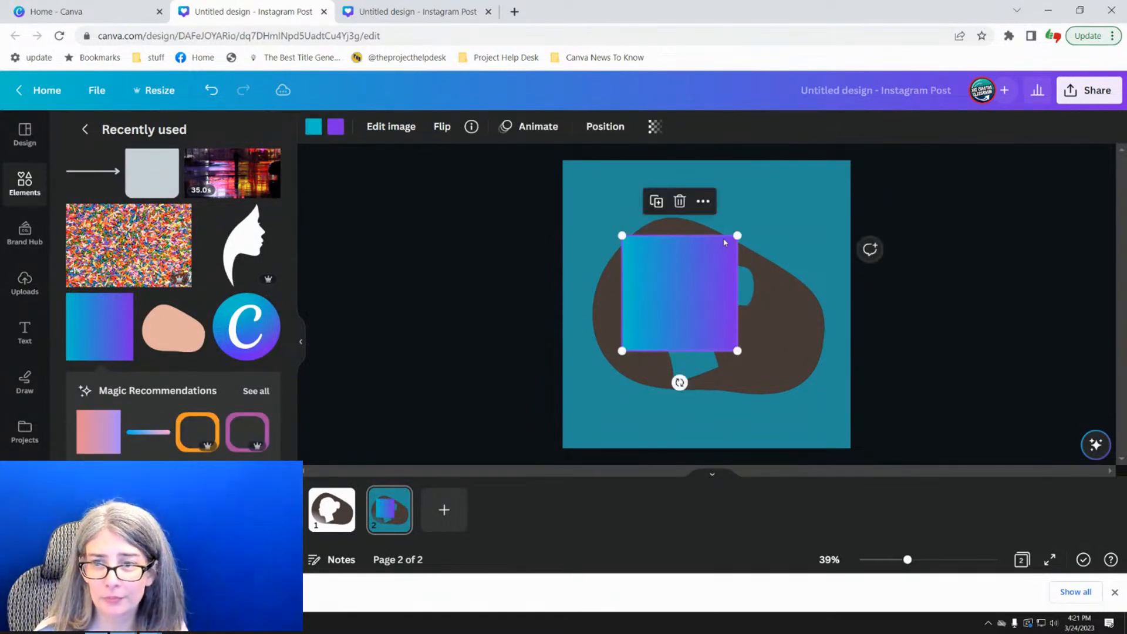
mouse_move(738, 351)
left_mouse_down()
mouse_move(796, 408)
mouse_move(727, 349)
left_mouse_up()
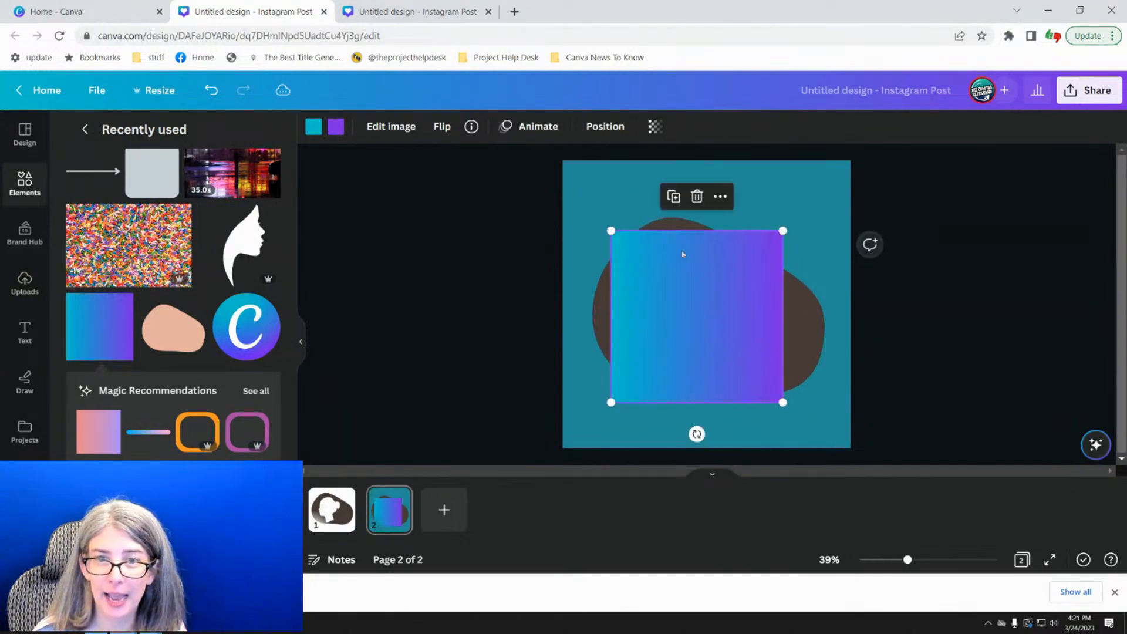
- Move the gradient square's layer below the cut-out image so the gradient fills the head shape
left_click(593, 130)
left_click_drag(182, 210, 176, 270)
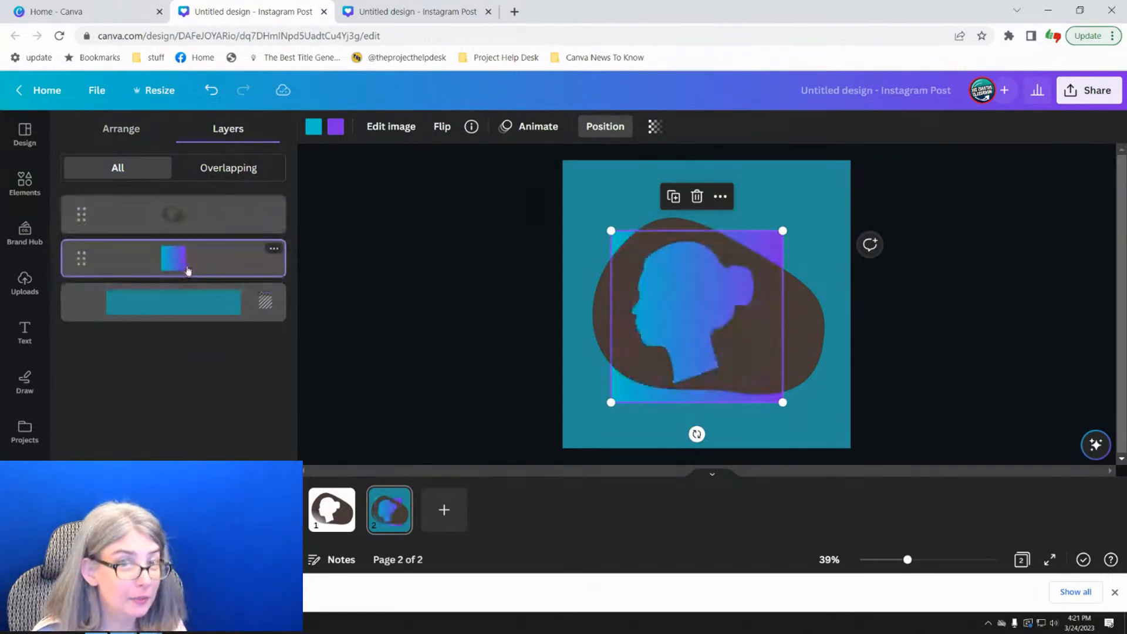
left_click(445, 221)
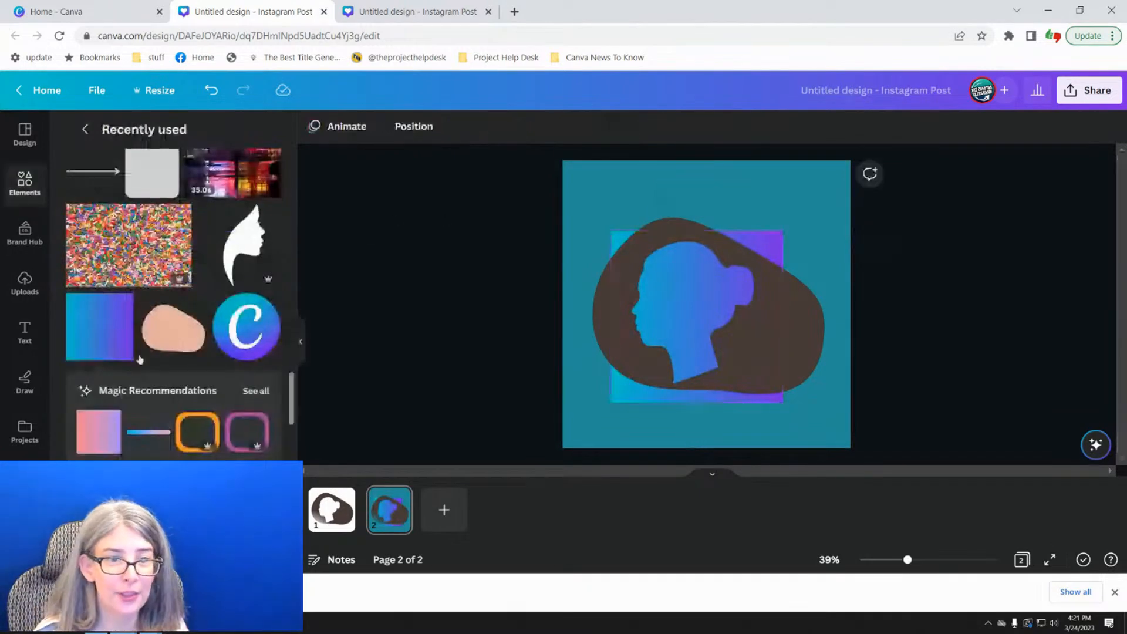
- Start drawing with the marker and set its colour to the brown from the document colours
left_click(25, 382)
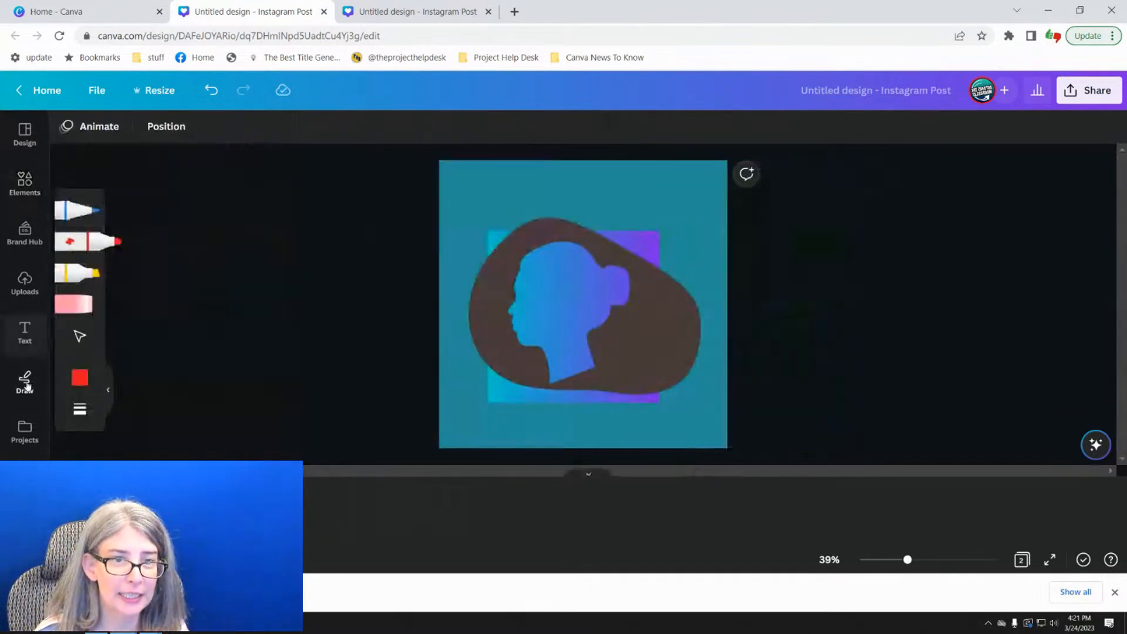
left_click(81, 379)
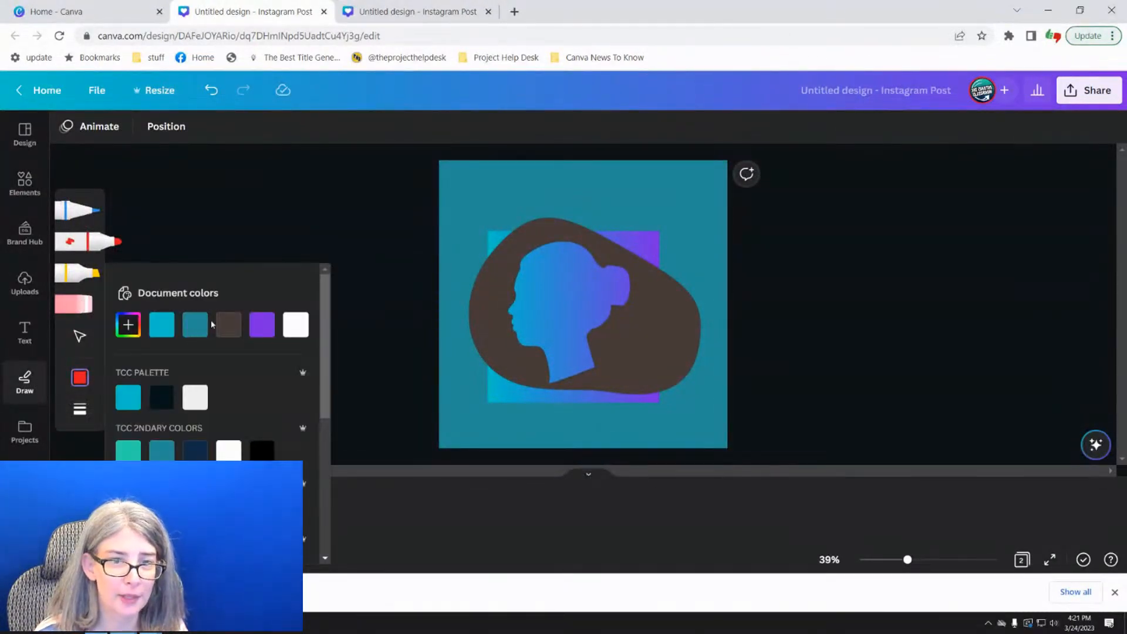
left_click(227, 326)
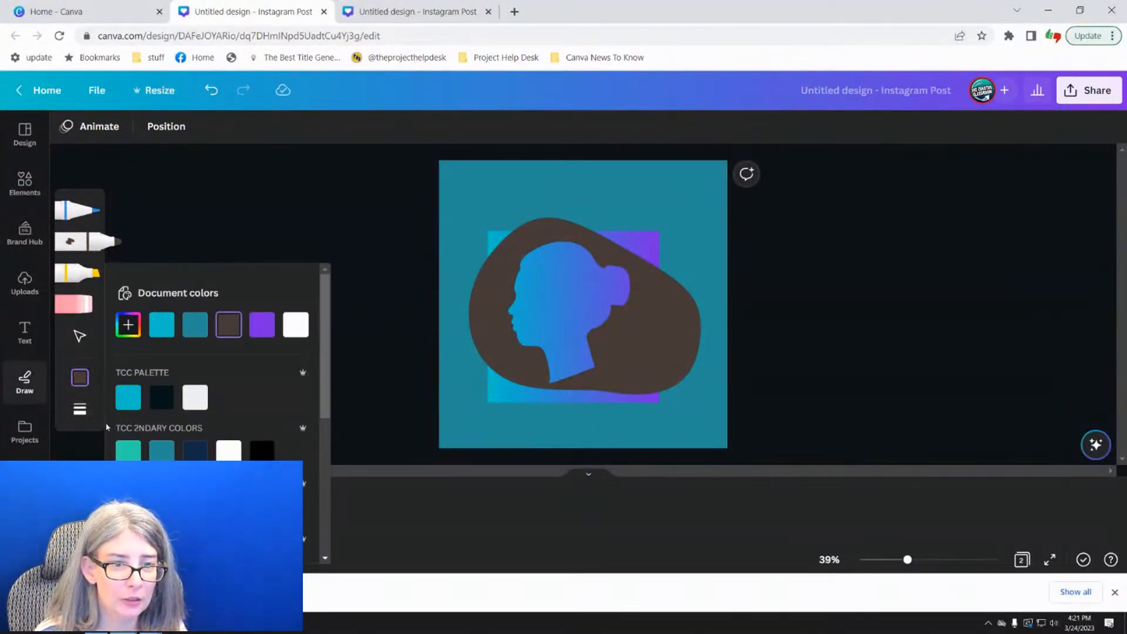
- Increase the marker's weight and paint a short brown stroke beside the blob's upper-left edge
left_click(79, 410)
left_click(200, 437)
left_click(274, 433)
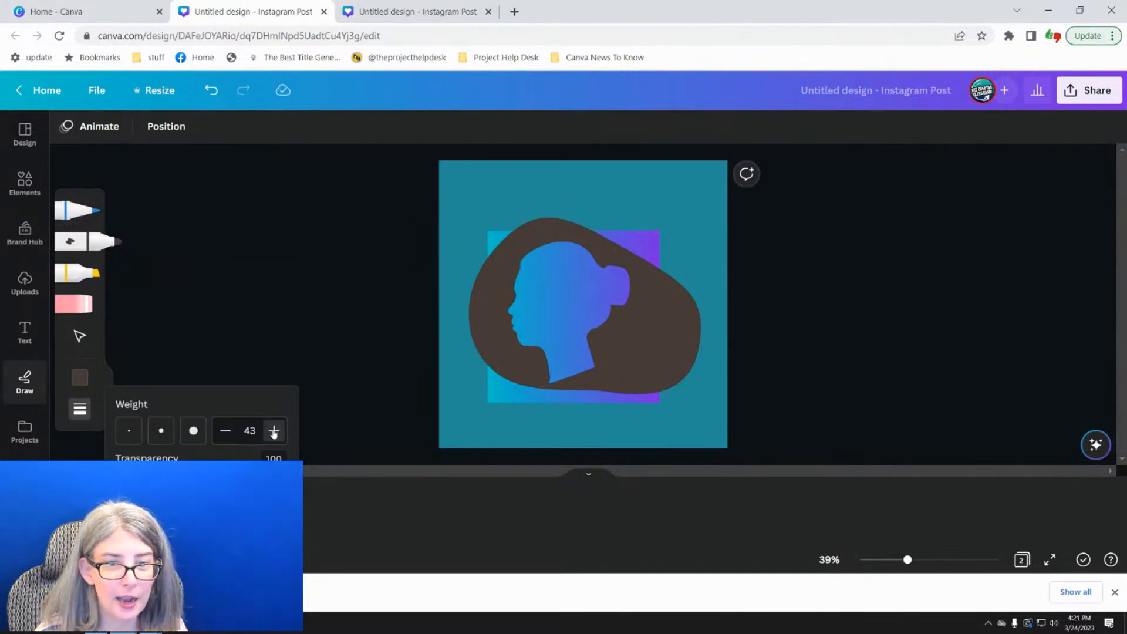
left_click(273, 432)
left_click(274, 433)
mouse_move(470, 266)
left_mouse_down()
mouse_move(486, 241)
mouse_move(488, 262)
left_mouse_up()
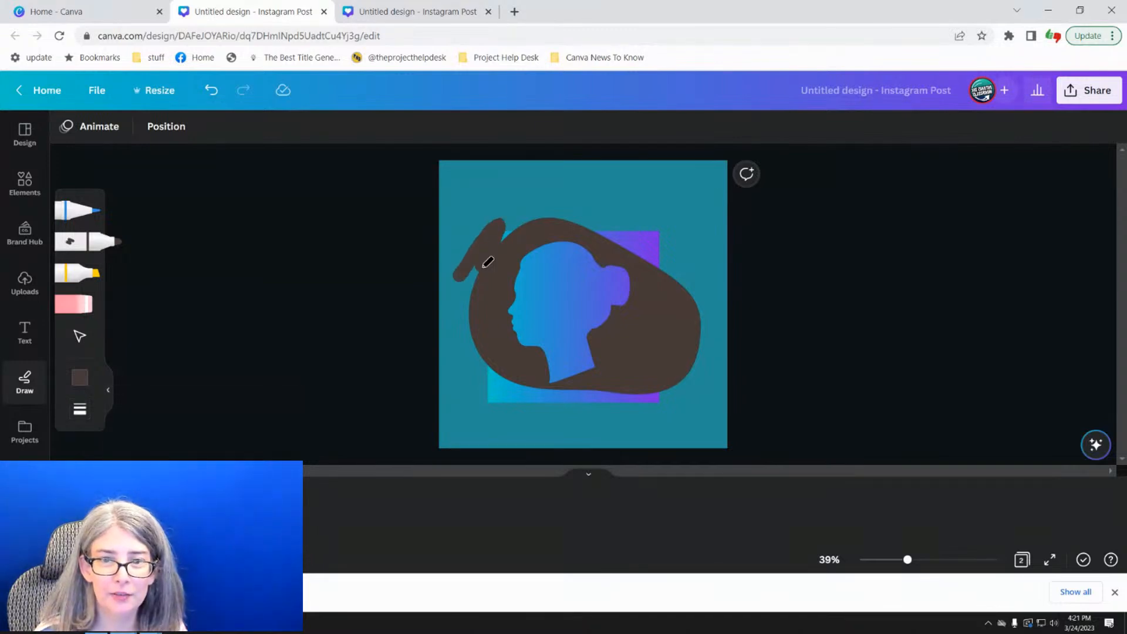
- Set the marker's weight to 100 and paint brown over all teal and gradient areas around the head
left_click(82, 411)
left_click(247, 430)
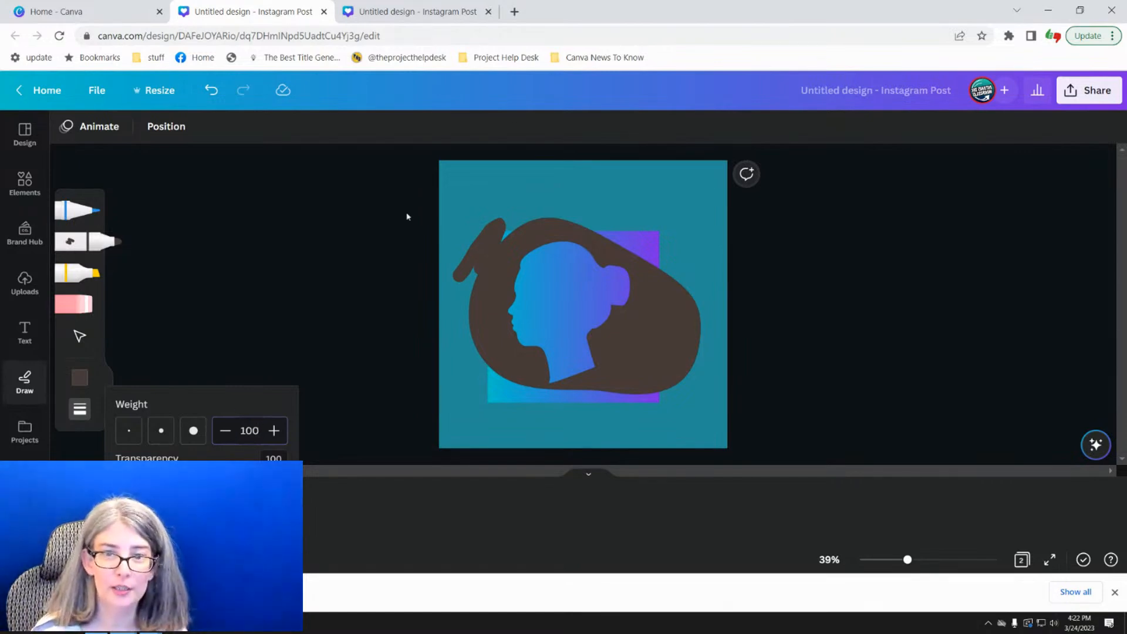
mouse_move(448, 156)
left_mouse_down()
mouse_move(451, 248)
mouse_move(467, 187)
mouse_move(466, 271)
mouse_move(471, 150)
mouse_move(750, 175)
mouse_move(453, 186)
mouse_move(762, 196)
mouse_move(424, 216)
mouse_move(666, 213)
mouse_move(471, 245)
mouse_move(647, 223)
mouse_move(616, 231)
mouse_move(676, 280)
mouse_move(670, 224)
mouse_move(678, 255)
mouse_move(688, 215)
mouse_move(695, 305)
left_mouse_up()
mouse_move(658, 233)
left_mouse_down()
mouse_move(704, 266)
mouse_move(718, 226)
mouse_move(692, 377)
mouse_move(722, 297)
mouse_move(704, 446)
mouse_move(715, 388)
mouse_move(714, 454)
mouse_move(459, 439)
mouse_move(448, 251)
mouse_move(464, 348)
mouse_move(475, 288)
mouse_move(476, 390)
mouse_move(485, 373)
mouse_move(612, 400)
mouse_move(709, 380)
mouse_move(713, 404)
mouse_move(552, 426)
mouse_move(422, 417)
mouse_move(514, 400)
mouse_move(453, 415)
left_mouse_up()
mouse_move(648, 409)
left_mouse_down()
mouse_move(678, 412)
mouse_move(746, 352)
mouse_move(702, 407)
mouse_move(468, 471)
mouse_move(450, 432)
left_mouse_up()
left_click_drag(727, 264, 729, 320)
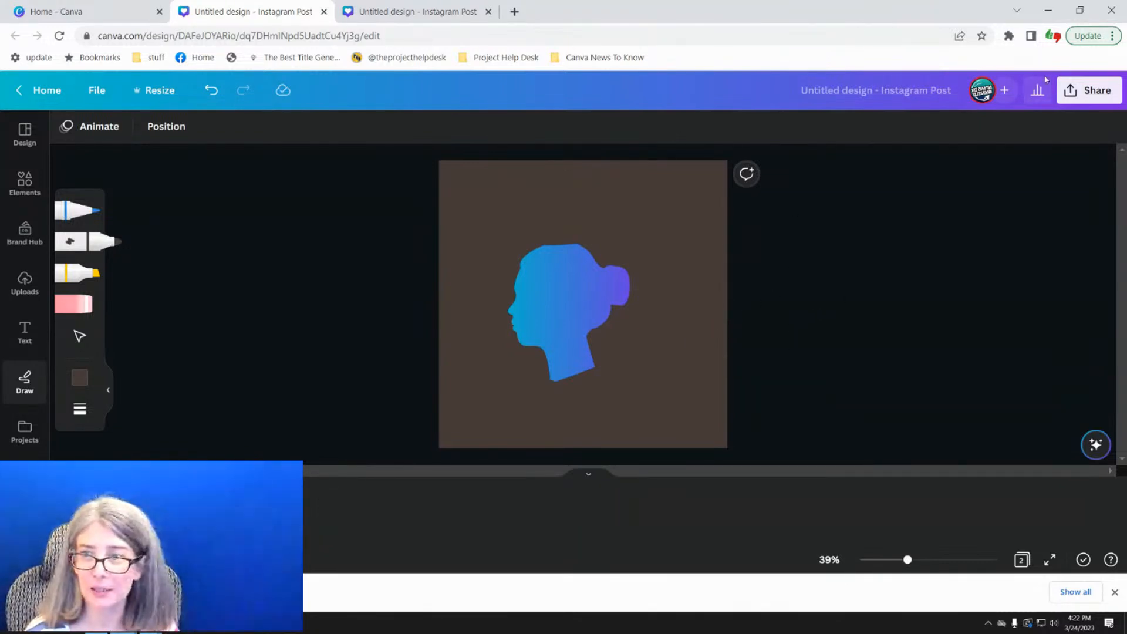
- Download only page 2 of the design as a PNG at size 1, saving the download settings
left_click(1063, 91)
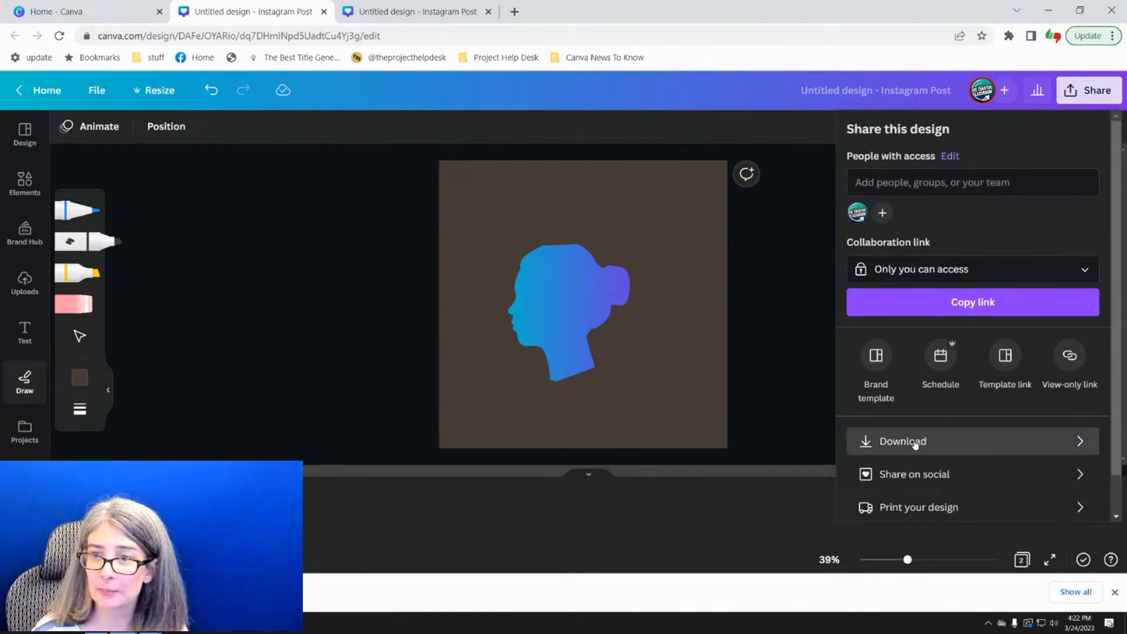
left_click(851, 440)
left_click(893, 345)
left_click(893, 381)
left_click(896, 461)
left_click(979, 513)
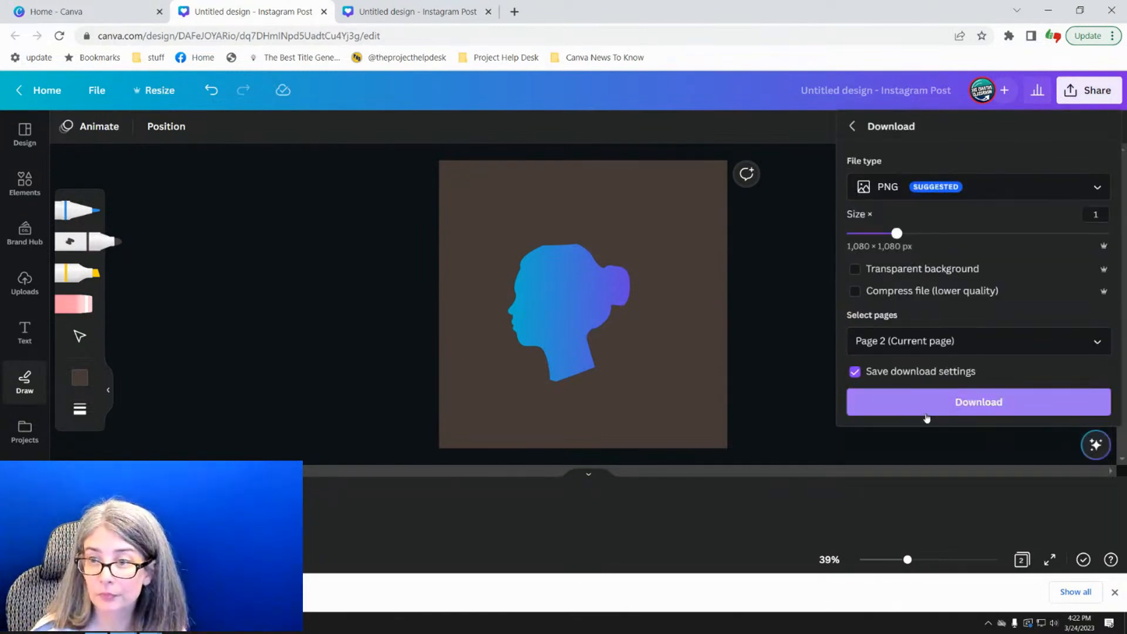
left_click(963, 402)
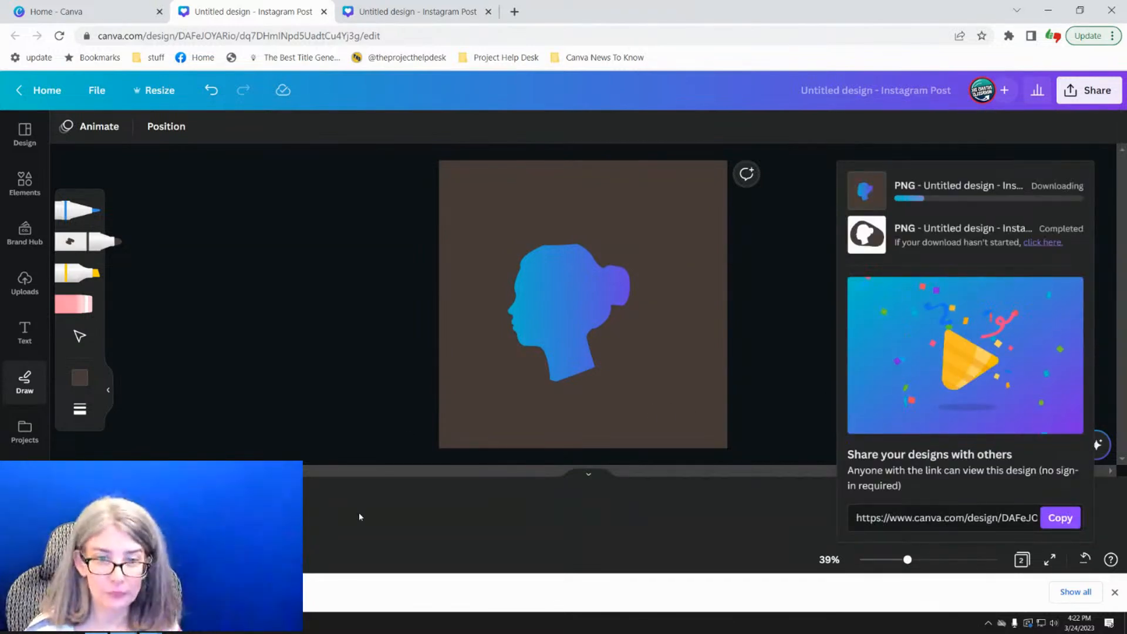
- Add a third page and place the downloaded PNG of the gradient head on it
left_click(219, 515)
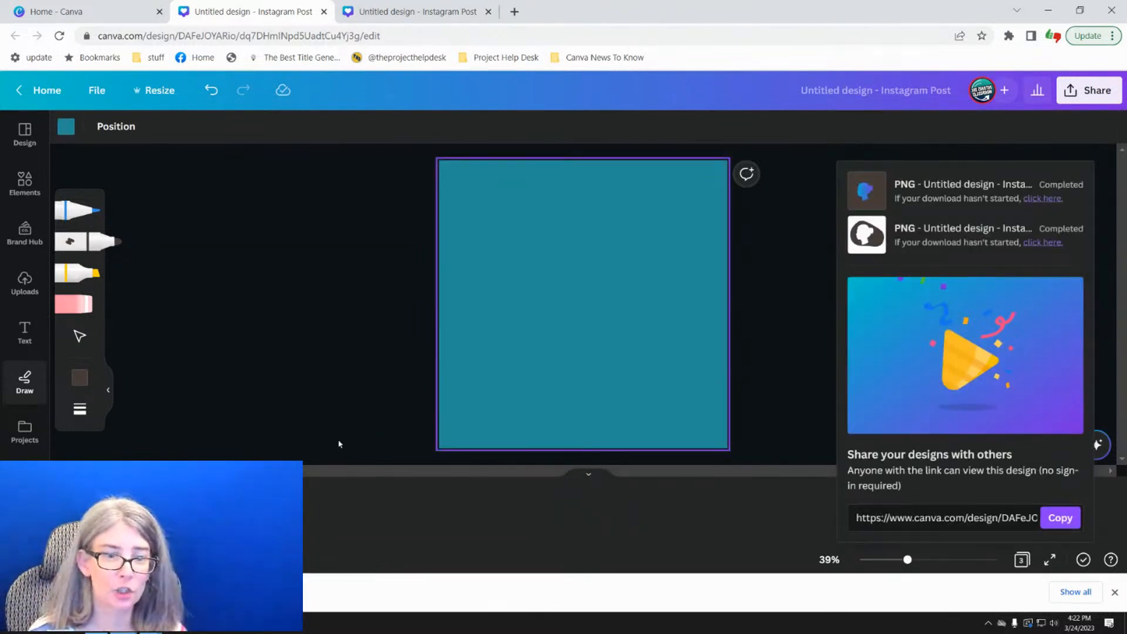
left_click_drag(65, 592, 633, 300)
left_click(427, 335)
- Remove the brown background from the placed head image with BG Remover
left_click(621, 297)
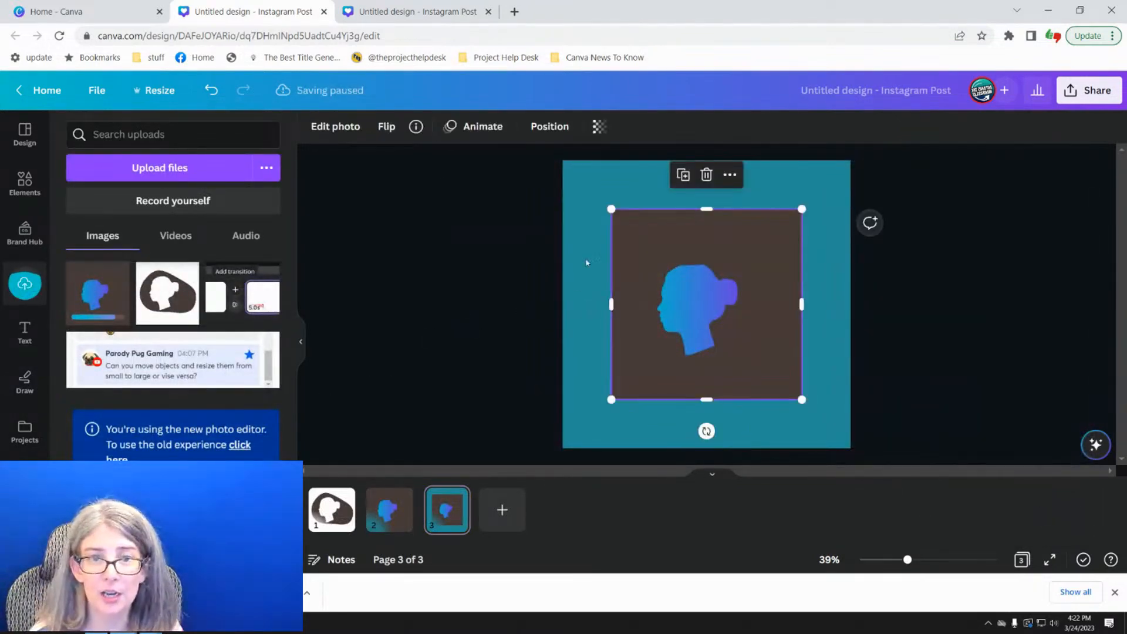
left_click(339, 131)
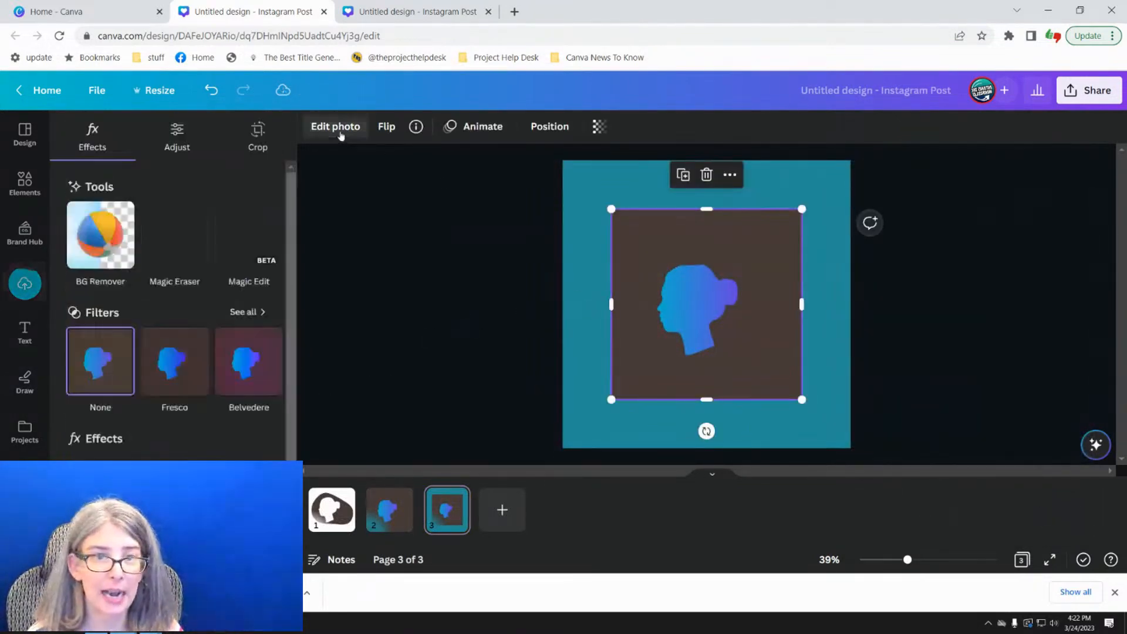
left_click(100, 255)
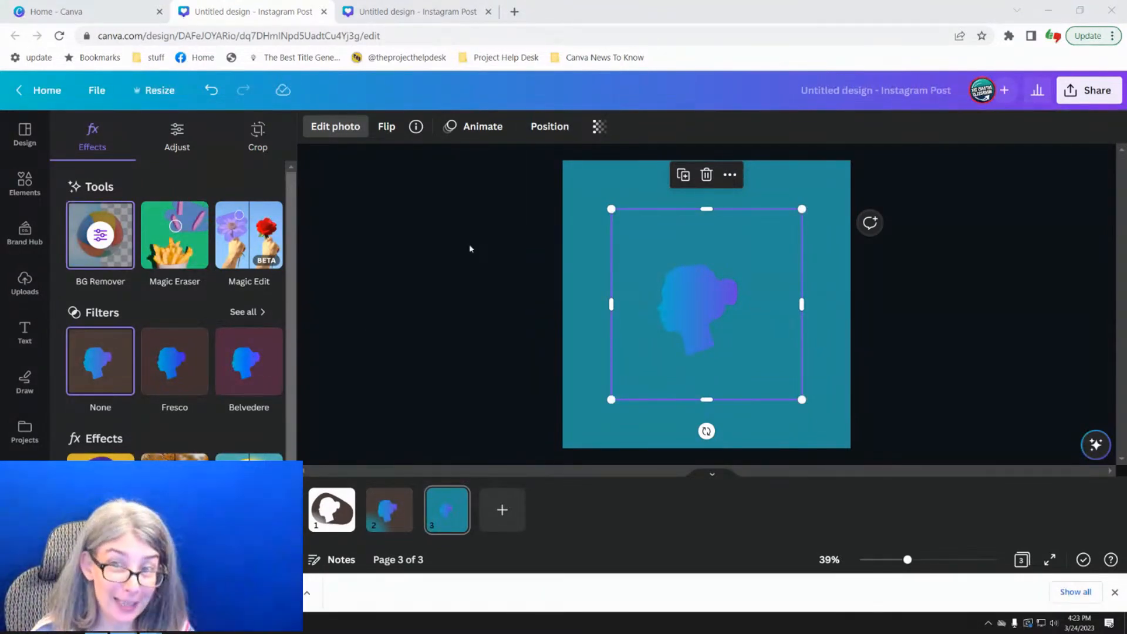
- Set the third page's background to the near-black navy from TCC Palette
left_click(558, 203)
left_click(314, 127)
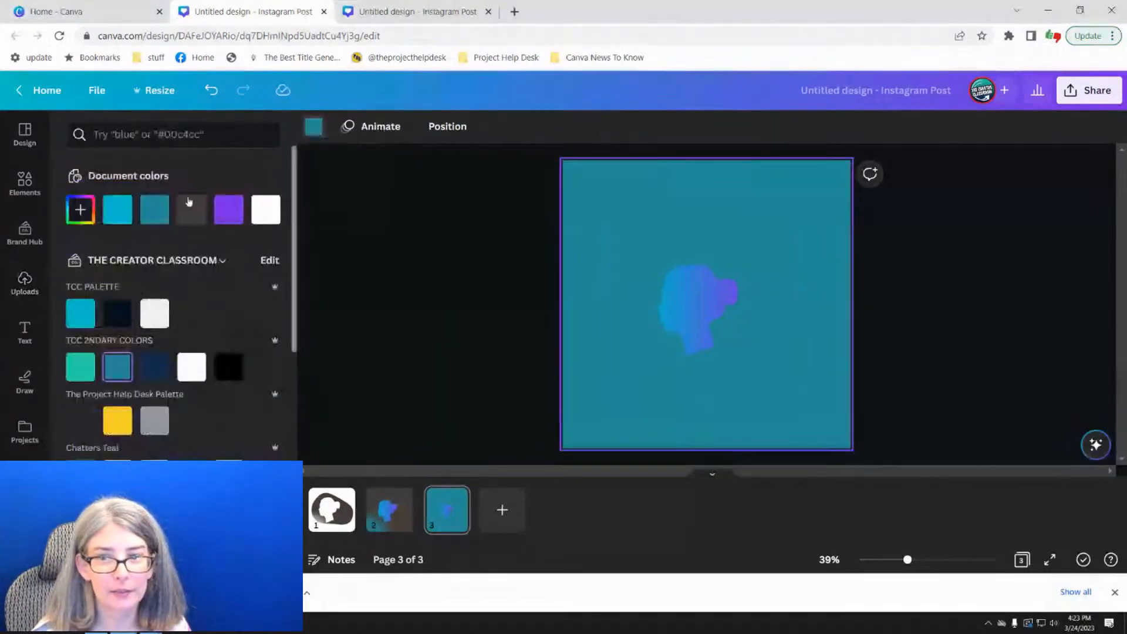
left_click(117, 313)
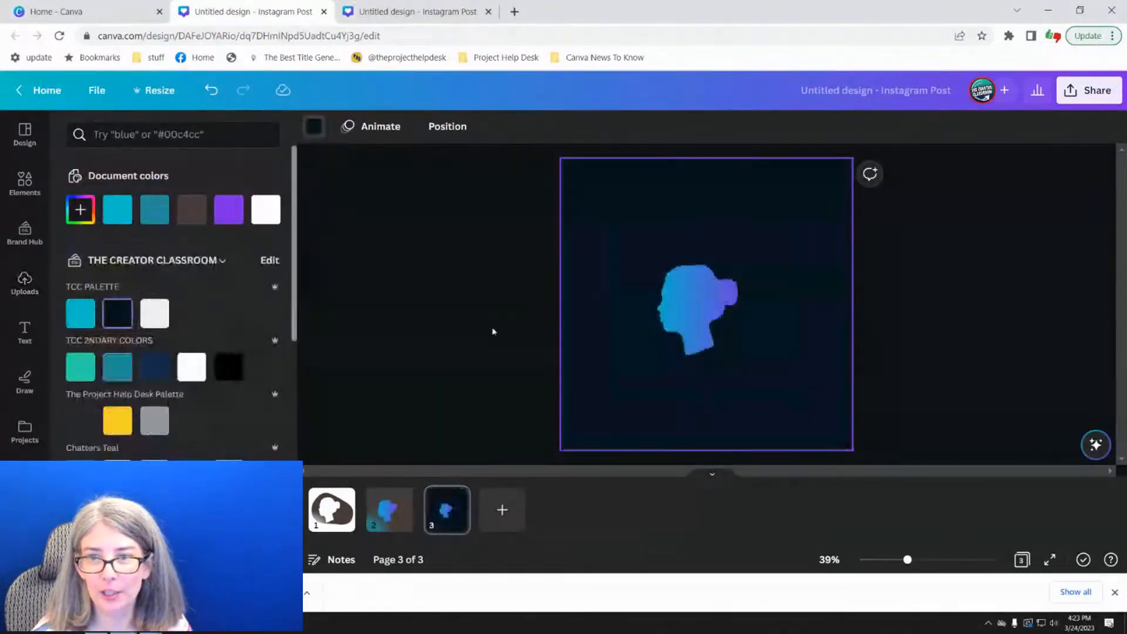
- Enlarge the gradient head image and reposition it near the centre of the third page
left_click(663, 310)
left_click_drag(612, 209, 524, 168)
left_click_drag(604, 233, 626, 278)
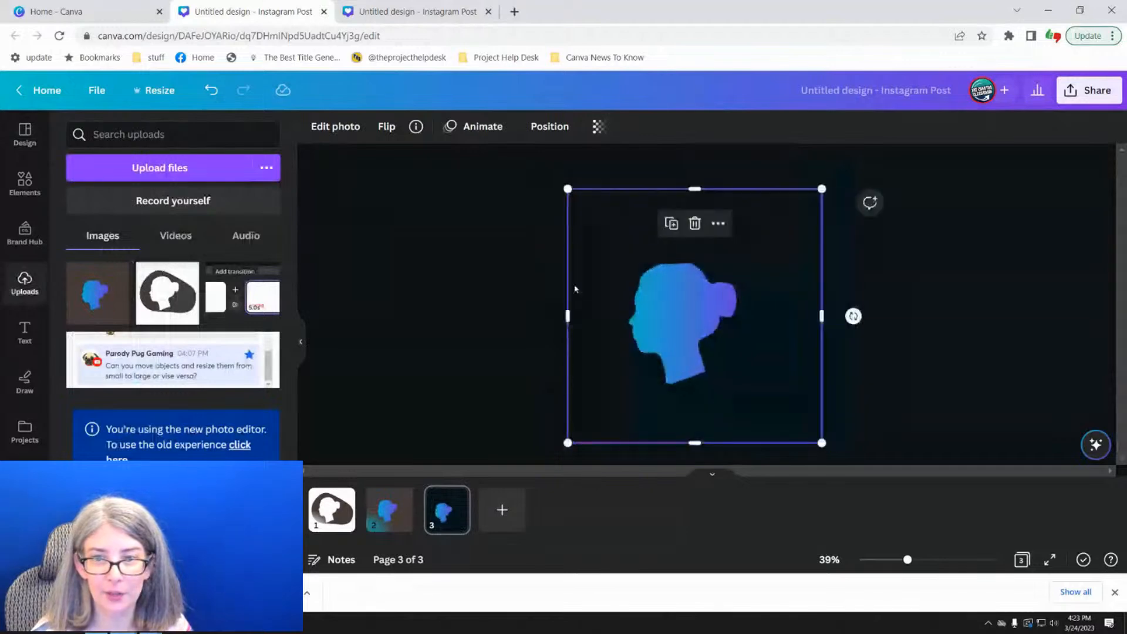
left_click(523, 290)
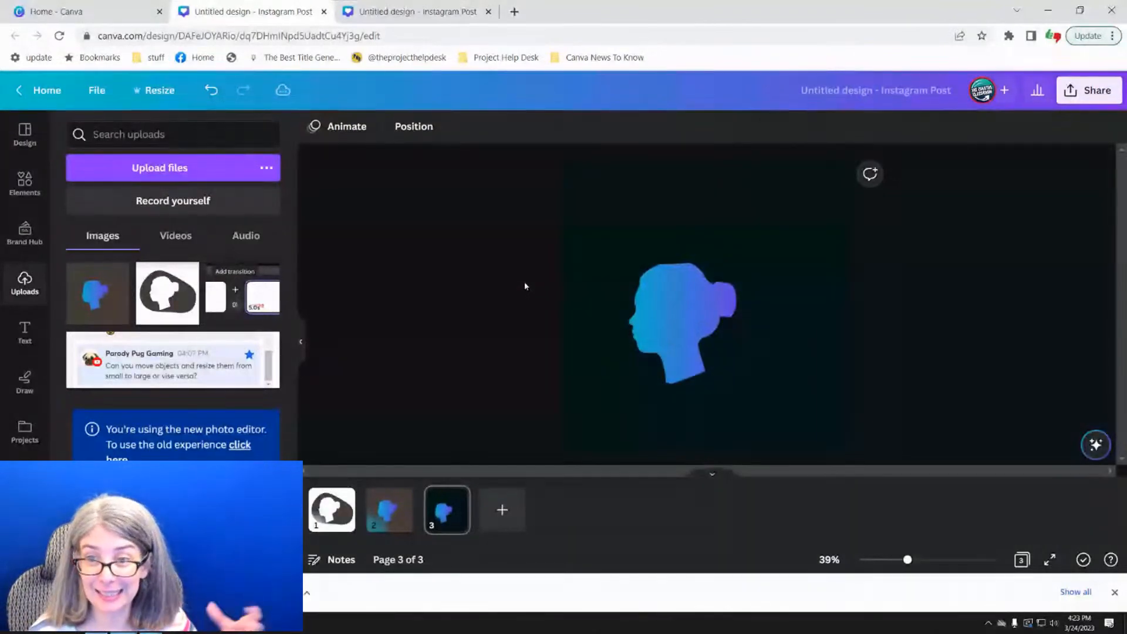
left_click(683, 322)
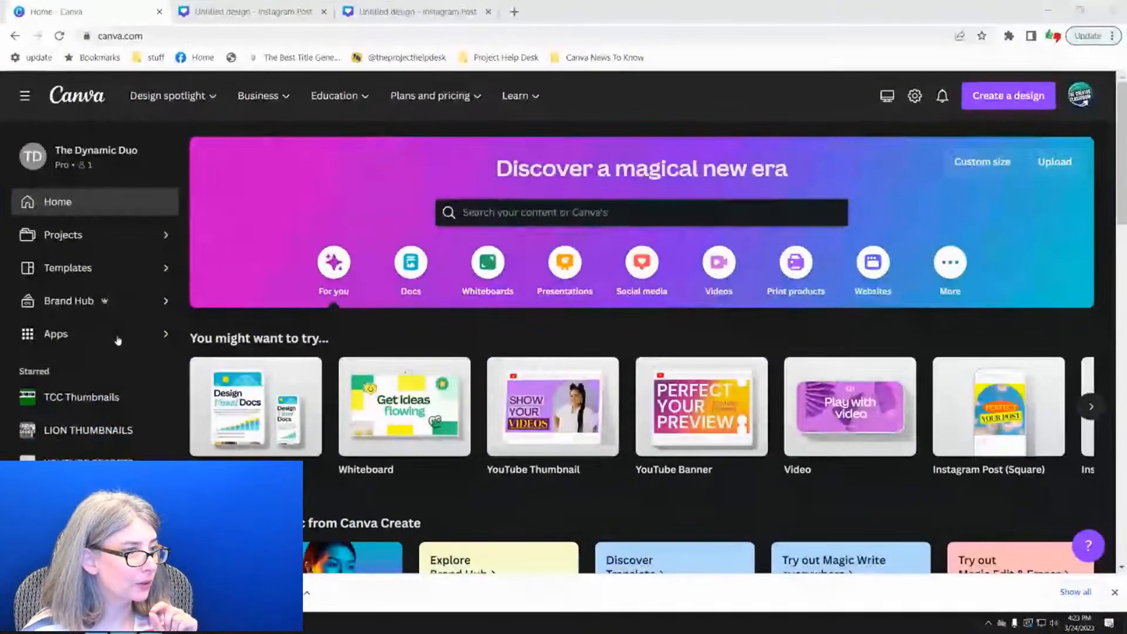
- View the recent designs on the Canva home page and close the browser's downloads bar
scroll(318, 339, "down", 5)
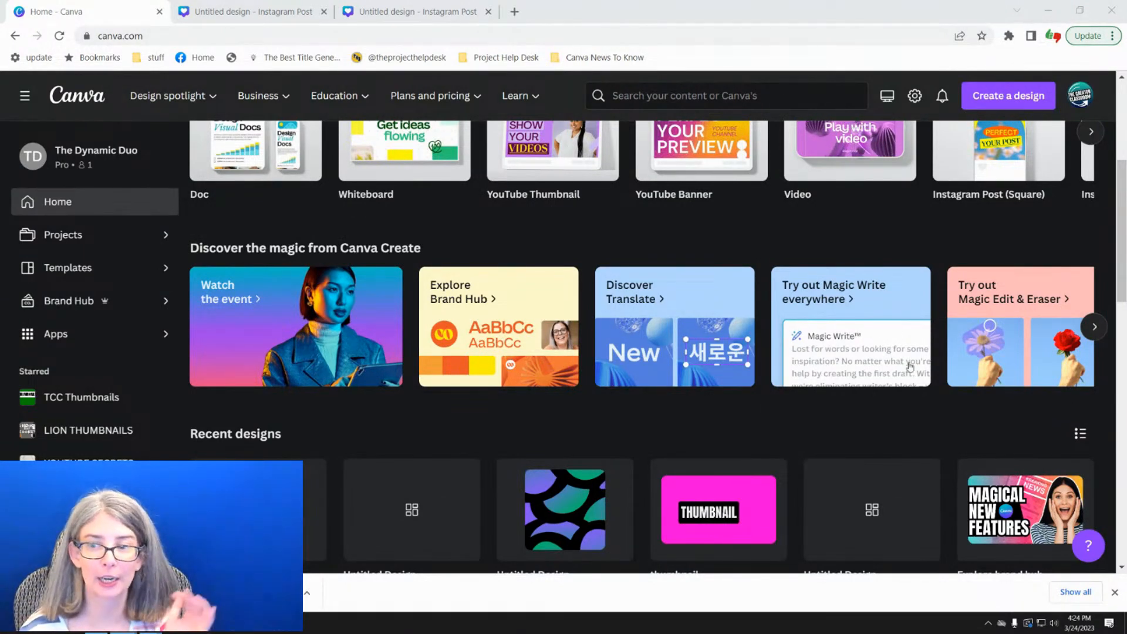
left_click(1114, 593)
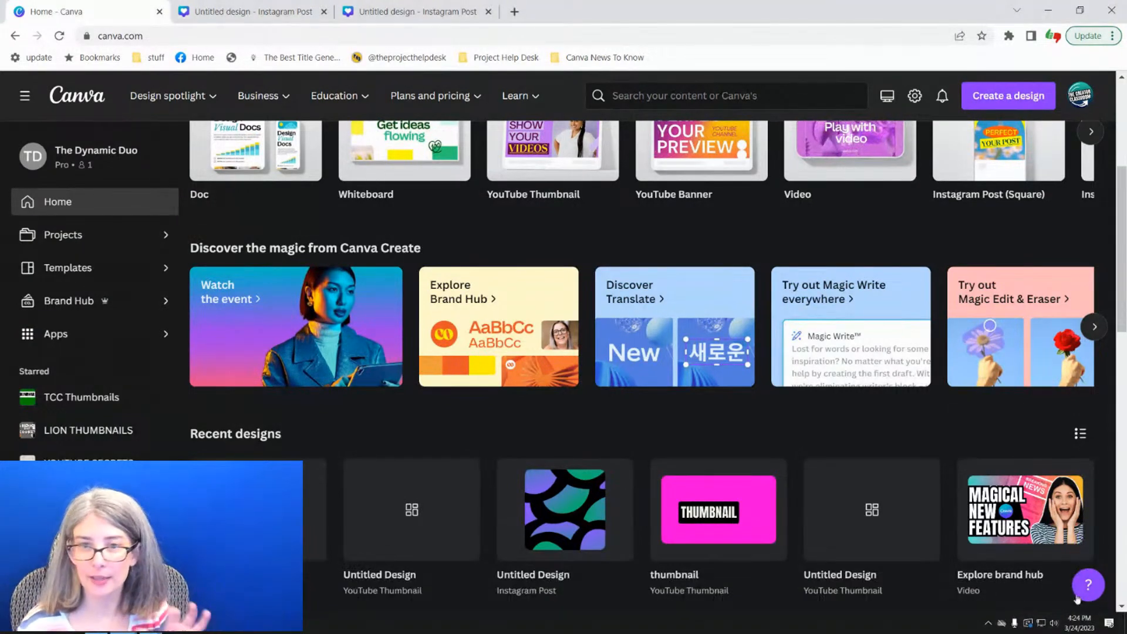